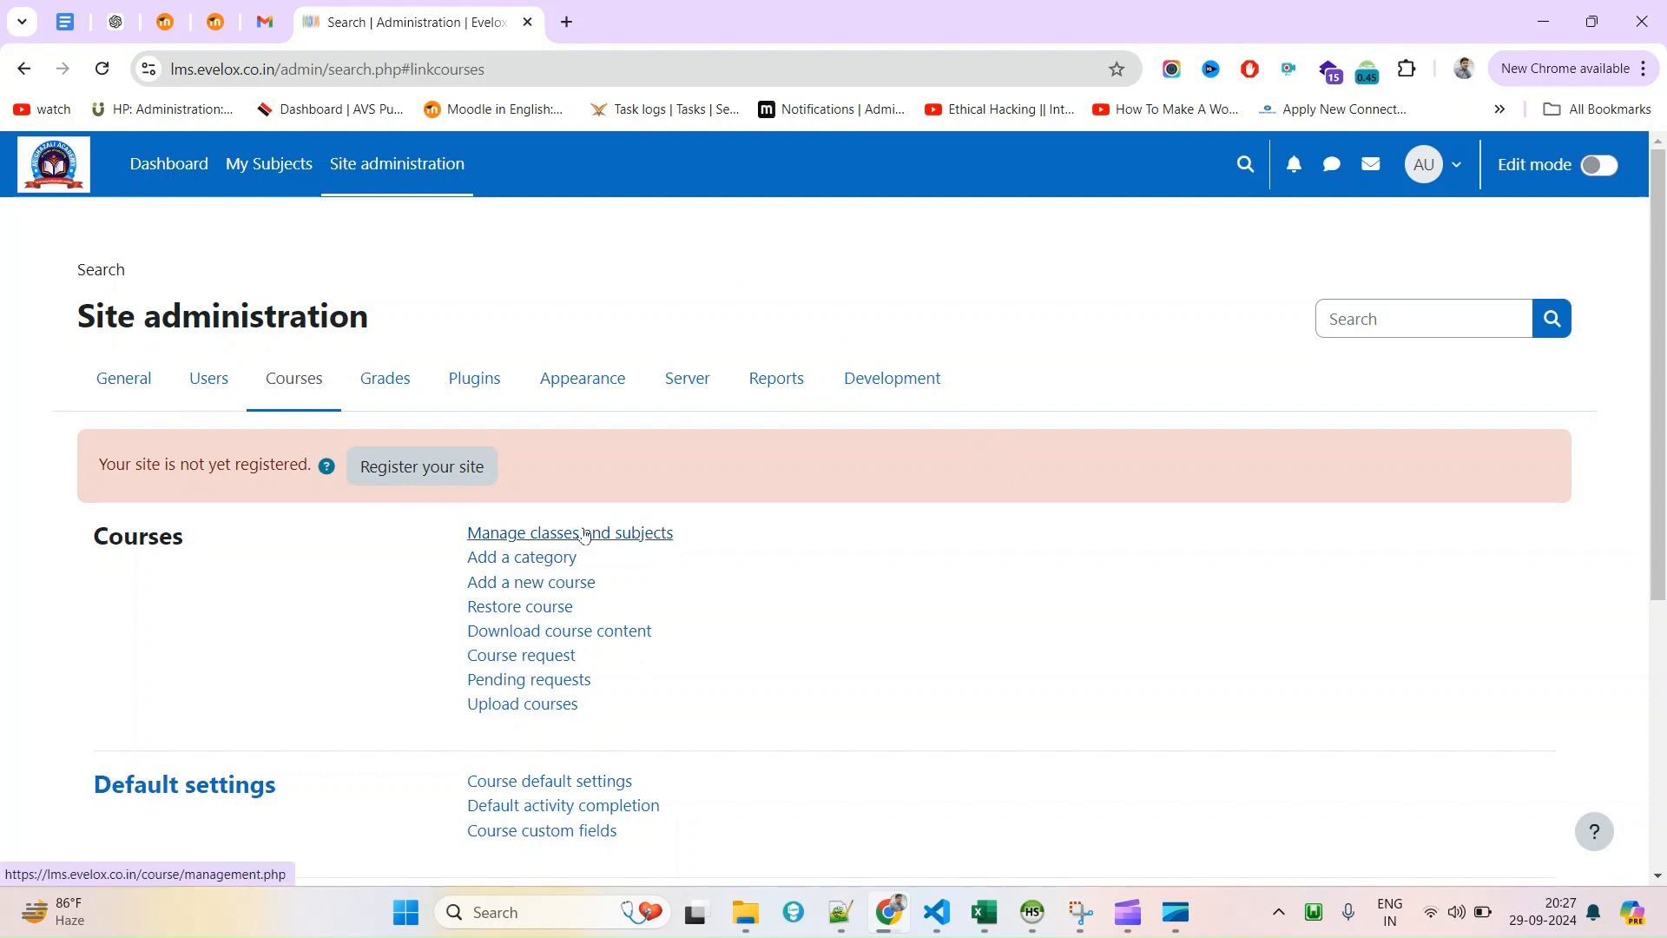
Go to the management page for classes and subjects and list the subjects of Class - 5 under Internal Training.
left_click(586, 535)
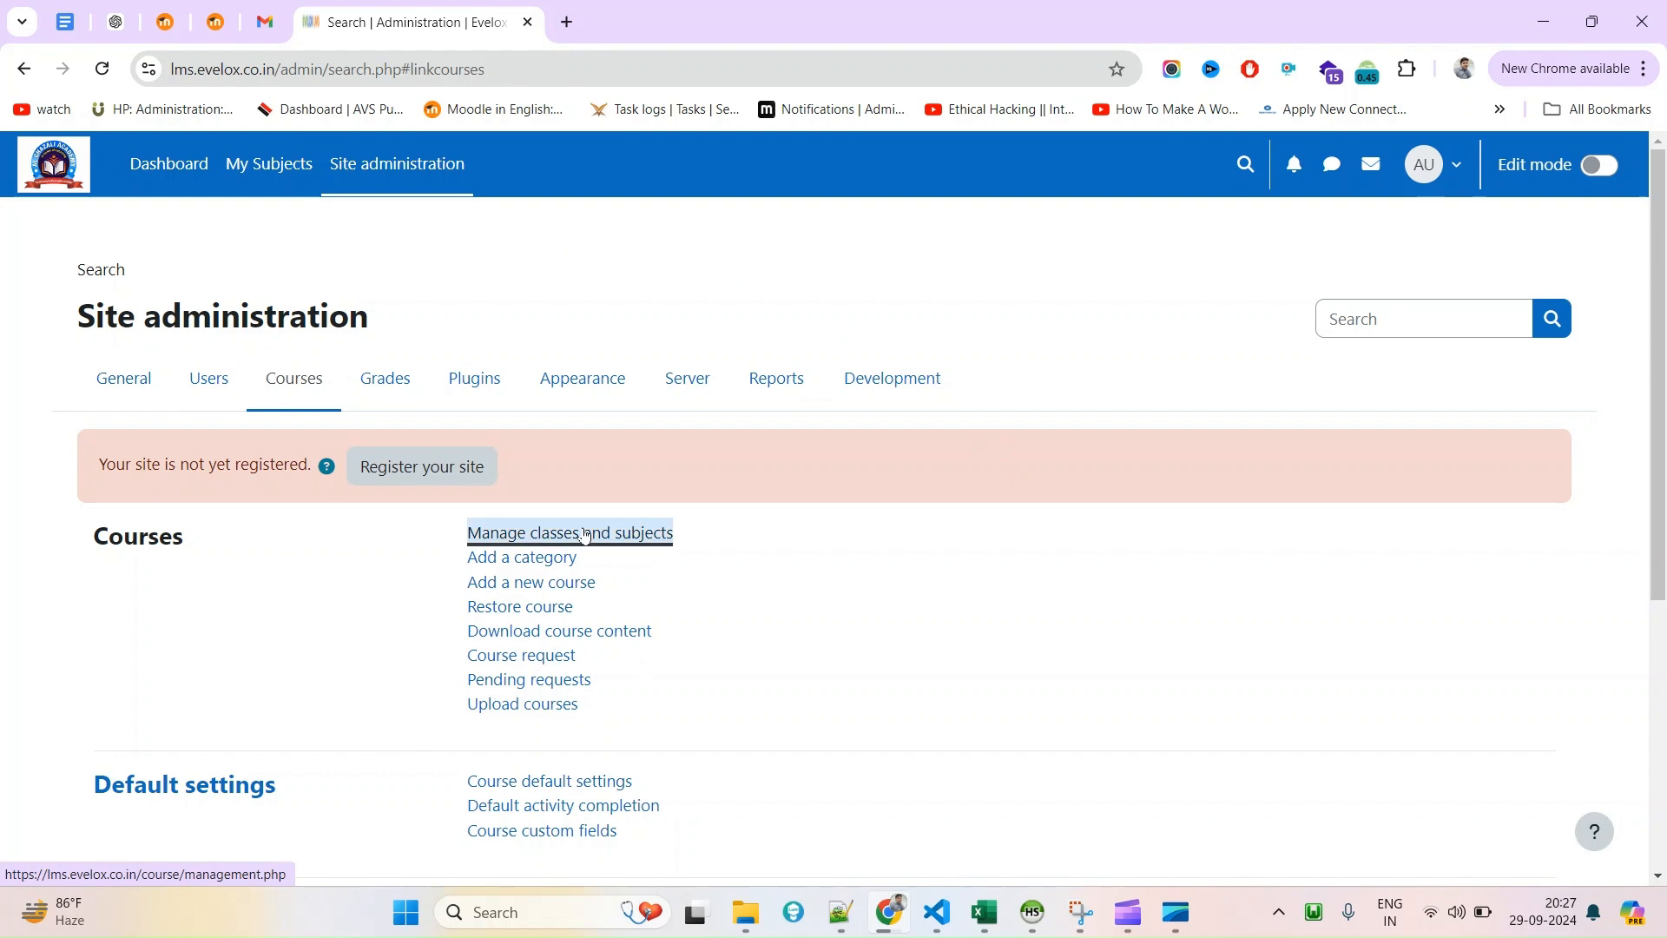
scroll(842, 502, "down", 4)
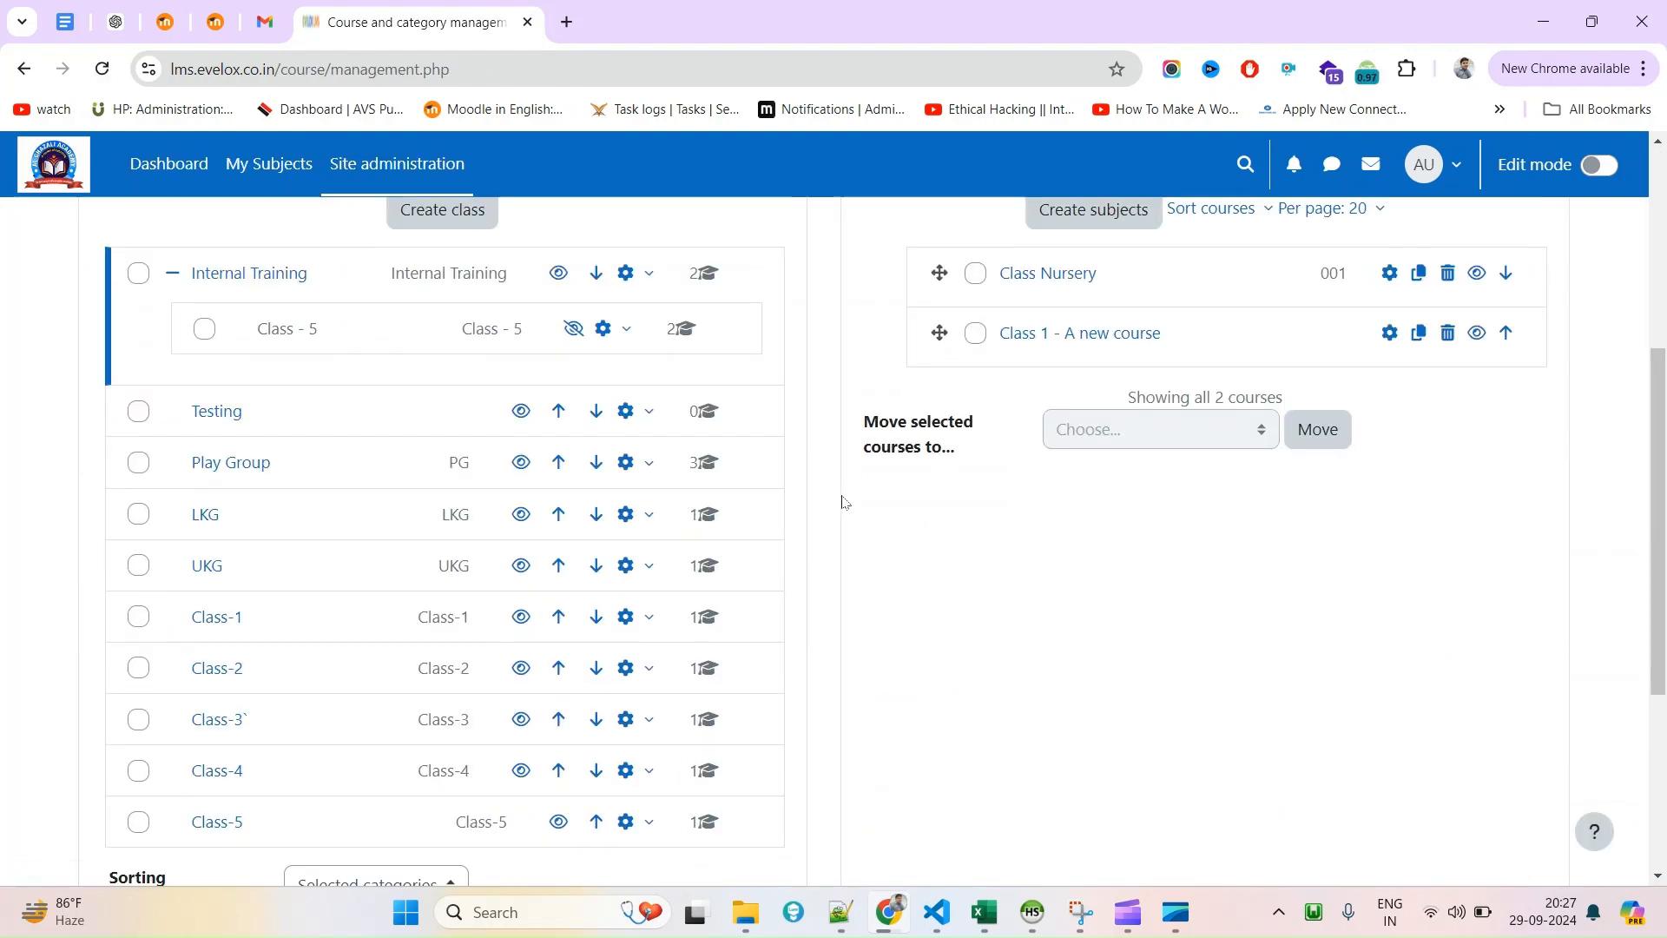
scroll(841, 496, "up", 1)
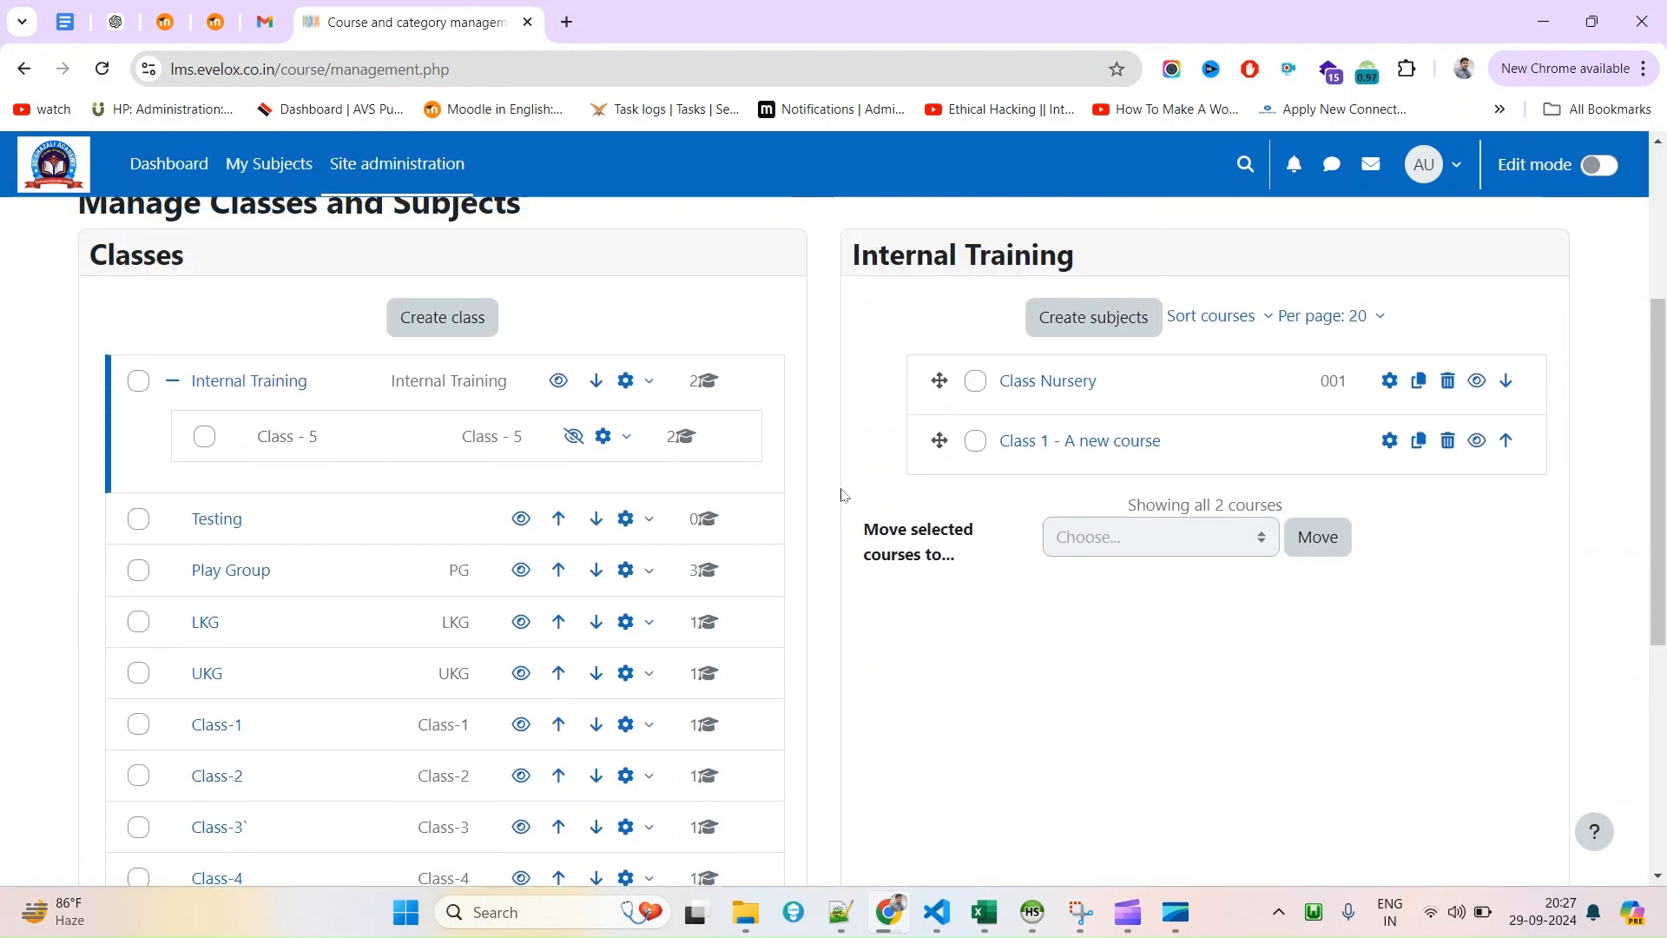
left_click(304, 439)
scroll(1351, 699, "down", 3)
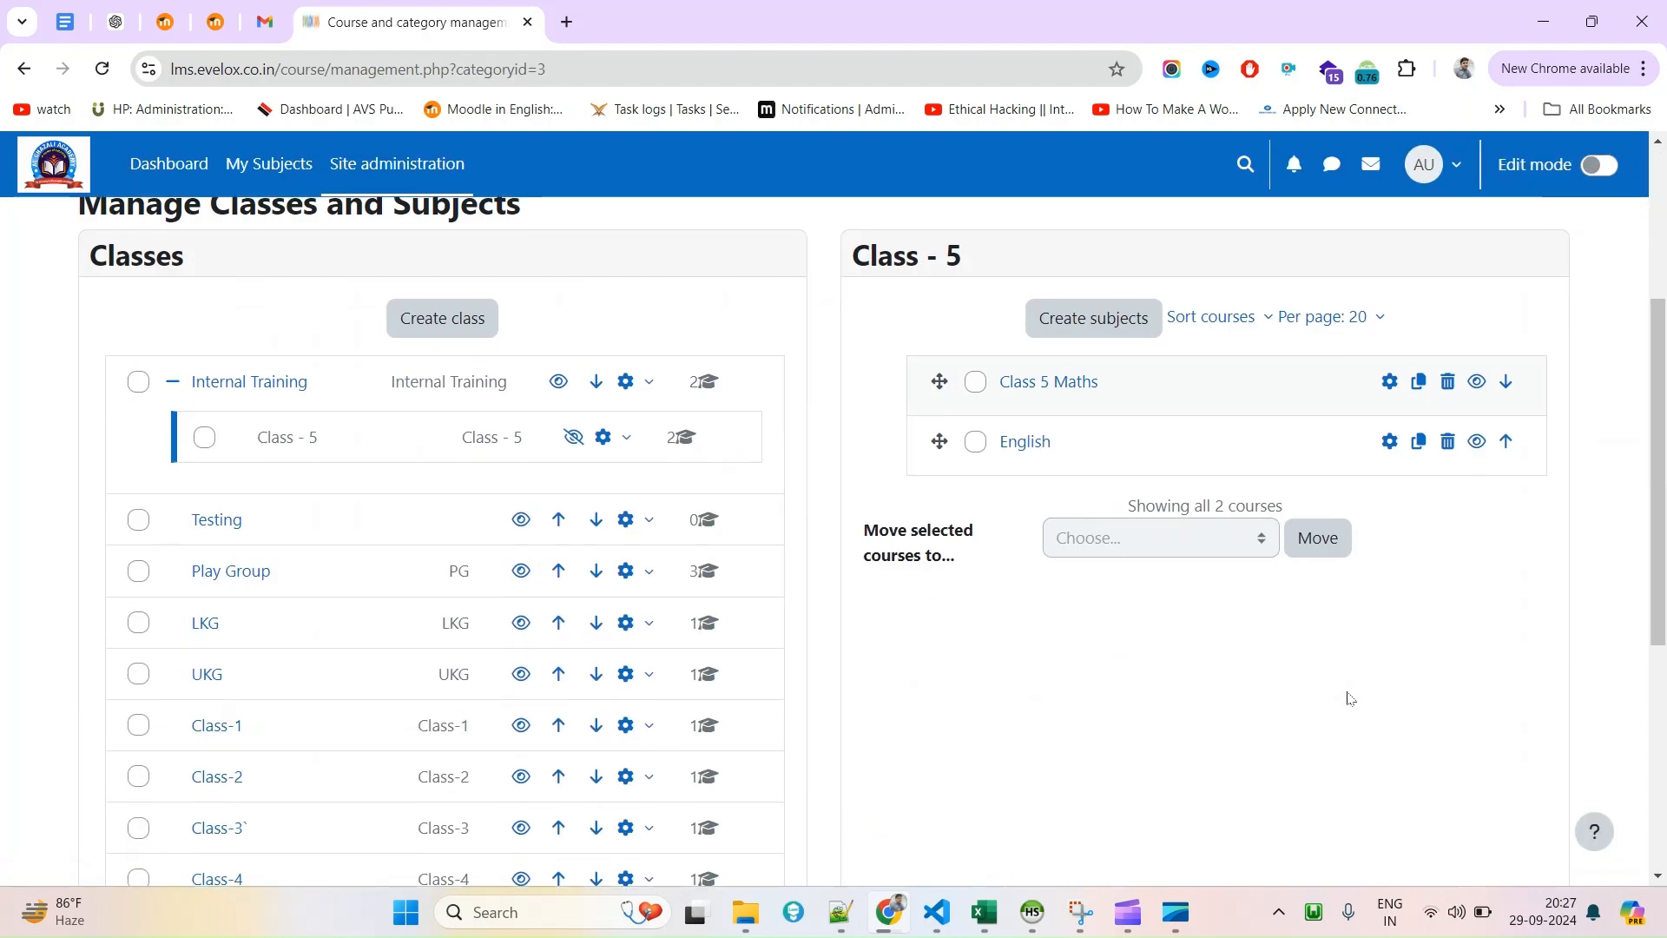
Select the English subject of Class - 5 and view its course page.
left_click(1018, 445)
scroll(847, 568, "down", 10)
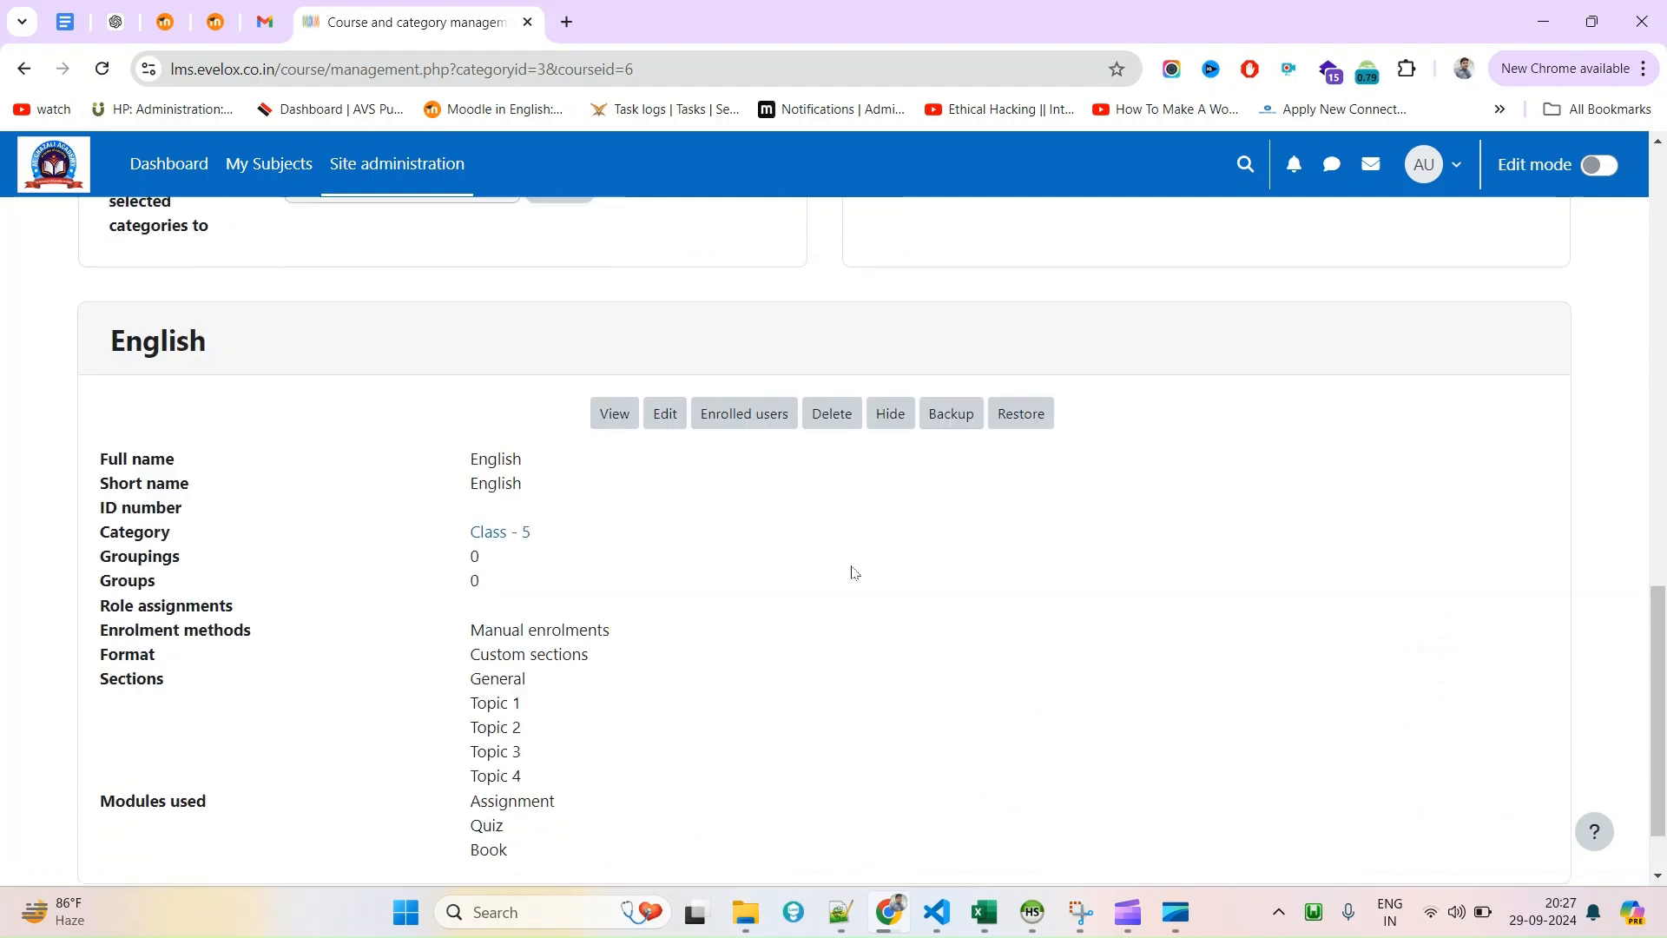
left_click(617, 323)
scroll(560, 640, "down", 2)
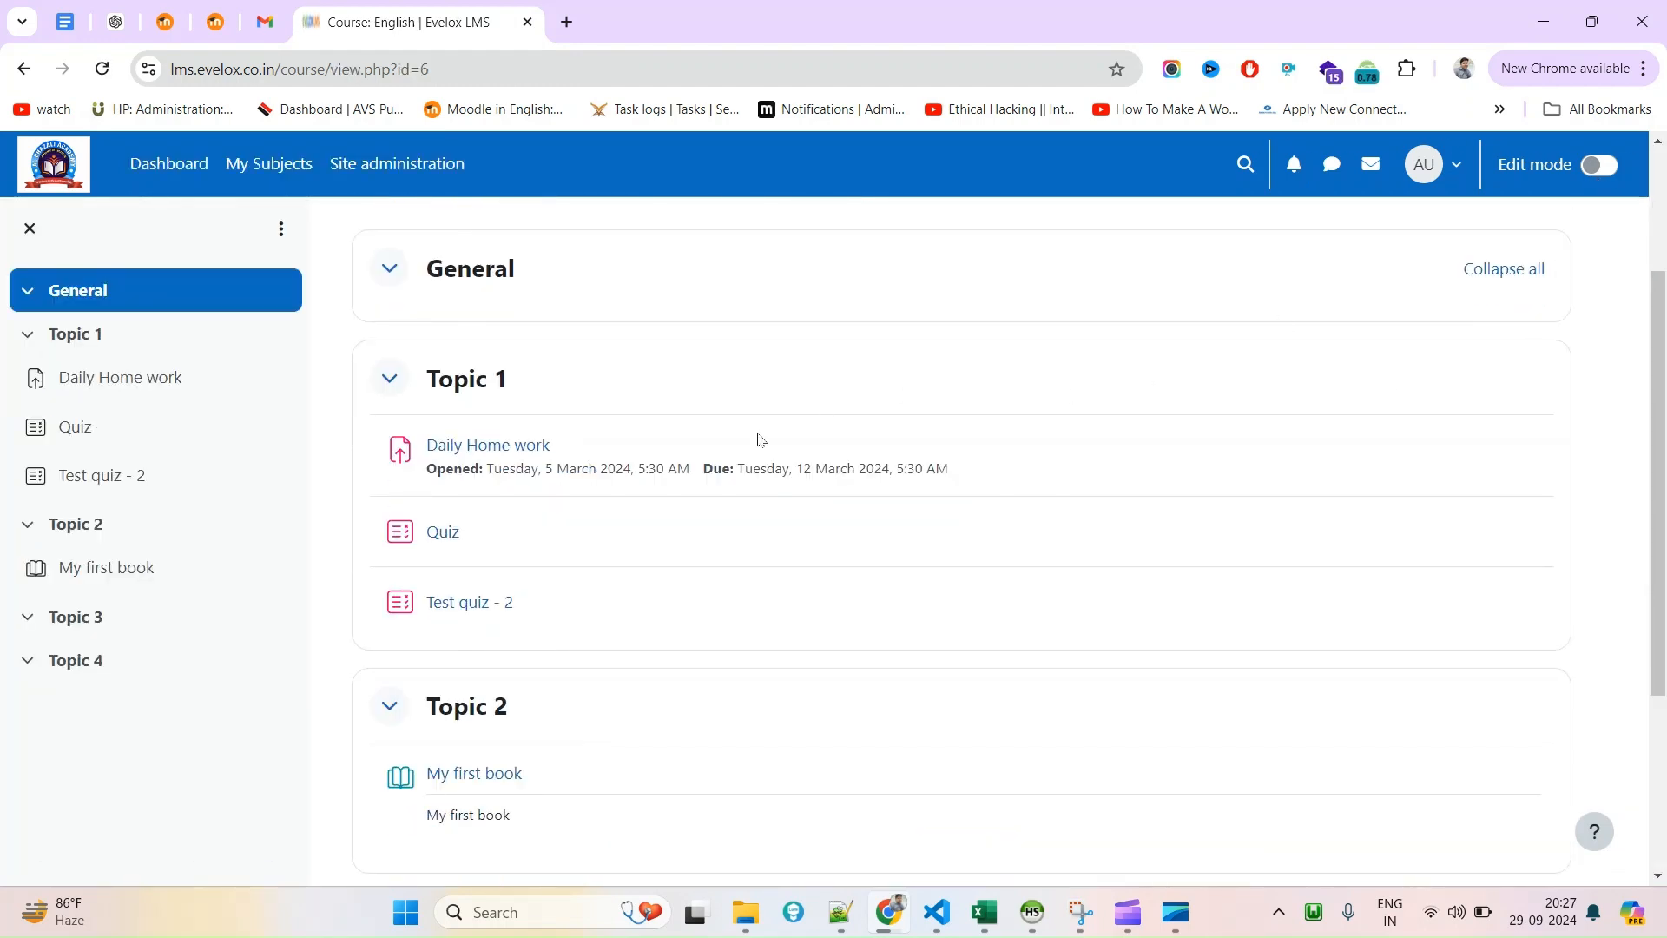
scroll(759, 438, "up", 2)
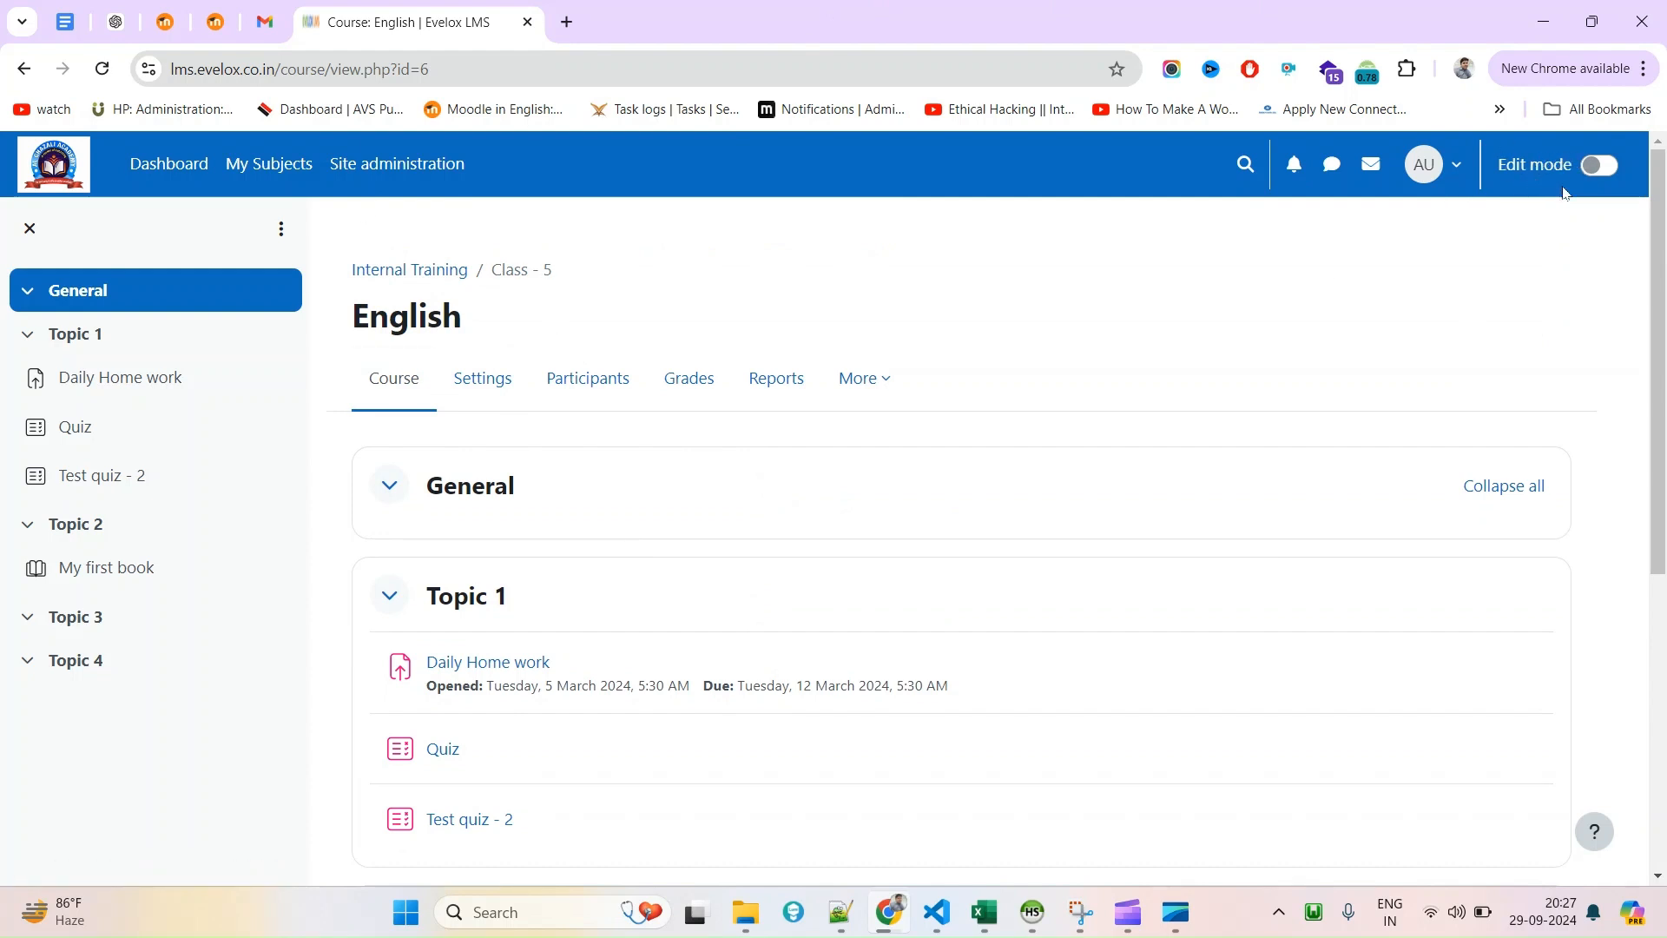
Turn on edit mode for the English course and locate the Topic 2 section.
left_click(1590, 172)
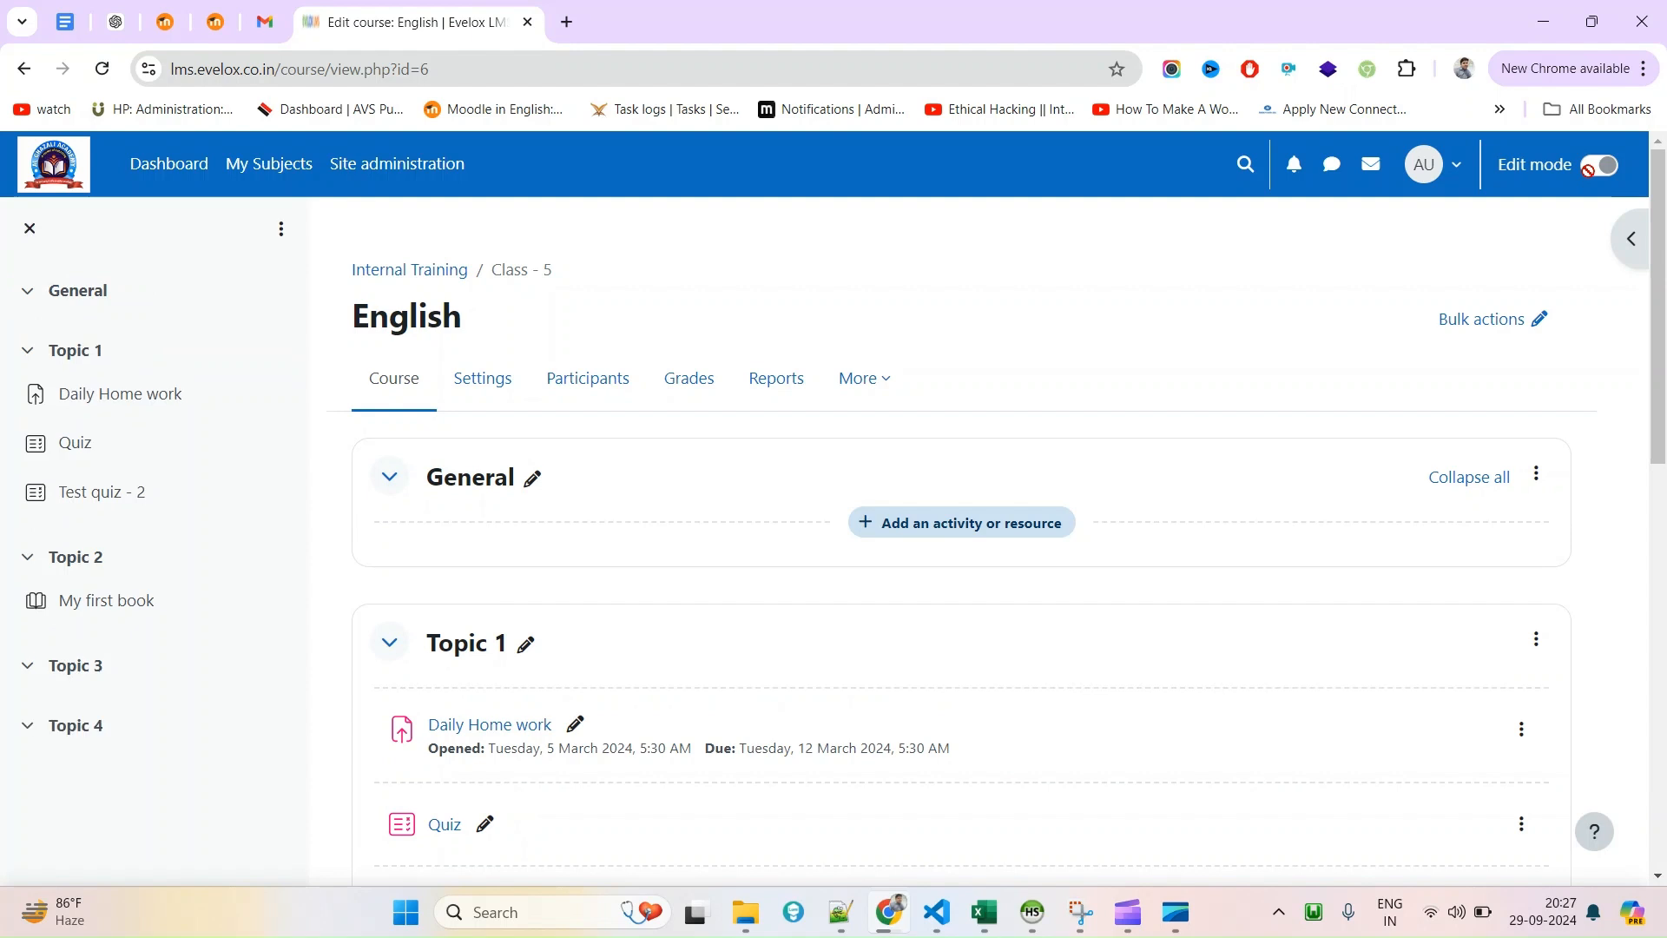
scroll(606, 361, "down", 3)
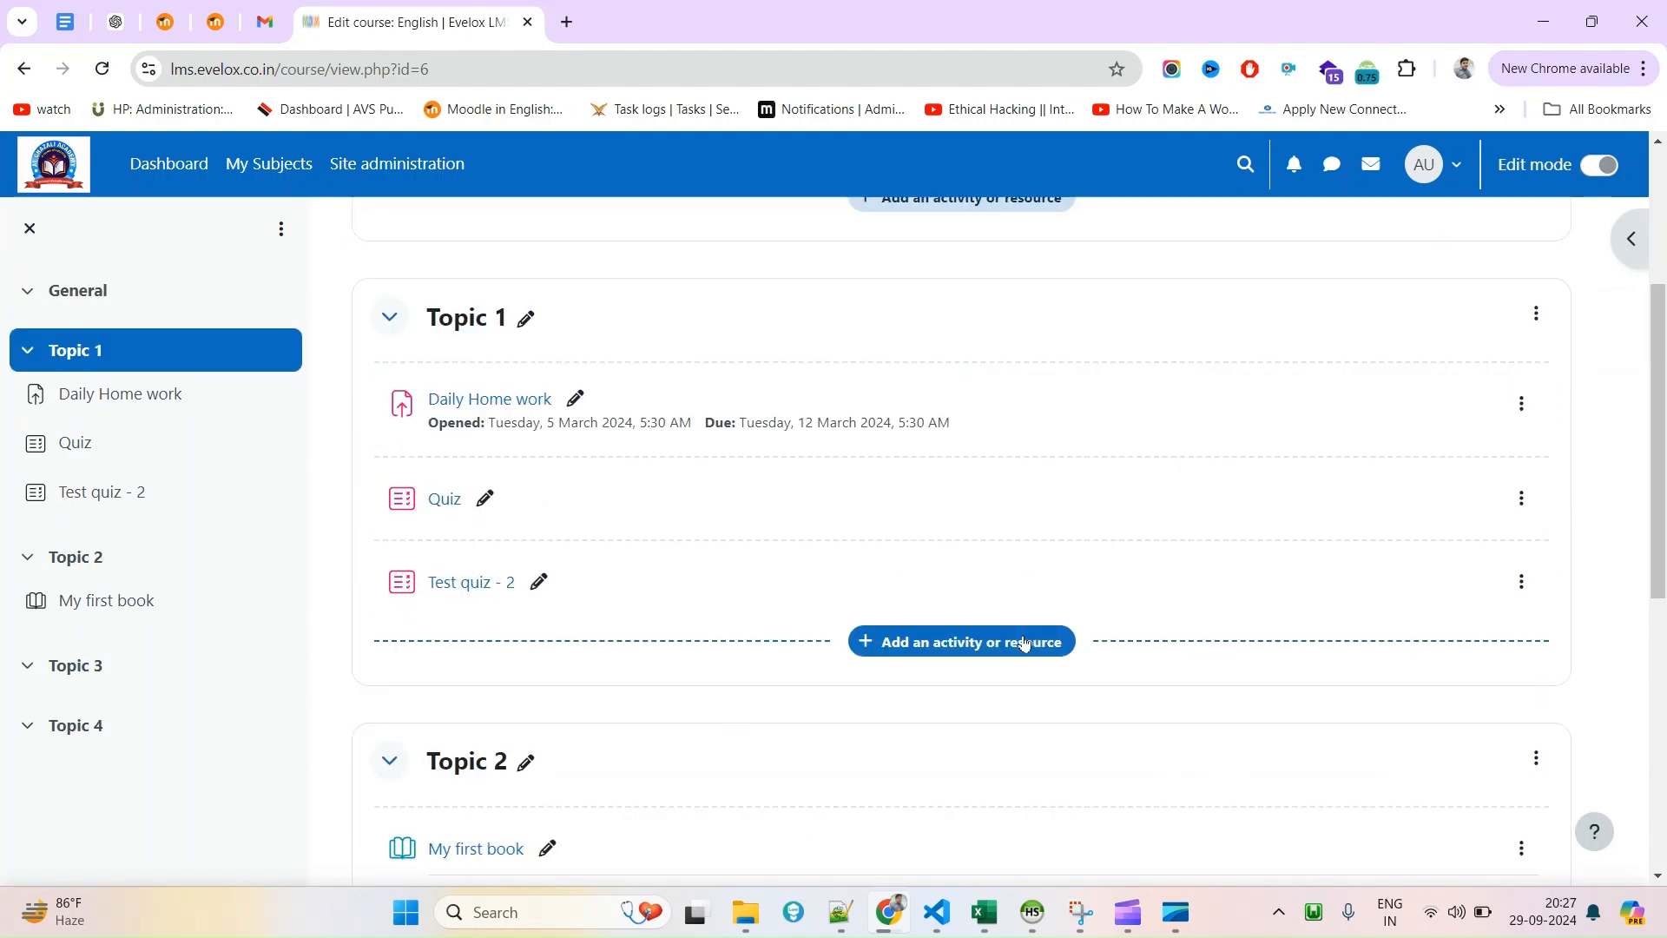
scroll(1024, 643, "down", 2)
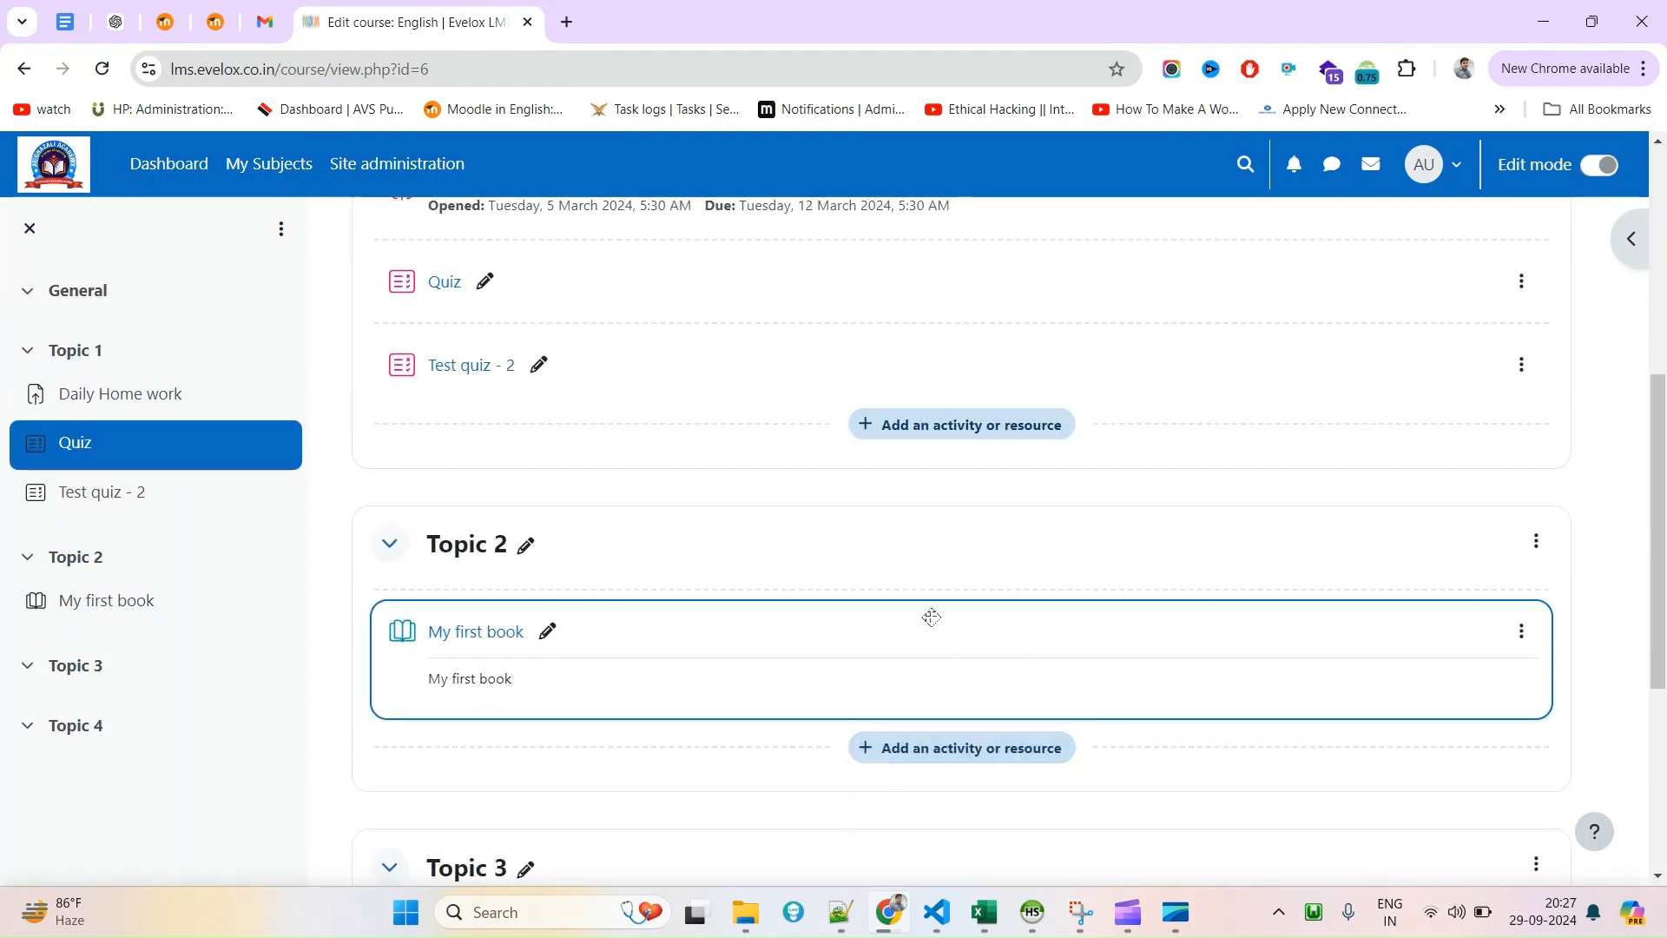
scroll(747, 695, "down", 1)
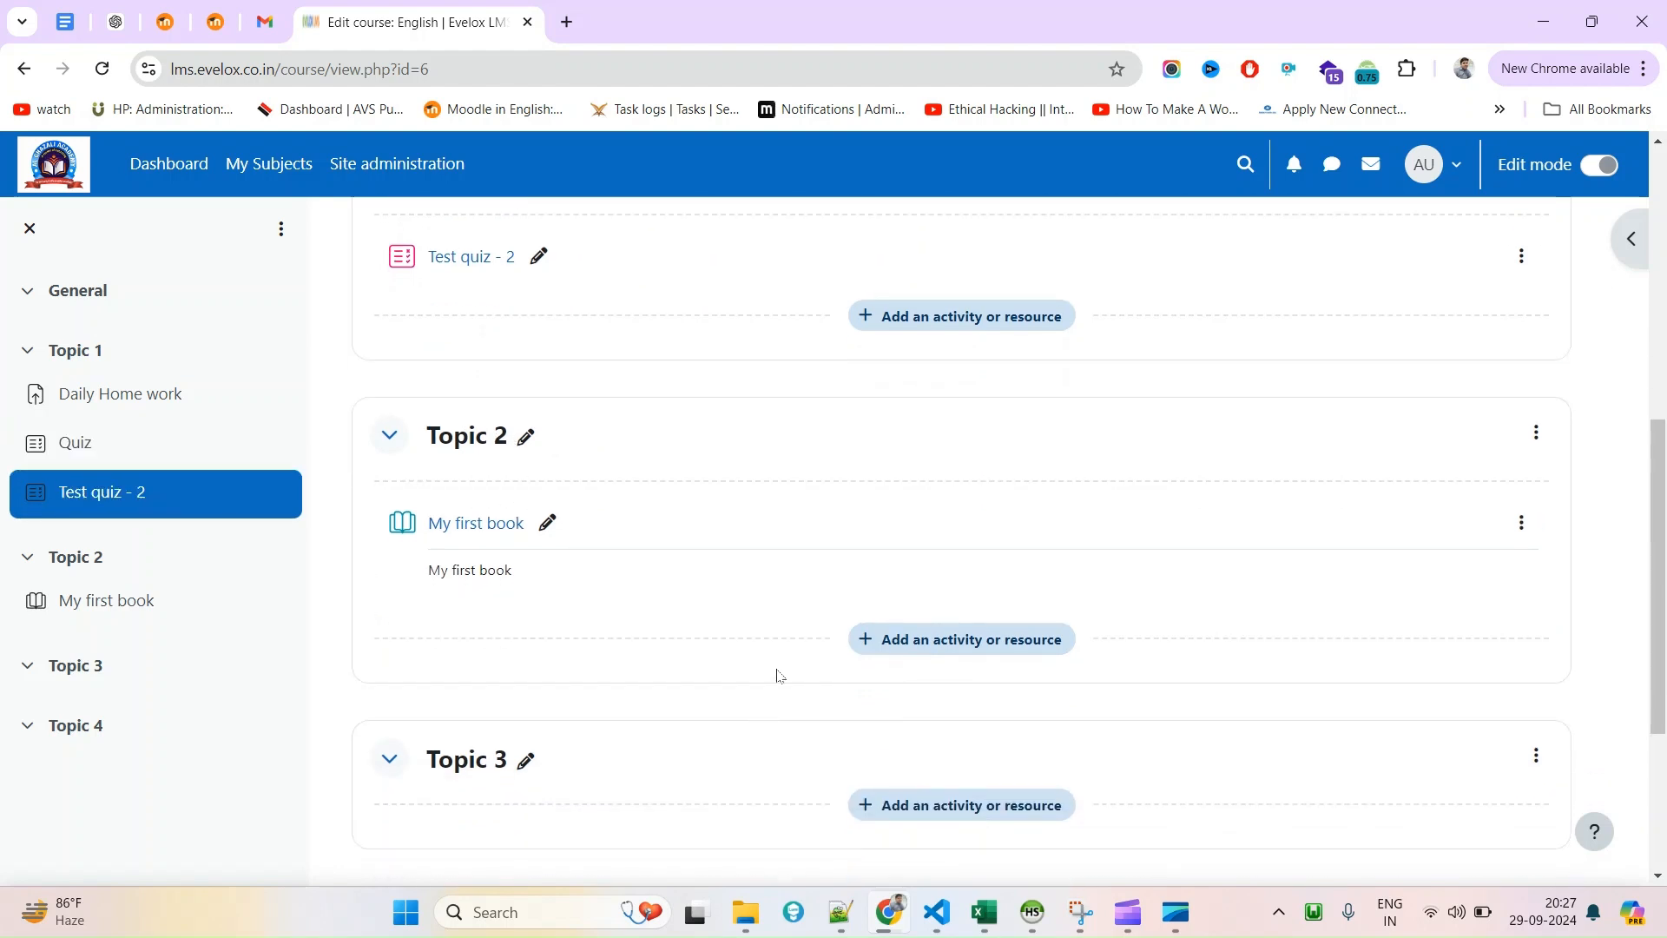
Browse the activities and resources available for Topic 2, search for "quiz" and start adding a Quiz activity.
left_click(942, 646)
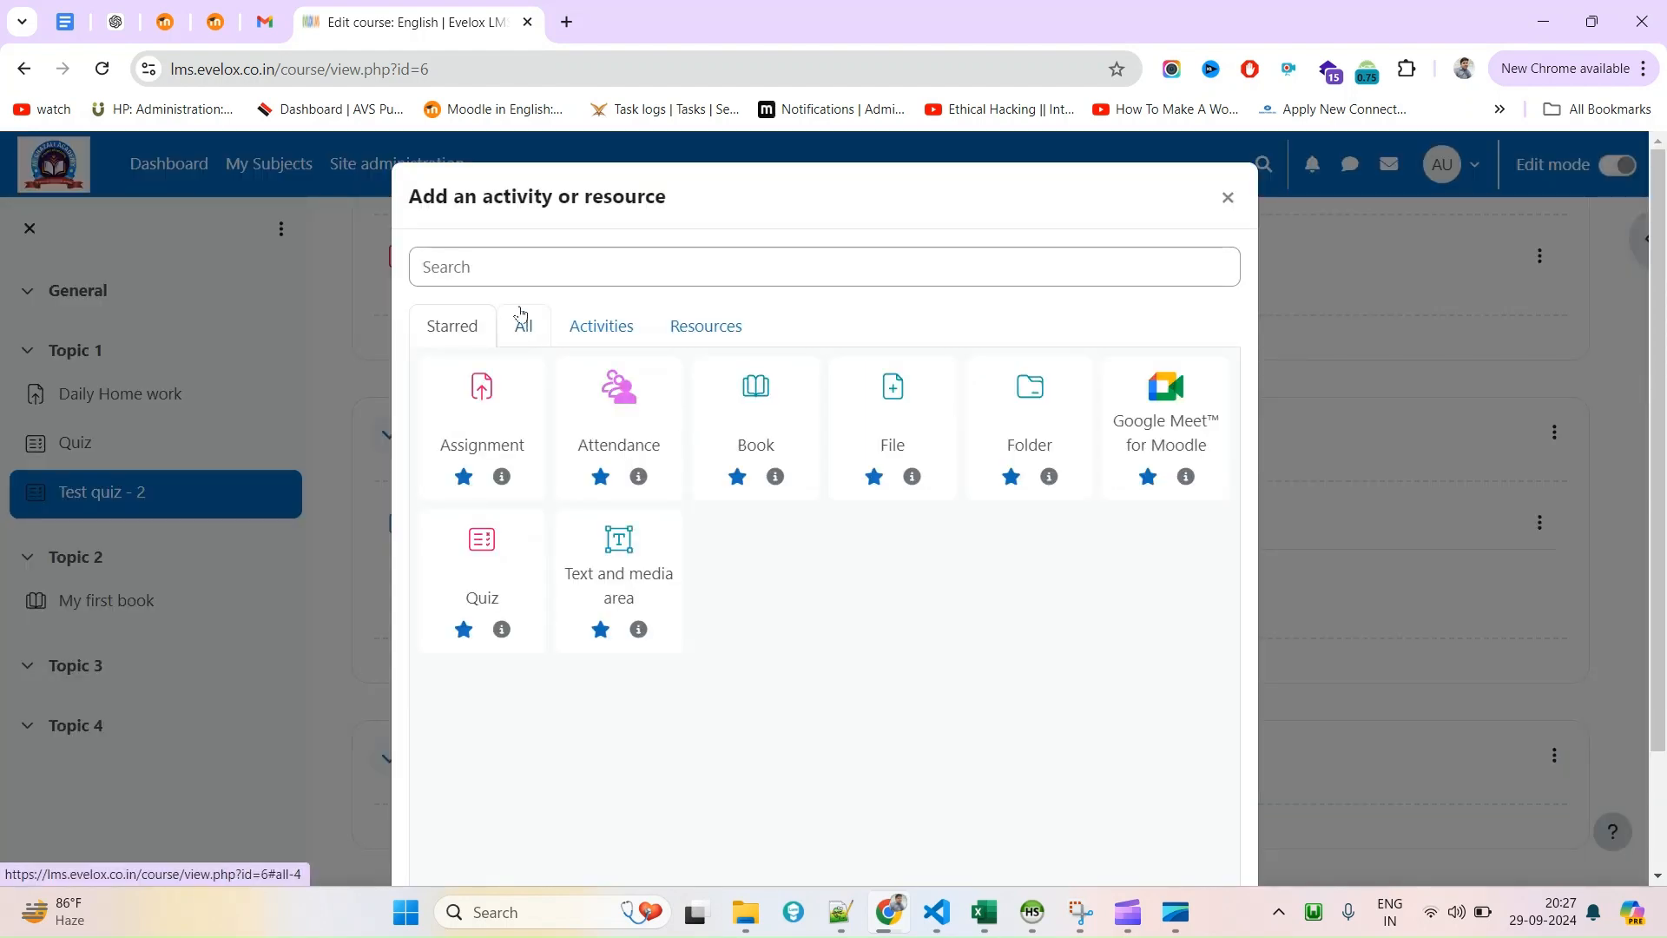
left_click(1228, 198)
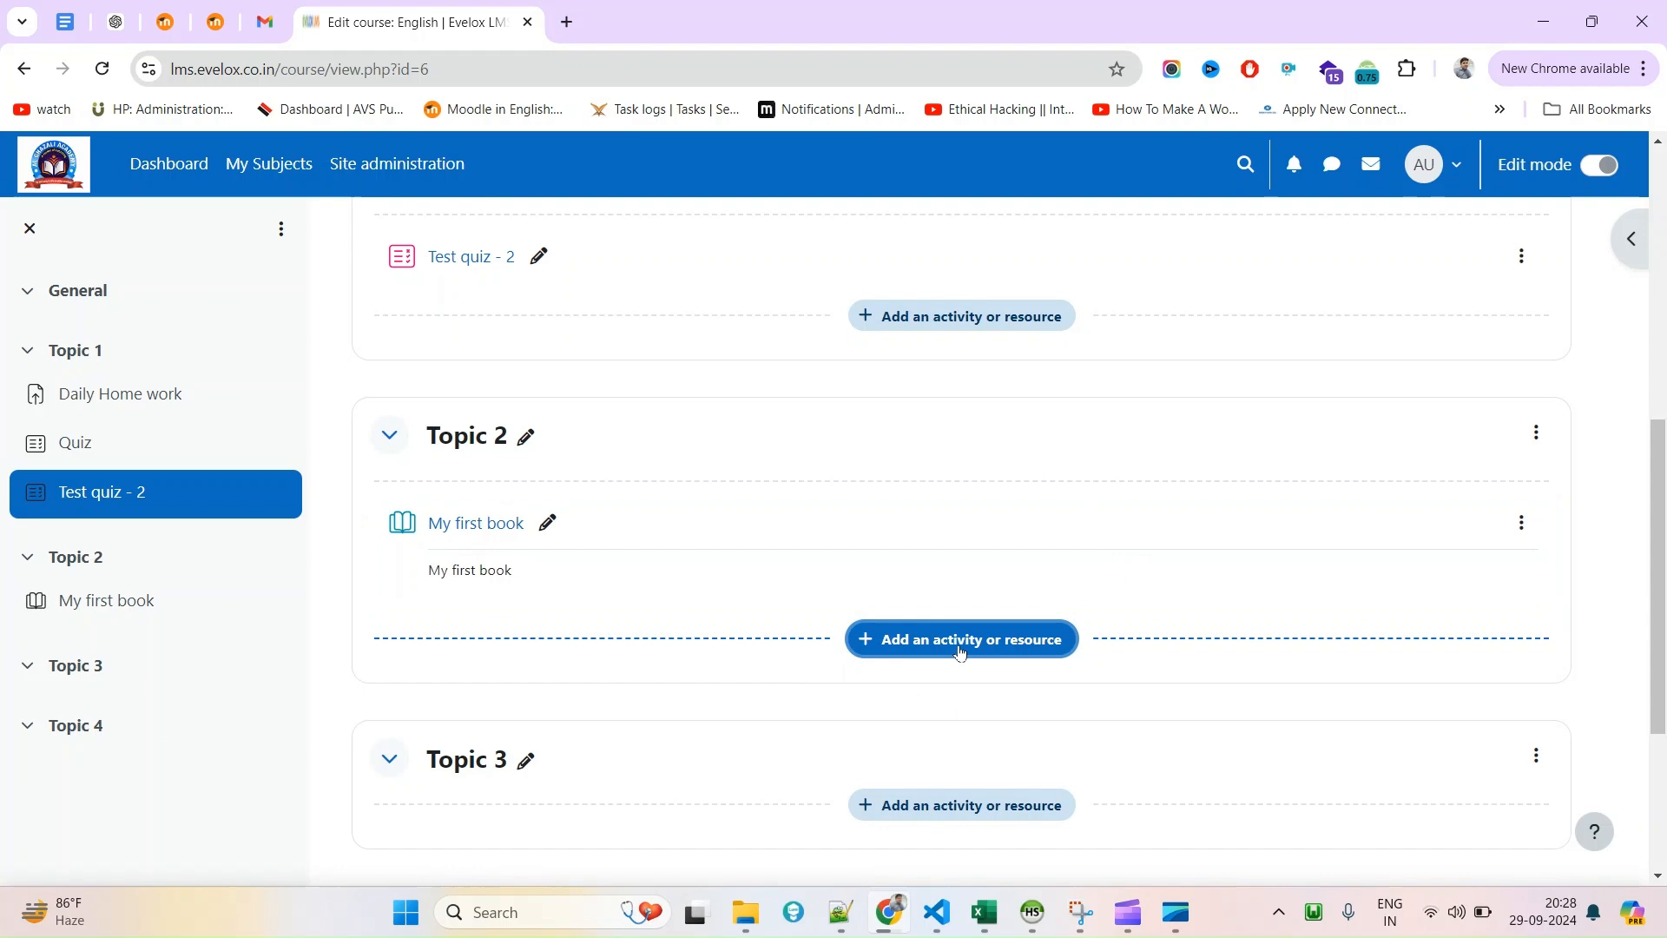
left_click(960, 652)
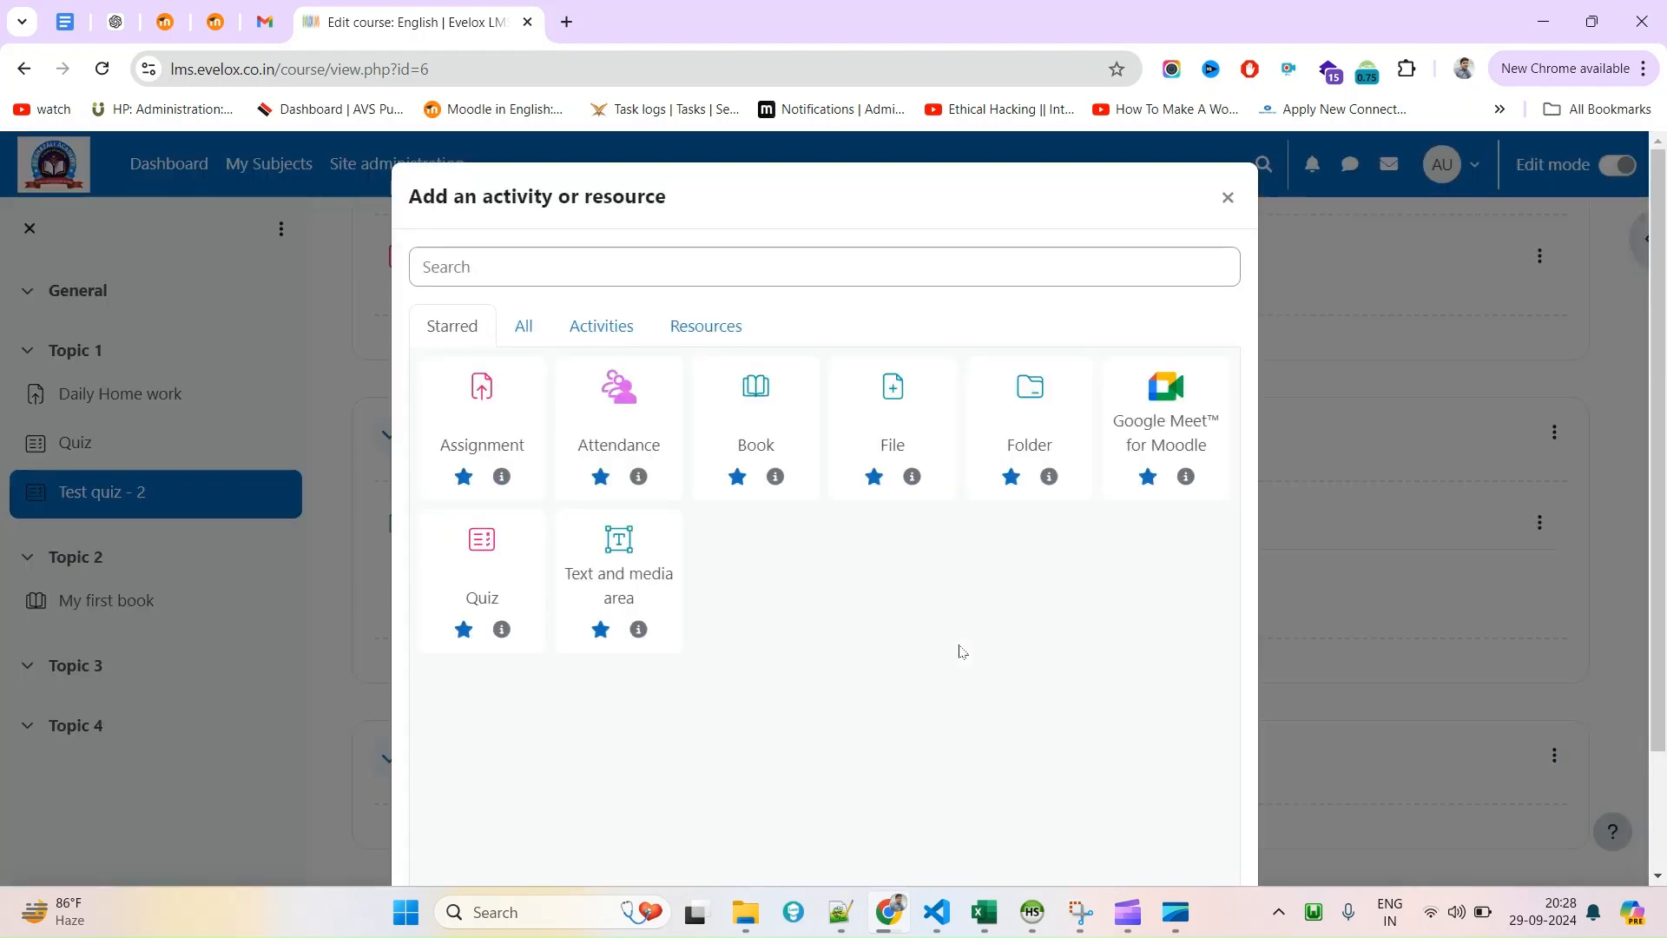
left_click(554, 268)
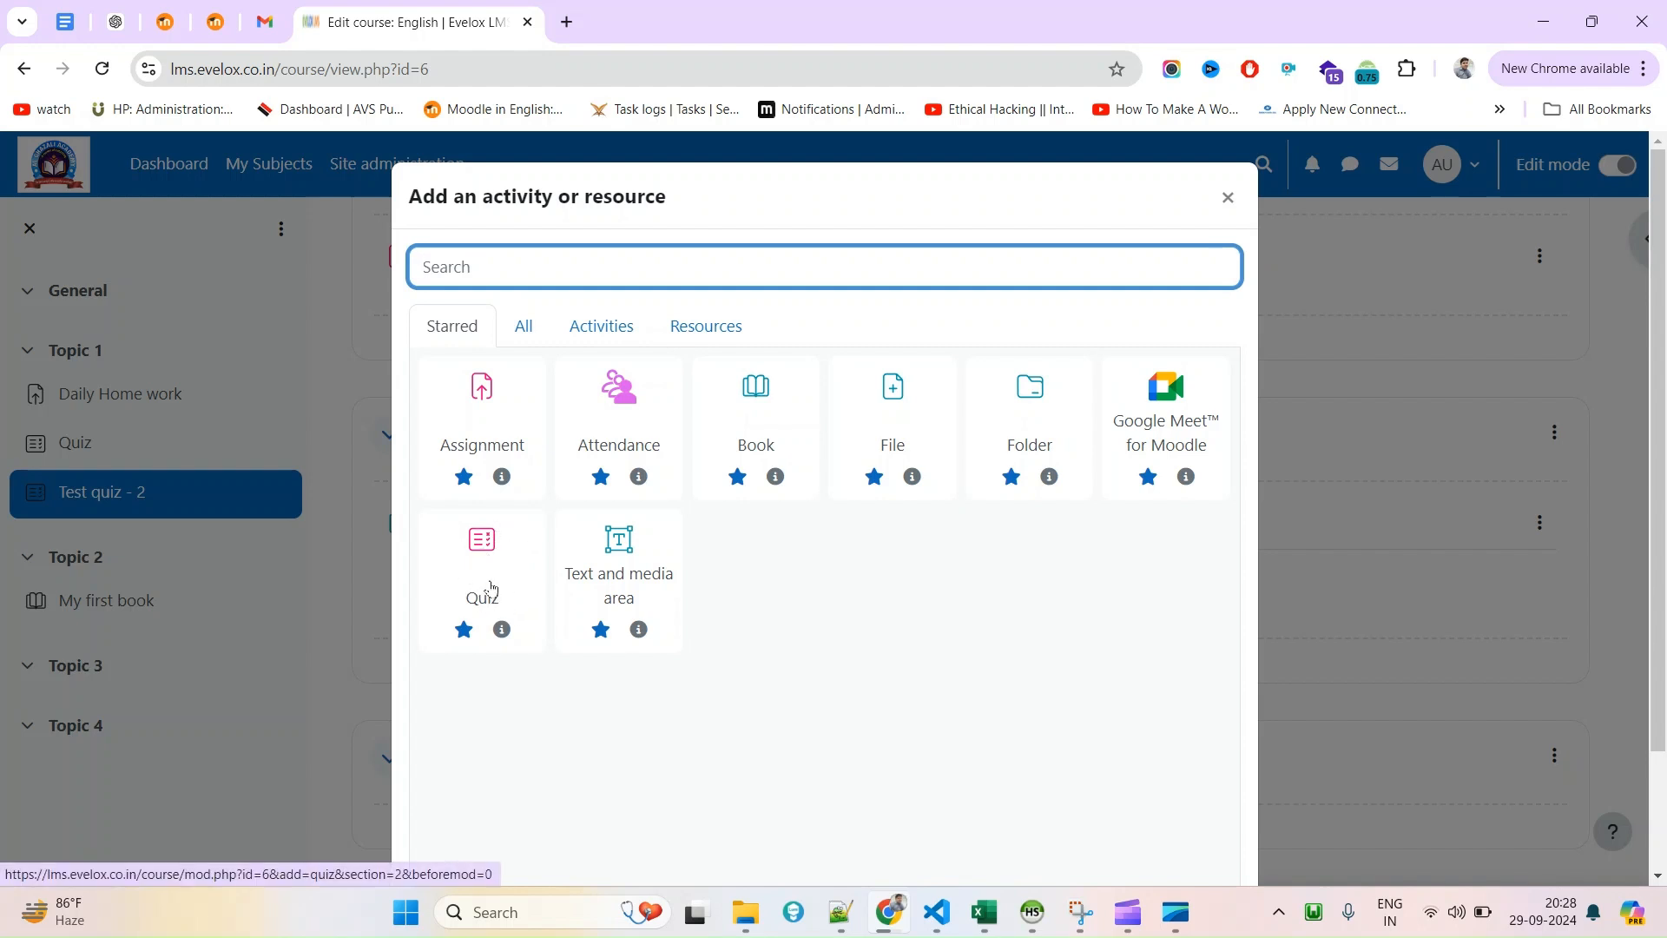
left_click(521, 346)
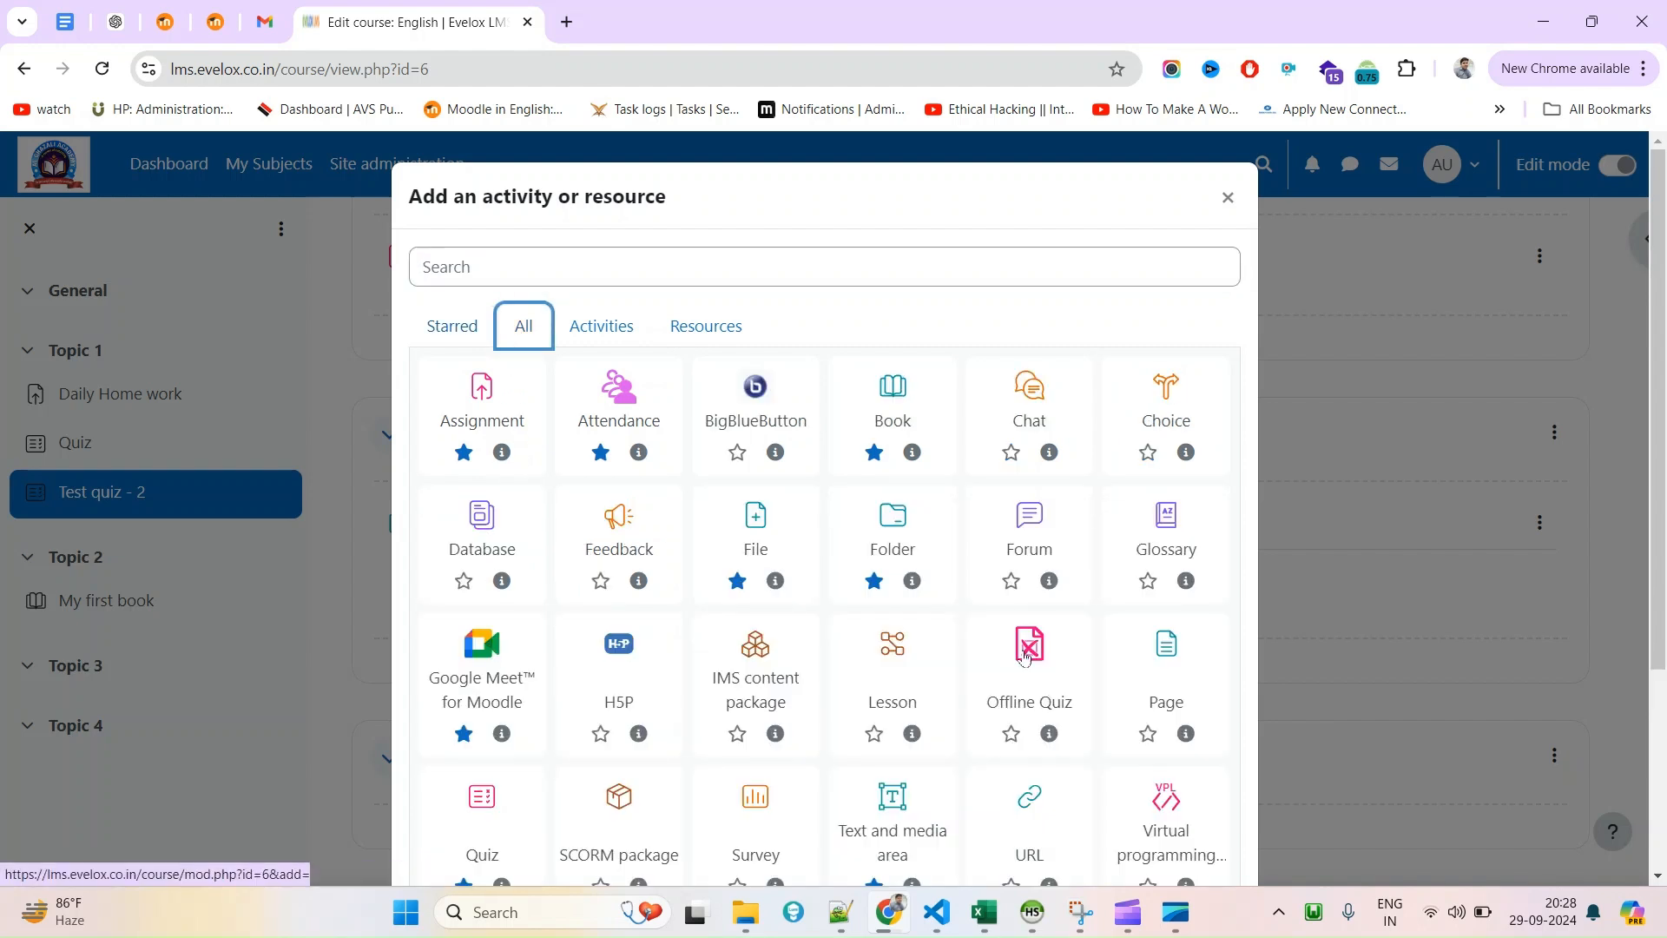
scroll(881, 652, "down", 4)
scroll(882, 652, "up", 4)
left_click(529, 272)
type("qu")
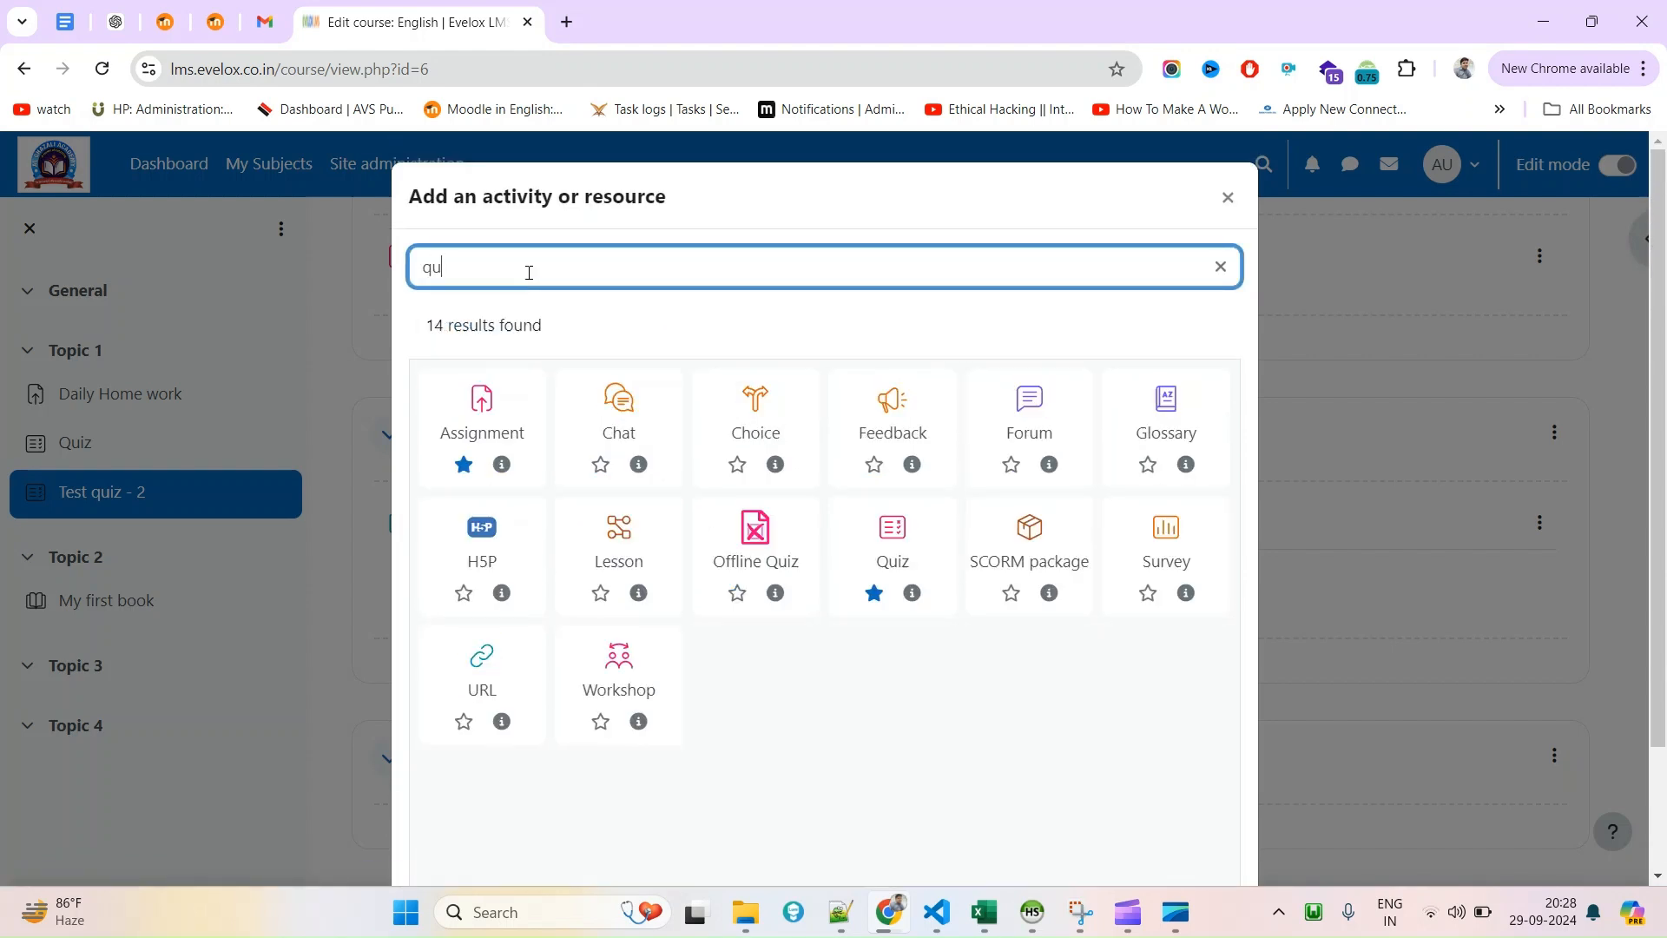
type("iz")
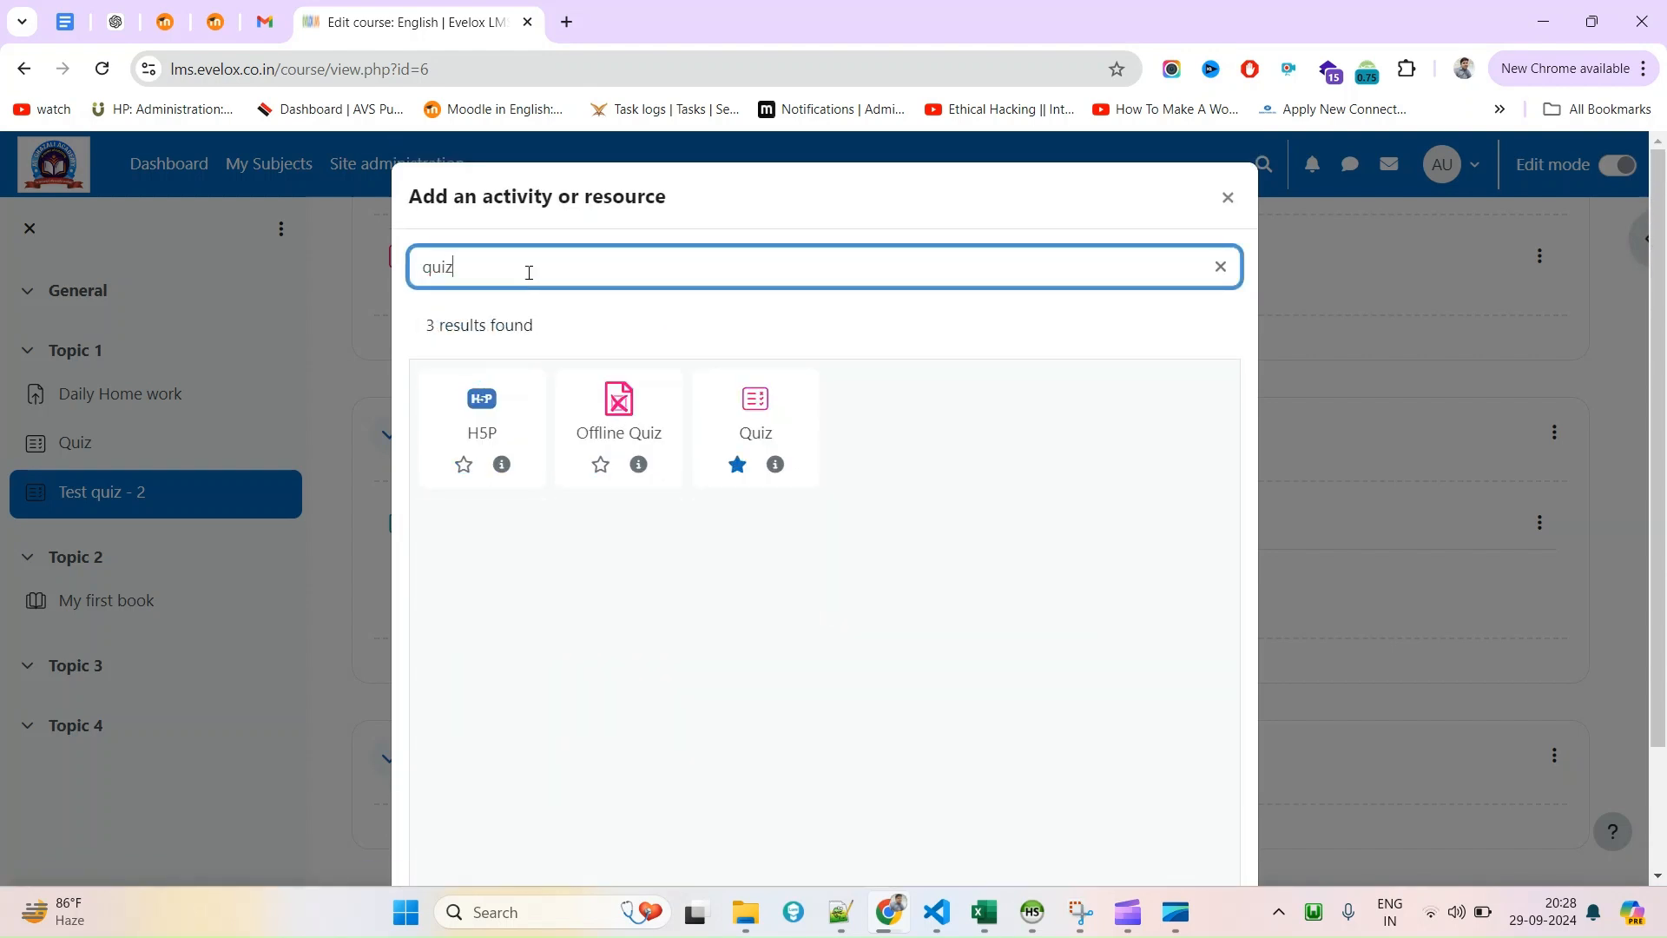
left_click(765, 433)
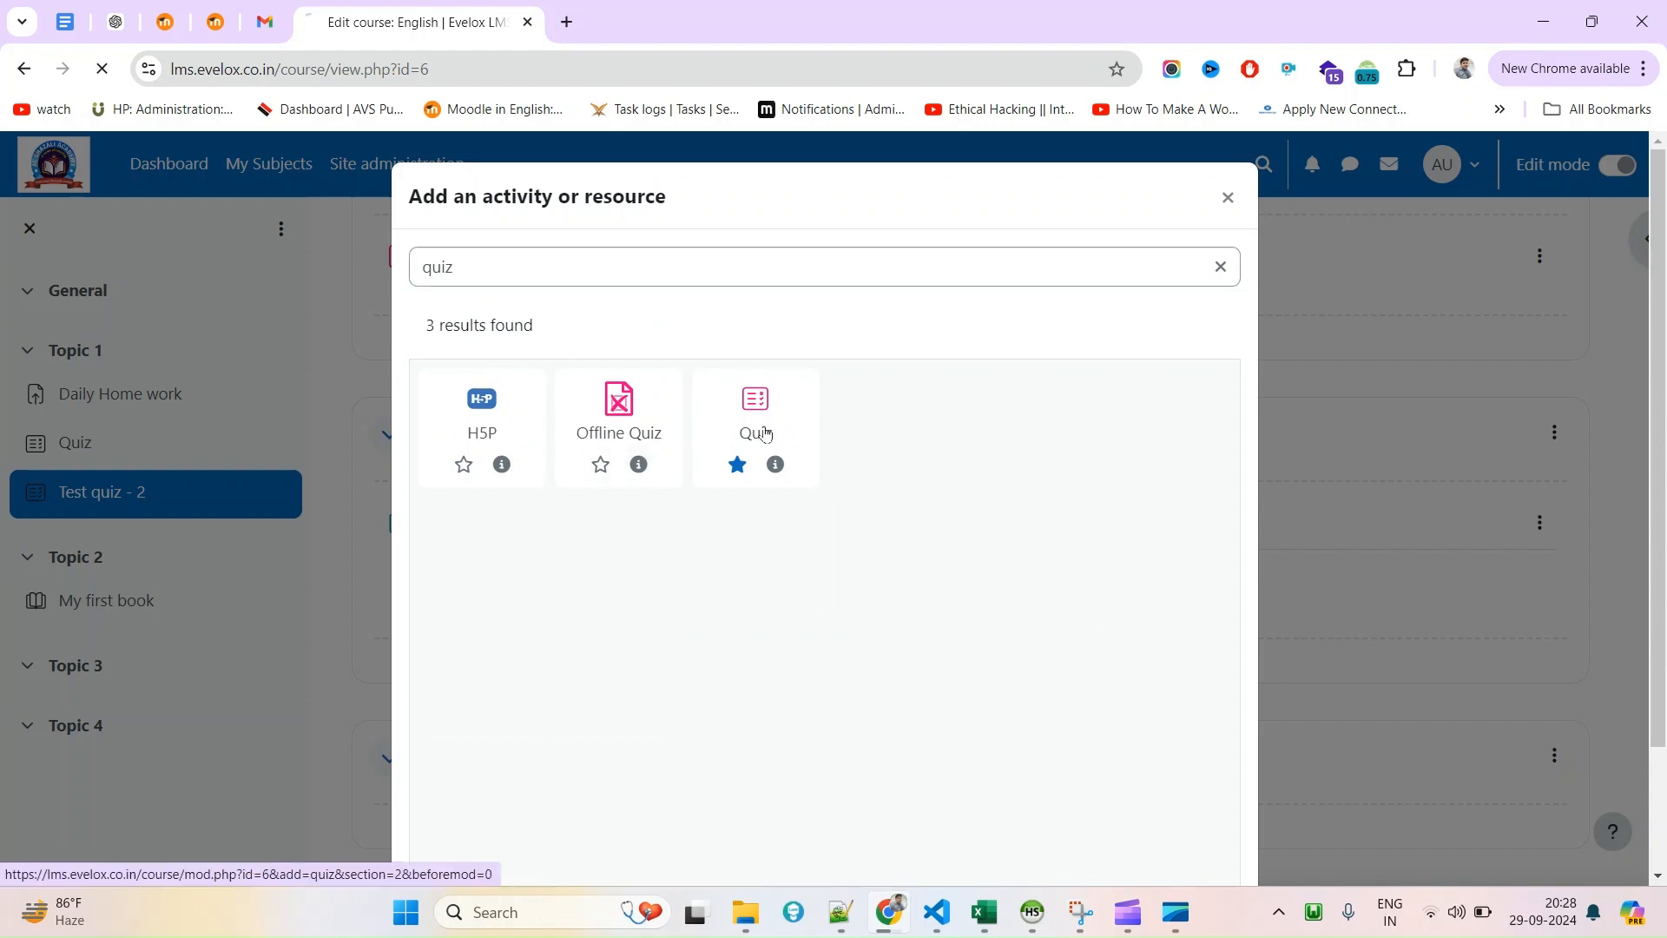
Name the new quiz "English Class Test 29th Sep 2024".
left_click(784, 476)
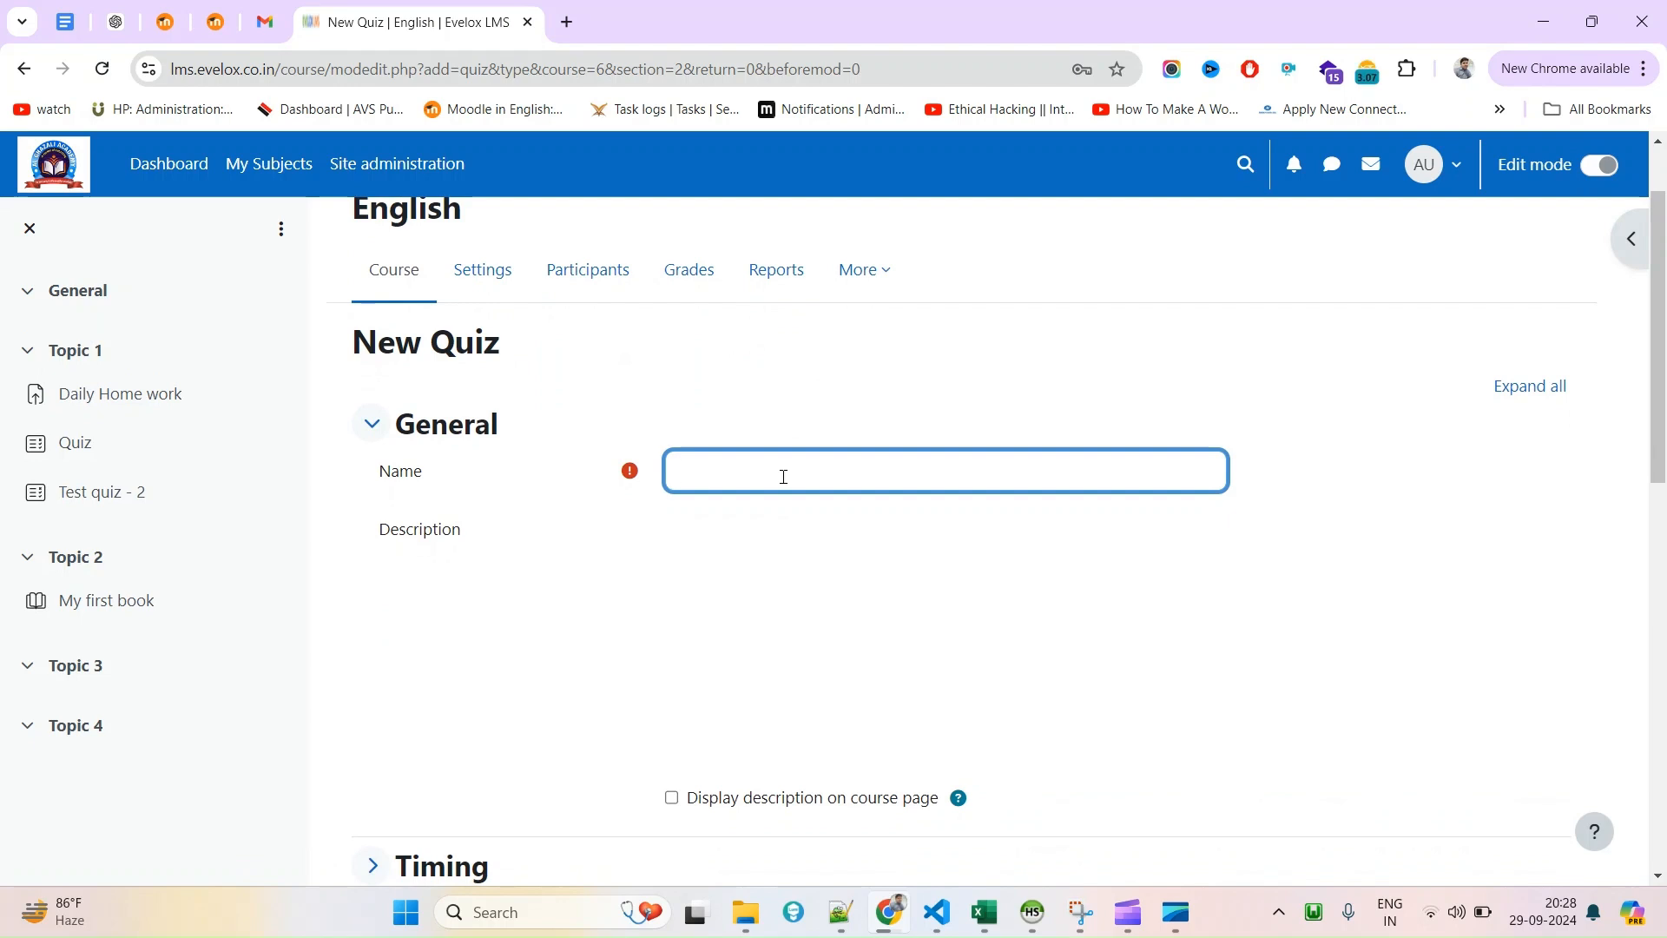
type("English")
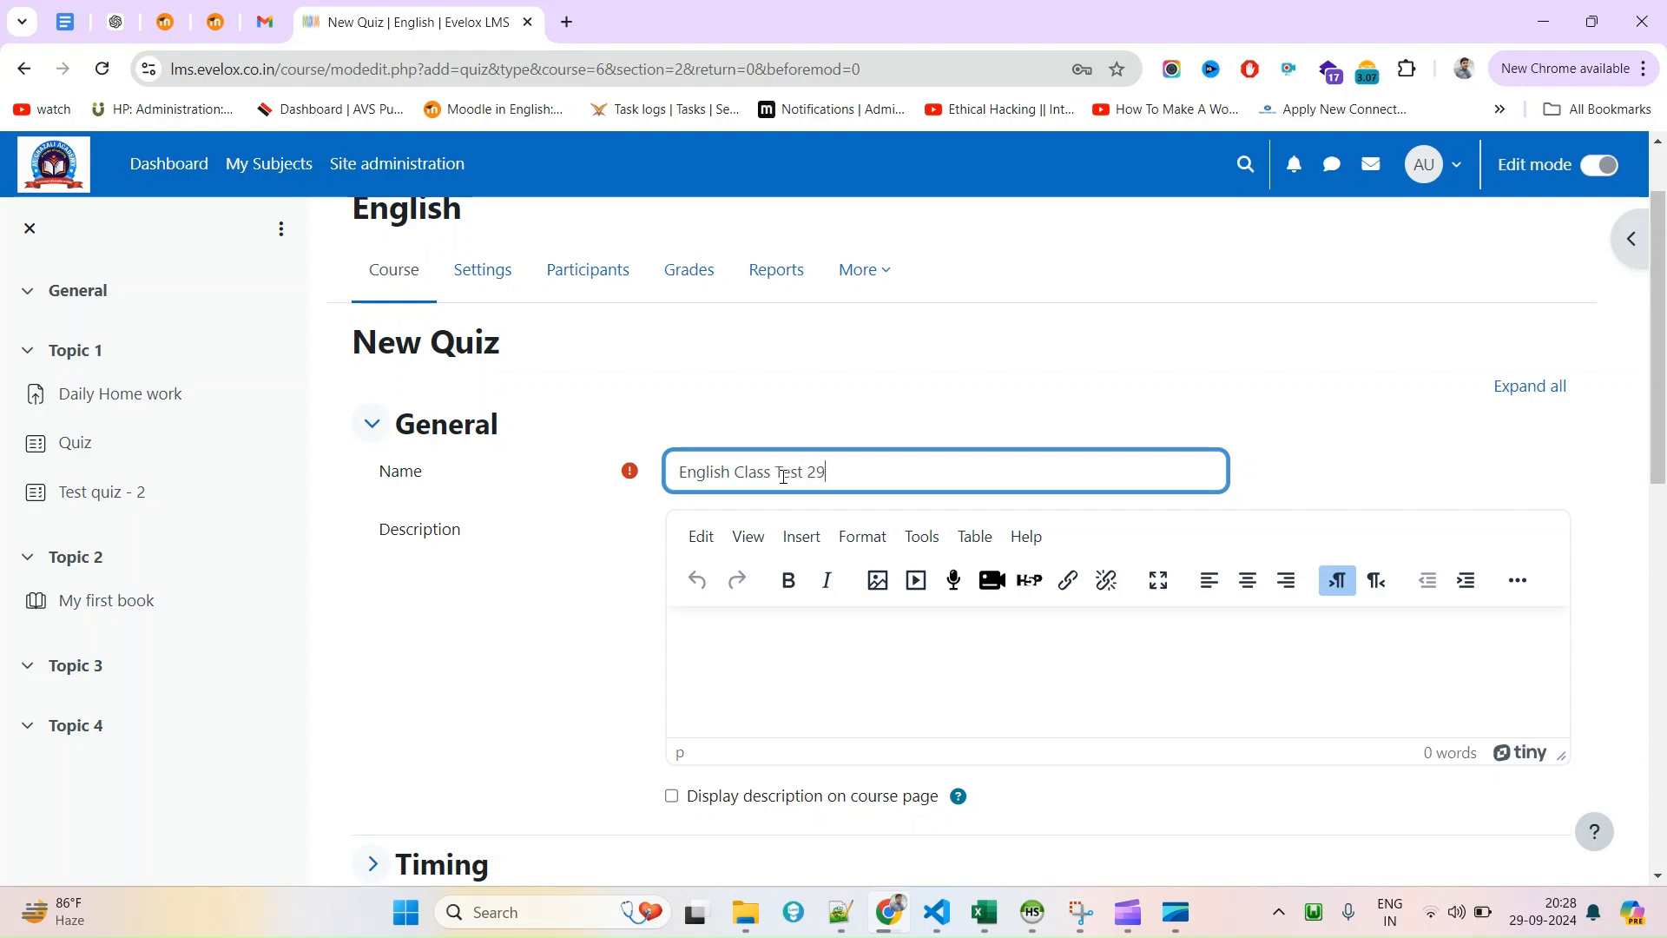
type("Class Test 29th Sep 2024")
Copy the quiz name into the description as its first line.
triple_click(792, 470)
key("ctrl+c")
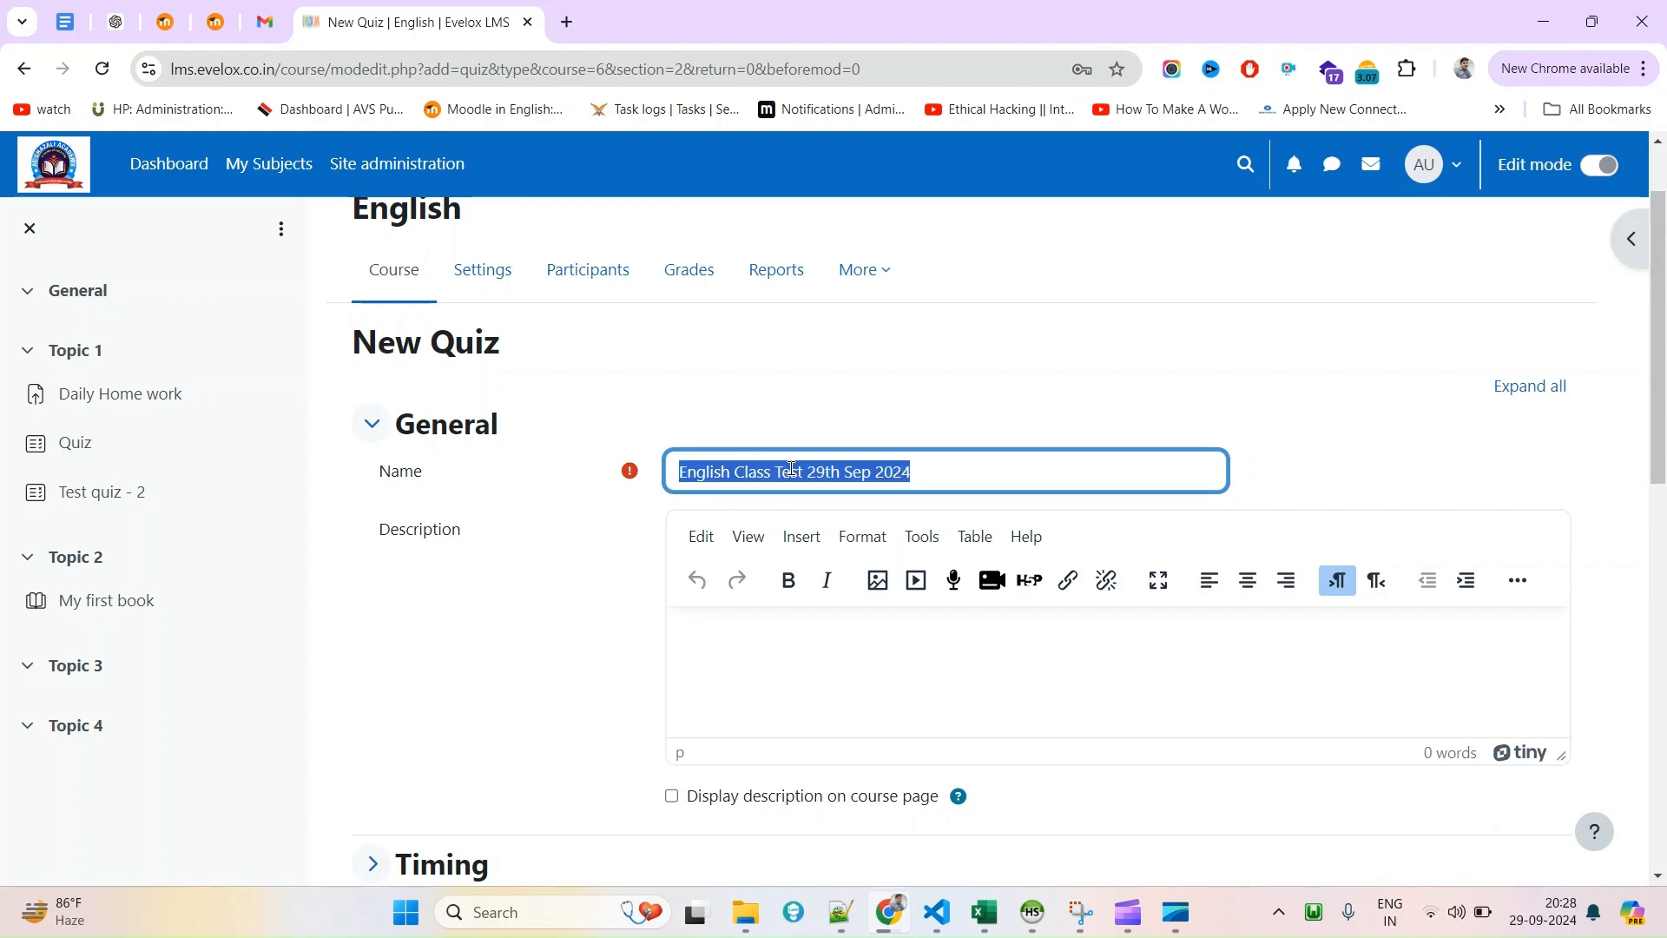
left_click(787, 653)
key("ctrl+v")
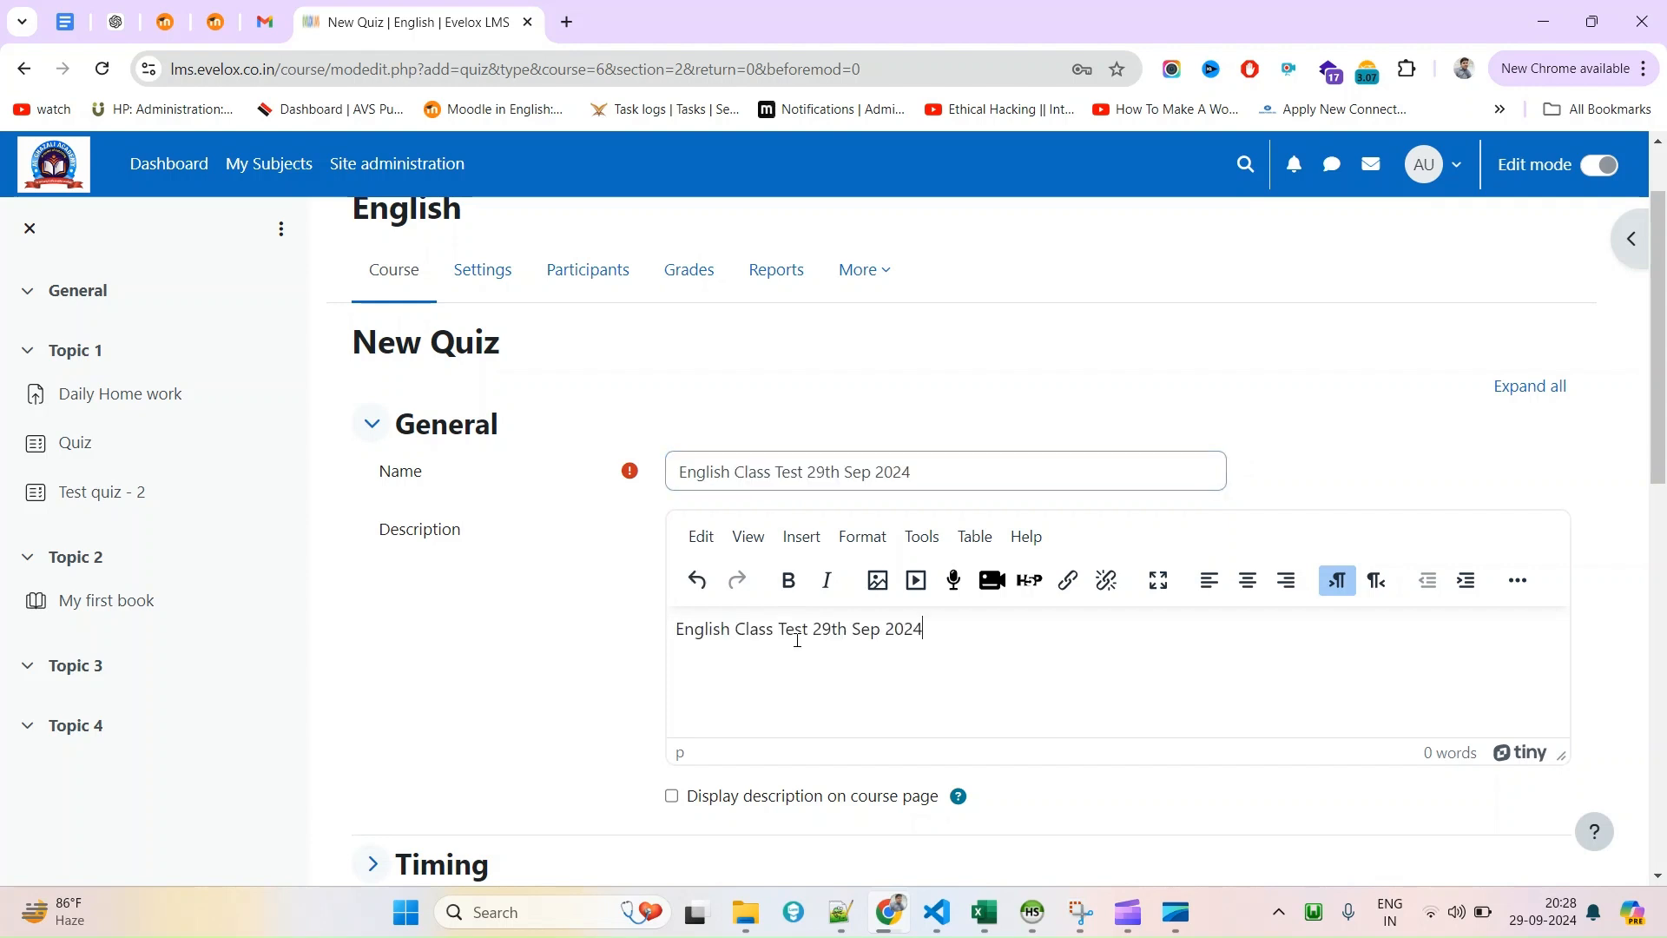
Add the description line "Description - this test will be of 5 minutes. And it is mandatory to participant in this quiz.".
scroll(816, 640, "down", 1)
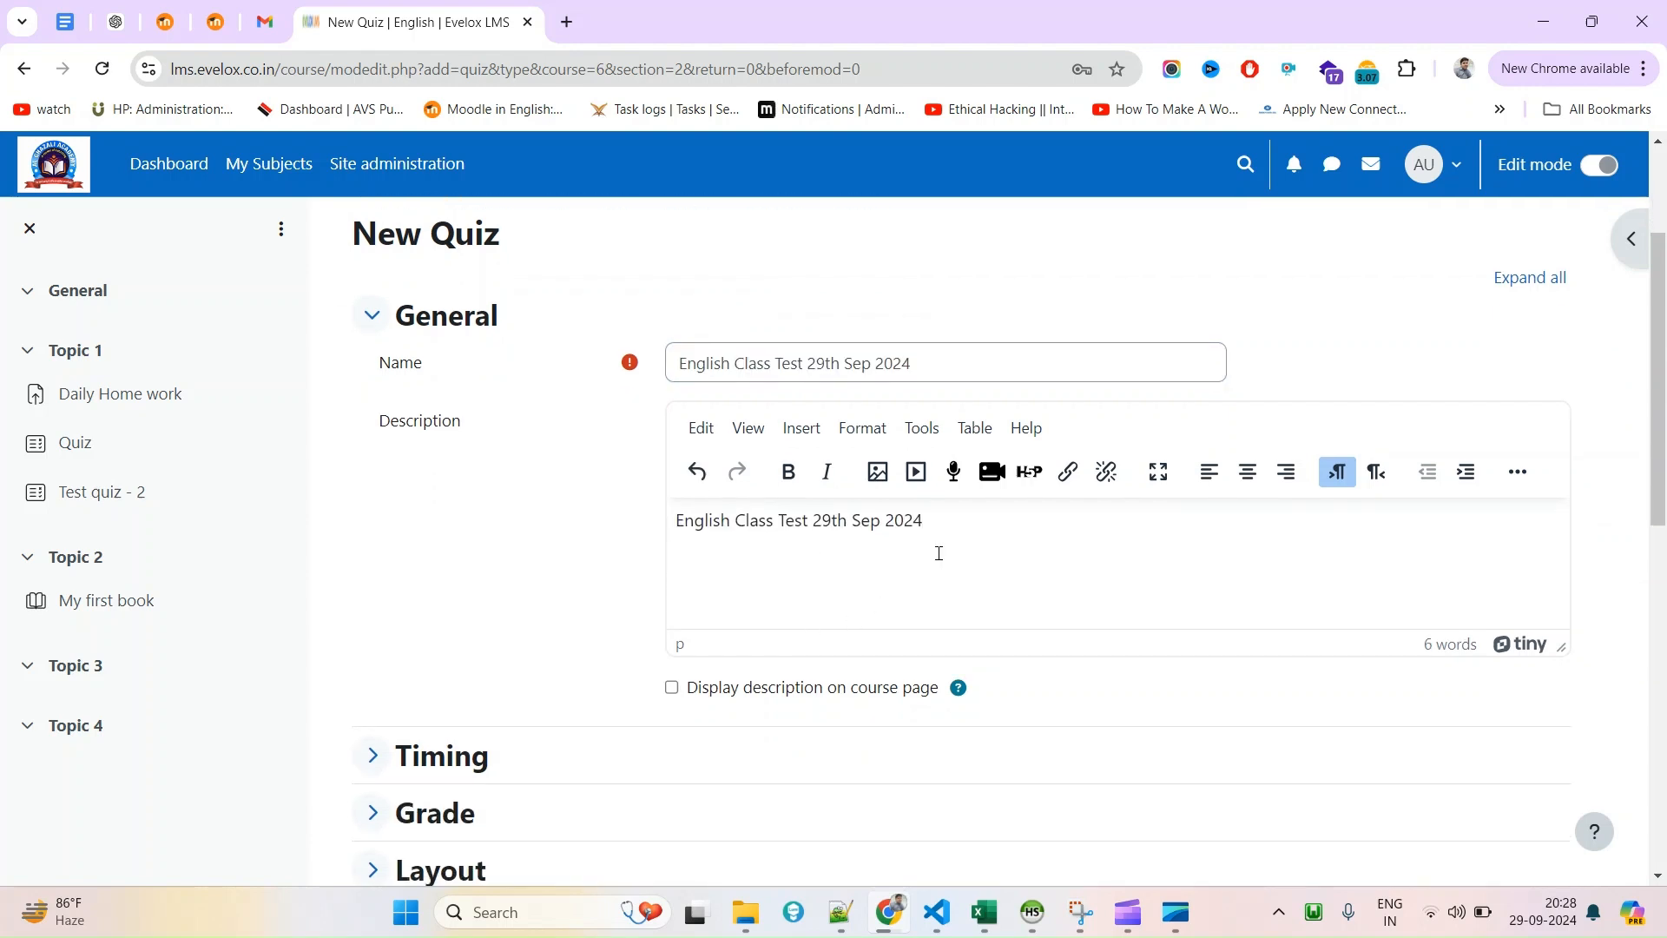
key("Return")
key("Return")
type("Description - th")
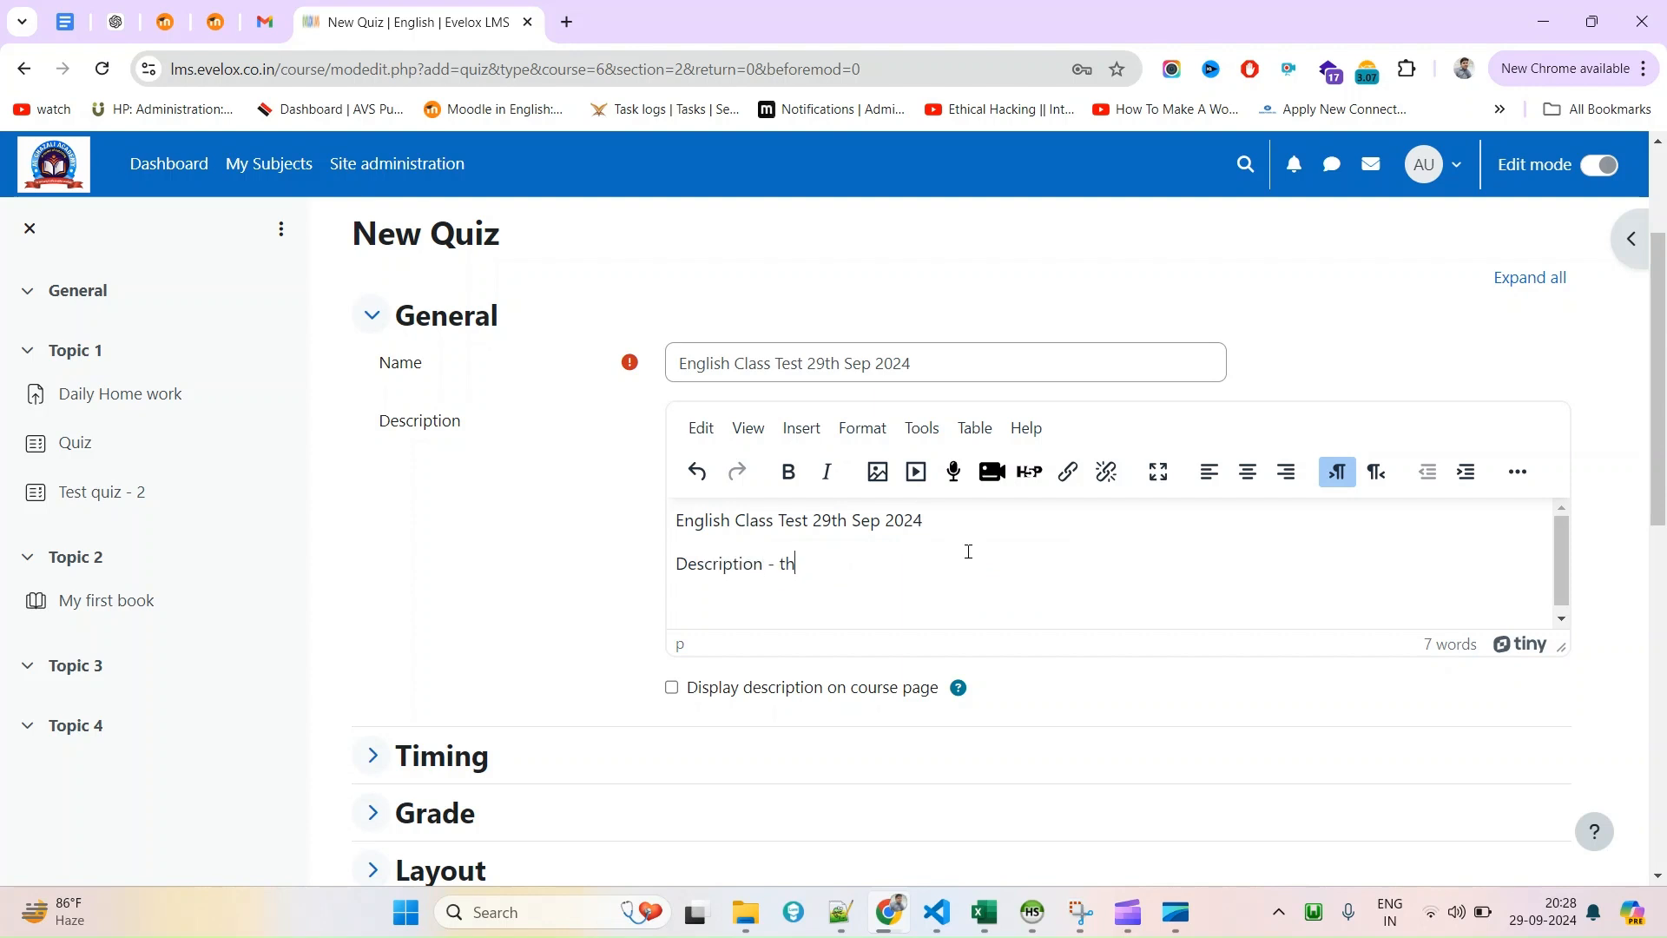
type("is west will be of 5 minutes. And ")
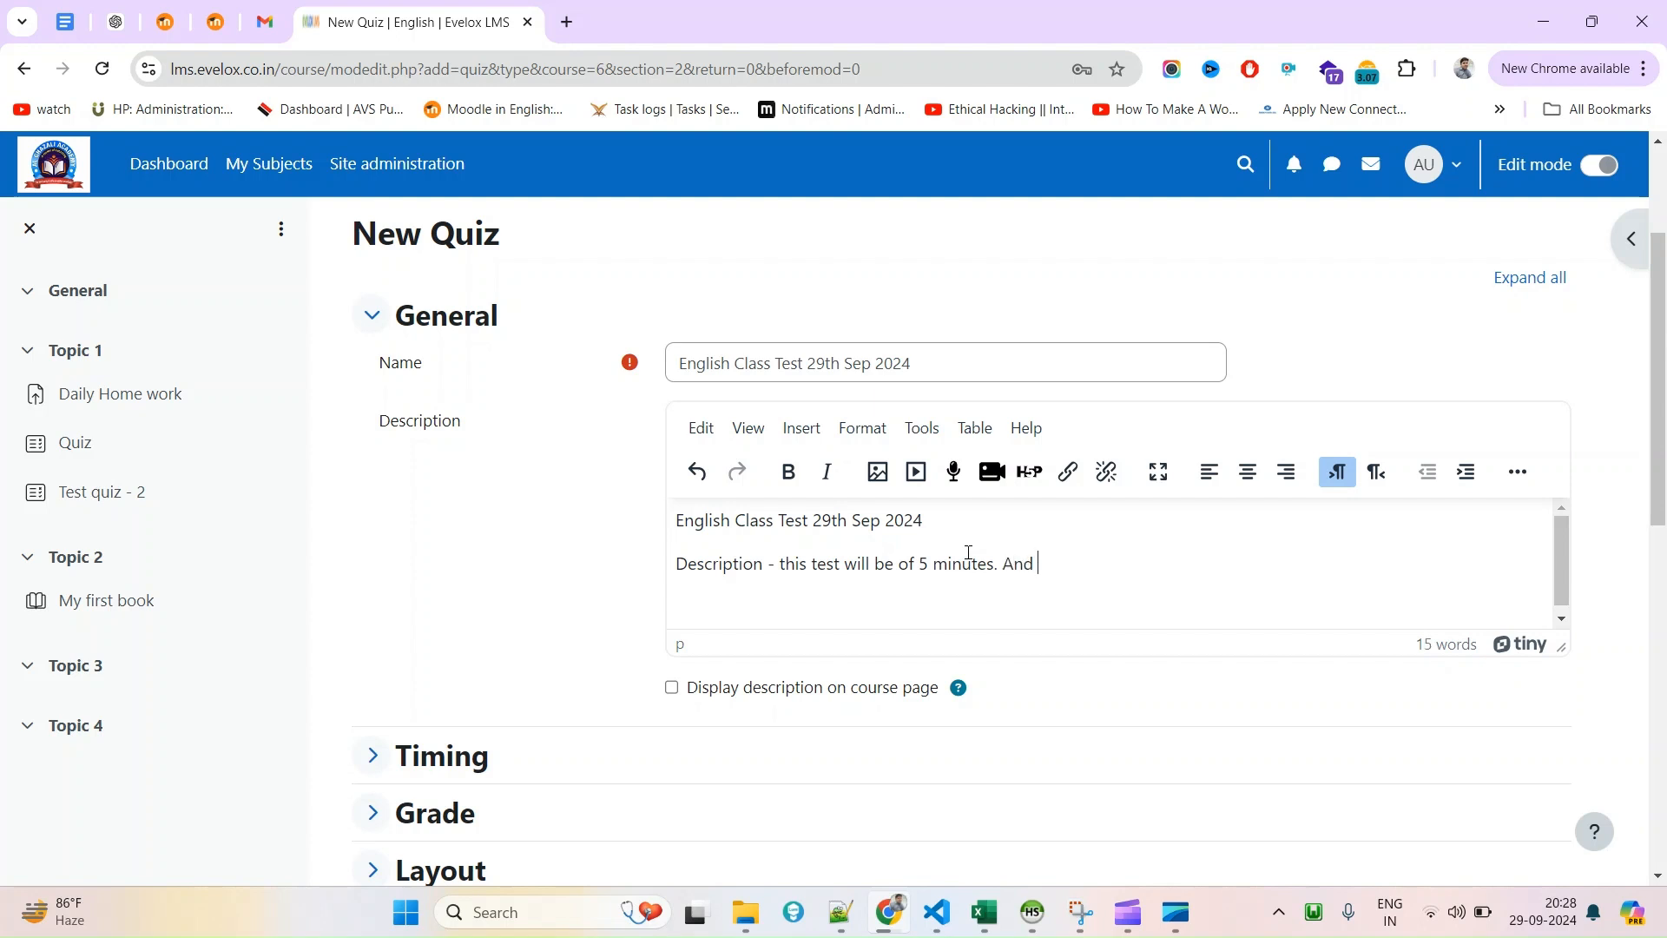
type("it is mandatory to participant in this")
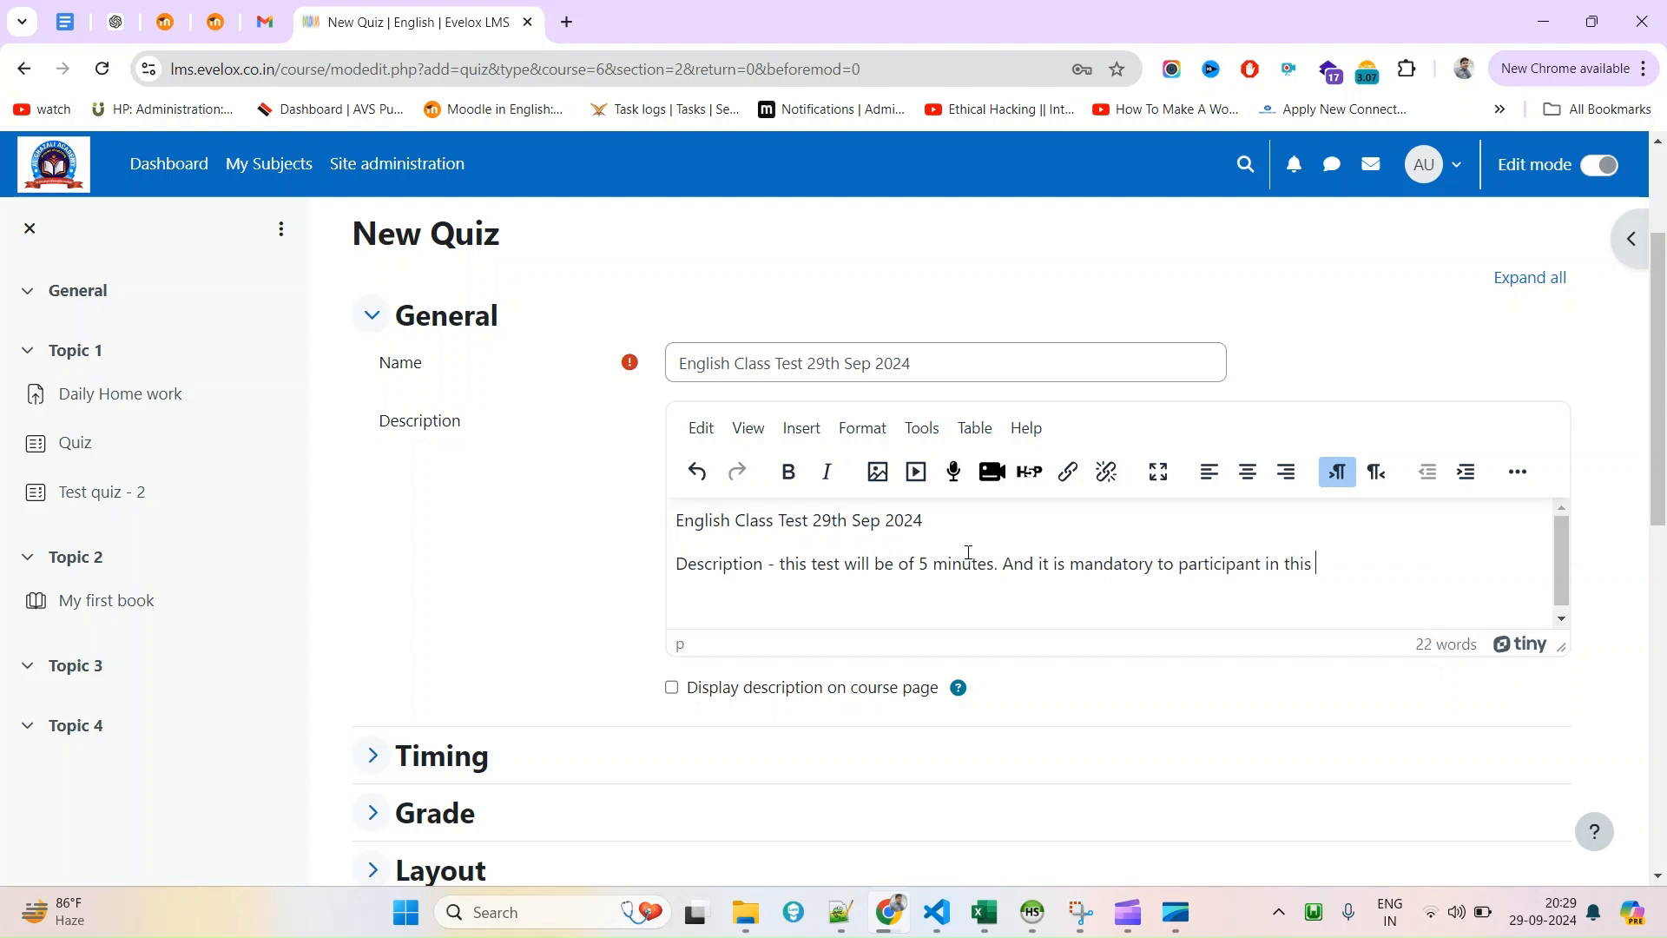
type(" quiz.")
Enable displaying the quiz description on the course page and review the entered text.
scroll(782, 746, "down", 2)
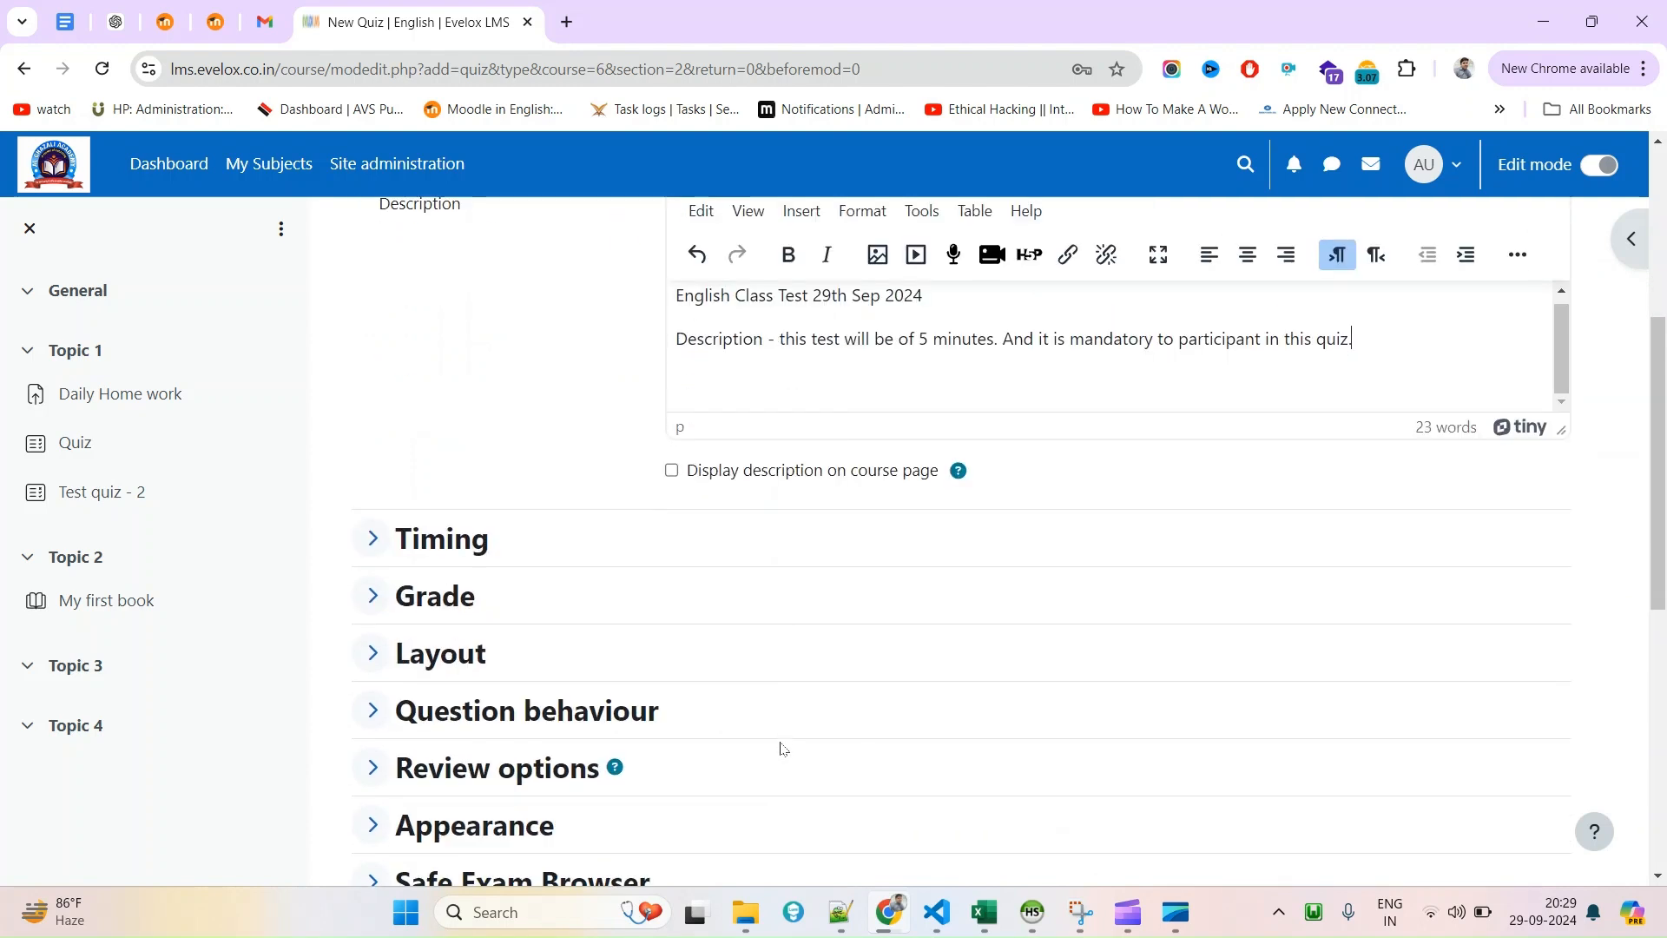
left_click(730, 480)
scroll(720, 499, "up", 2)
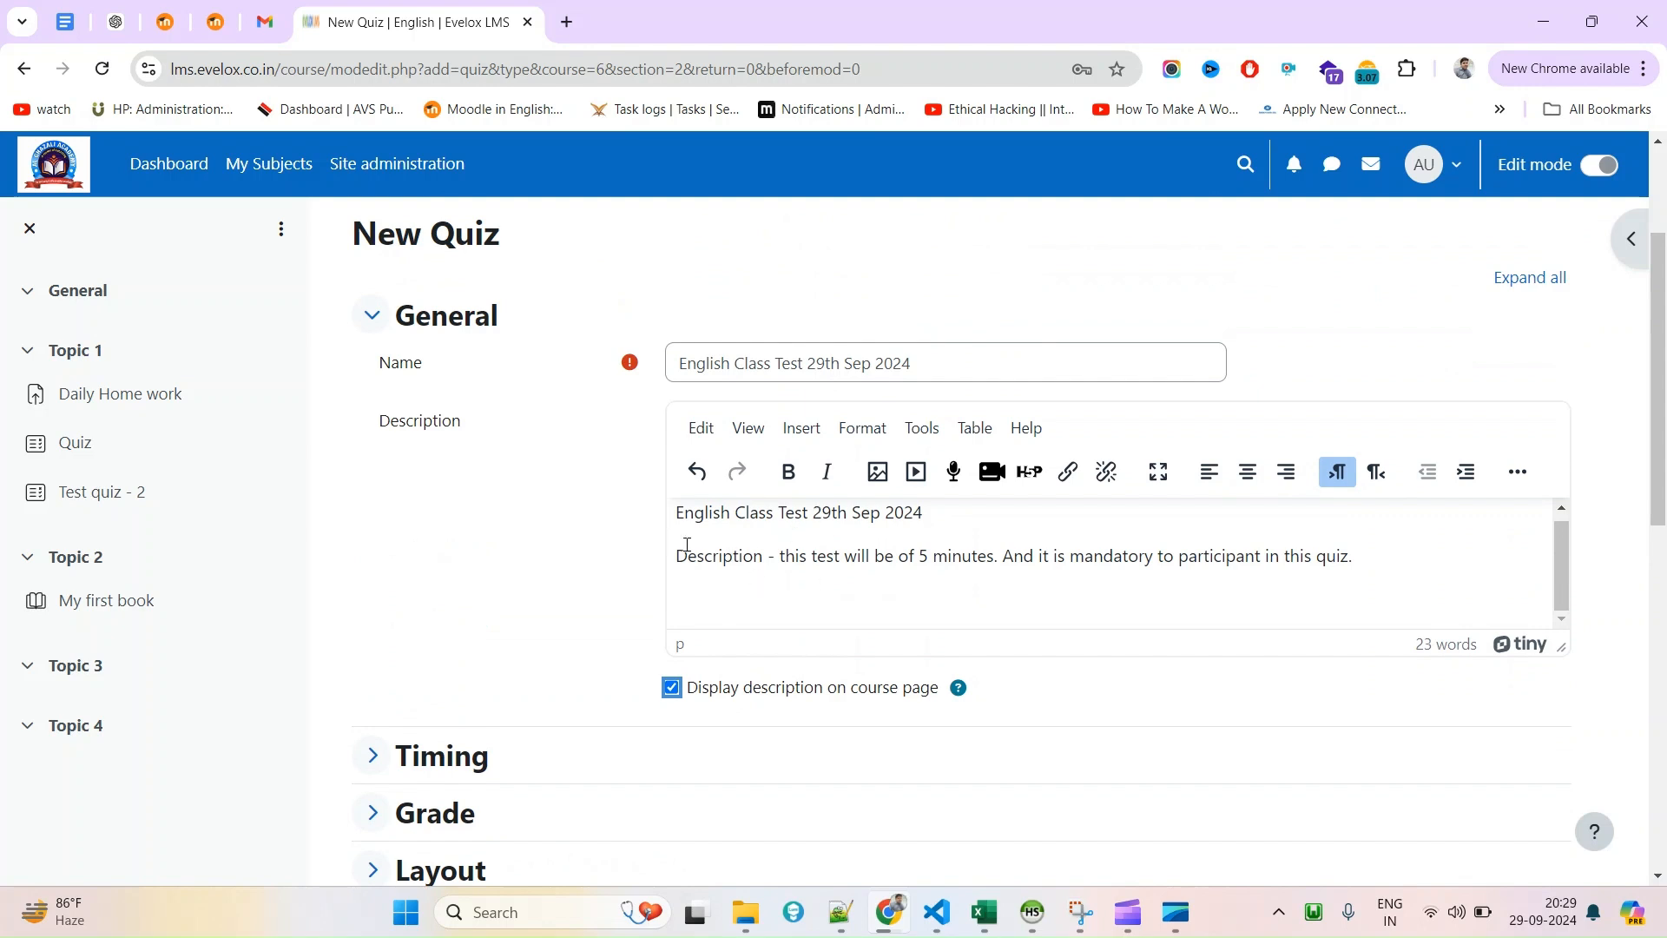
scroll(797, 672, "down", 2)
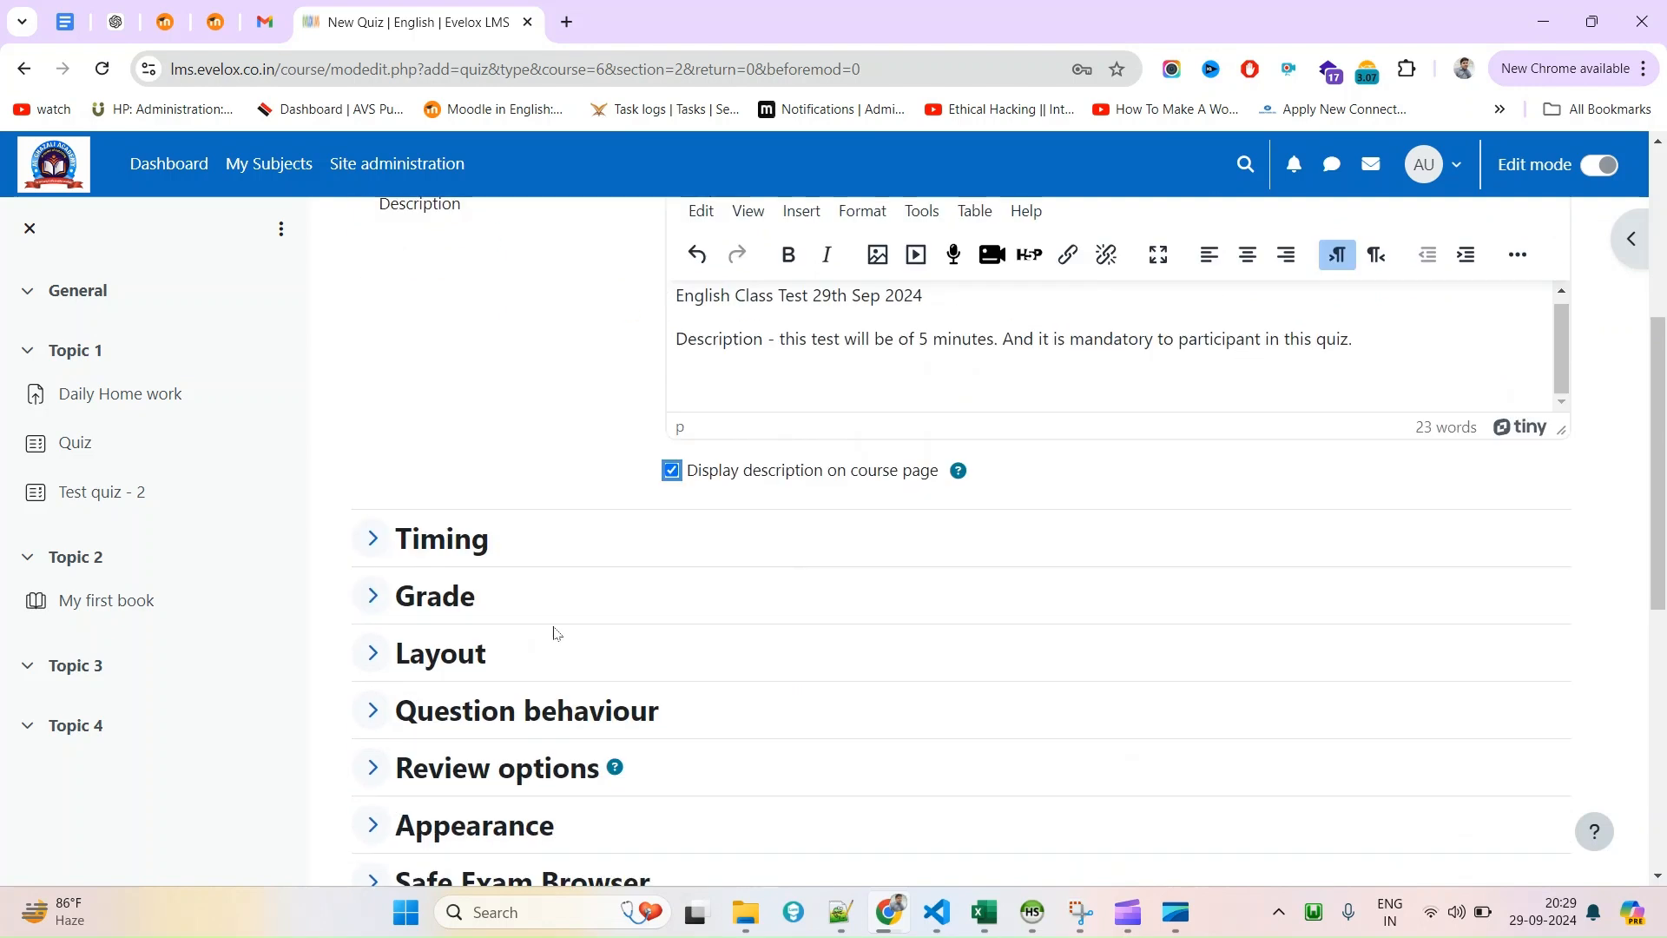
Expand the Timing settings and enable a time limit of 5 minutes for the quiz.
left_click(378, 538)
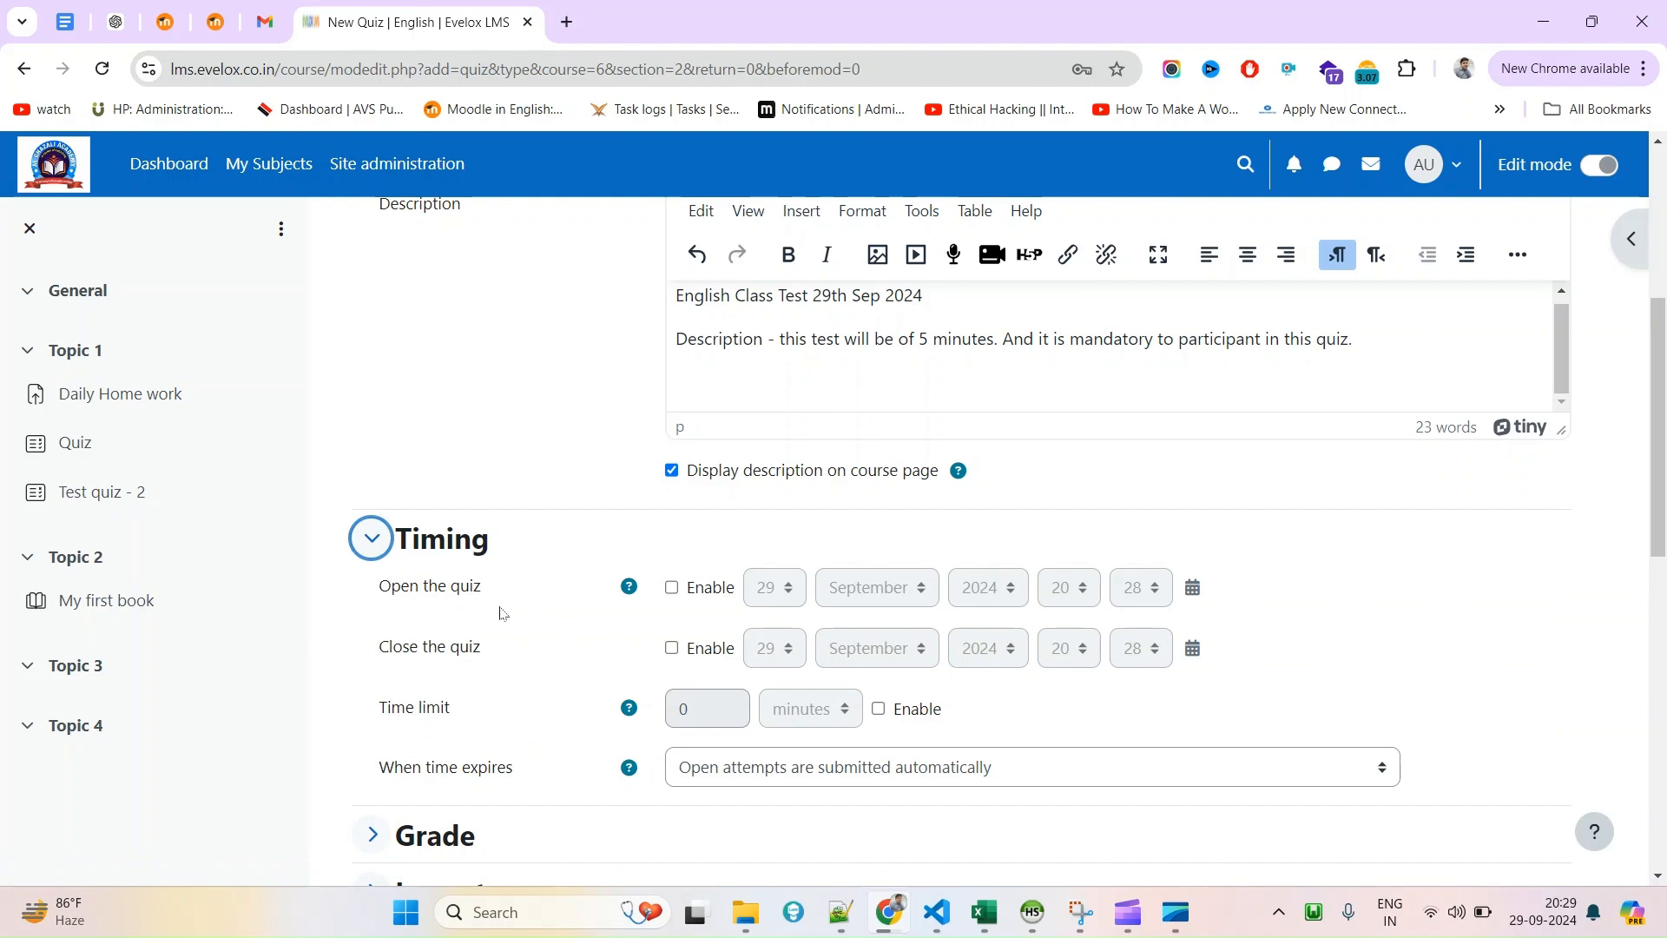
scroll(979, 508, "up", 2)
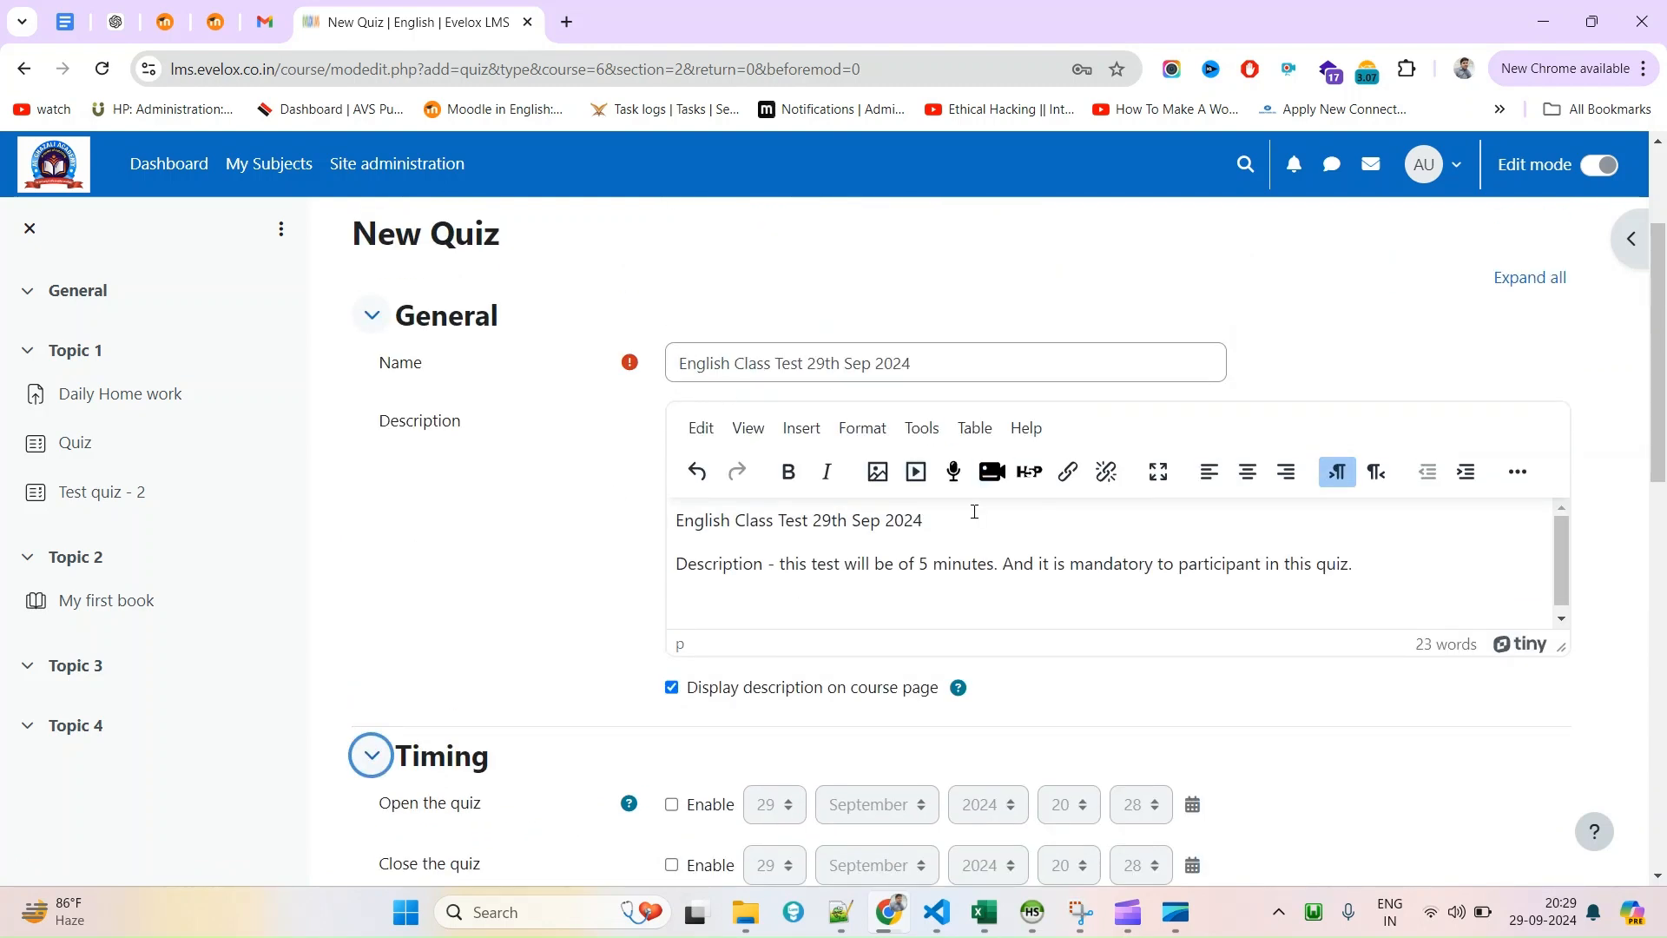
scroll(1116, 737, "down", 4)
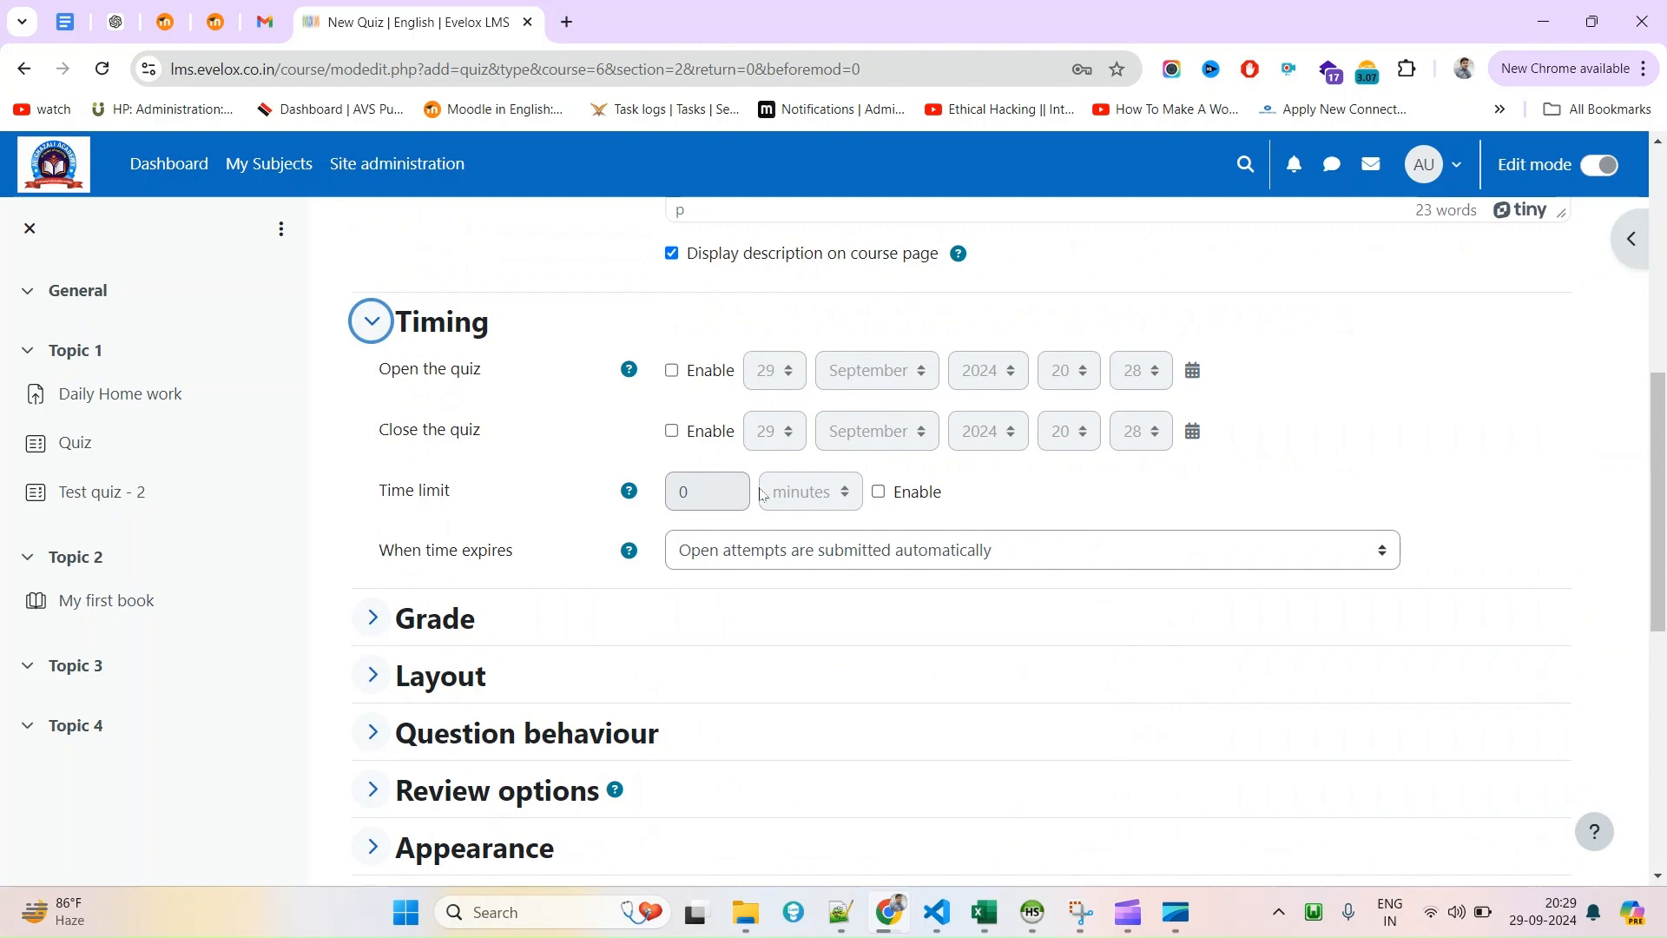
left_click(898, 497)
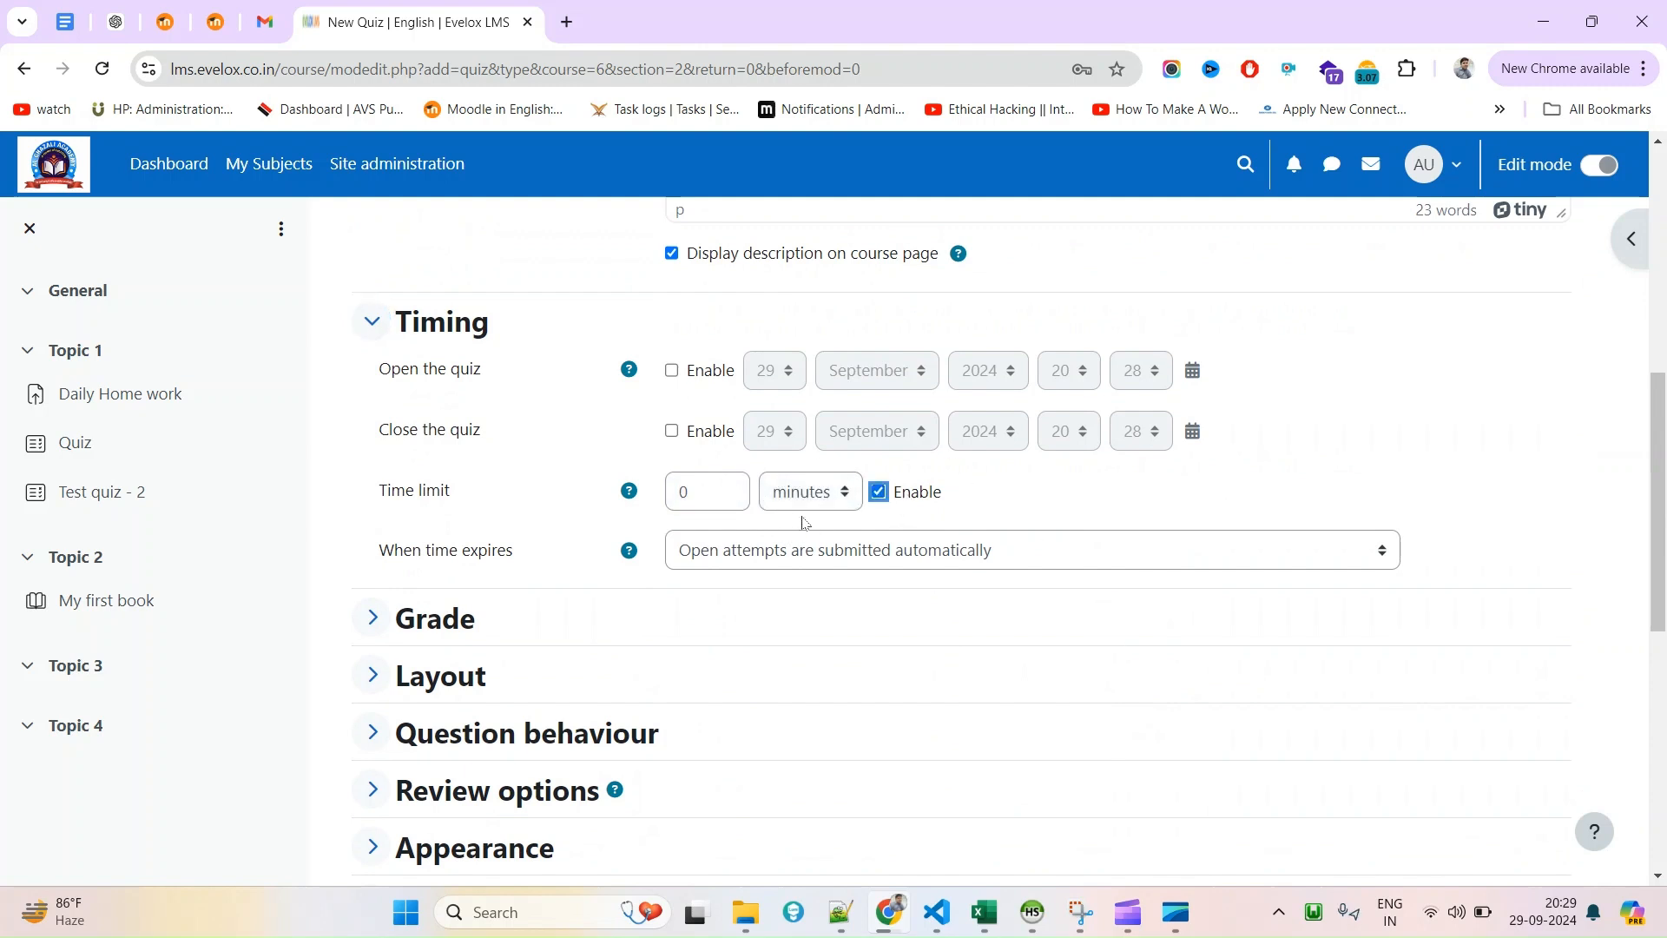
double_click(703, 497)
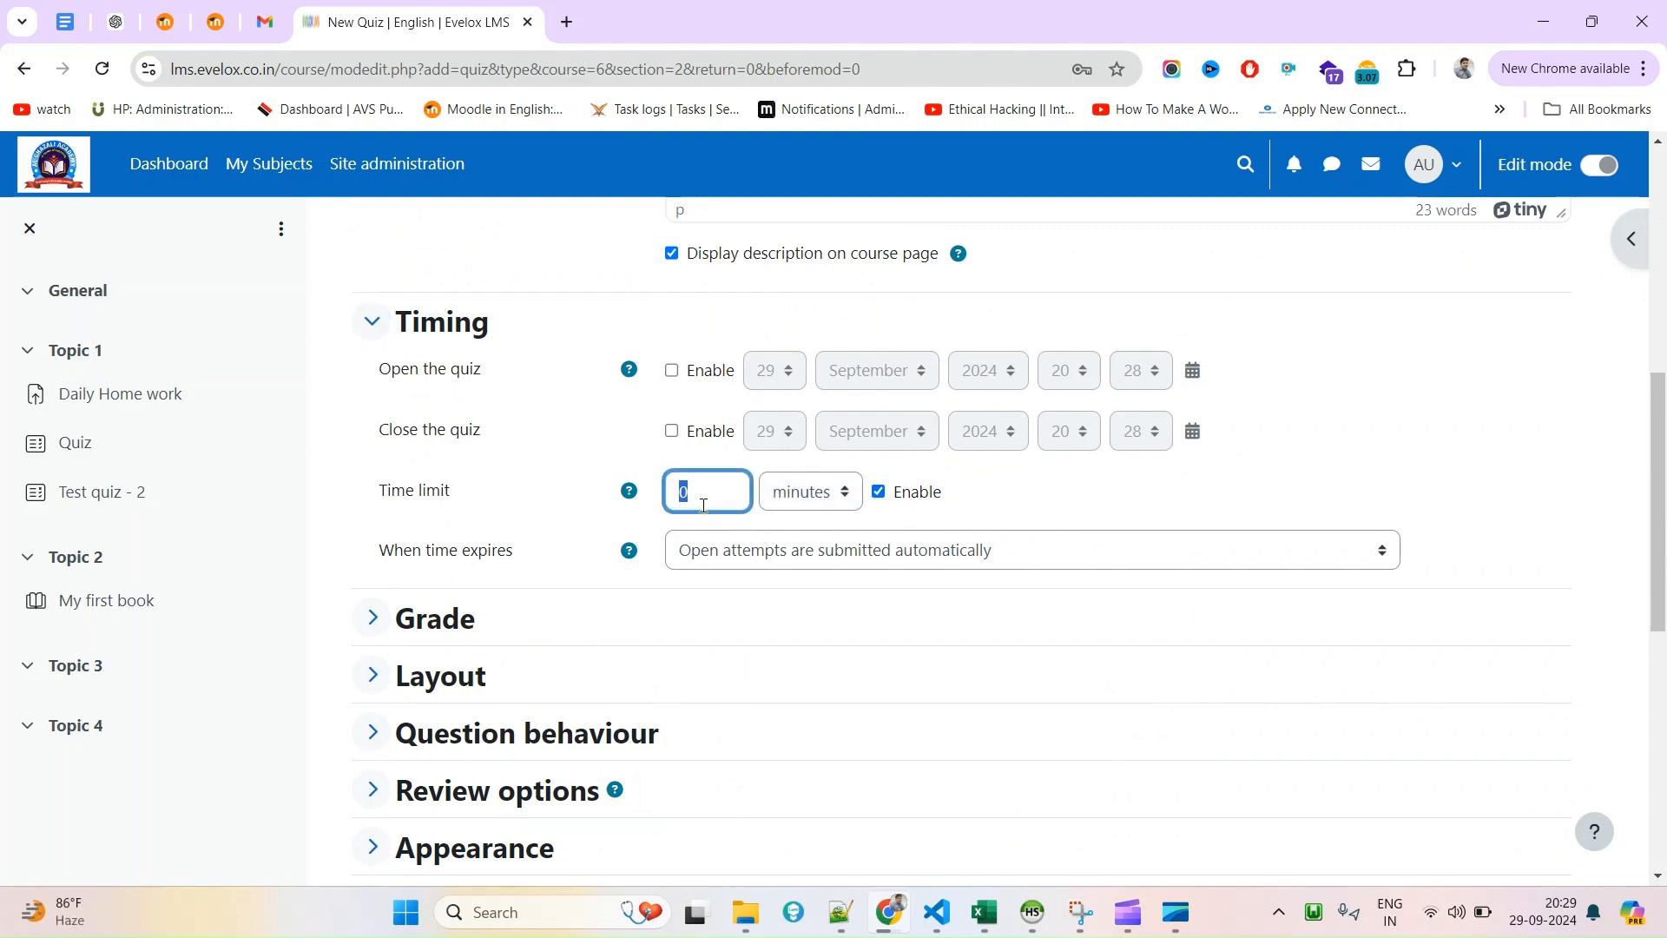
type("5")
left_click(823, 507)
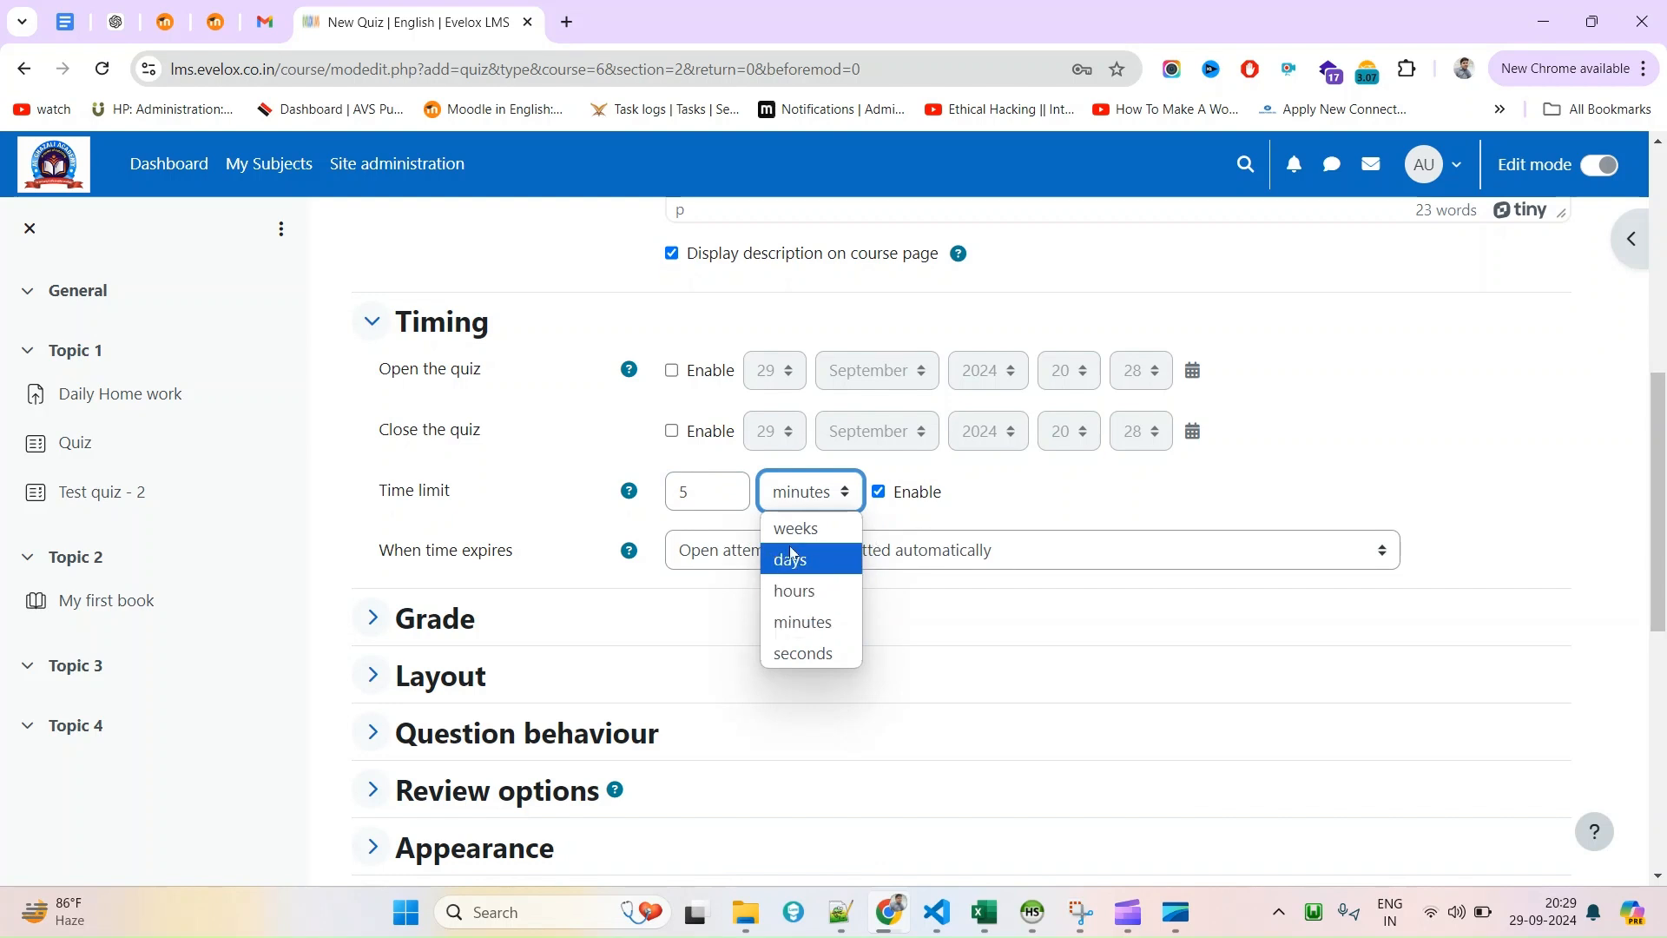
left_click(981, 508)
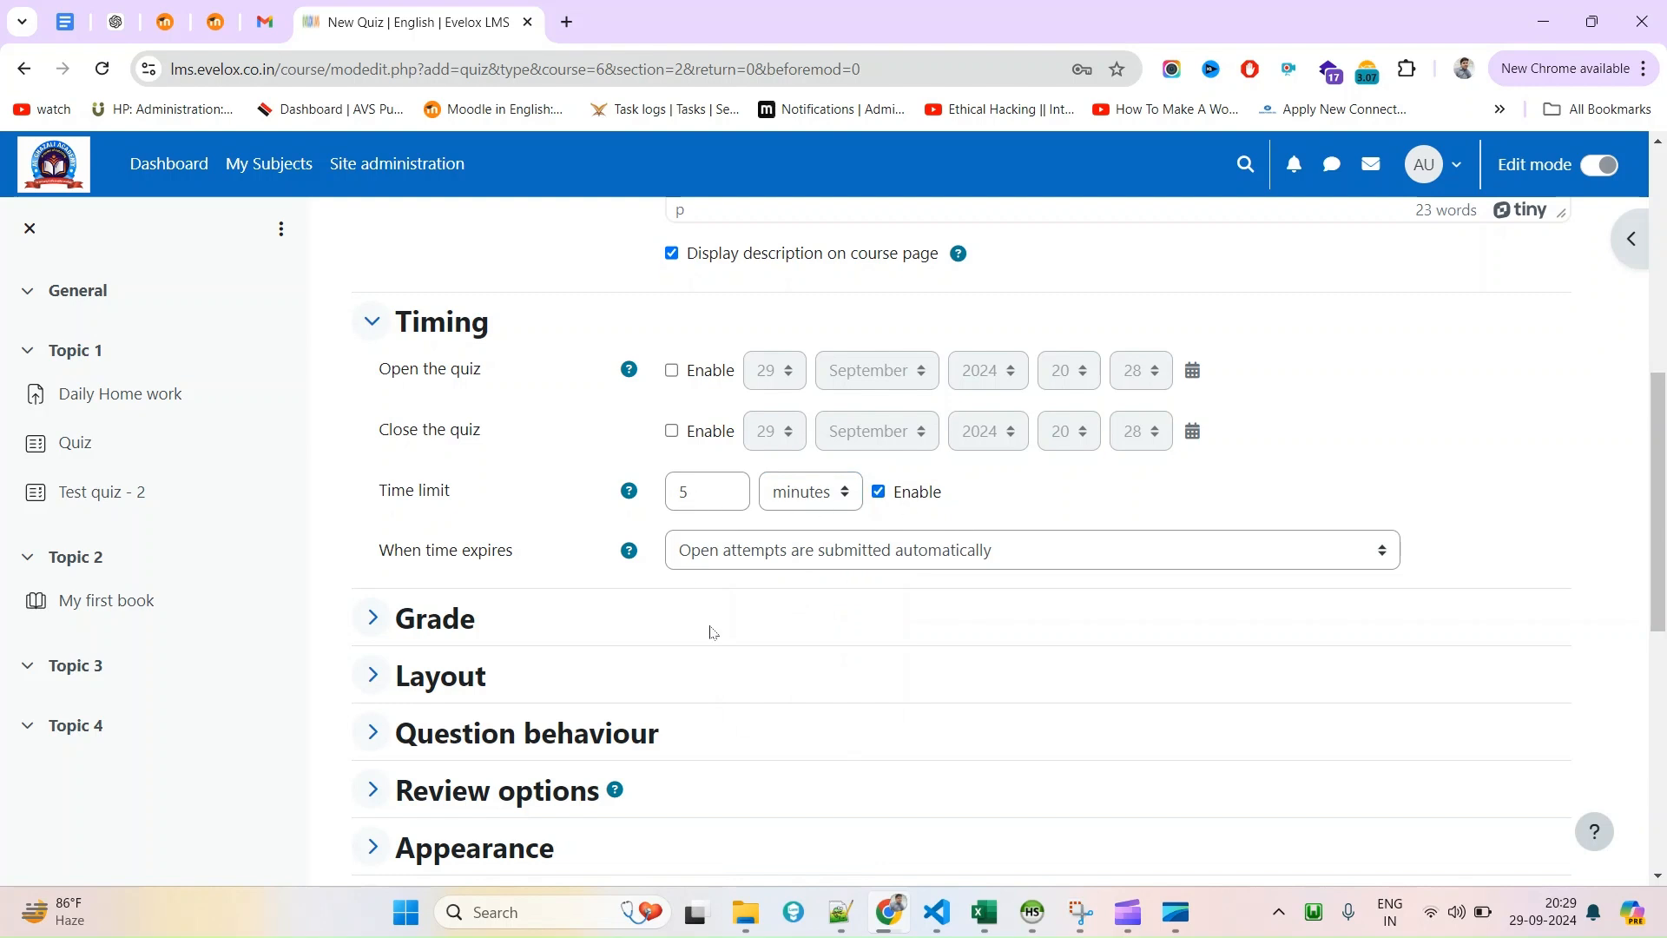
Set the quiz's time expiry behaviour to allow a grace period for submitting open attempts, with a submission grace period of 1 minute.
left_click(739, 567)
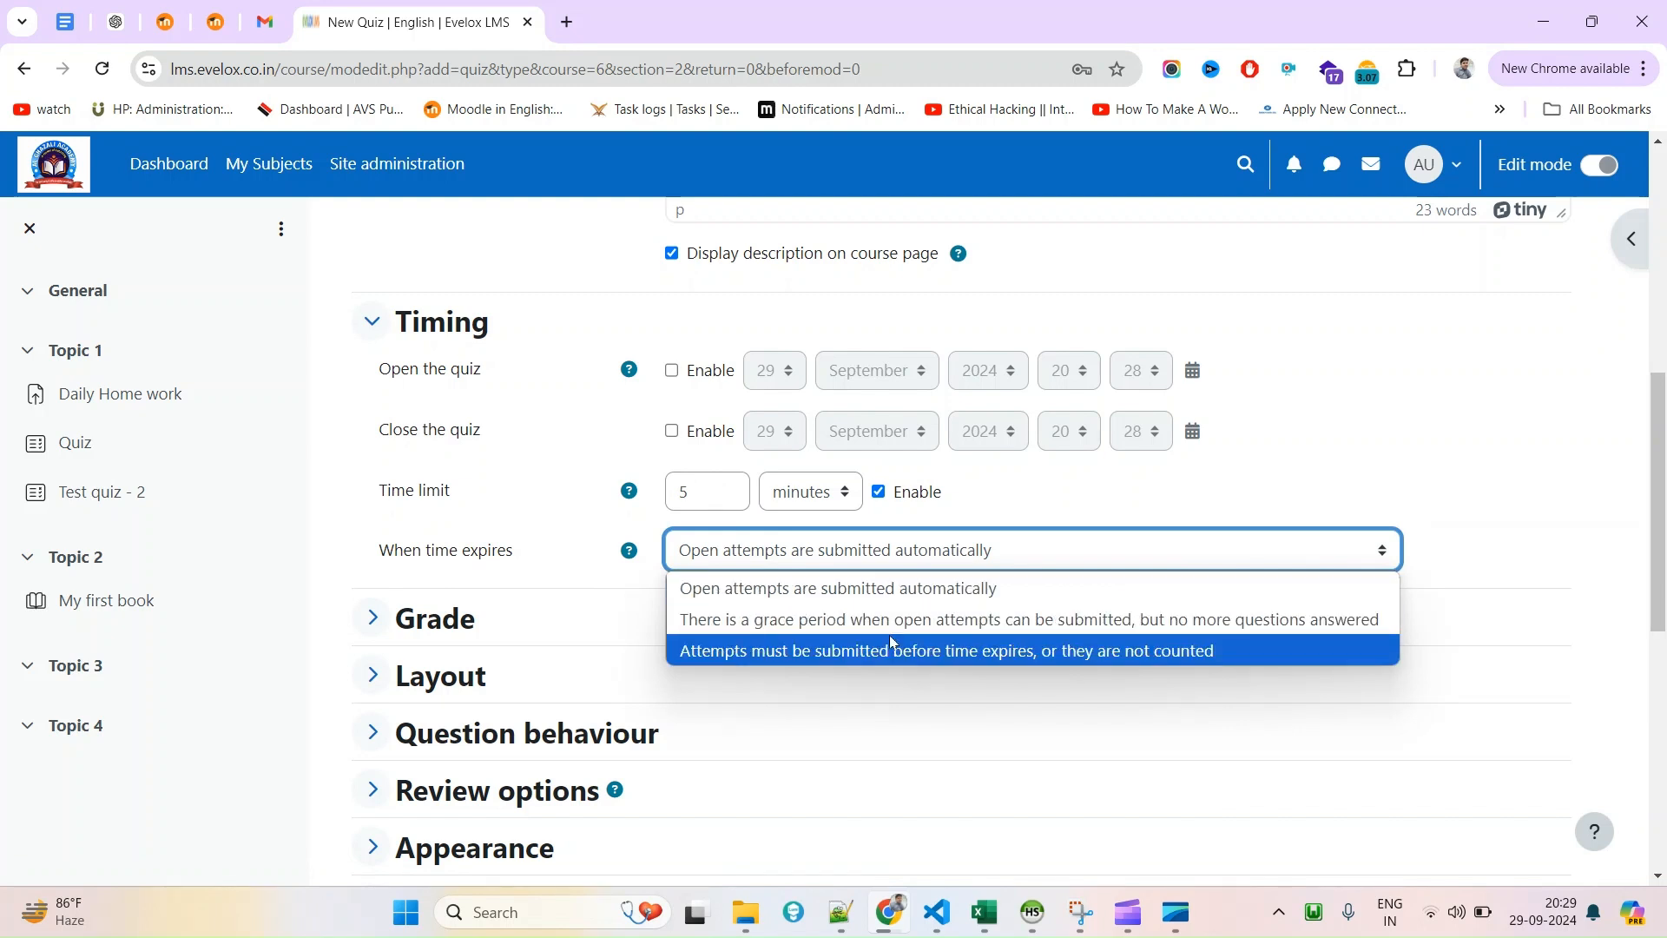
left_click(1164, 620)
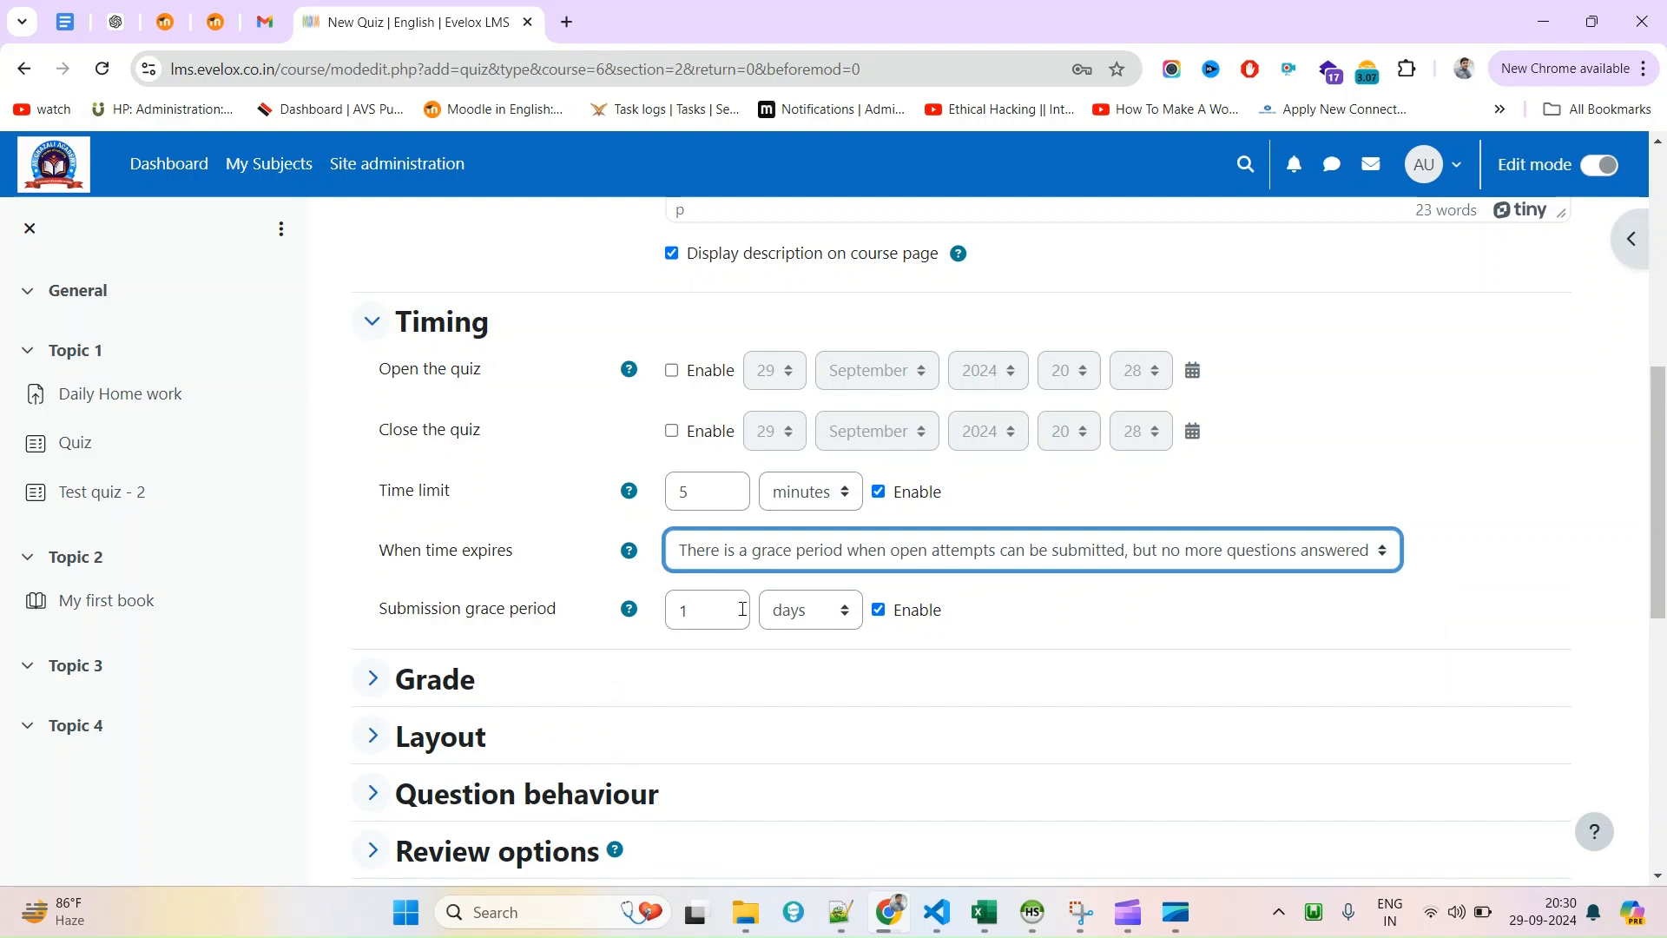
double_click(709, 620)
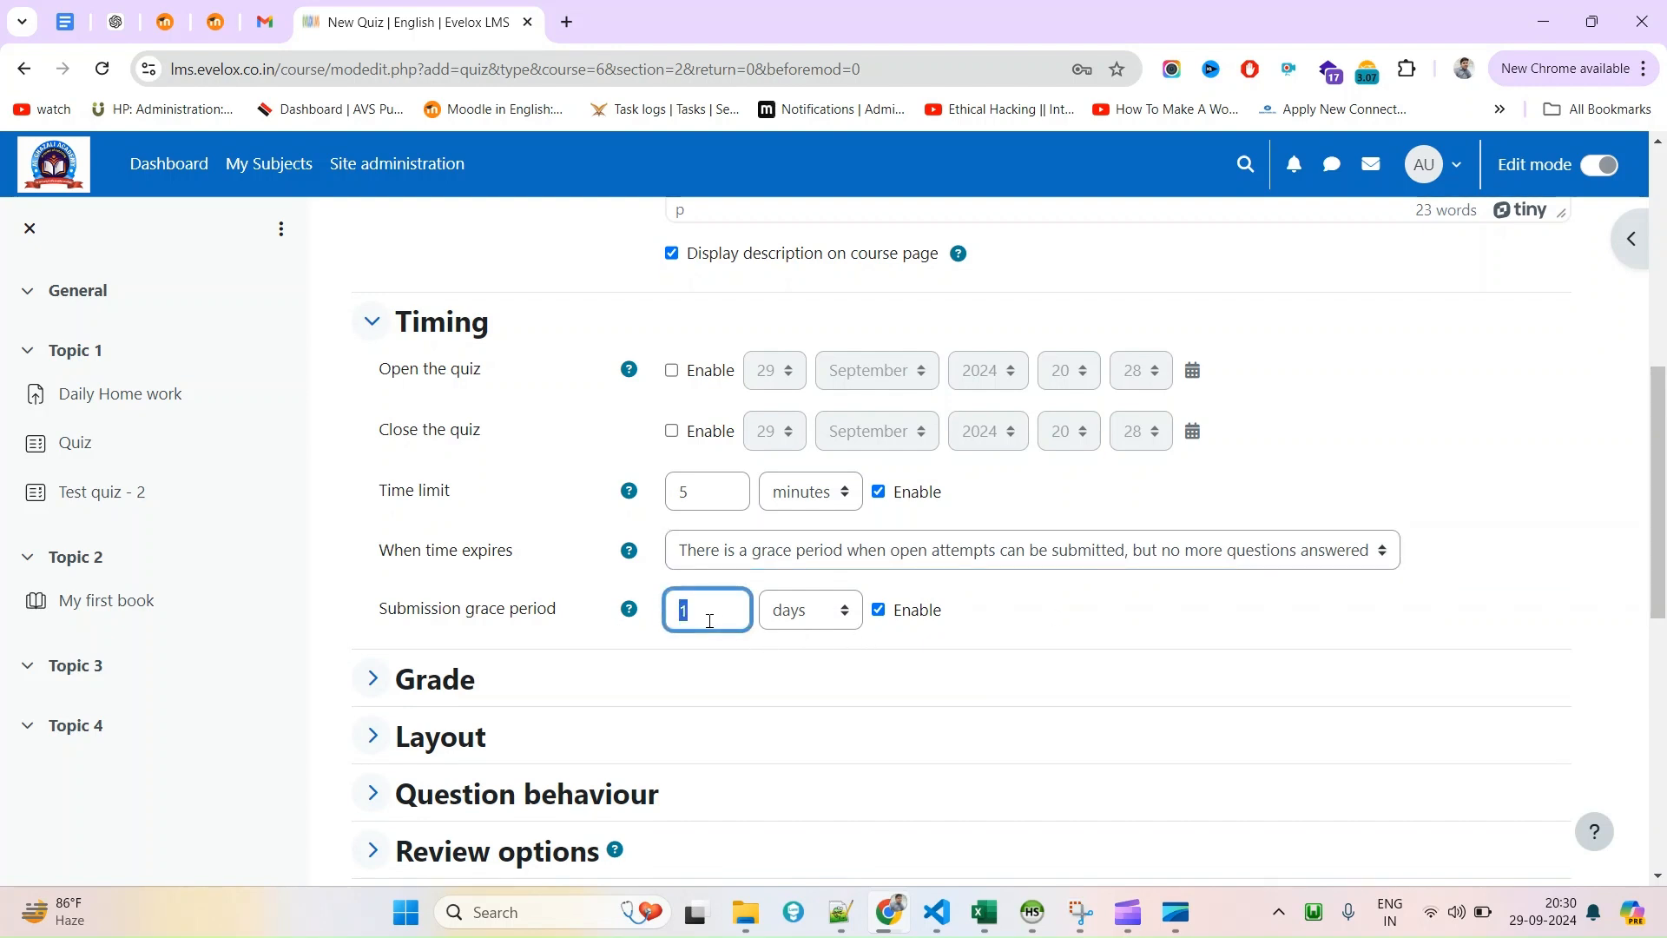
left_click(816, 619)
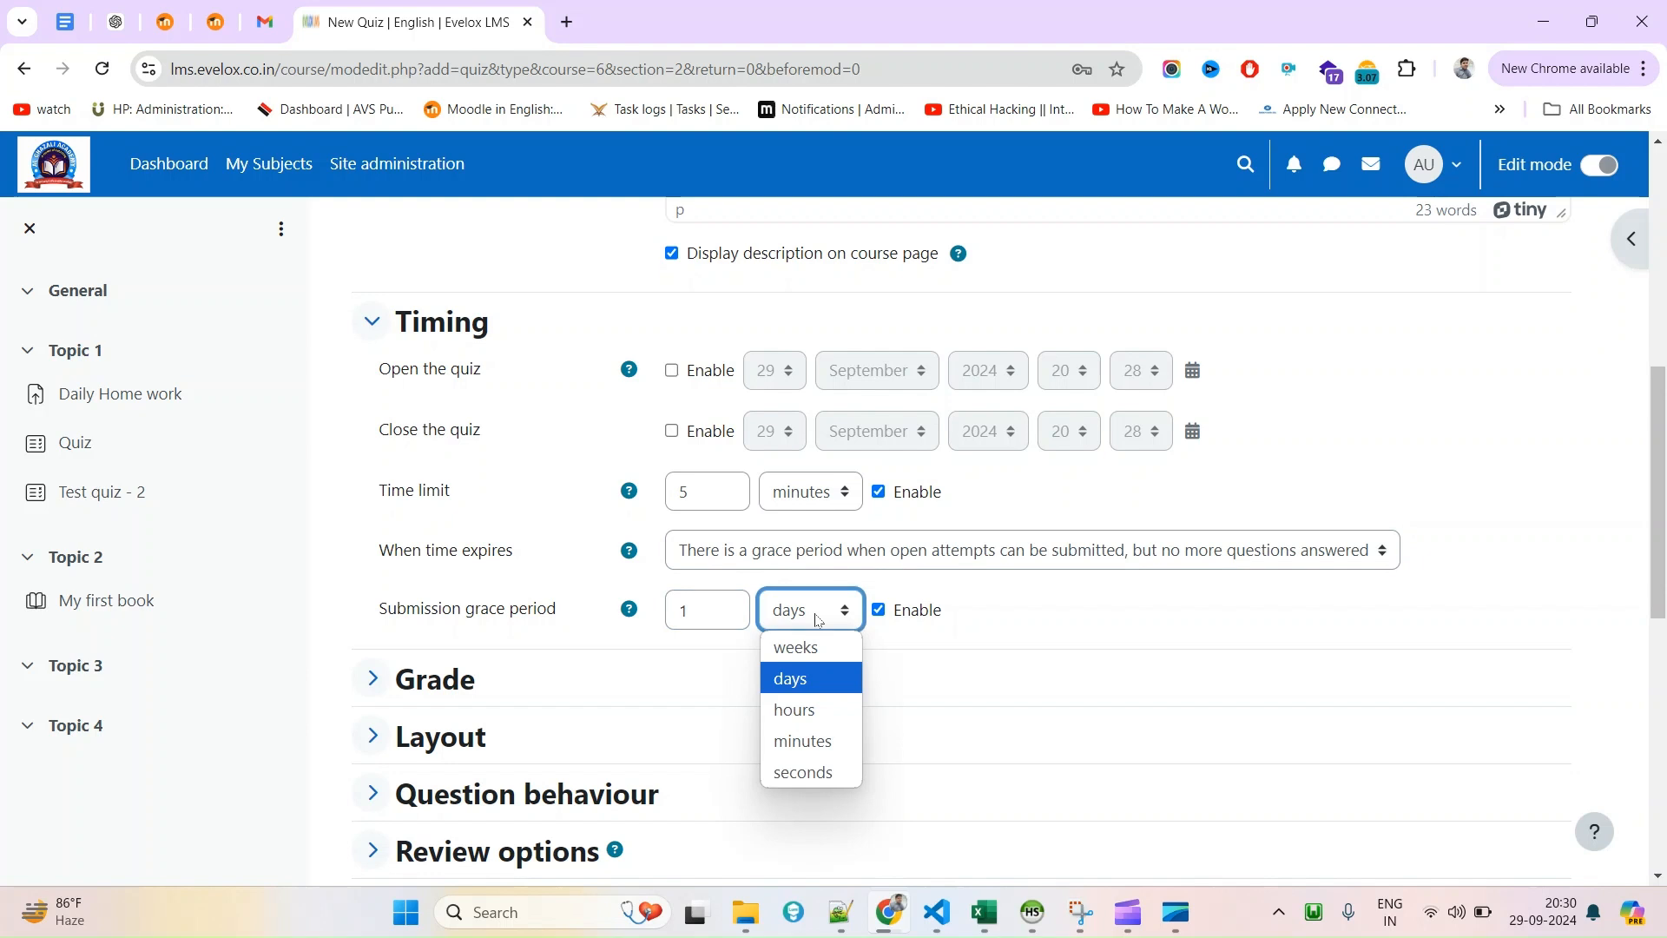
left_click(802, 742)
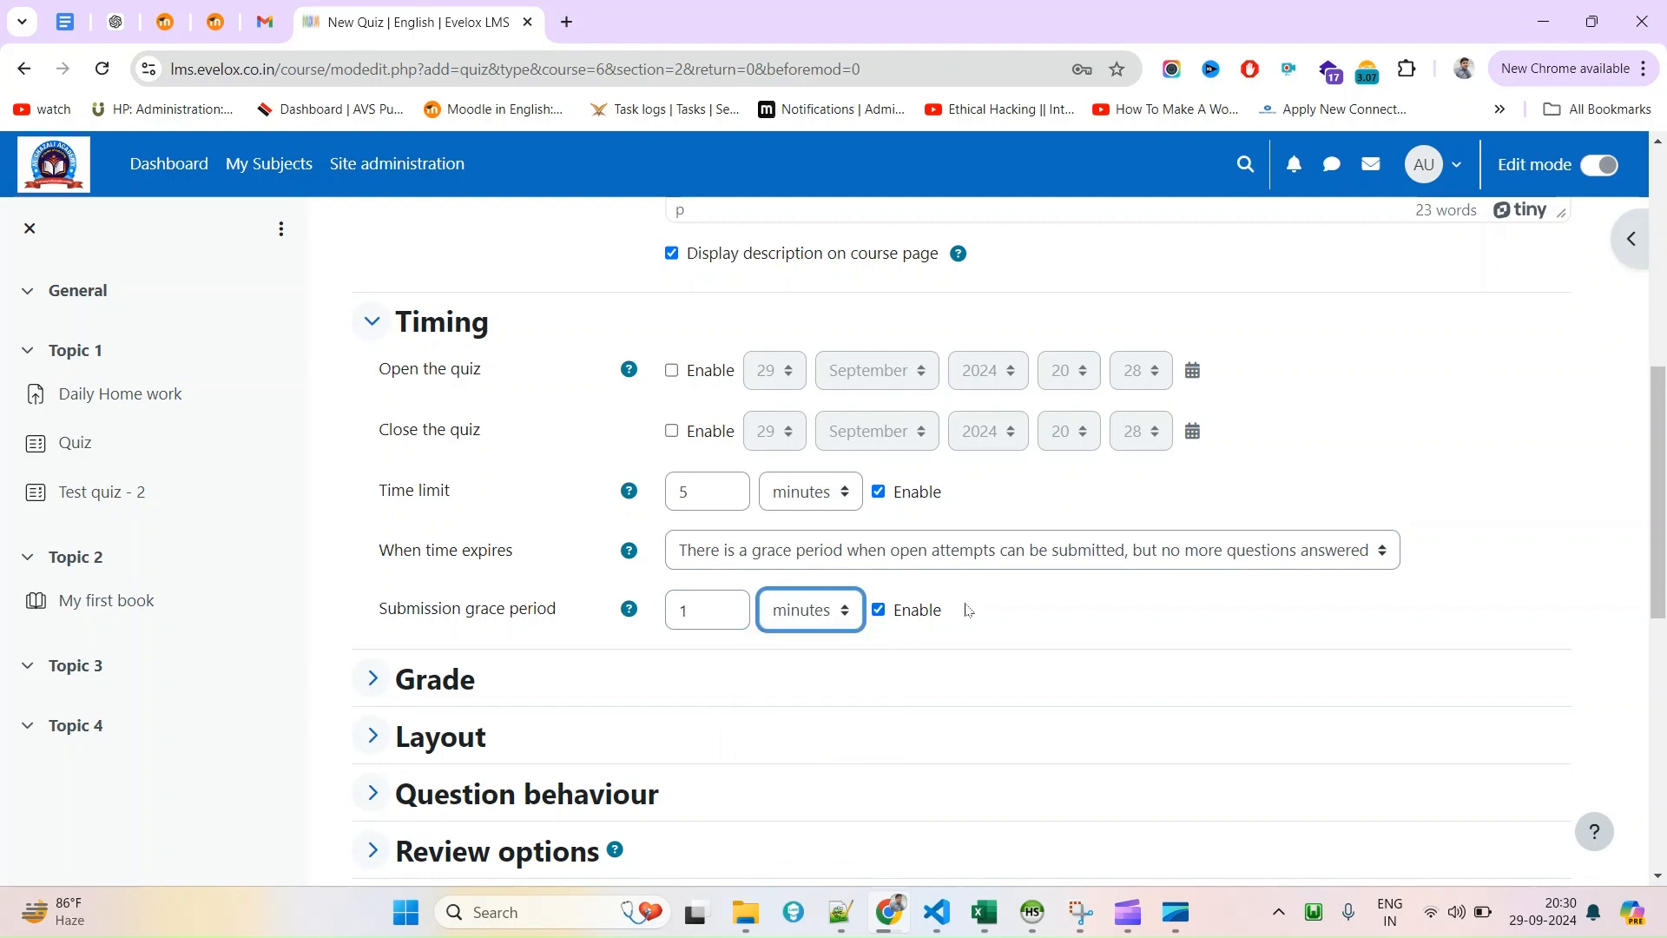
Examine how the submission grace period relates to the quiz's time limit.
triple_click(453, 613)
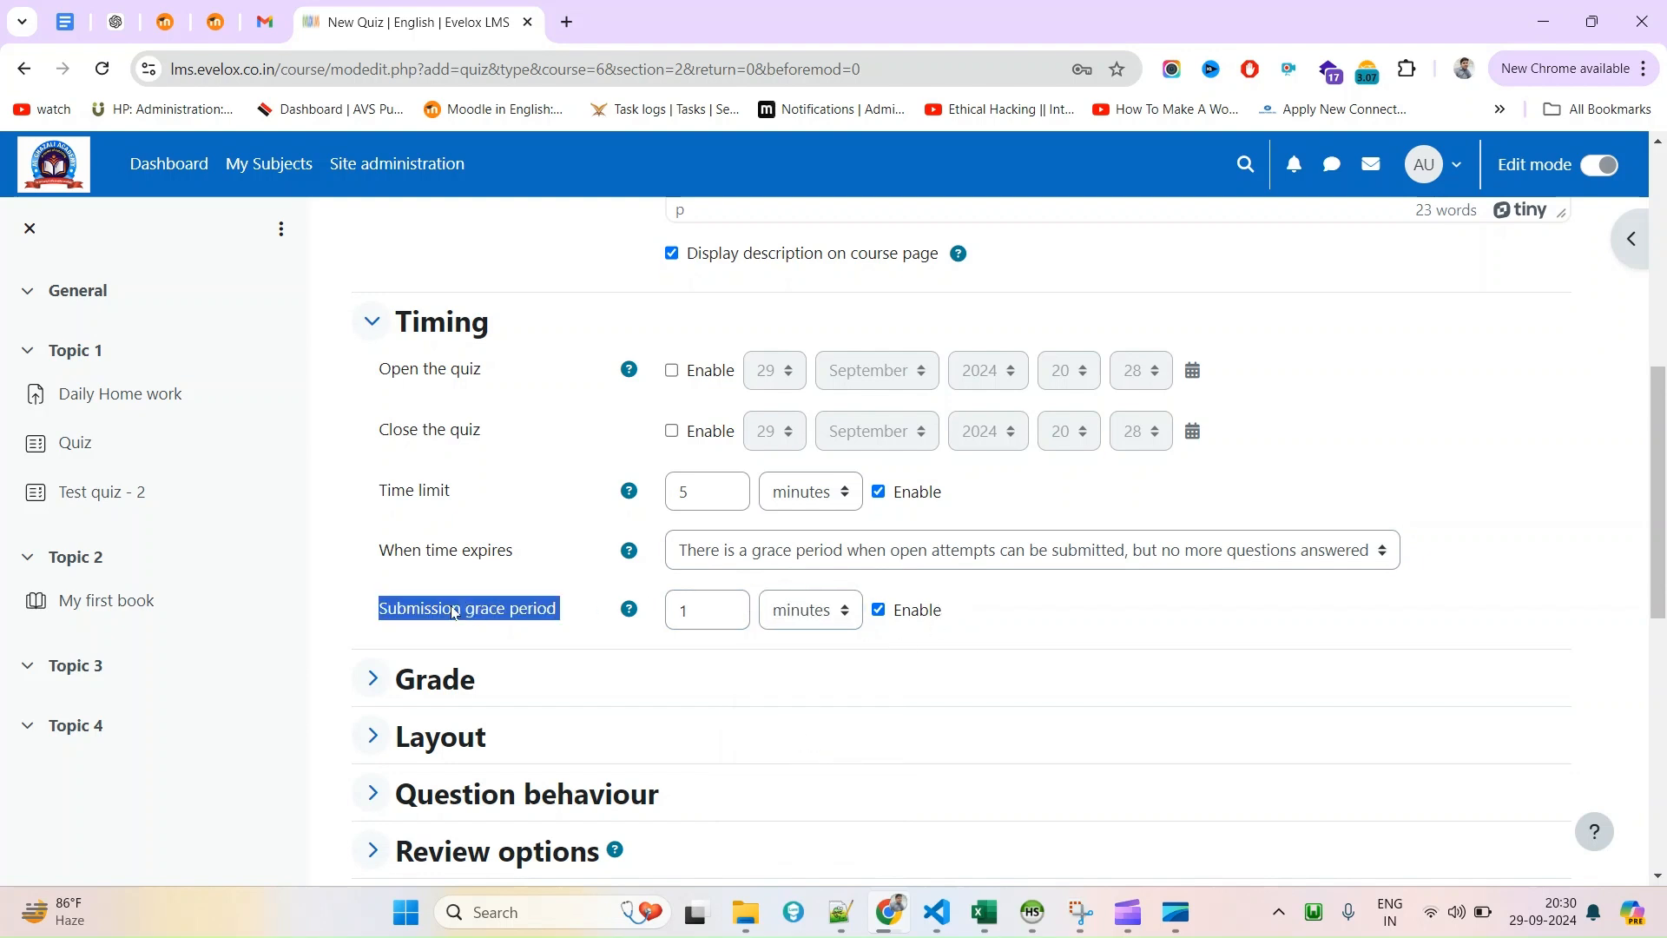
triple_click(385, 498)
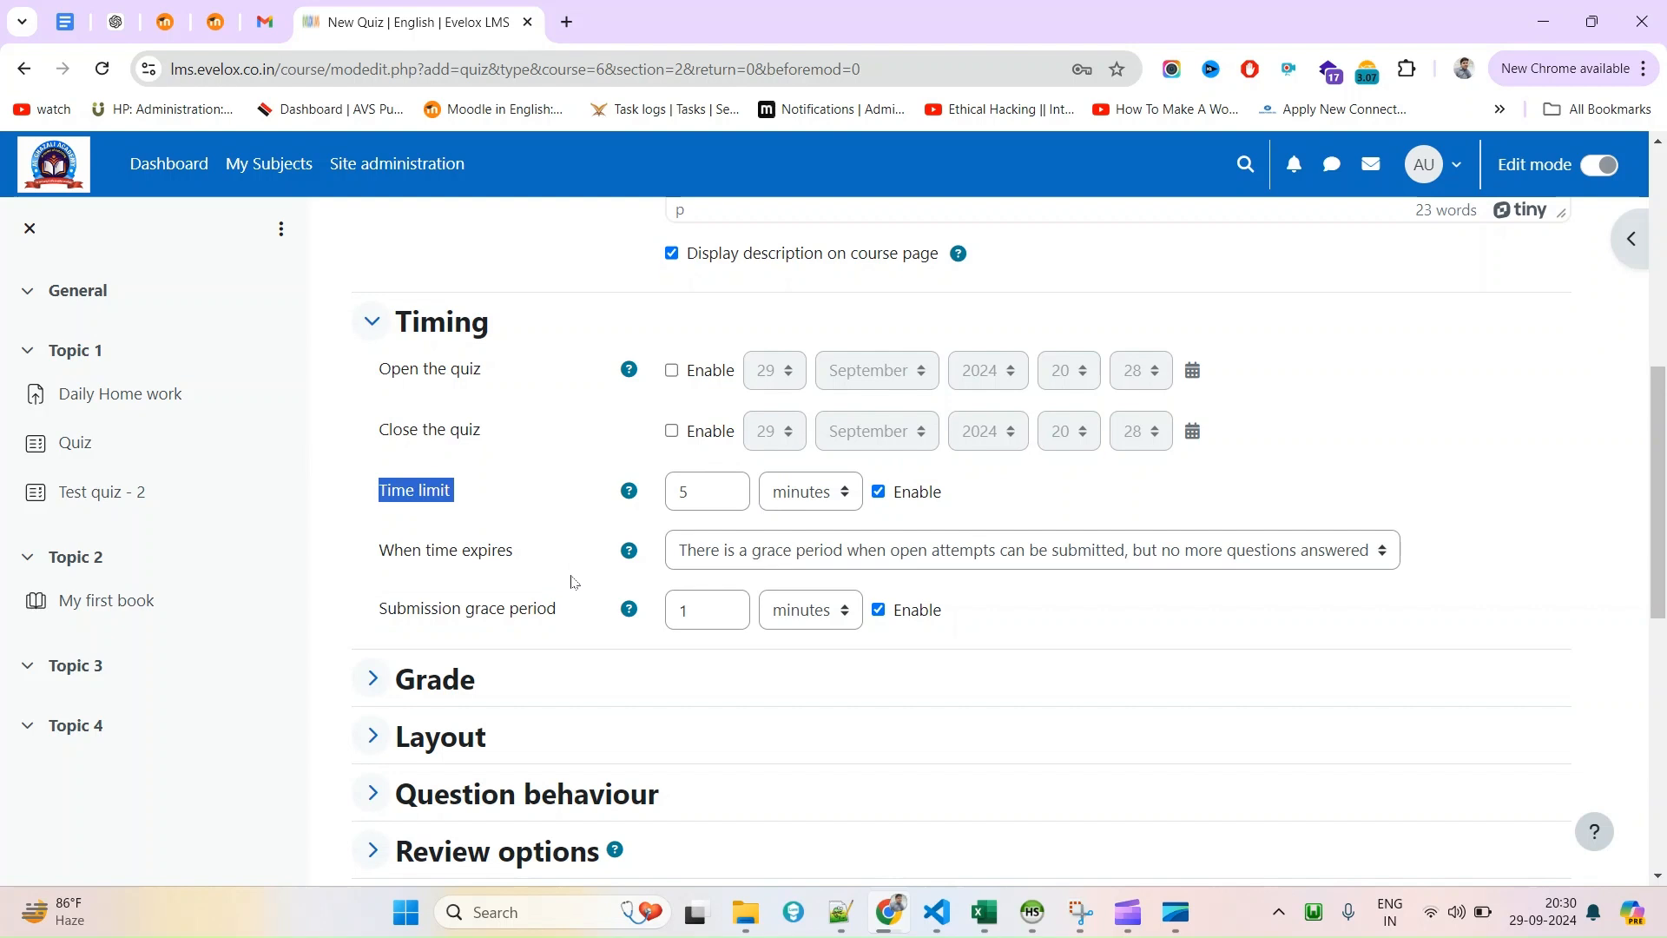
double_click(399, 616)
left_click_drag(400, 616, 515, 615)
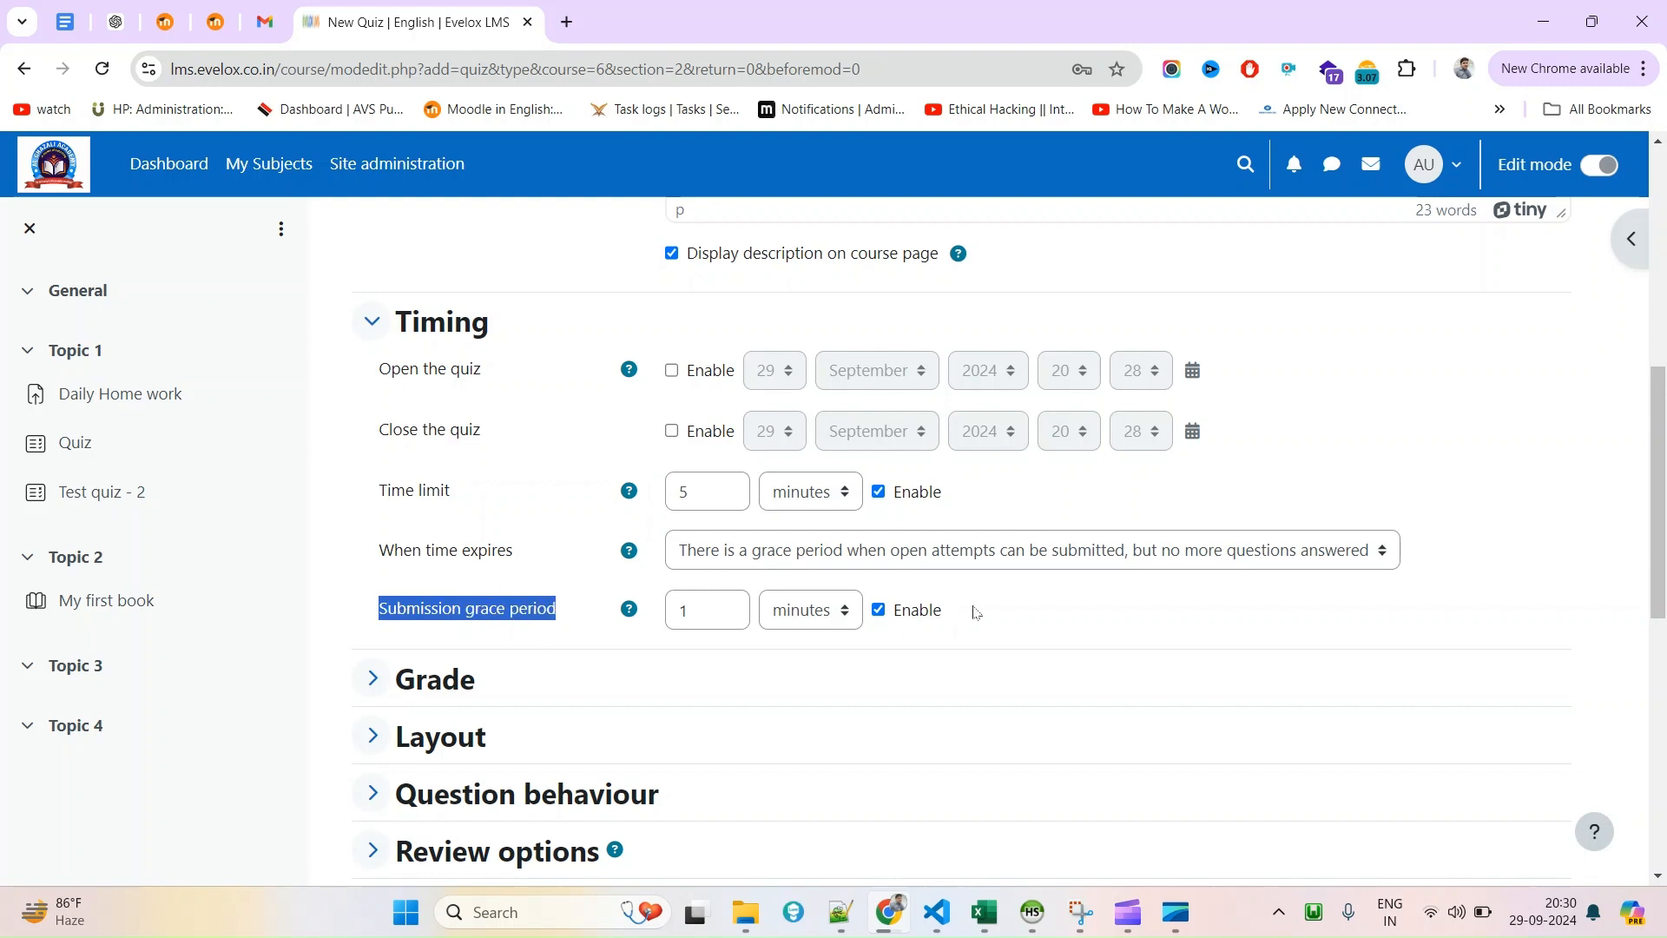
left_click(506, 619)
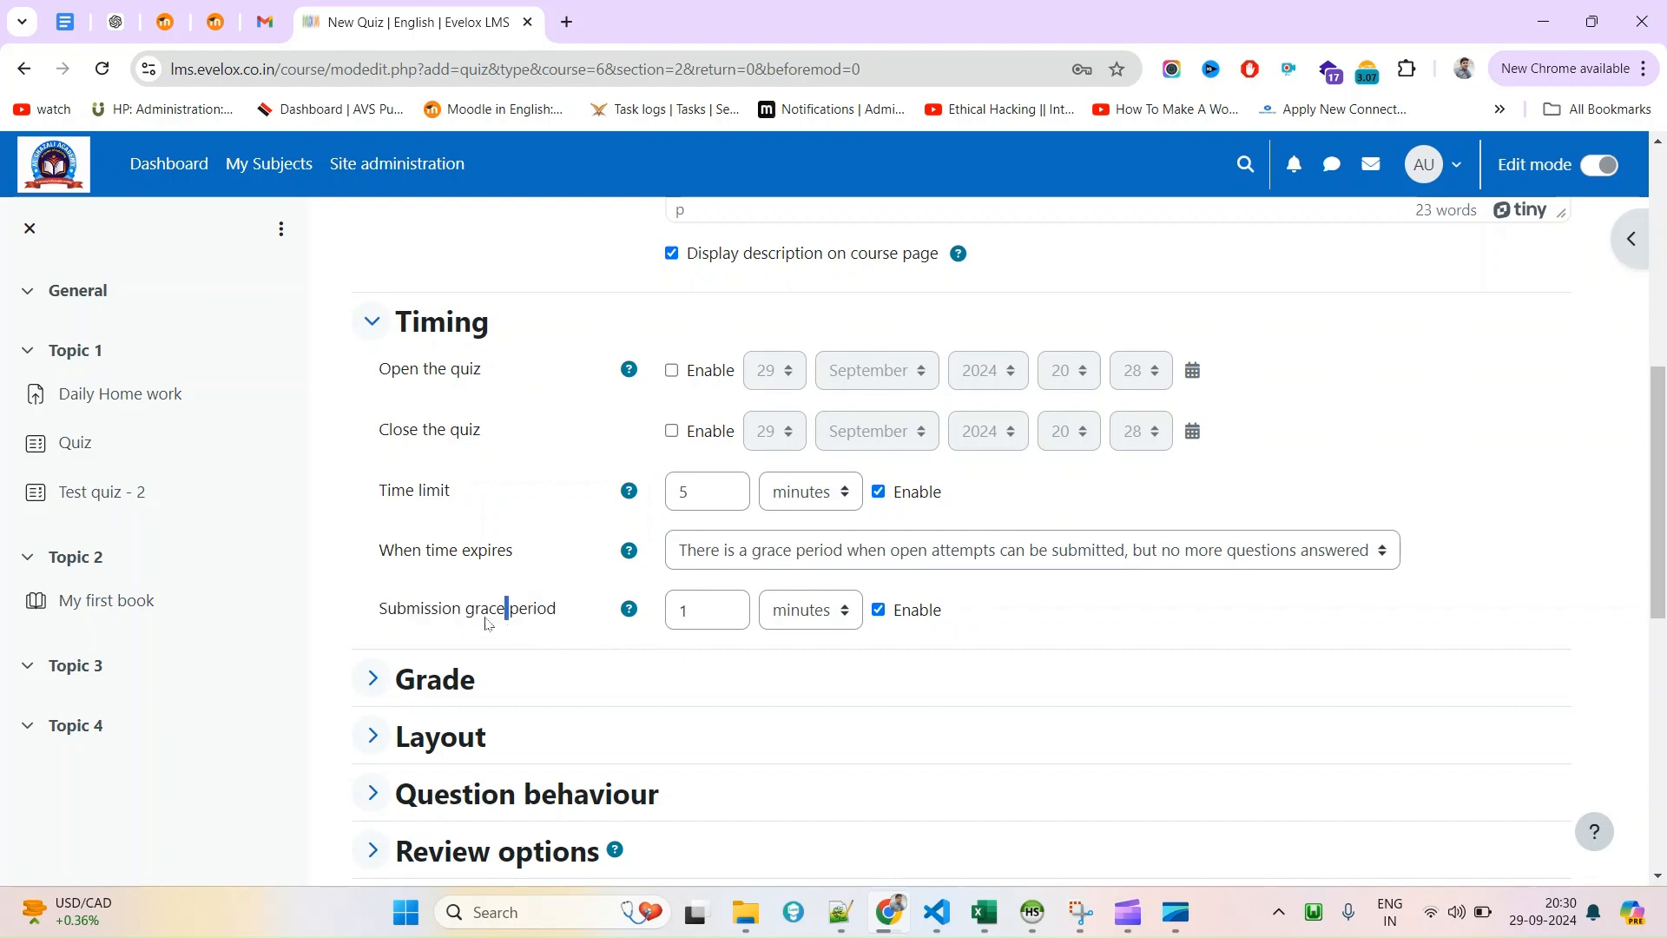
left_click_drag(382, 608, 678, 632)
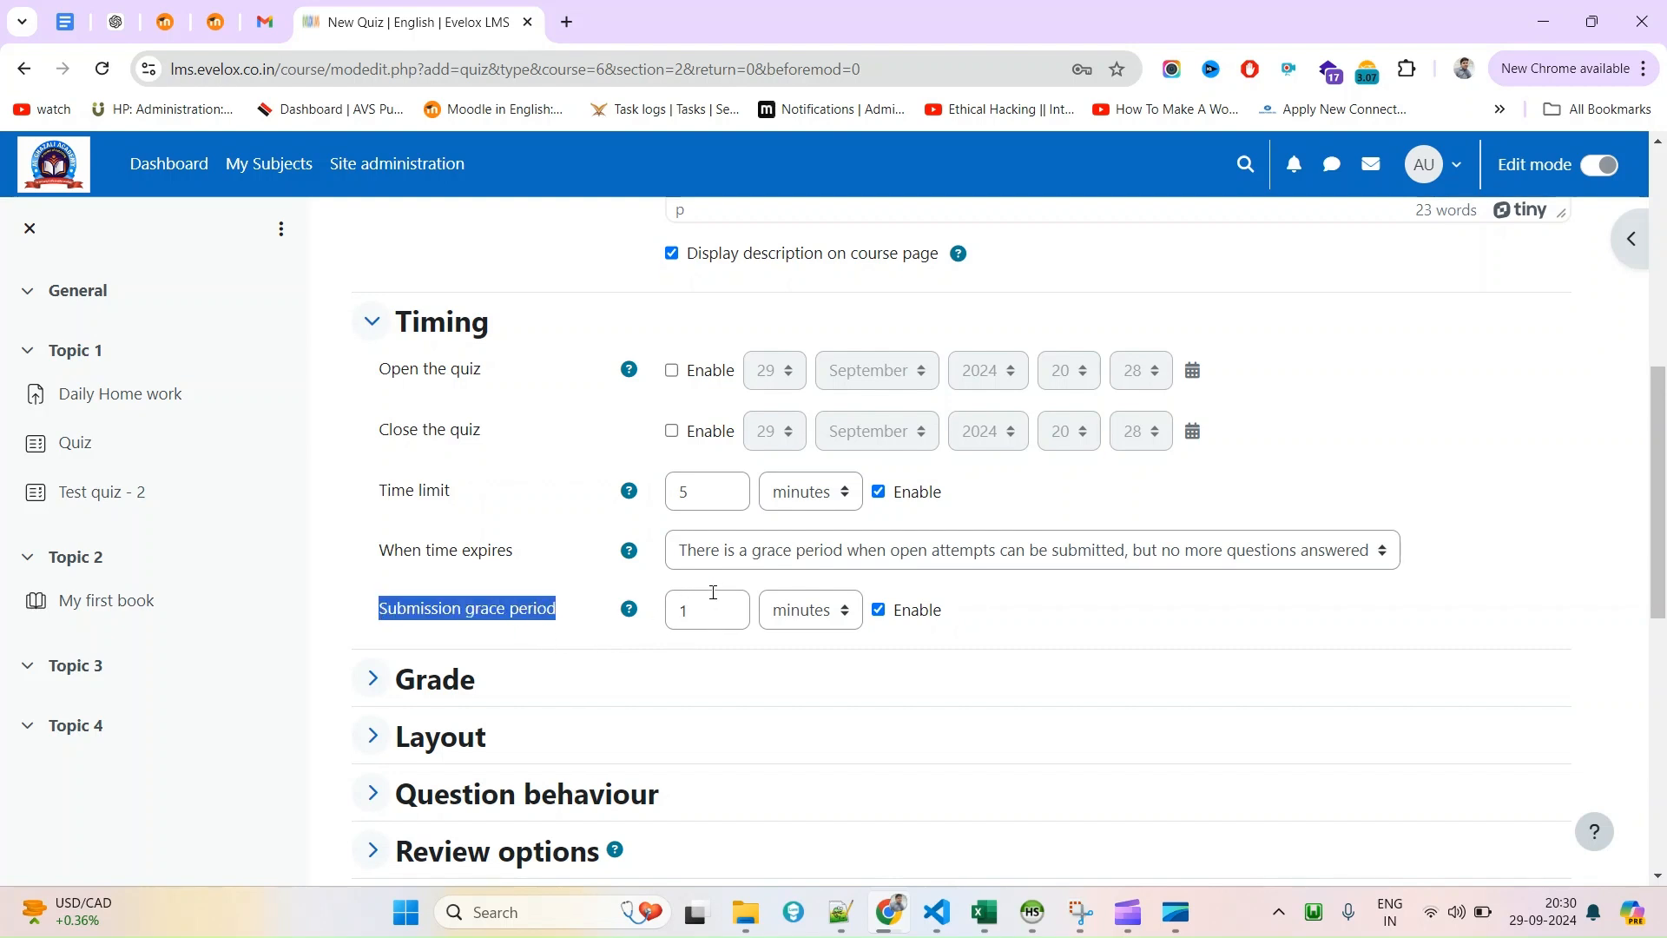
left_click(708, 606)
double_click(734, 606)
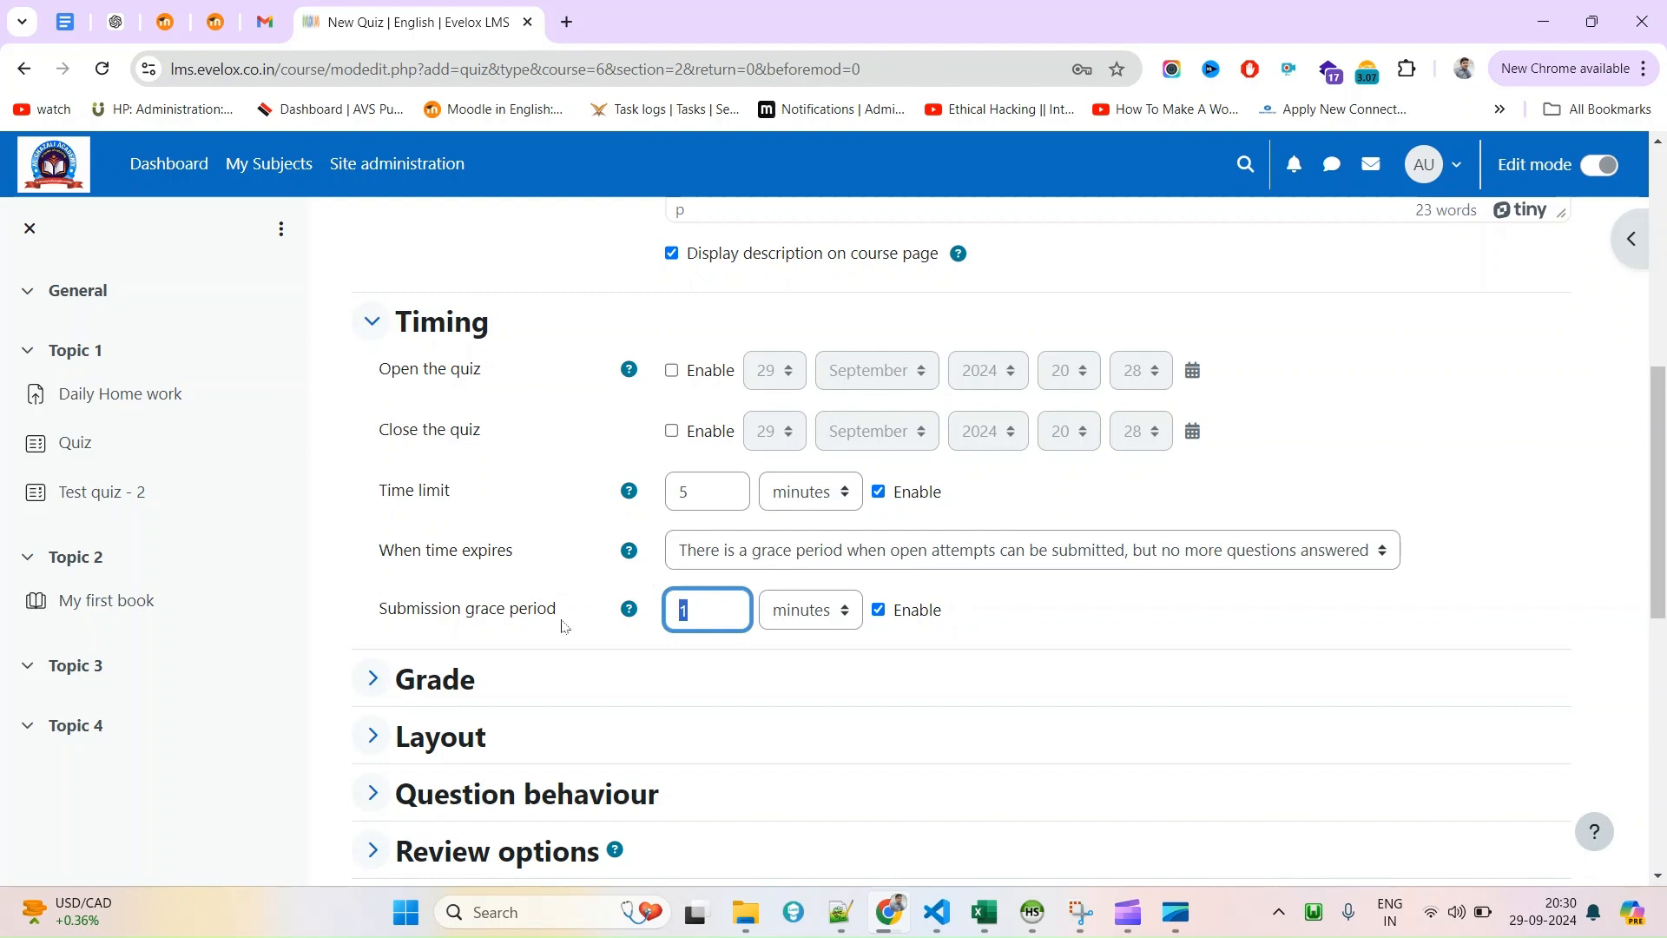
Change the time expiry behaviour to "Open attempts are submitted automatically".
left_click(760, 560)
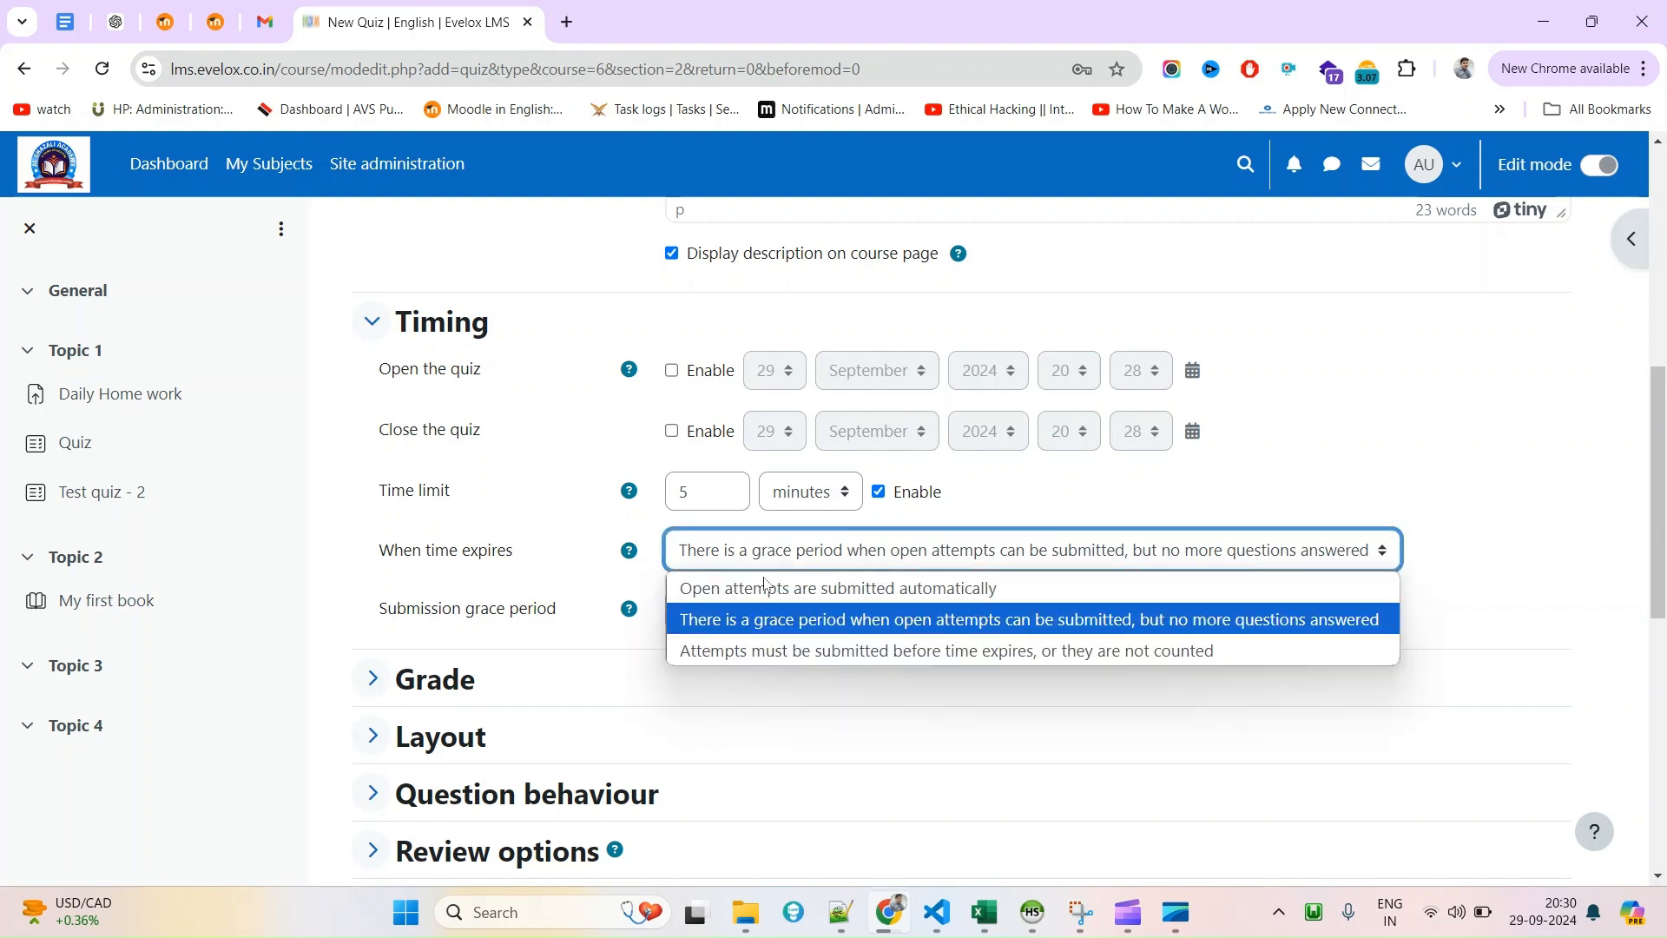
left_click(451, 619)
left_click_drag(452, 618, 876, 613)
left_click(841, 566)
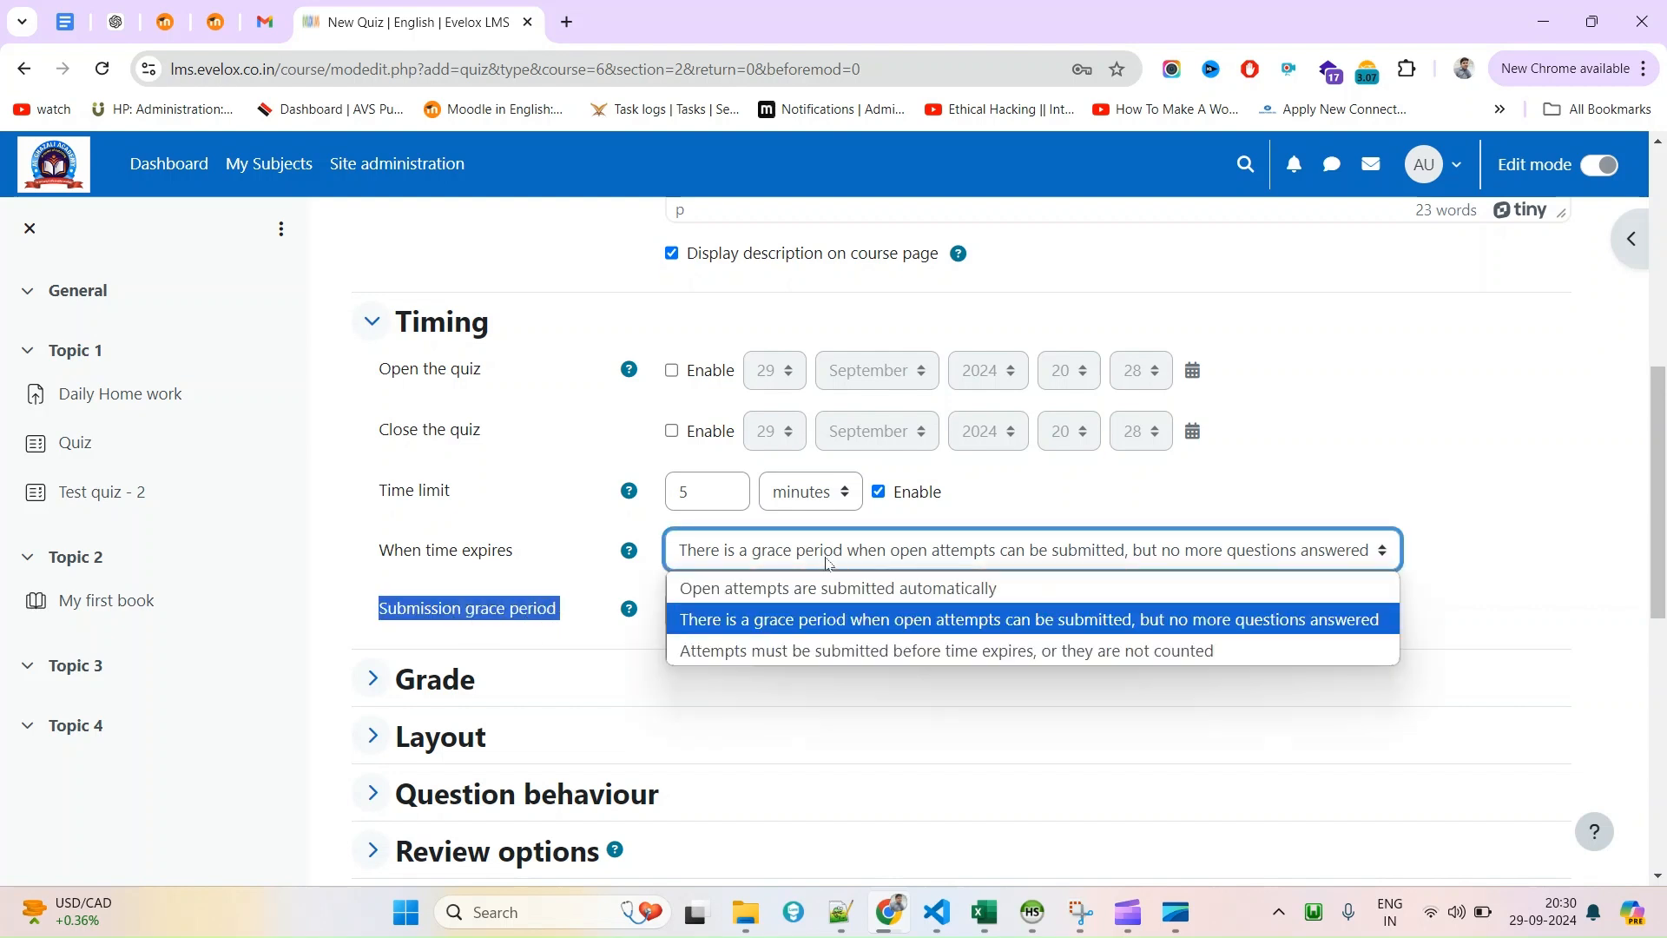
left_click(802, 599)
left_click_drag(380, 551, 519, 569)
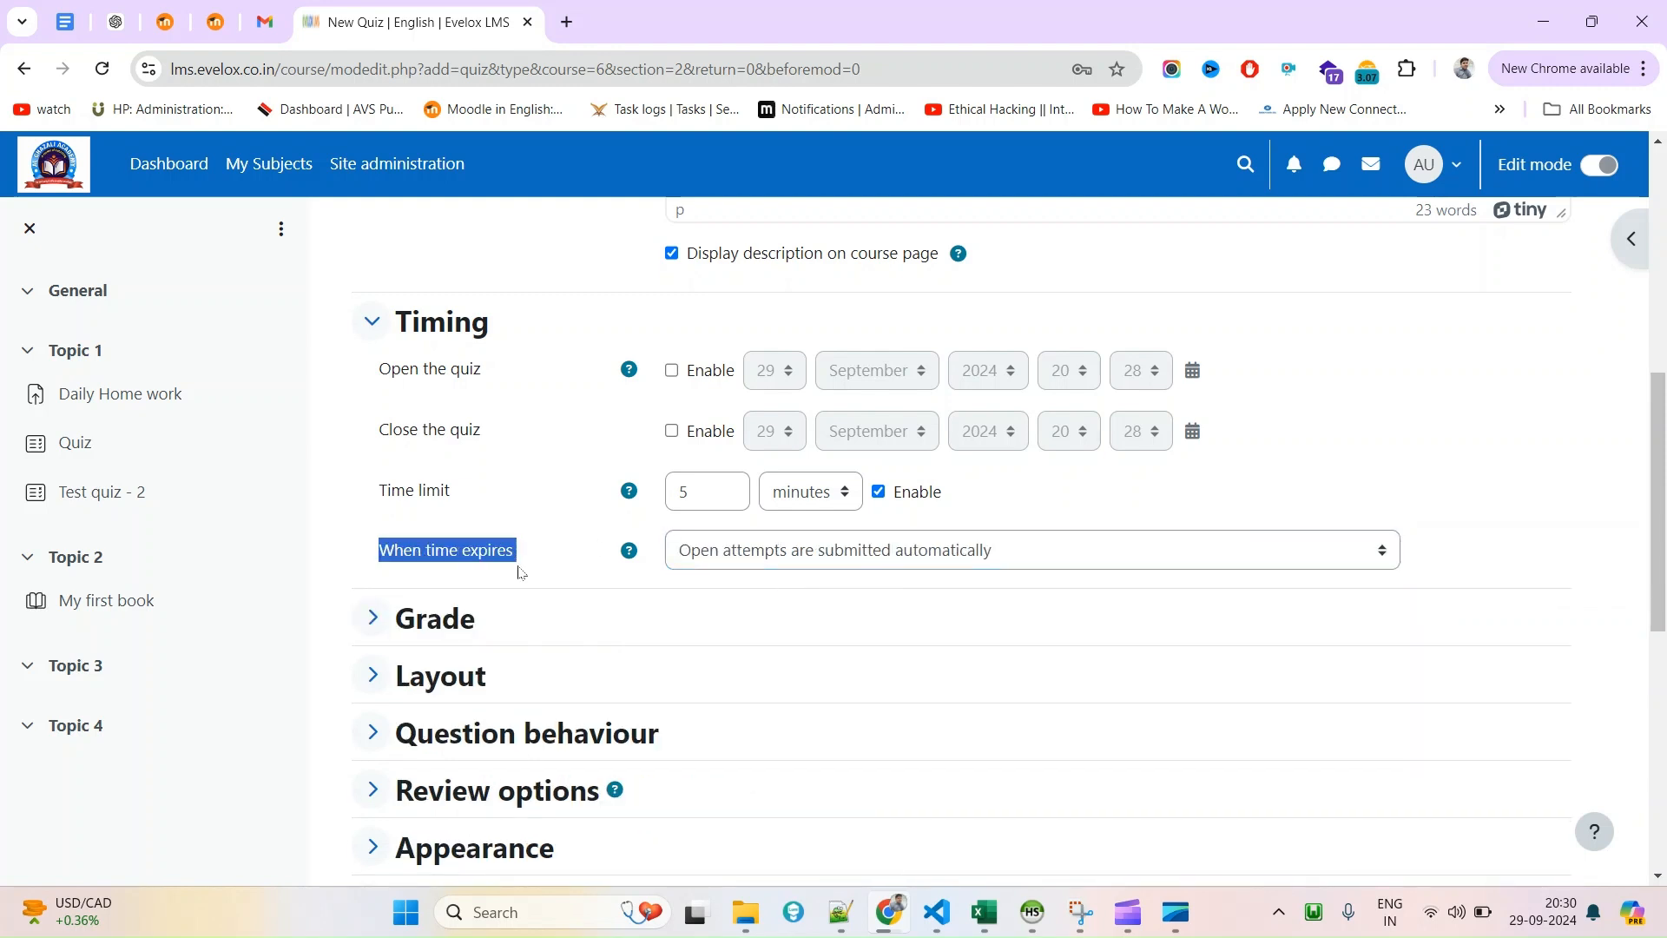
Set time expiry to "Attempts must be submitted before time expires, or they are not counted" and compare it with the other options.
left_click(817, 566)
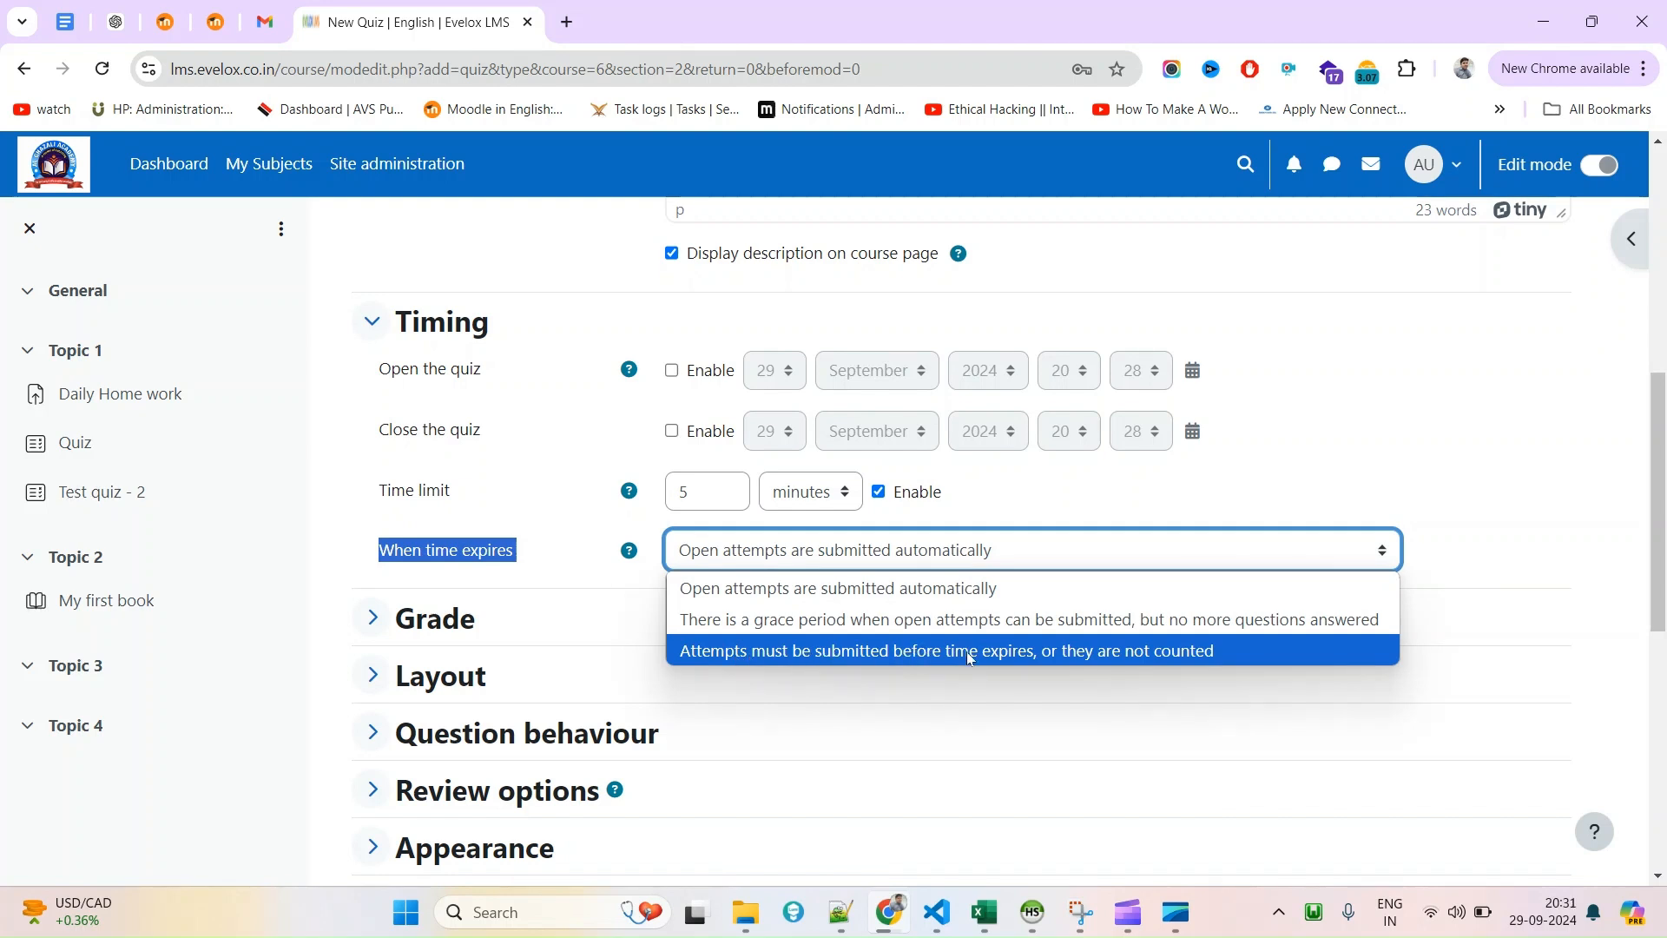
left_click(1187, 657)
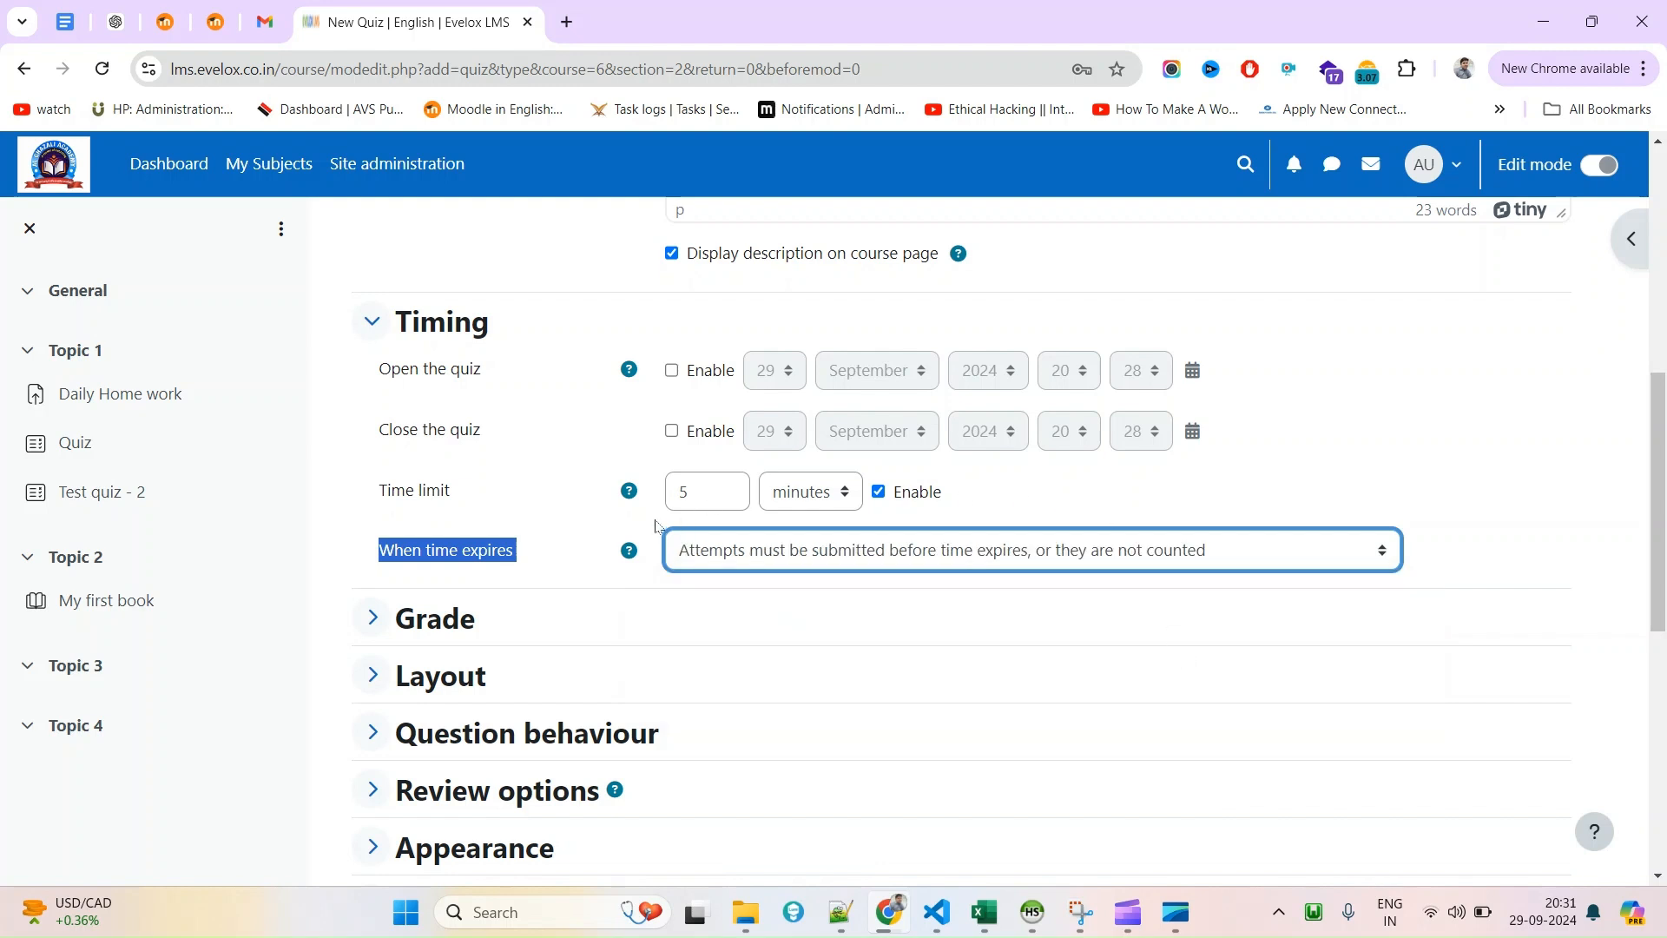
left_click(876, 557)
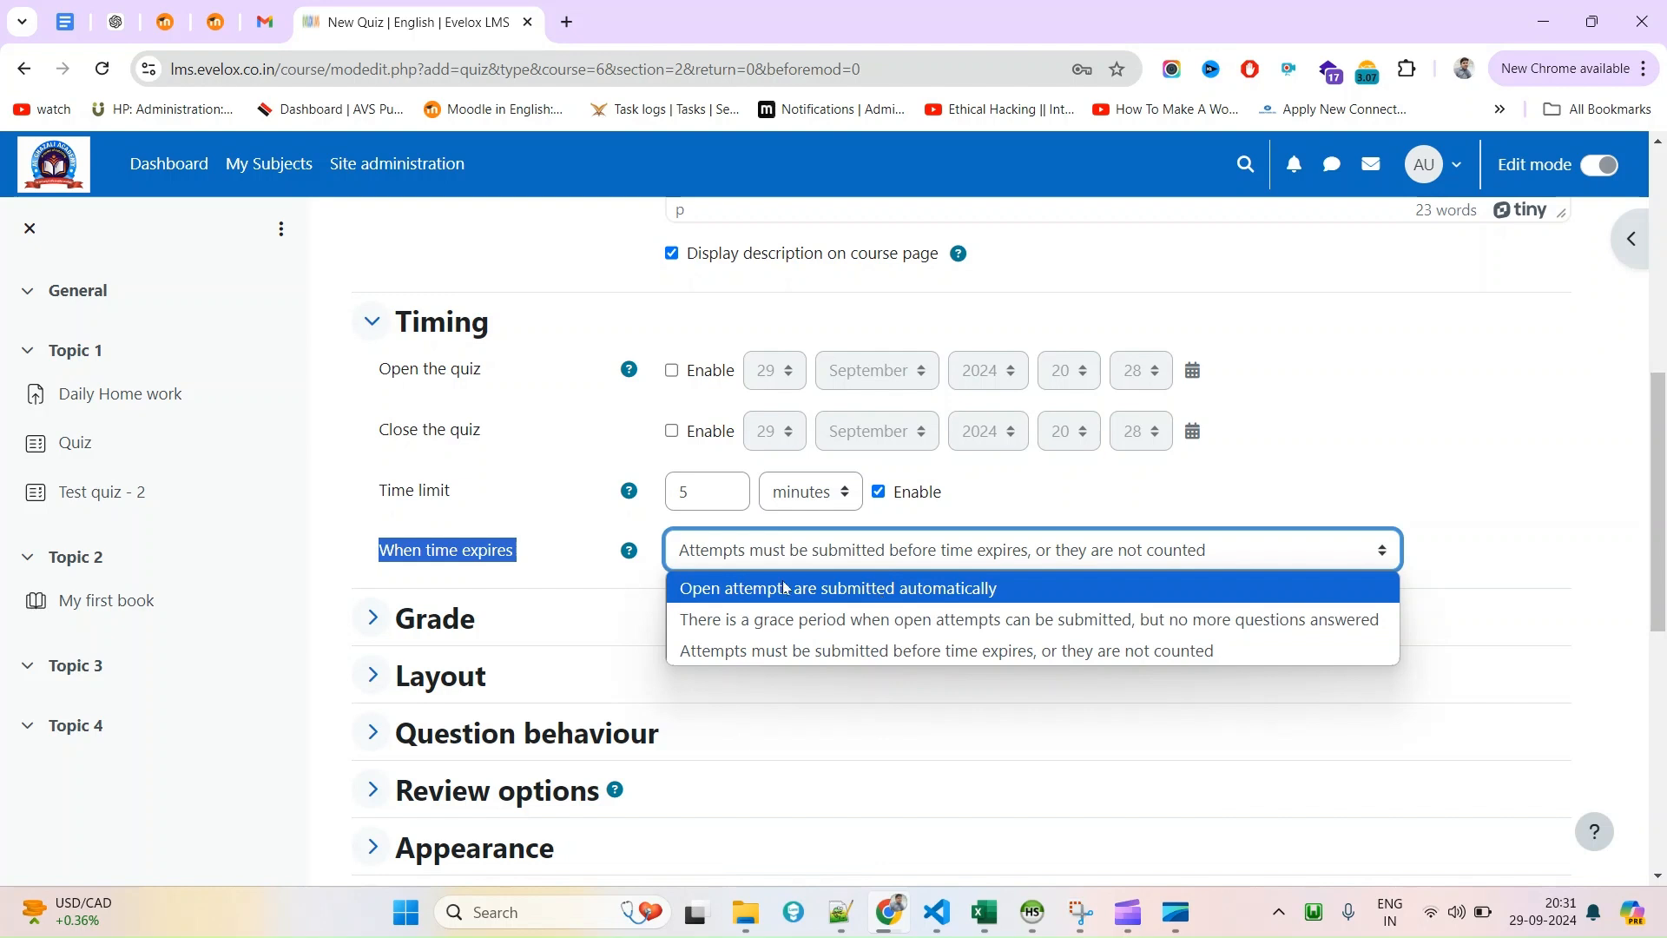
left_click(511, 549)
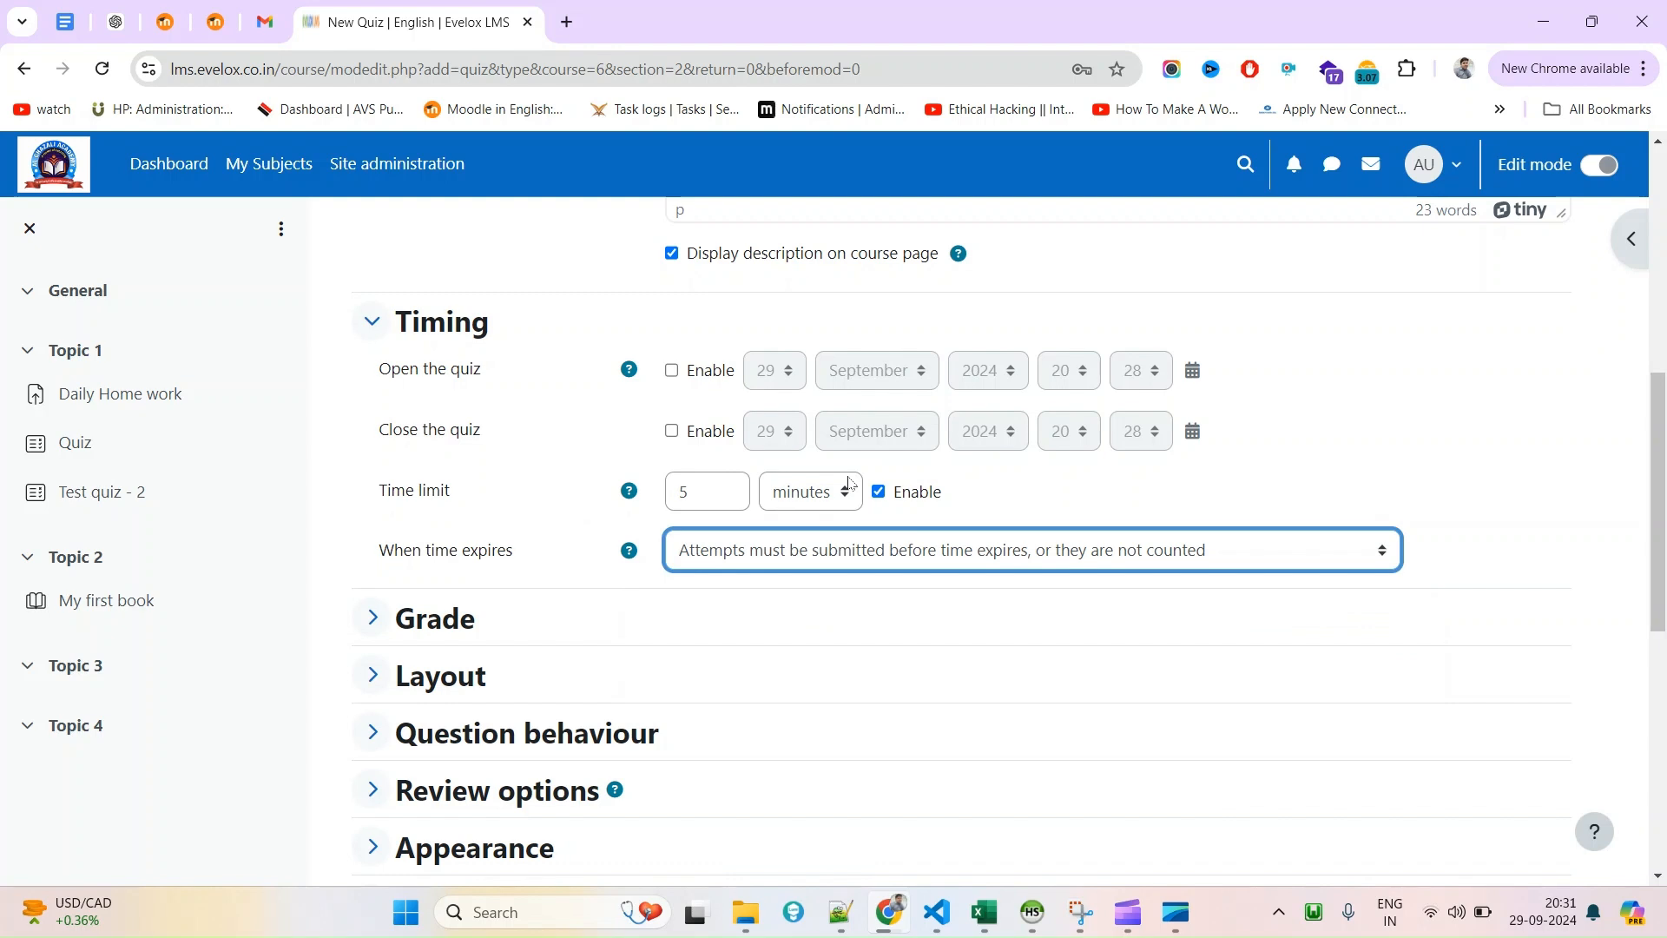
left_click(822, 554)
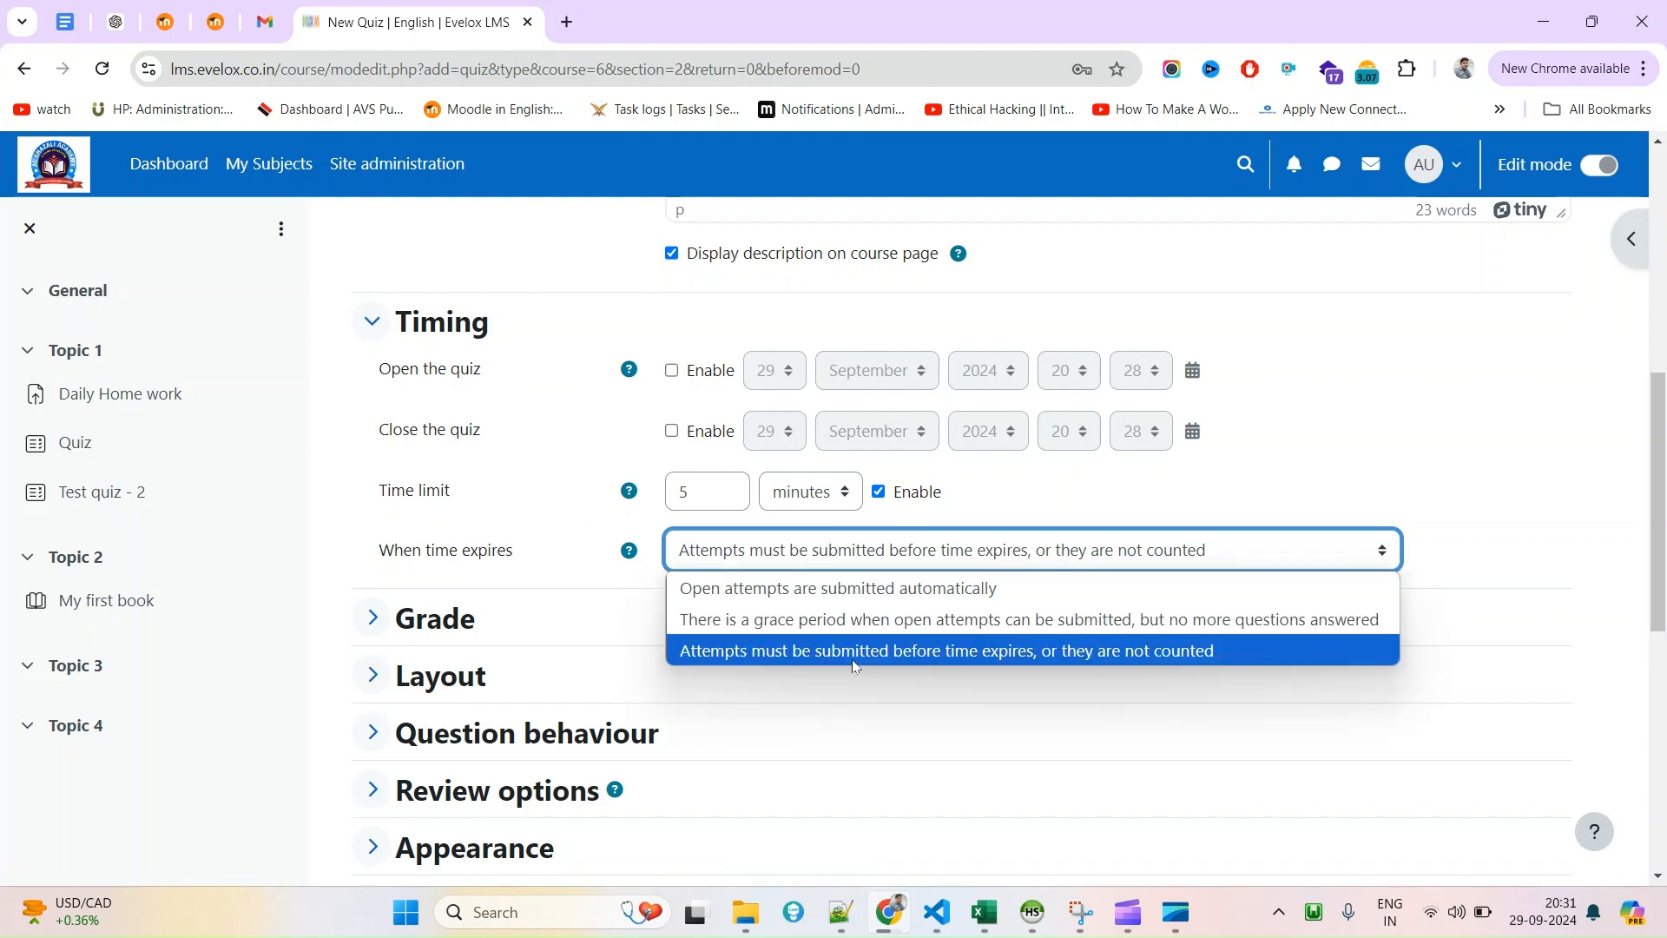
left_click(1123, 666)
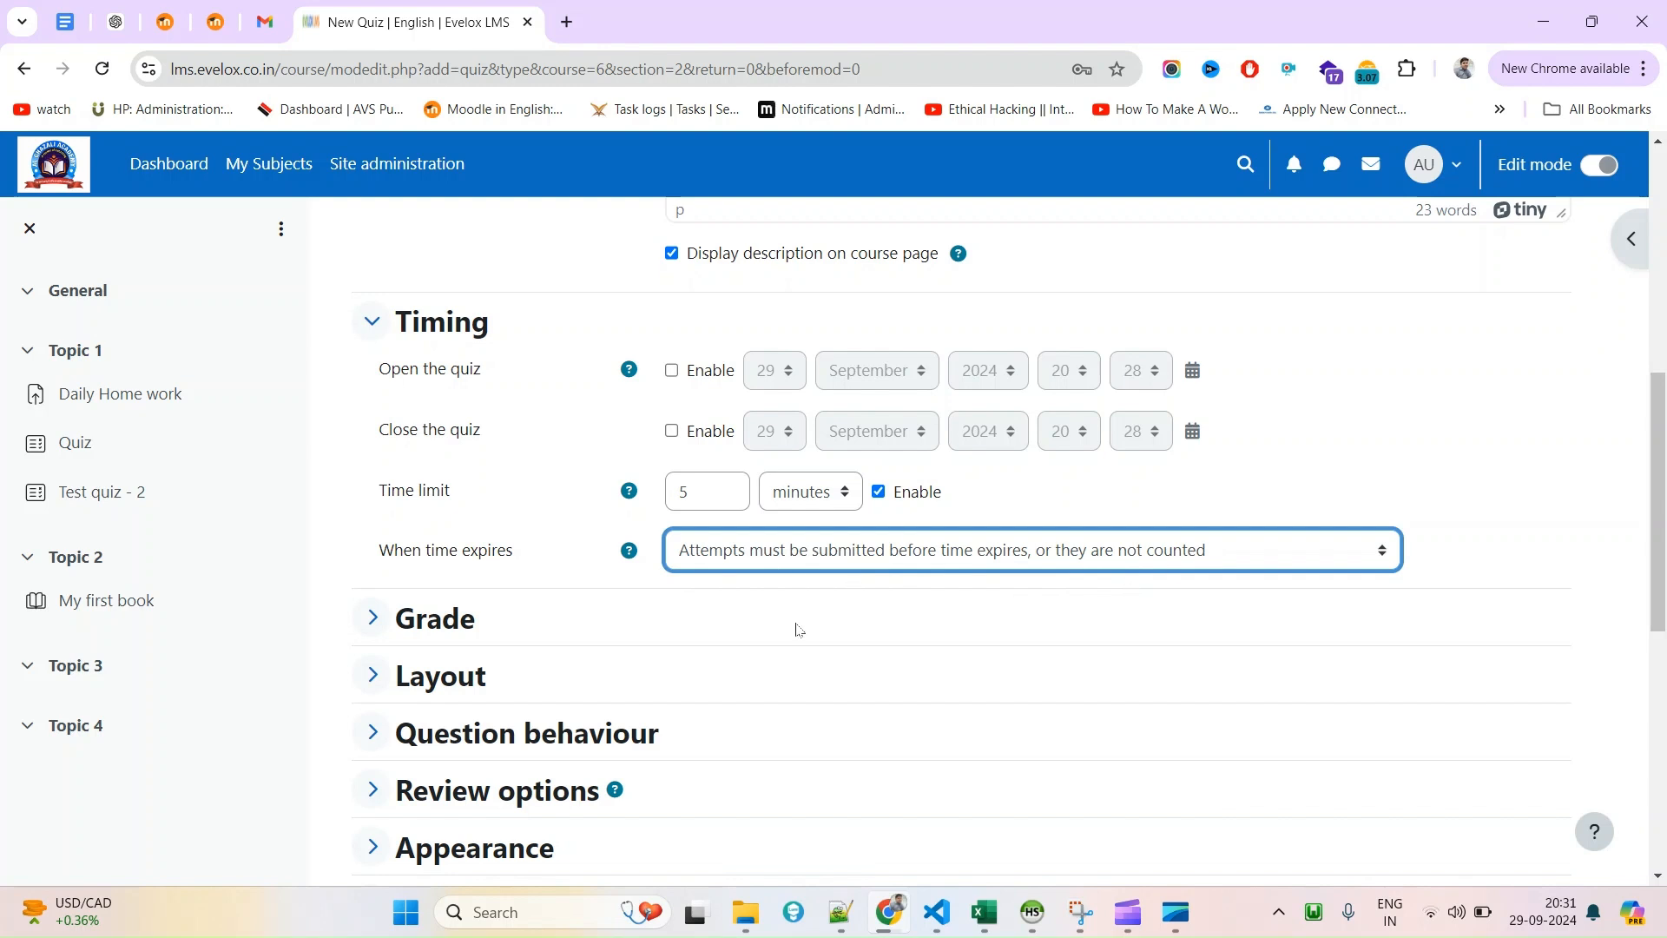
left_click(733, 569)
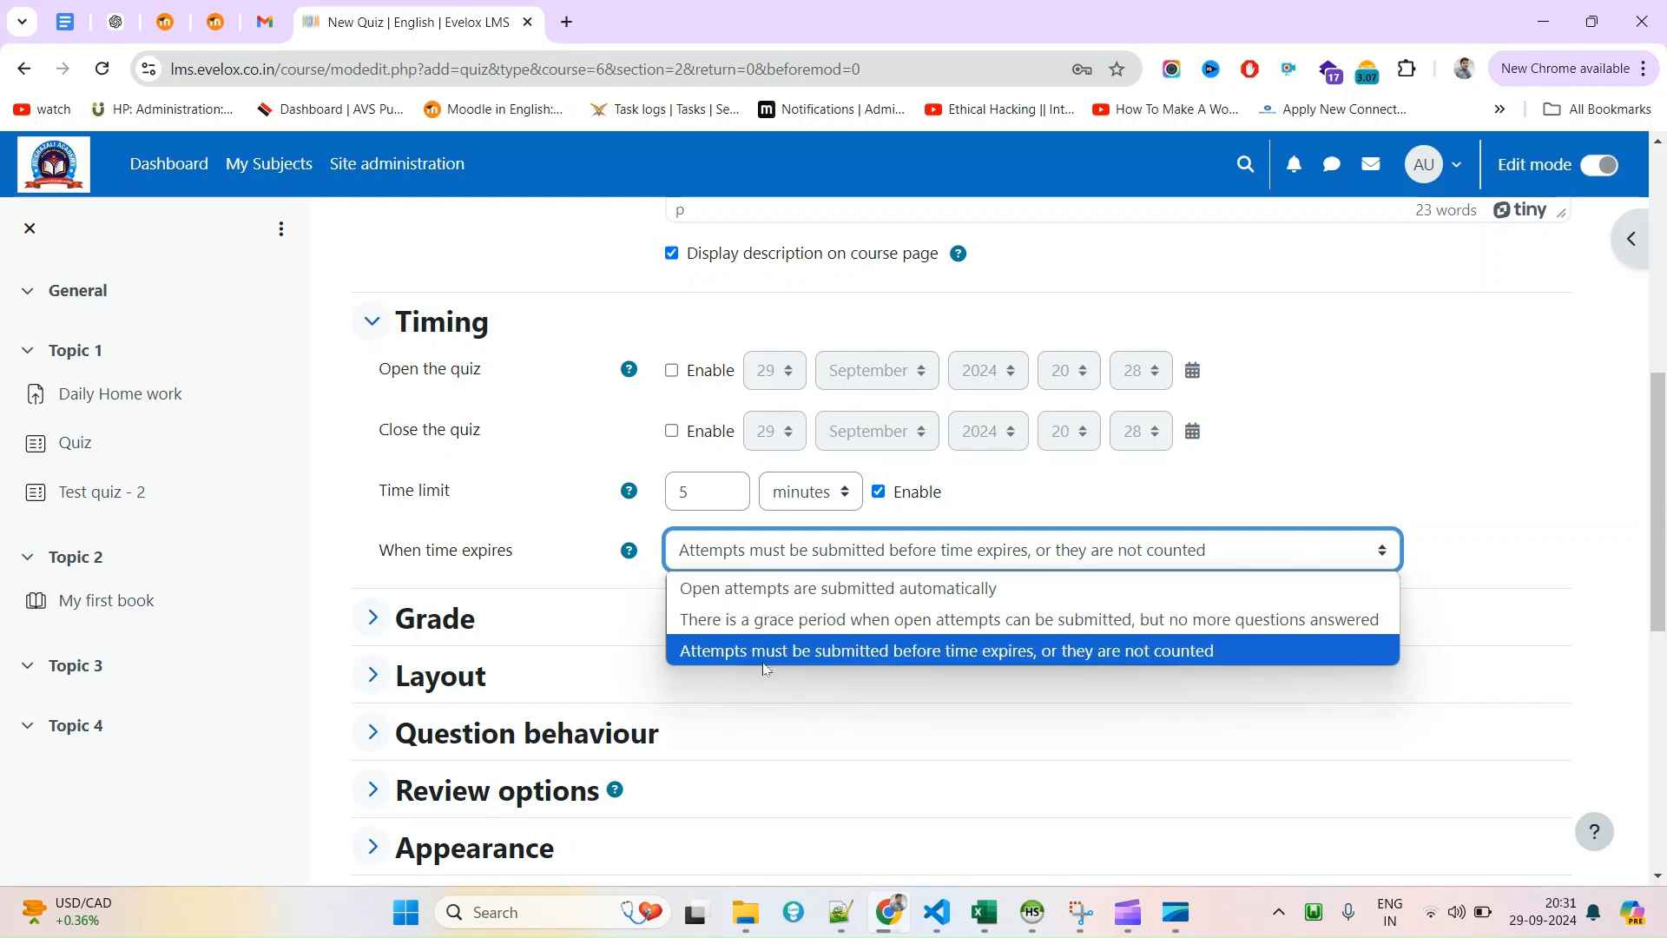
left_click(526, 543)
scroll(521, 585, "down", 1)
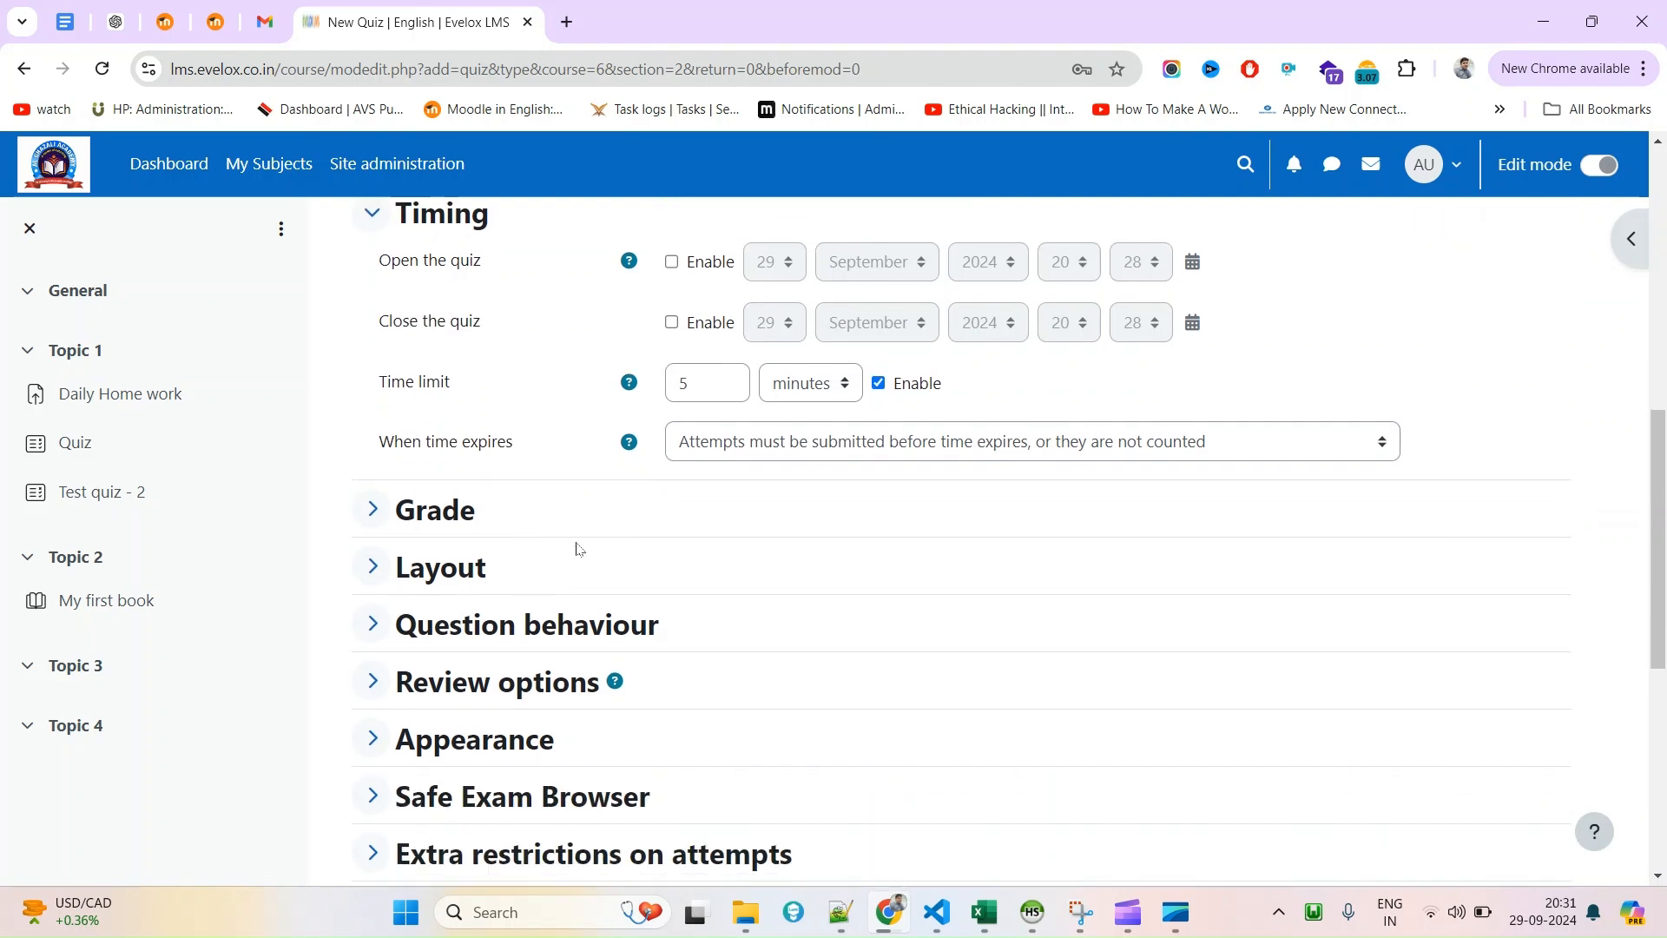
Expand the Grade settings and return the time expiry behaviour to "Open attempts are submitted automatically".
left_click(420, 526)
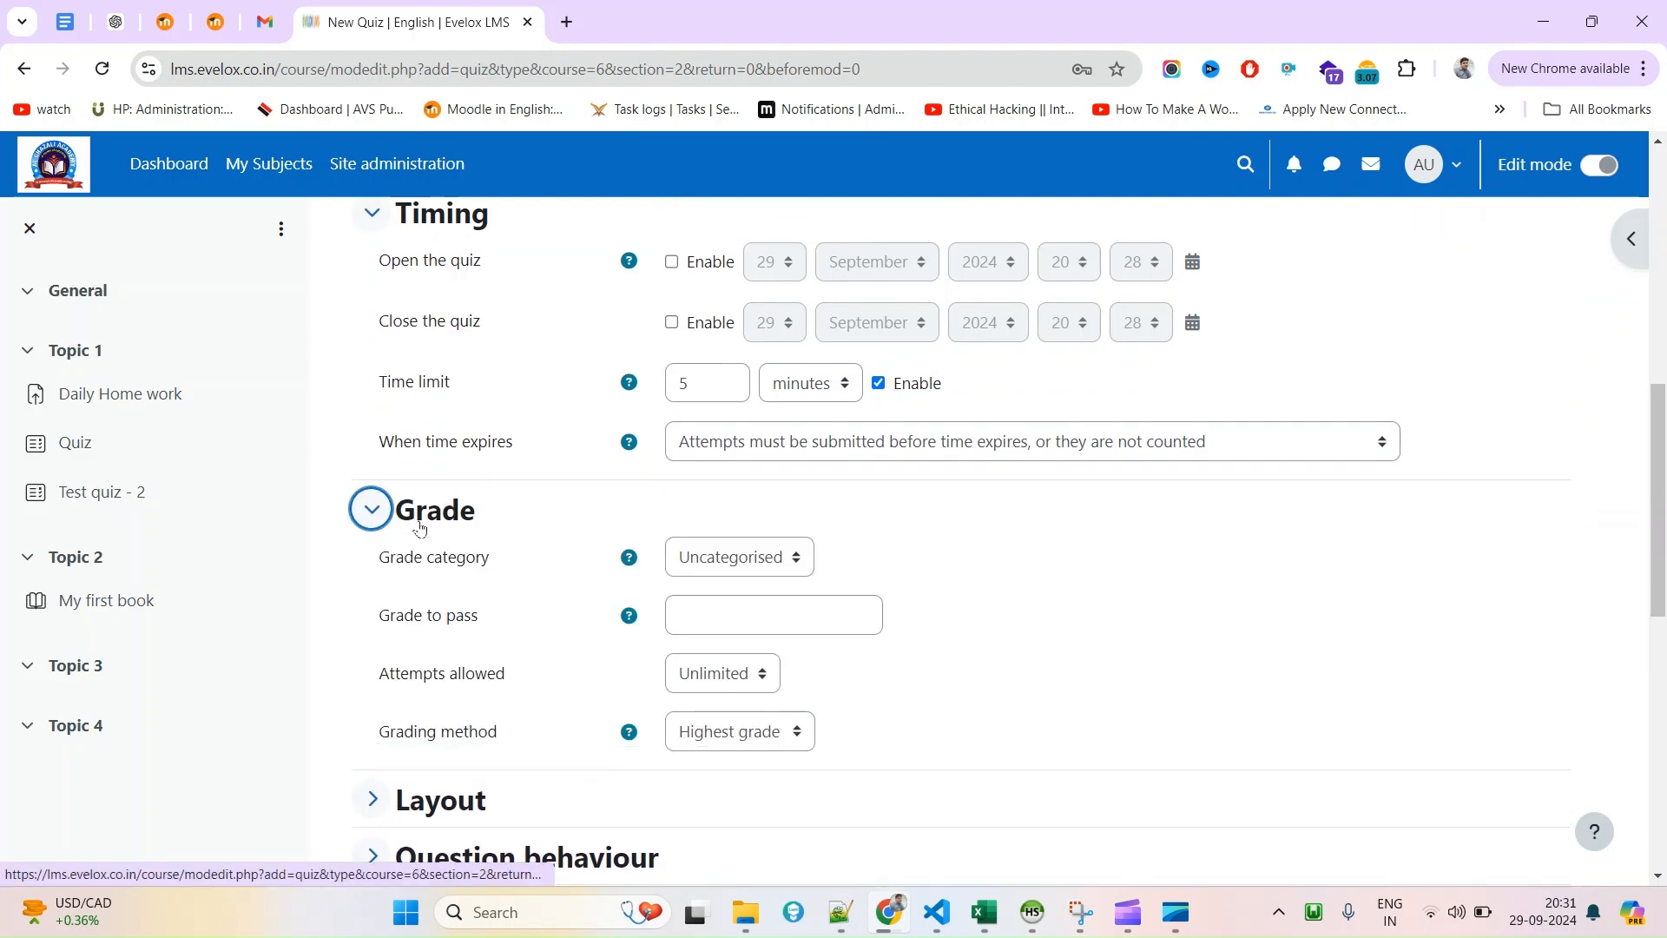
left_click(732, 455)
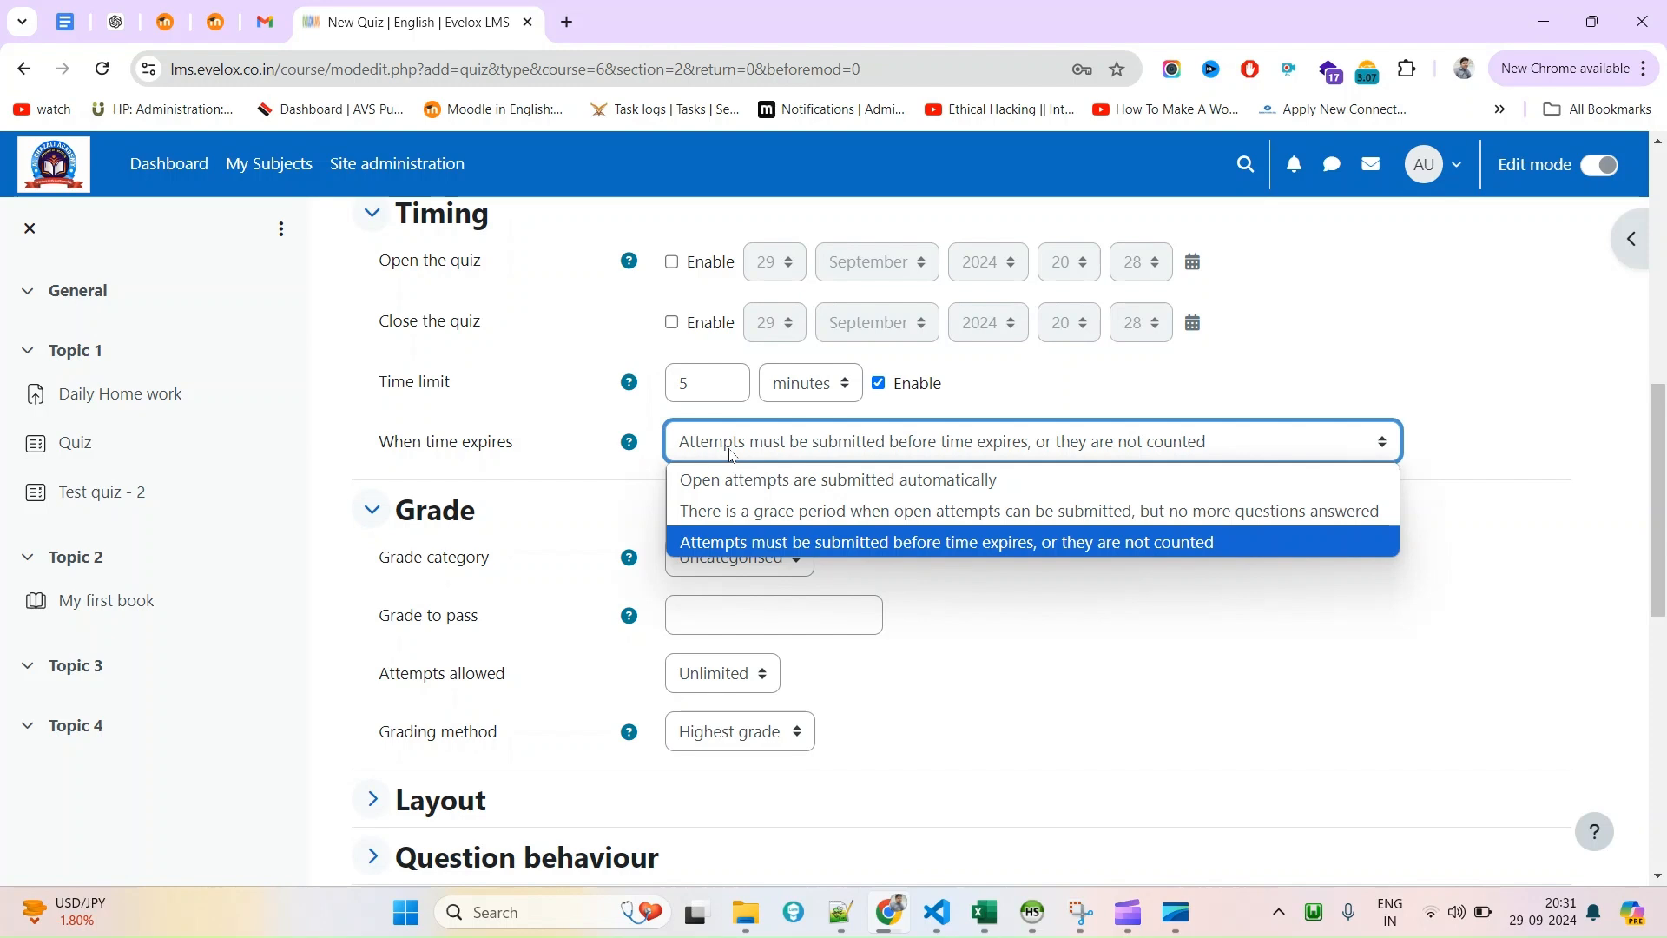
left_click(700, 482)
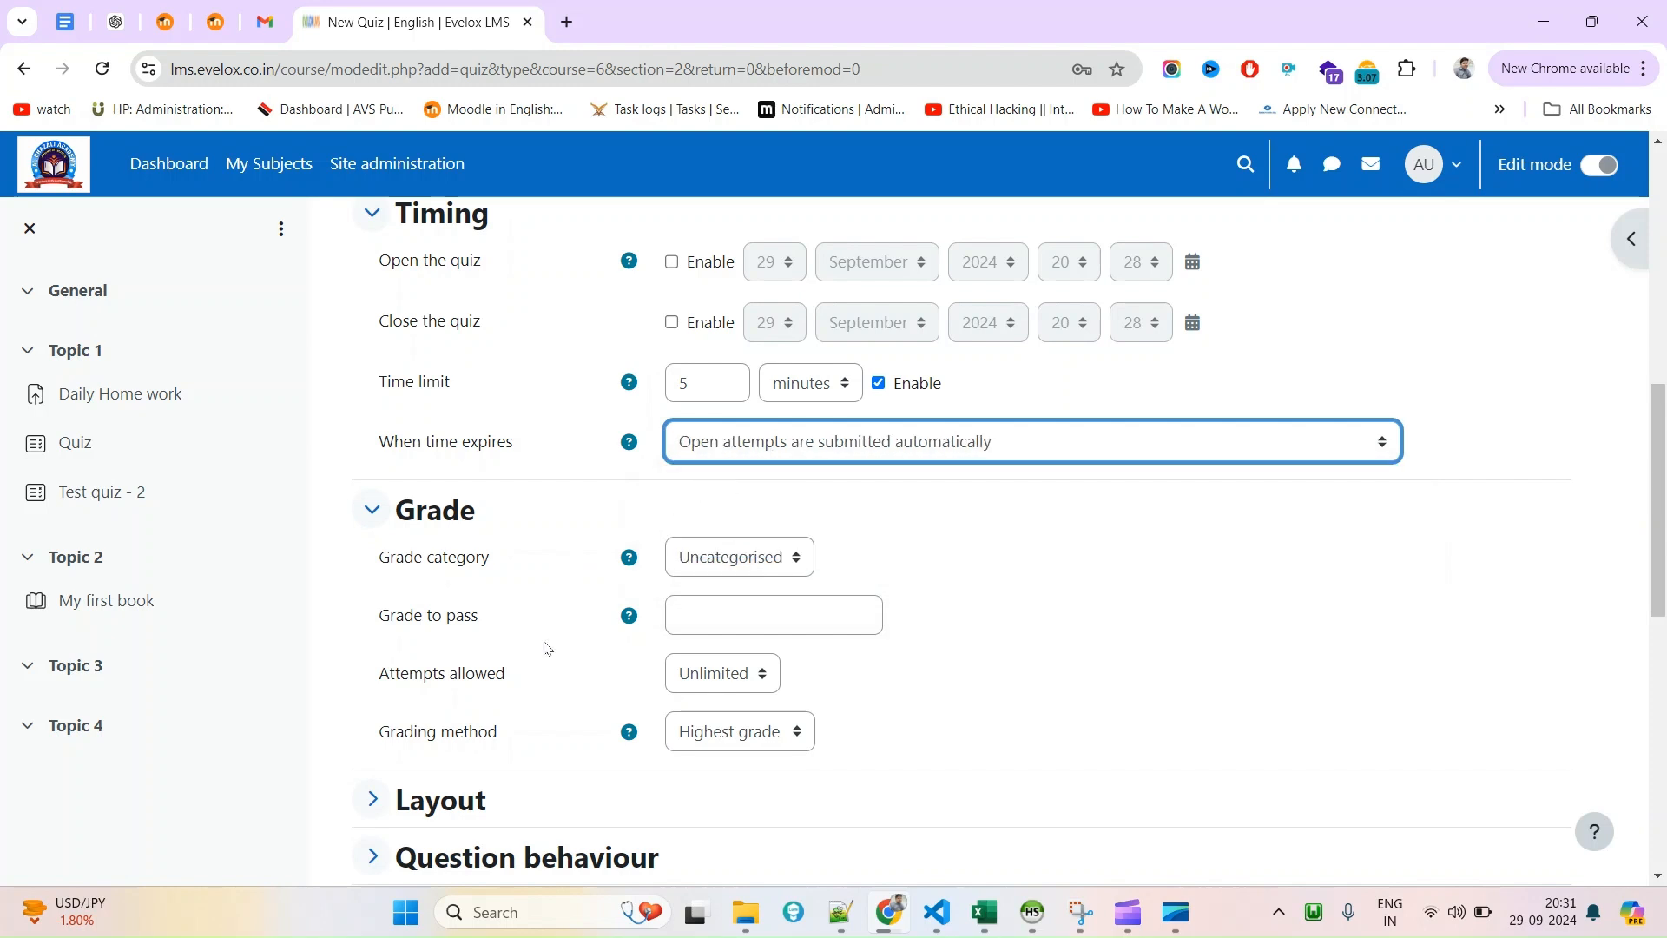
Check the available grade categories and set the quiz's grade to pass to 6.
left_click(689, 566)
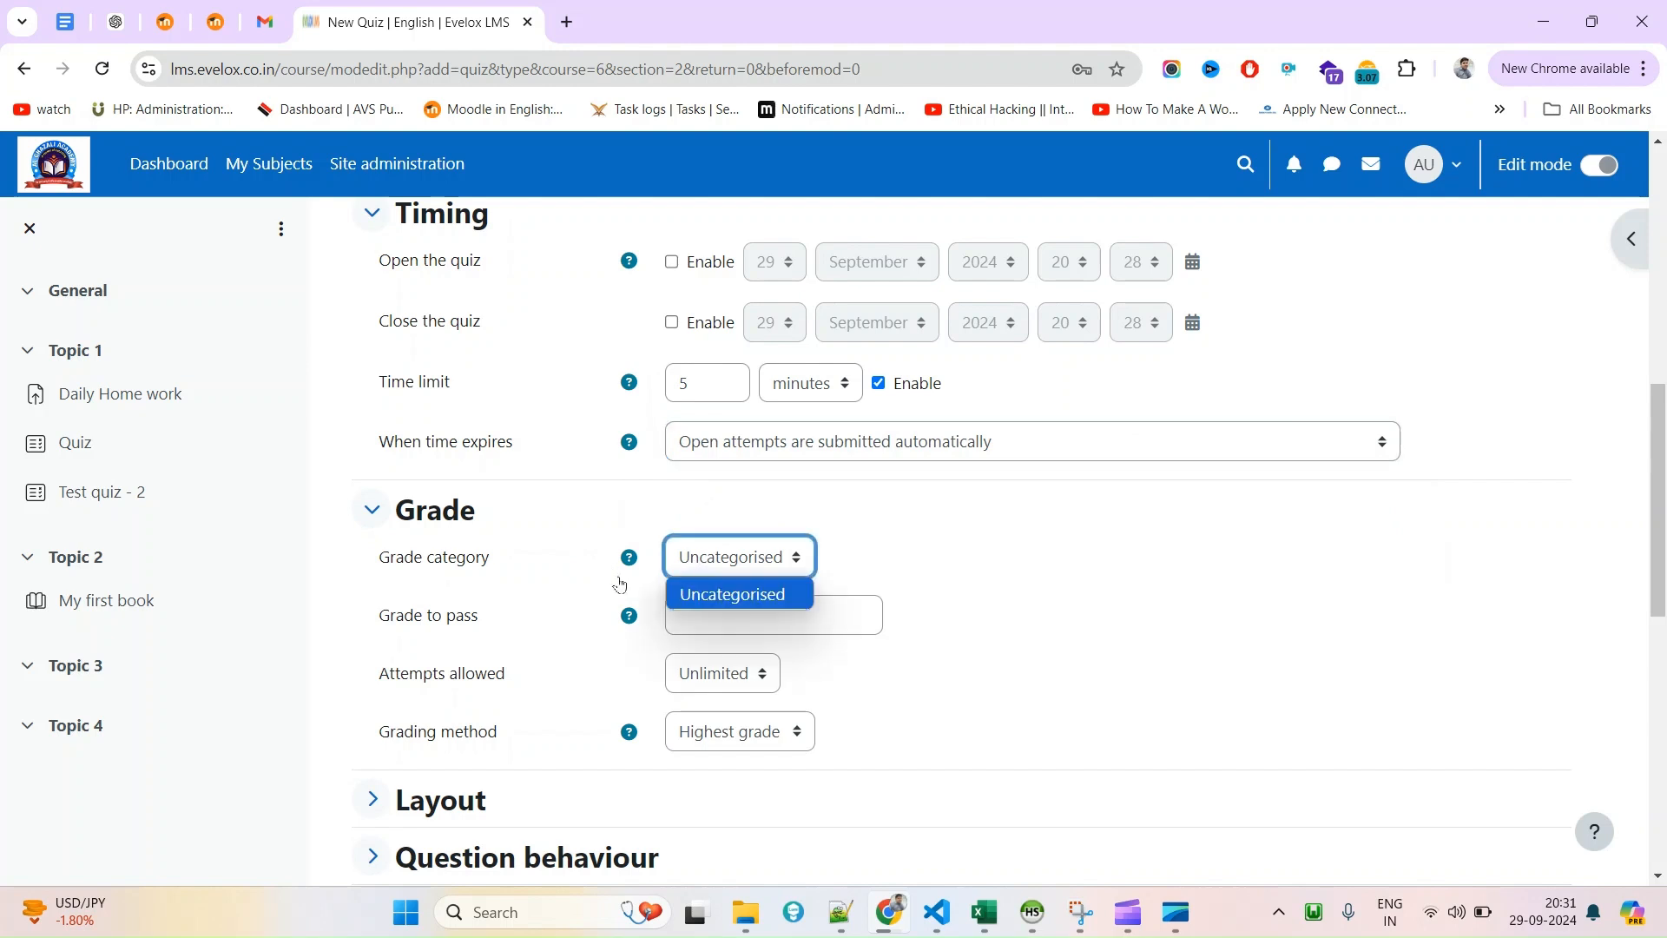
left_click(439, 619)
double_click(439, 618)
left_click(684, 623)
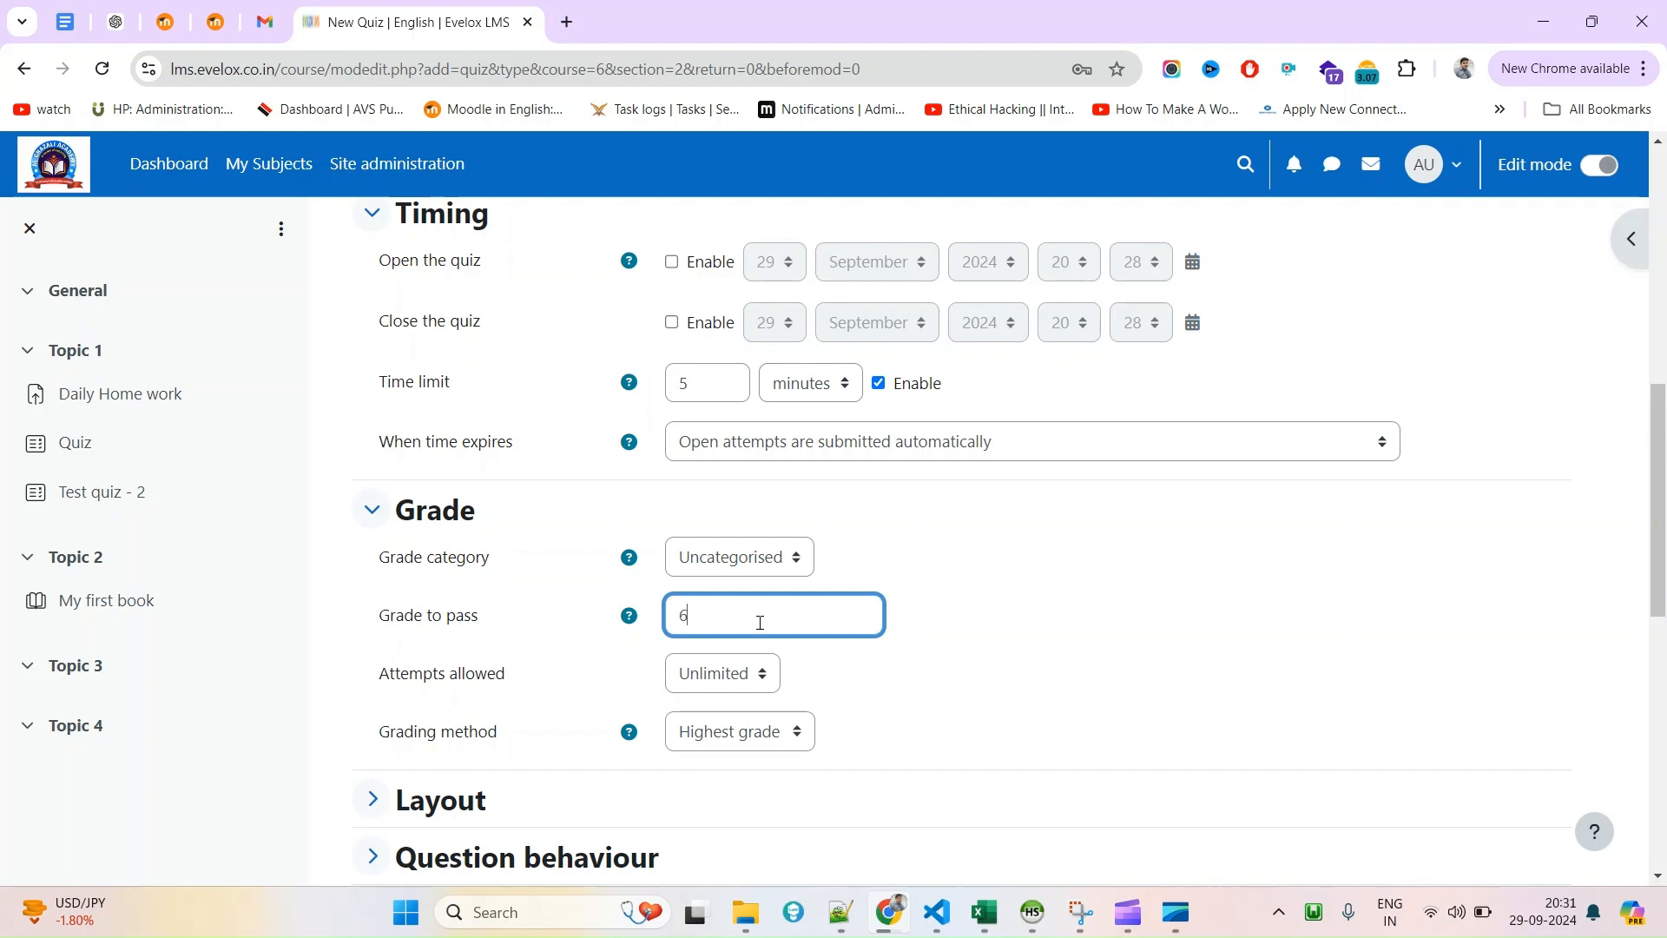
left_click_drag(734, 612, 636, 617)
left_click(401, 630)
left_click(749, 615)
Look through the choices for the number of attempts allowed, keeping Unlimited selected.
left_click(719, 688)
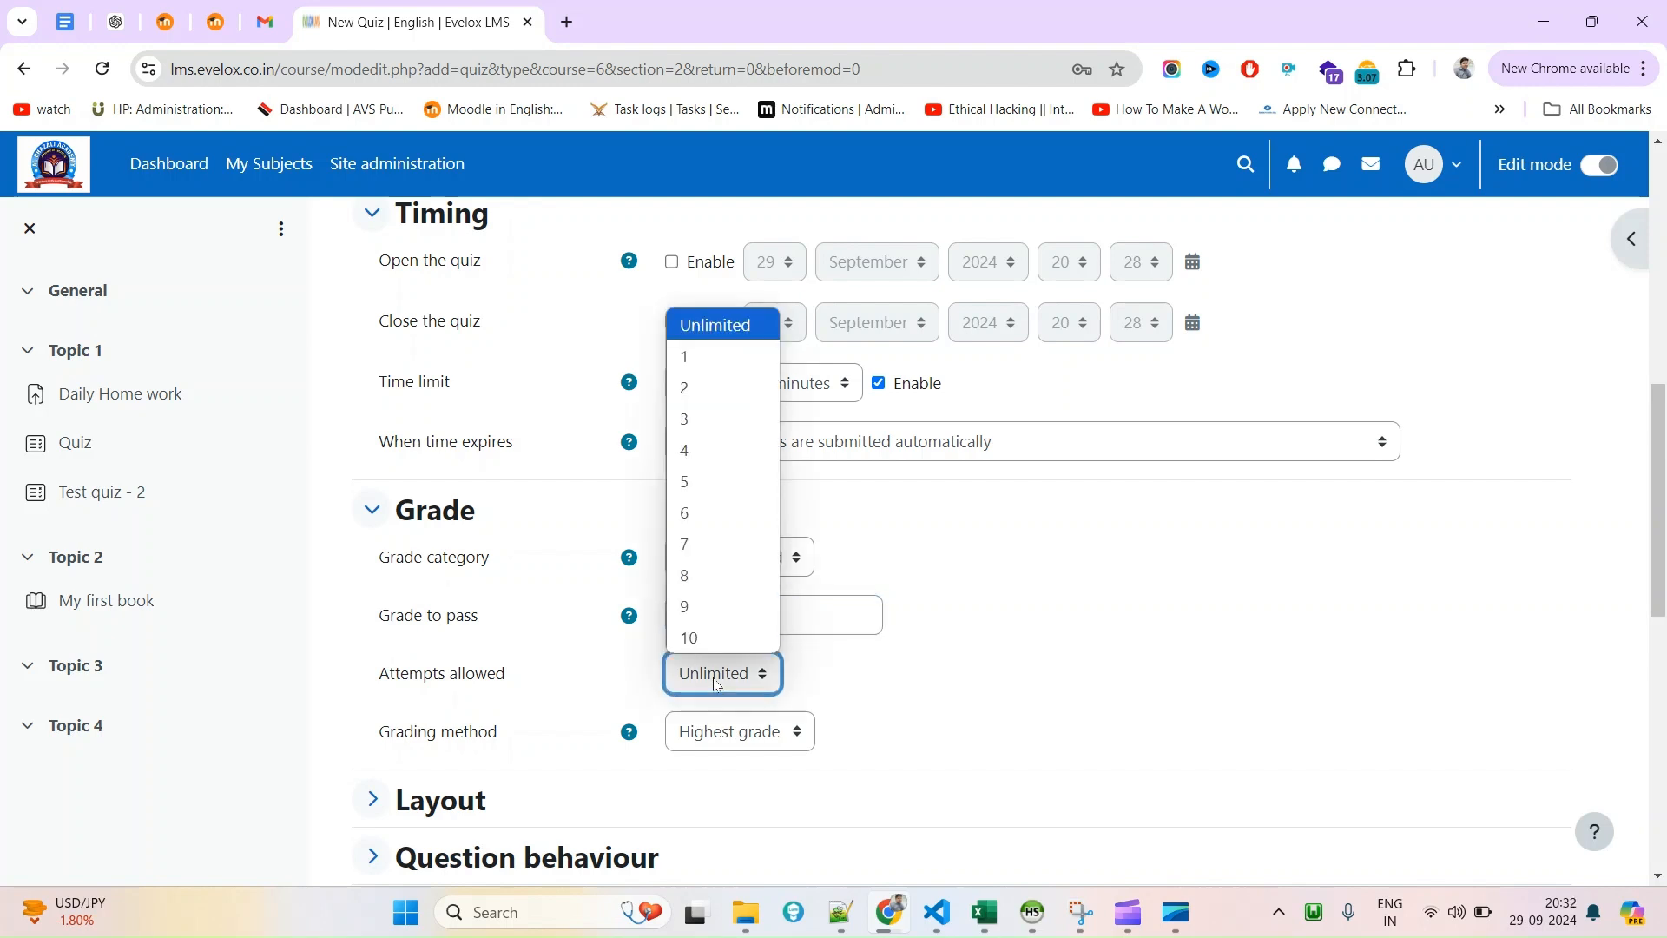
key("Down")
key("Down")
key("Down")
key("Down")
key("Down")
left_click(736, 328)
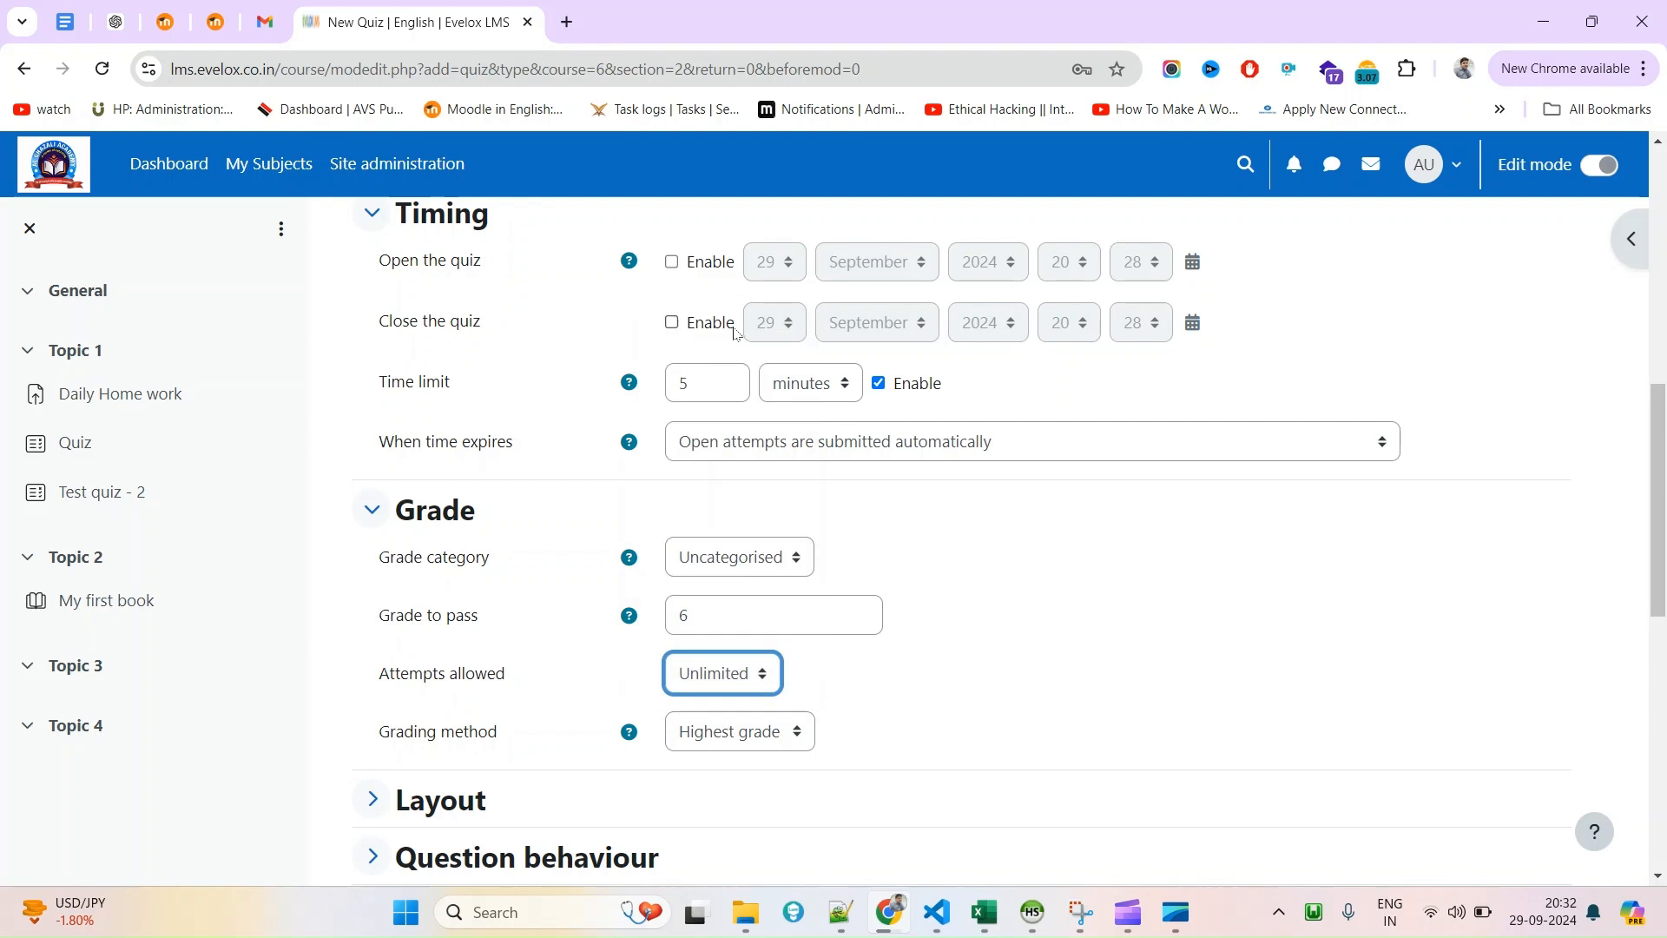
Limit the attempts allowed for the quiz to 1.
left_click(719, 690)
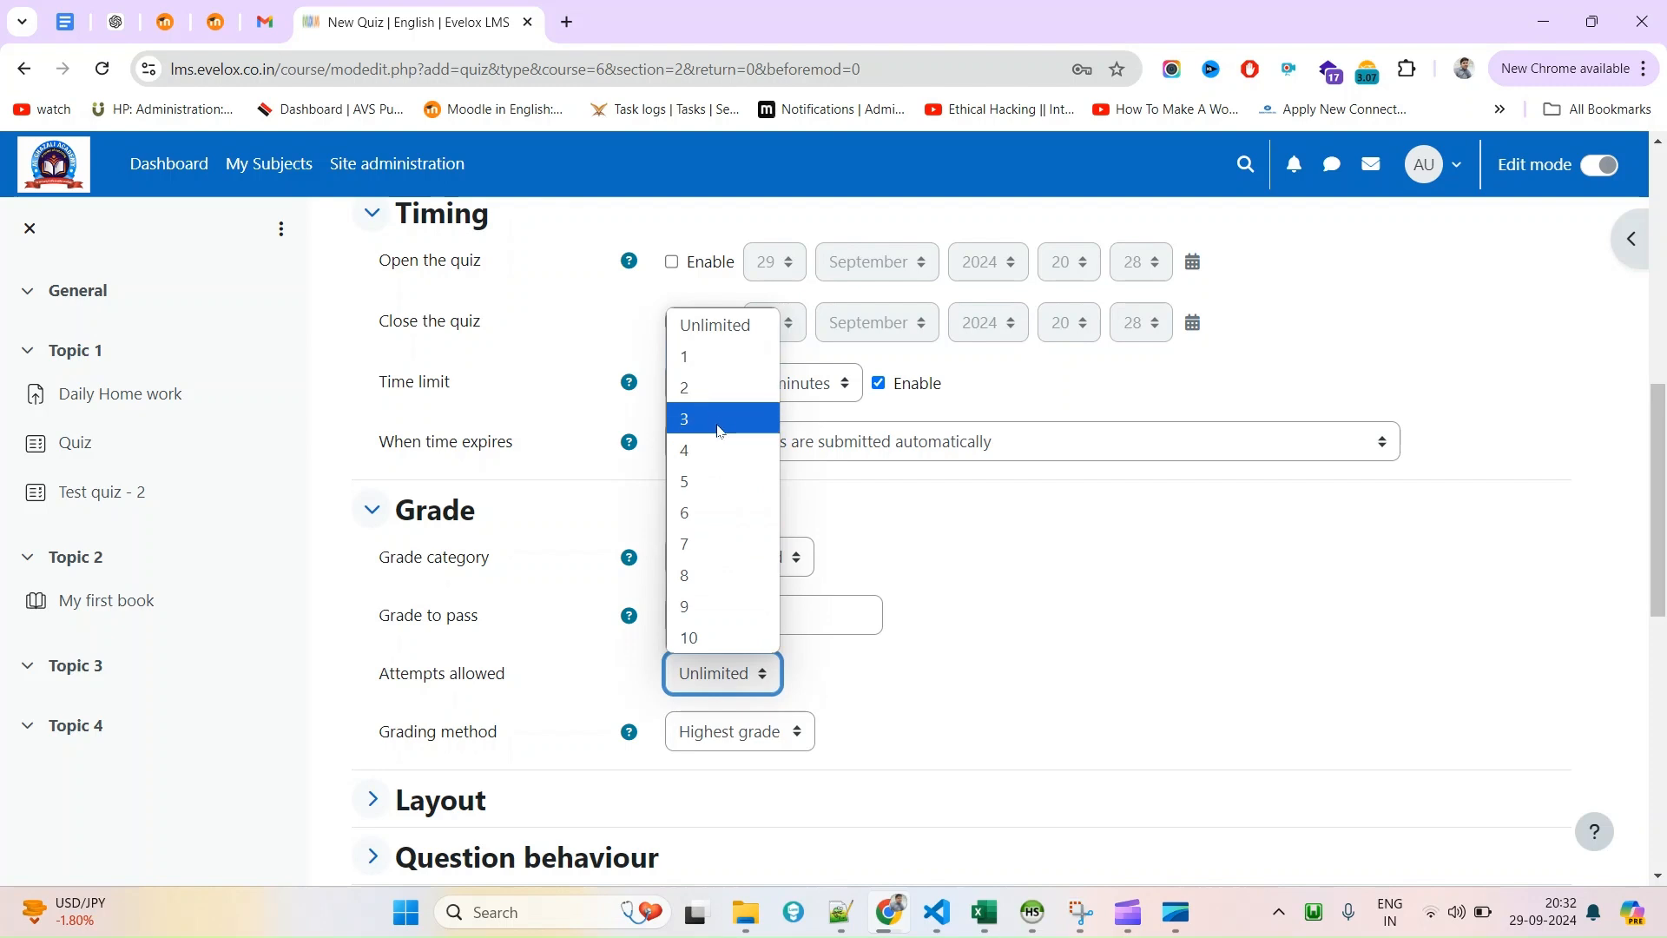
left_click(711, 358)
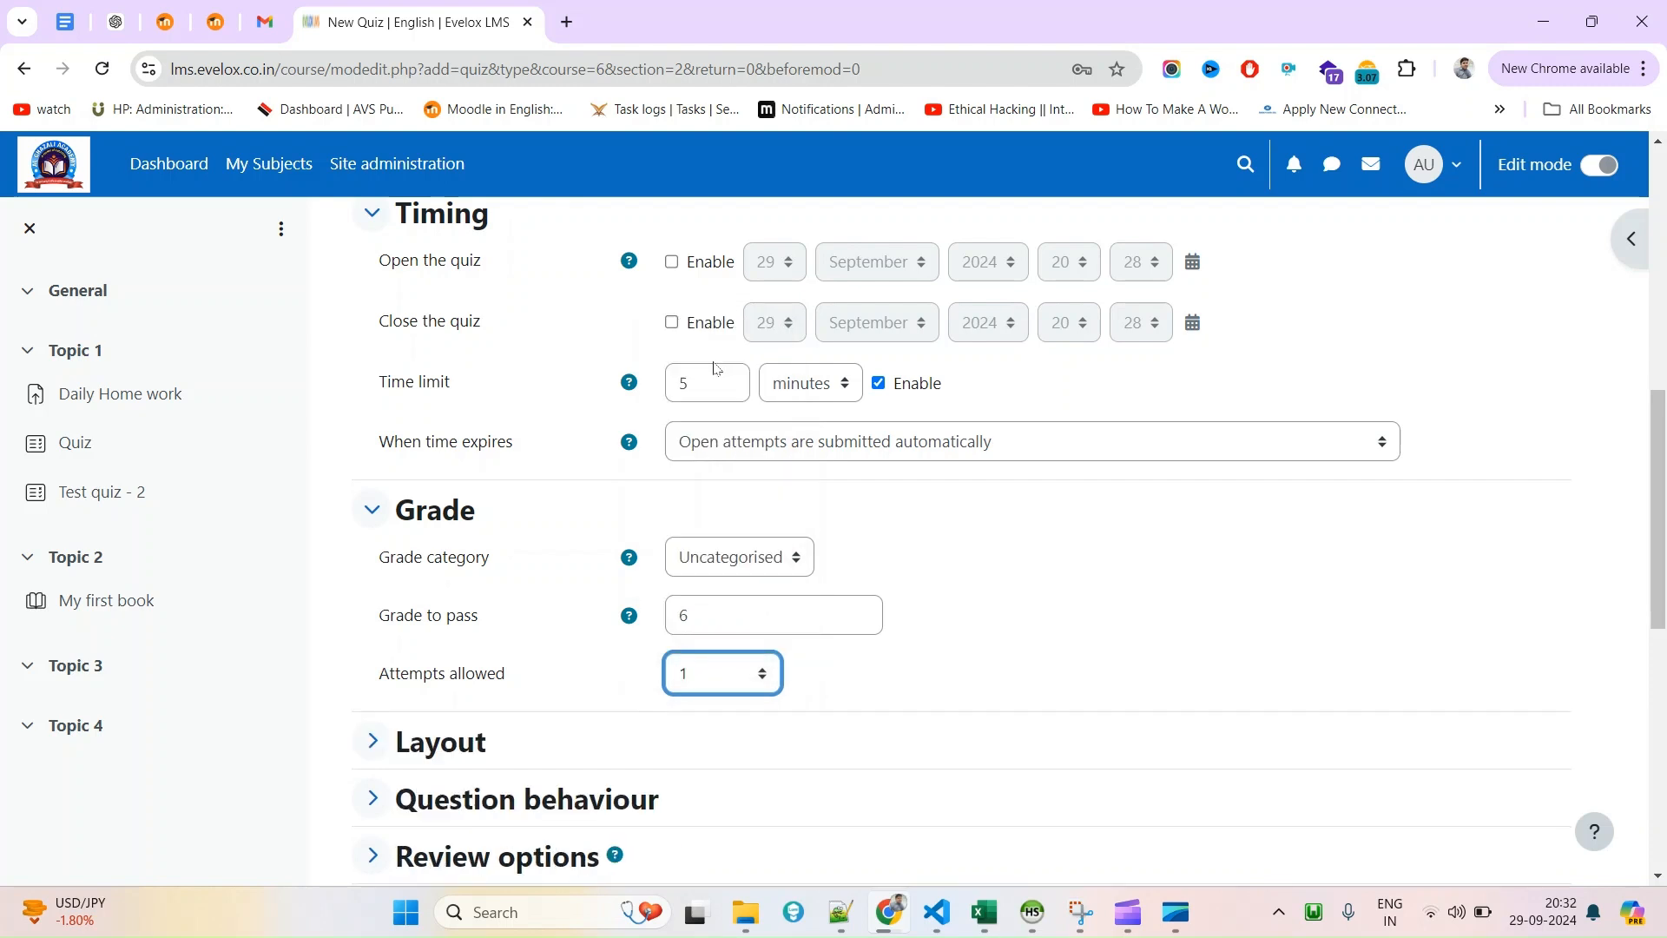
triple_click(400, 682)
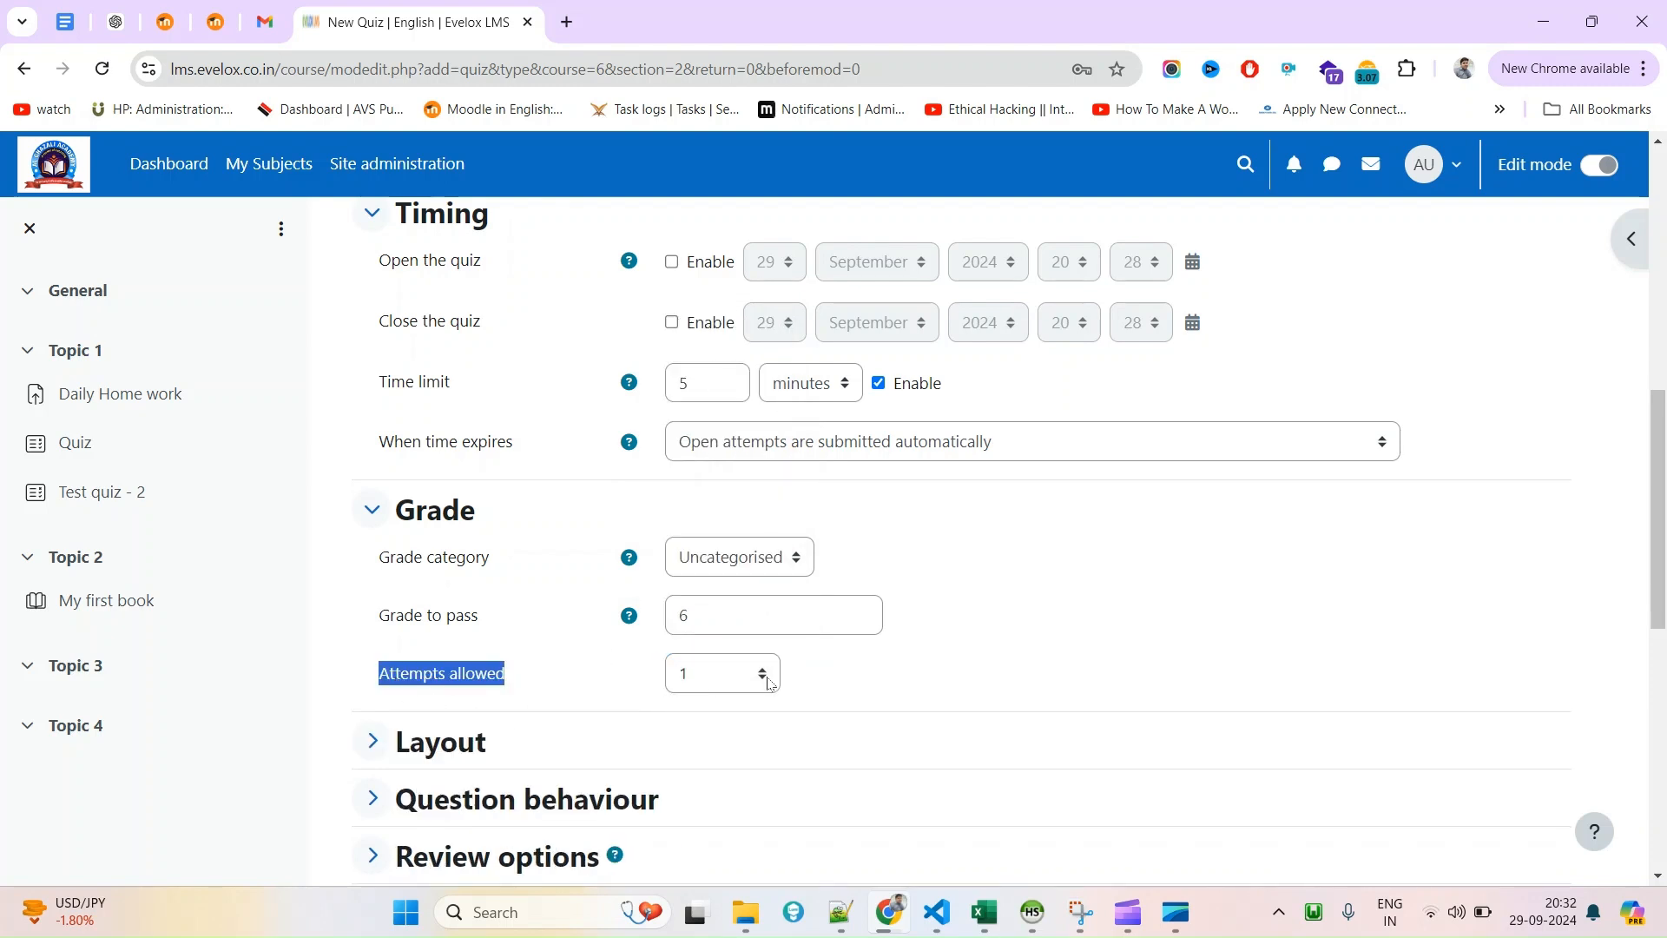
left_click(708, 671)
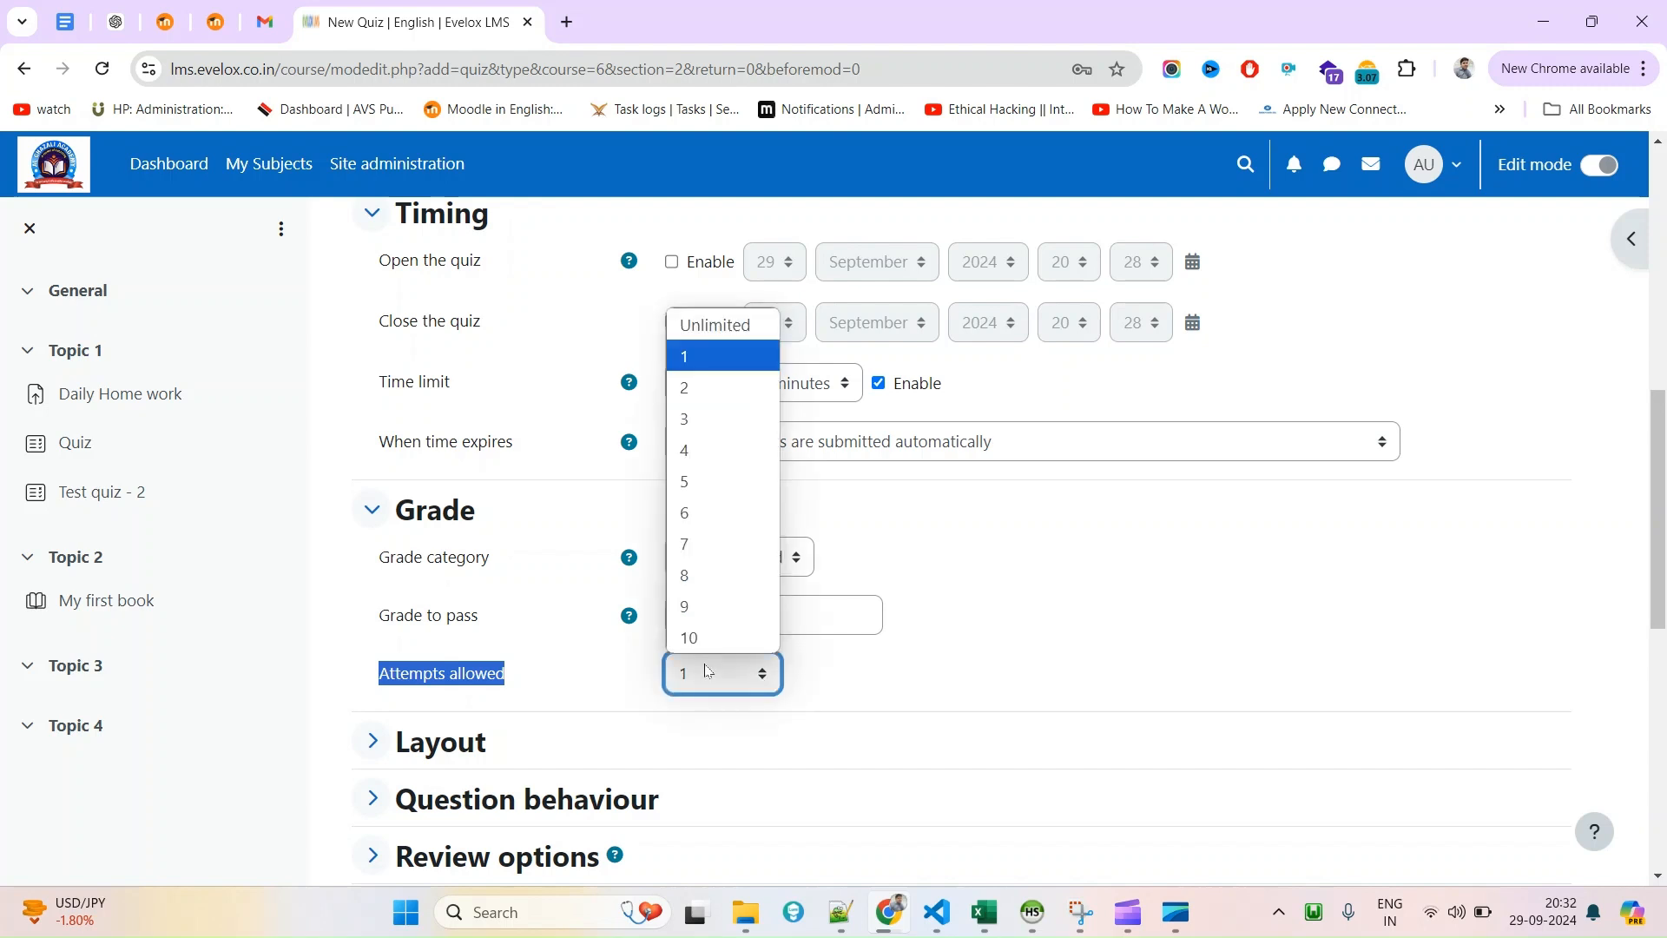
left_click(708, 356)
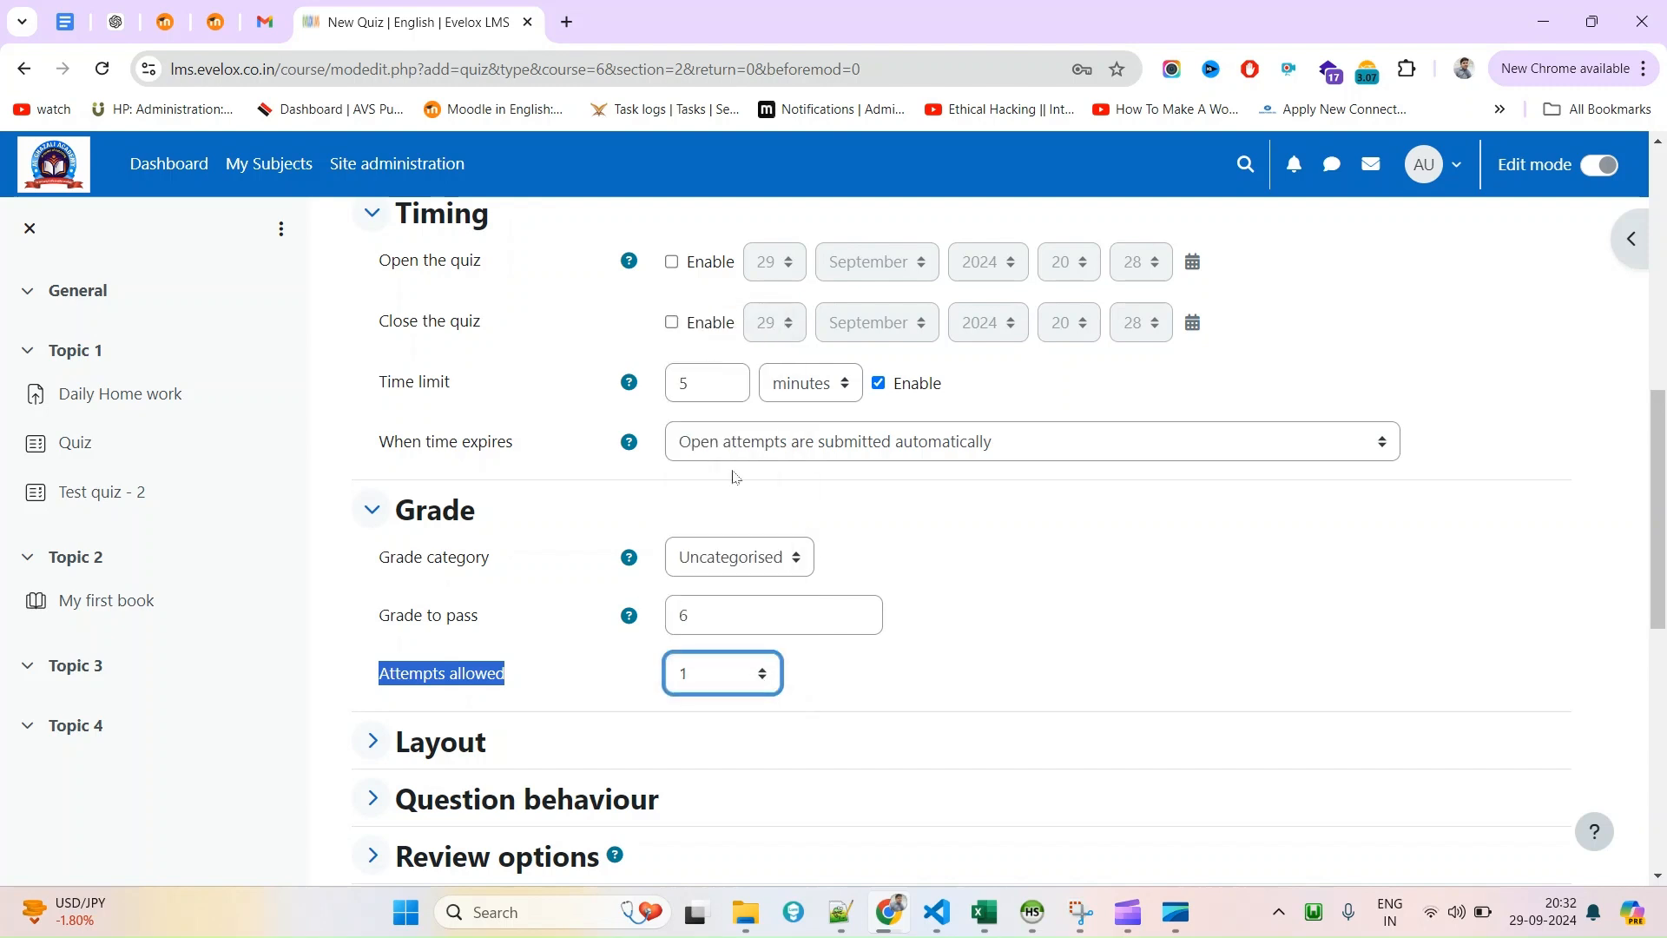
Set the attempts allowed to 2 and look over the quiz's other settings.
left_click(714, 688)
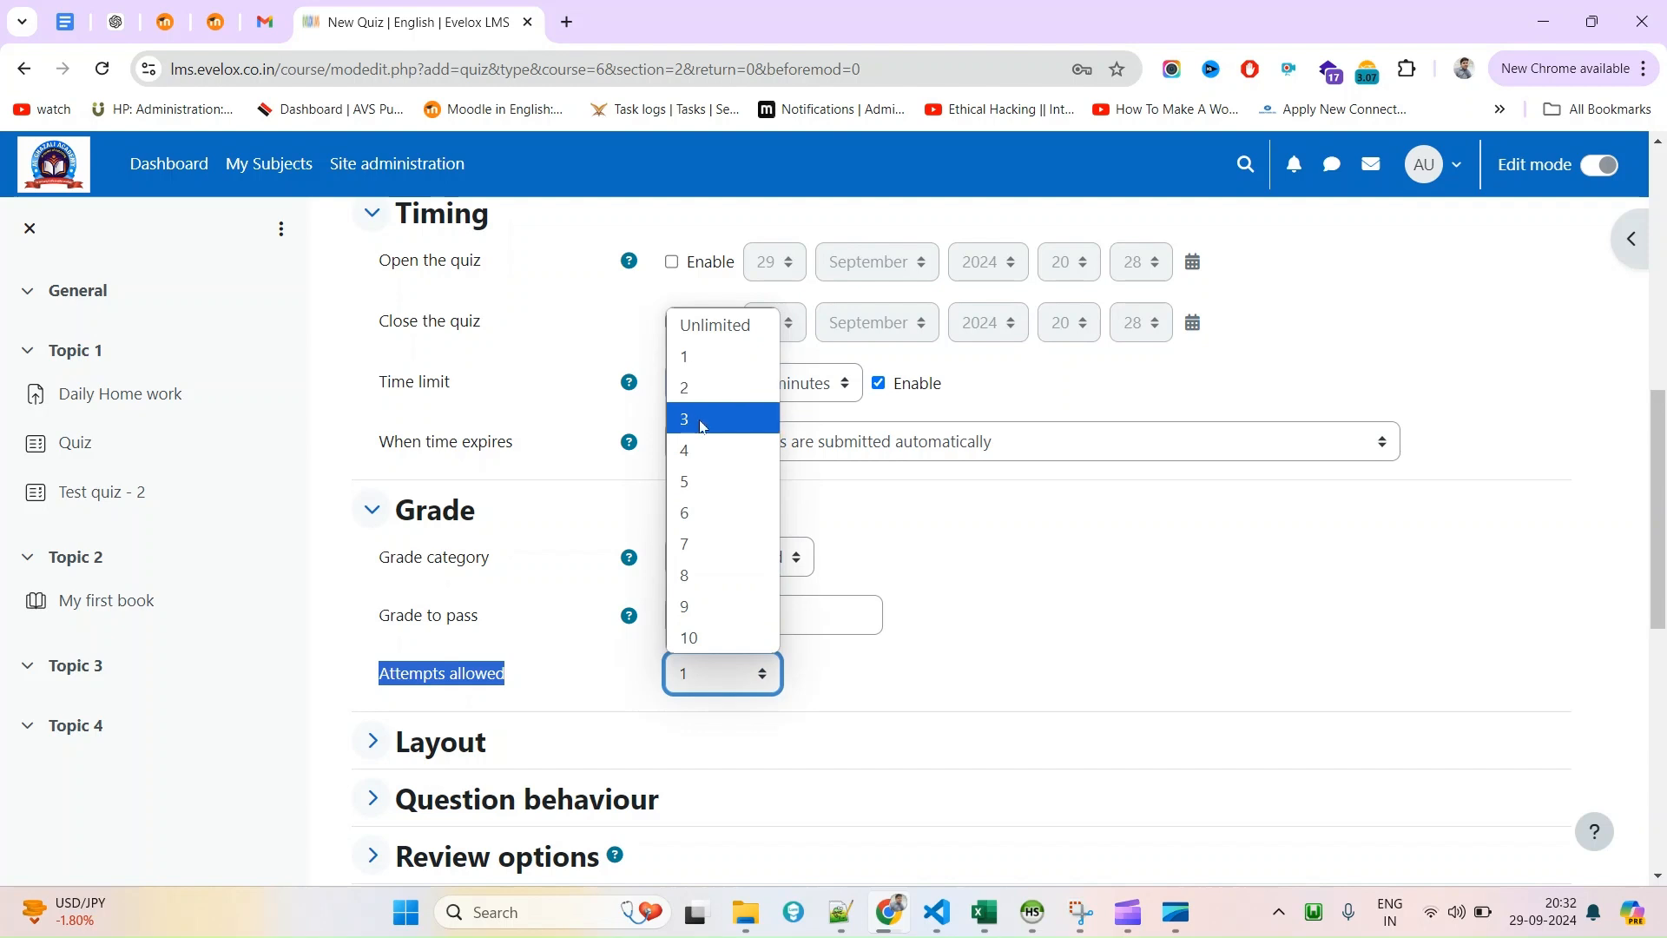
left_click(716, 387)
left_click(1111, 649)
scroll(860, 622, "up", 2)
scroll(841, 596, "up", 6)
scroll(841, 588, "down", 8)
scroll(838, 593, "down", 3)
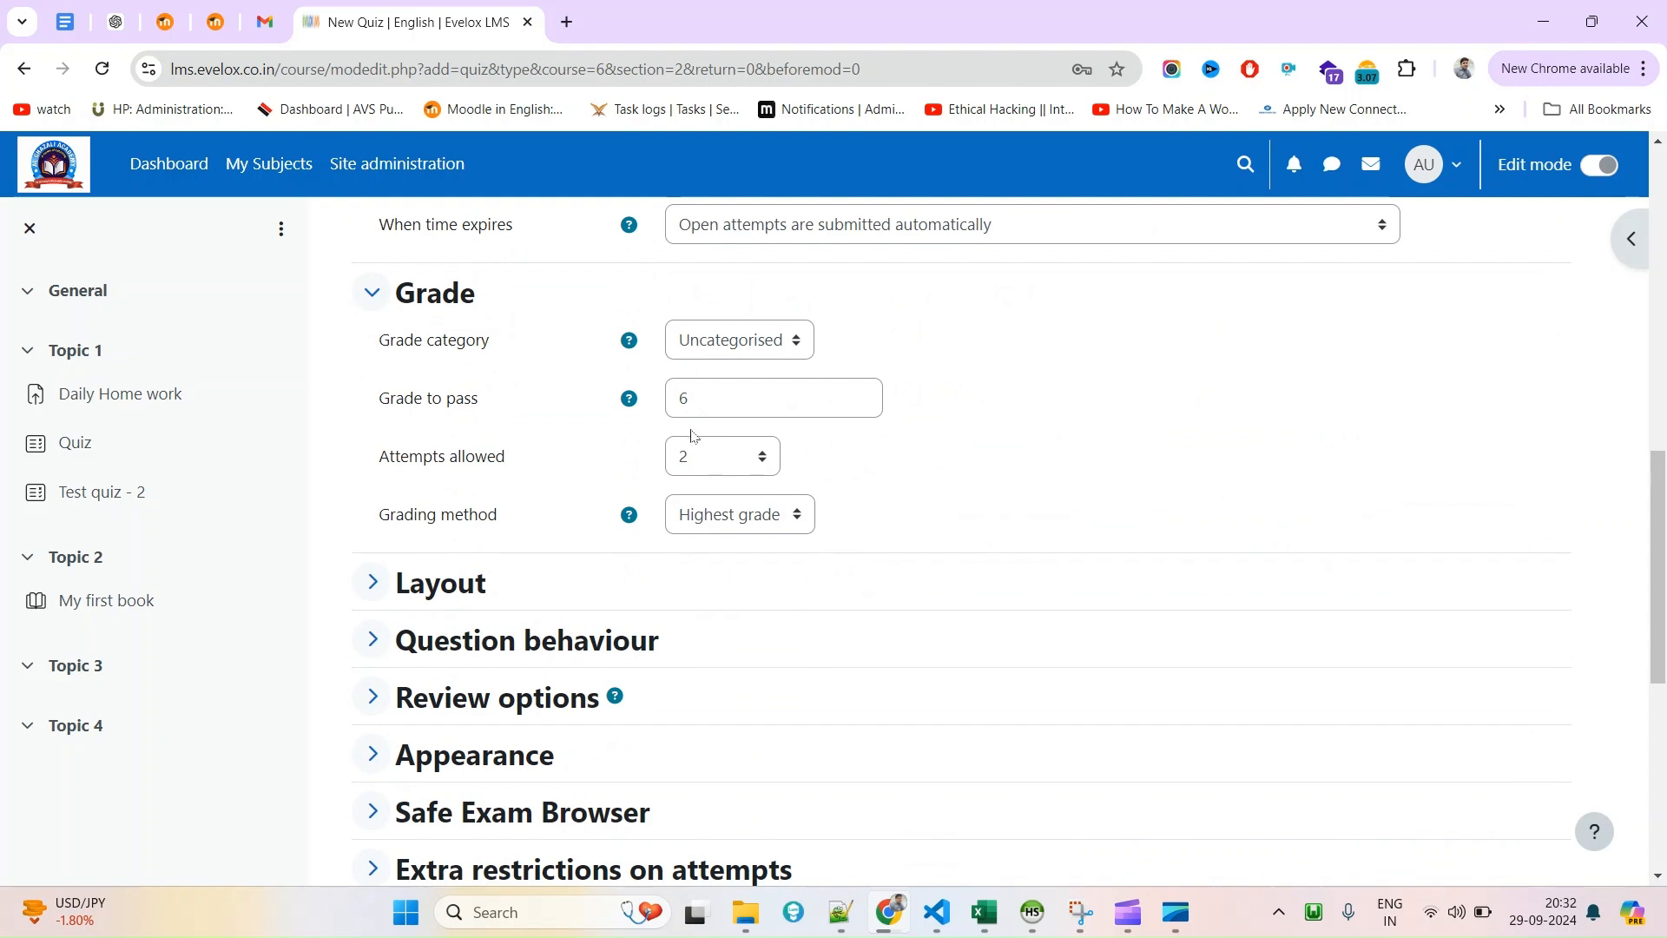
Check the grade to pass and the available grading methods alongside the attempts allowed.
double_click(732, 395)
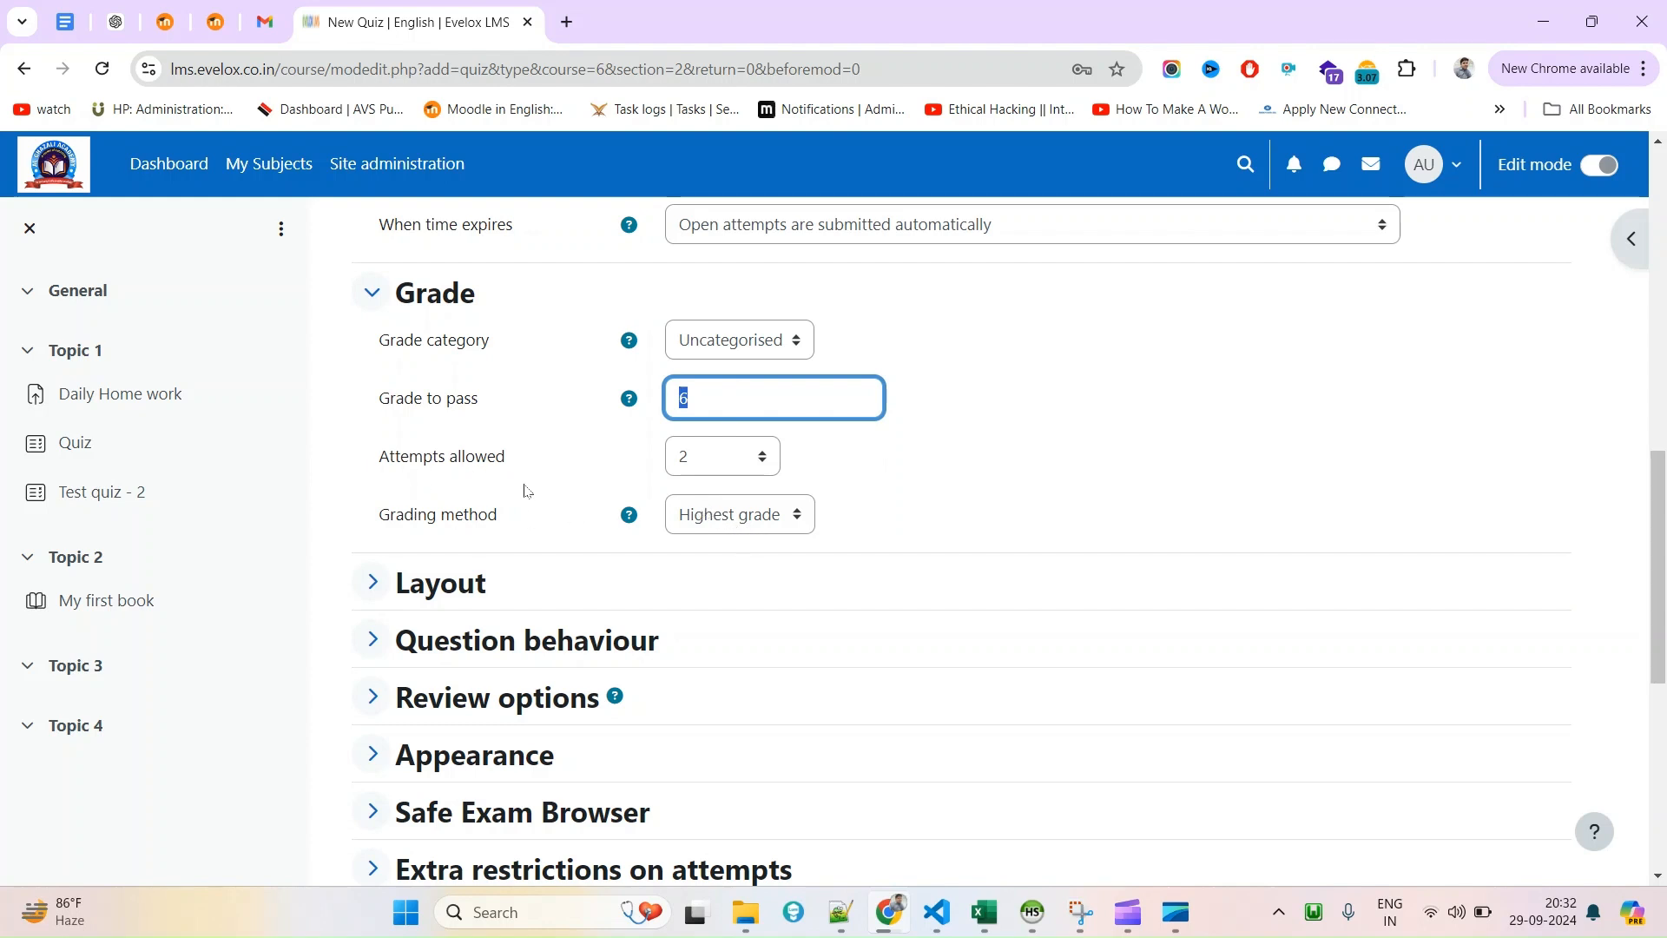
left_click(751, 520)
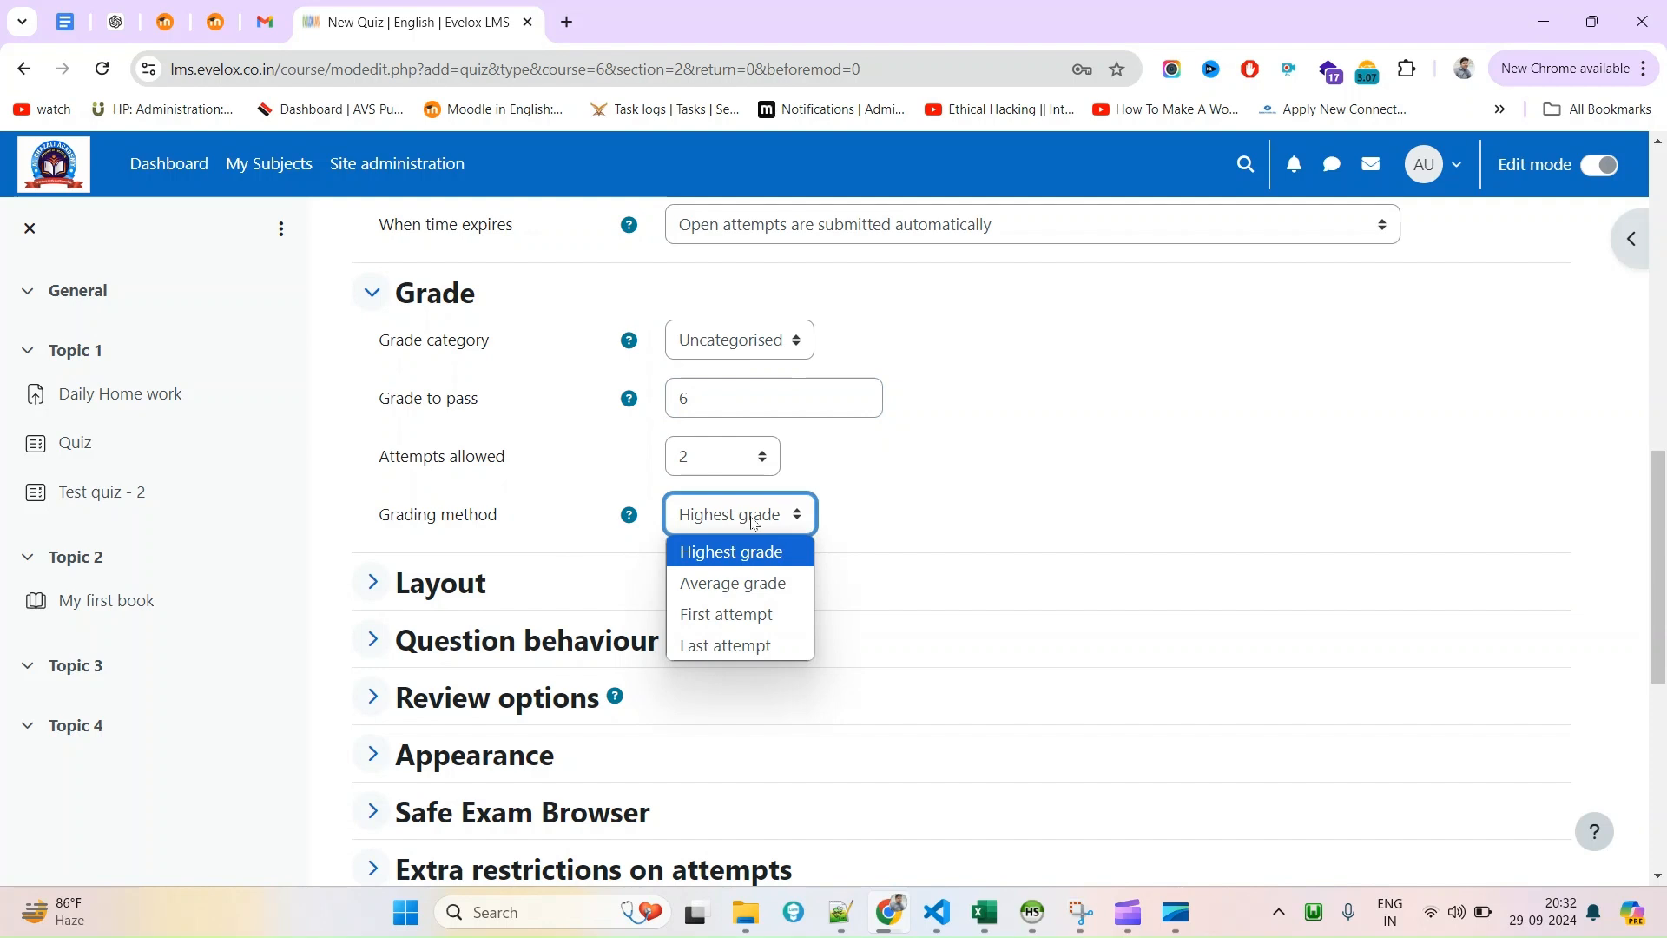
left_click(718, 458)
left_click(860, 484)
left_click(761, 525)
left_click(805, 469)
Raise the attempts allowed for the quiz to 3.
left_click(757, 459)
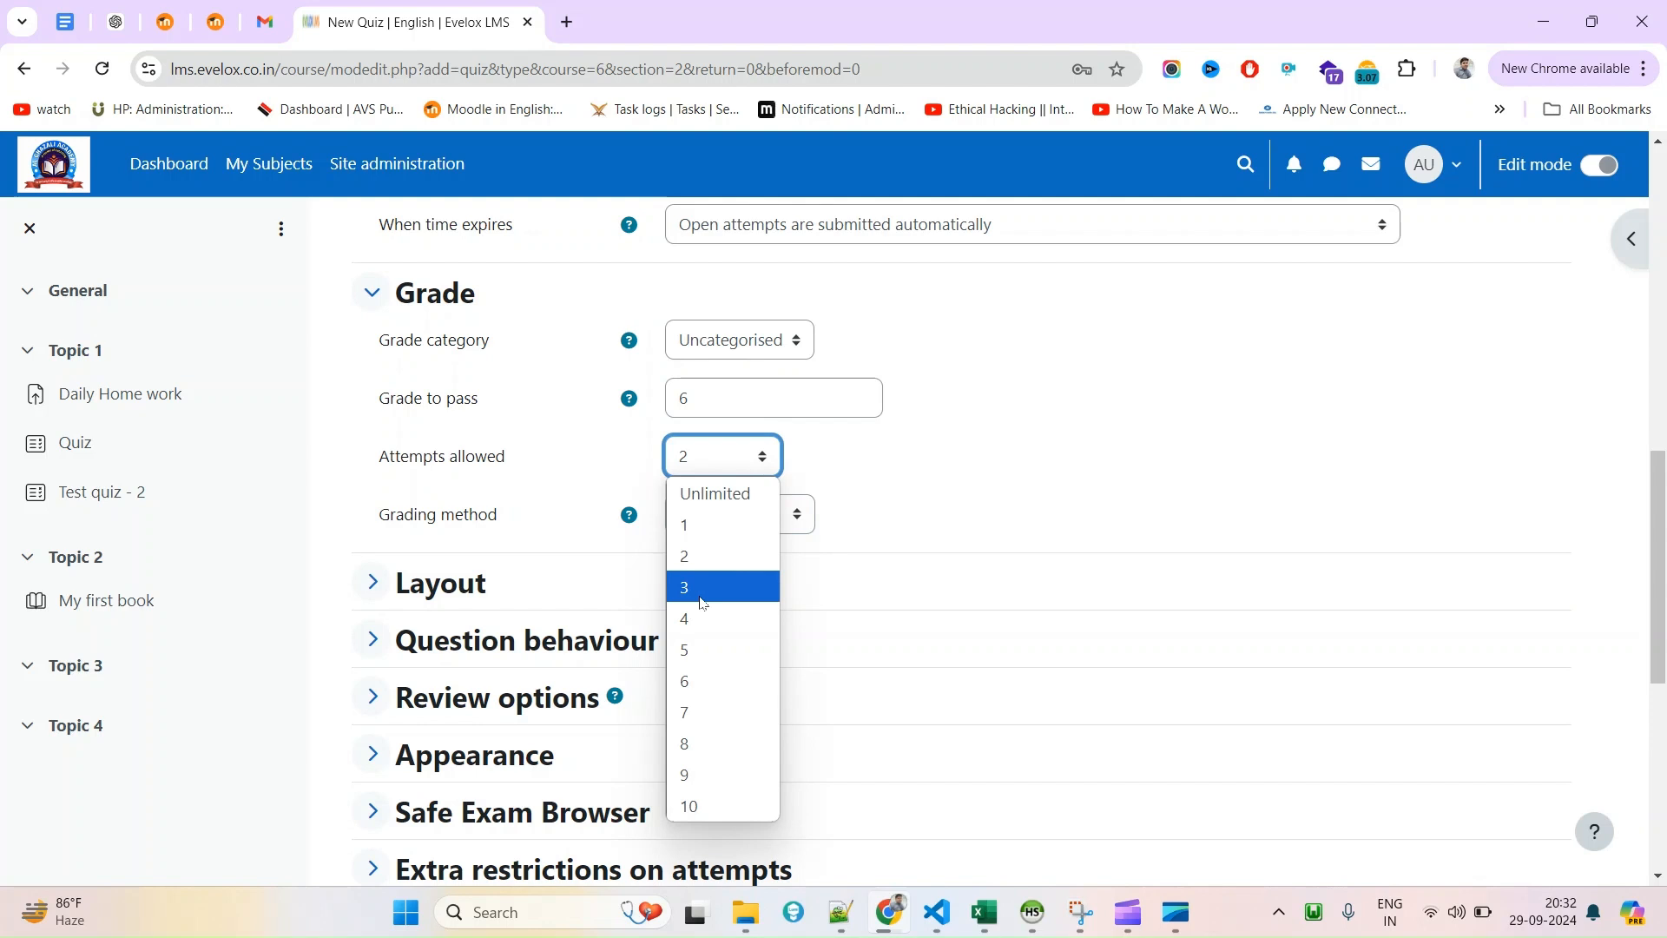
left_click(703, 588)
left_click(898, 456)
Review the grading methods, keep Highest grade, and set the attempts allowed to 2.
left_click(760, 521)
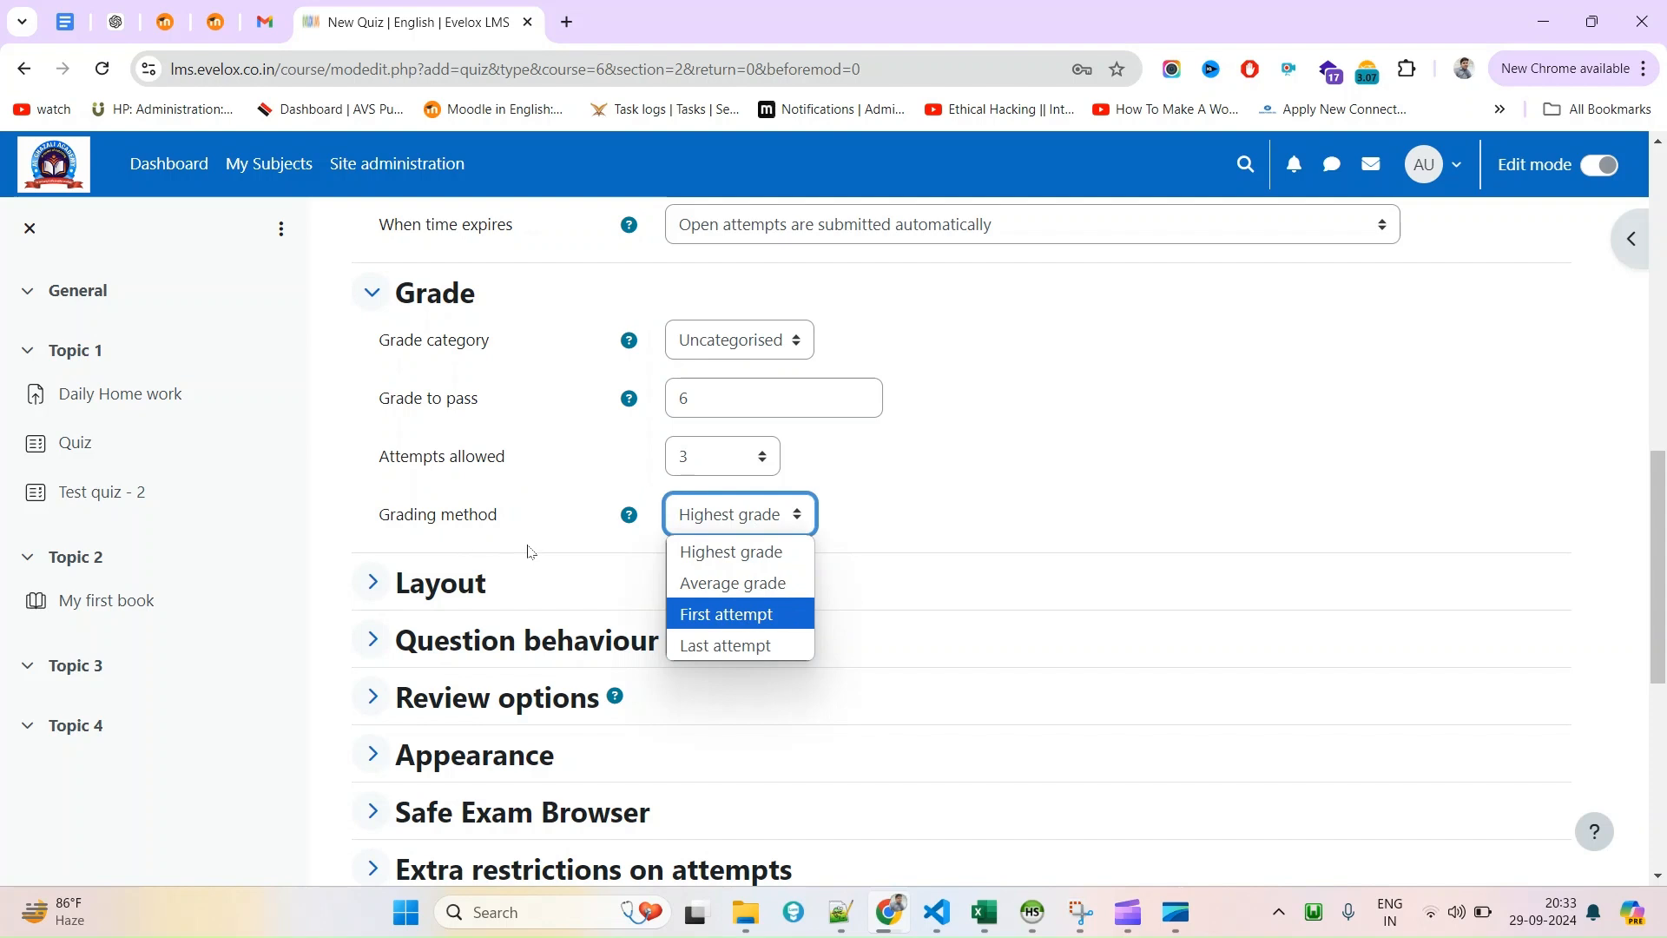
left_click(721, 569)
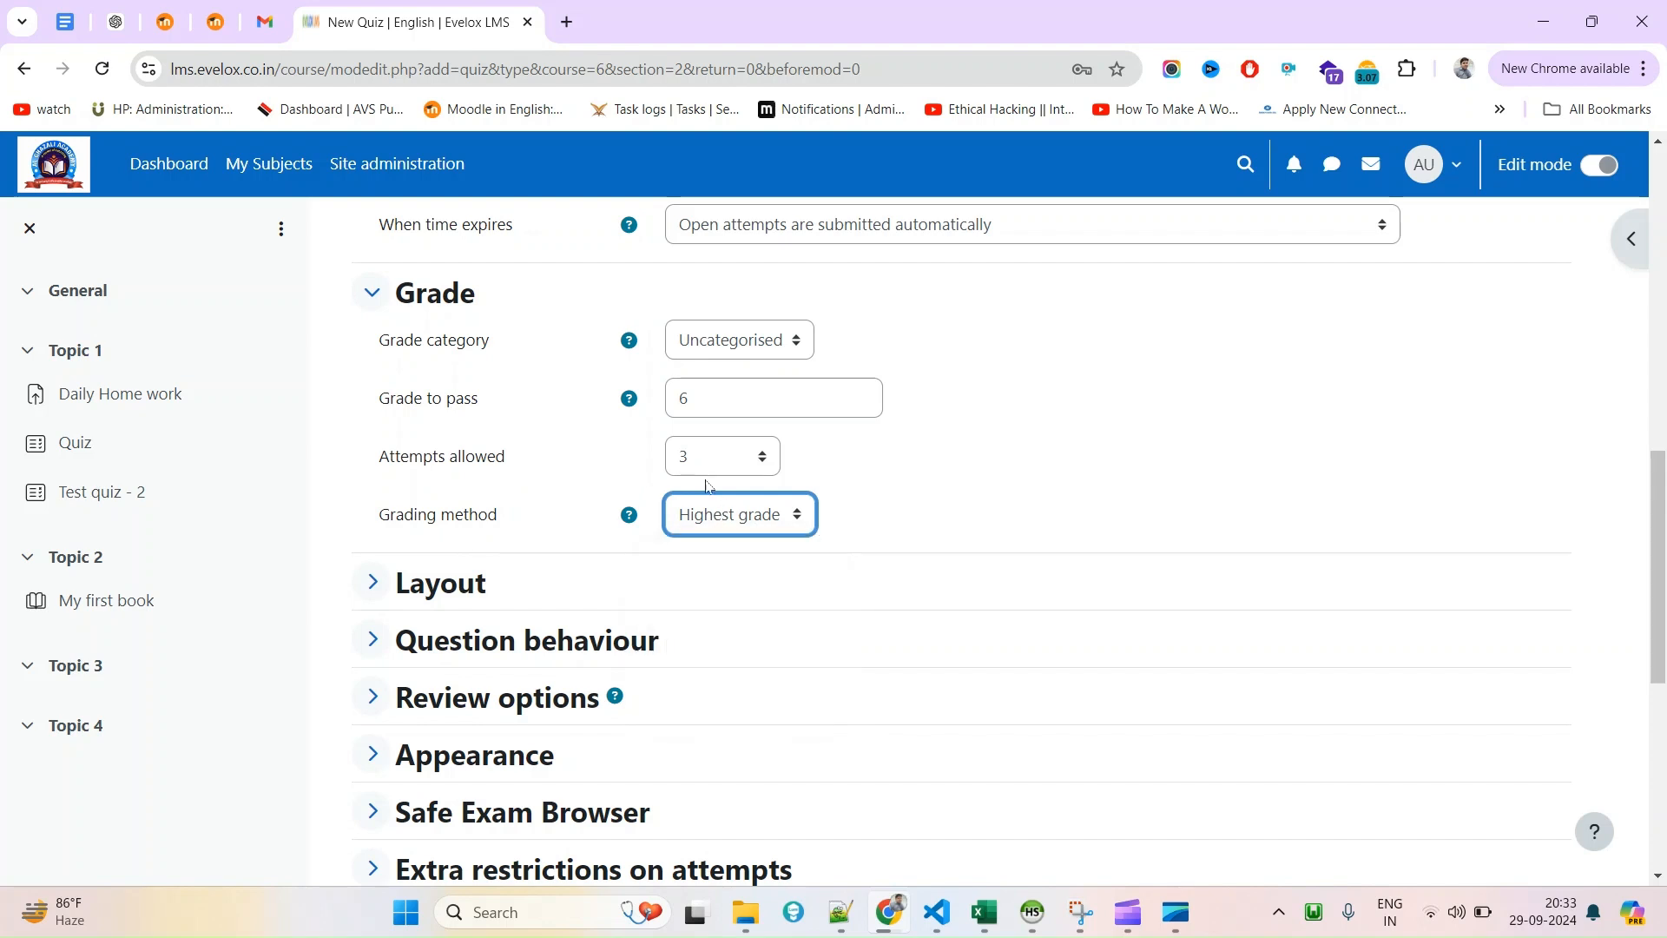
left_click(673, 528)
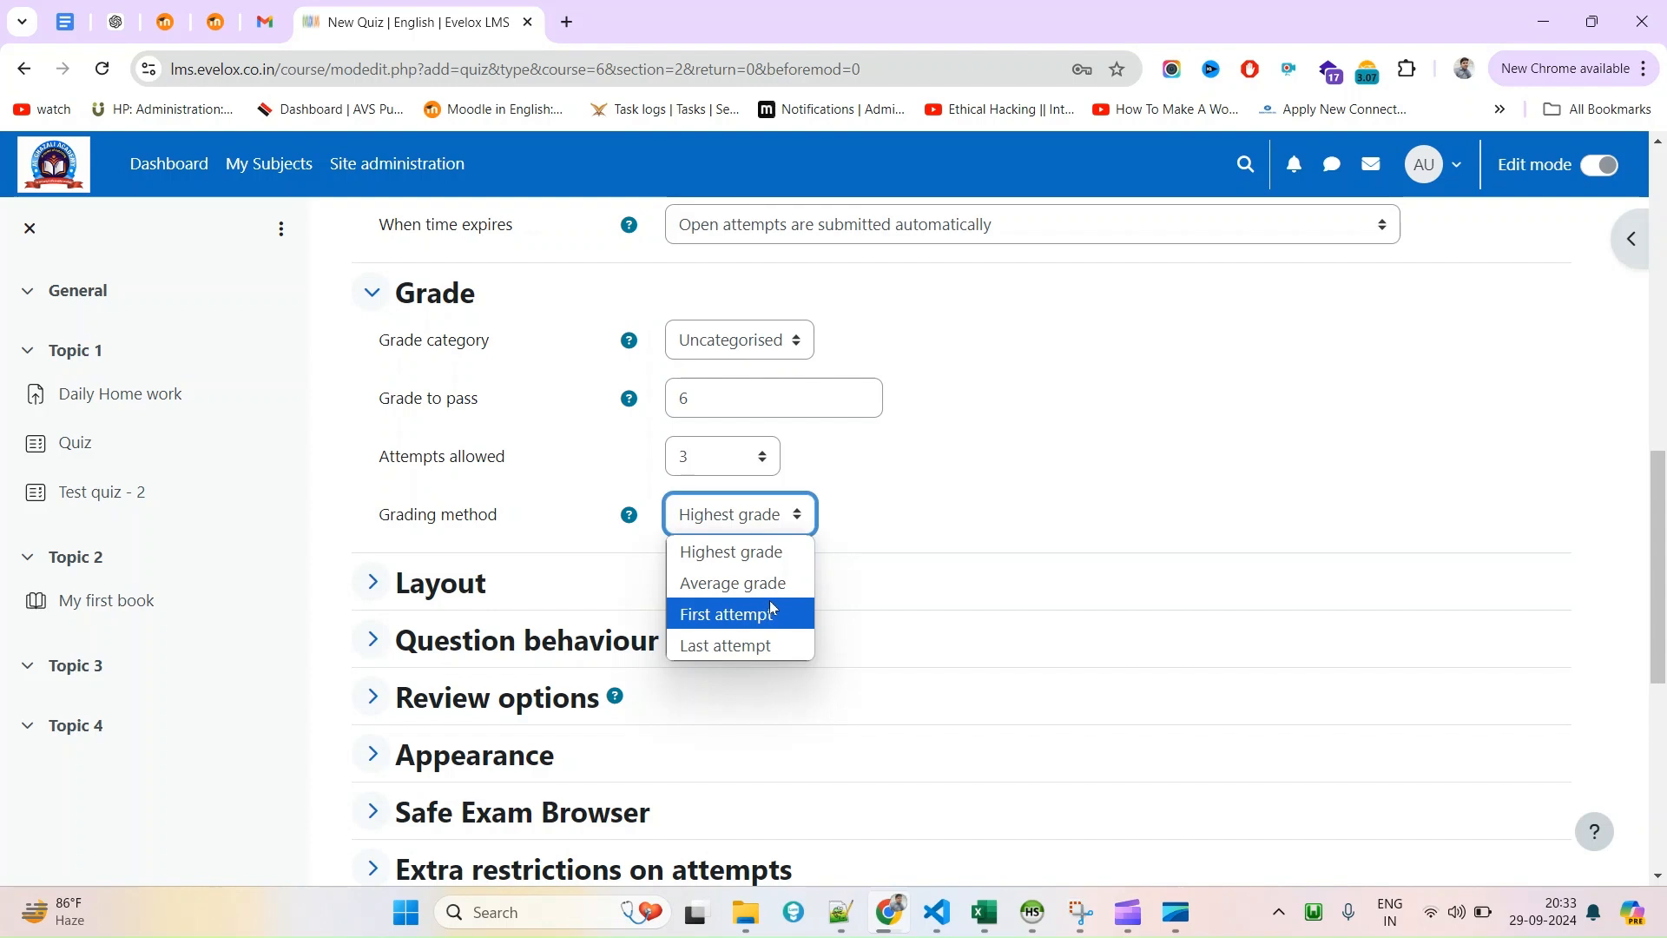
left_click(924, 508)
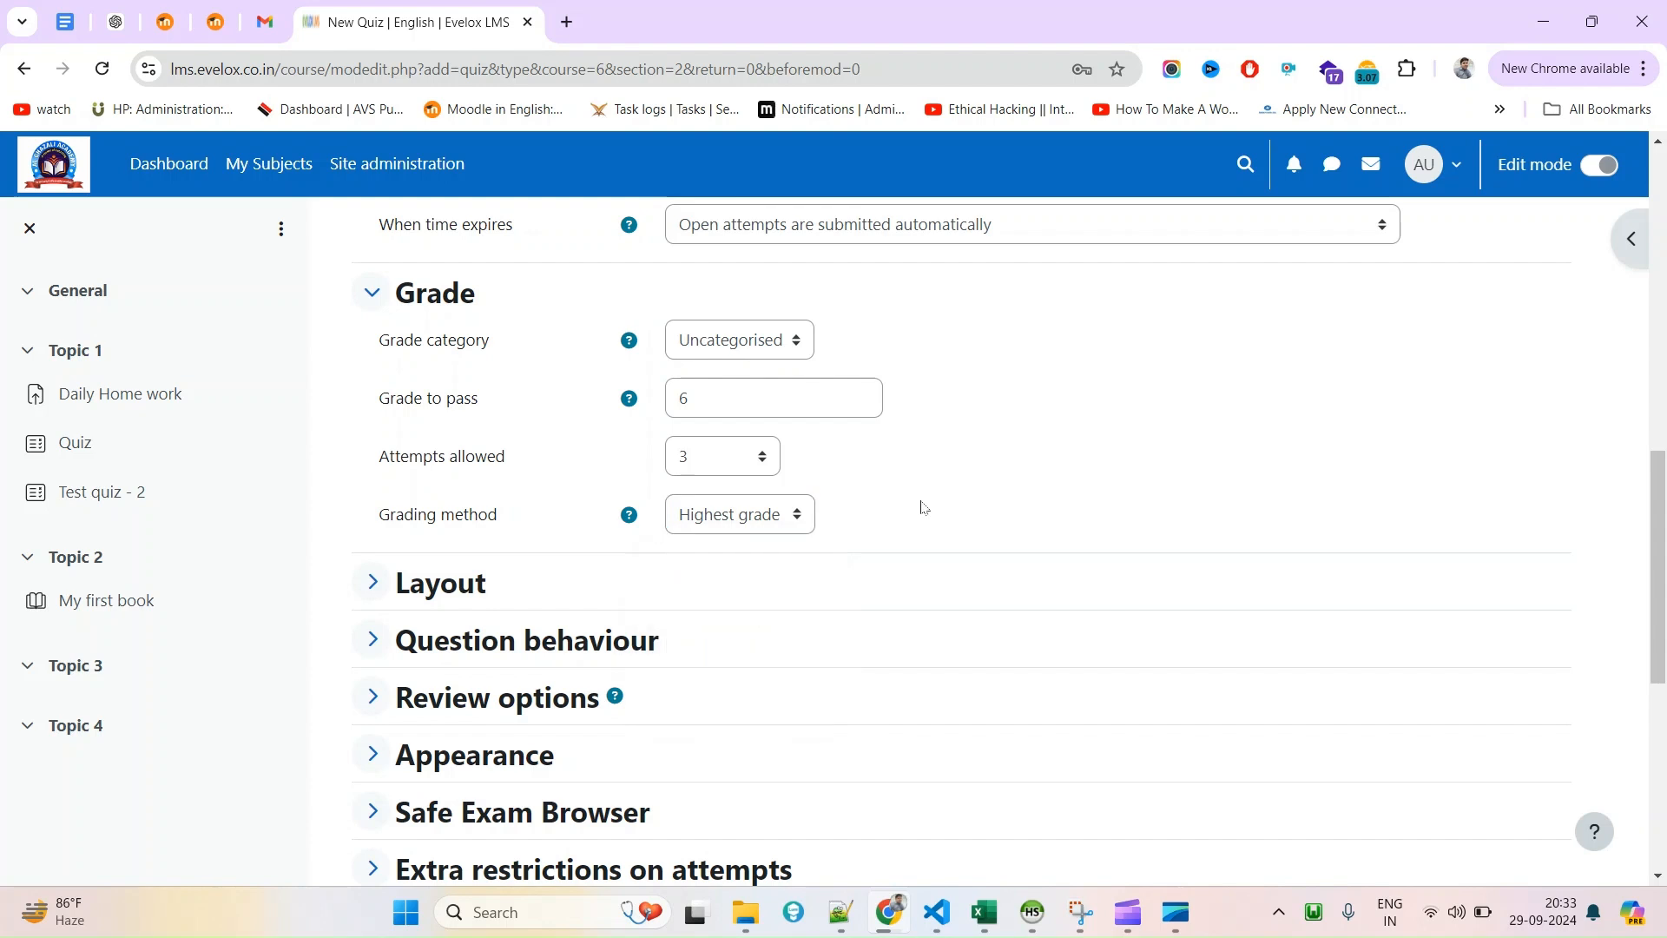
left_click(729, 468)
left_click(706, 555)
Expand the Layout settings, including the additional option for the navigation method.
scroll(608, 508, "down", 1)
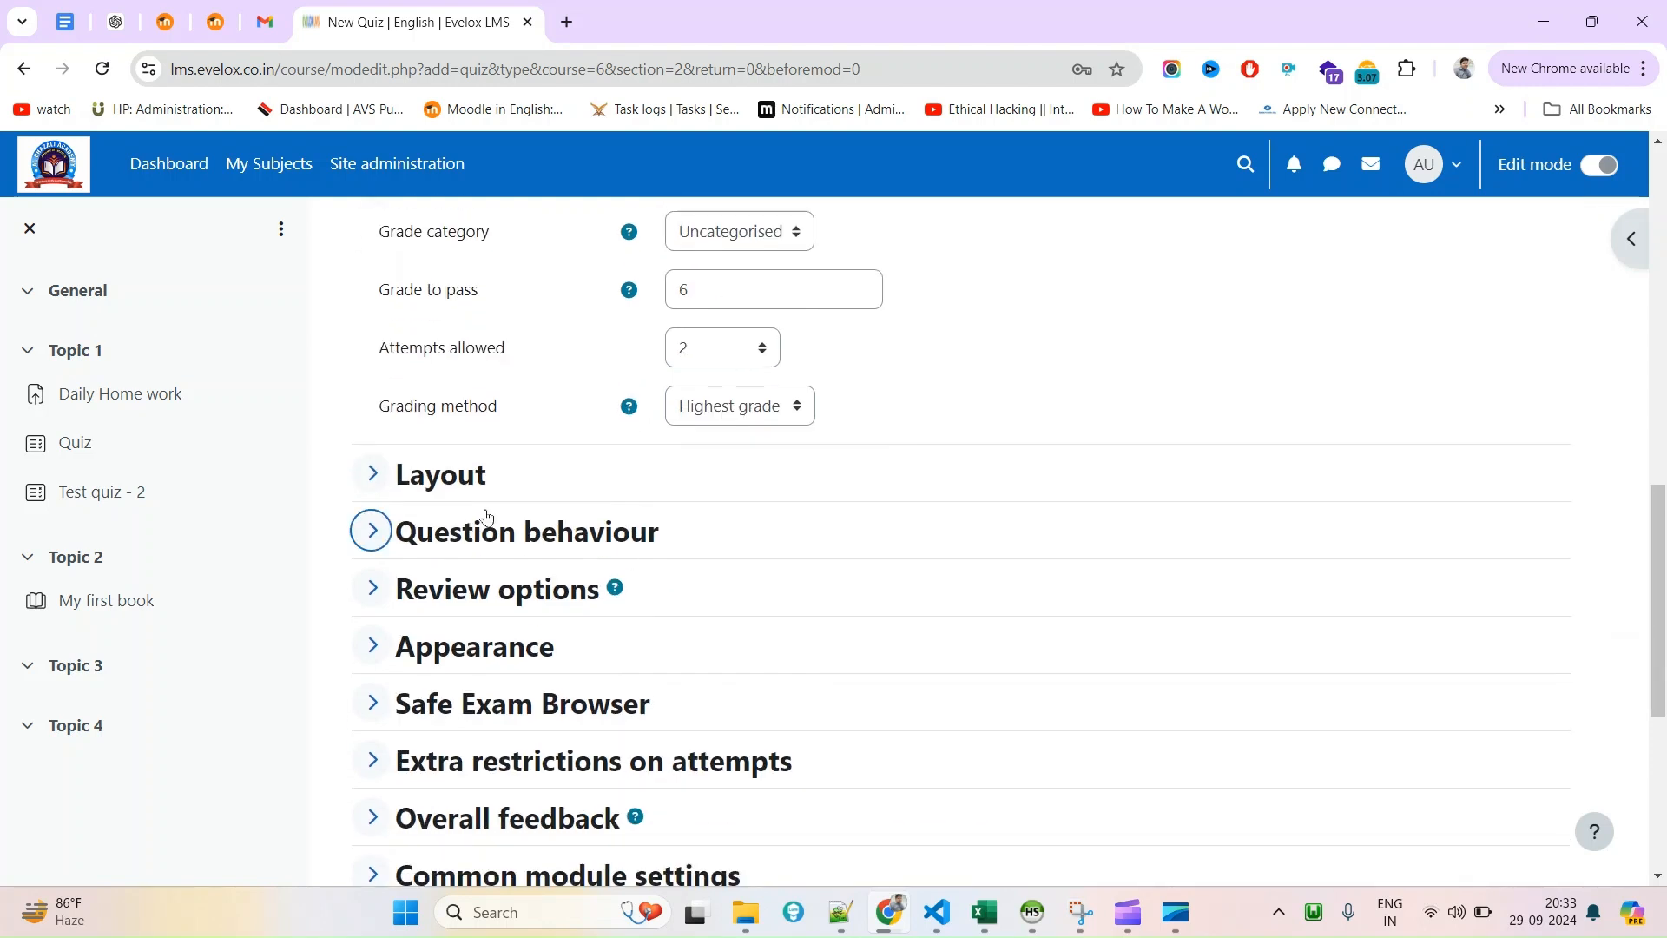
left_click(458, 491)
left_click(426, 573)
scroll(717, 585, "down", 1)
Set the quiz layout to start a new page every 2 questions.
left_click(800, 415)
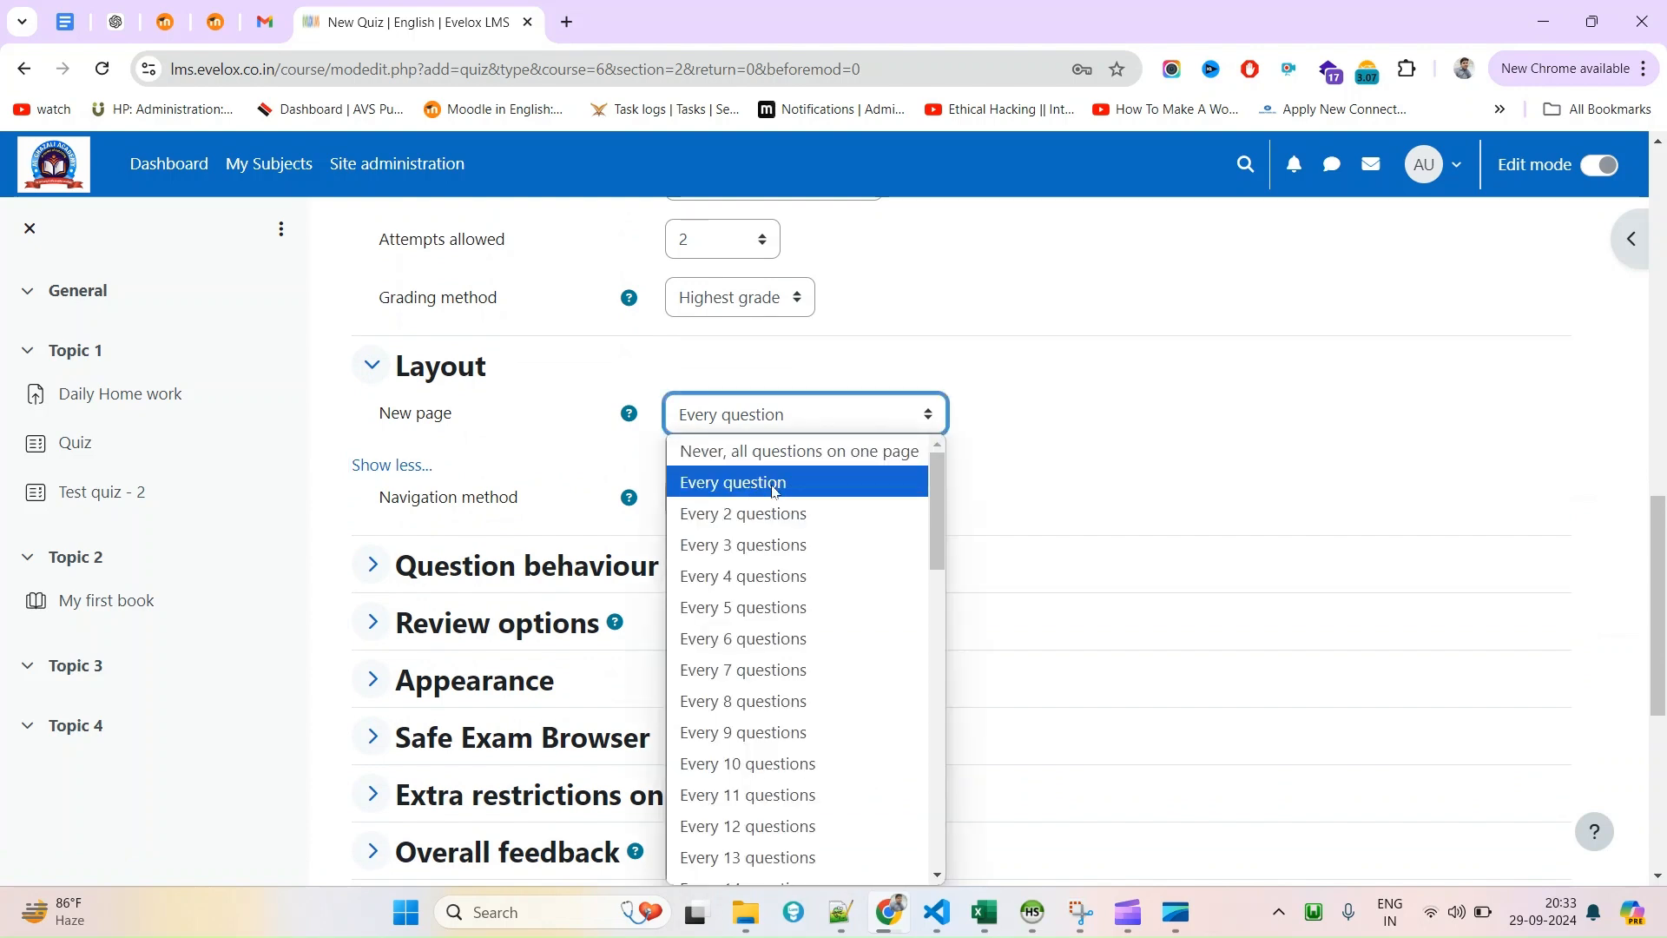
left_click_drag(378, 413, 471, 415)
left_click(754, 432)
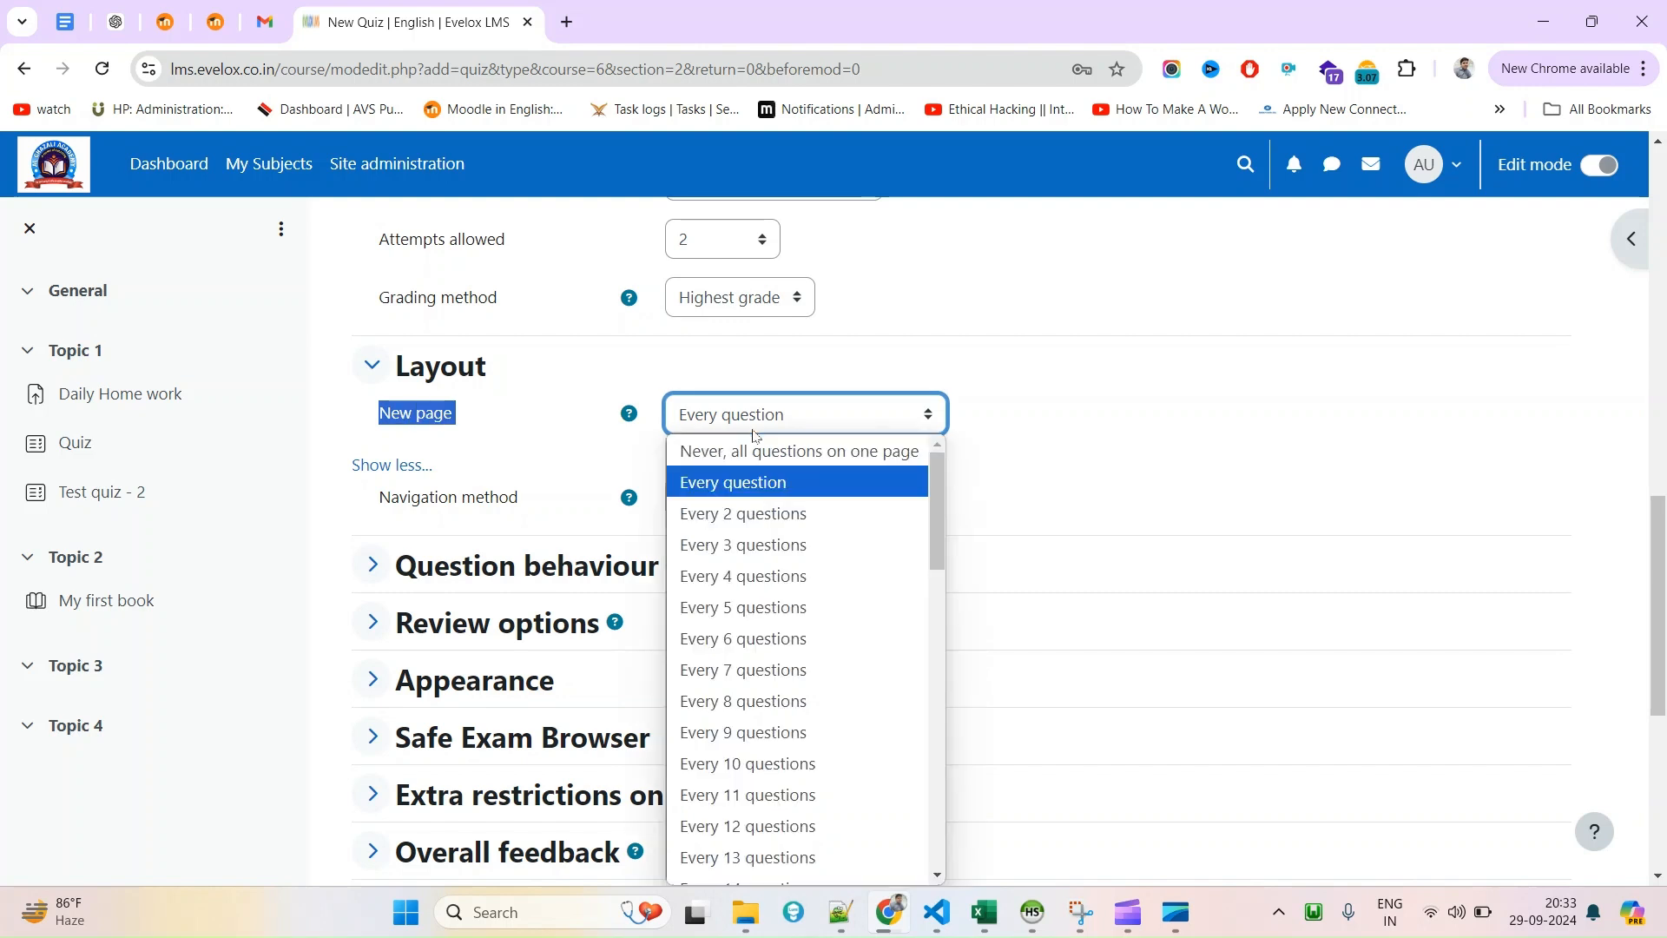
left_click(729, 516)
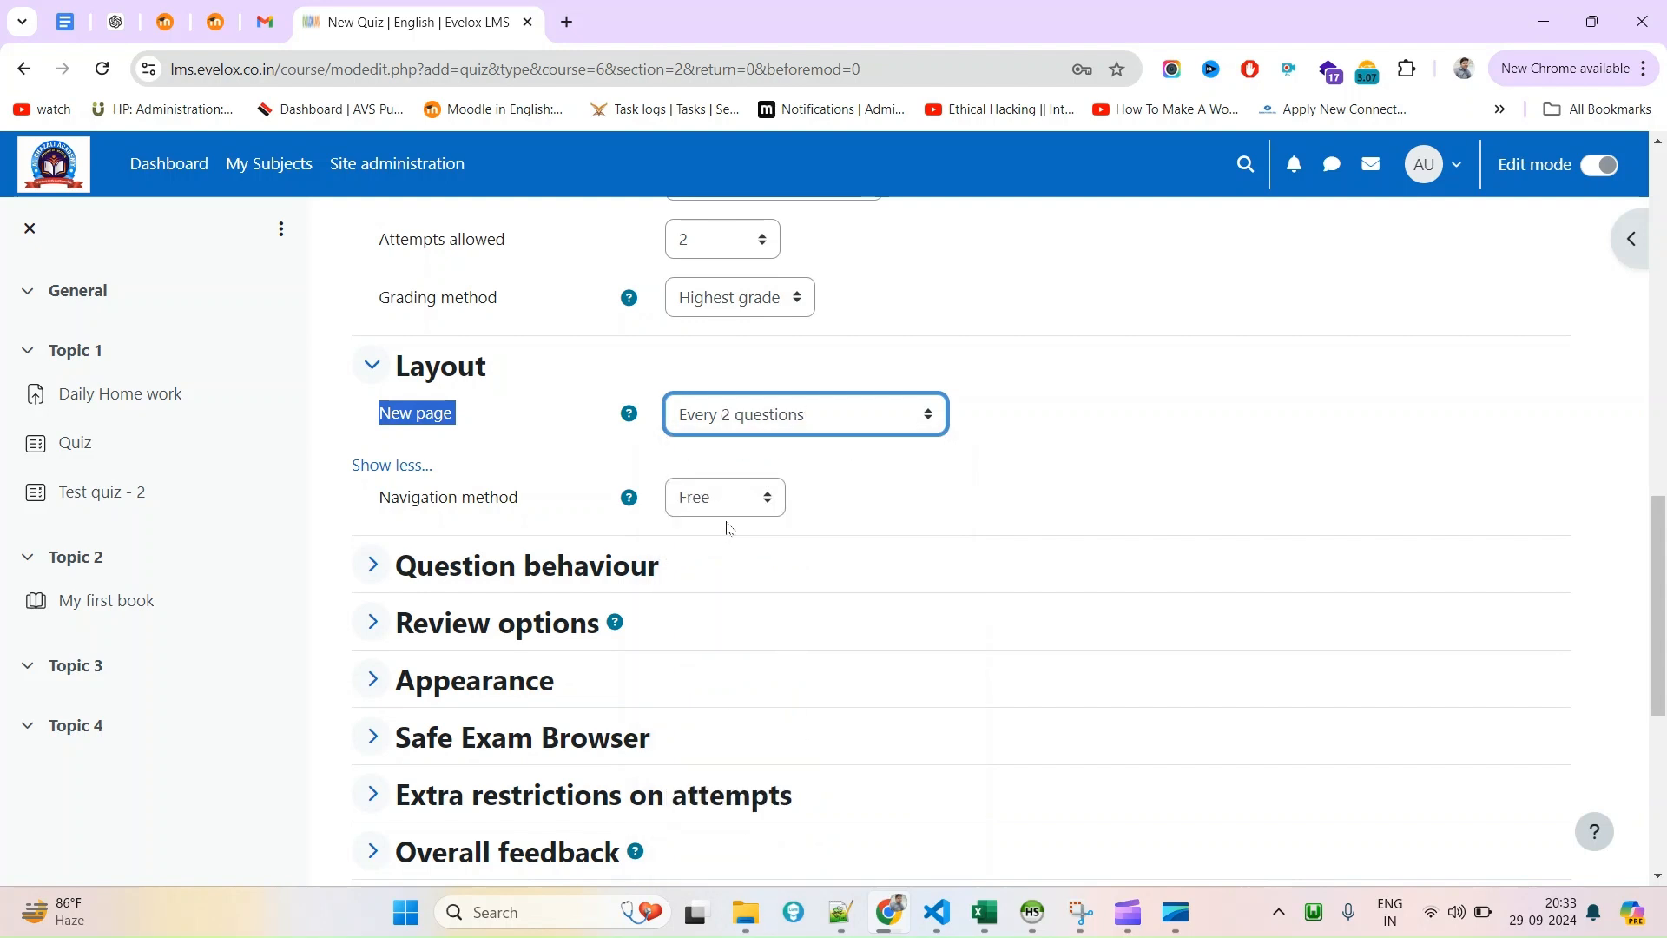
Examine the full range of new page options for the quiz layout.
left_click(770, 438)
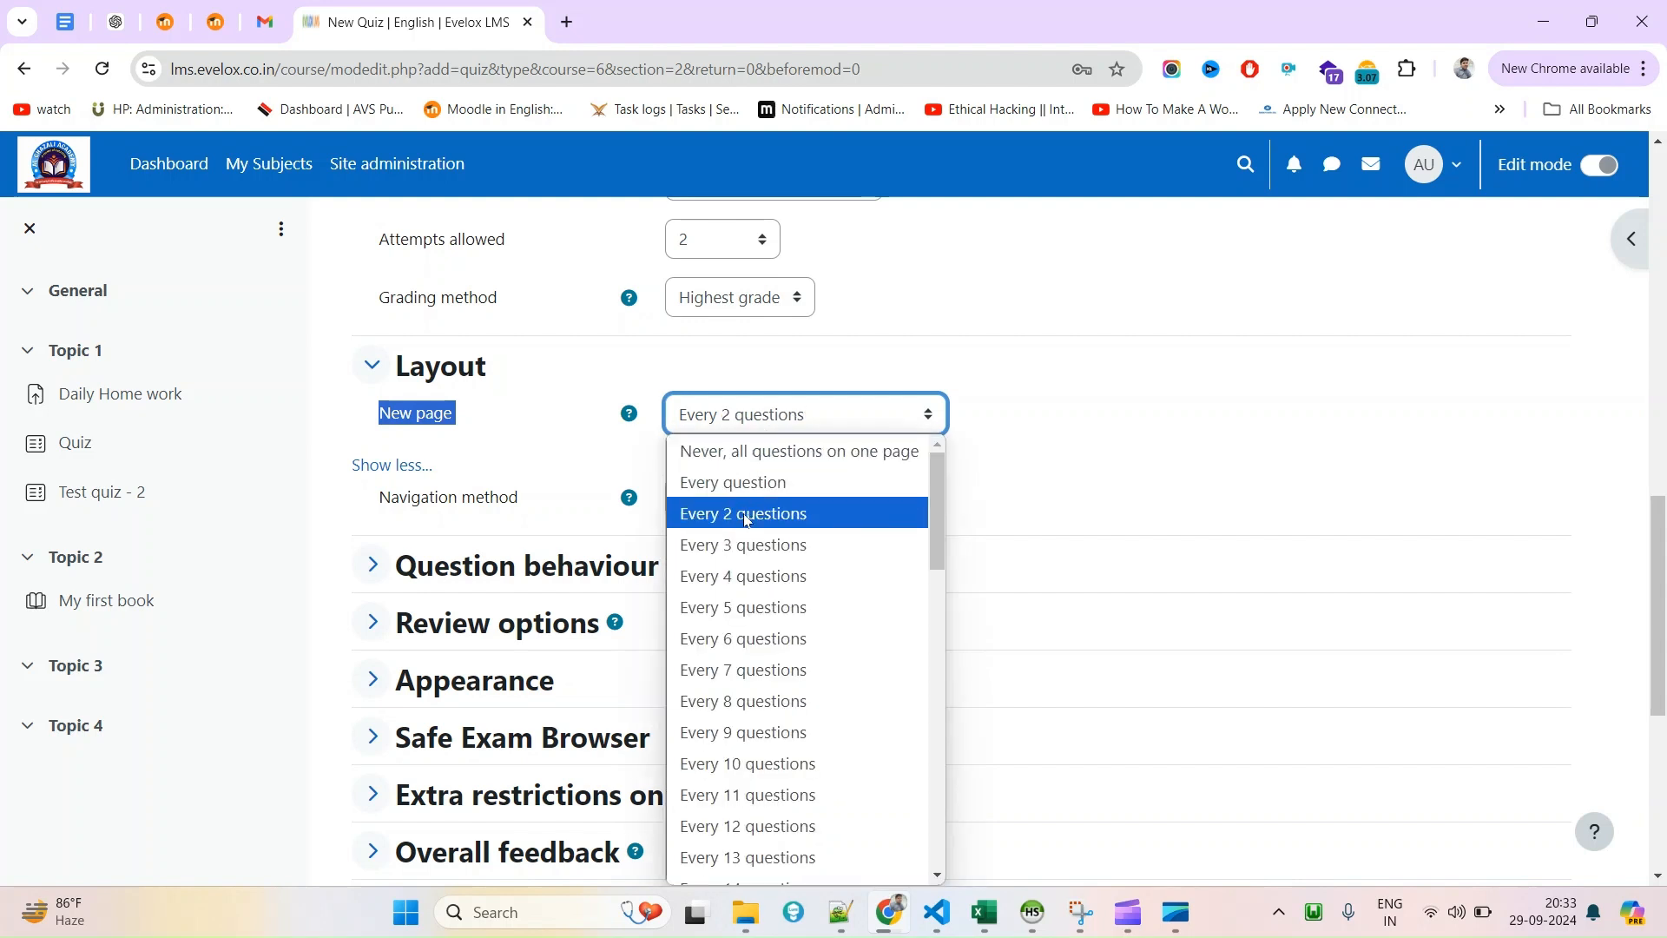
scroll(745, 651, "down", 10)
scroll(742, 667, "up", 6)
scroll(773, 565, "up", 6)
scroll(825, 607, "down", 12)
scroll(845, 721, "up", 12)
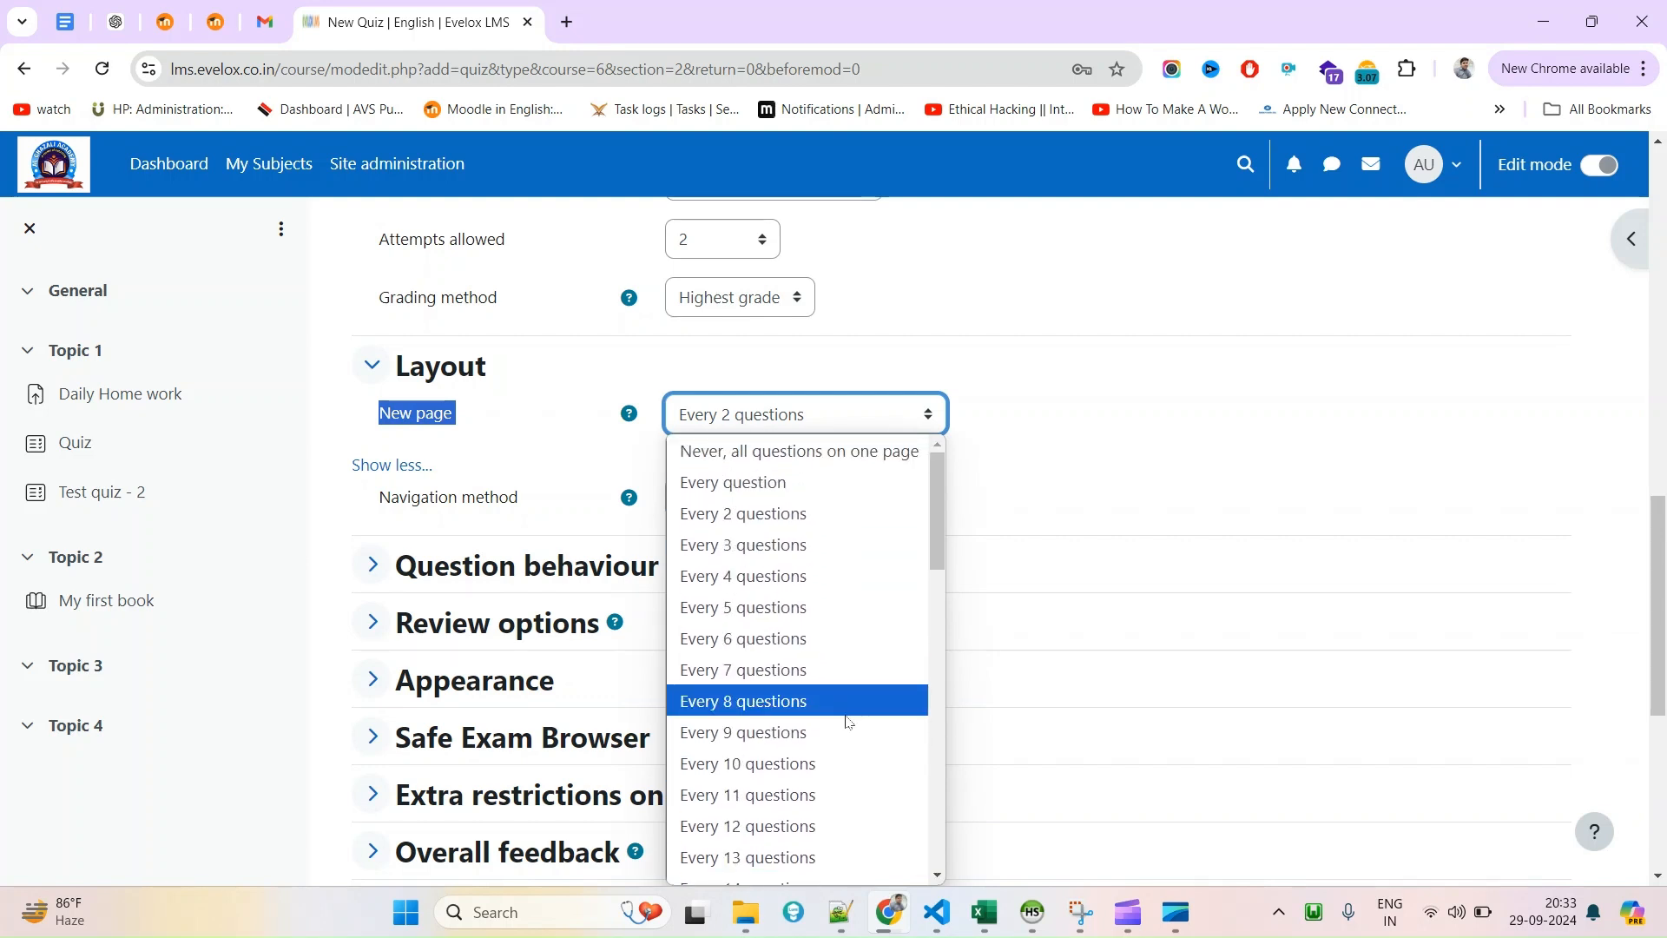
scroll(845, 633, "down", 12)
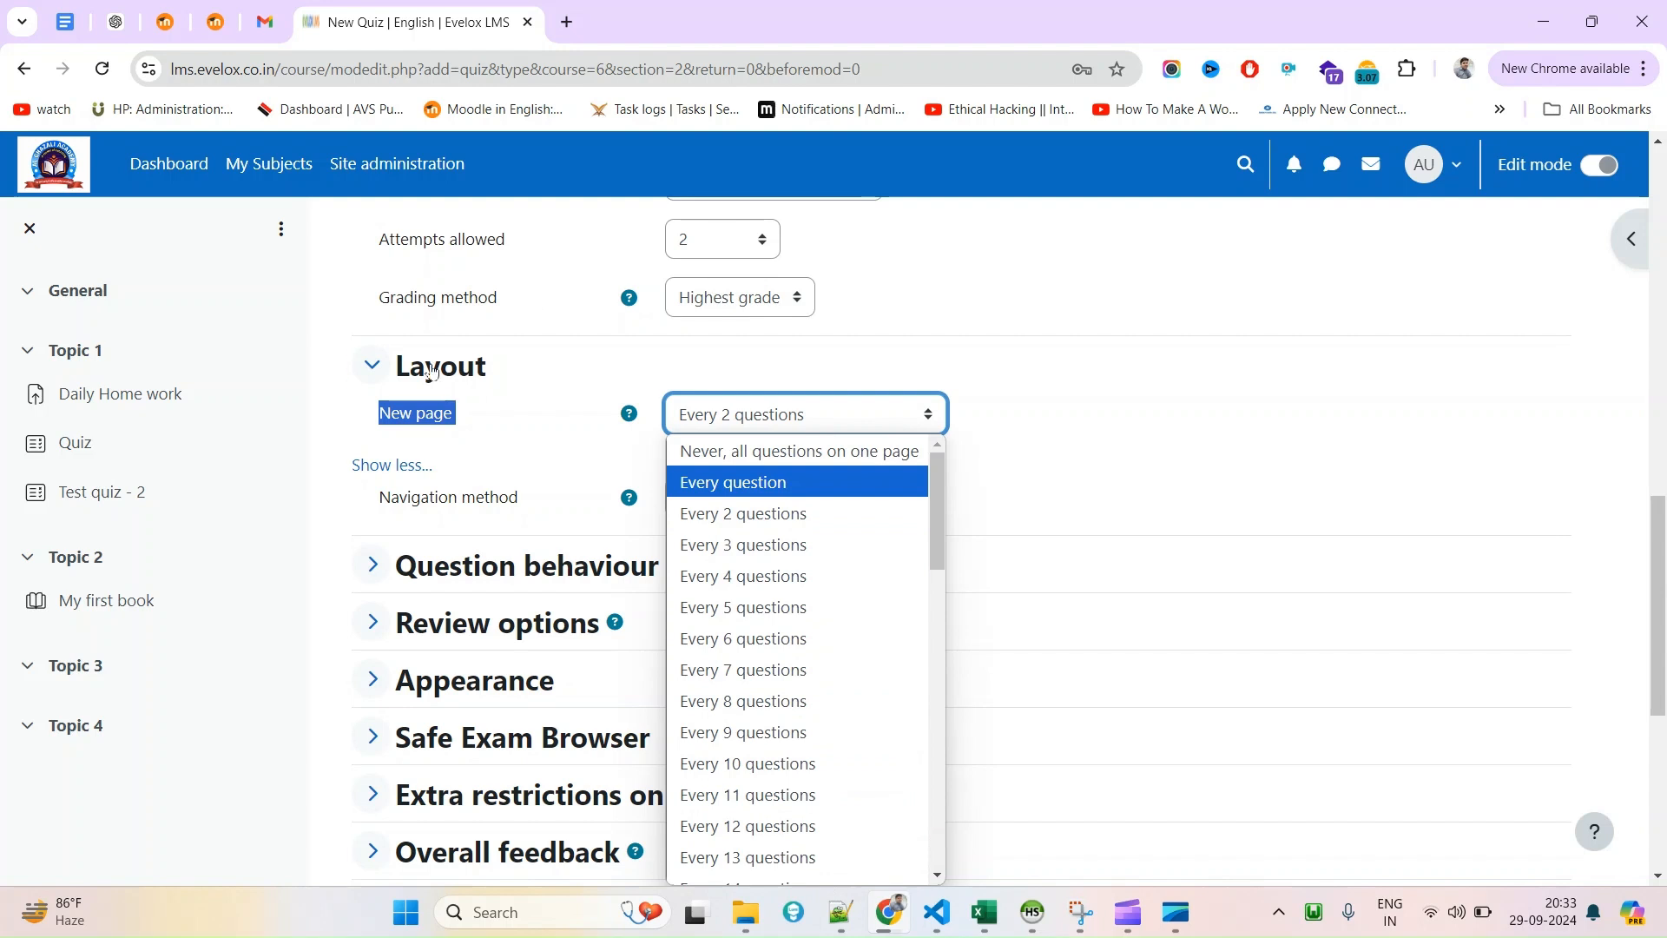
Set the quiz layout to start a new page for every question.
left_click(416, 437)
triple_click(424, 418)
left_click(712, 425)
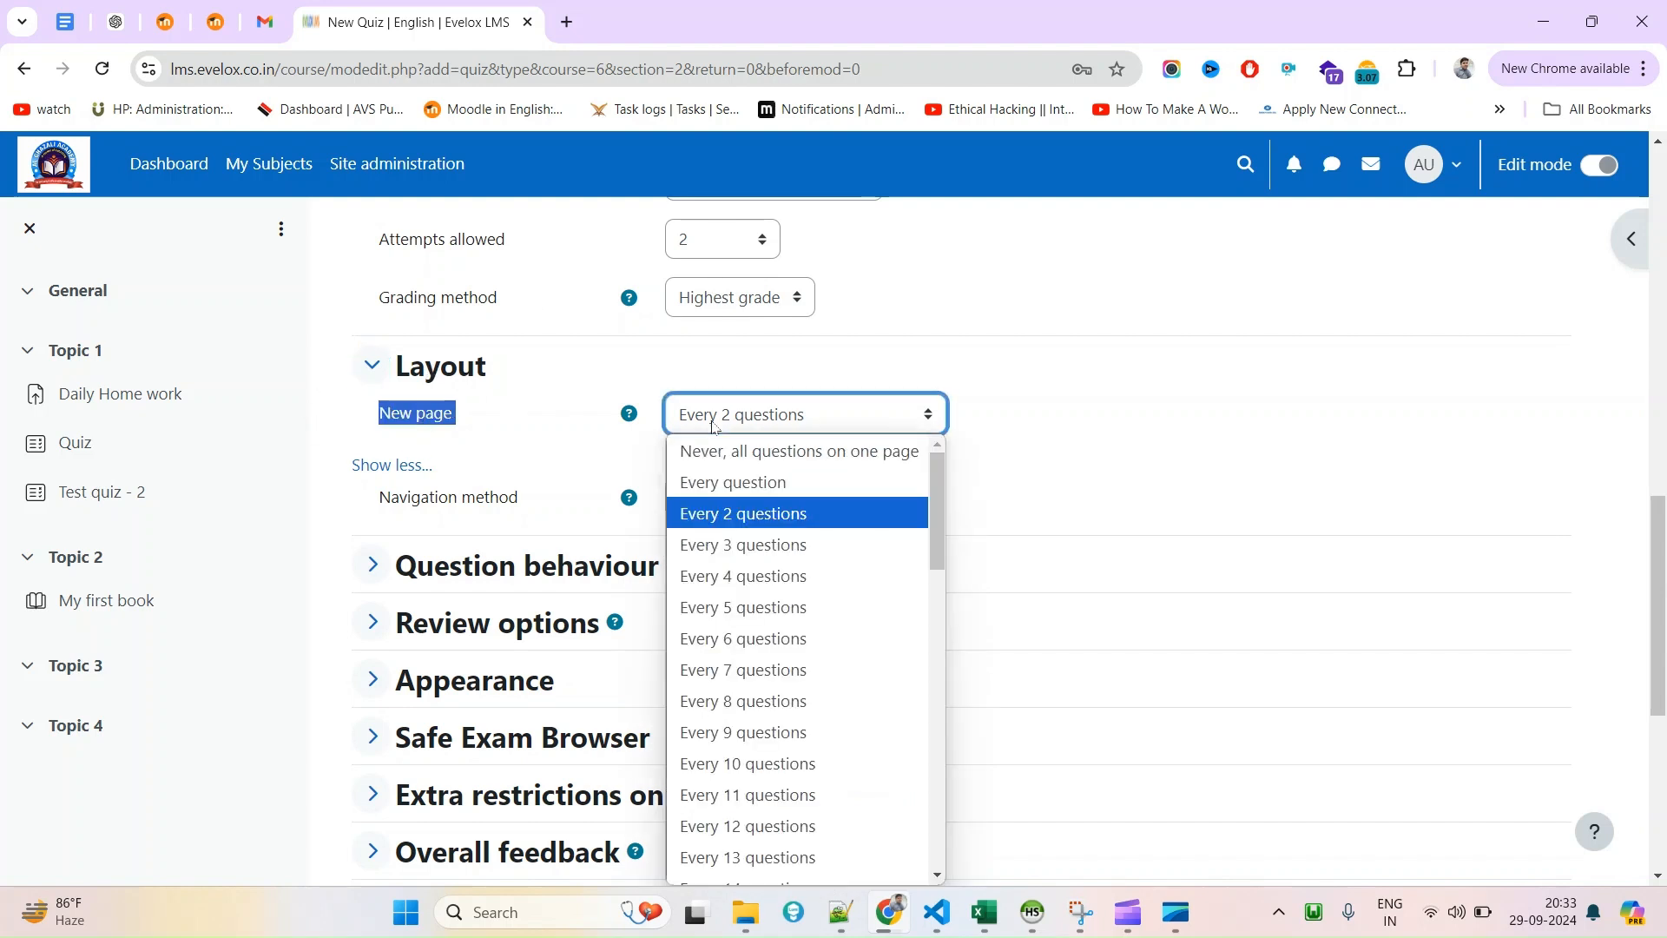
left_click(728, 484)
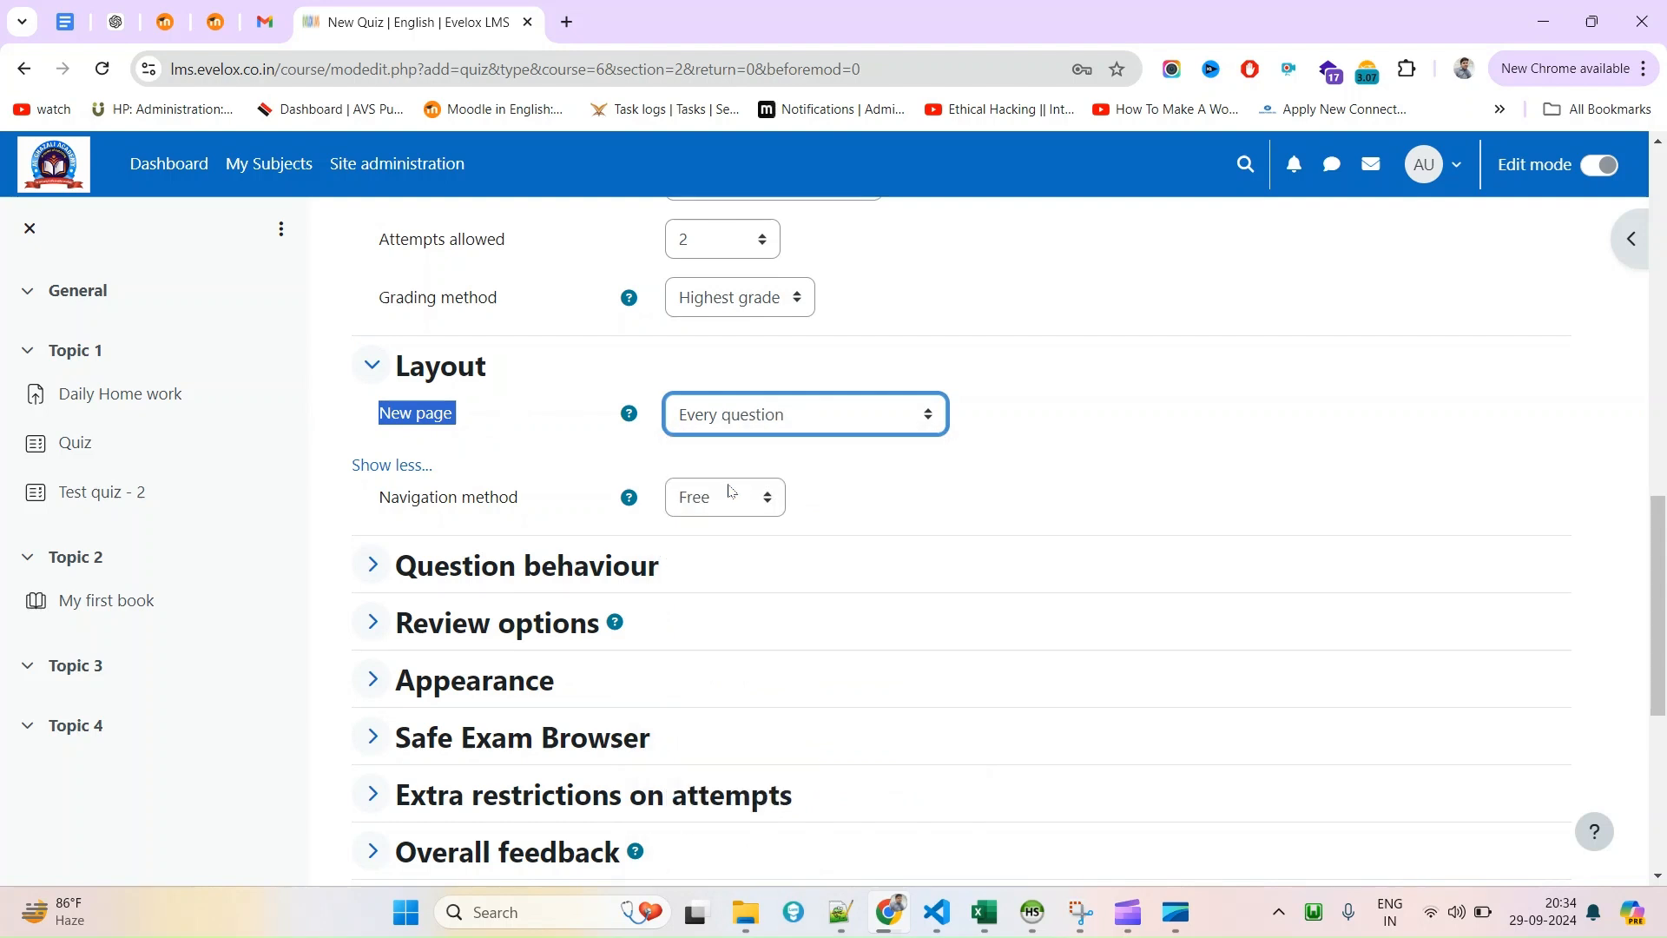
left_click(492, 427)
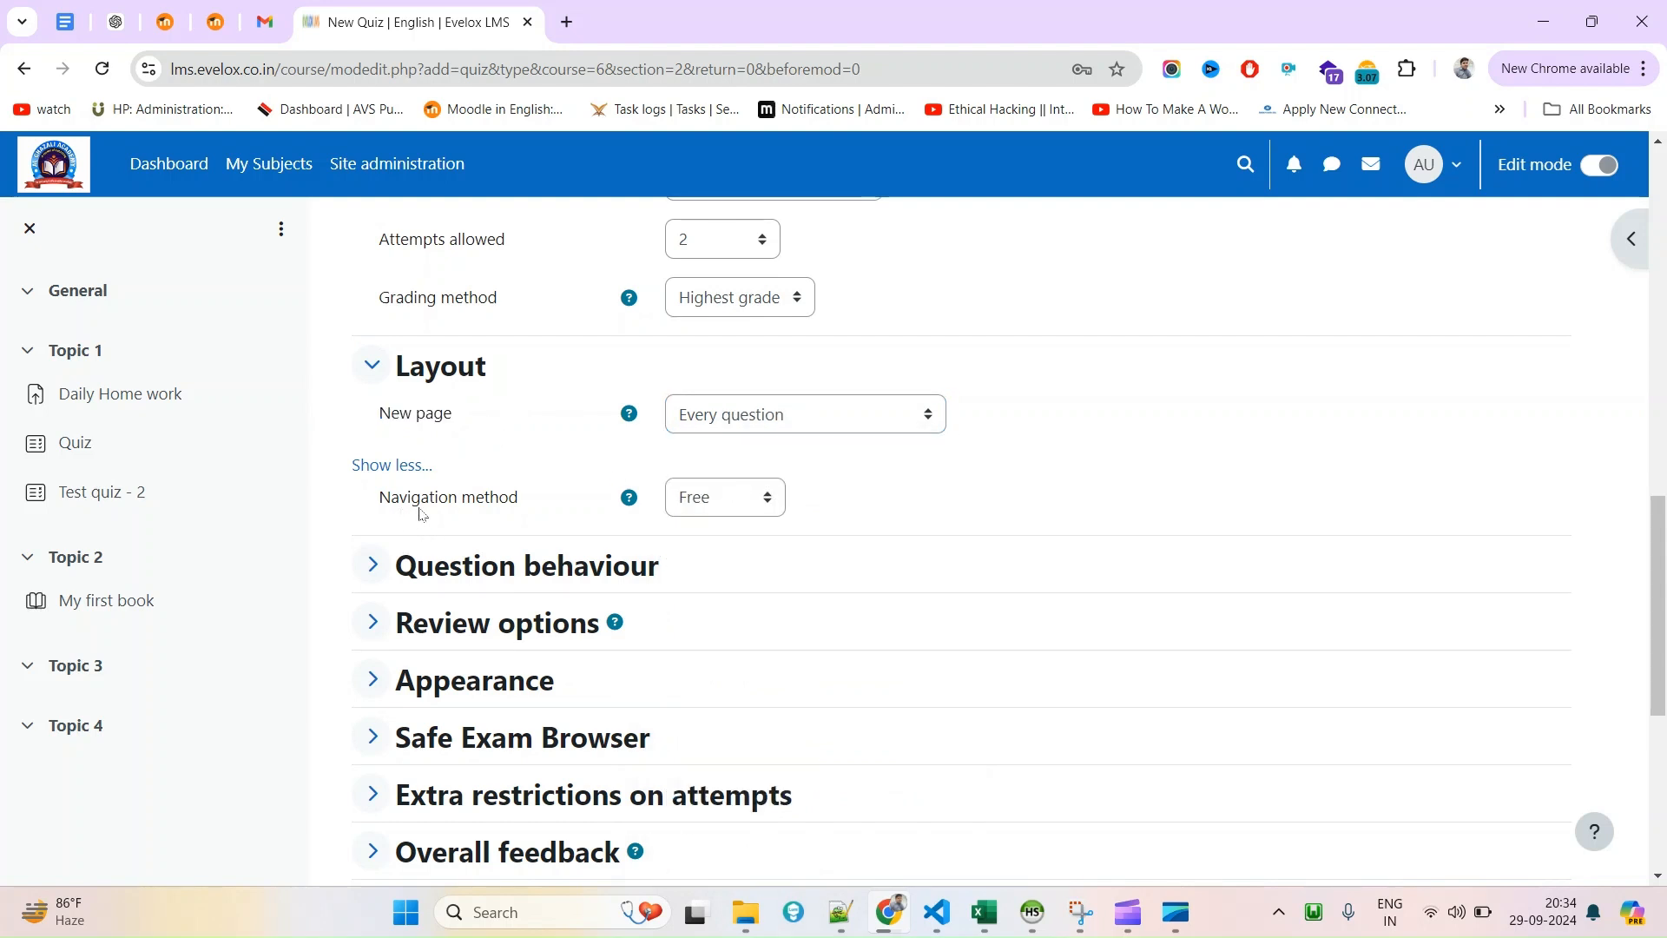
Switch the navigation method to Sequential and back to Free to compare the two options.
left_click(720, 501)
left_click(729, 565)
left_click(737, 498)
left_click(725, 537)
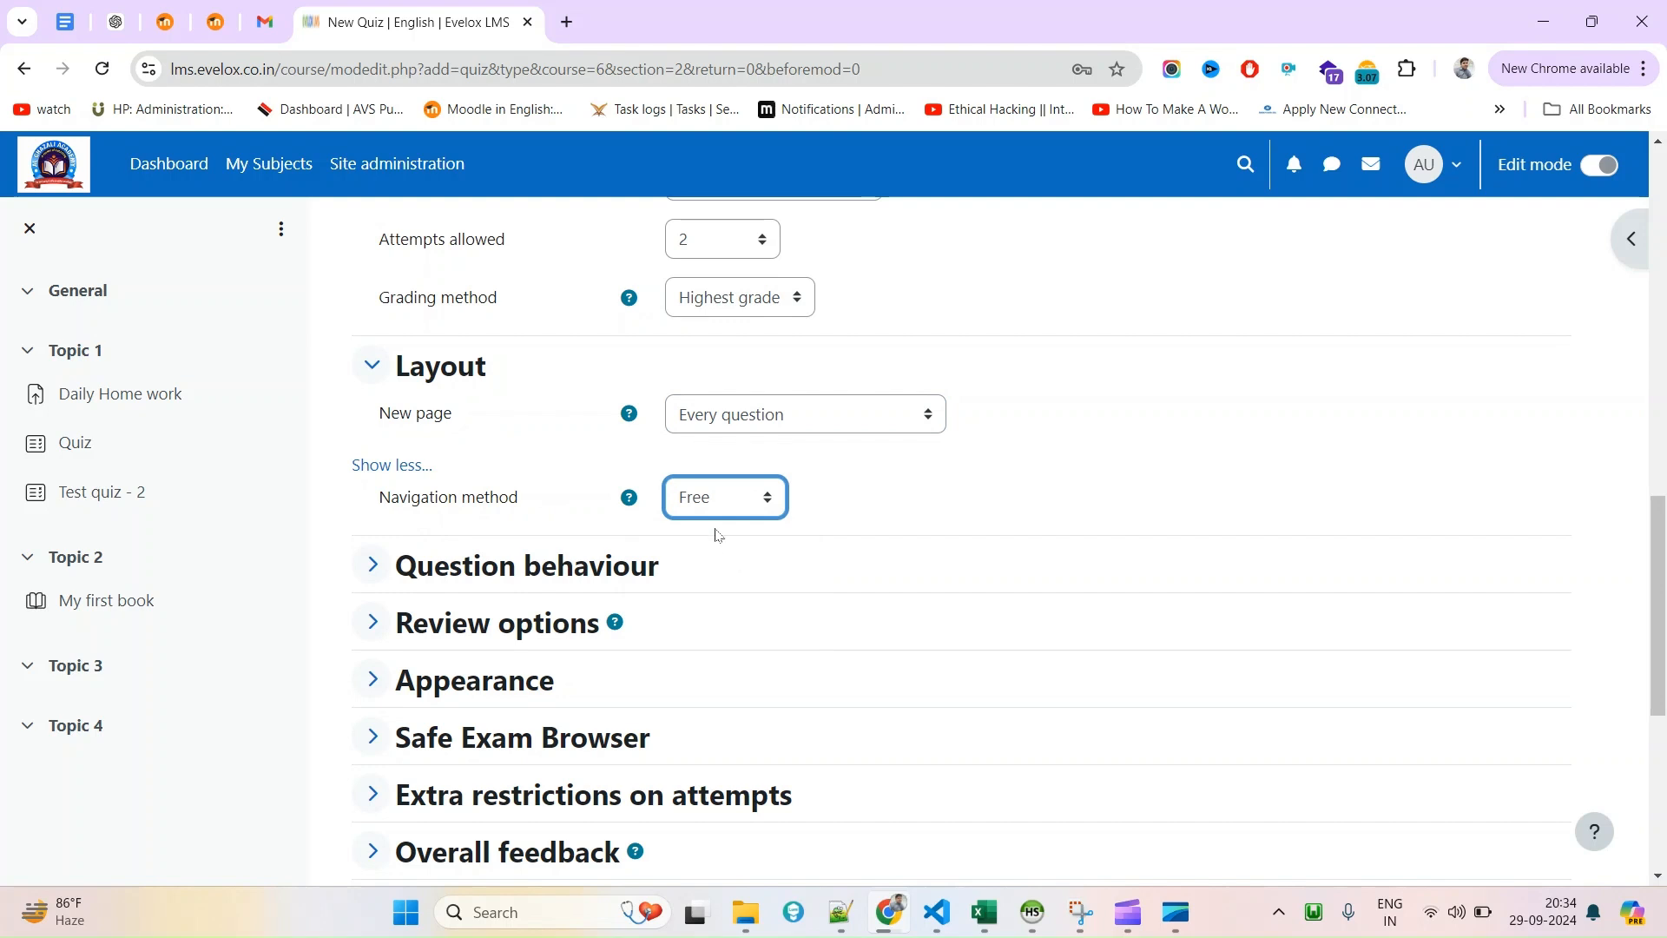
Set the quiz's navigation method to Sequential.
left_click(721, 497)
left_click(720, 567)
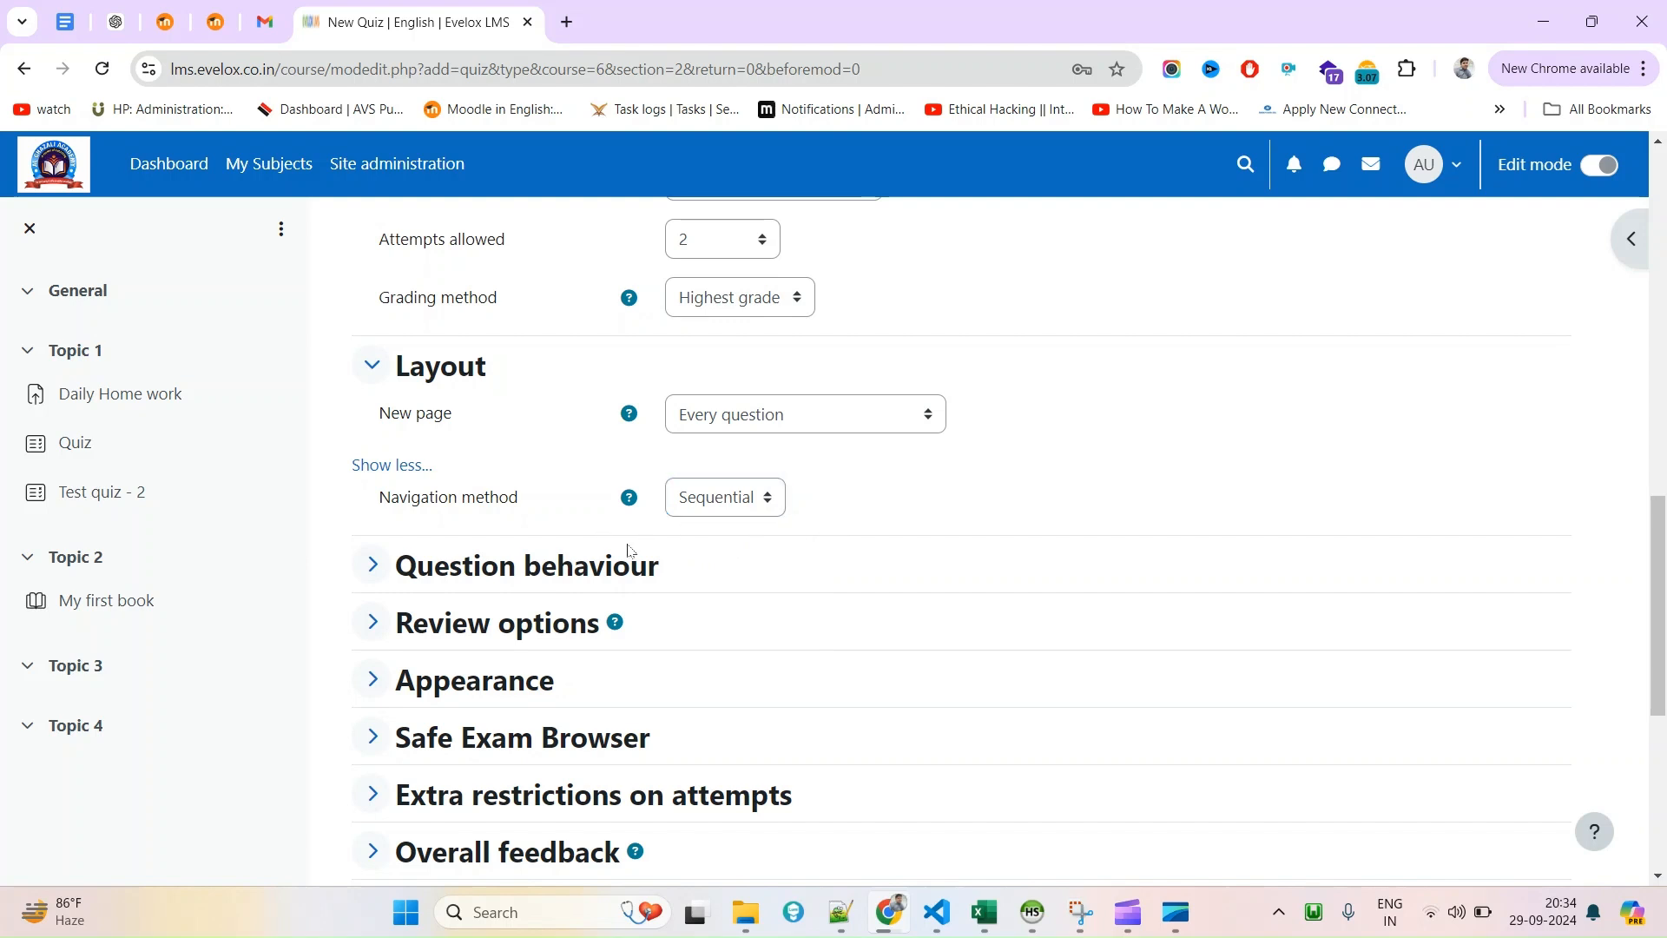
left_click(703, 508)
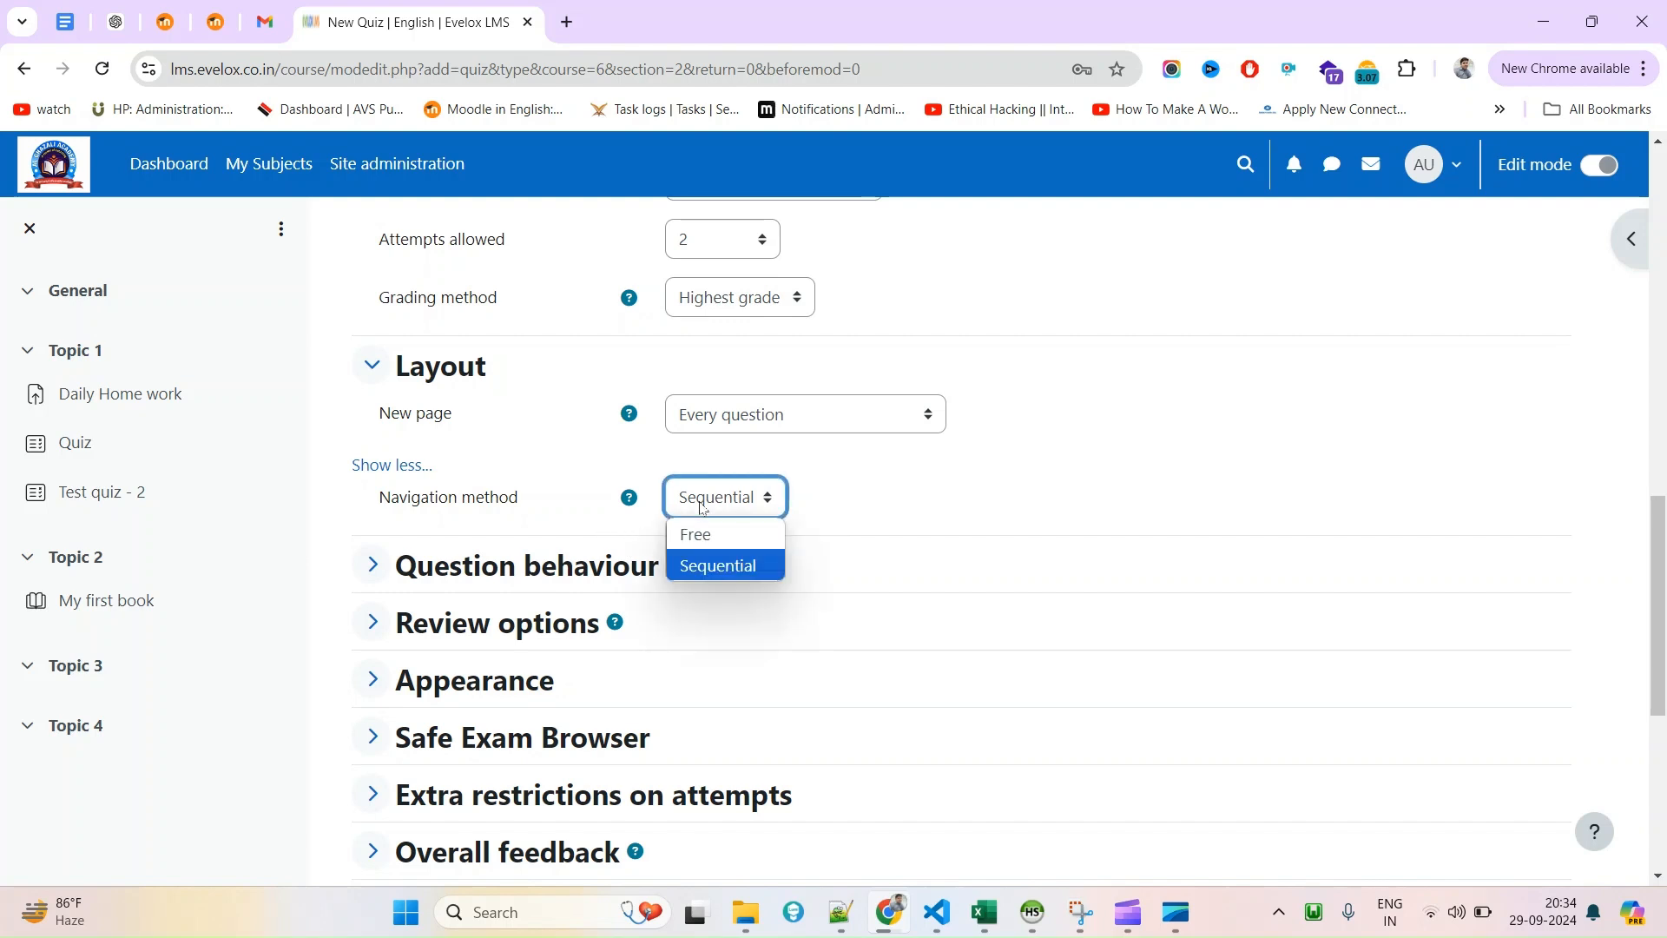
left_click(705, 565)
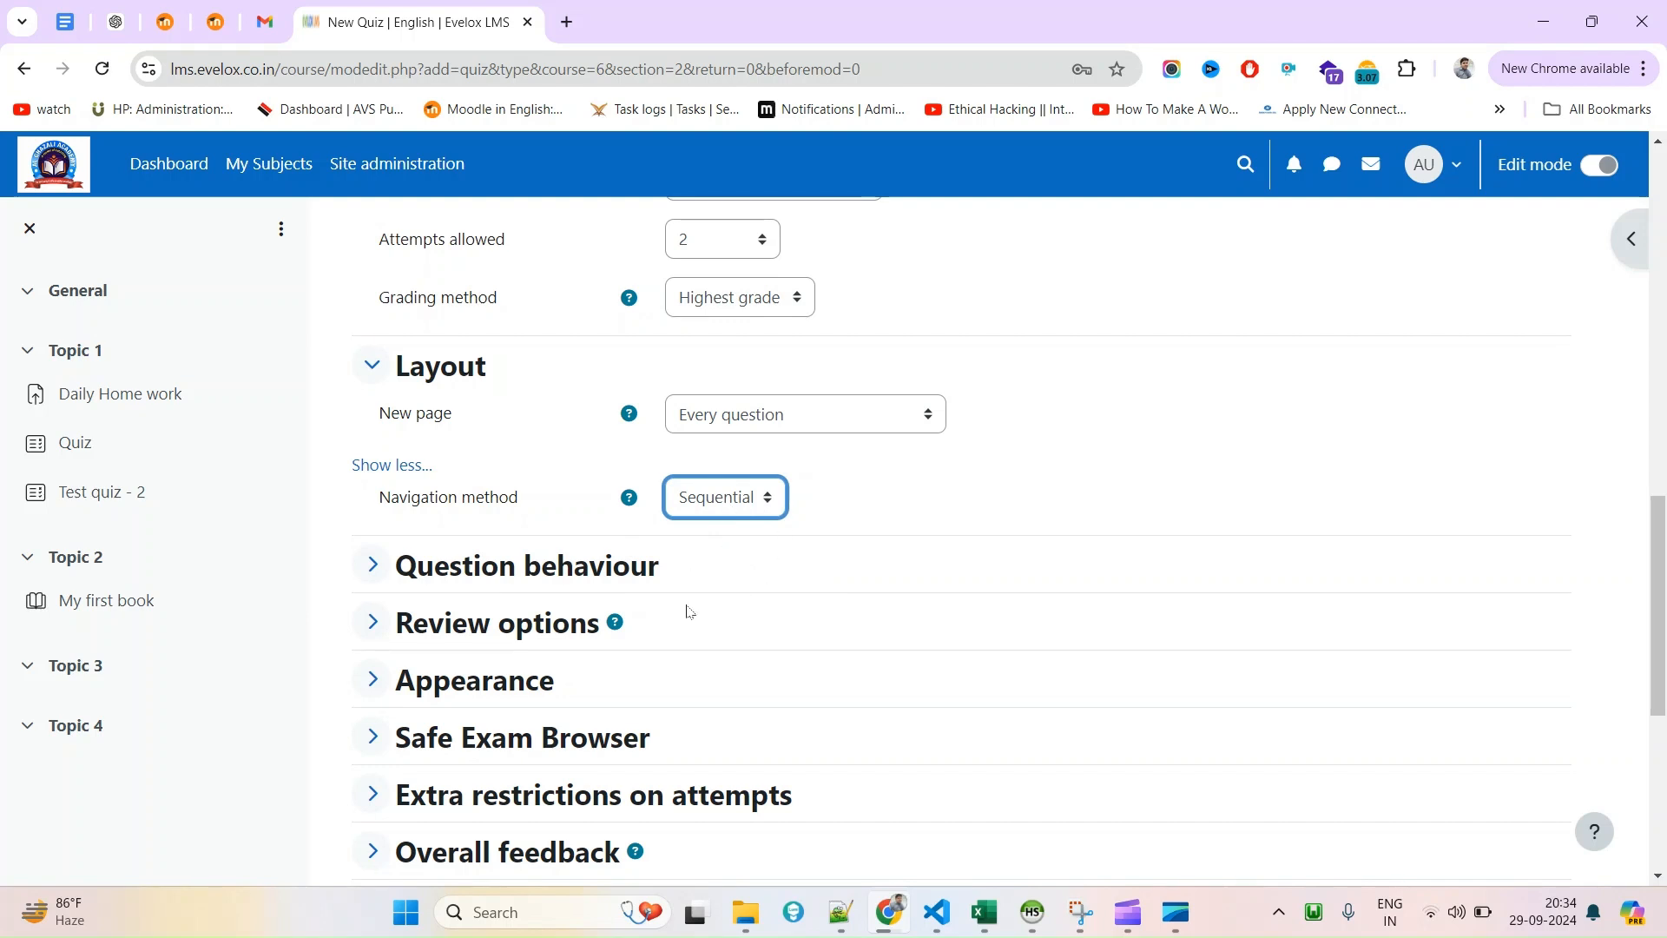
Expand the Question behaviour settings and keep shuffling within questions set to Yes.
scroll(692, 577, "down", 1)
left_click(373, 455)
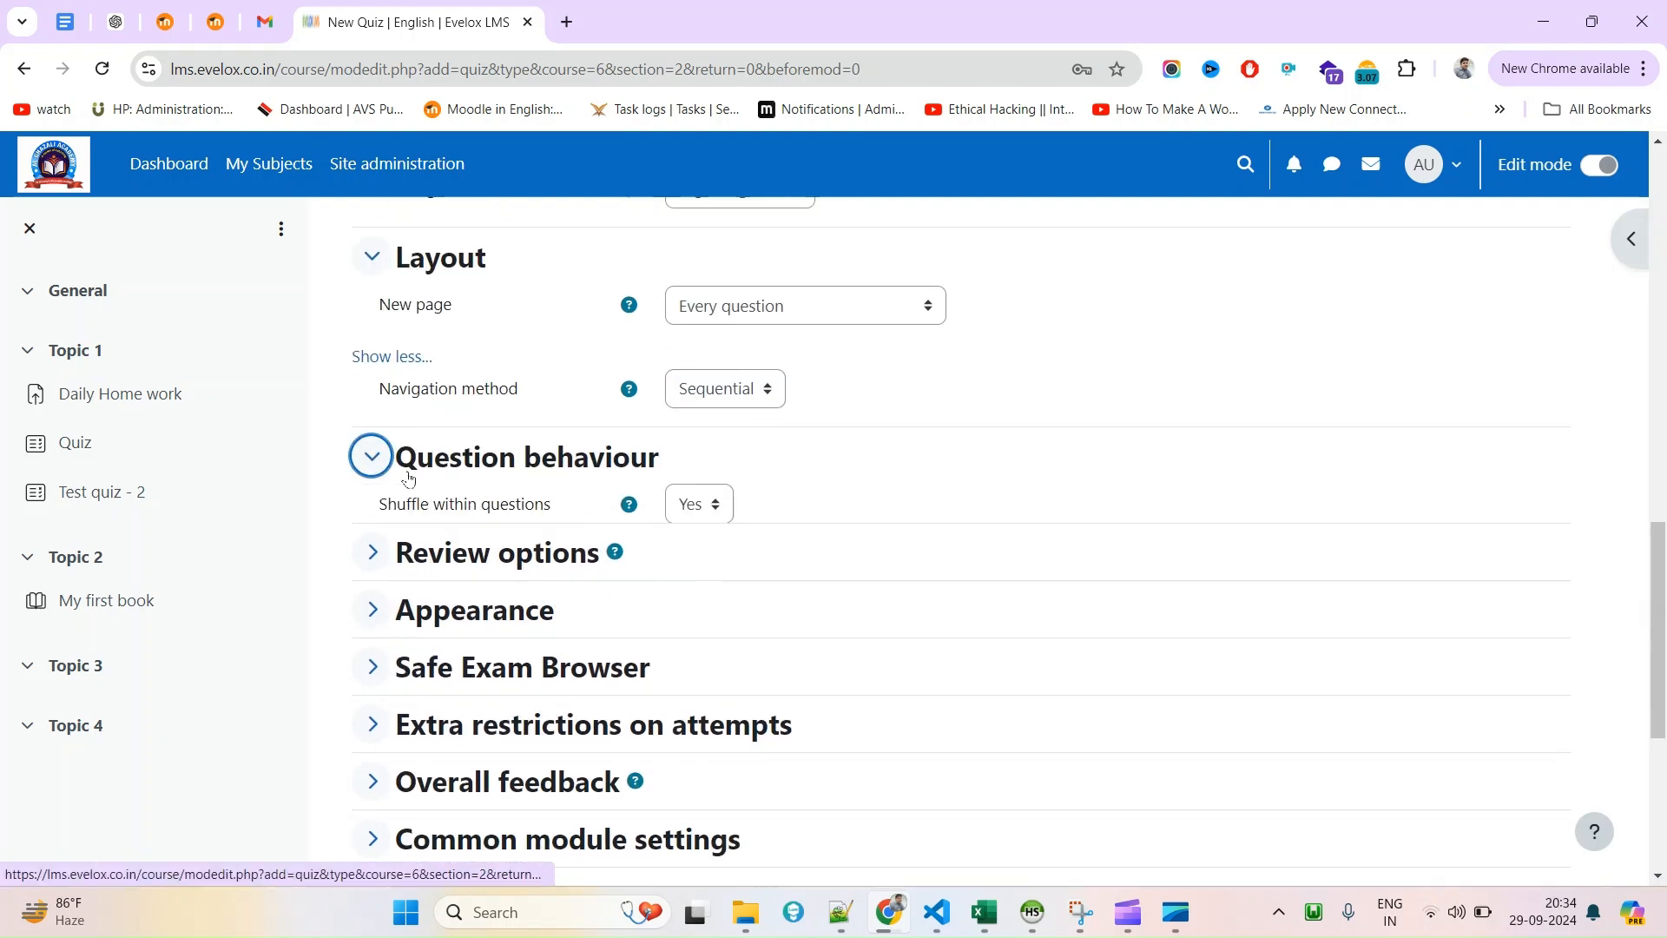
left_click_drag(391, 516, 564, 518)
left_click(700, 512)
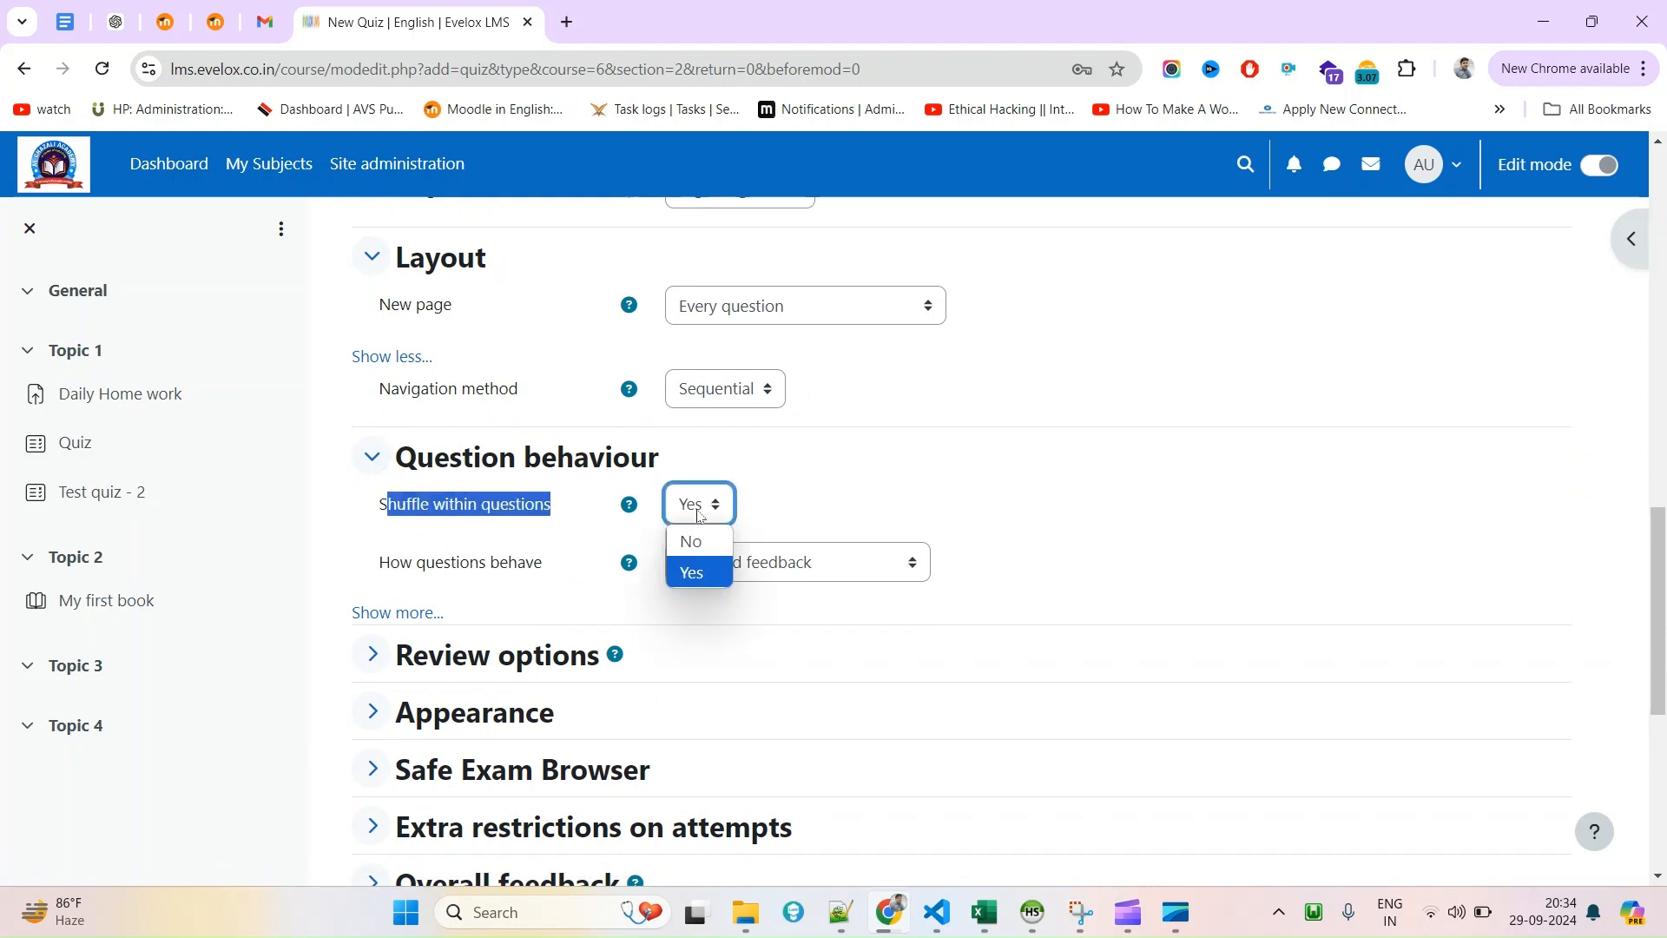
left_click(830, 518)
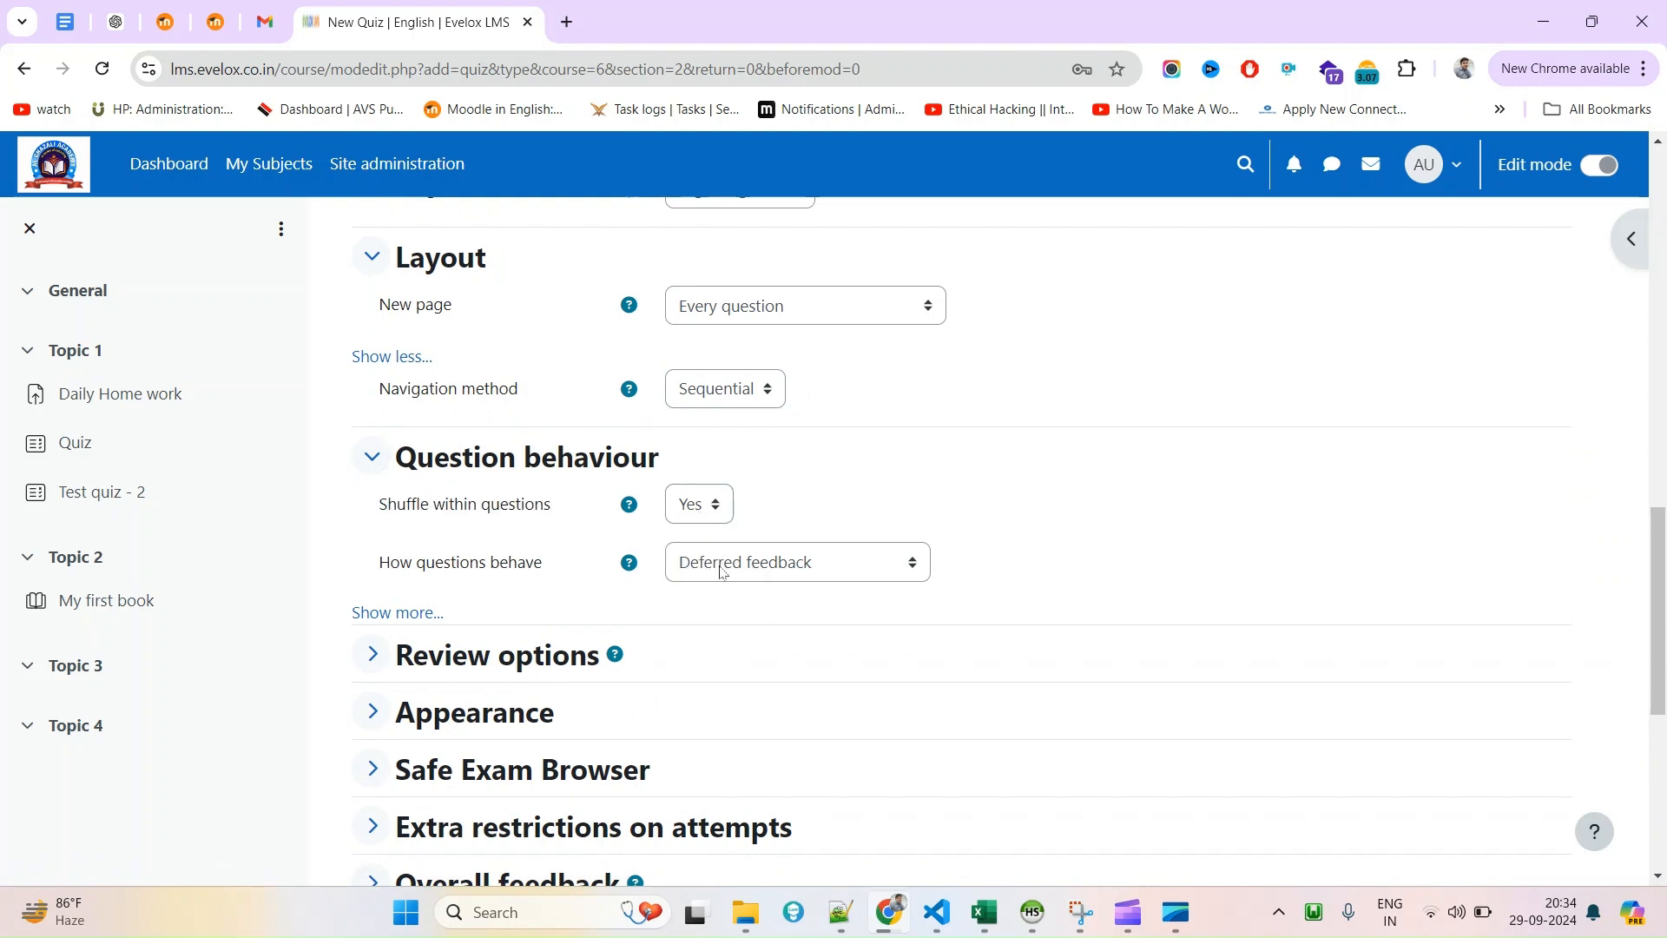
Check the How questions behave setting, leaving it on Deferred feedback.
left_click_drag(382, 569, 547, 573)
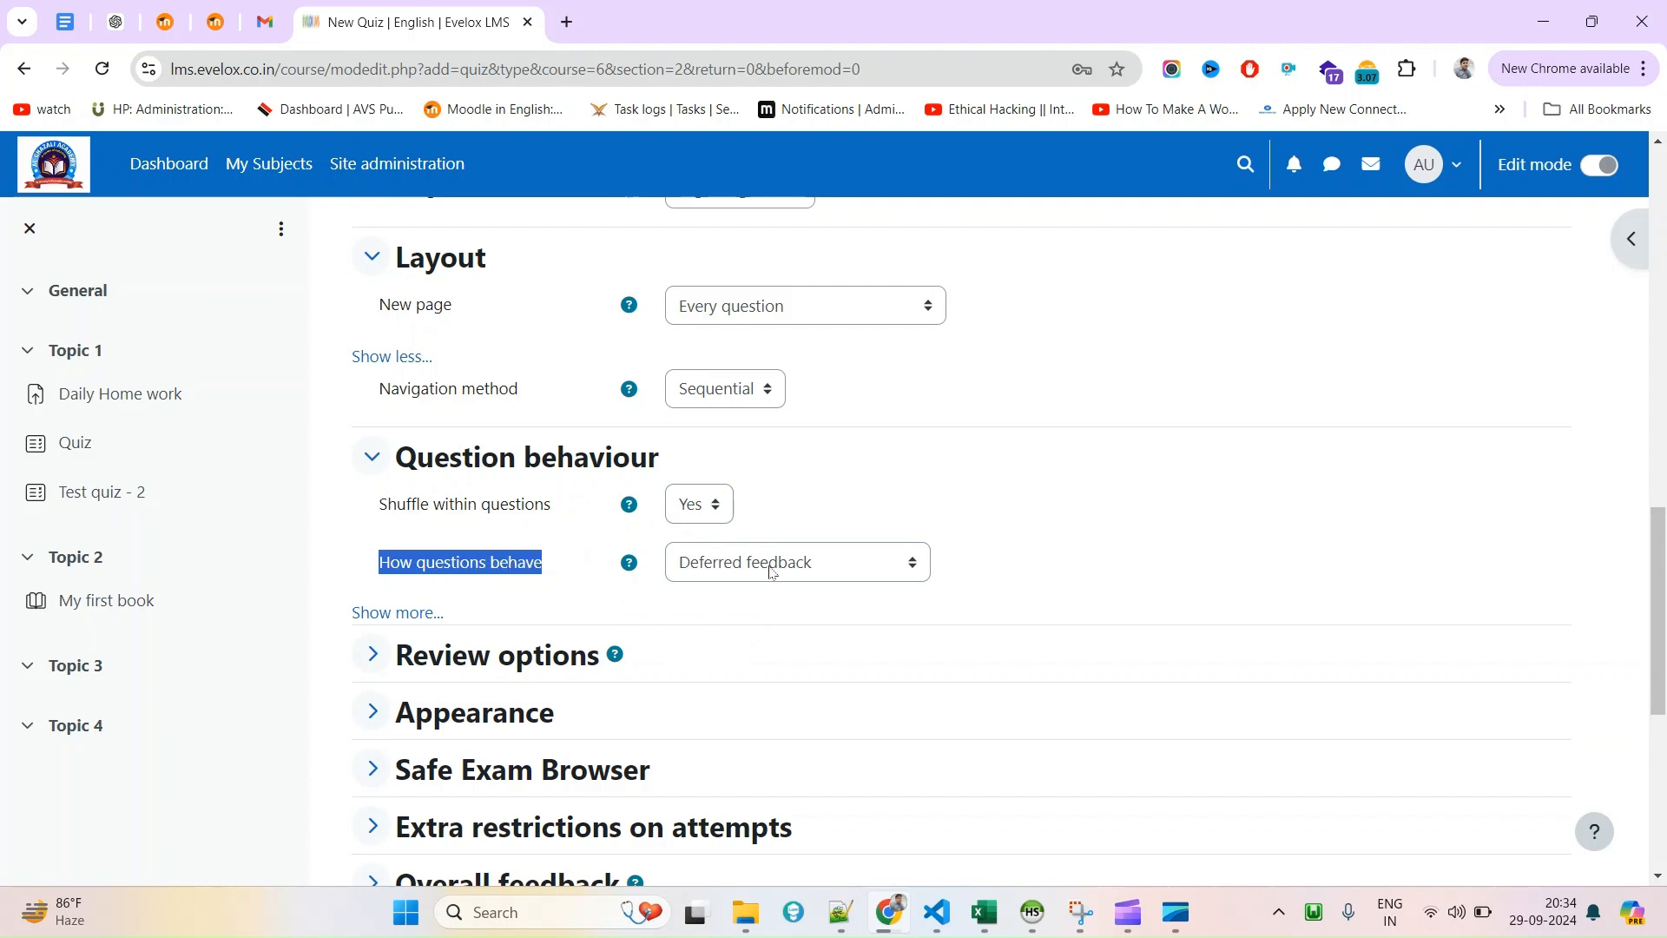
left_click(825, 570)
left_click(825, 571)
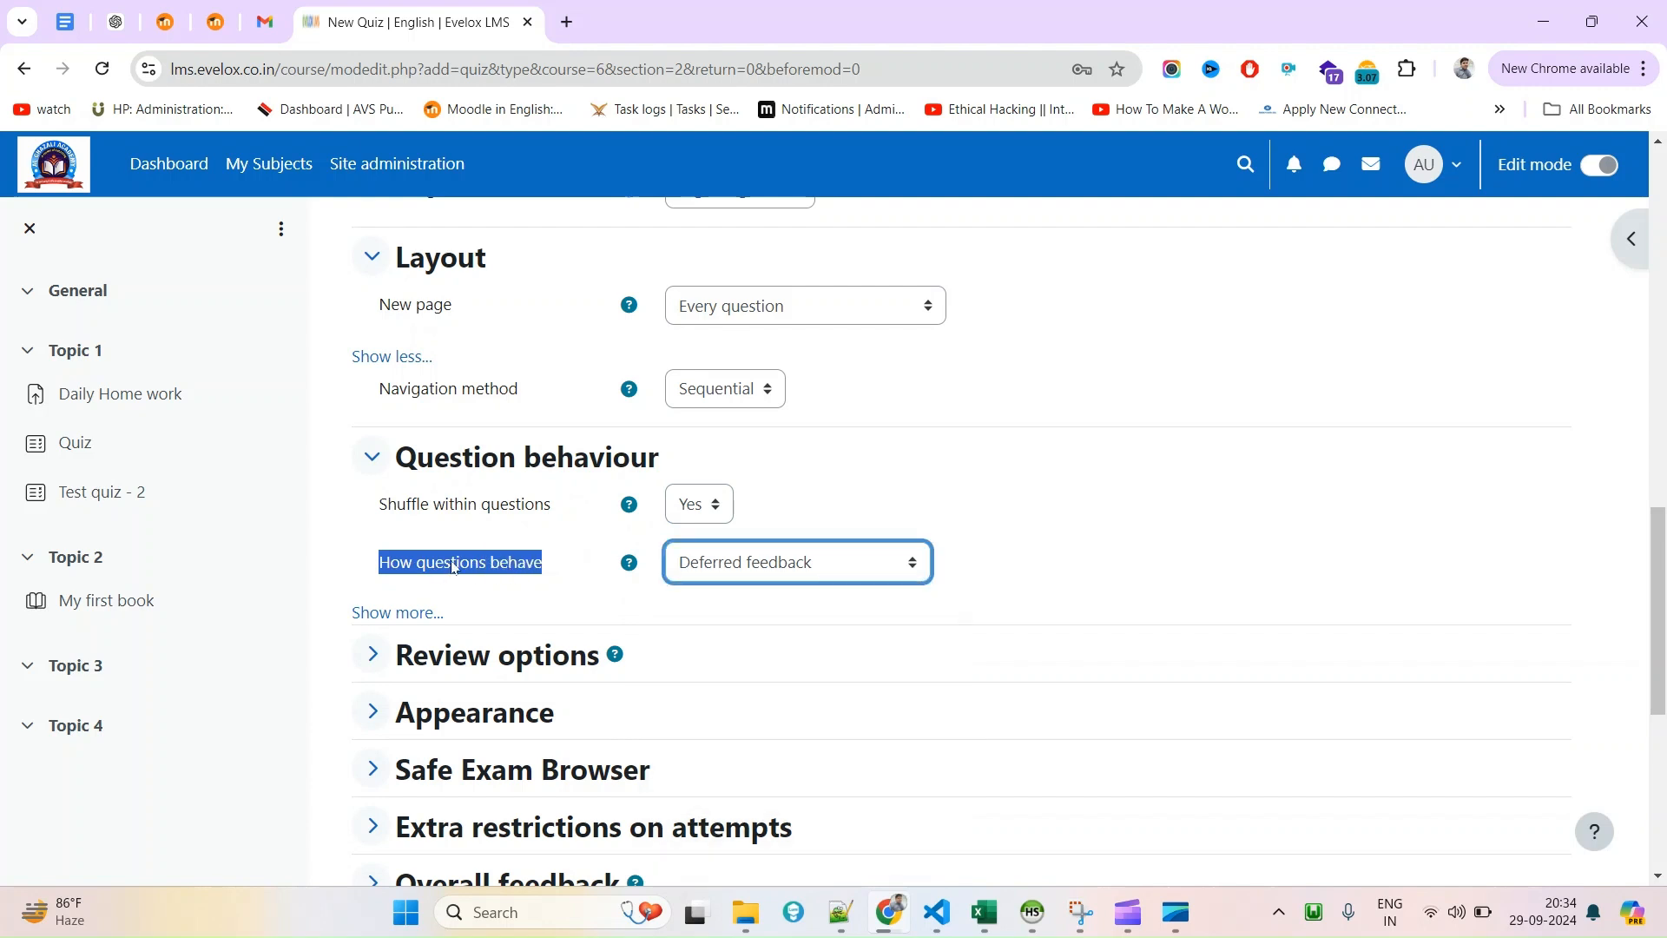
Look over the How questions behave setting, the Review options section and the remaining collapsed sections of the quiz form.
left_click(395, 553)
left_click_drag(381, 567, 634, 566)
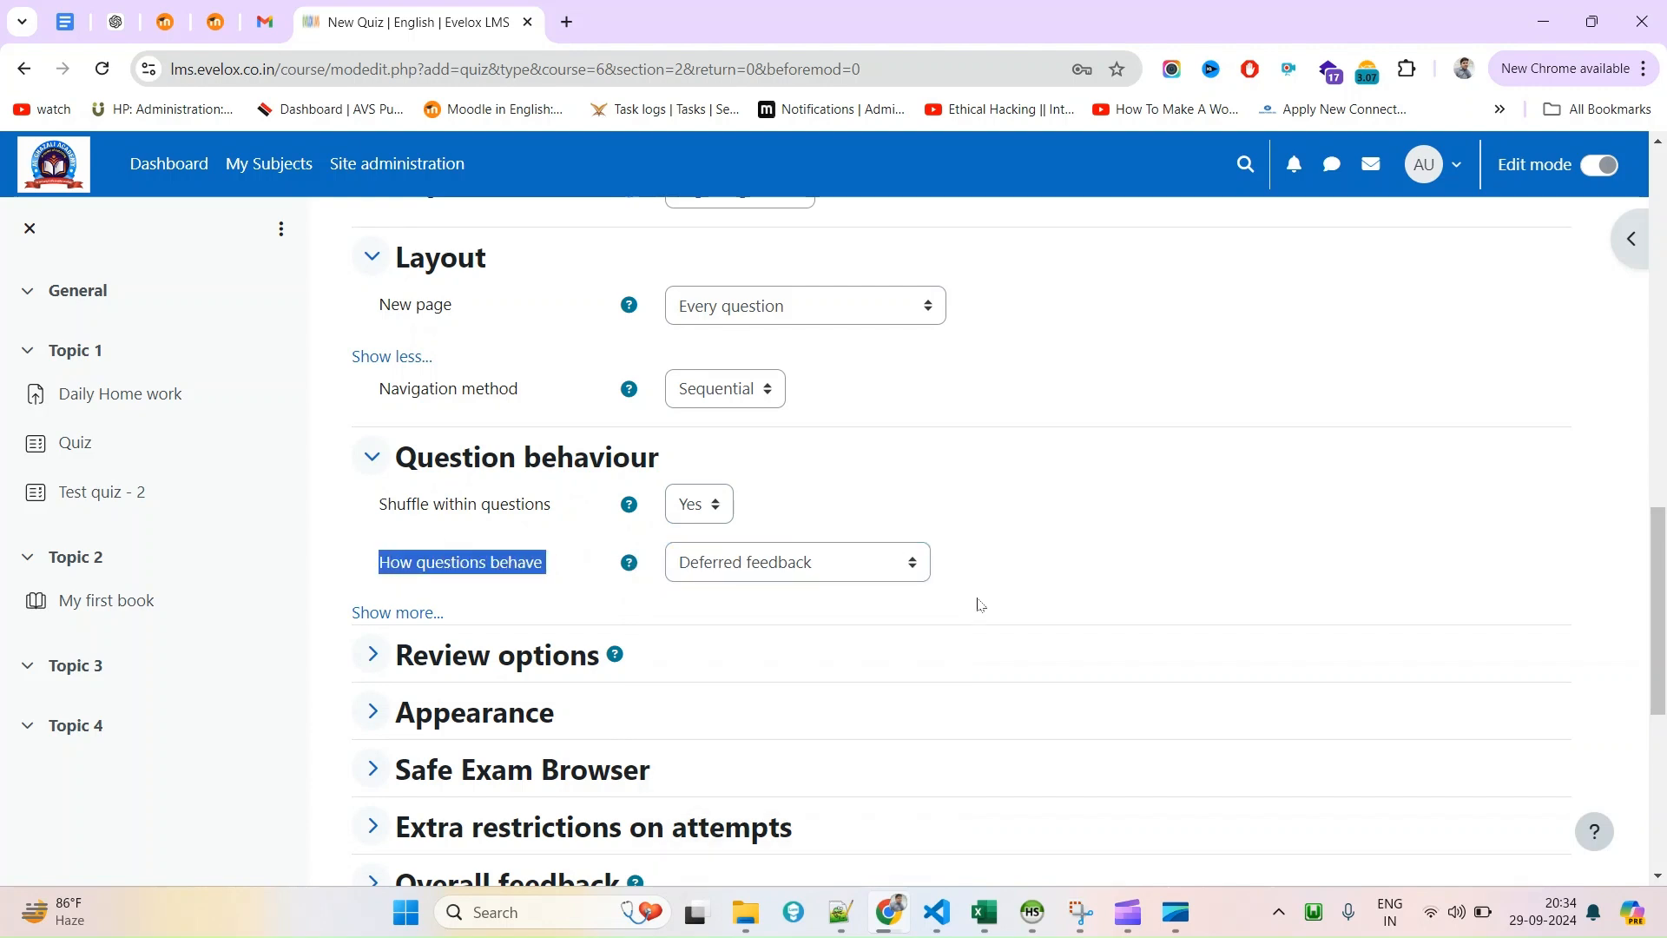
scroll(720, 623, "down", 1)
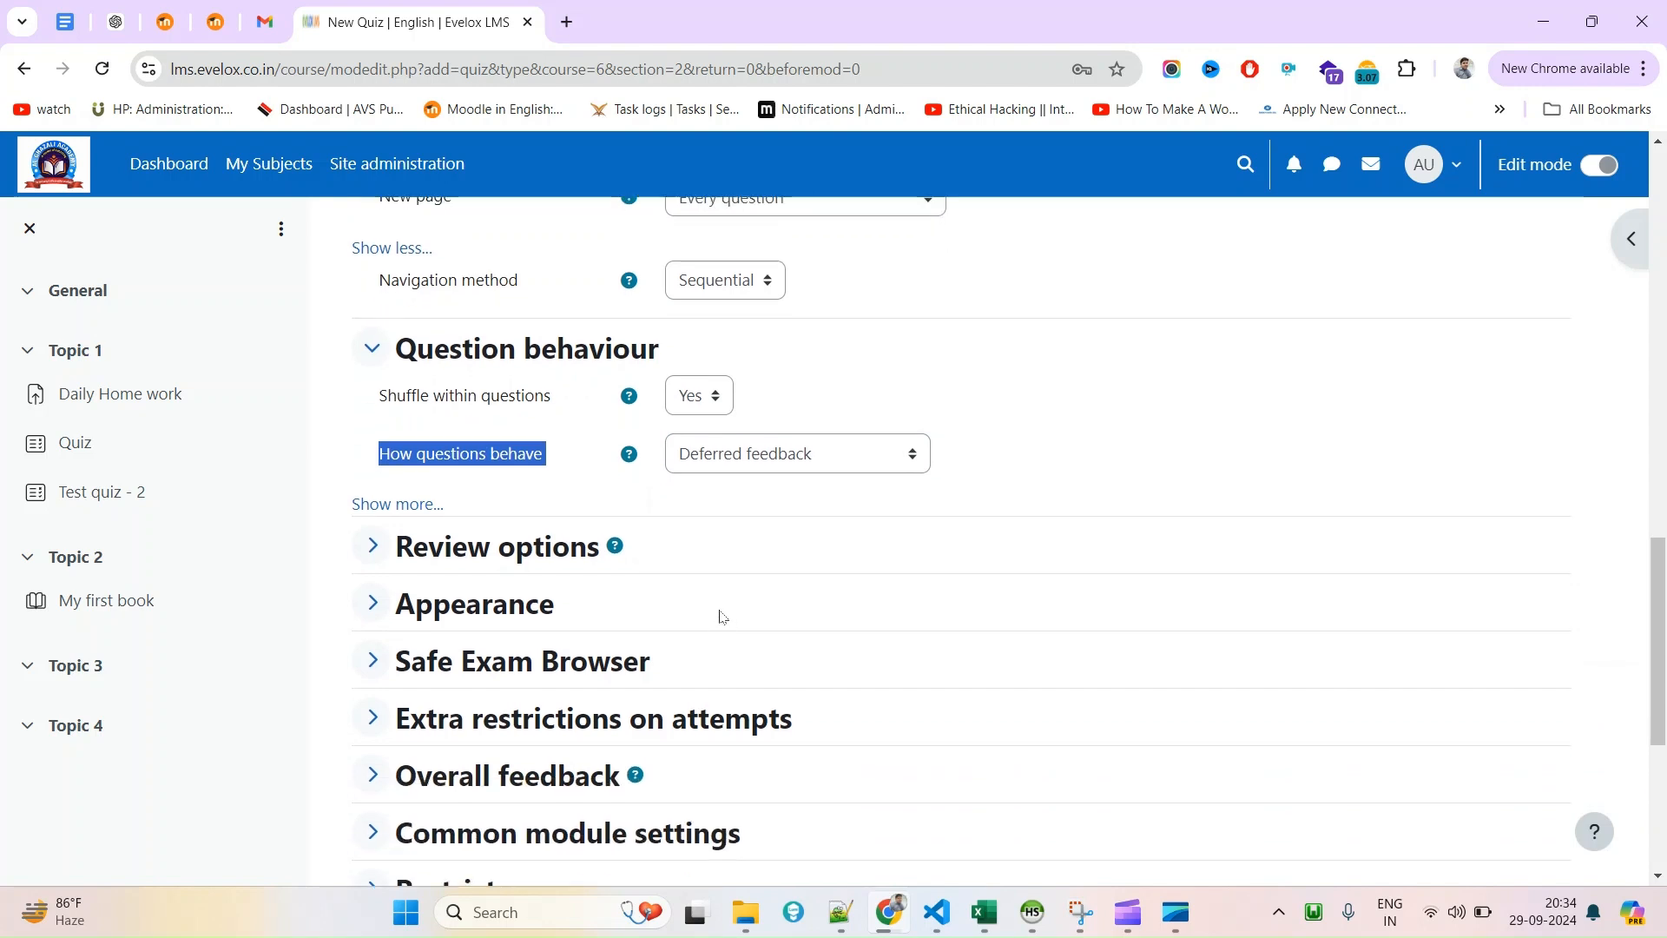
left_click(510, 560)
left_click(510, 560)
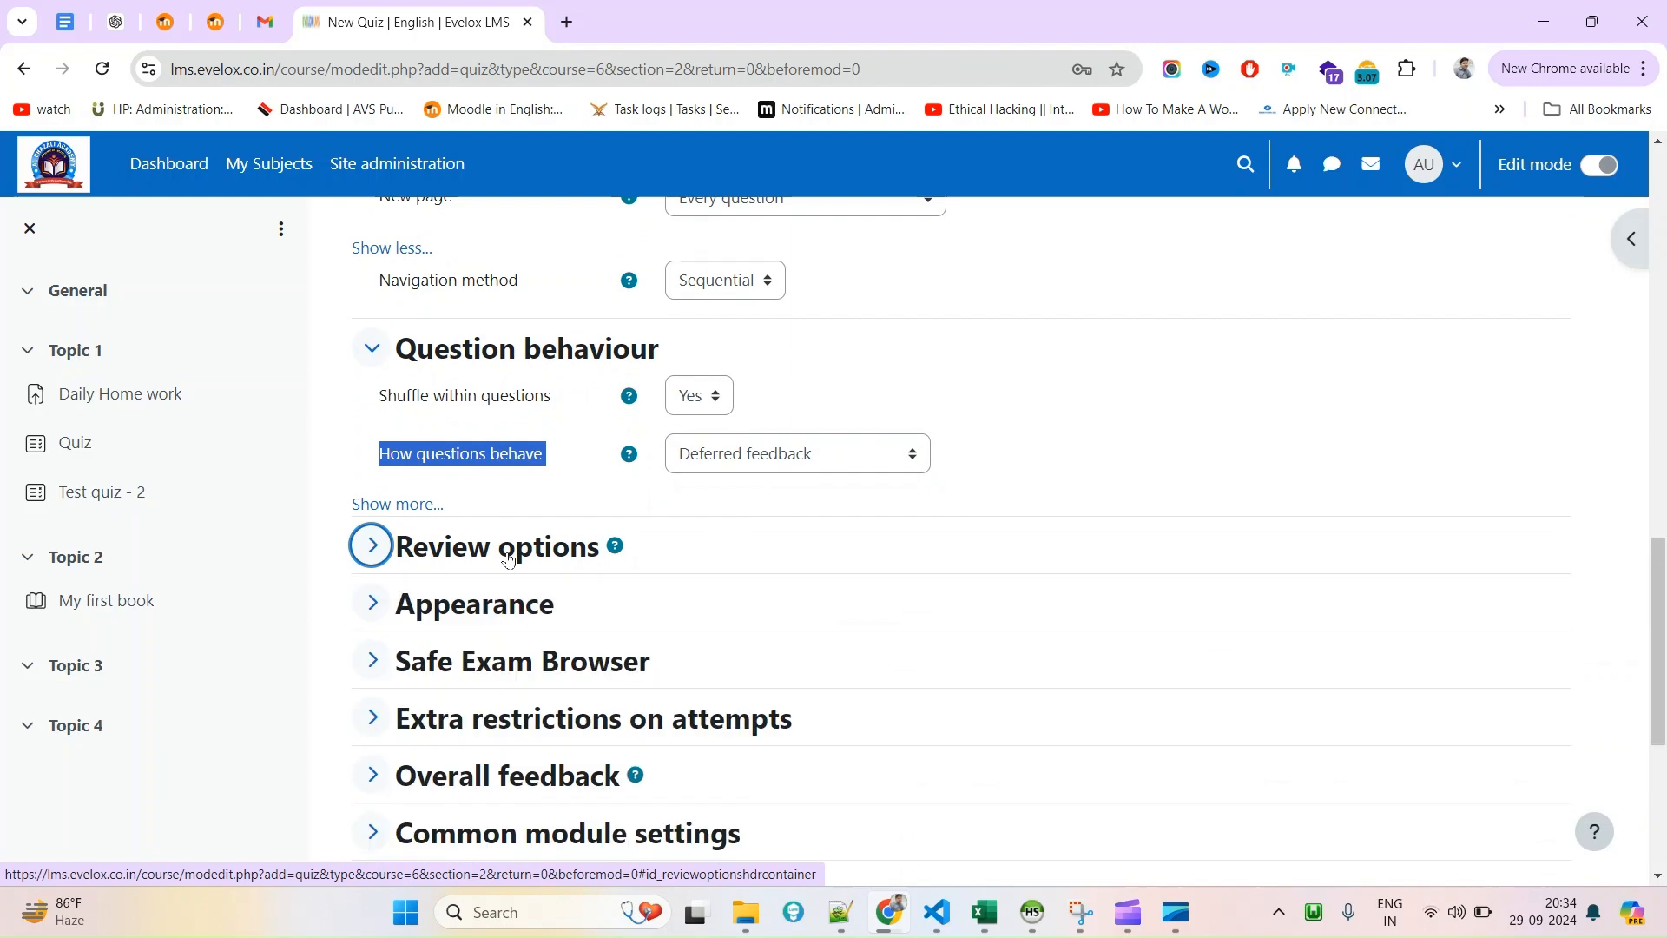
scroll(486, 547, "down", 1)
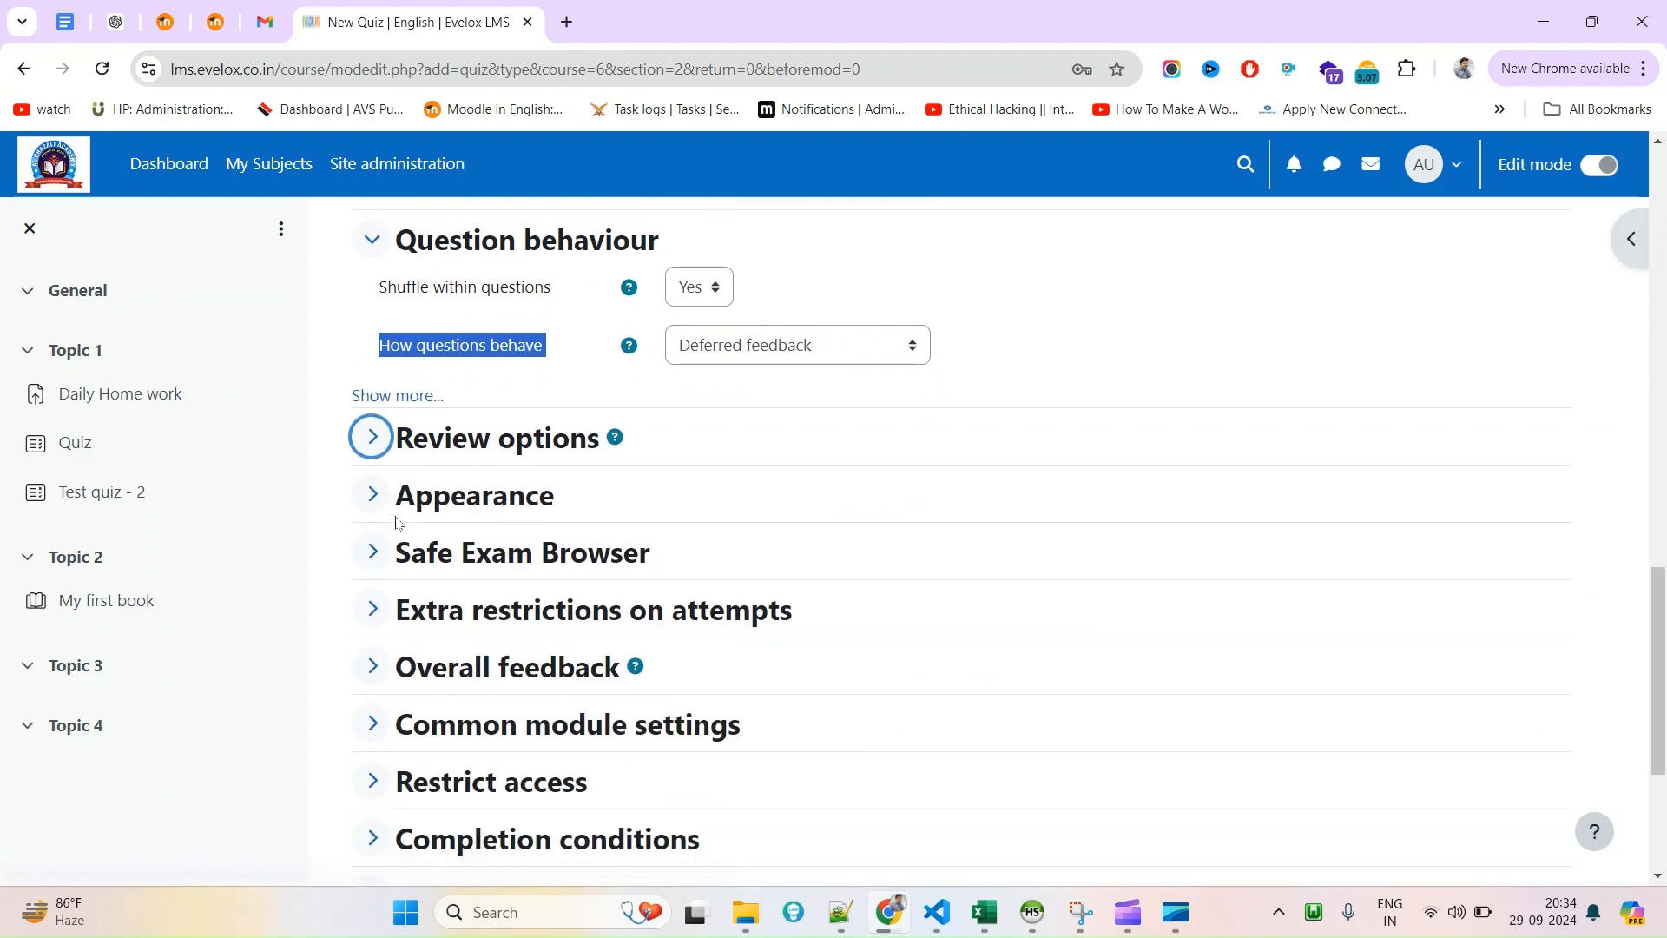
scroll(408, 530, "up", 1)
scroll(928, 658, "down", 2)
scroll(421, 584, "down", 3)
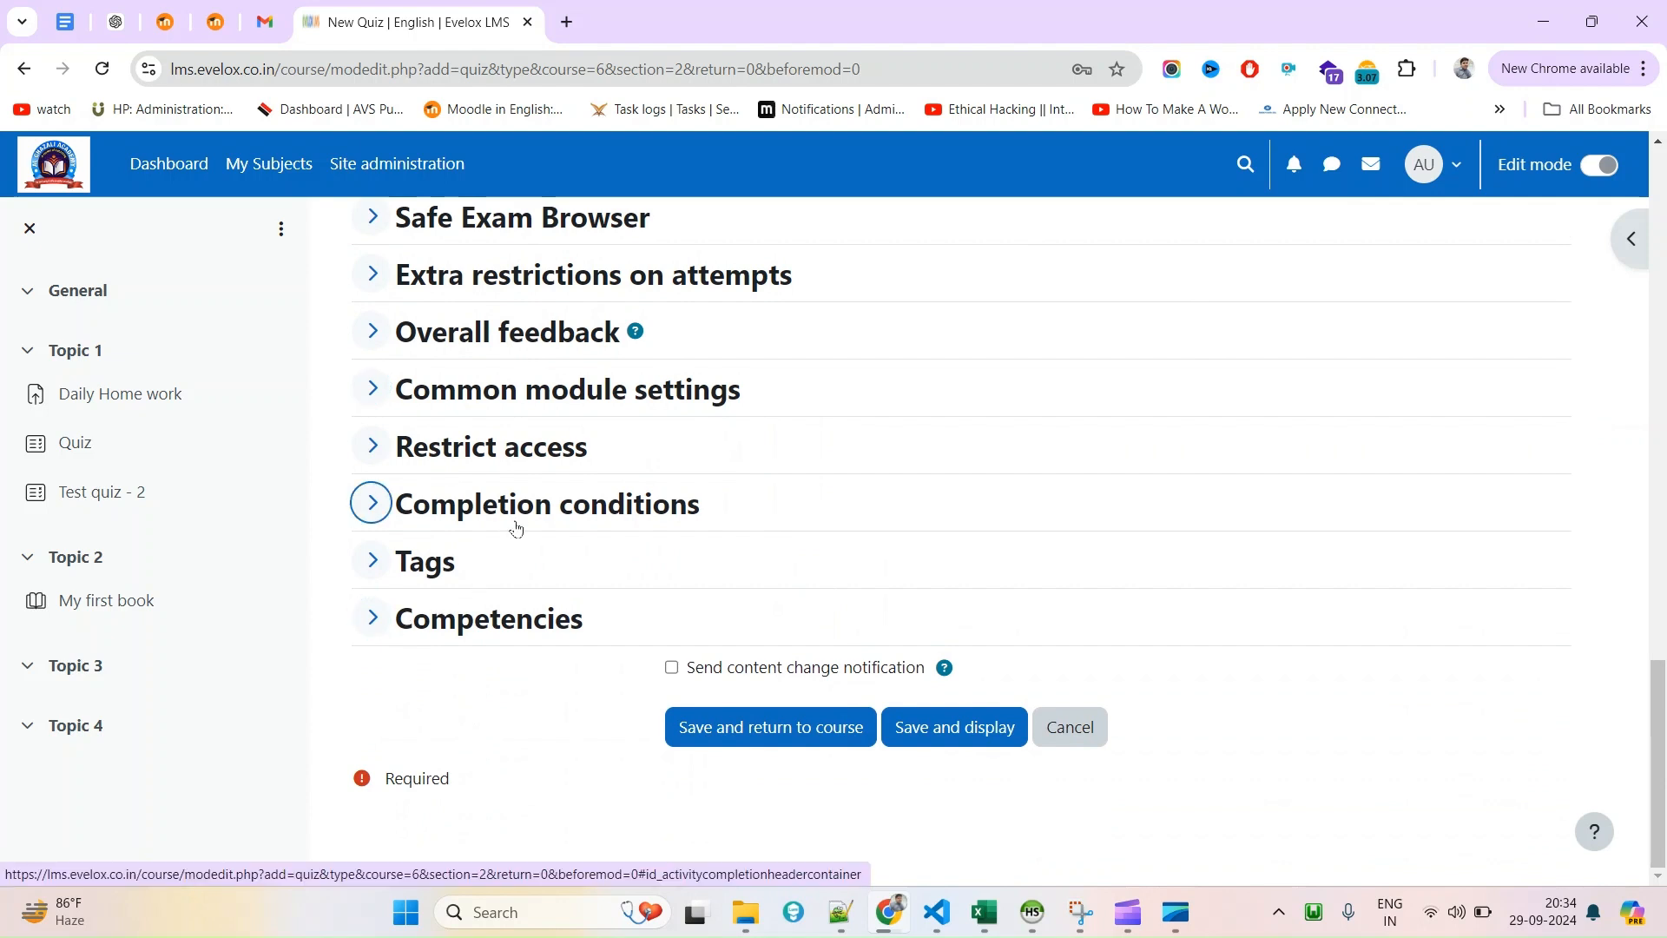
Expand the Completion conditions and select Add requirements for the quiz.
left_click(517, 528)
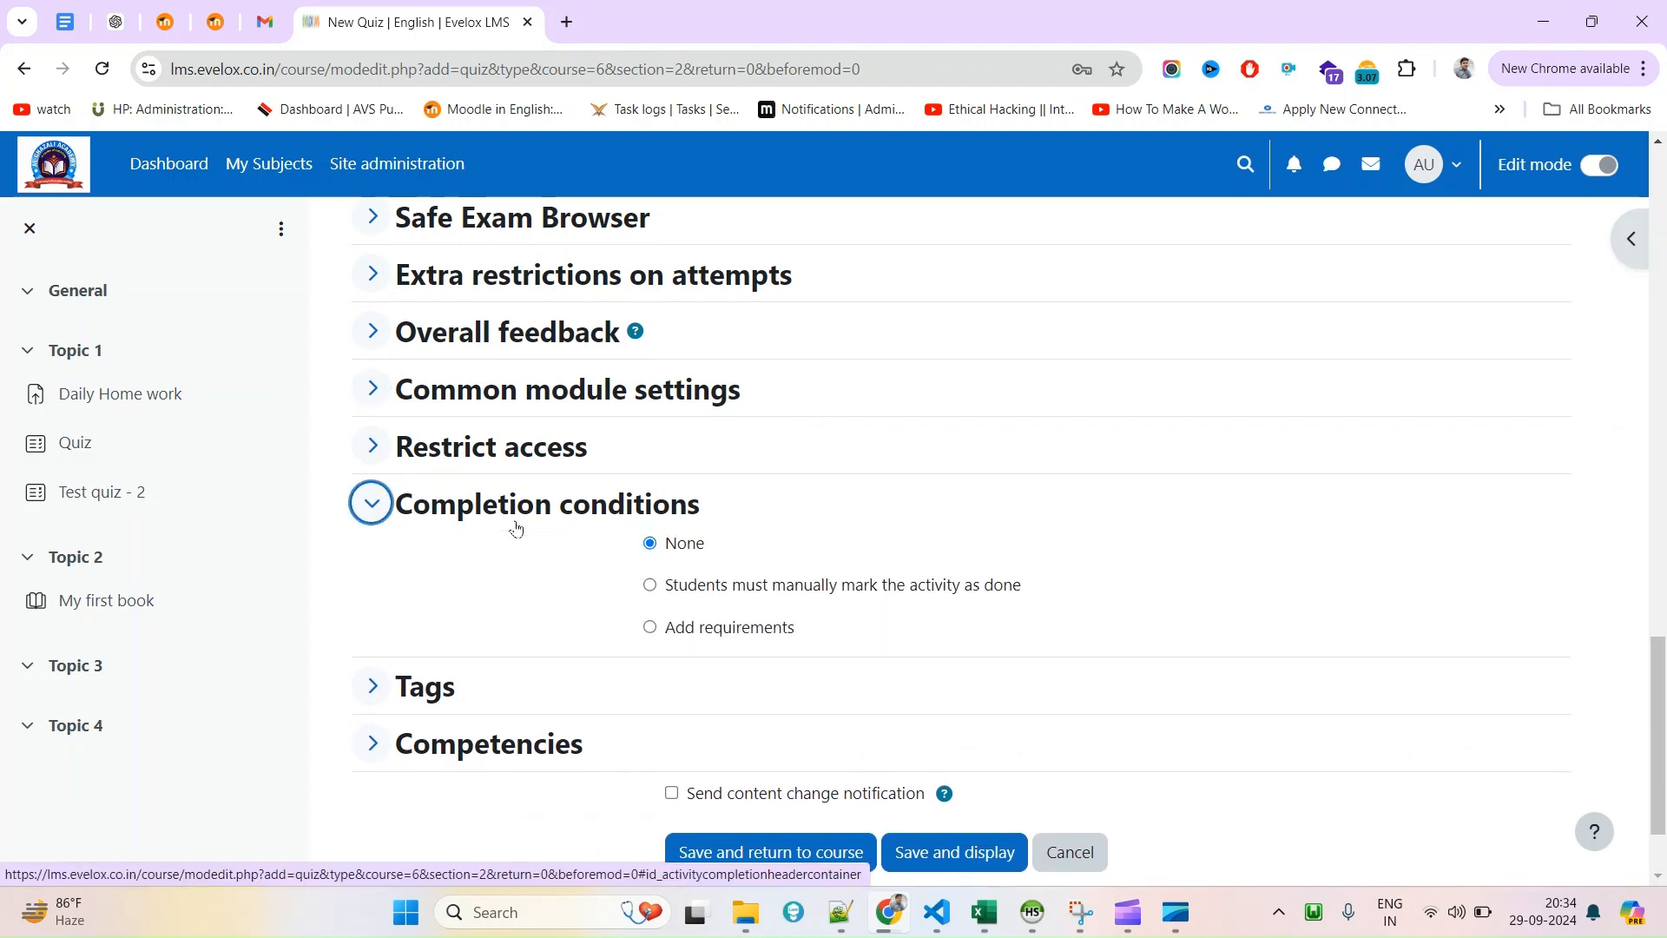
triple_click(744, 520)
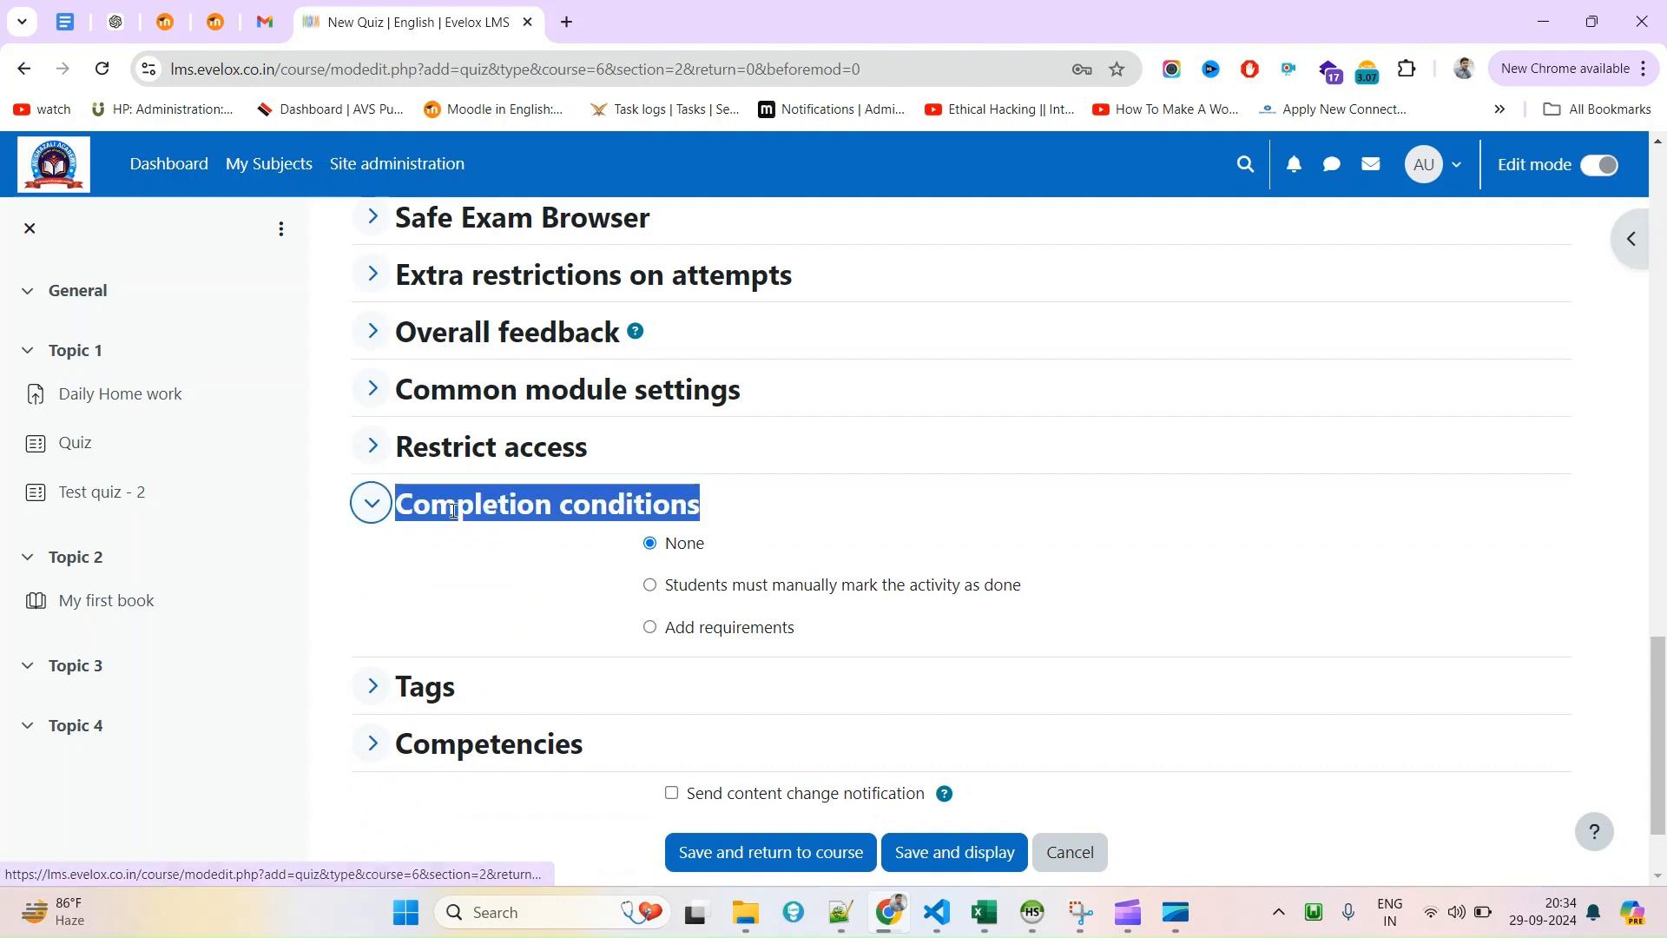
left_click(733, 590)
left_click(733, 594)
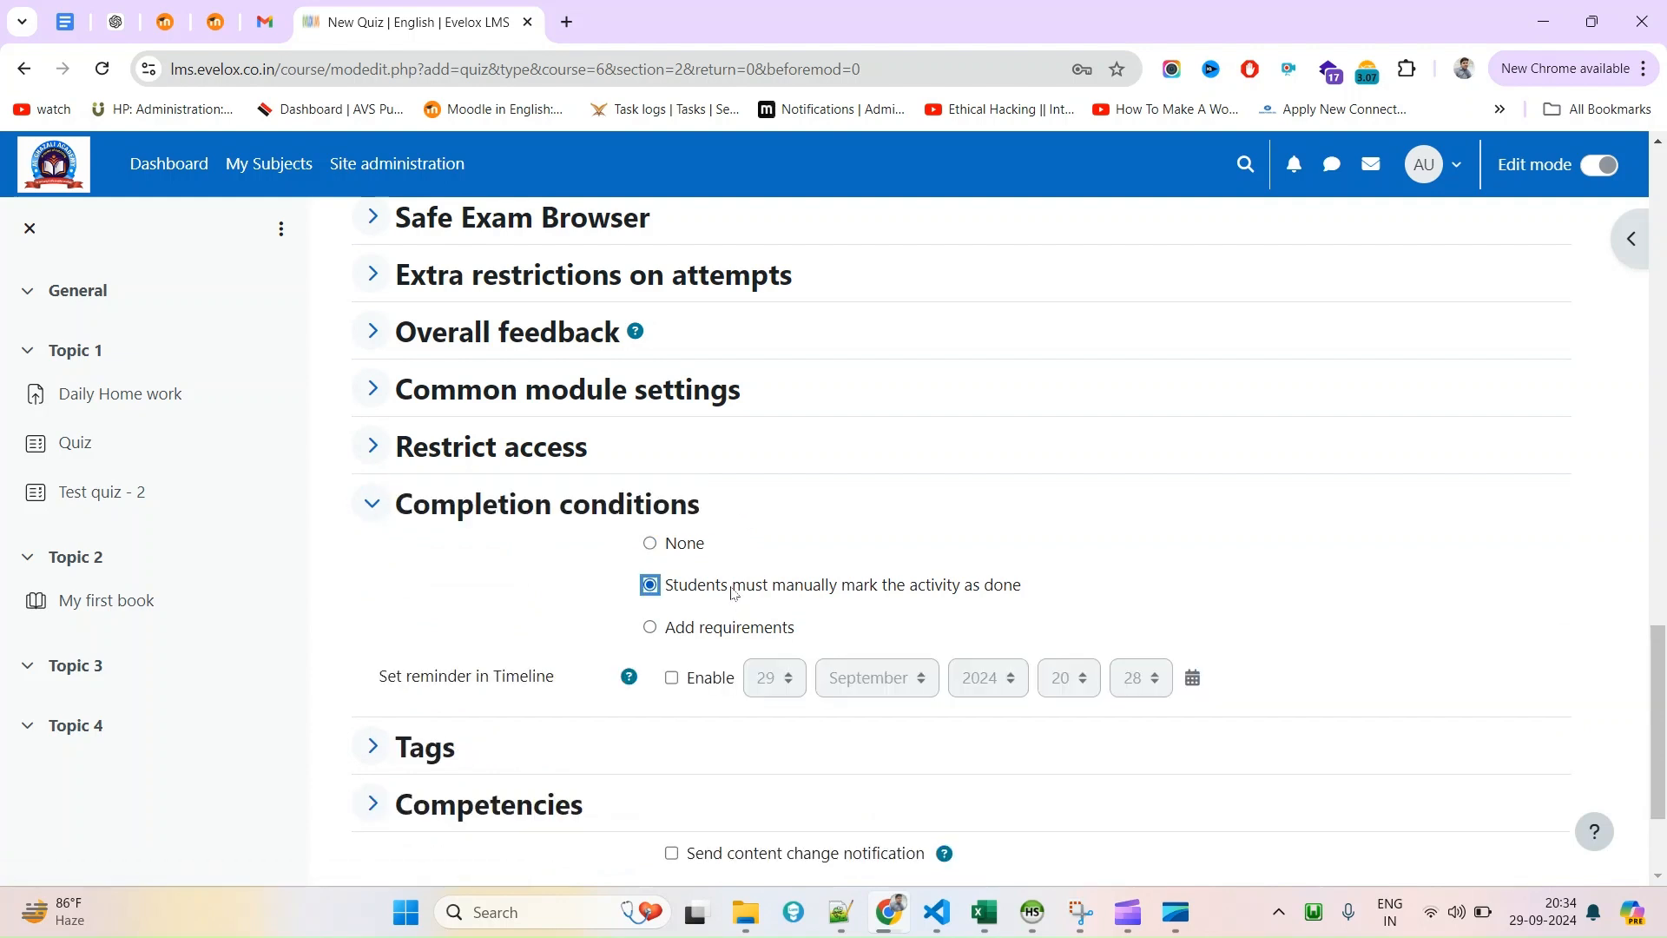
left_click(690, 627)
Require students to view the activity, make a minimum of 1 attempt and receive a passing grade.
scroll(741, 696, "down", 1)
scroll(889, 599, "up", 7)
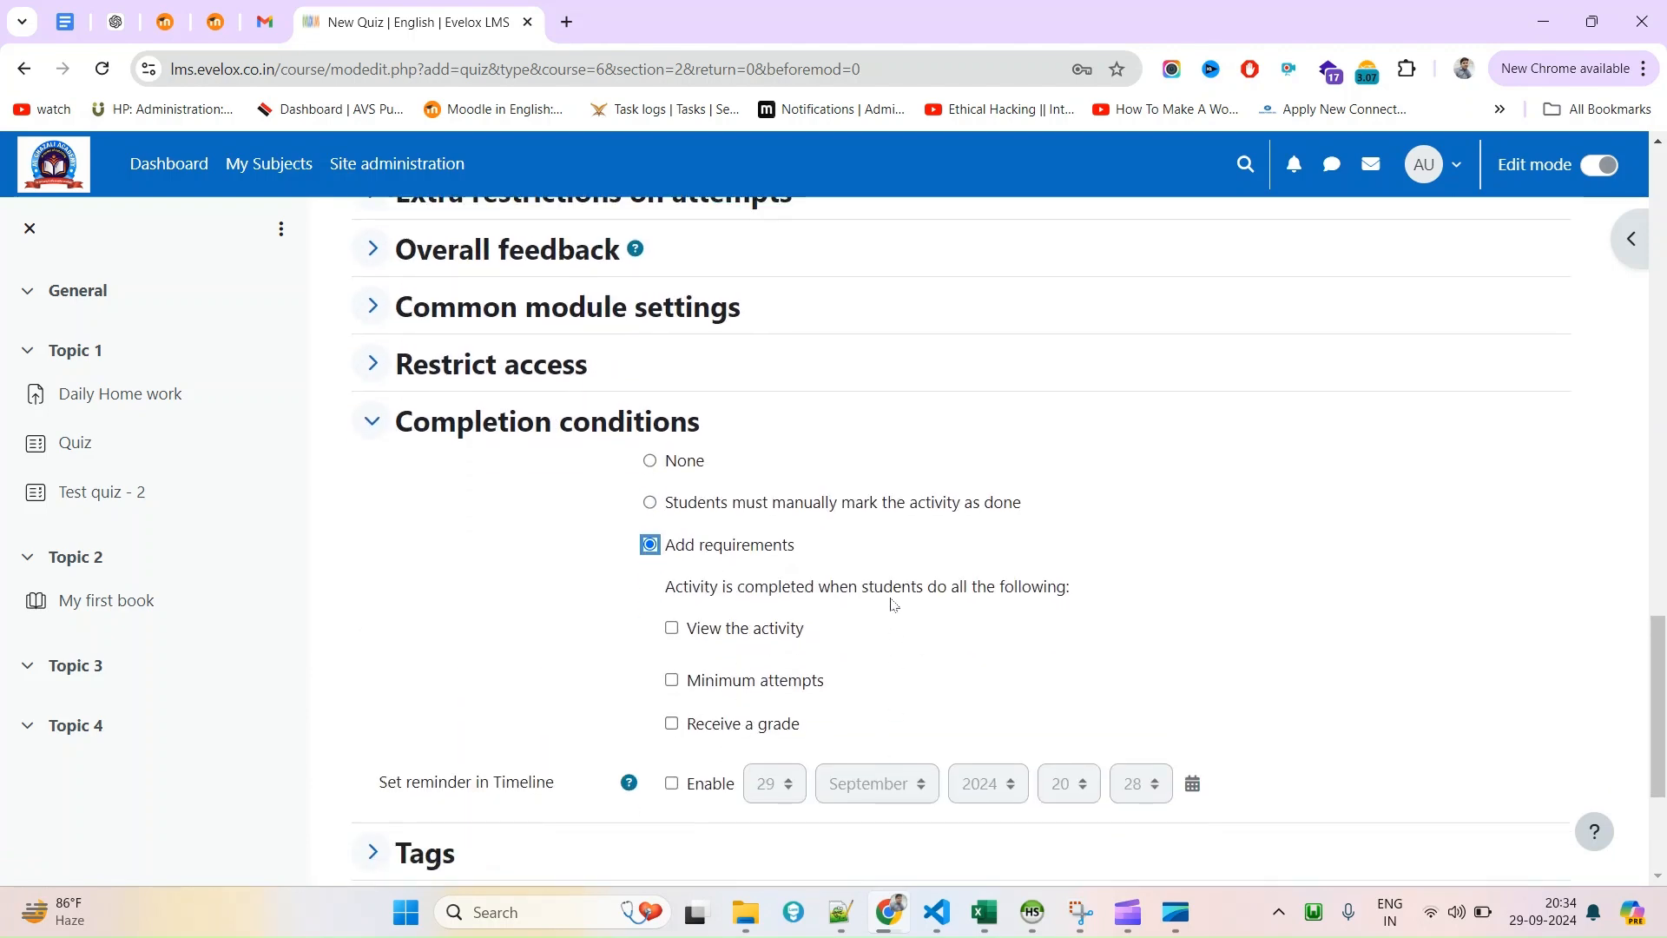
scroll(892, 605, "up", 4)
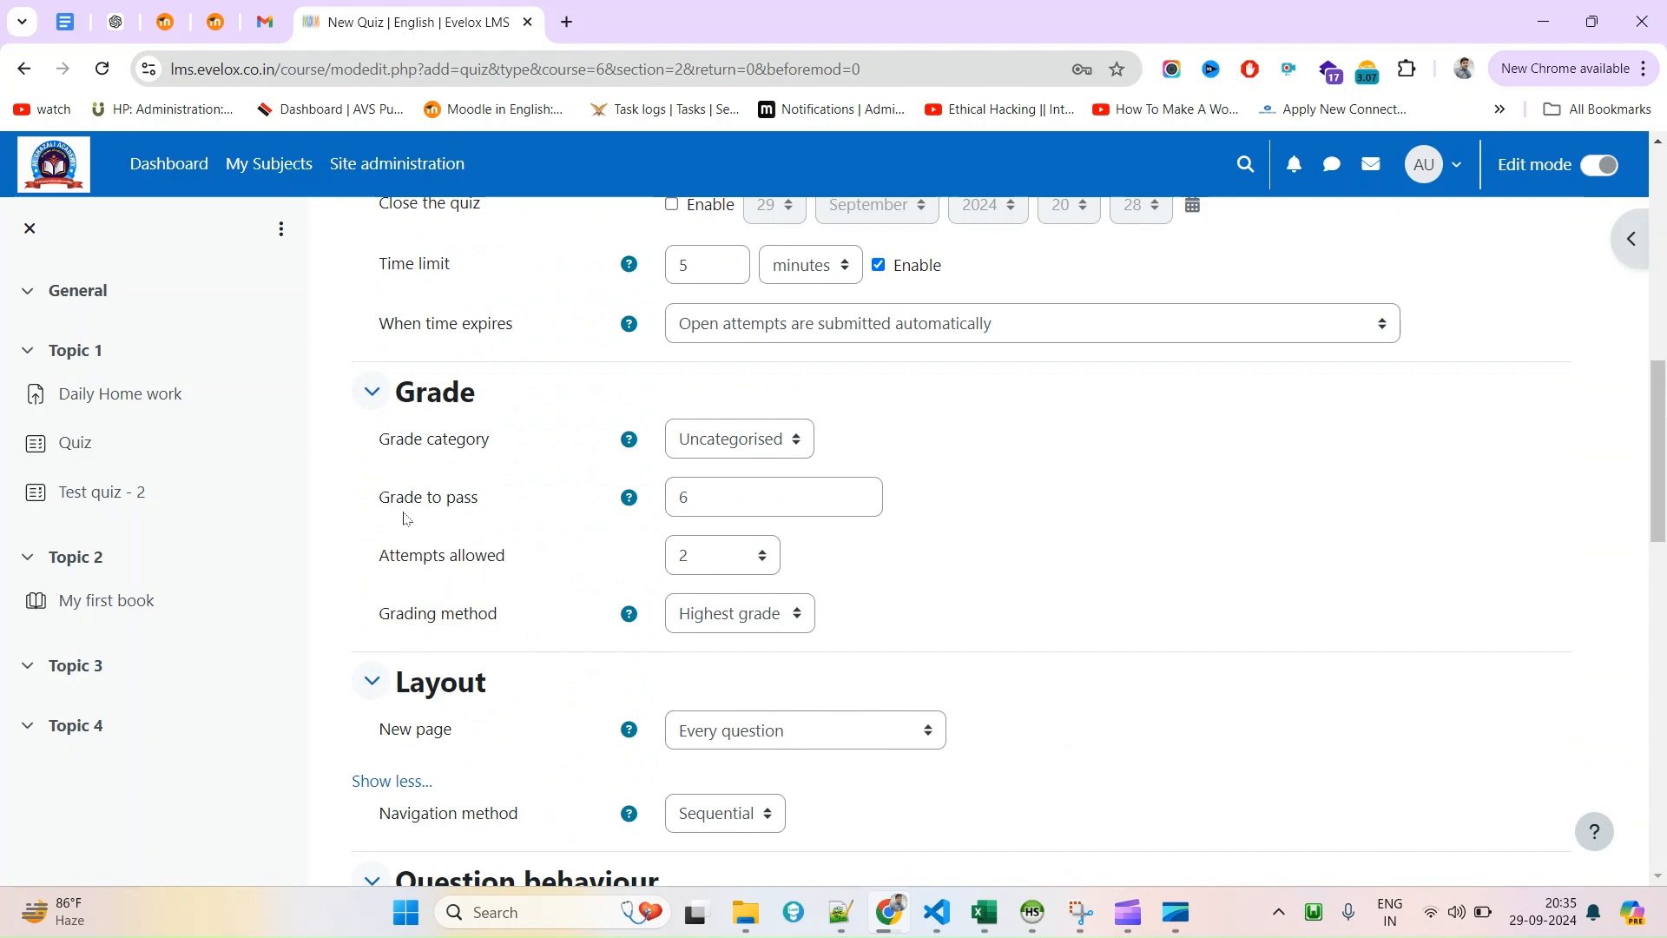
scroll(644, 558, "down", 12)
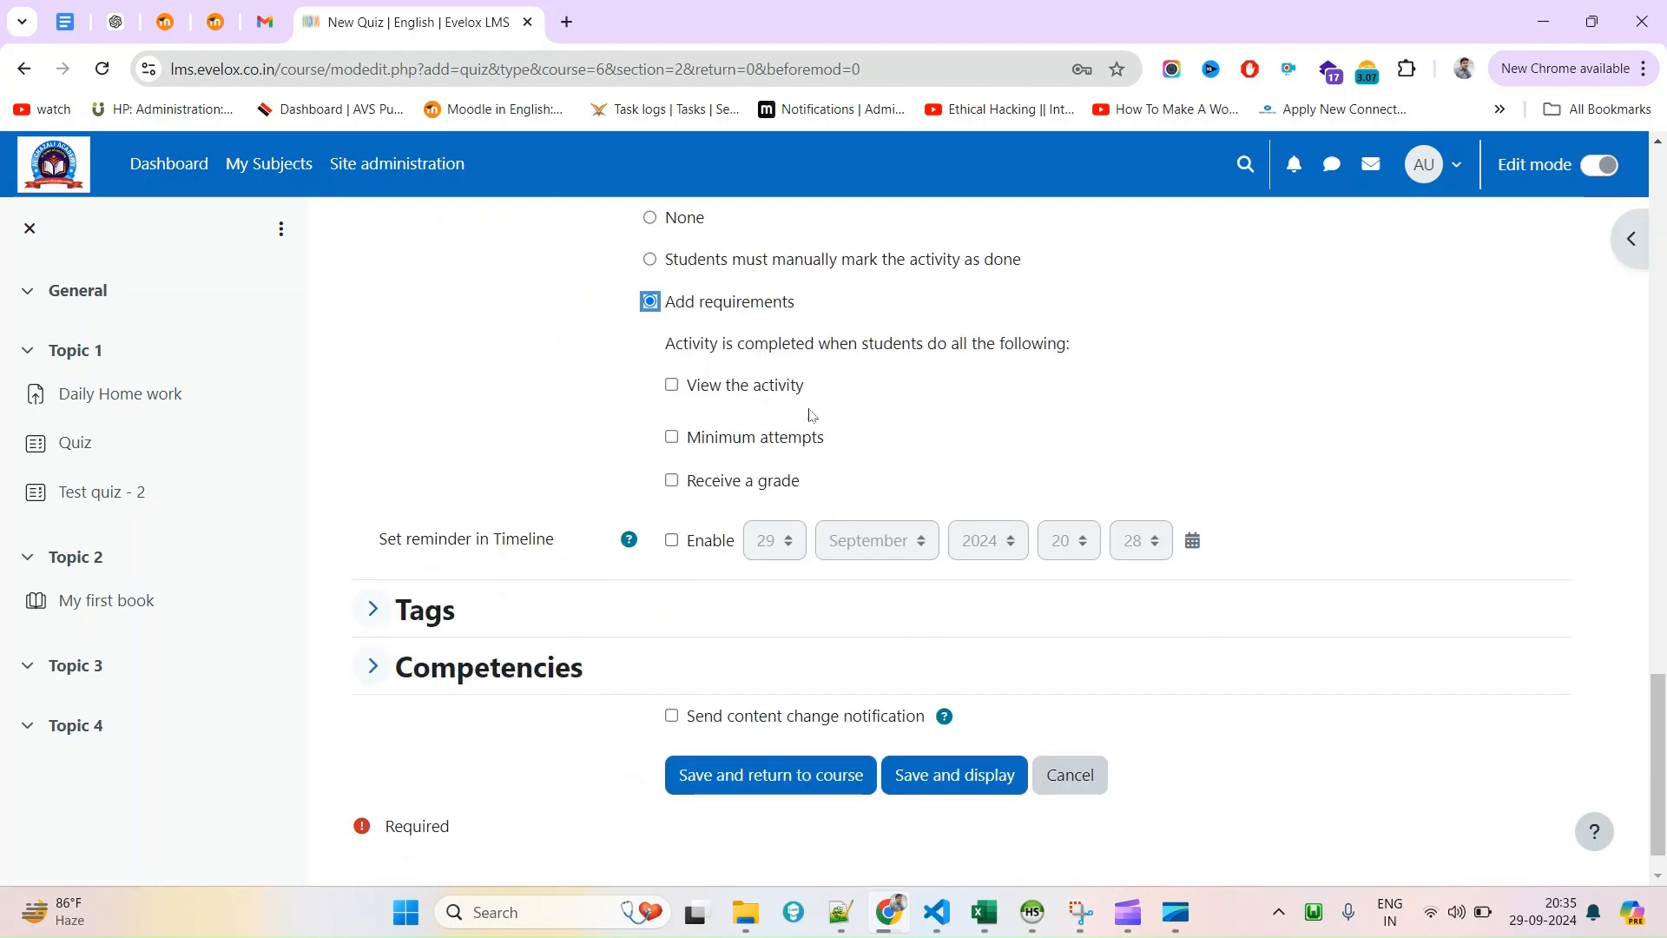
scroll(835, 423, "up", 1)
left_click(736, 504)
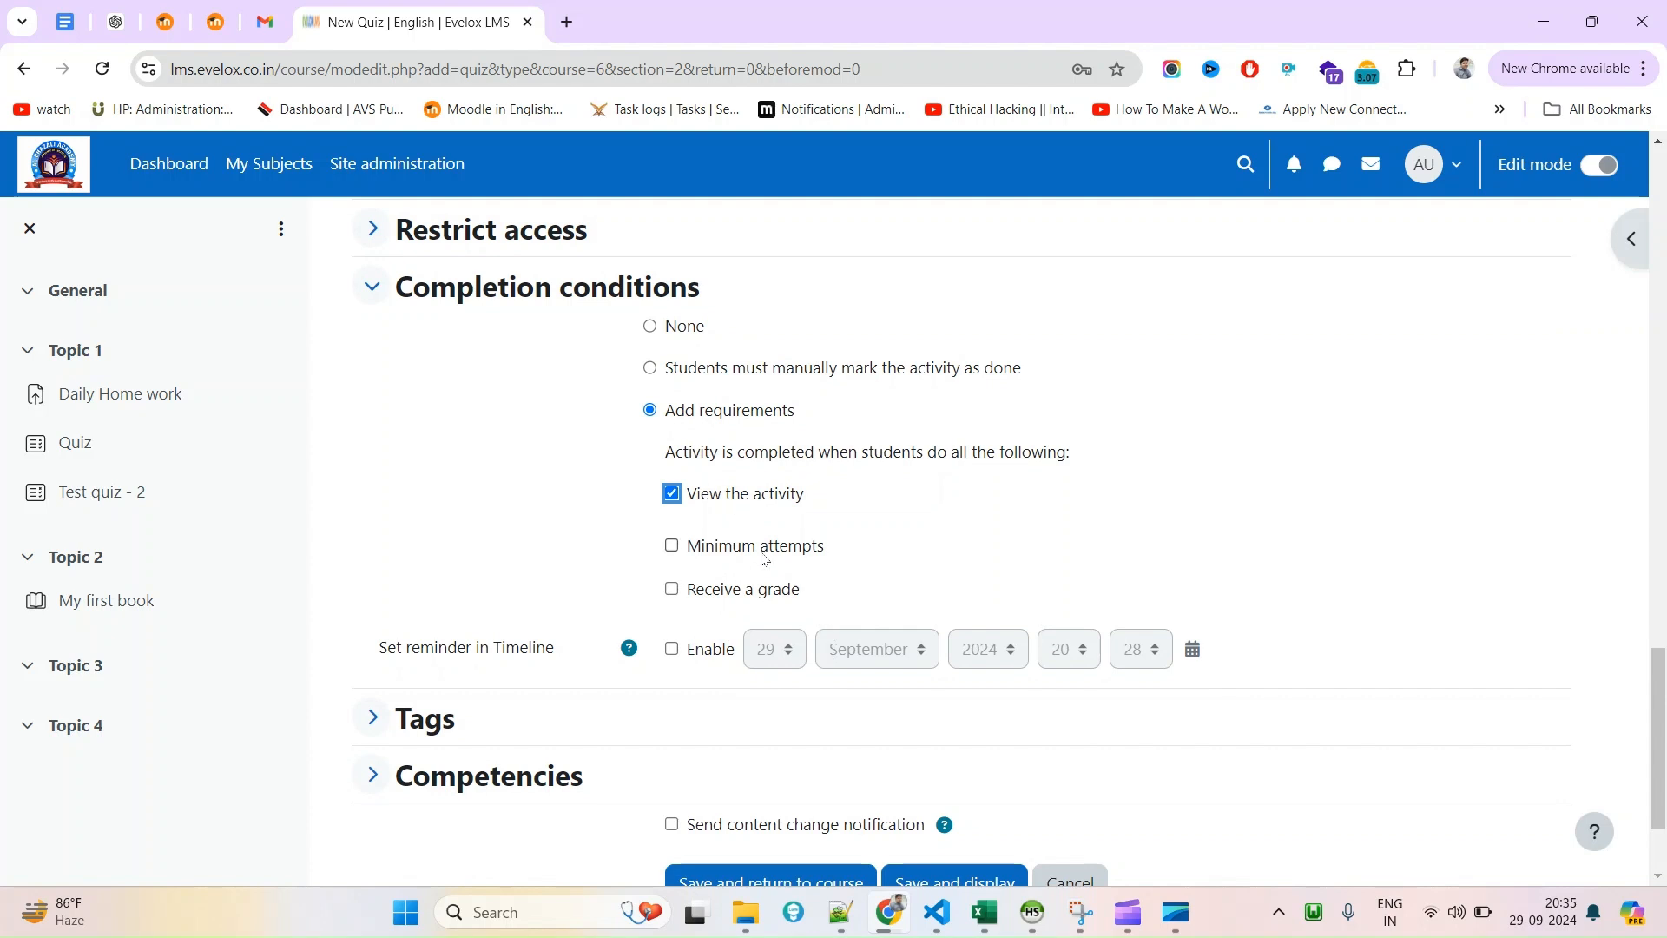
left_click(764, 556)
left_click(744, 603)
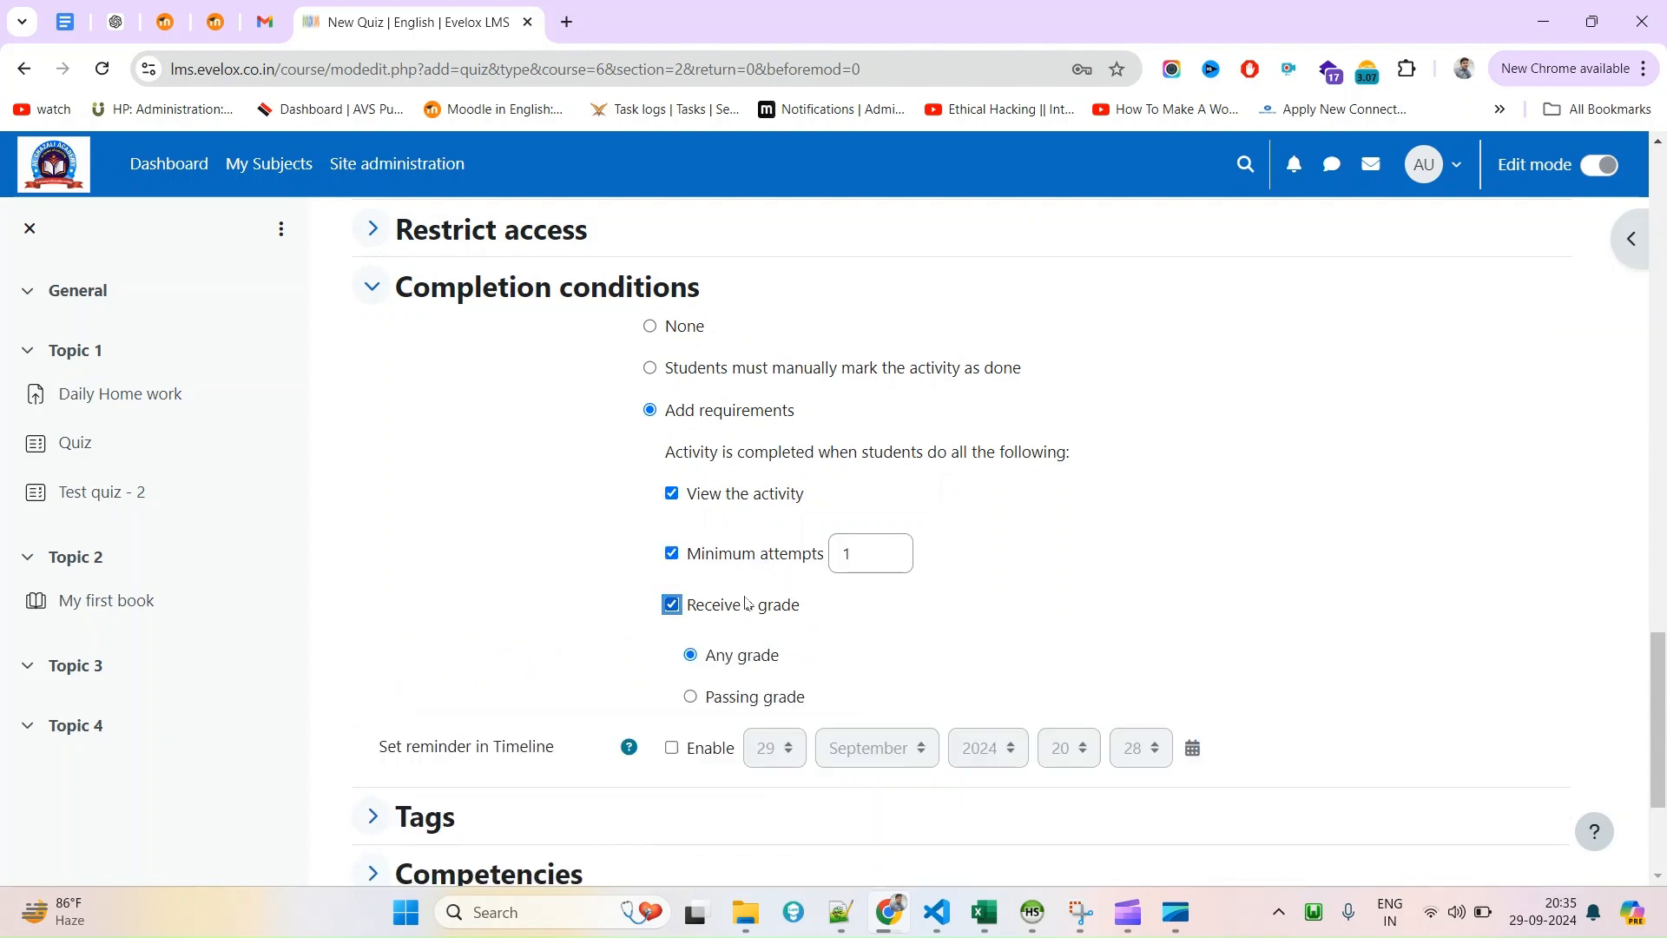
left_click(748, 698)
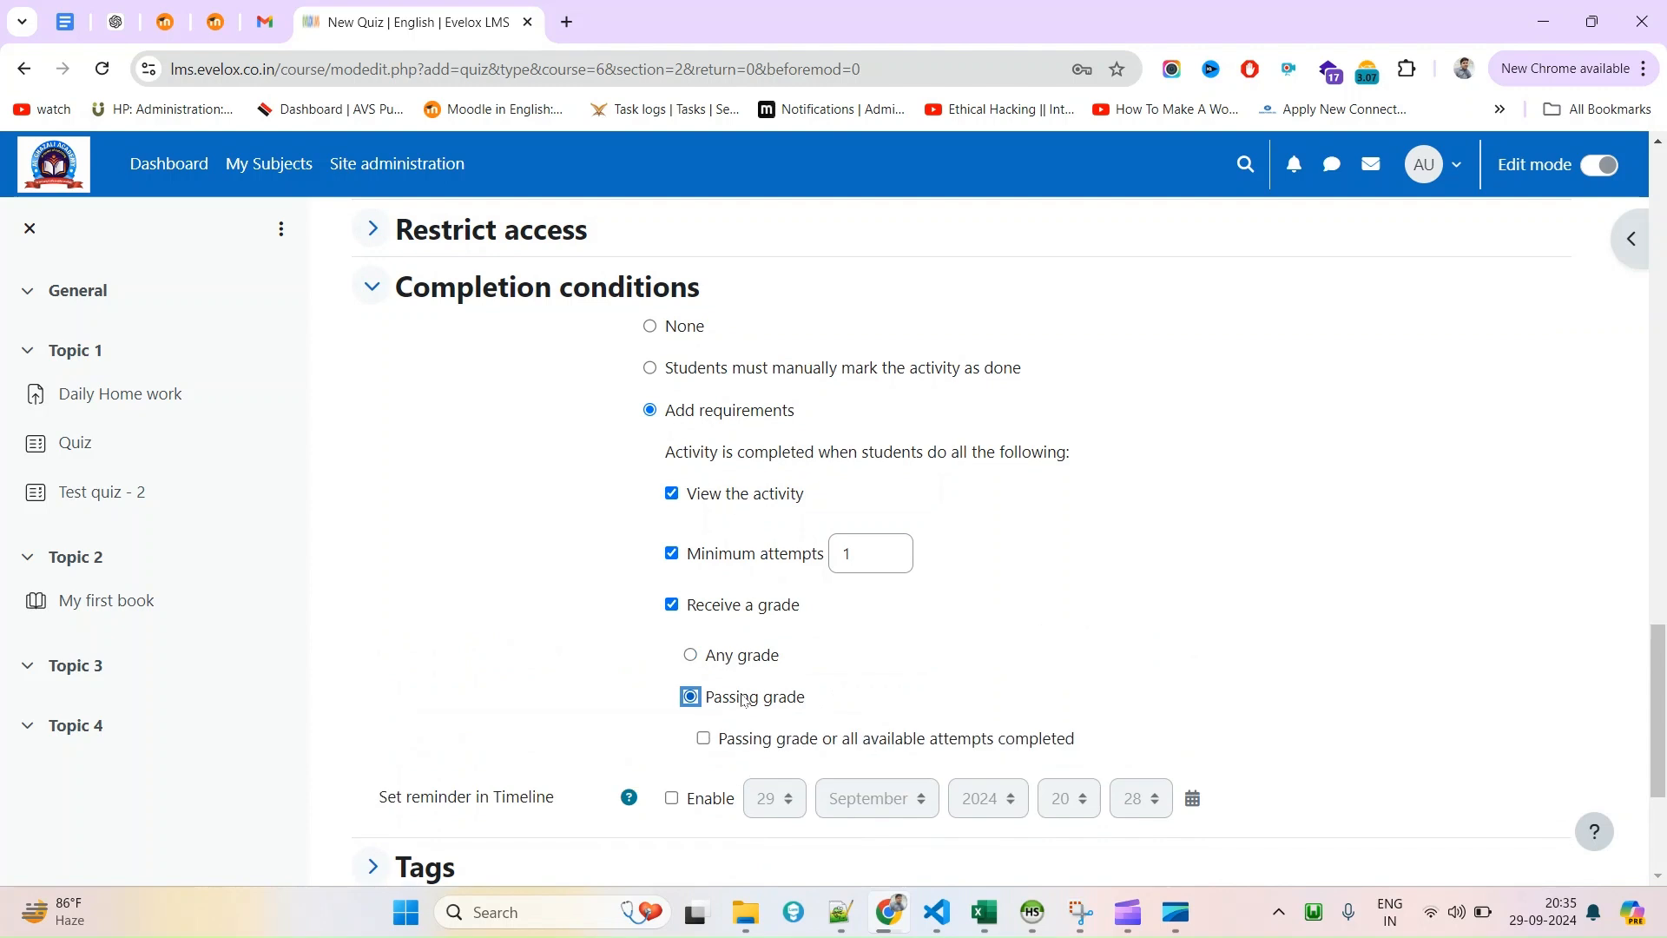
Try the "Passing grade or all available attempts completed" condition and clear it again.
scroll(744, 770, "down", 1)
left_click(703, 629)
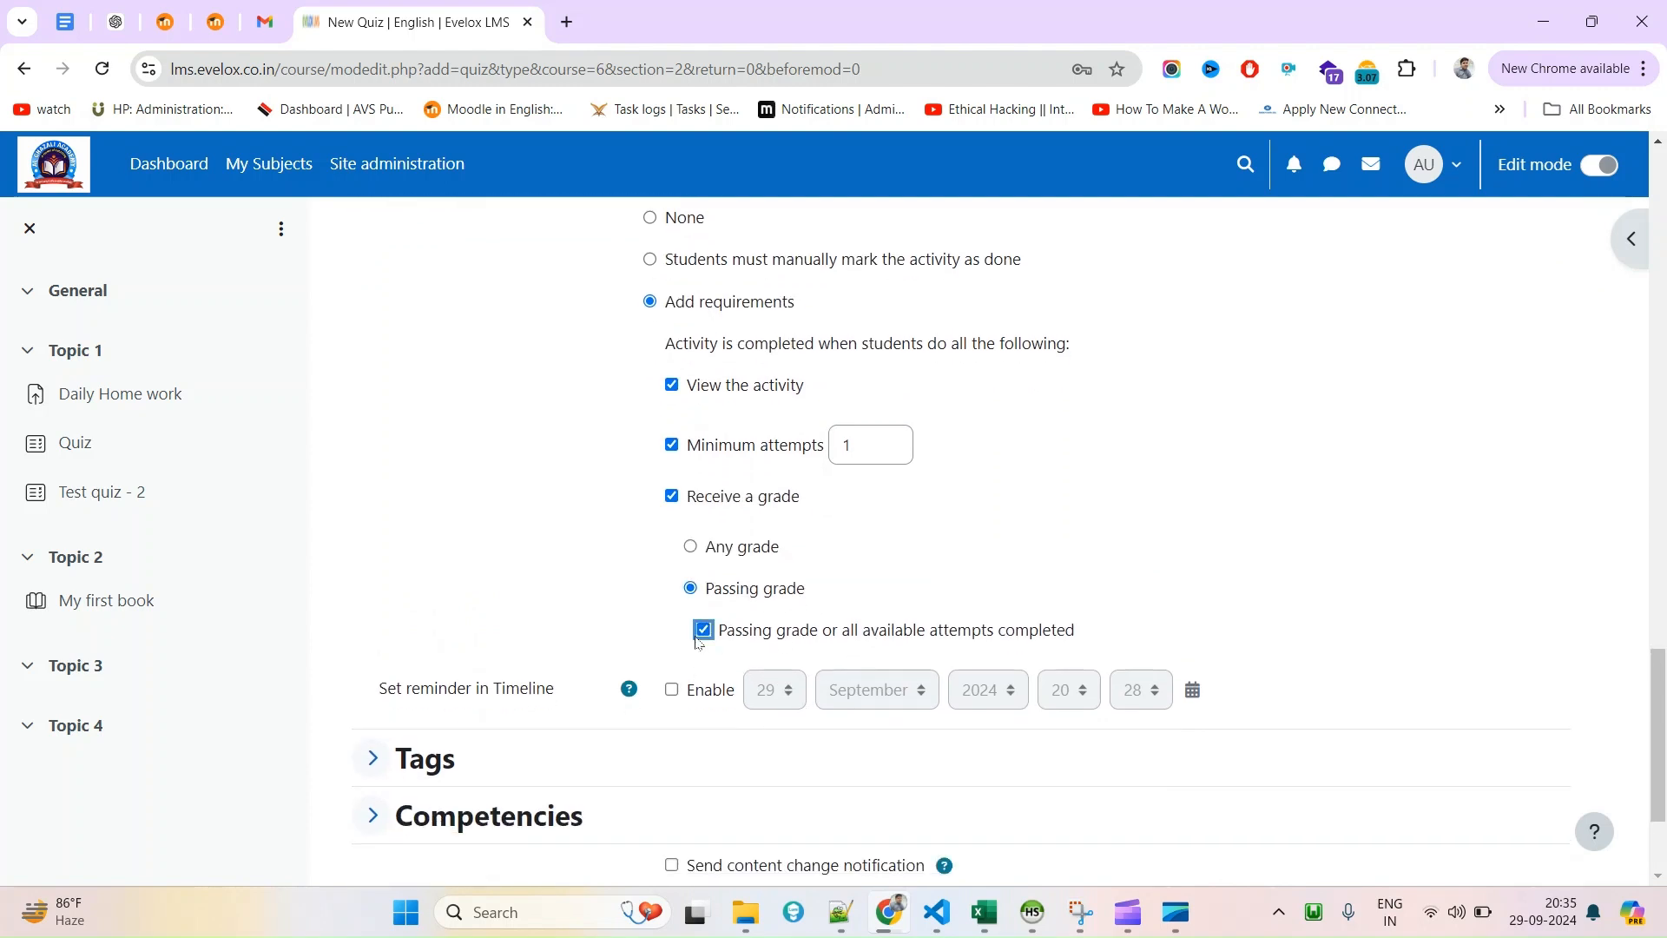
triple_click(927, 632)
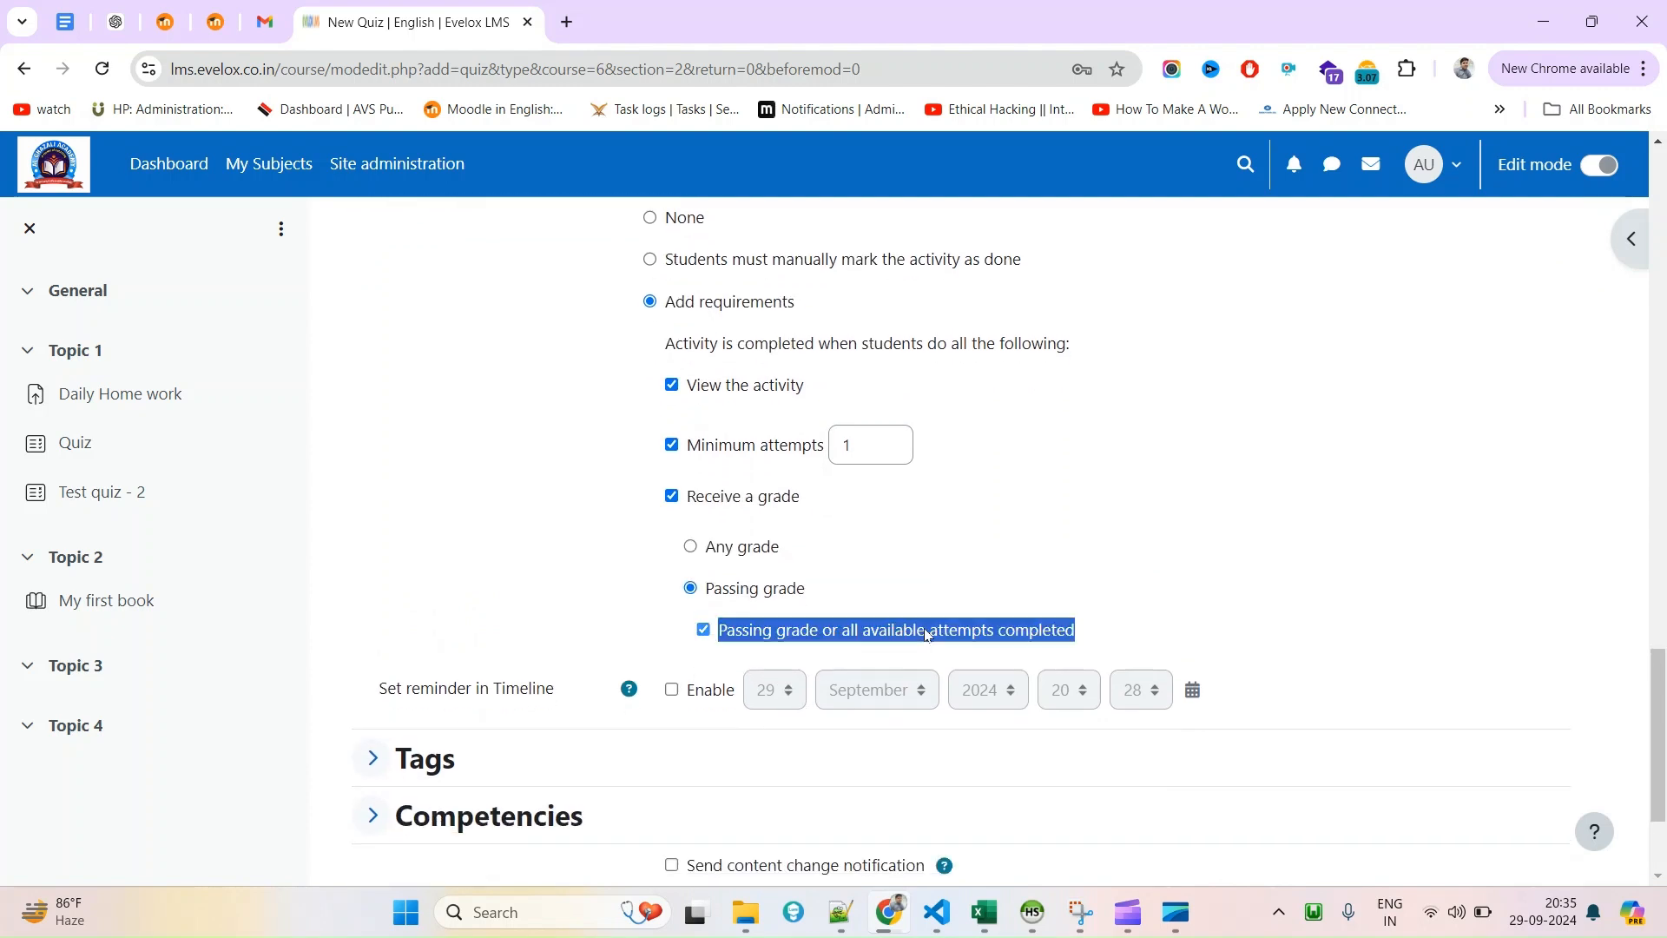
left_click(928, 632)
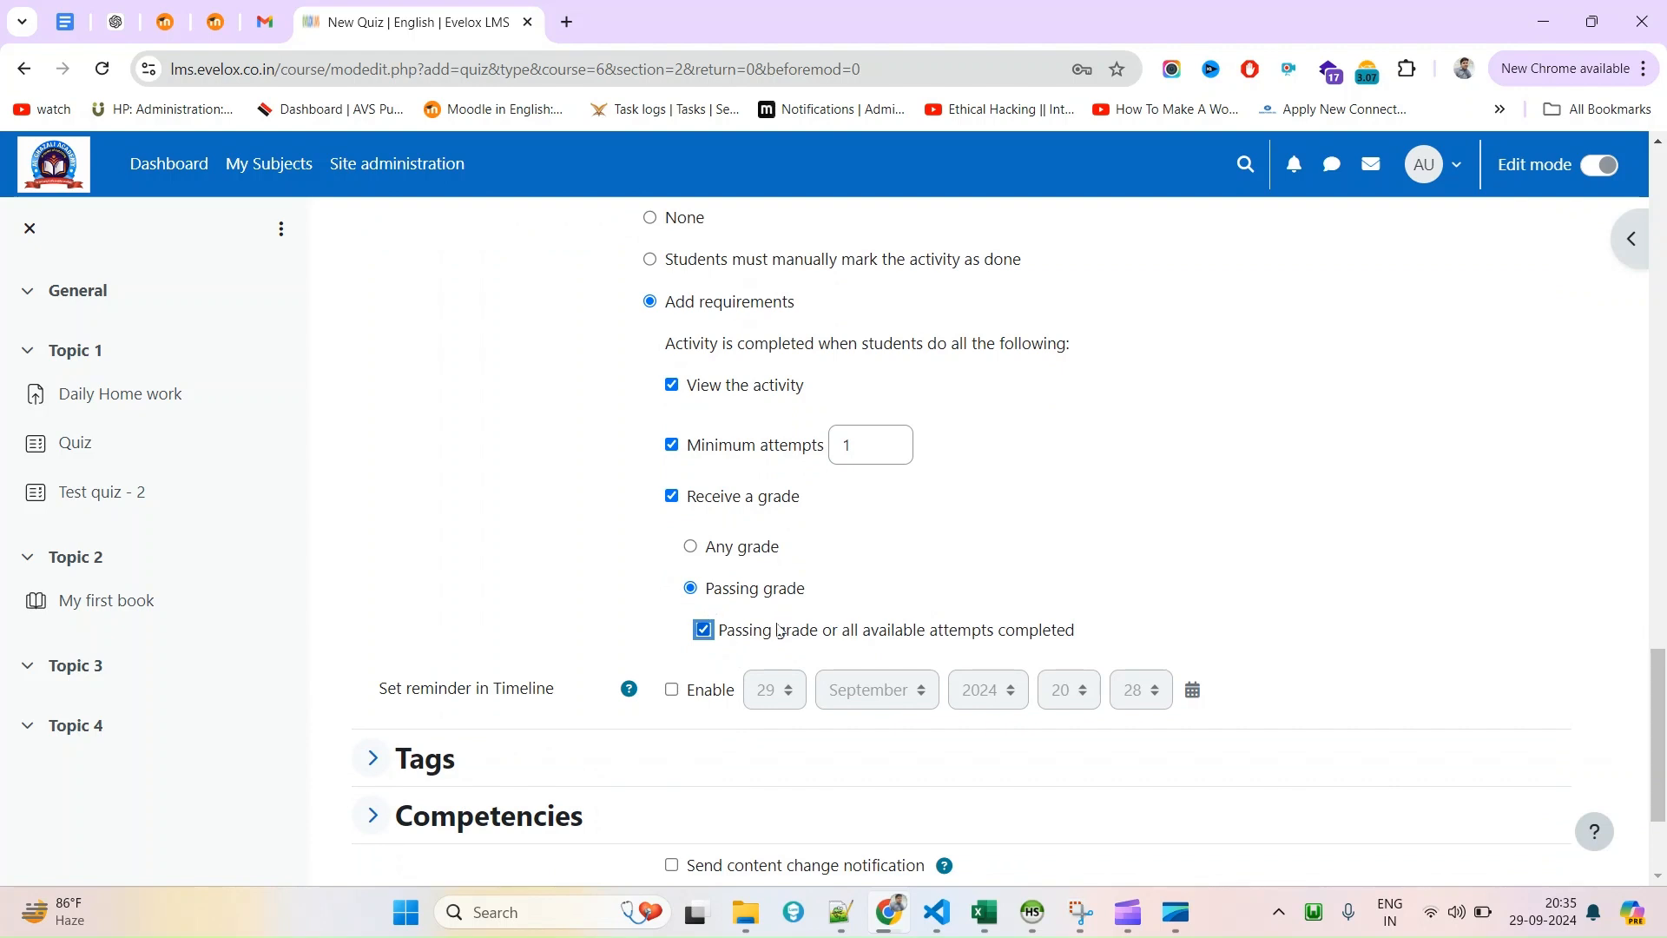
left_click(815, 629)
Recheck the quiz's settings, including the passing grade condition, and save and display the quiz.
scroll(681, 523, "up", 7)
scroll(773, 590, "down", 6)
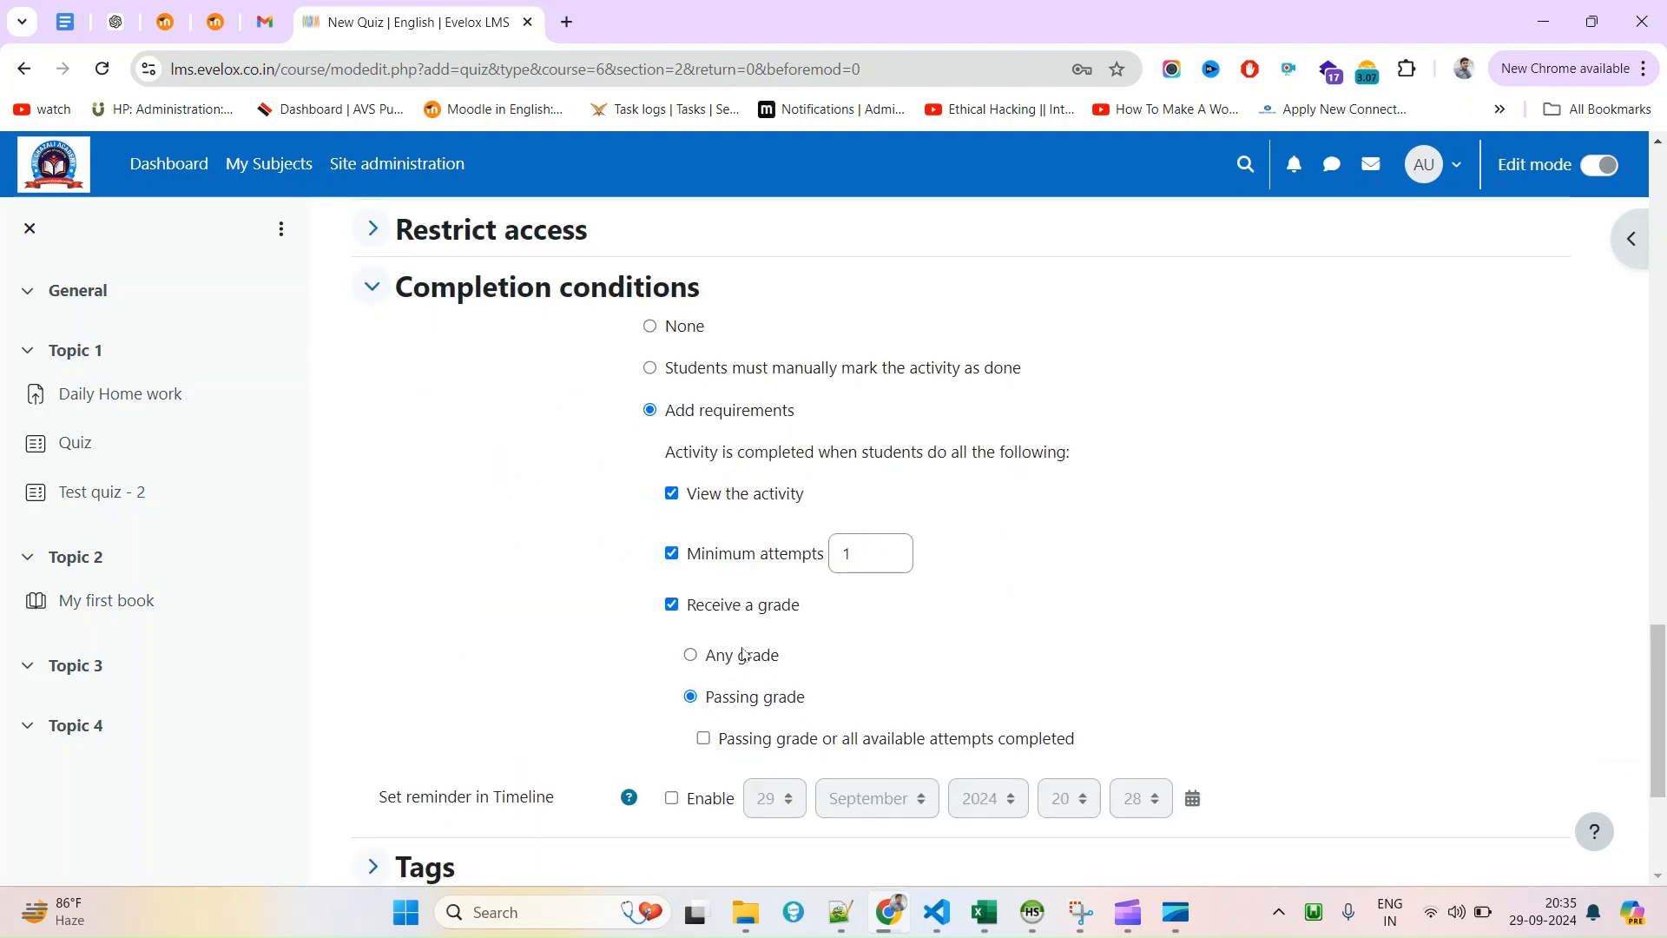
left_click_drag(830, 706, 701, 709)
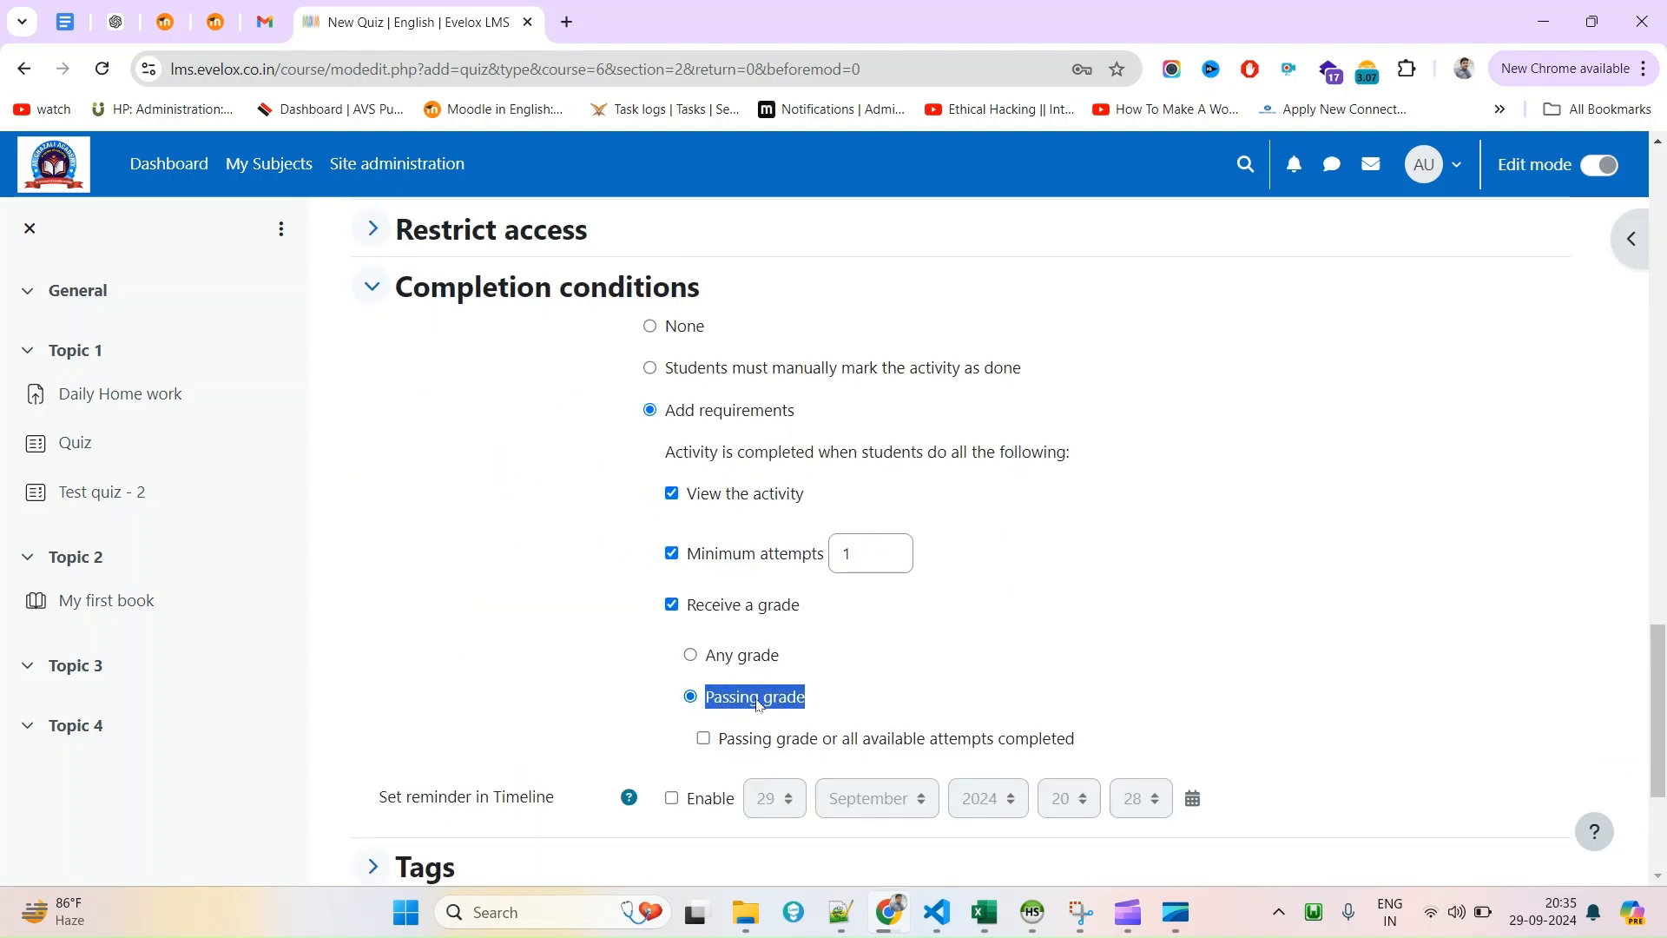
scroll(758, 706, "down", 1)
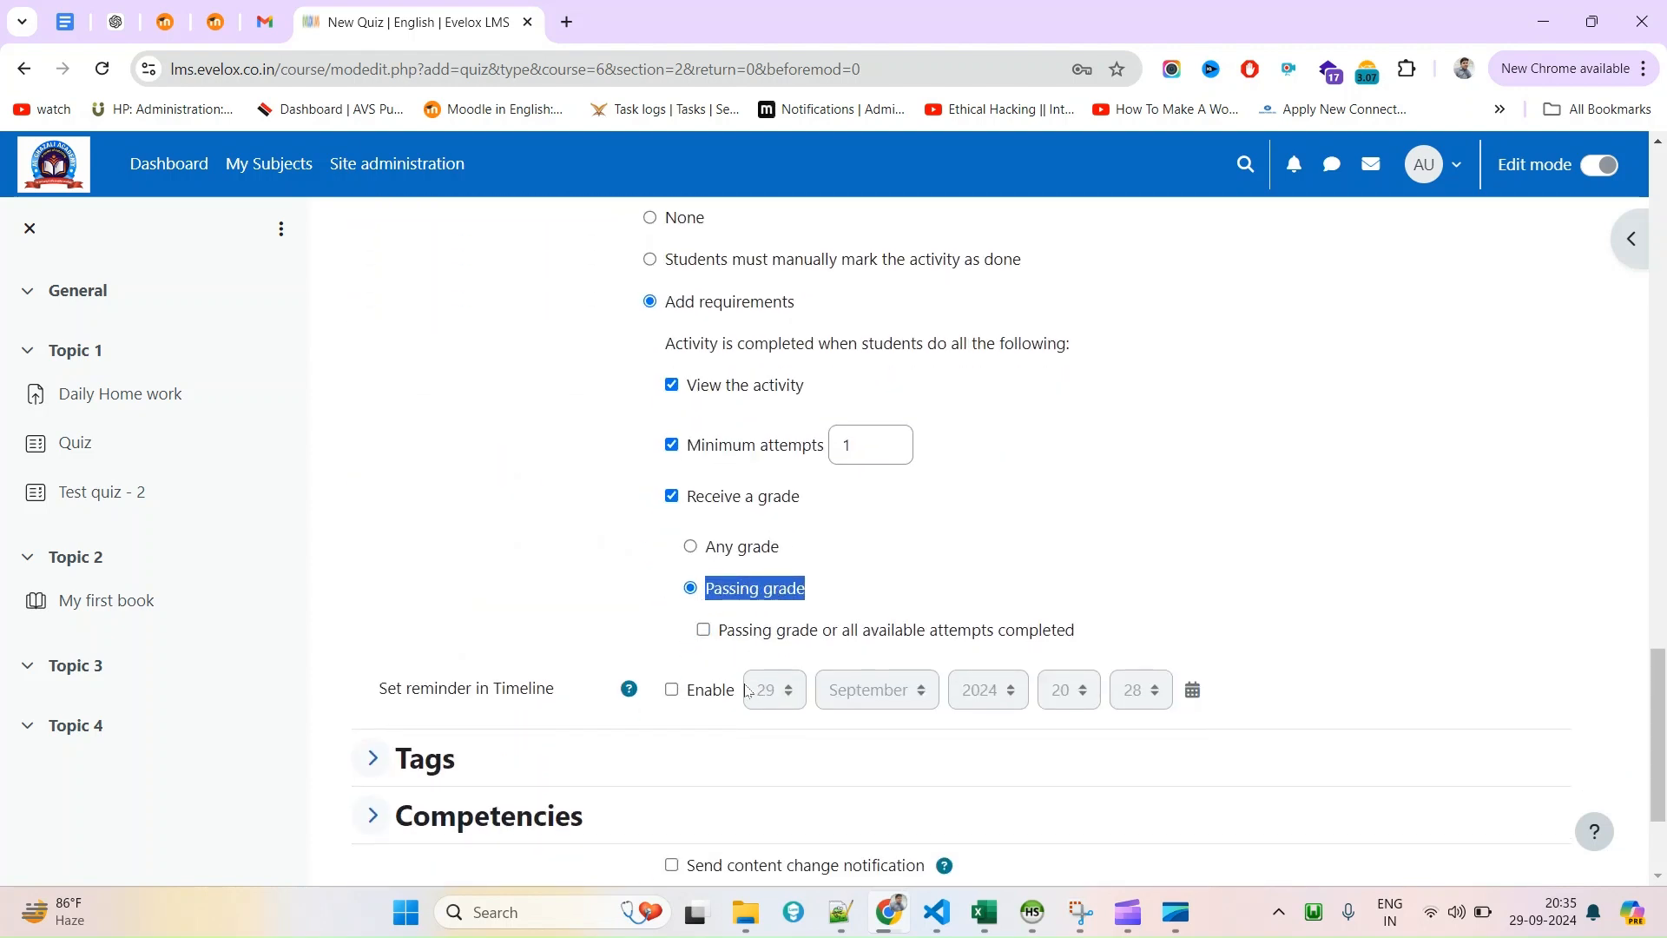
scroll(753, 690, "down", 2)
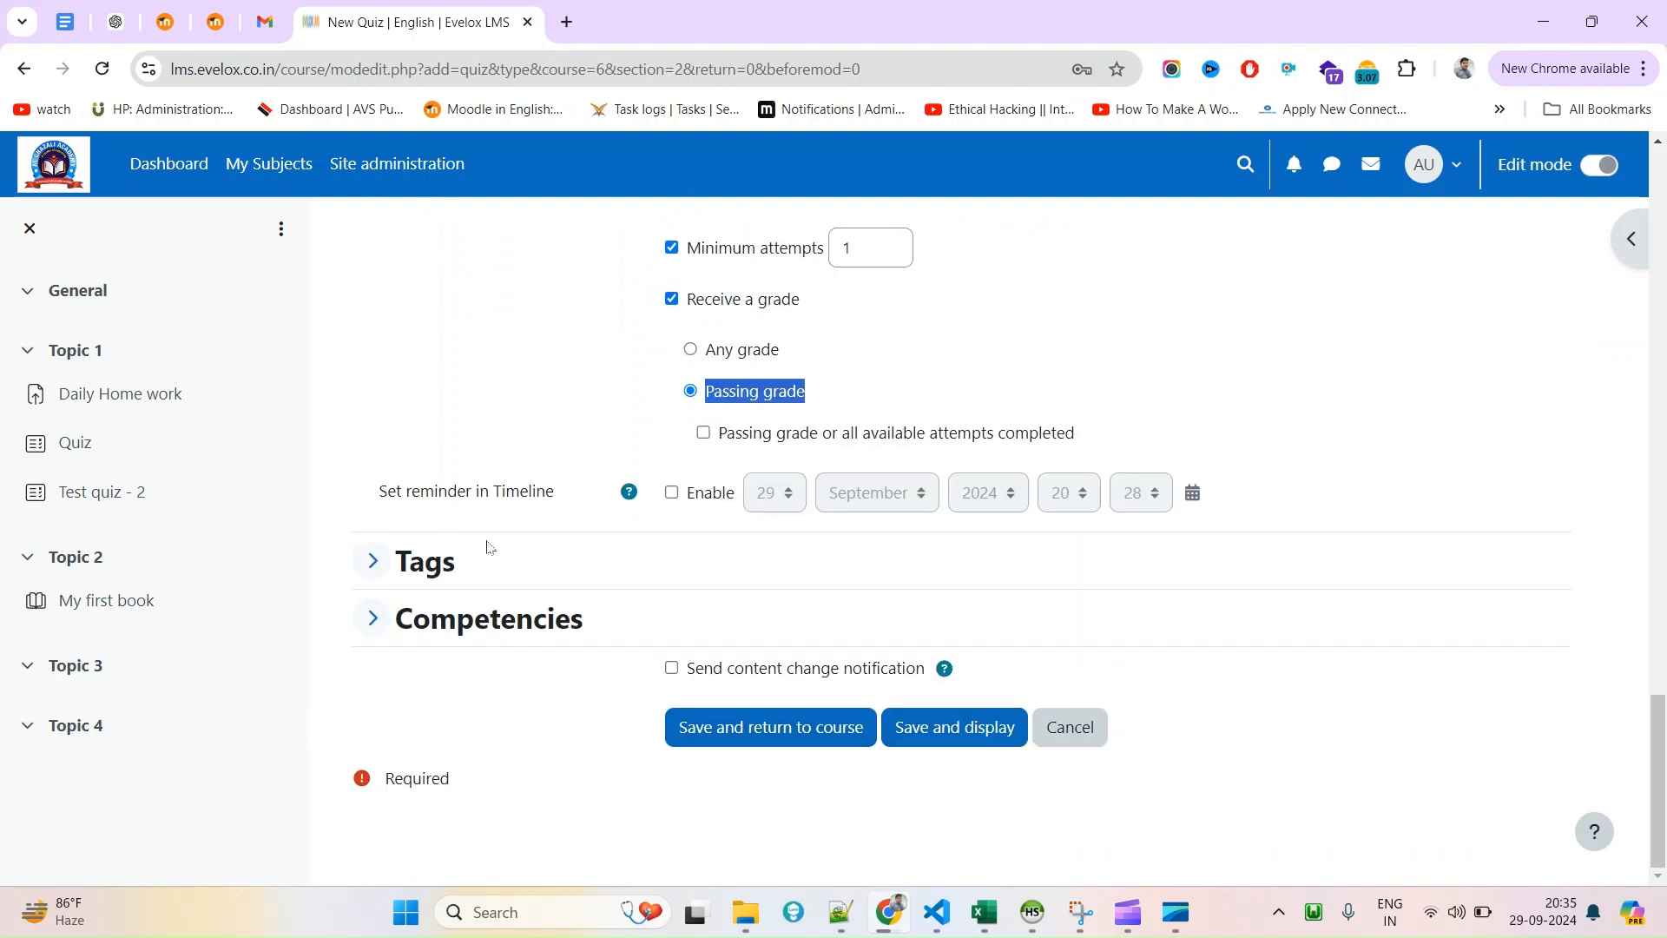
scroll(677, 544, "up", 12)
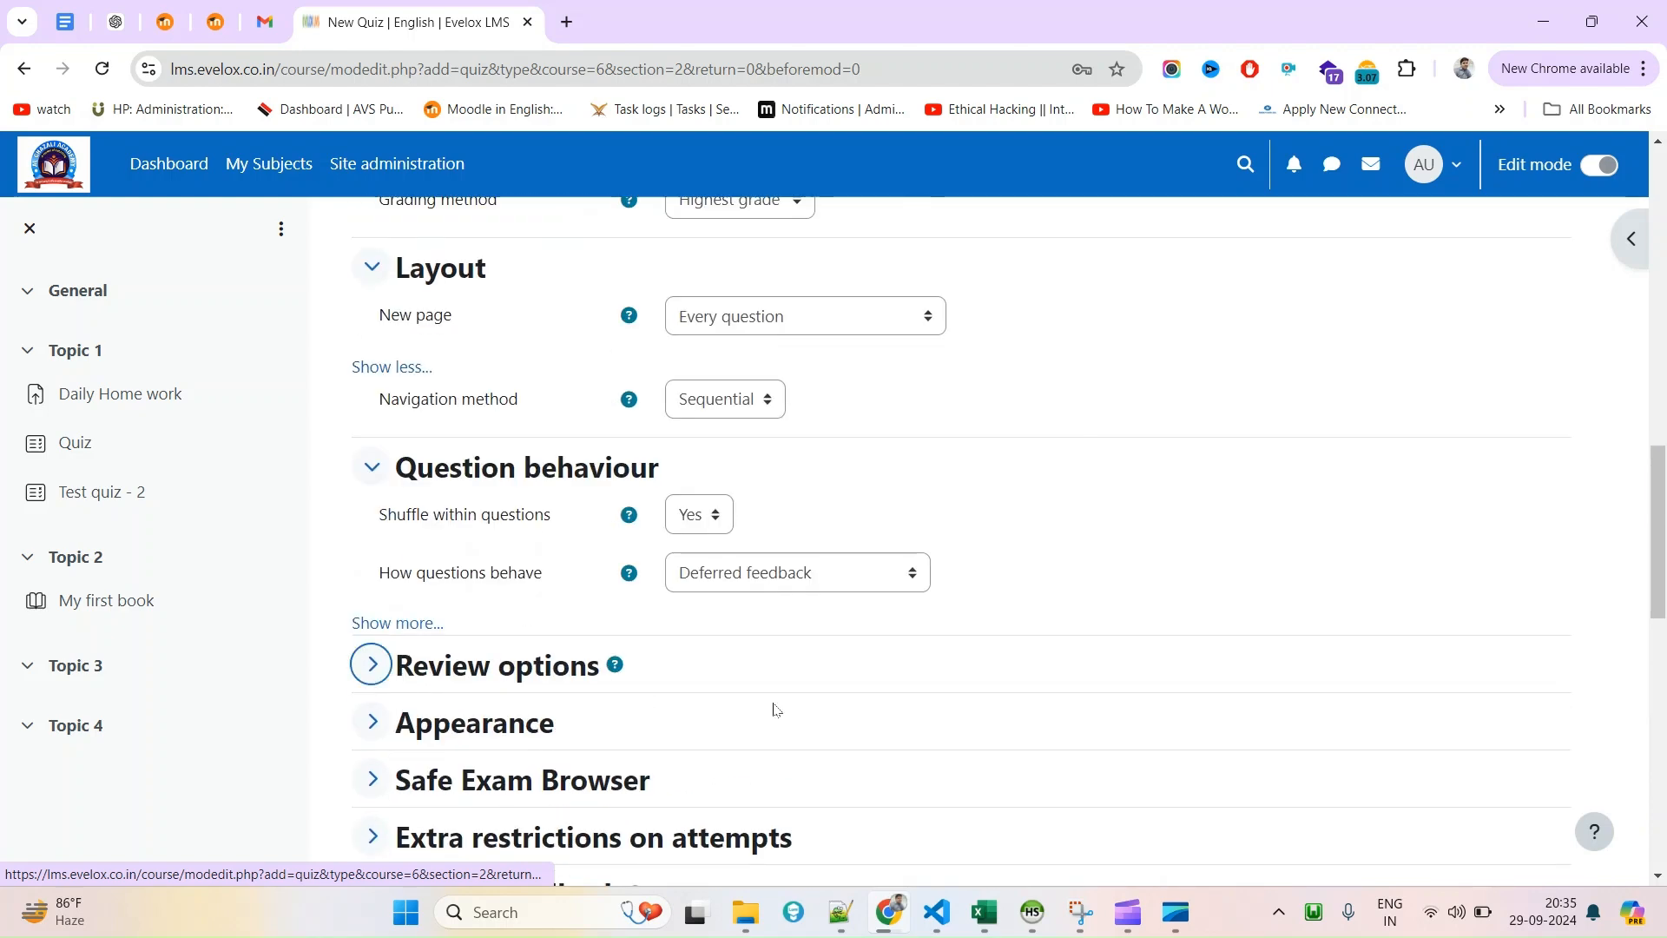
scroll(646, 699, "down", 12)
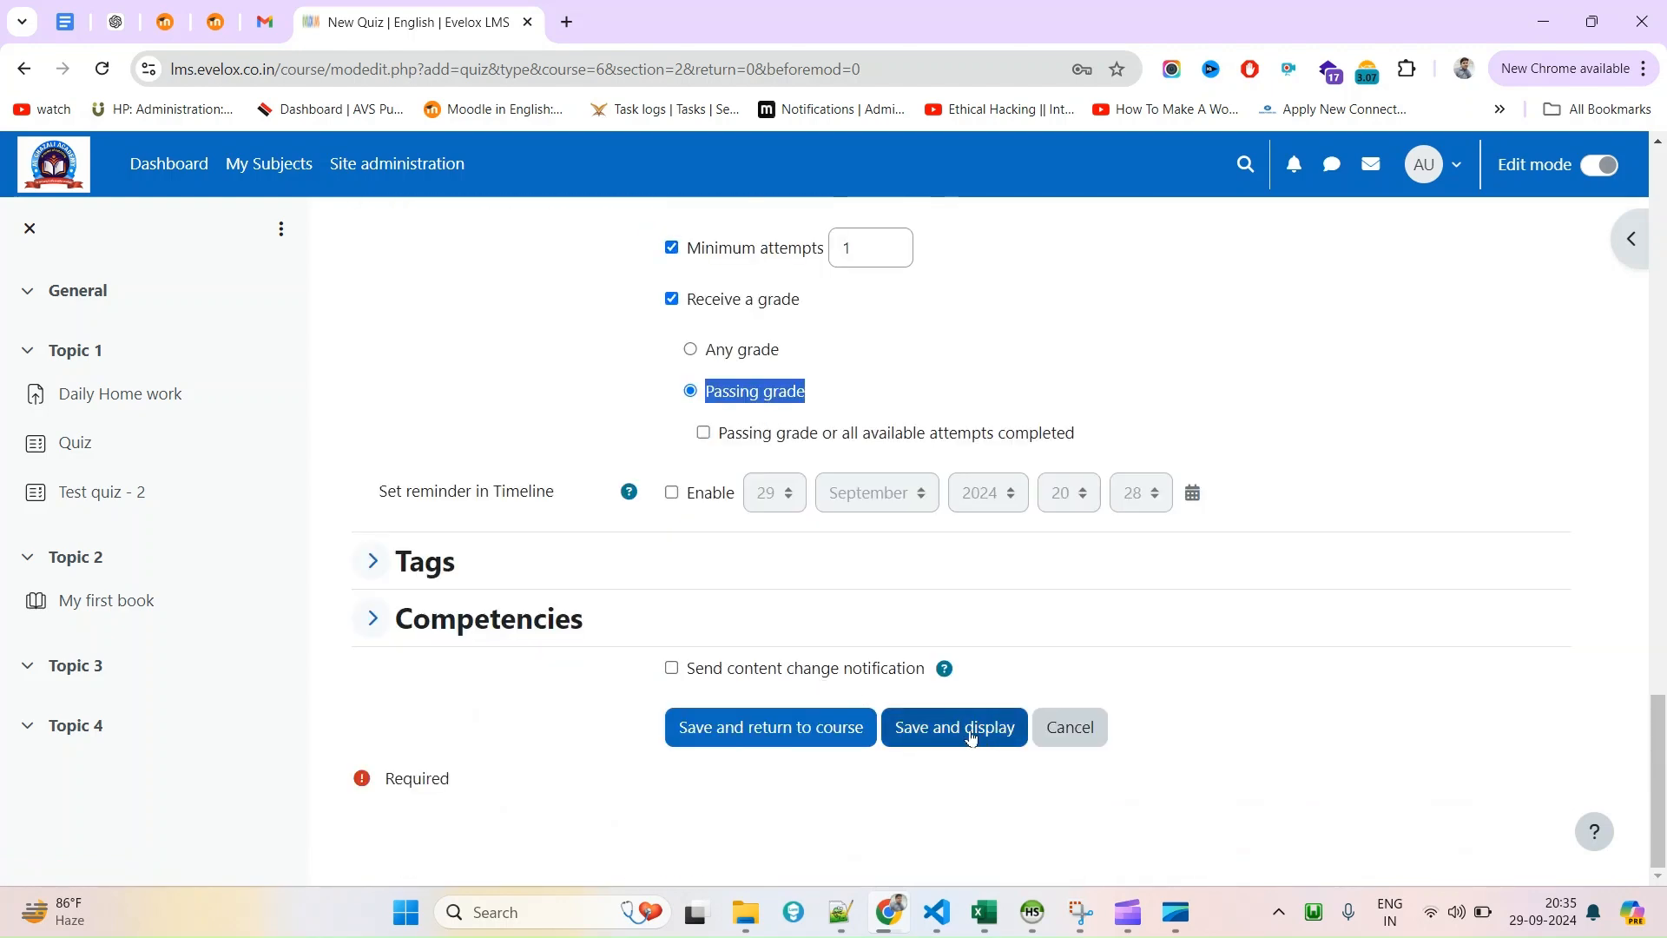
left_click(969, 737)
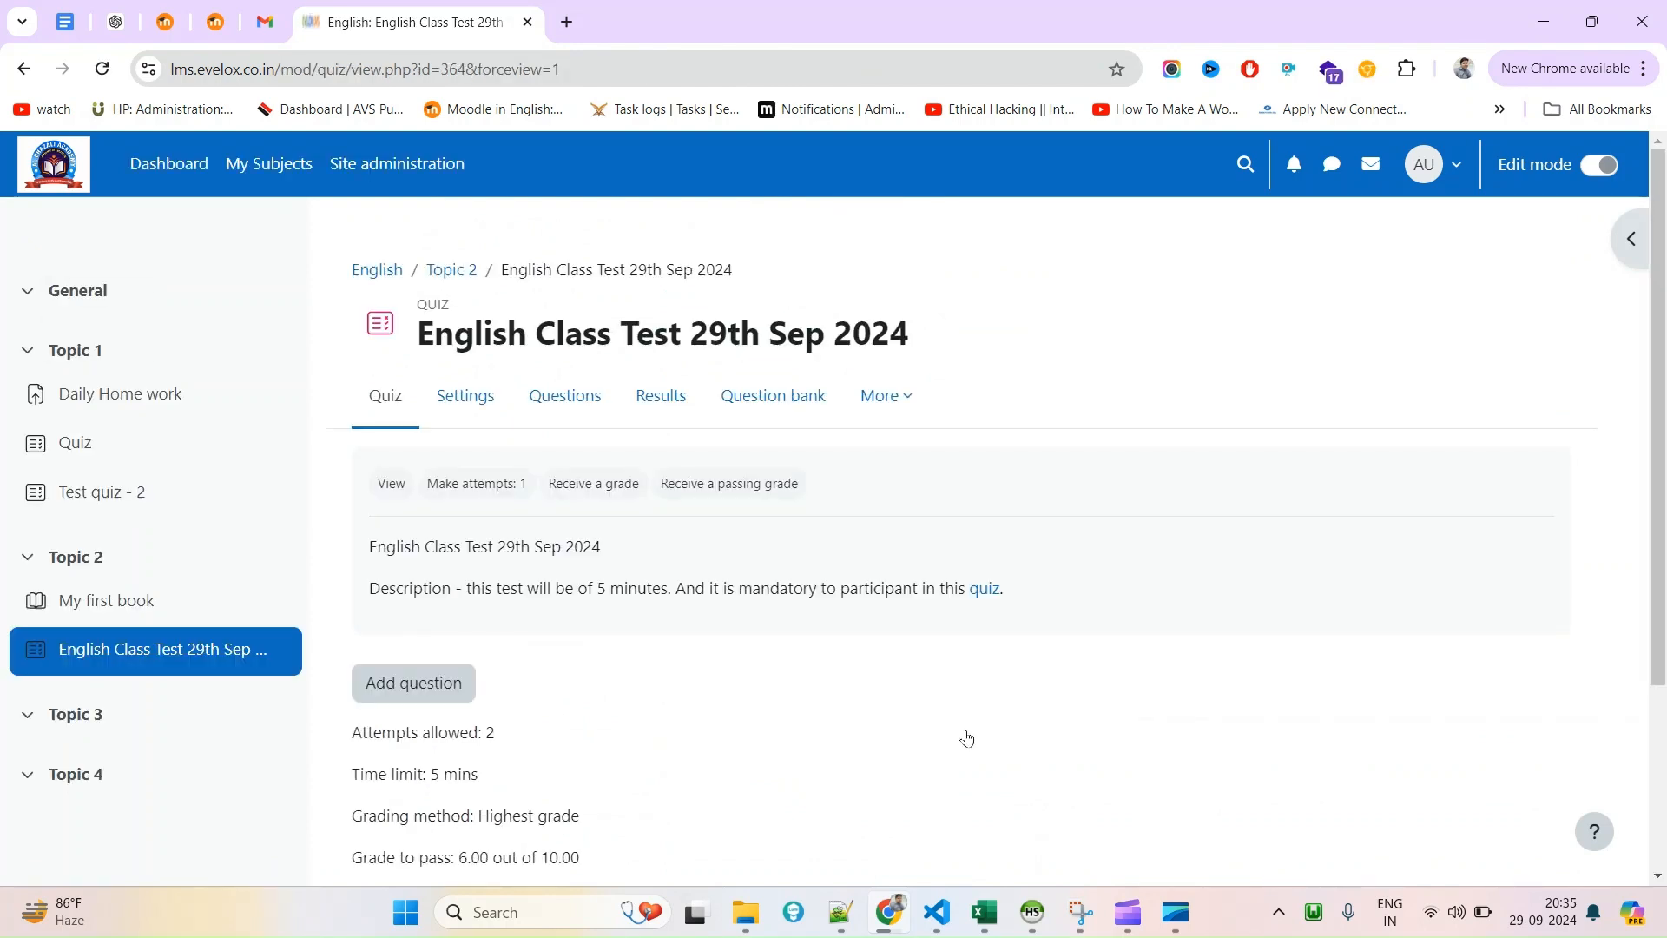
Return to the English course page and turn off edit mode.
scroll(426, 708, "down", 3)
scroll(418, 711, "up", 3)
left_click(387, 276)
scroll(532, 584, "down", 6)
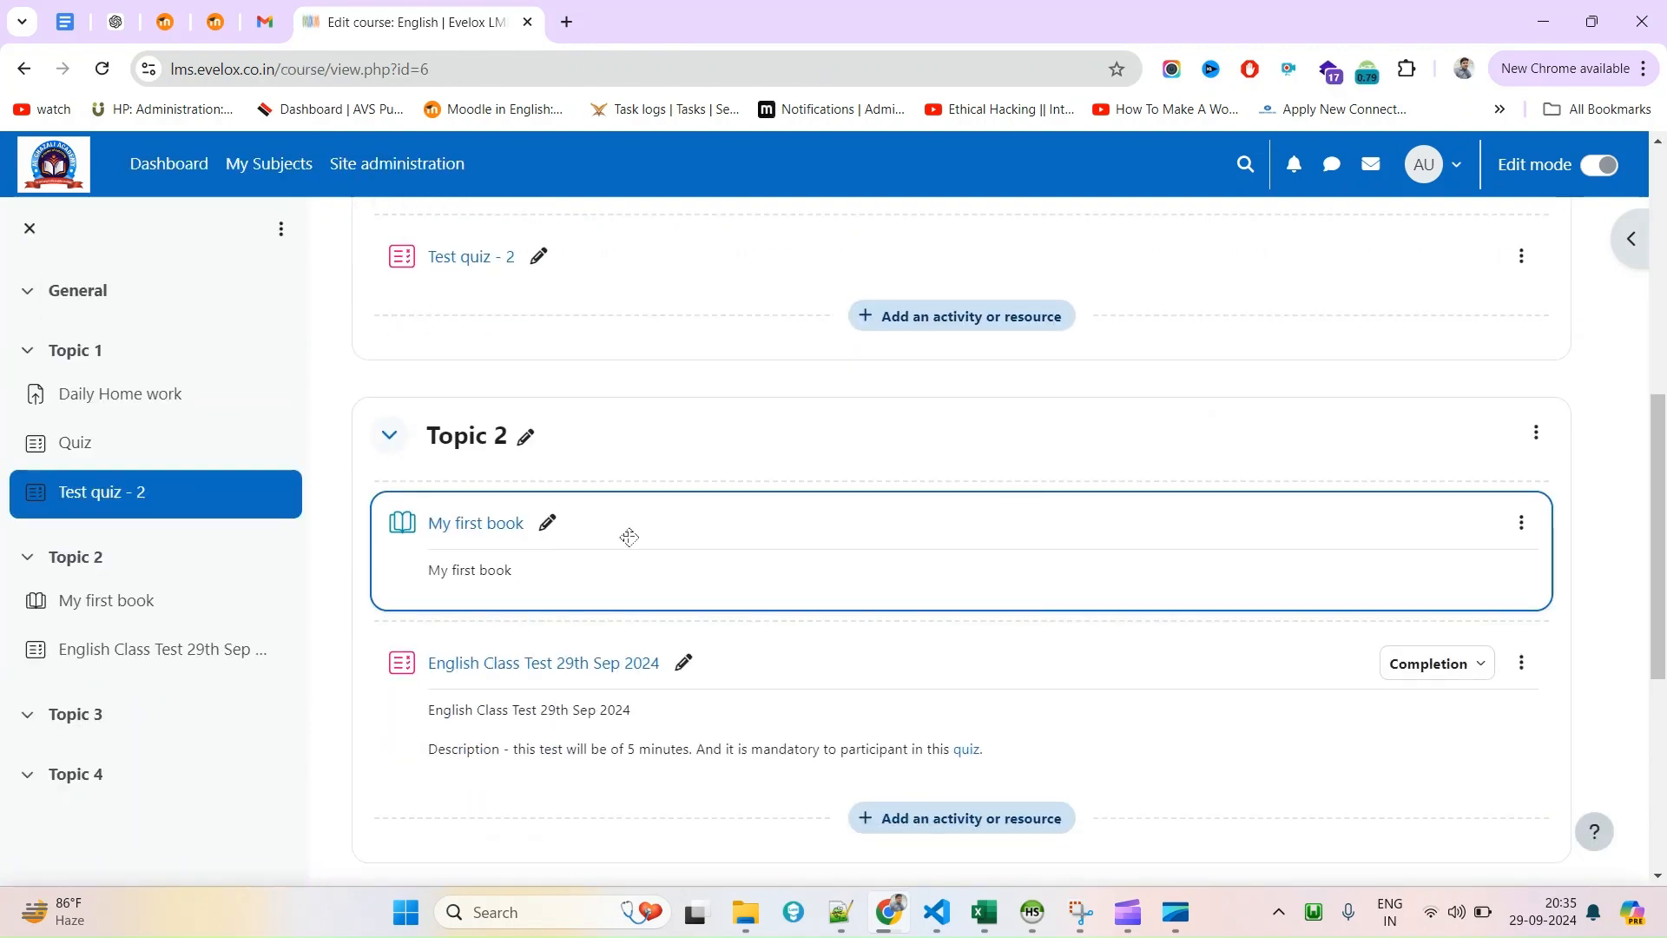
scroll(536, 595, "up", 1)
left_click(1597, 165)
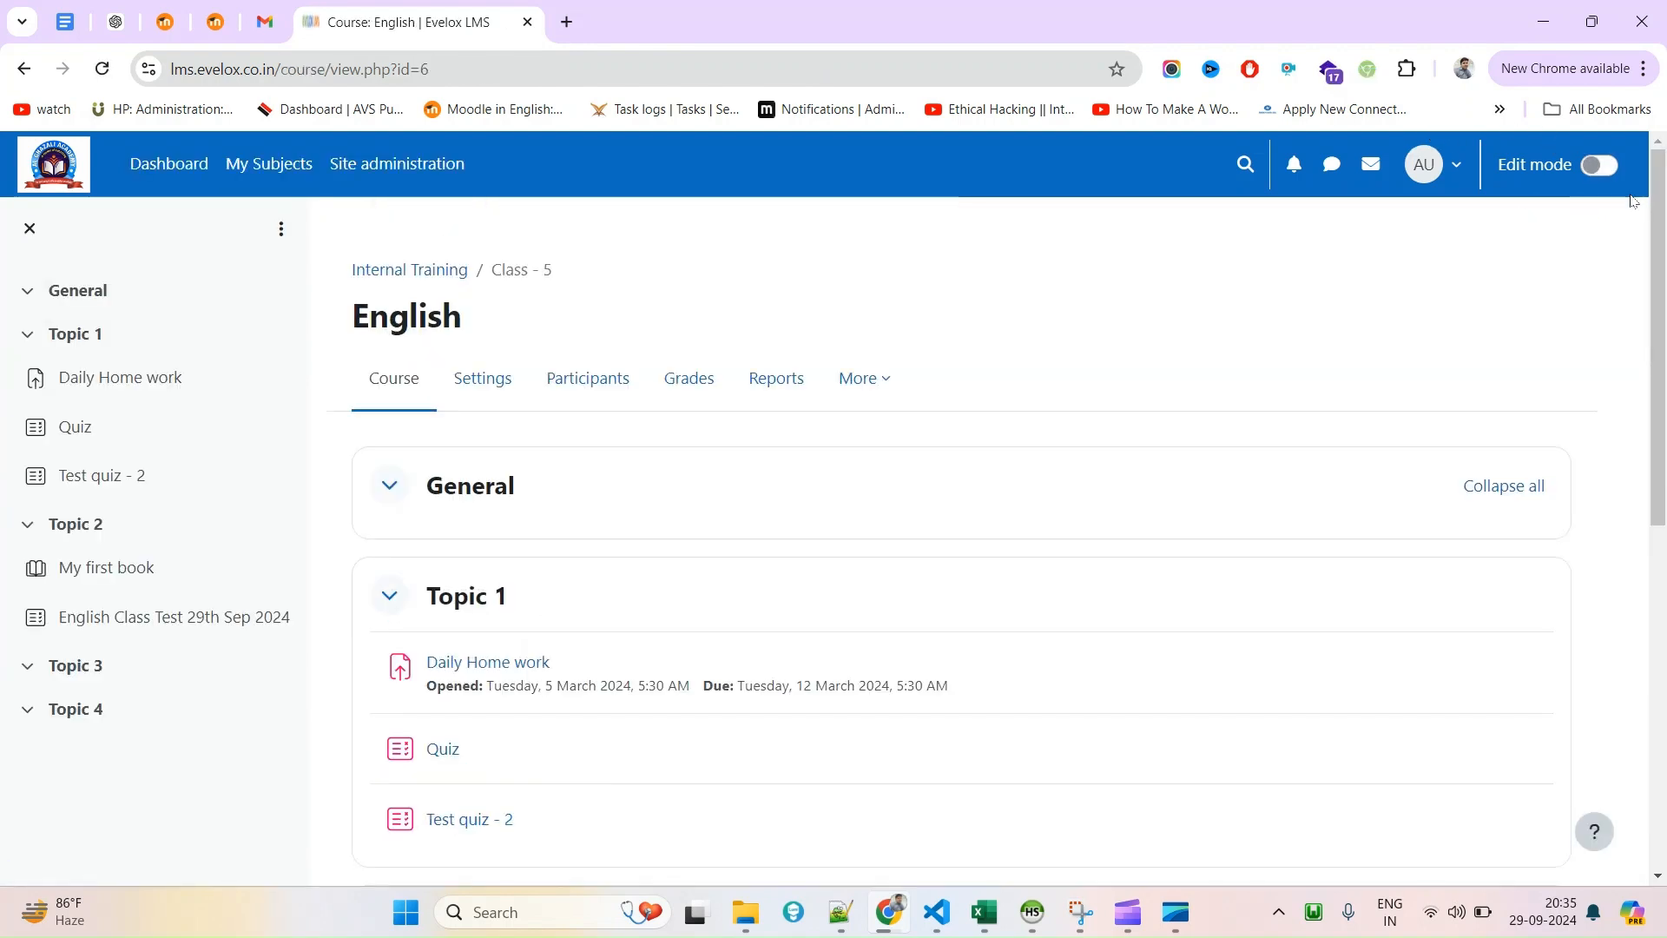
Examine the English Class Test 29th Sep 2024 entry in Topic 2, including its title and displayed description.
scroll(560, 635, "down", 2)
scroll(559, 636, "down", 5)
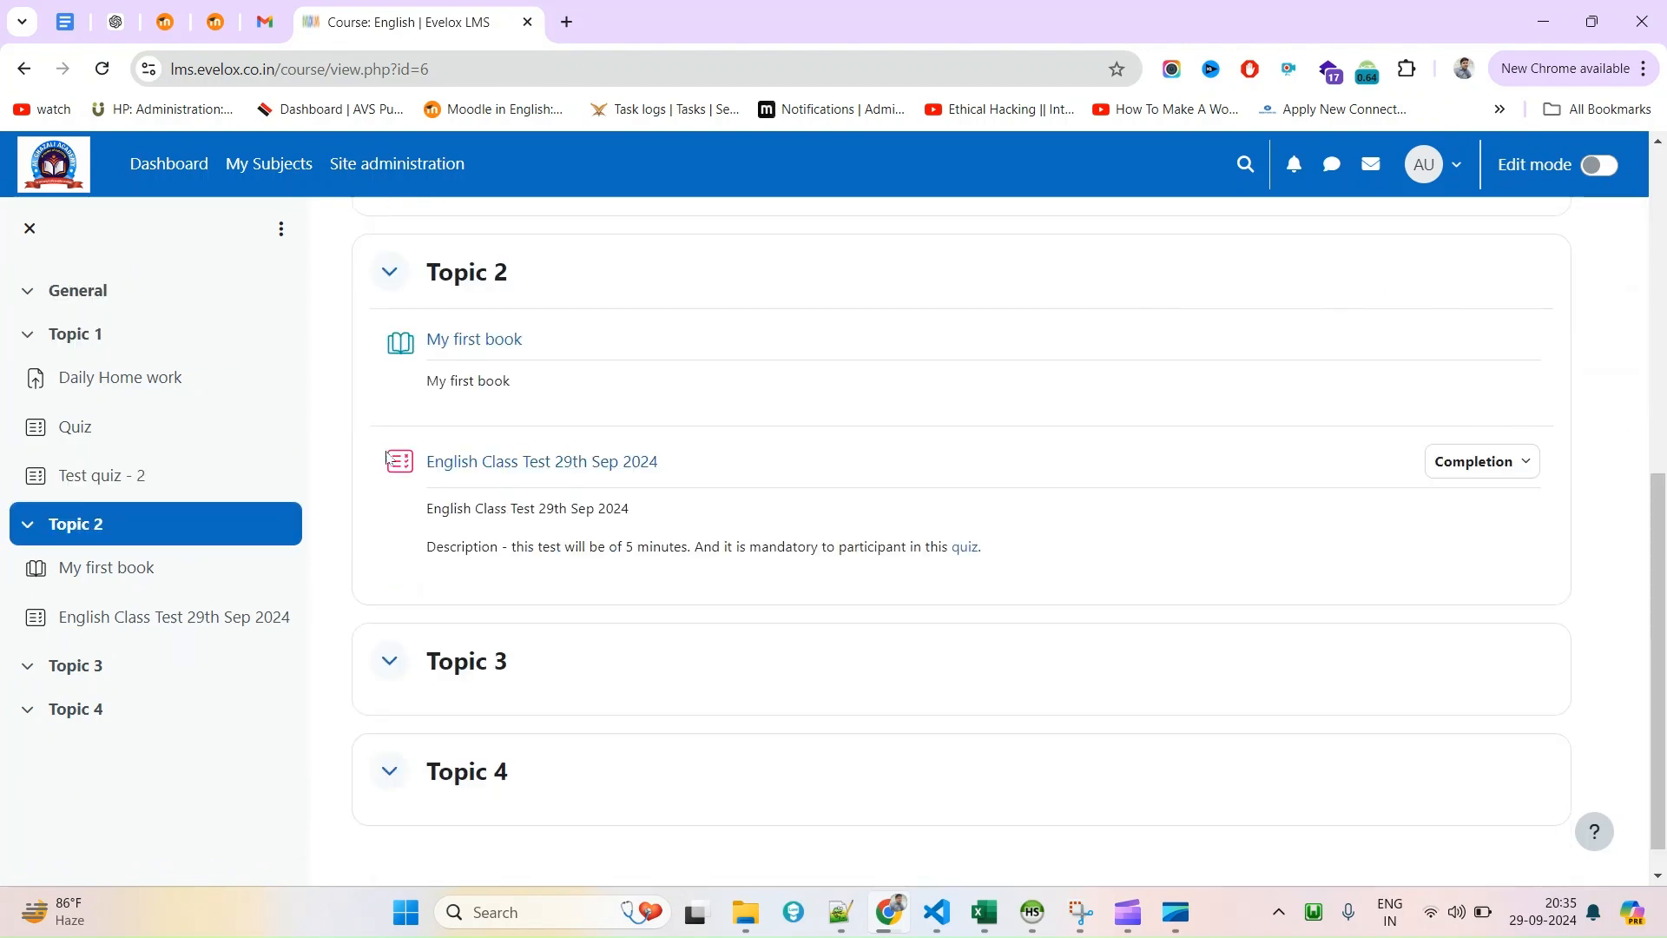
left_click_drag(368, 449, 837, 446)
left_click(835, 545)
left_click_drag(428, 510, 632, 515)
left_click_drag(429, 549, 836, 548)
left_click_drag(1081, 555, 974, 556)
left_click(1385, 532)
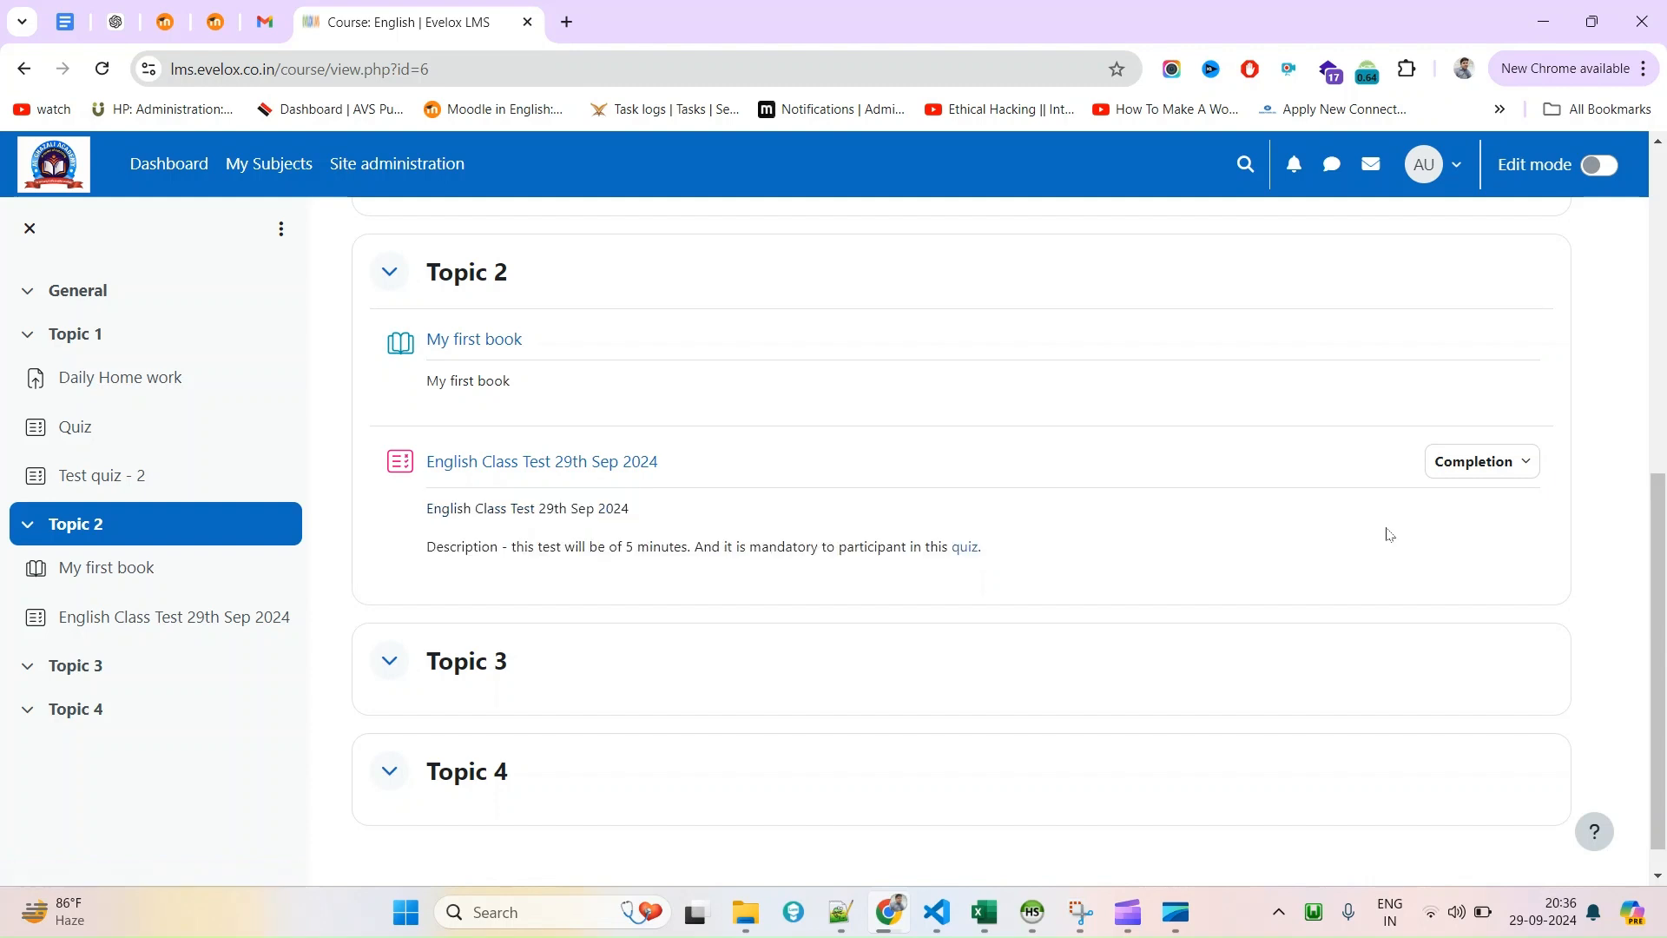
Disable Display description on course page in the settings of English Class Test 29th Sep 2024, and save and display the quiz.
left_click(531, 473)
left_click(476, 397)
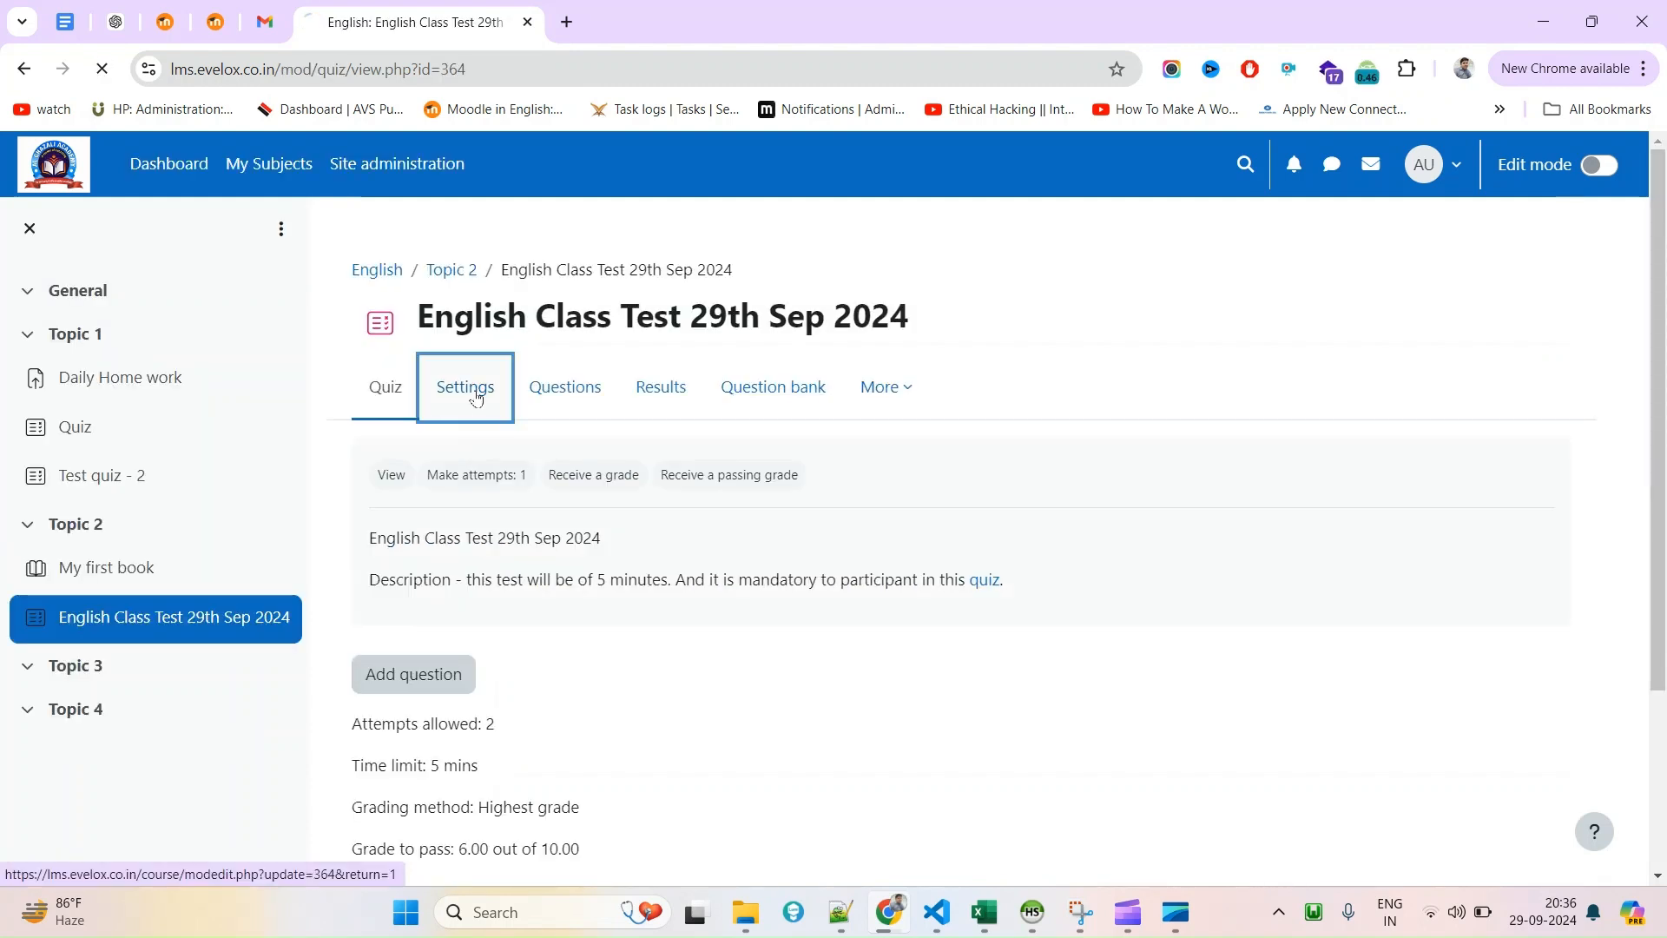
scroll(625, 525, "down", 3)
left_click(771, 596)
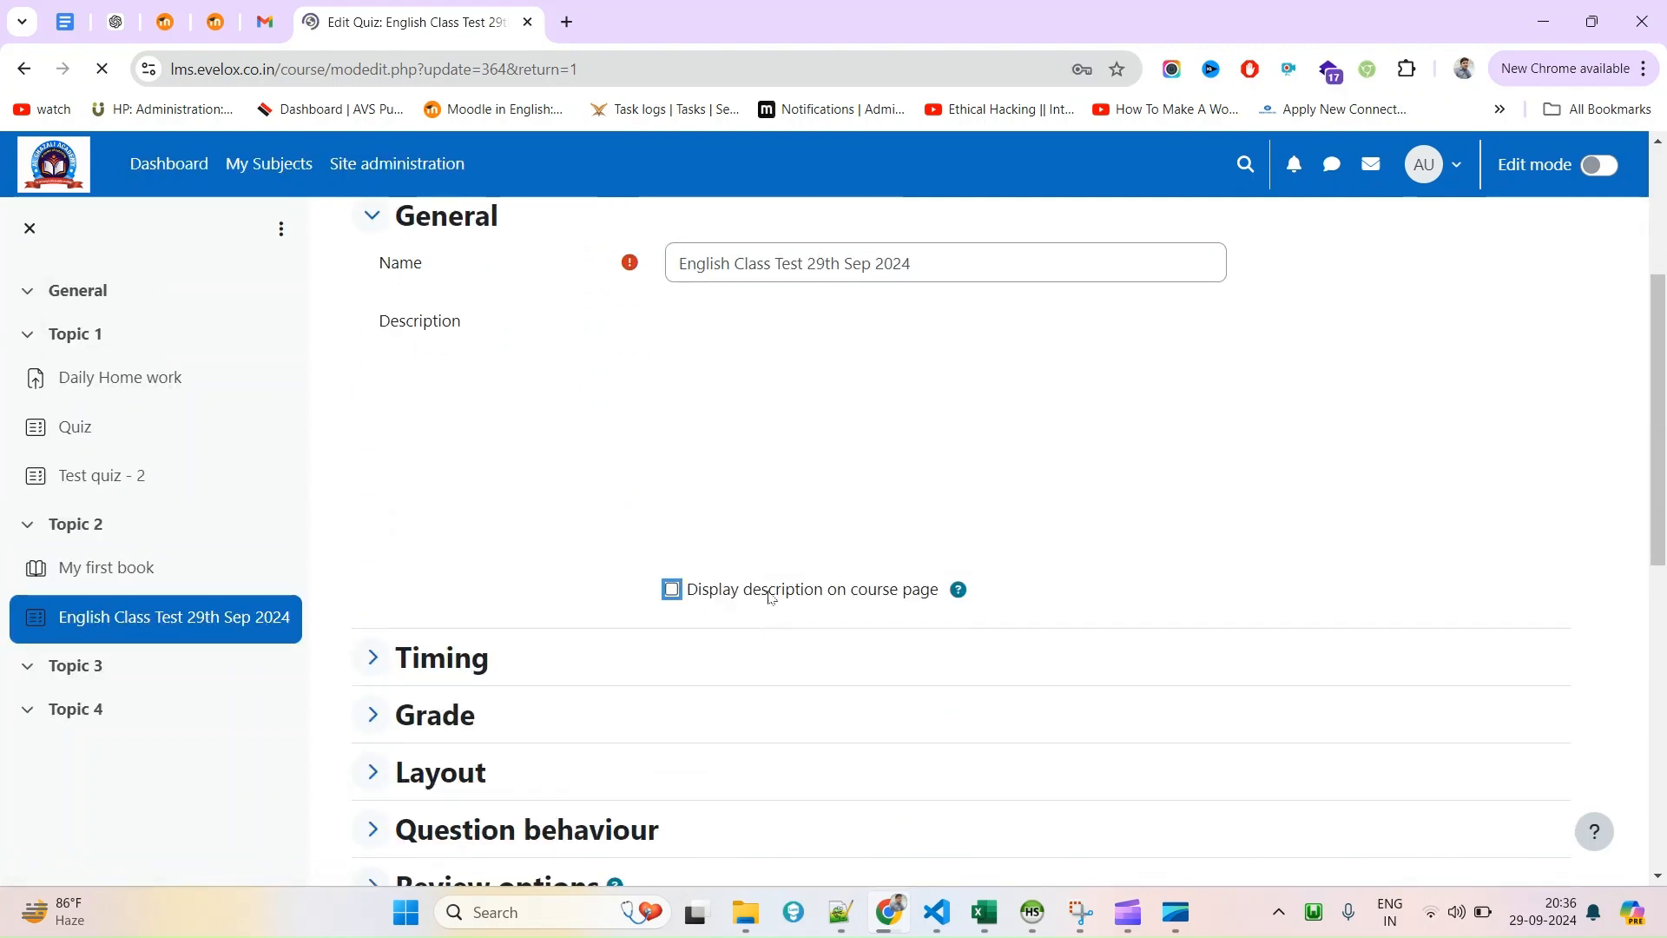
scroll(773, 600, "down", 10)
left_click(901, 732)
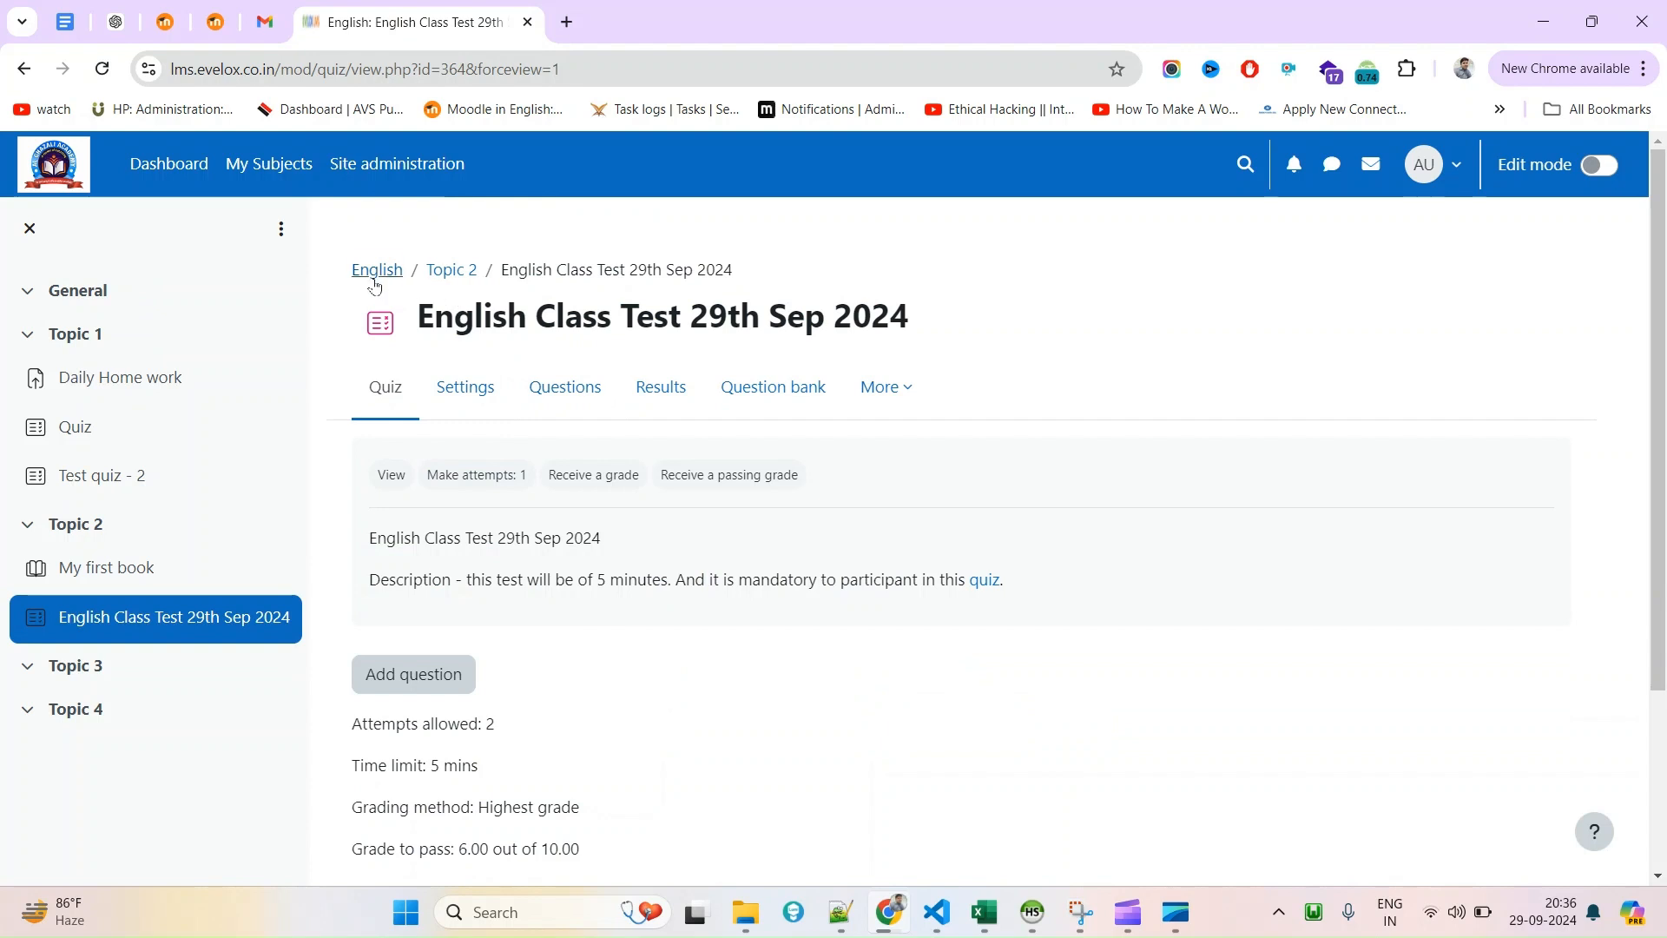
Check the quiz's entry under Topic 2 on the English course page and reopen the quiz to review its summary.
left_click(376, 271)
scroll(665, 699, "down", 6)
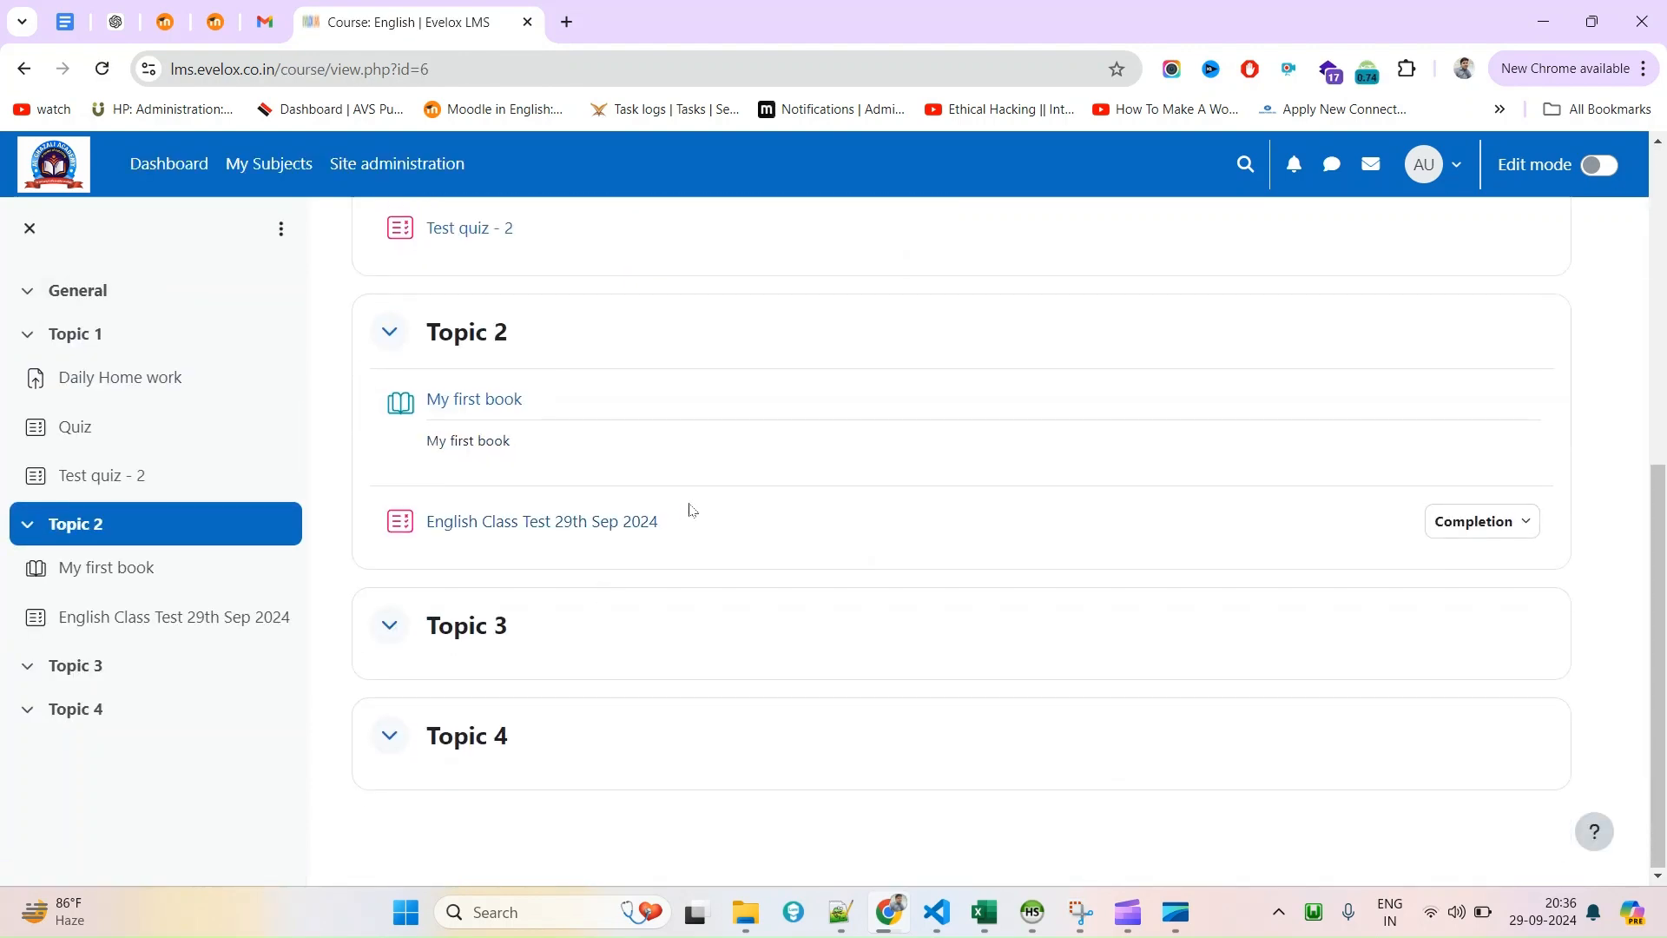
left_click(586, 526)
scroll(581, 573, "down", 2)
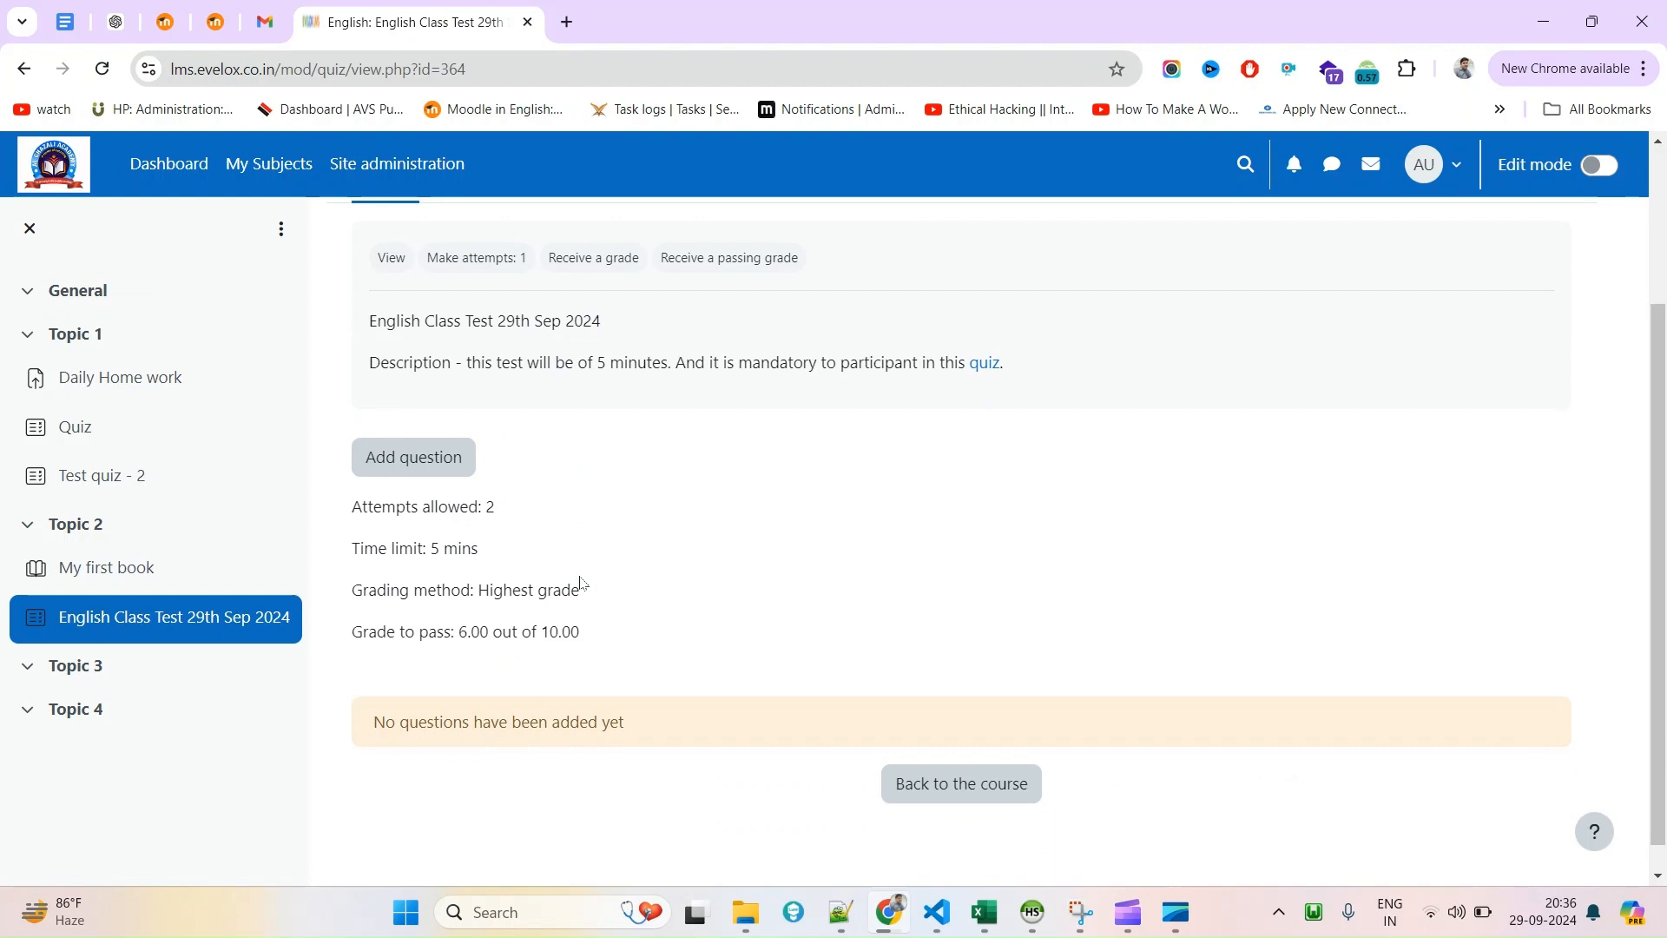
Start adding questions to English Class Test 29th Sep 2024.
scroll(581, 584, "up", 3)
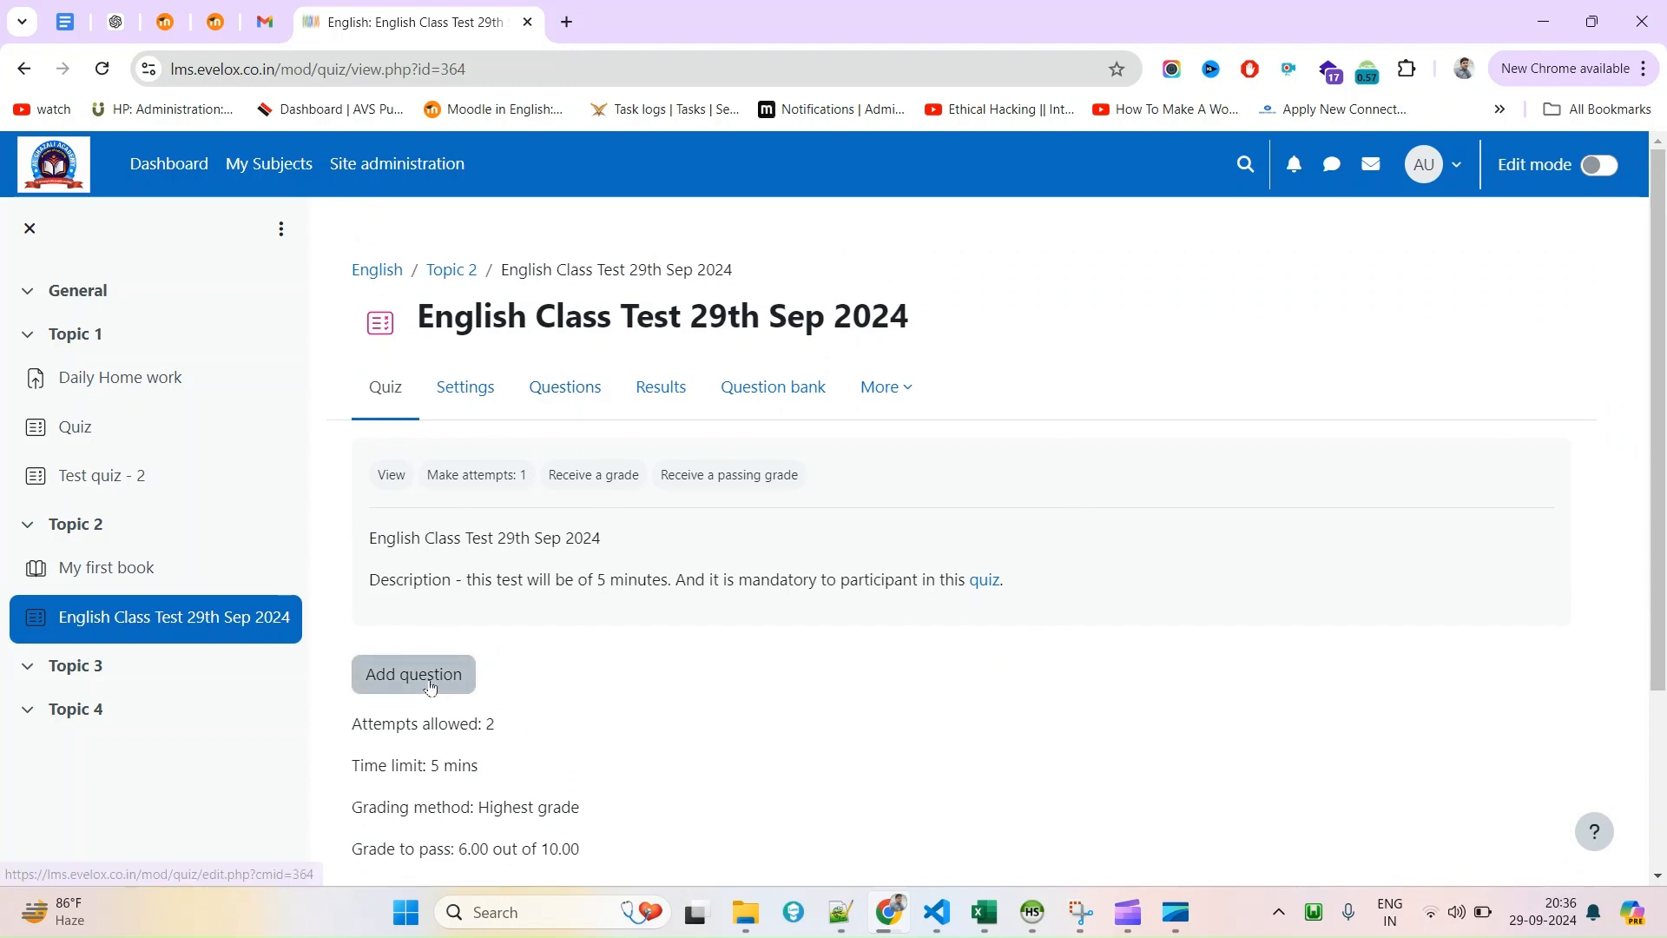
scroll(443, 608, "down", 1)
left_click(449, 570)
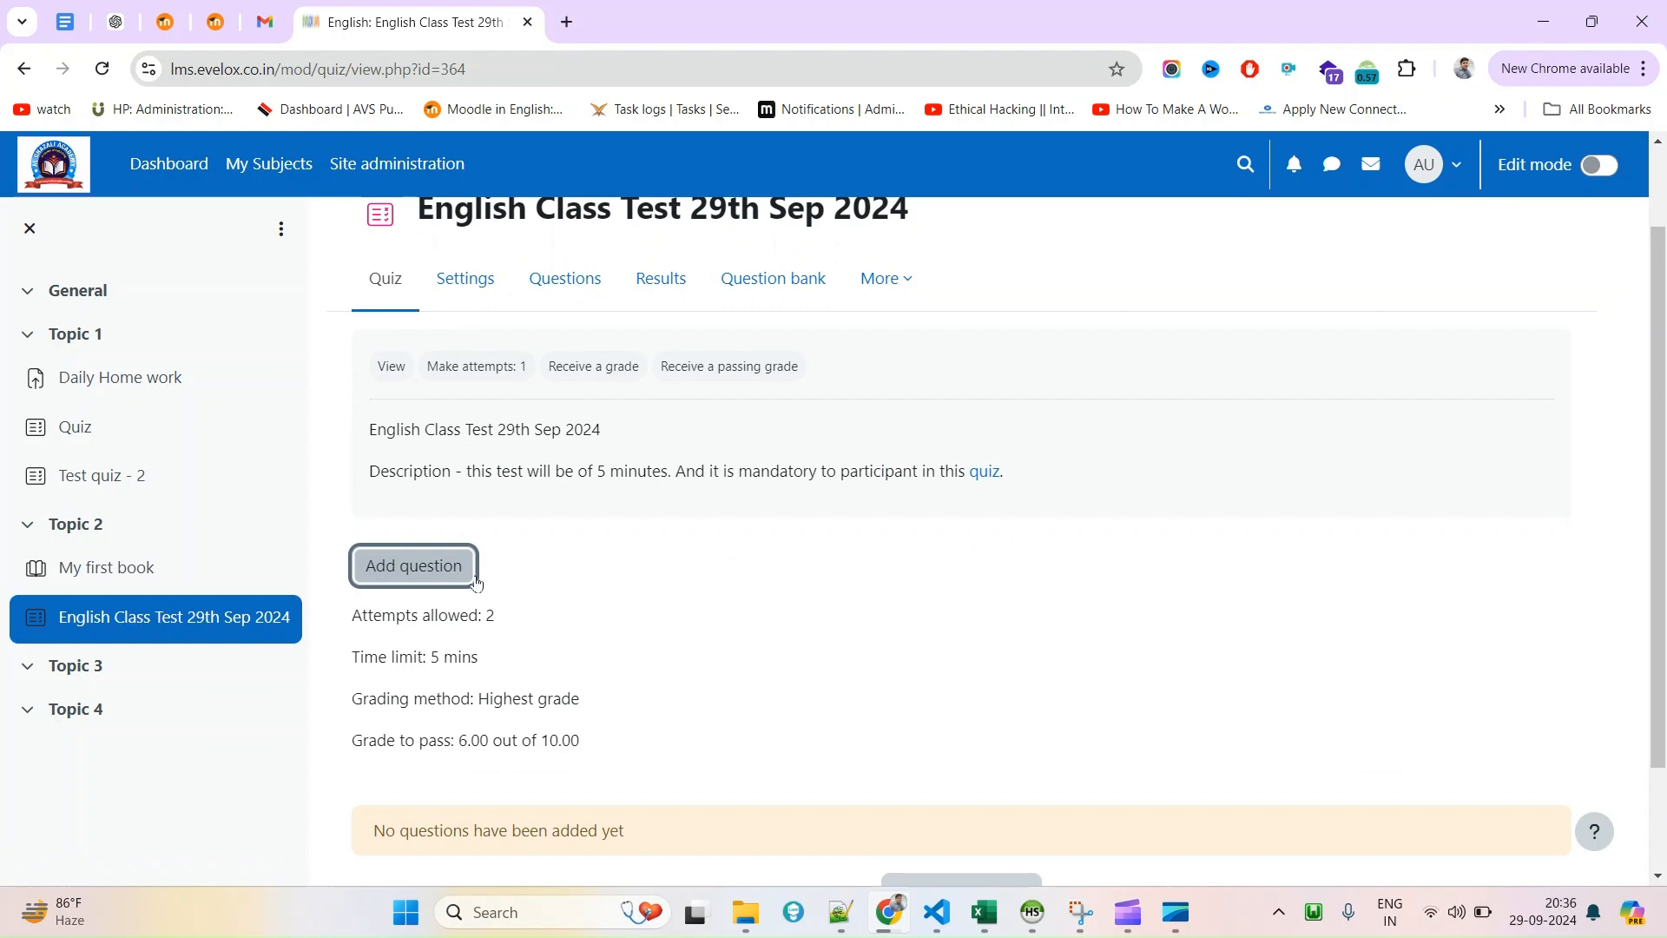
Open the question editing page of English Class Test 29th Sep 2024 and check the option for adding questions from the question bank.
left_click(411, 566)
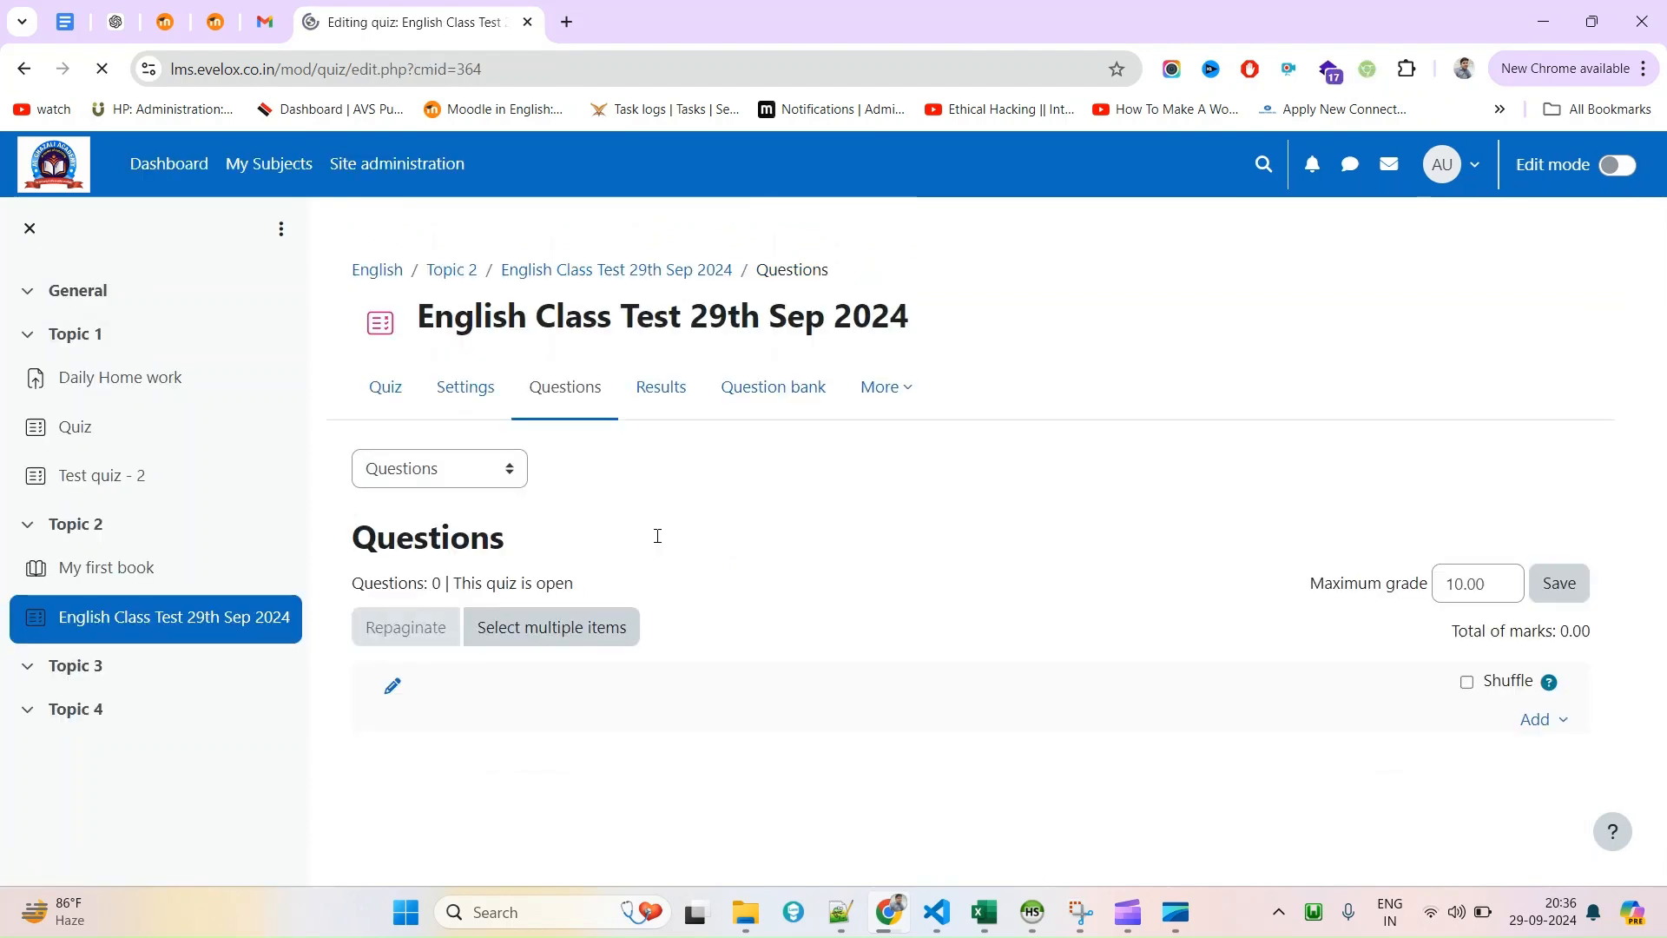
left_click(1540, 721)
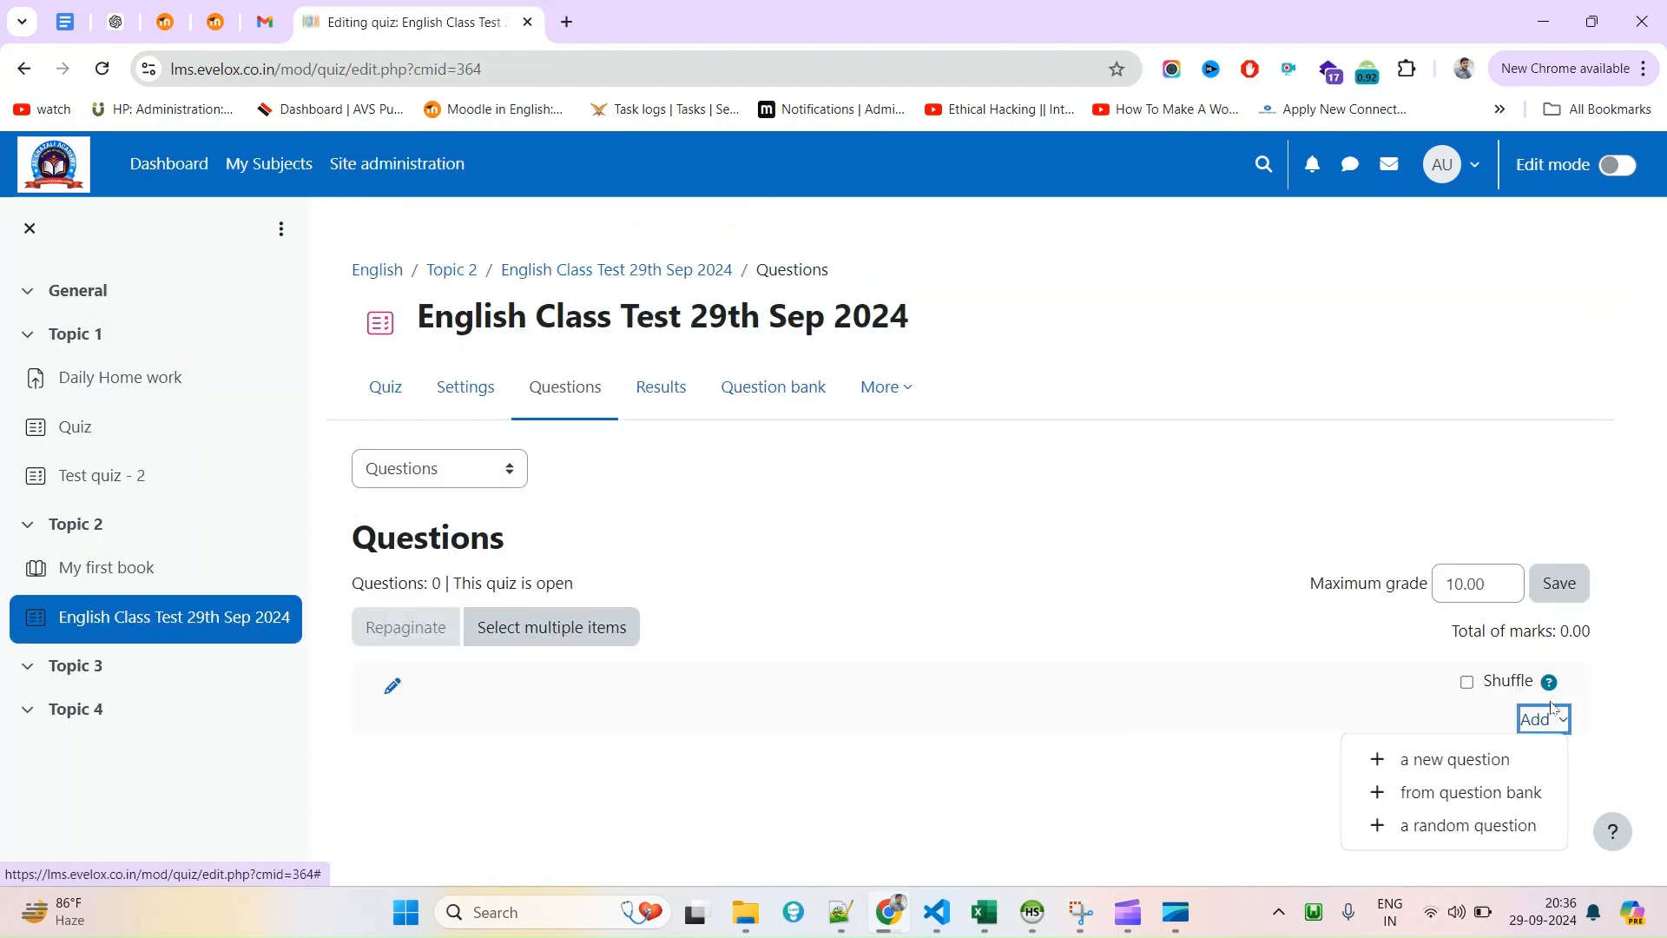
left_click(1448, 803)
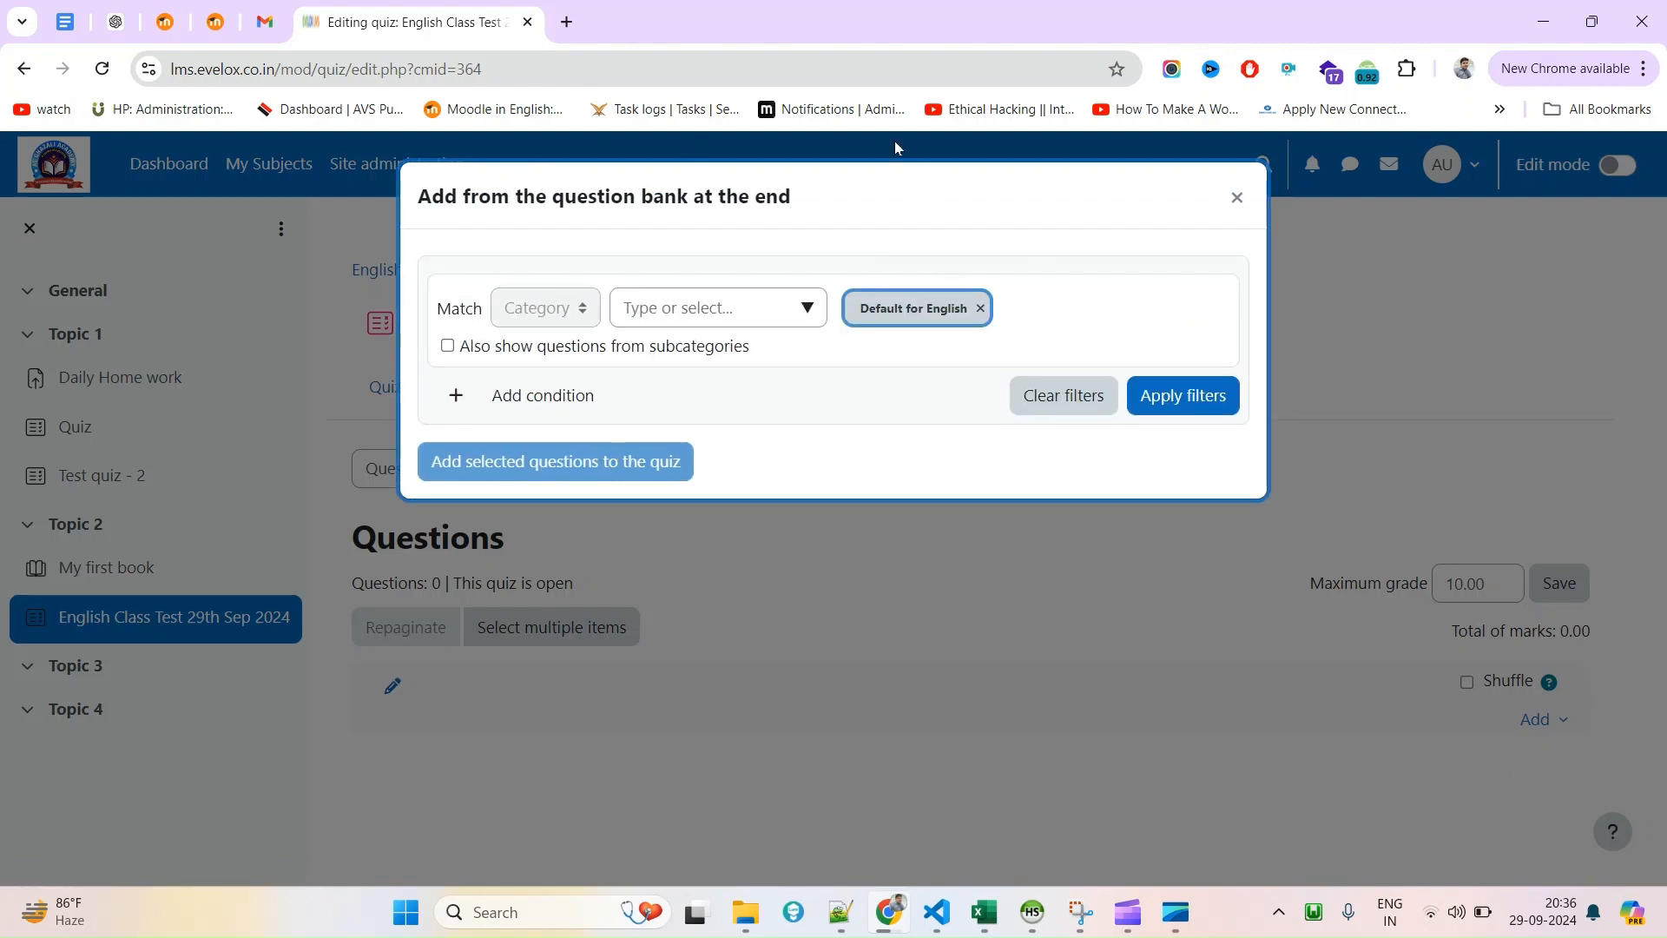
left_click(1238, 199)
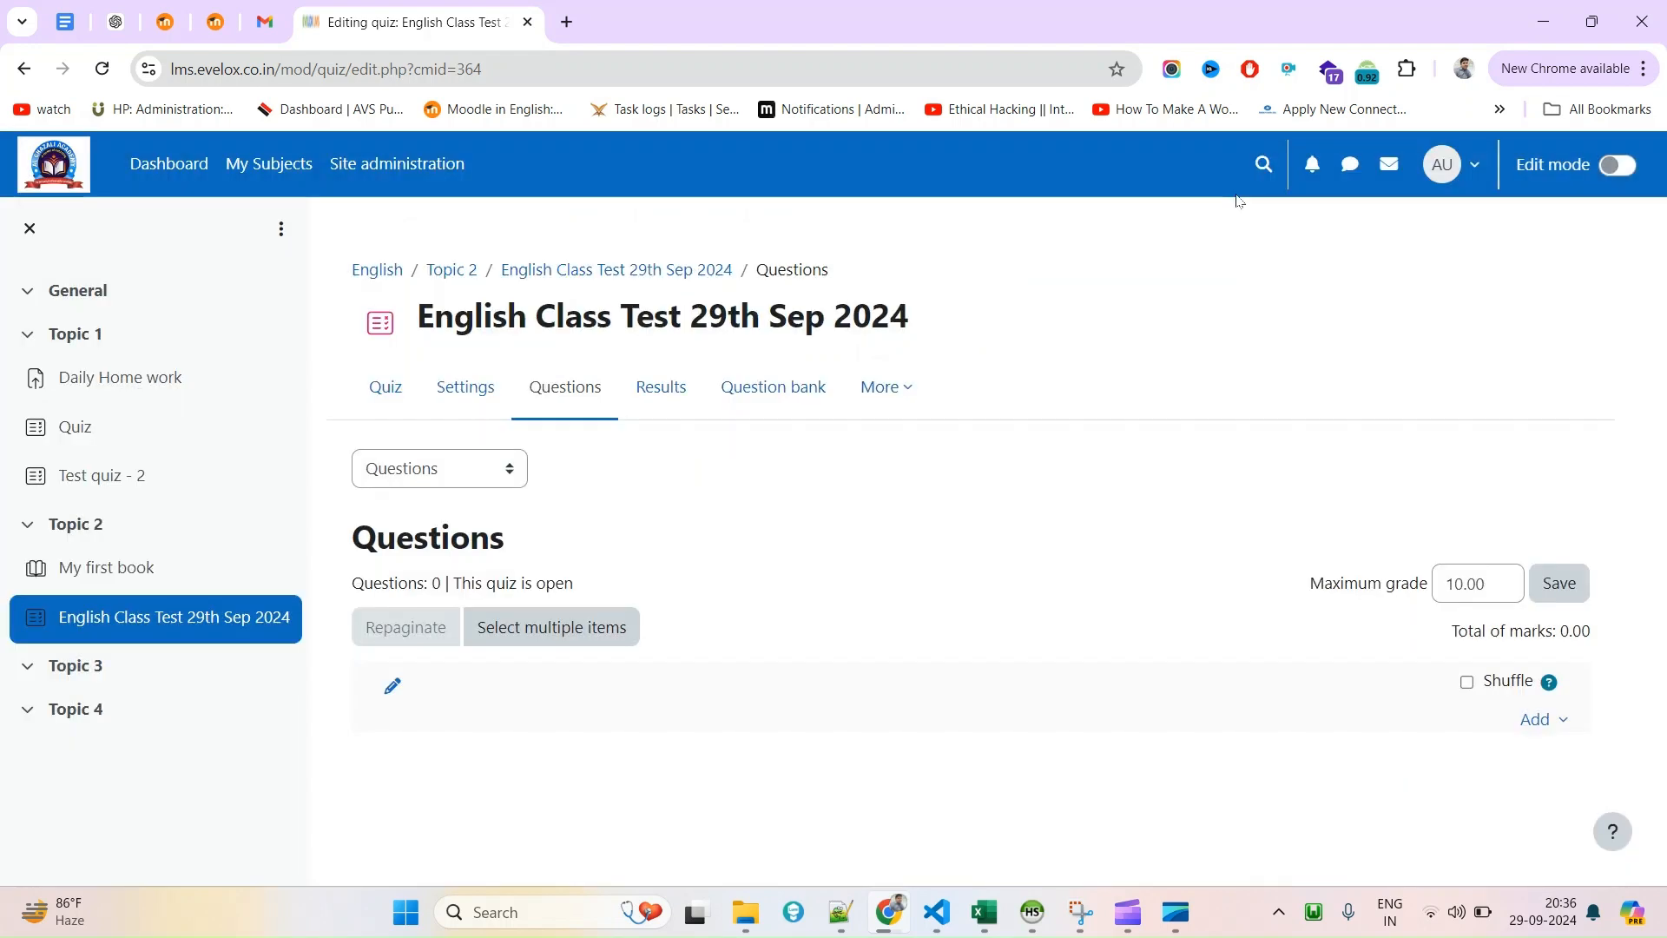
Start a new True/False question in the quiz.
left_click(1546, 717)
left_click(1440, 757)
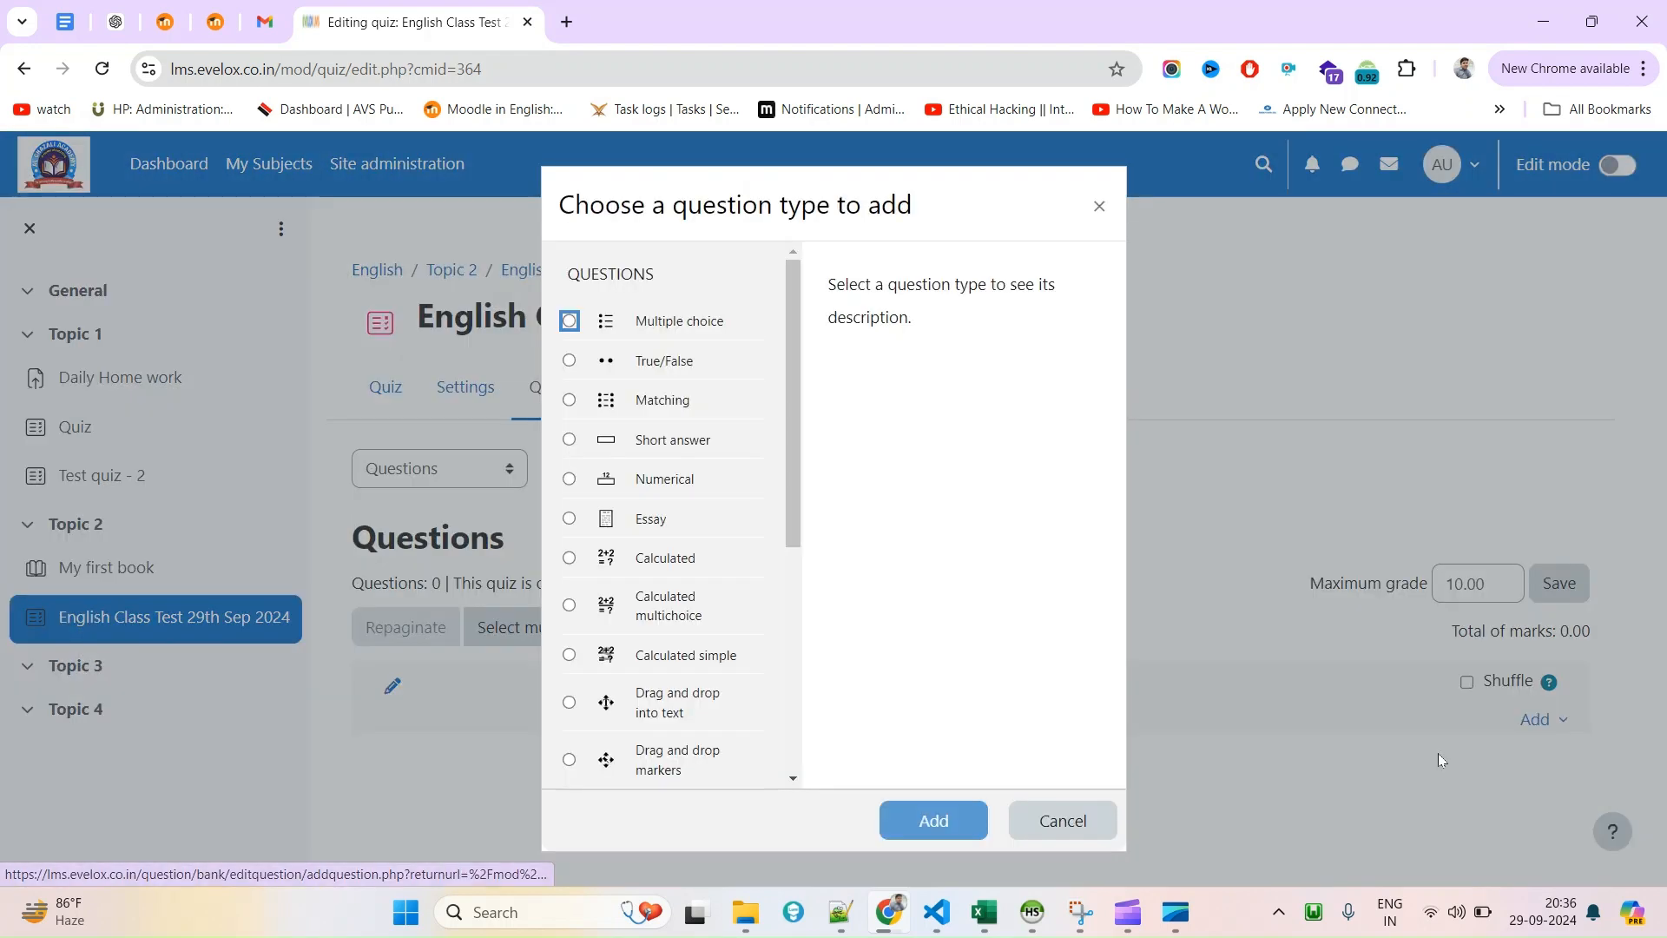
left_click(692, 331)
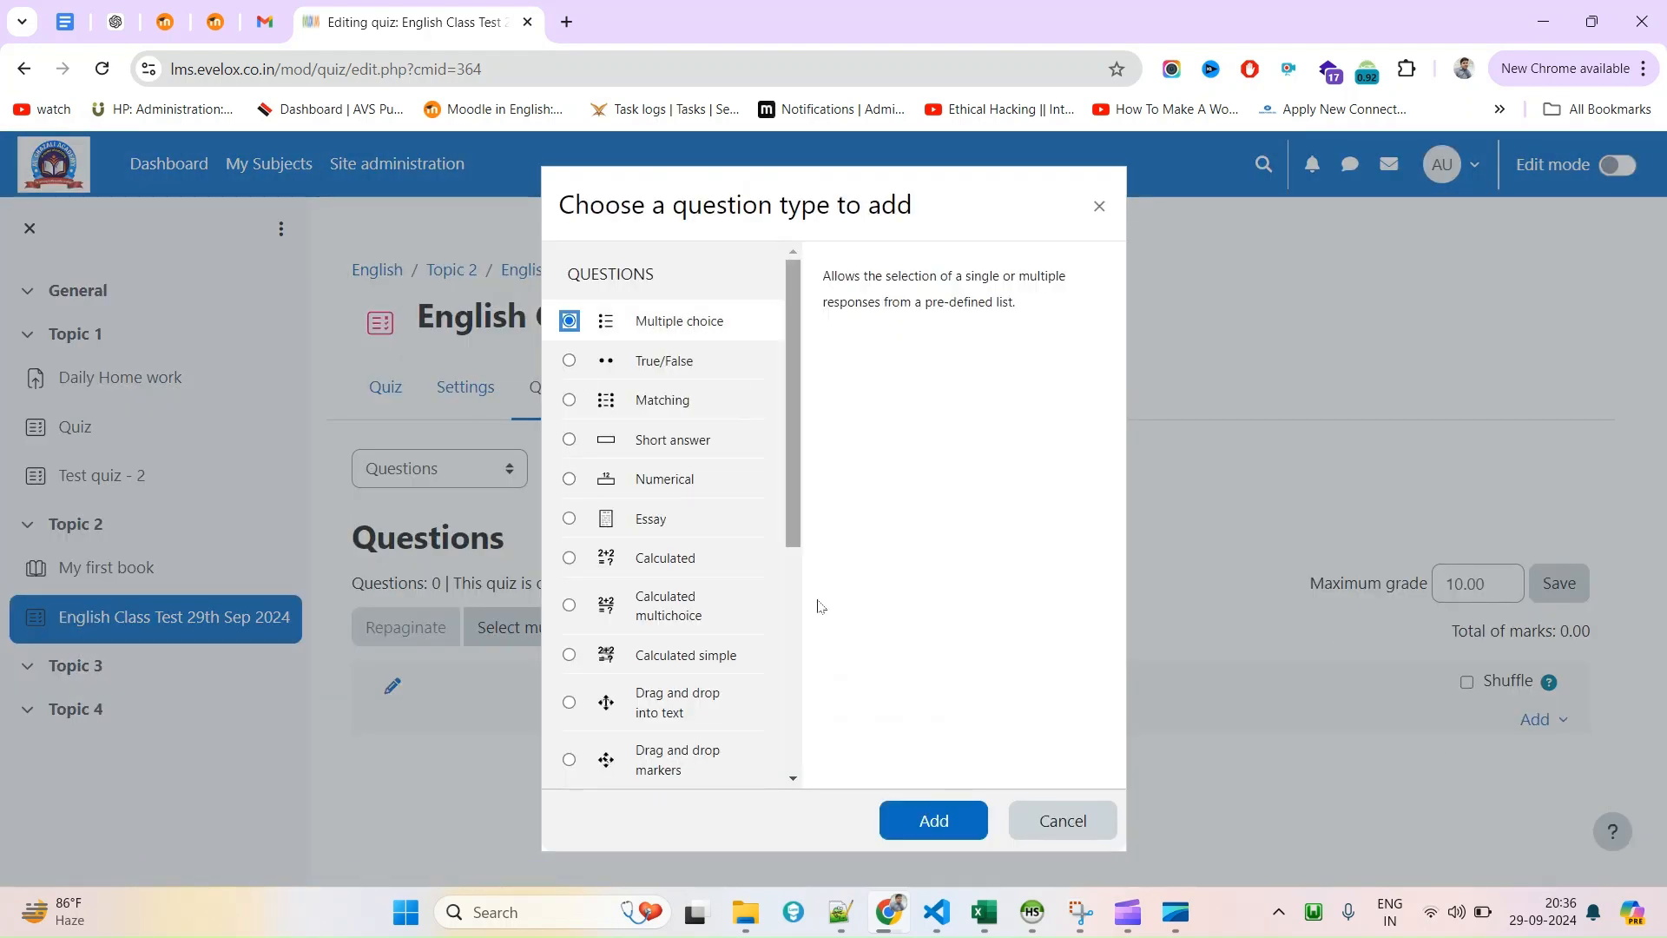
left_click(693, 363)
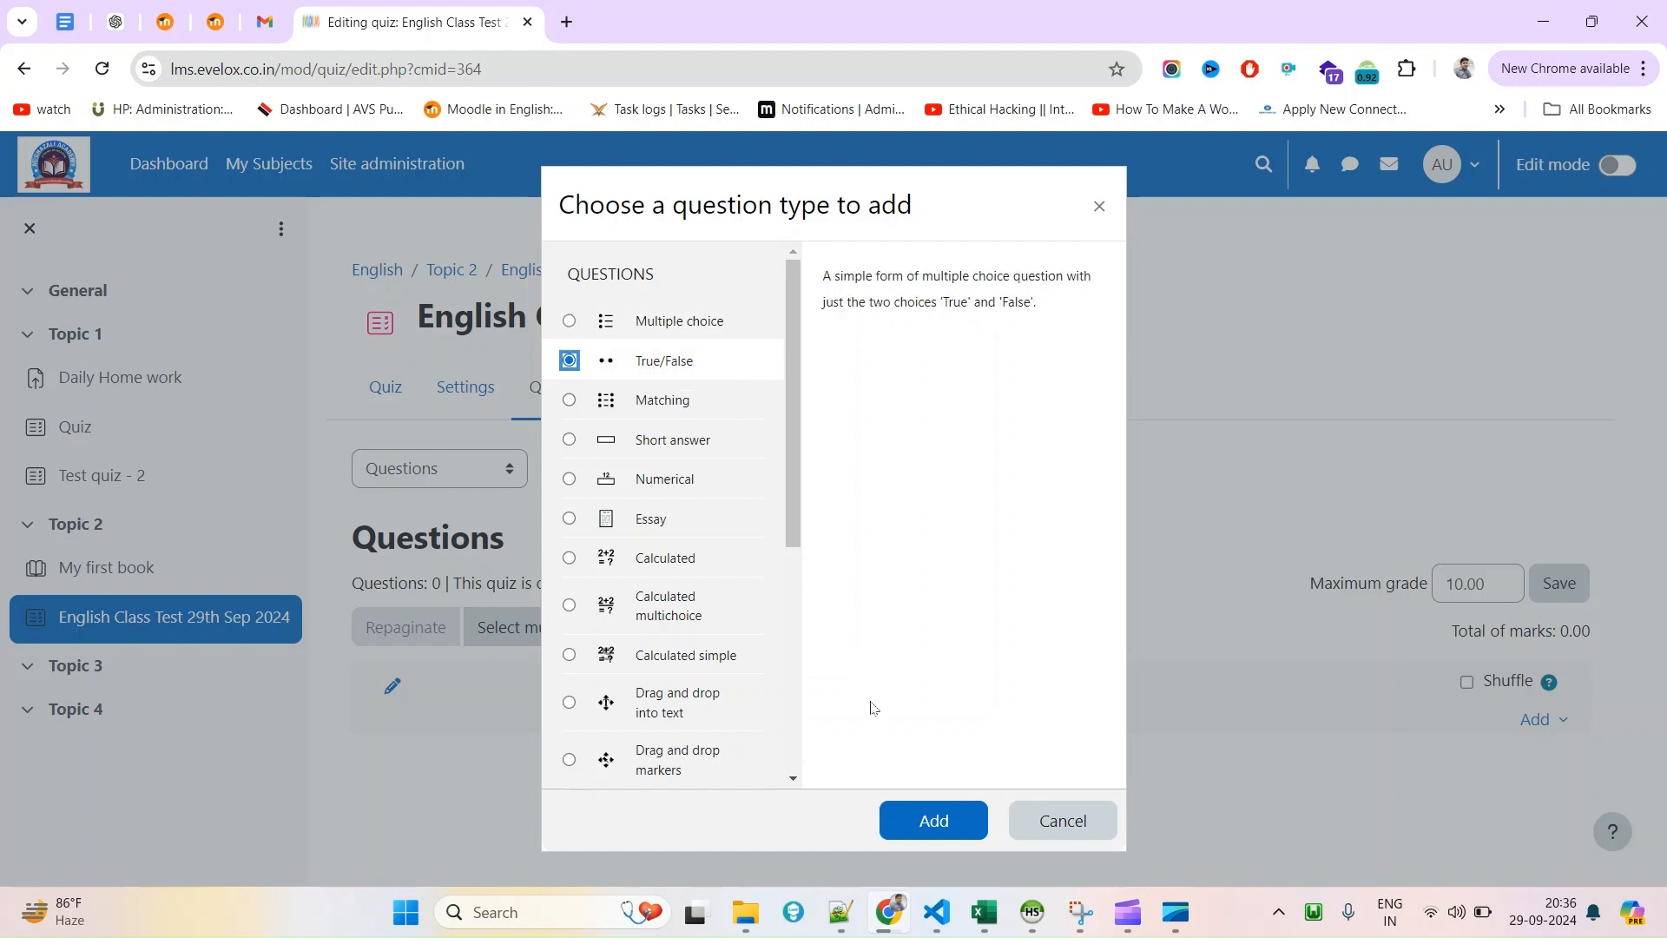
left_click(930, 819)
Enter "Sun rises in the East." as both the question name and the question text.
scroll(808, 608, "down", 3)
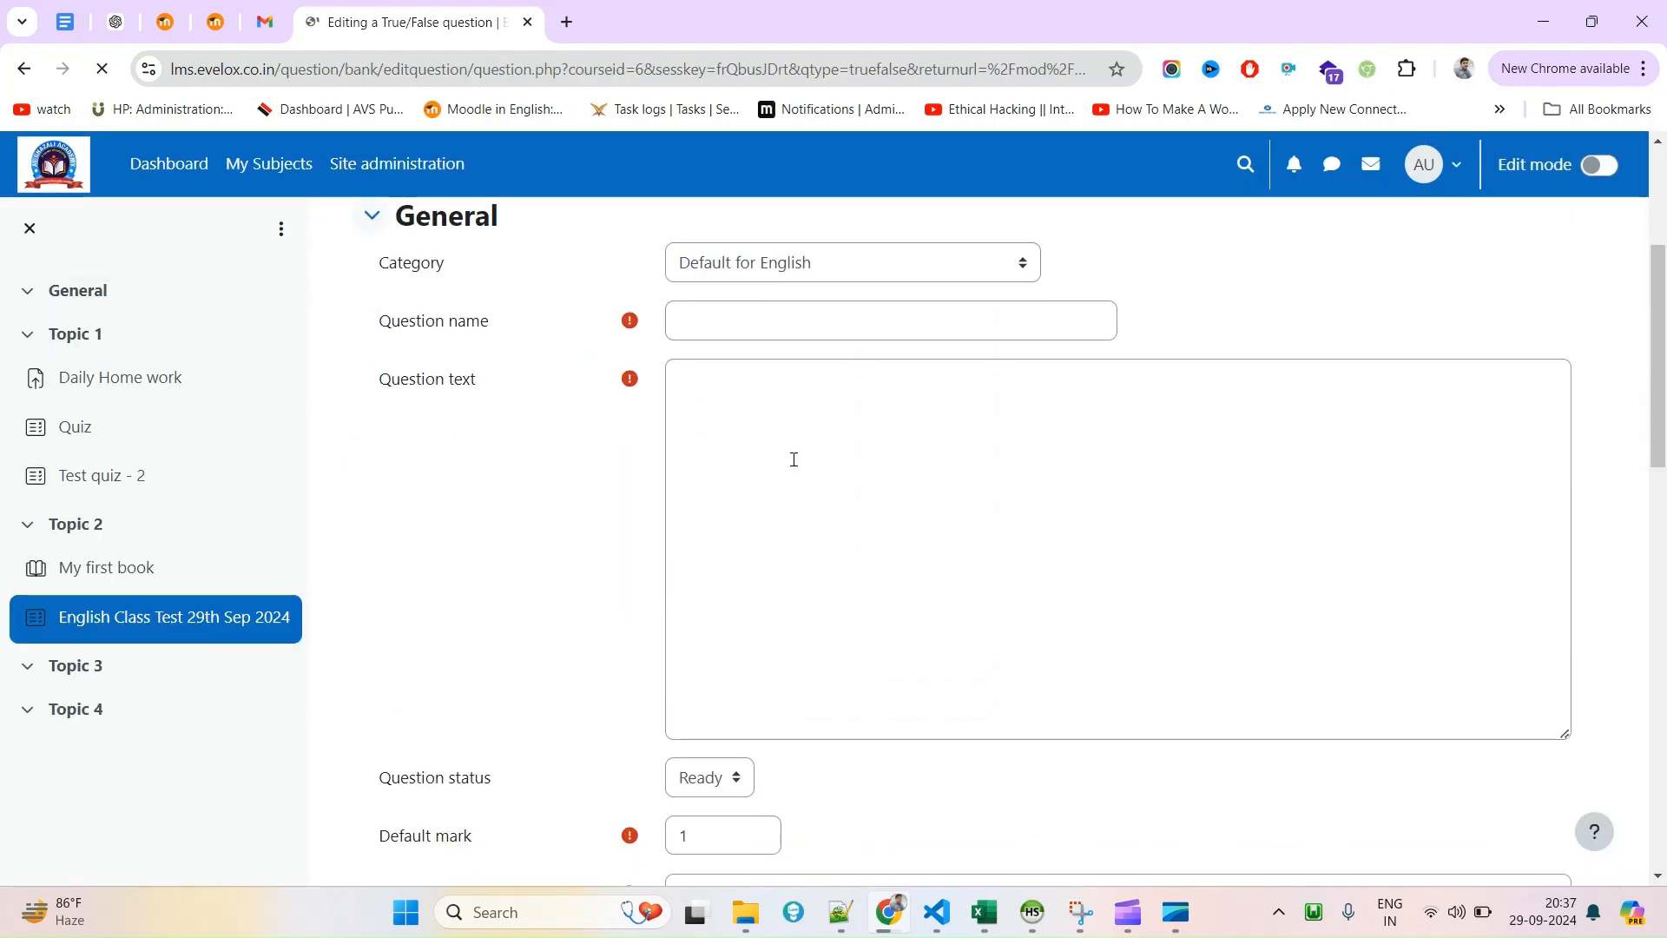
left_click(791, 315)
type("Th")
type("is ")
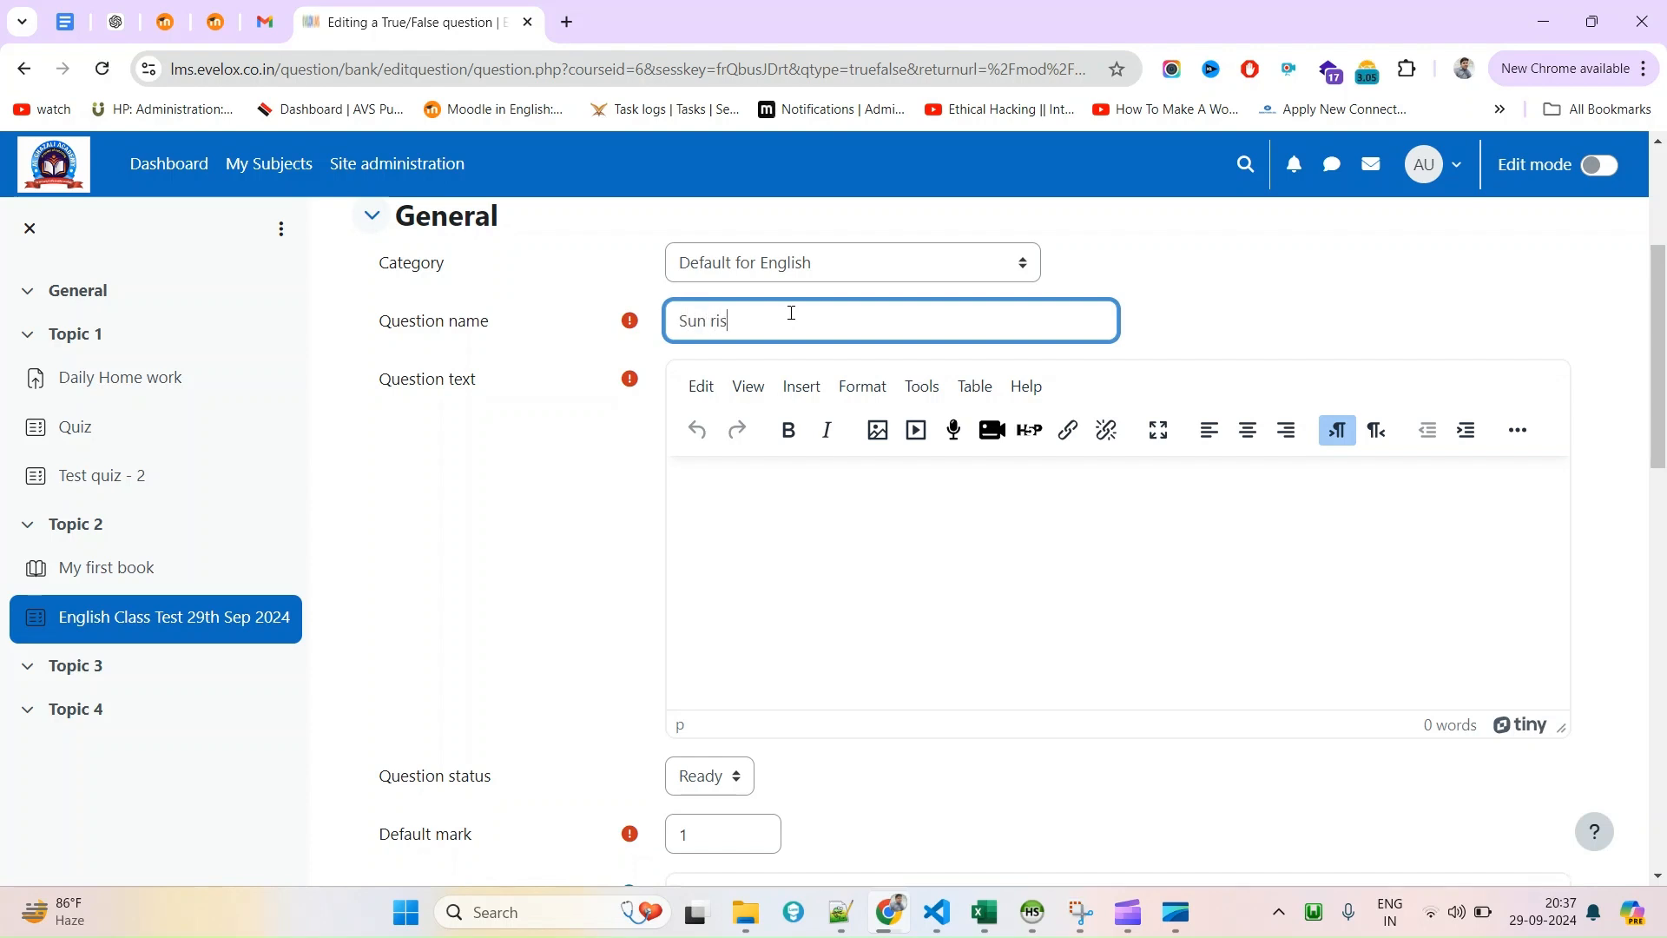
type("Sun rises in the East.")
key("ctrl+a")
key("ctrl+c")
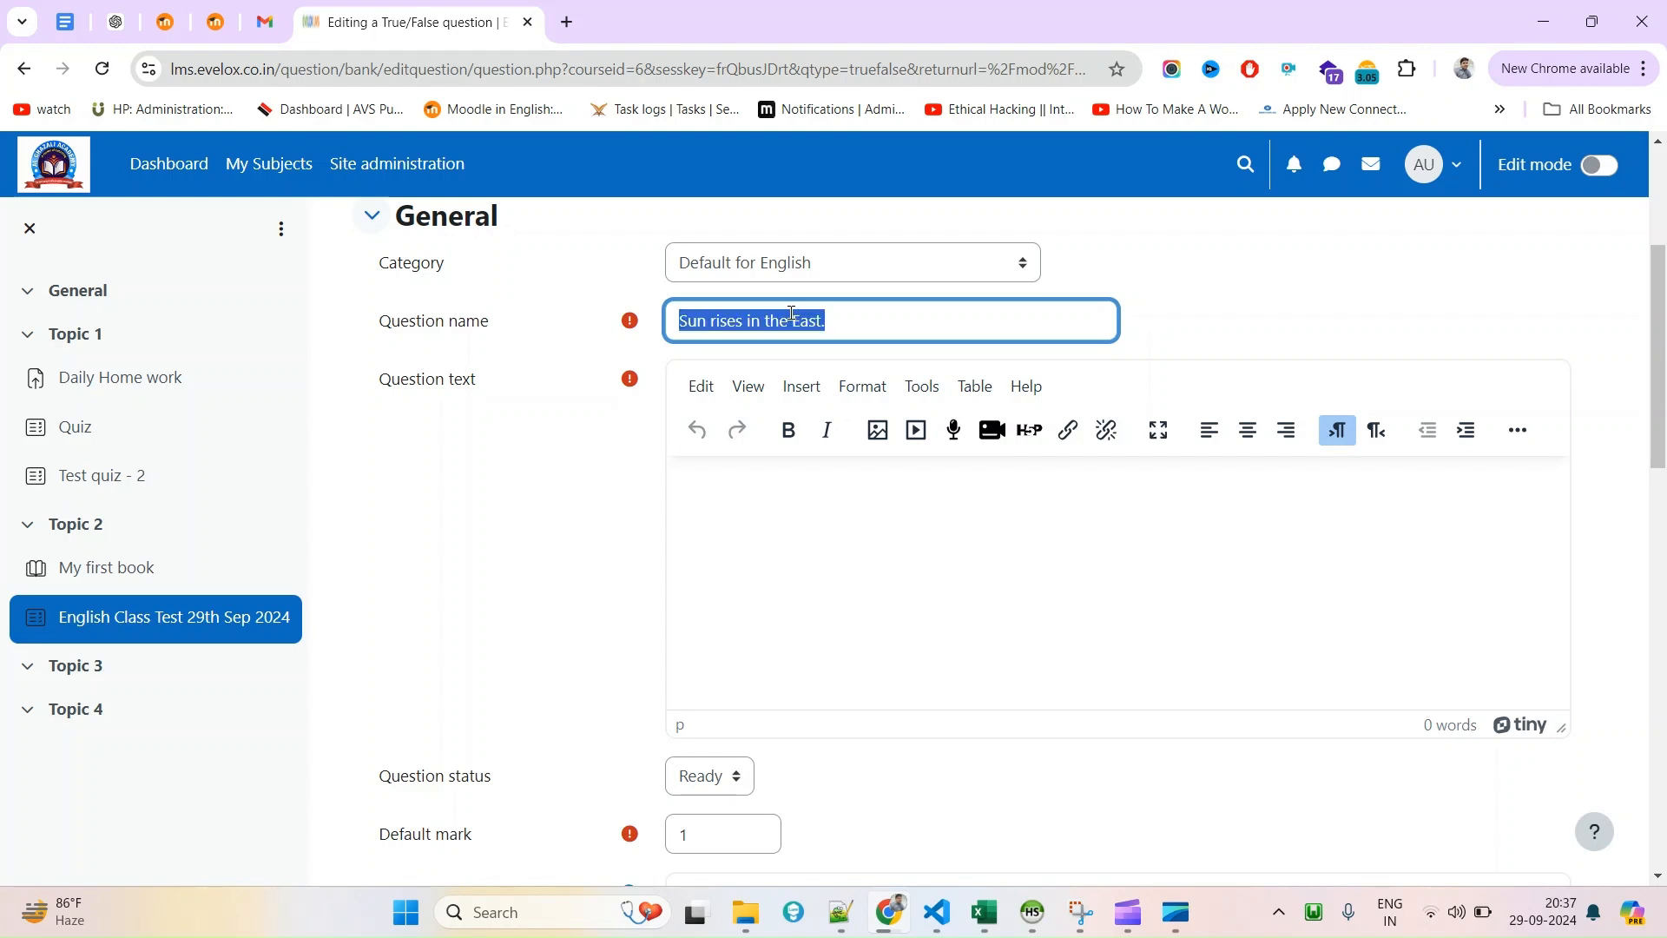
left_click(854, 551)
key("ctrl+v")
Set the correct answer of the sunrise question to True and save the question.
scroll(851, 551, "down", 5)
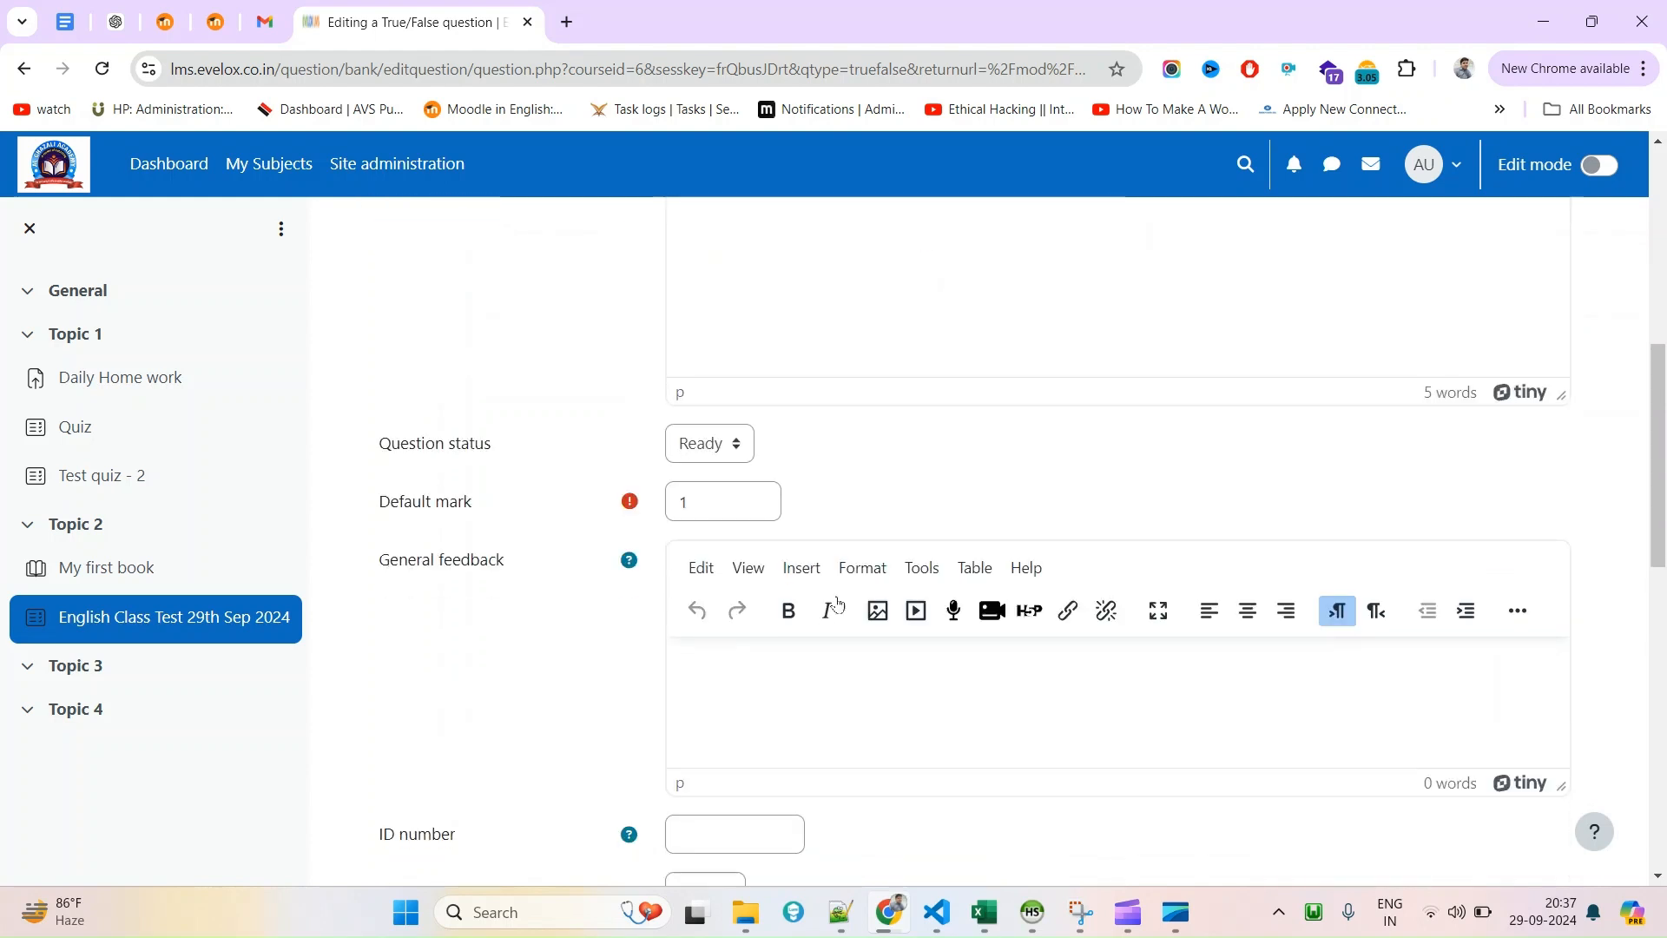
scroll(767, 664, "down", 2)
left_click_drag(380, 473, 653, 465)
left_click(715, 470)
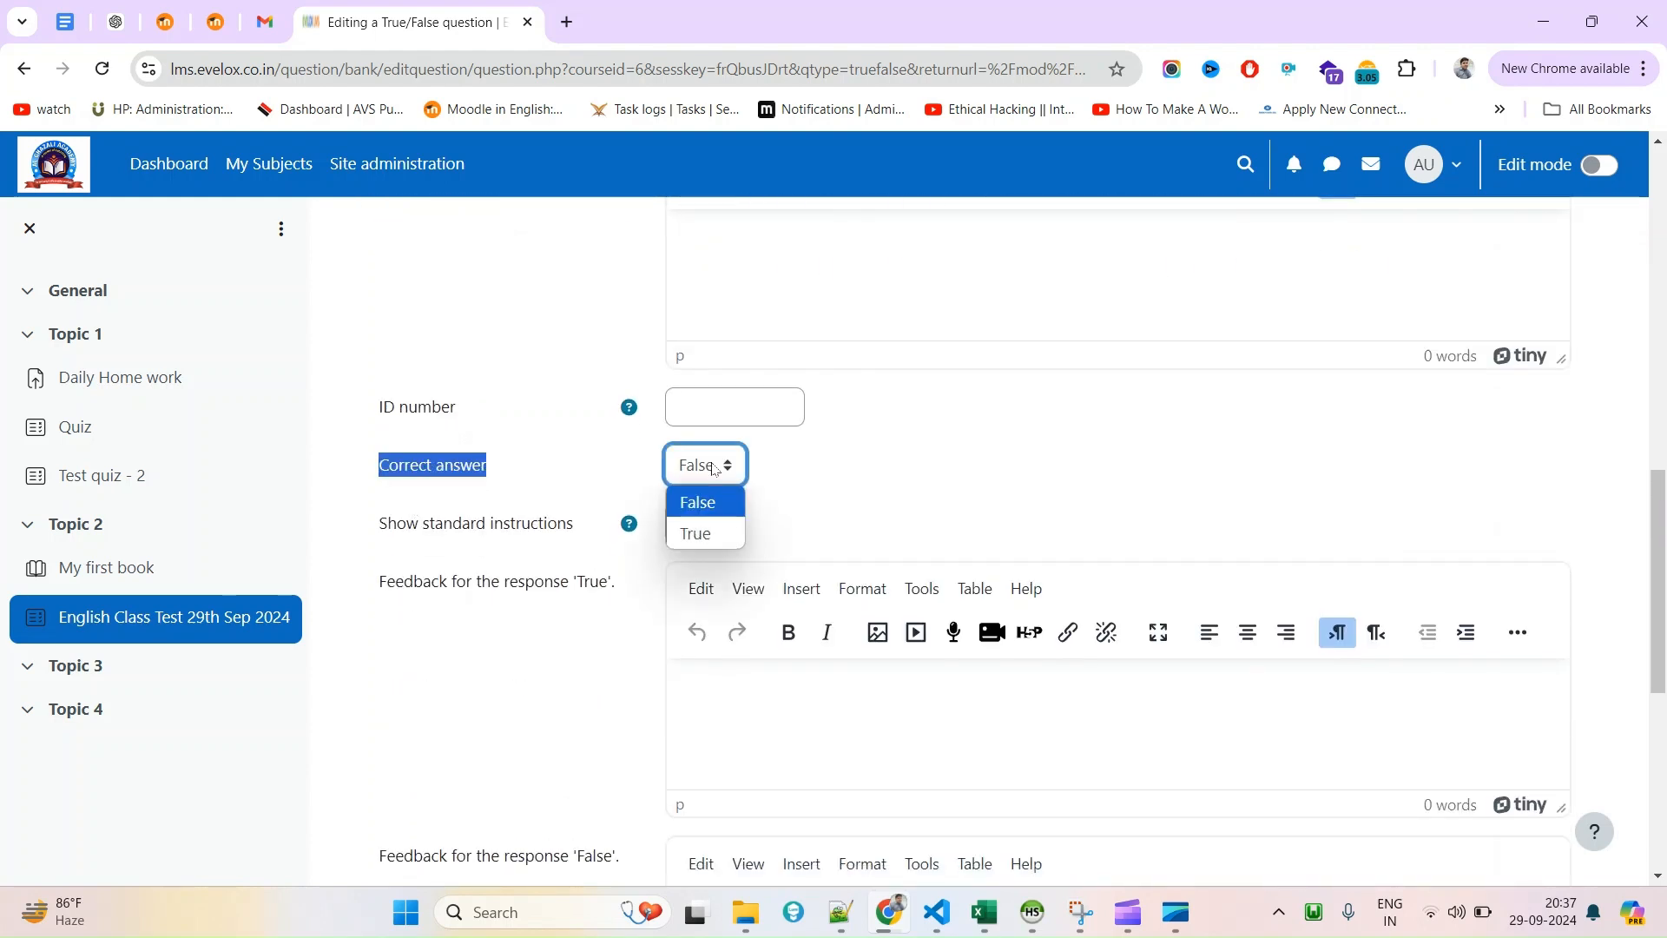
left_click(700, 532)
left_click(875, 532)
scroll(896, 553, "down", 6)
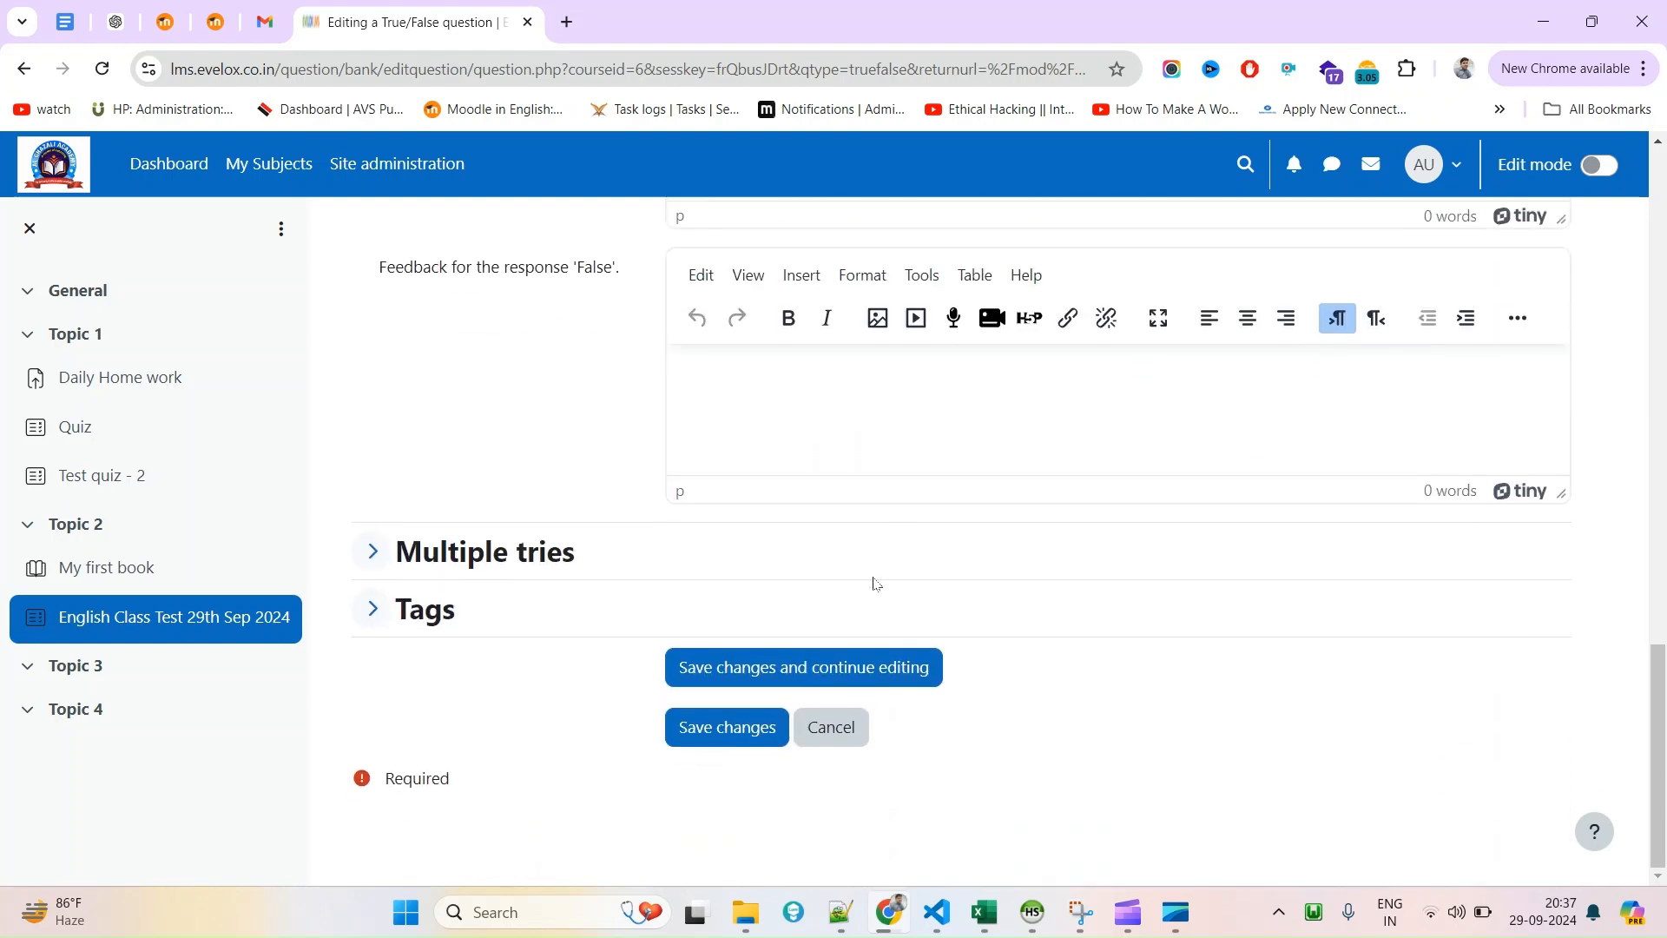
left_click(730, 731)
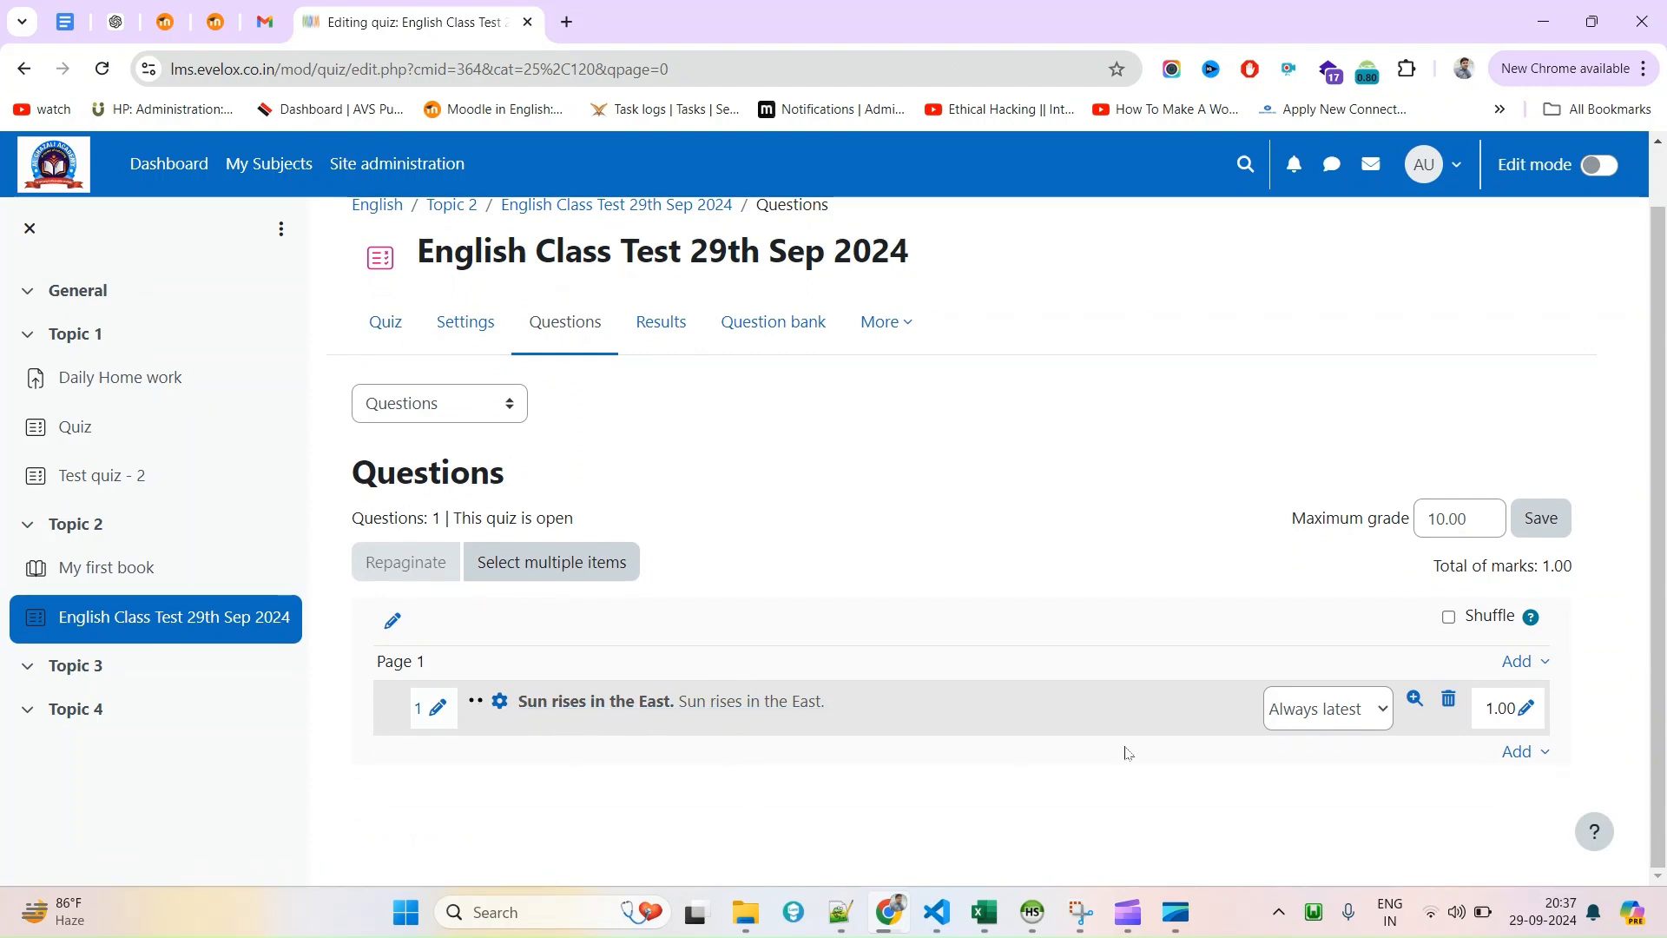
Look through the available question types and start a new Multiple choice question after the True/False one.
left_click(1521, 751)
left_click(1424, 794)
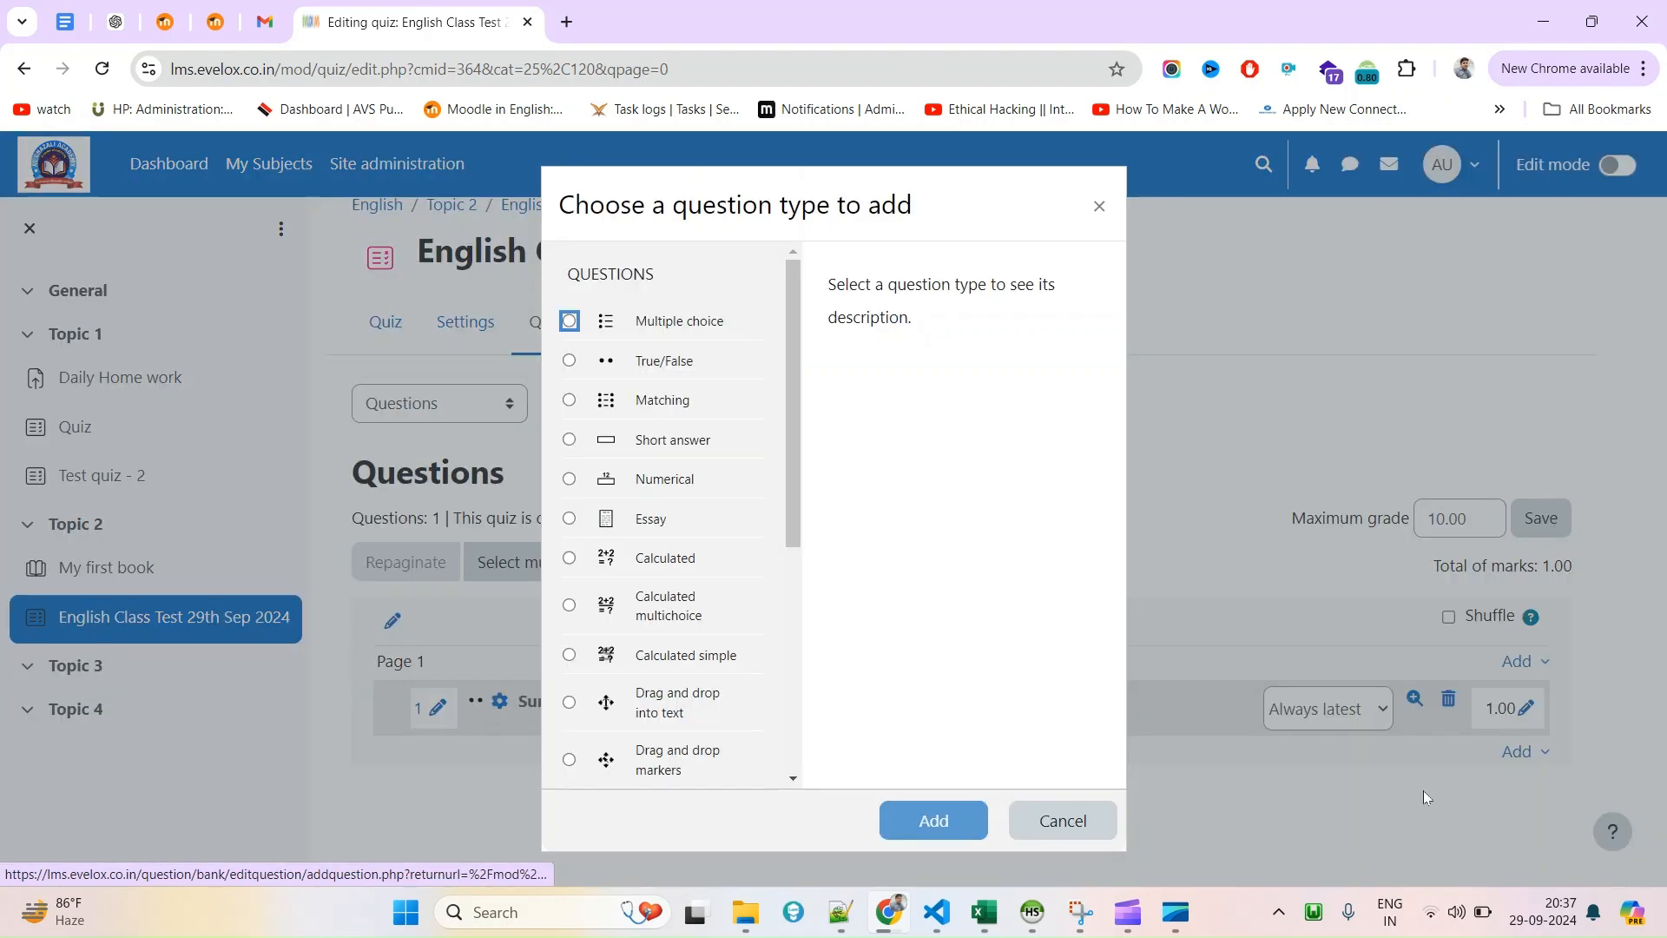
left_click(660, 323)
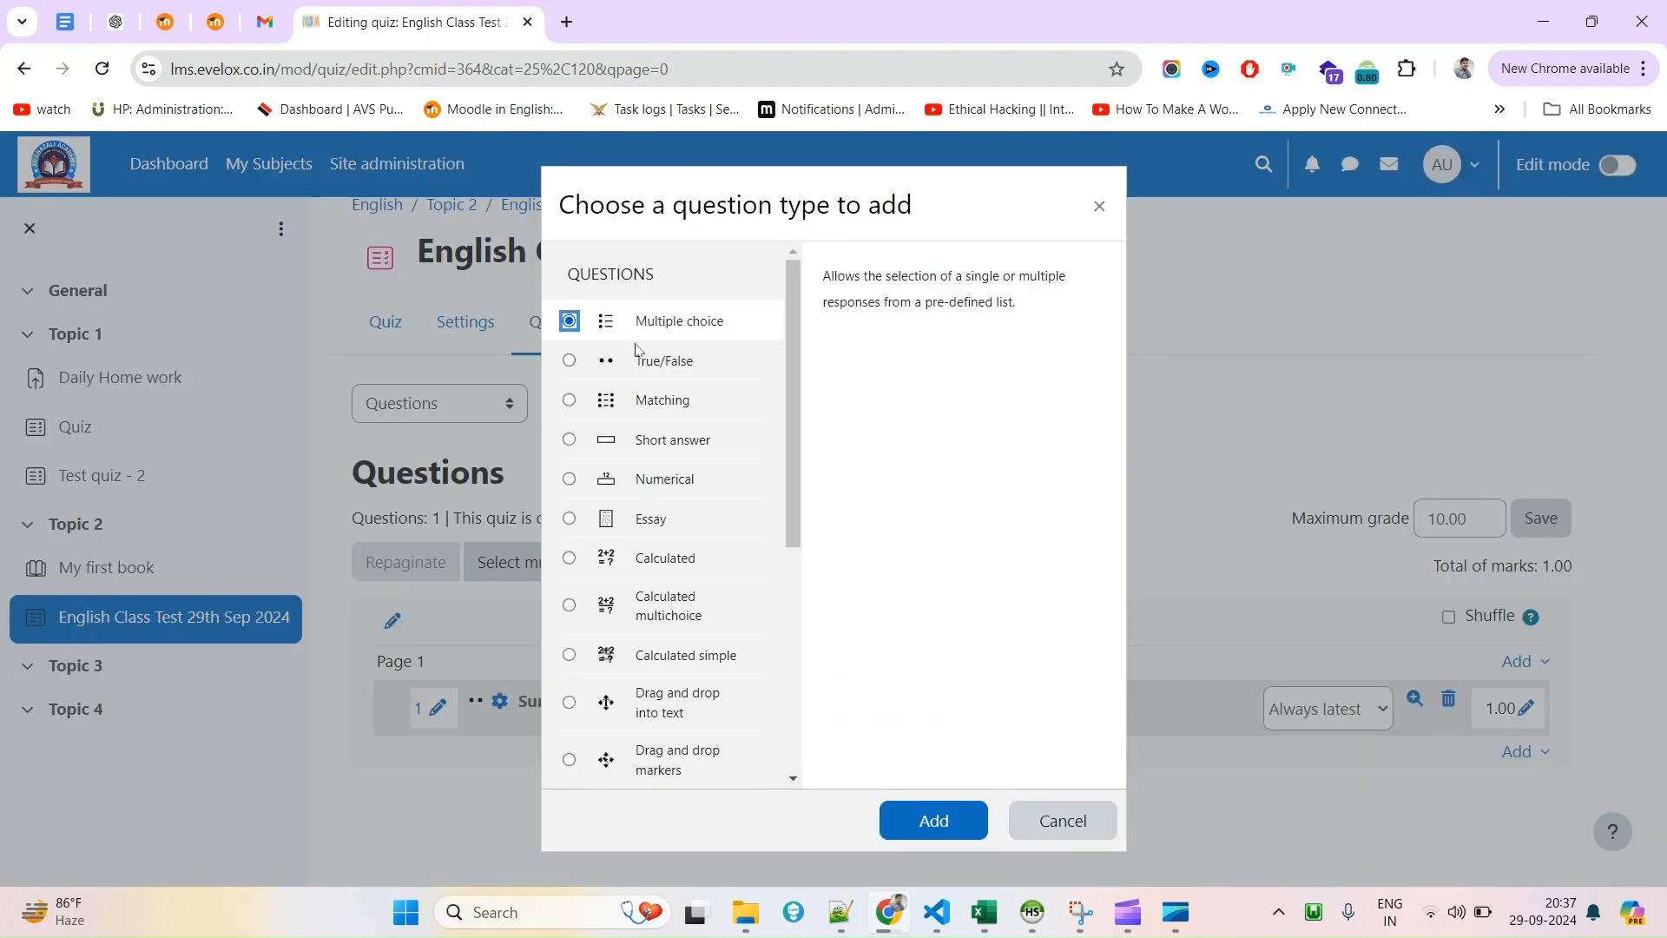
scroll(686, 347, "down", 5)
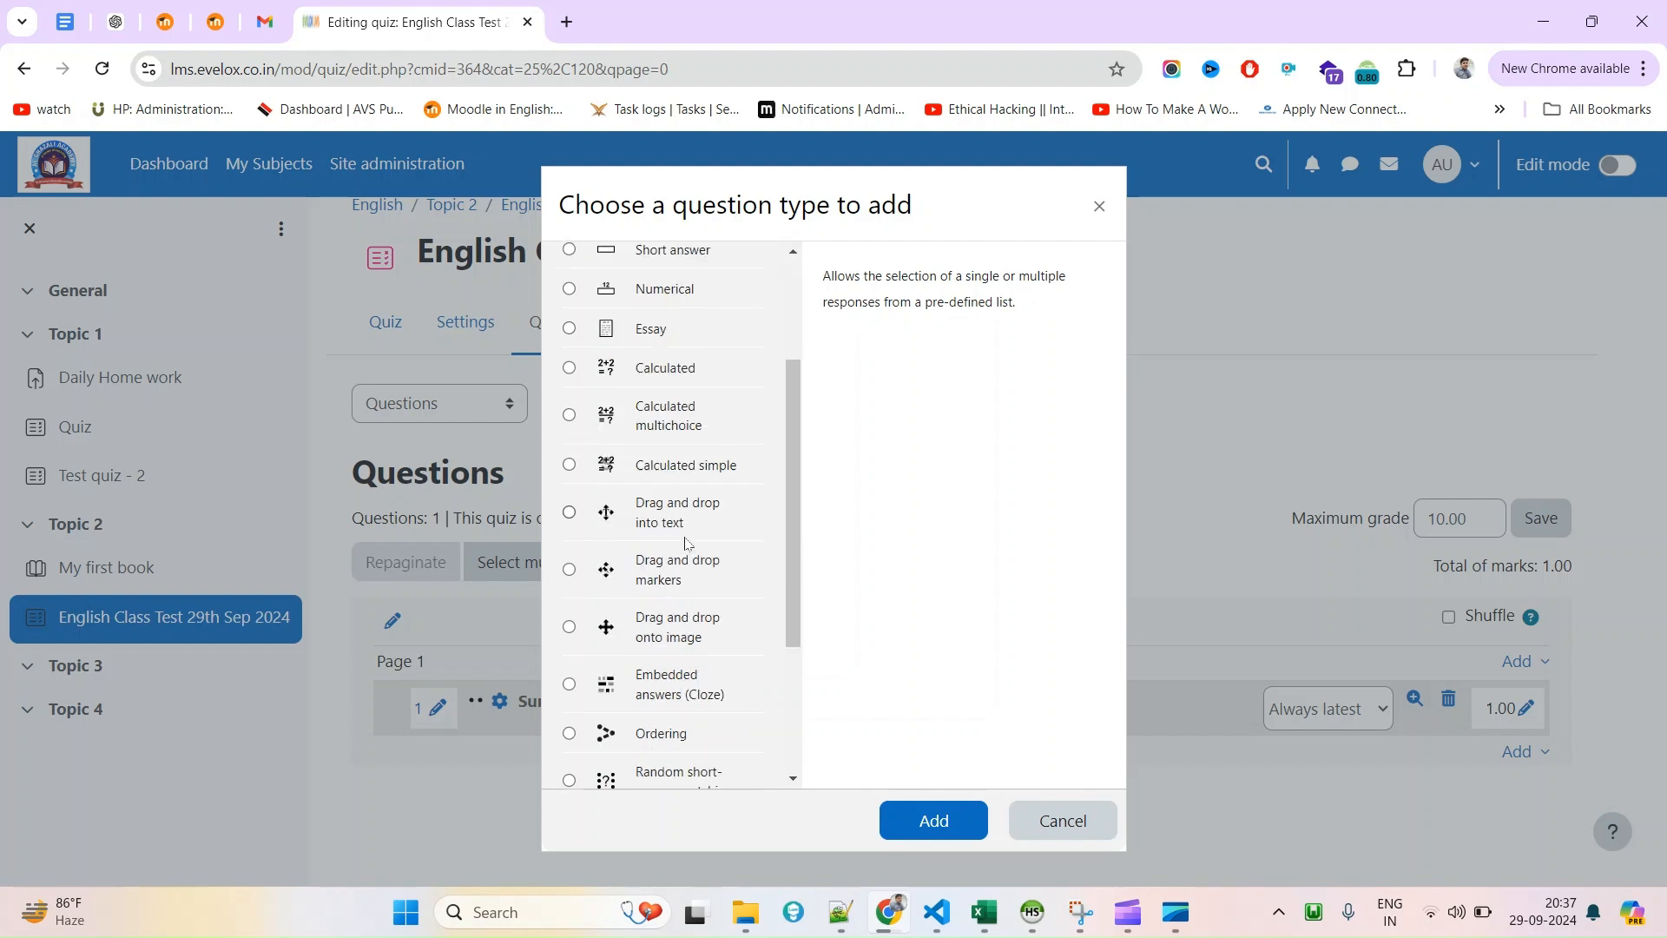
scroll(685, 385, "up", 5)
scroll(686, 385, "down", 5)
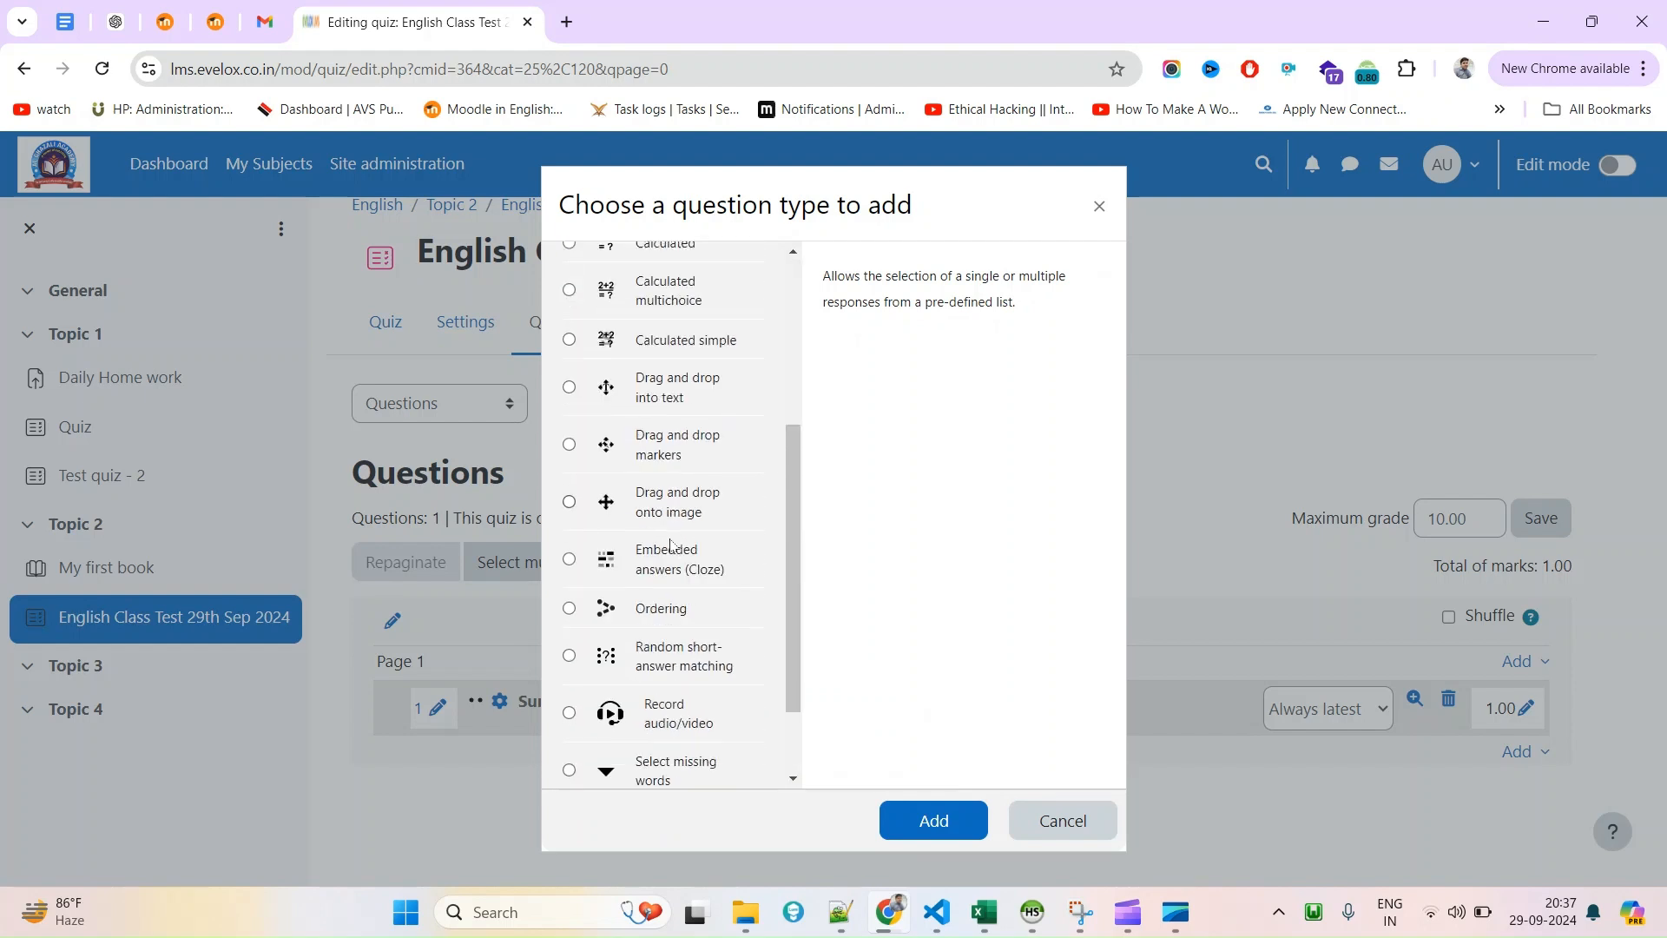
scroll(680, 502, "up", 4)
scroll(680, 502, "up", 2)
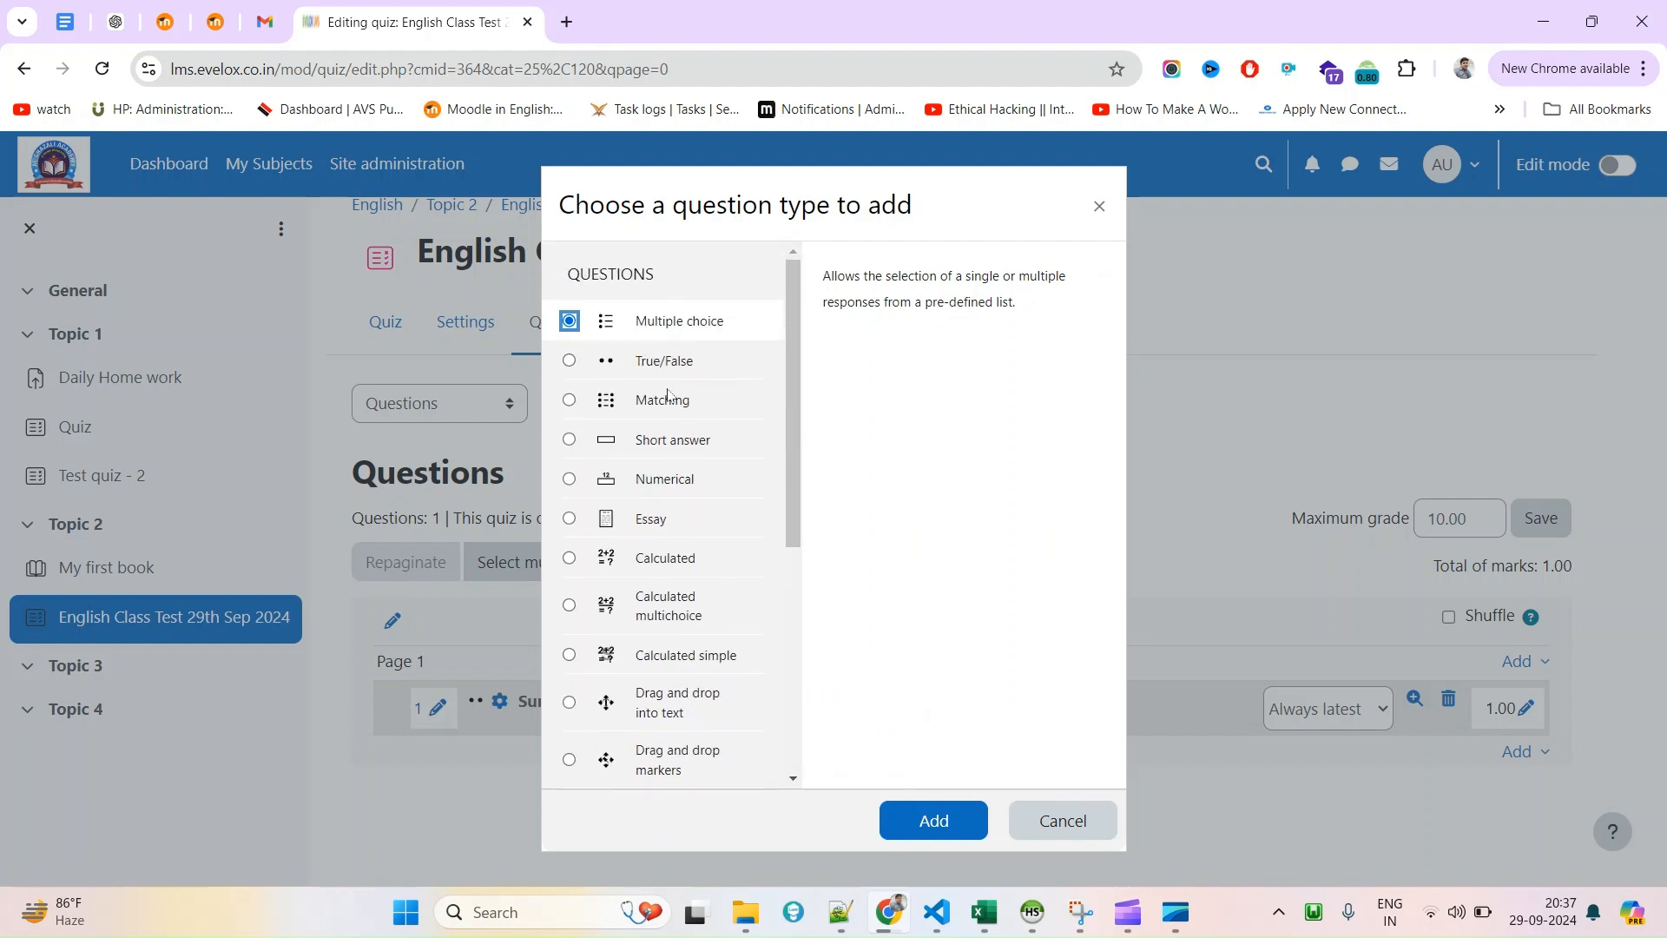
left_click(885, 816)
Enter "Who in the PM Of India?" as both the name and the text of the multiple choice question.
scroll(796, 737, "down", 4)
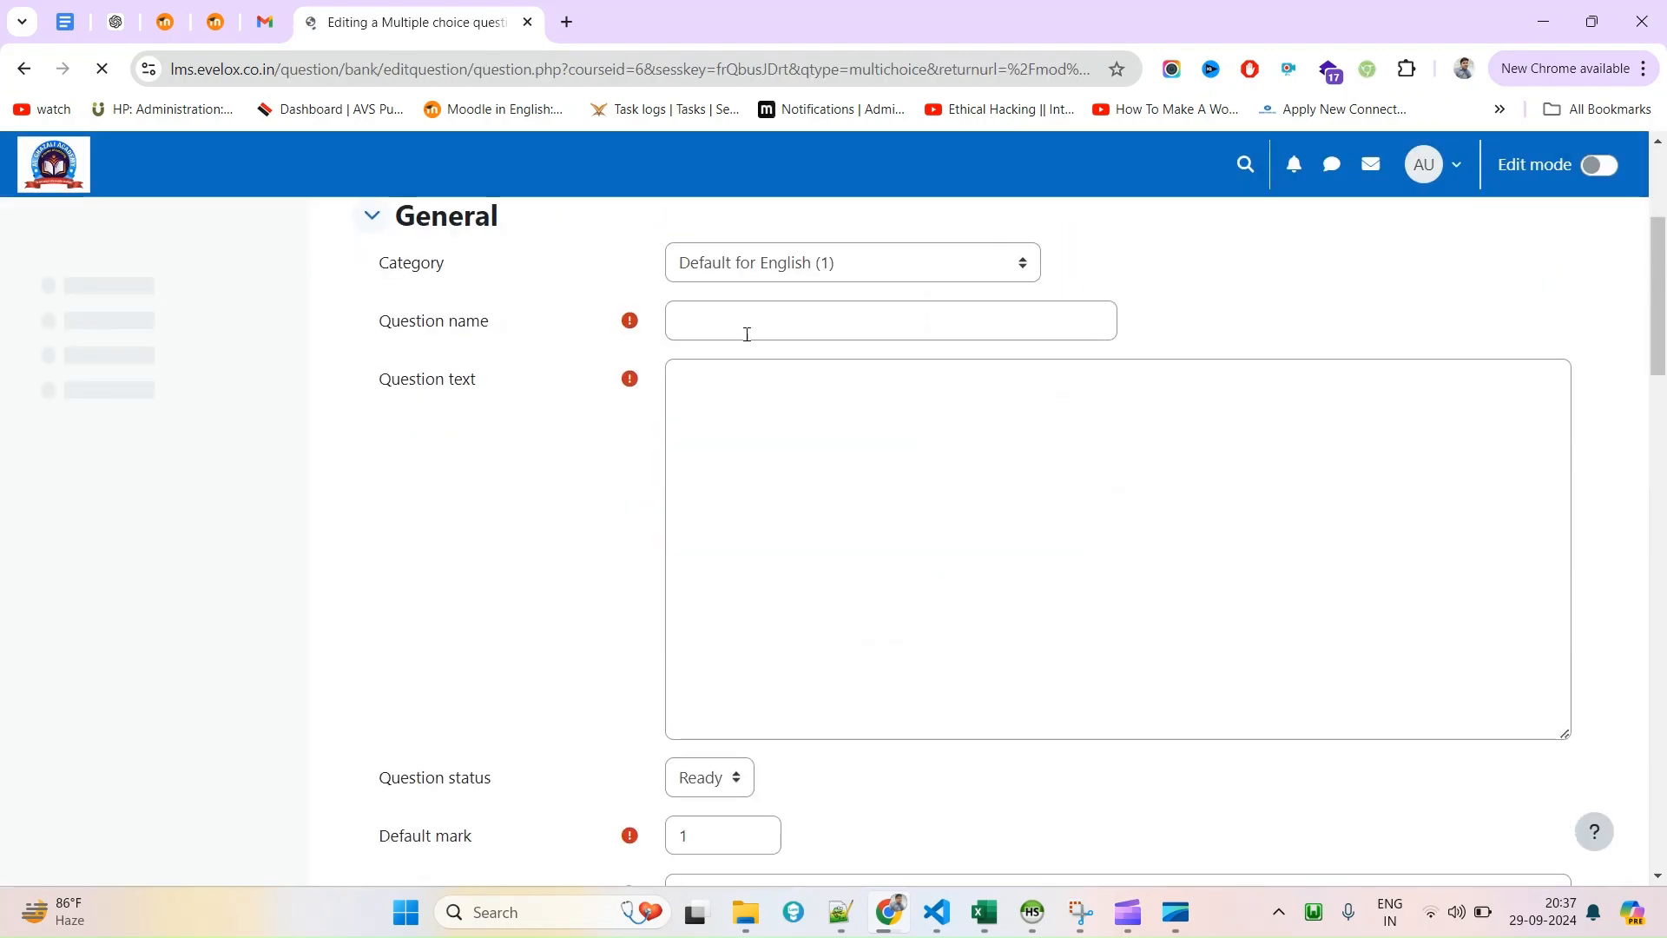
left_click(748, 327)
type("Who in the")
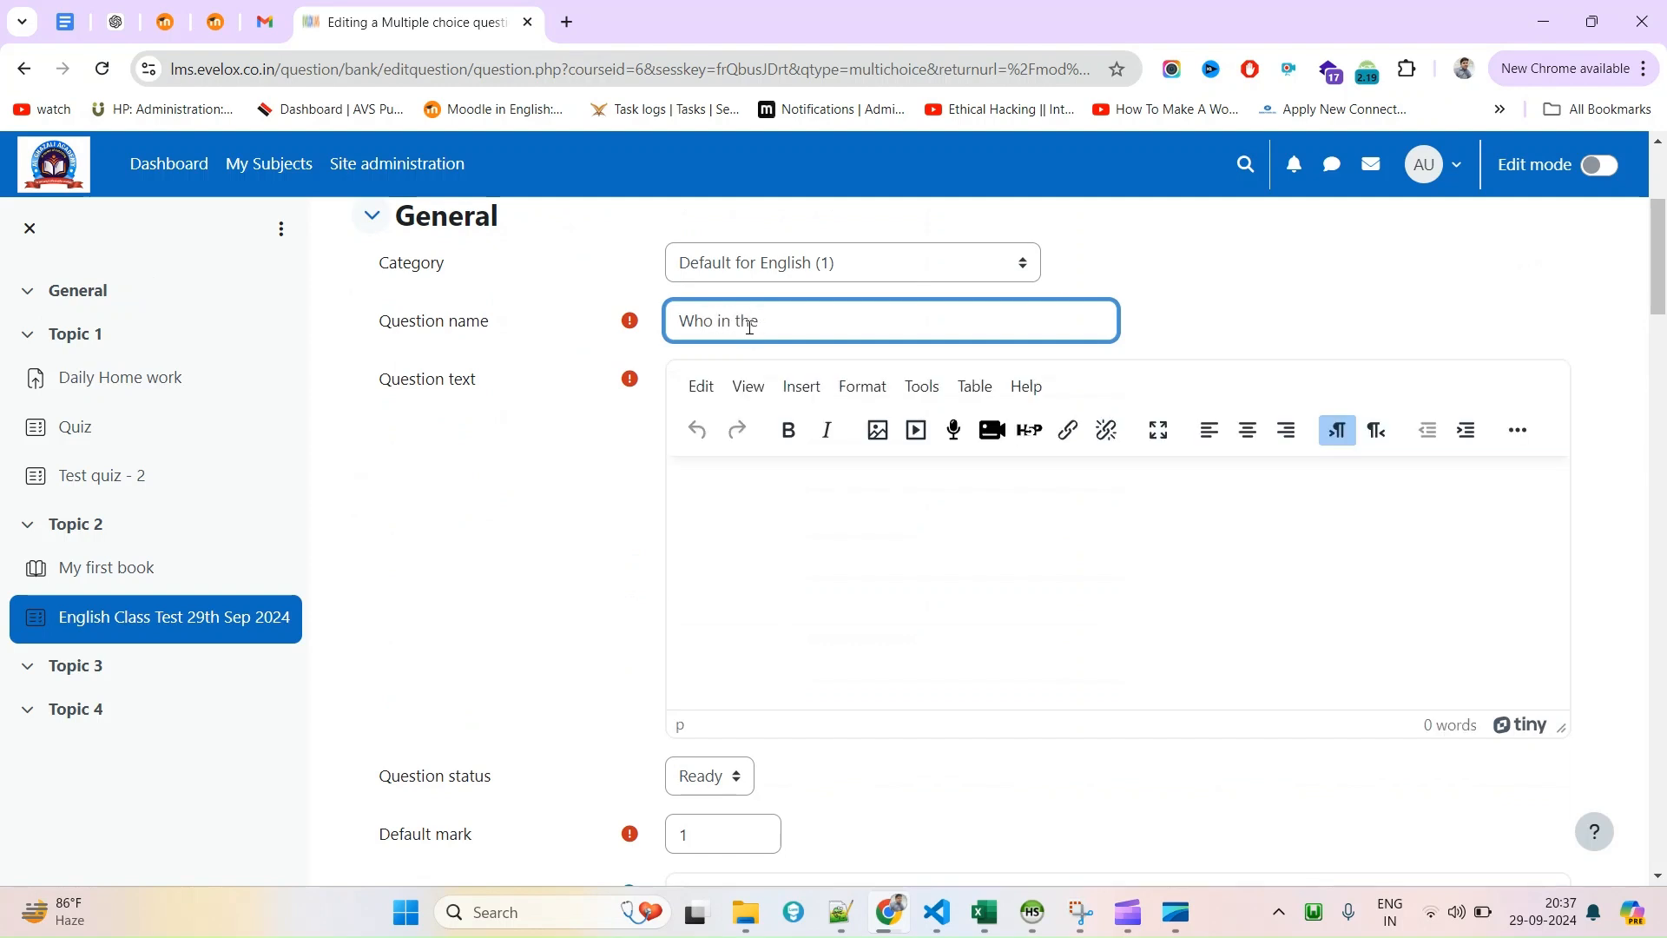
type(" PM Of India?")
key("ctrl+a")
key("ctrl+c")
left_click(774, 491)
key("ctrl+v")
Enter "N Modi" as Choice 1 and set its grade to 100%.
scroll(793, 563, "down", 2)
scroll(792, 563, "down", 10)
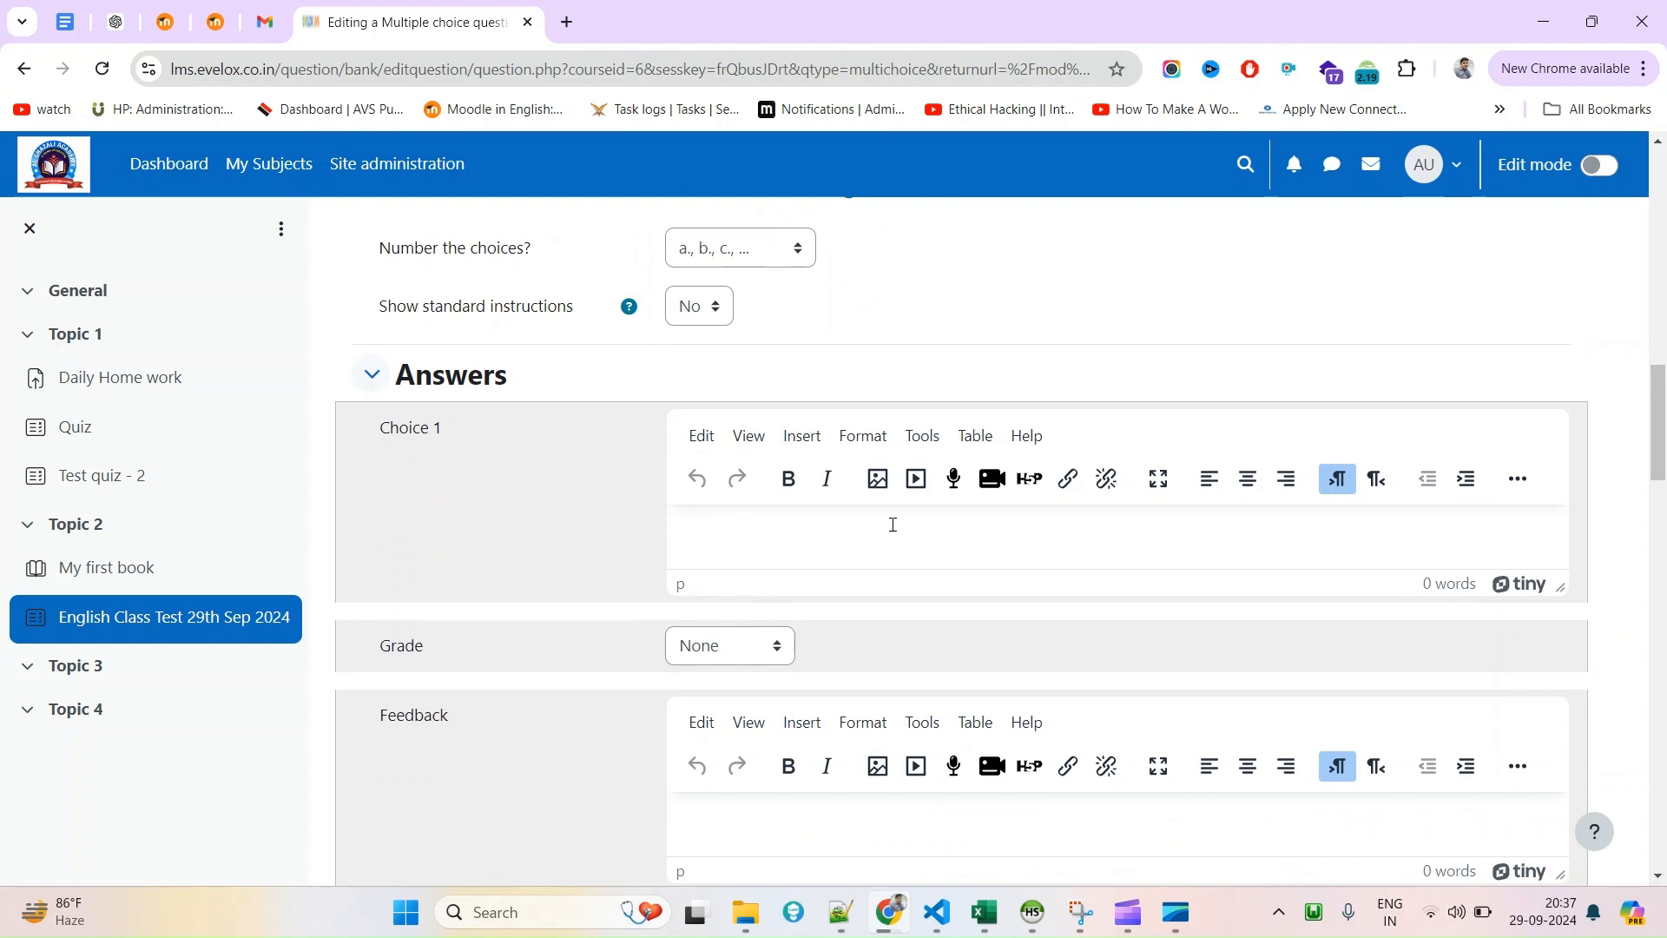
type("N Modi")
scroll(818, 570, "down", 1)
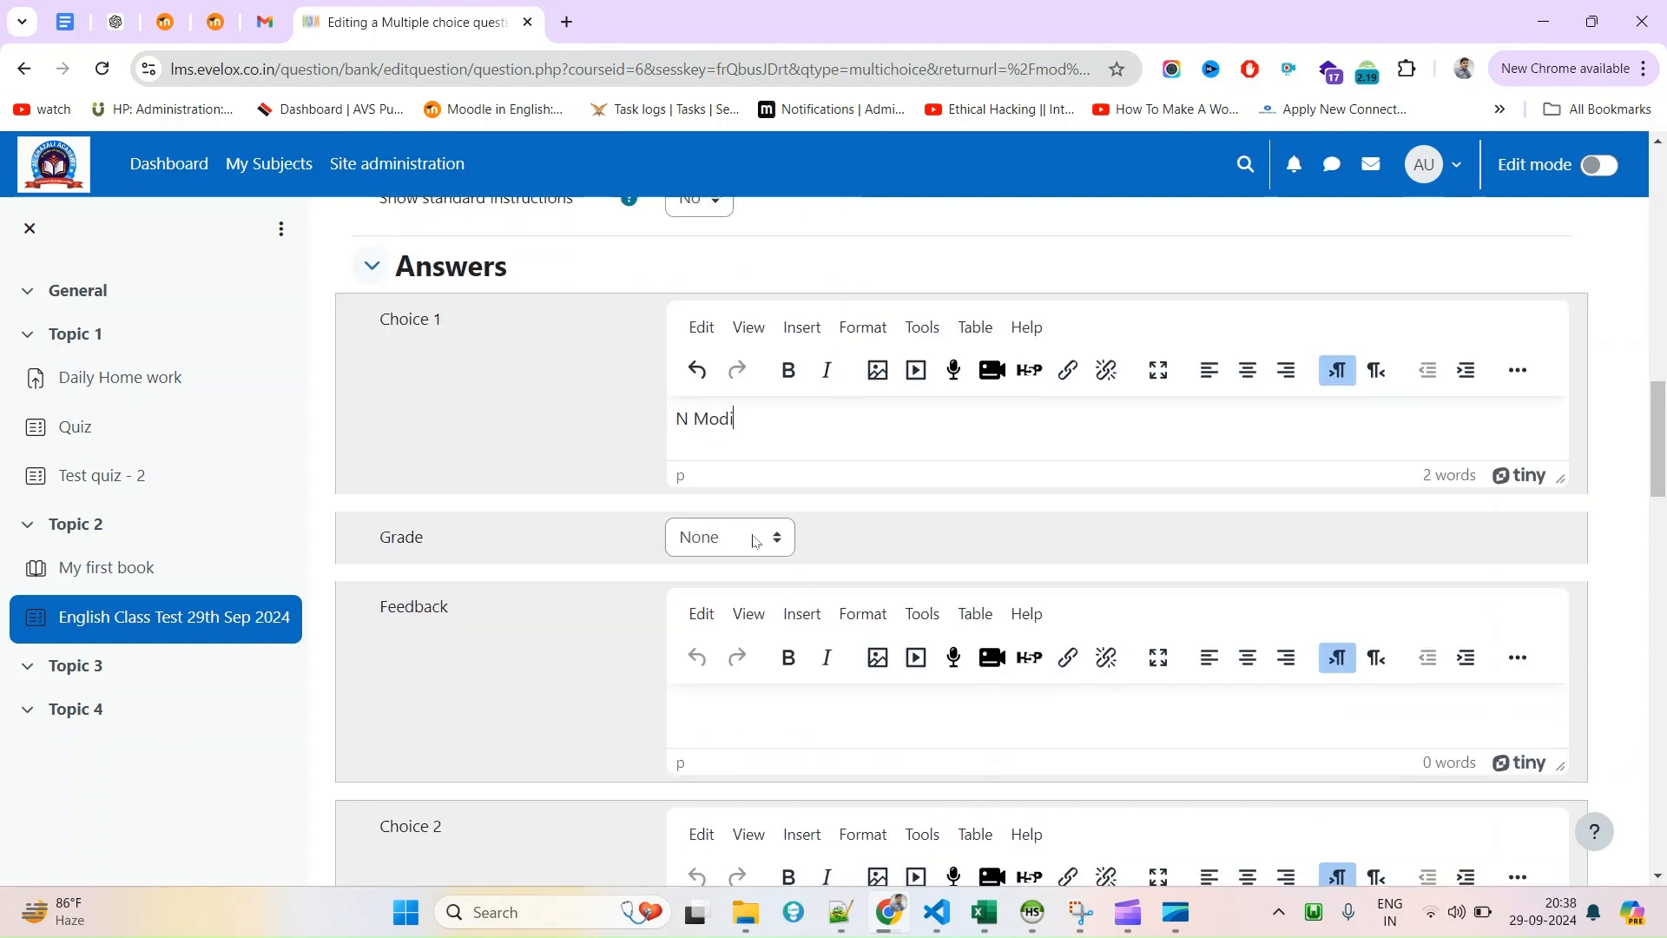
left_click(764, 537)
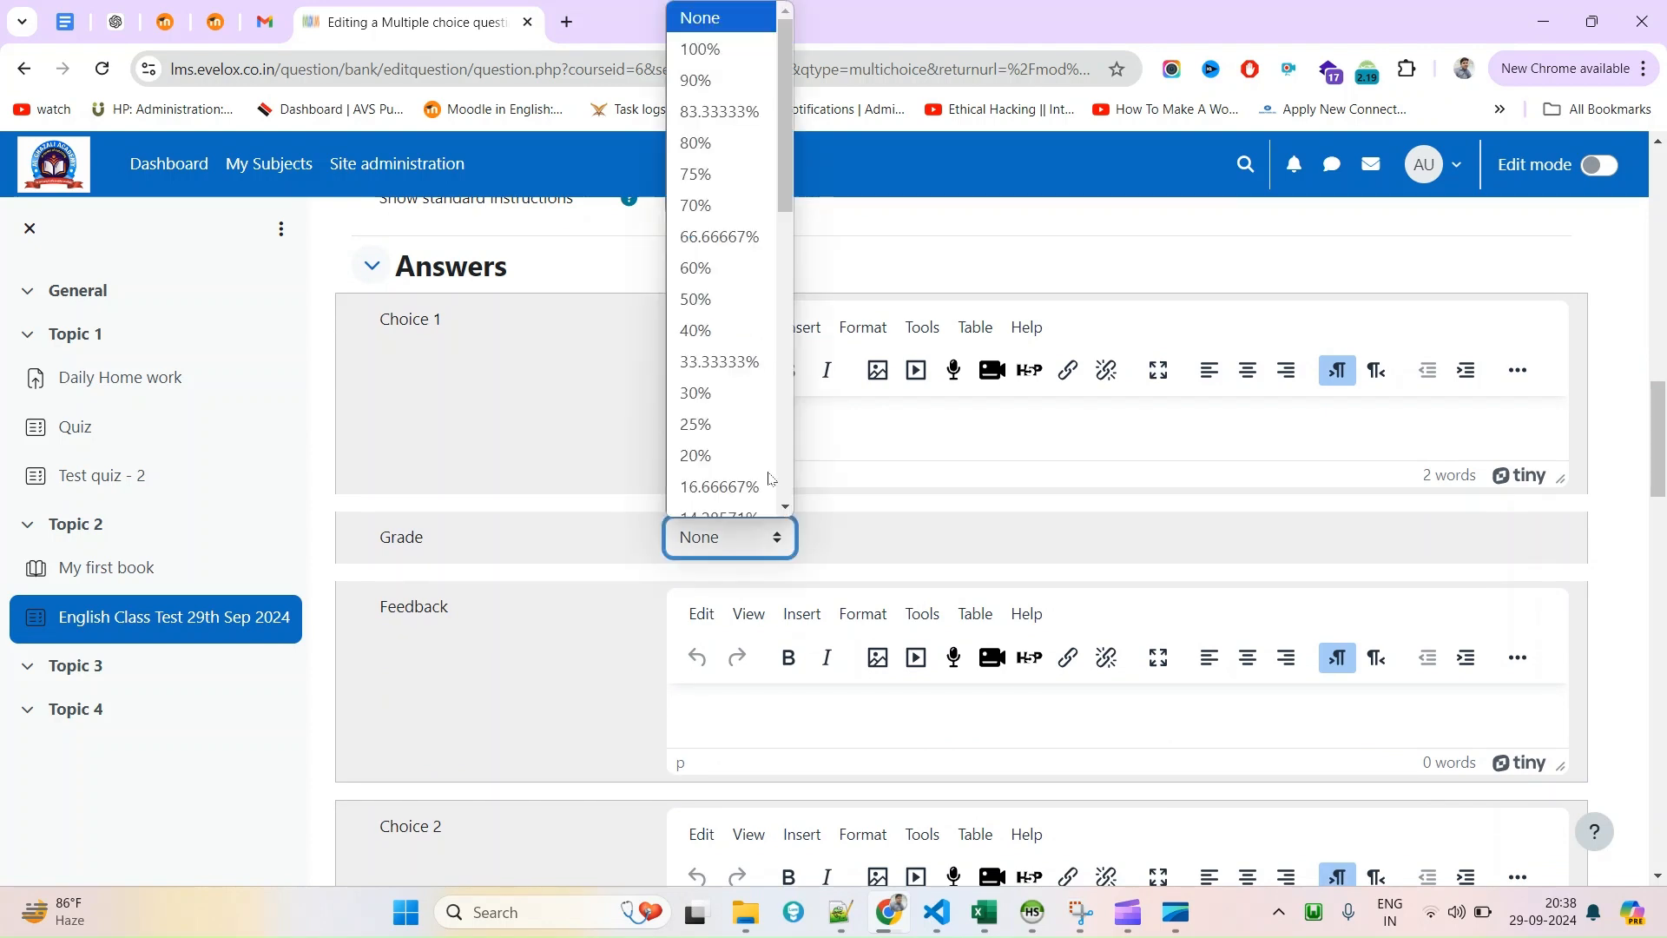
left_click(714, 48)
left_click_drag(365, 323, 503, 669)
left_click(561, 610)
left_click(714, 543)
left_click(723, 47)
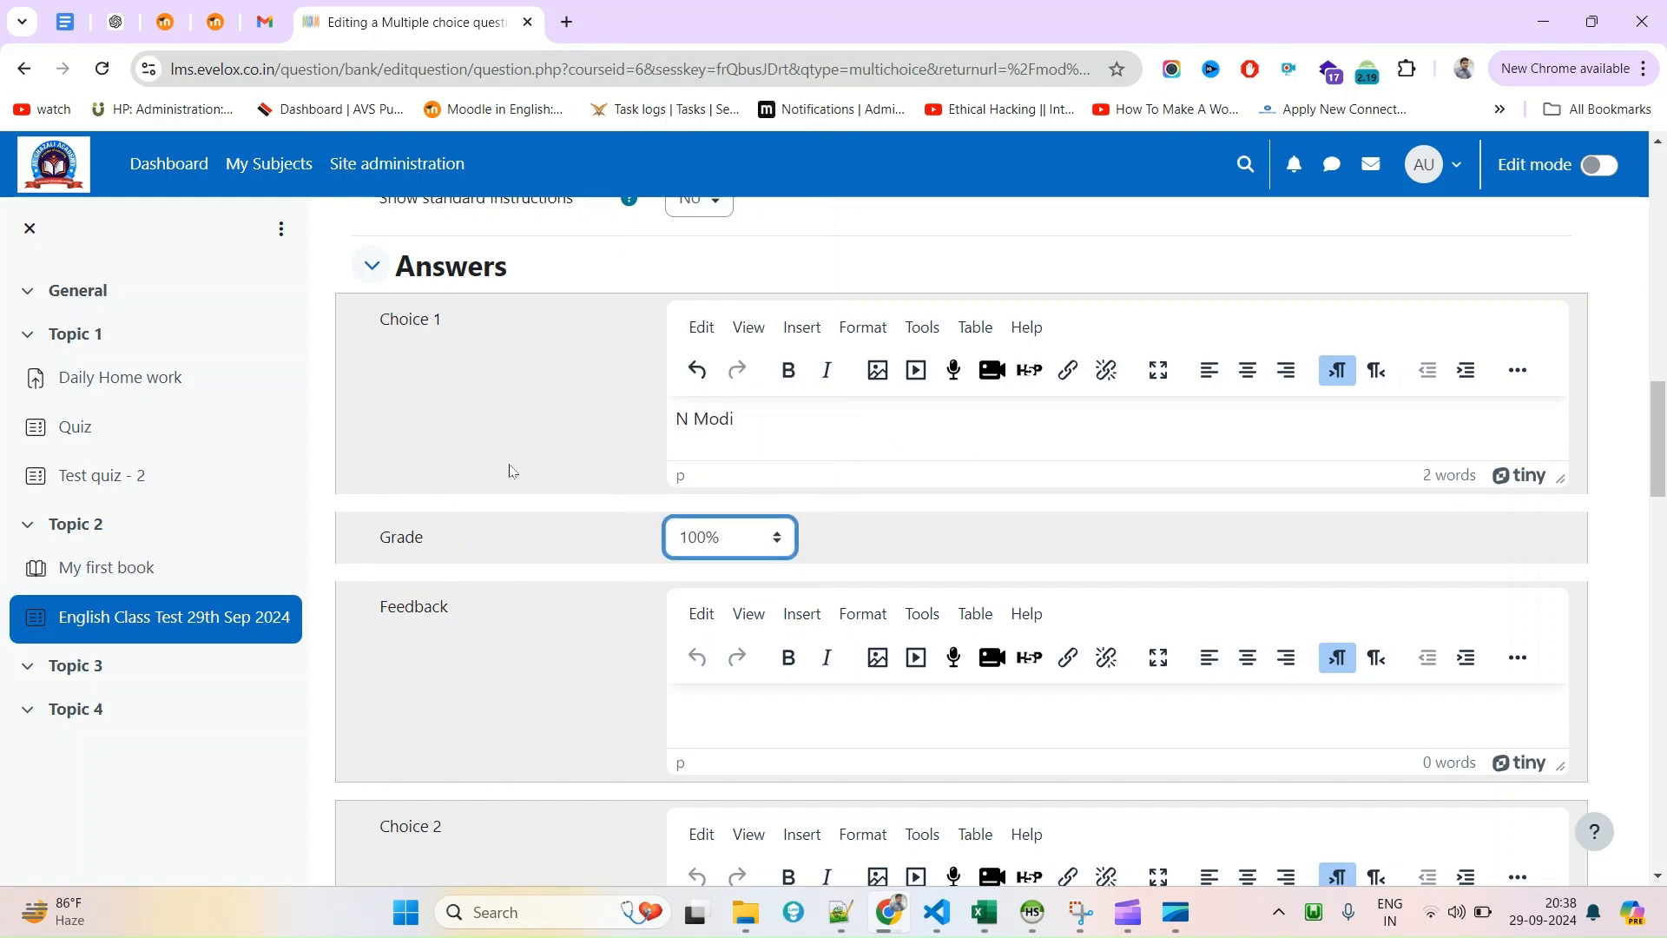
Enter "Rahul Gandhi" as Choice 2 and "Amit Sah" as Choice 3, leaving their grades at None.
scroll(480, 669, "down", 4)
left_click(740, 606)
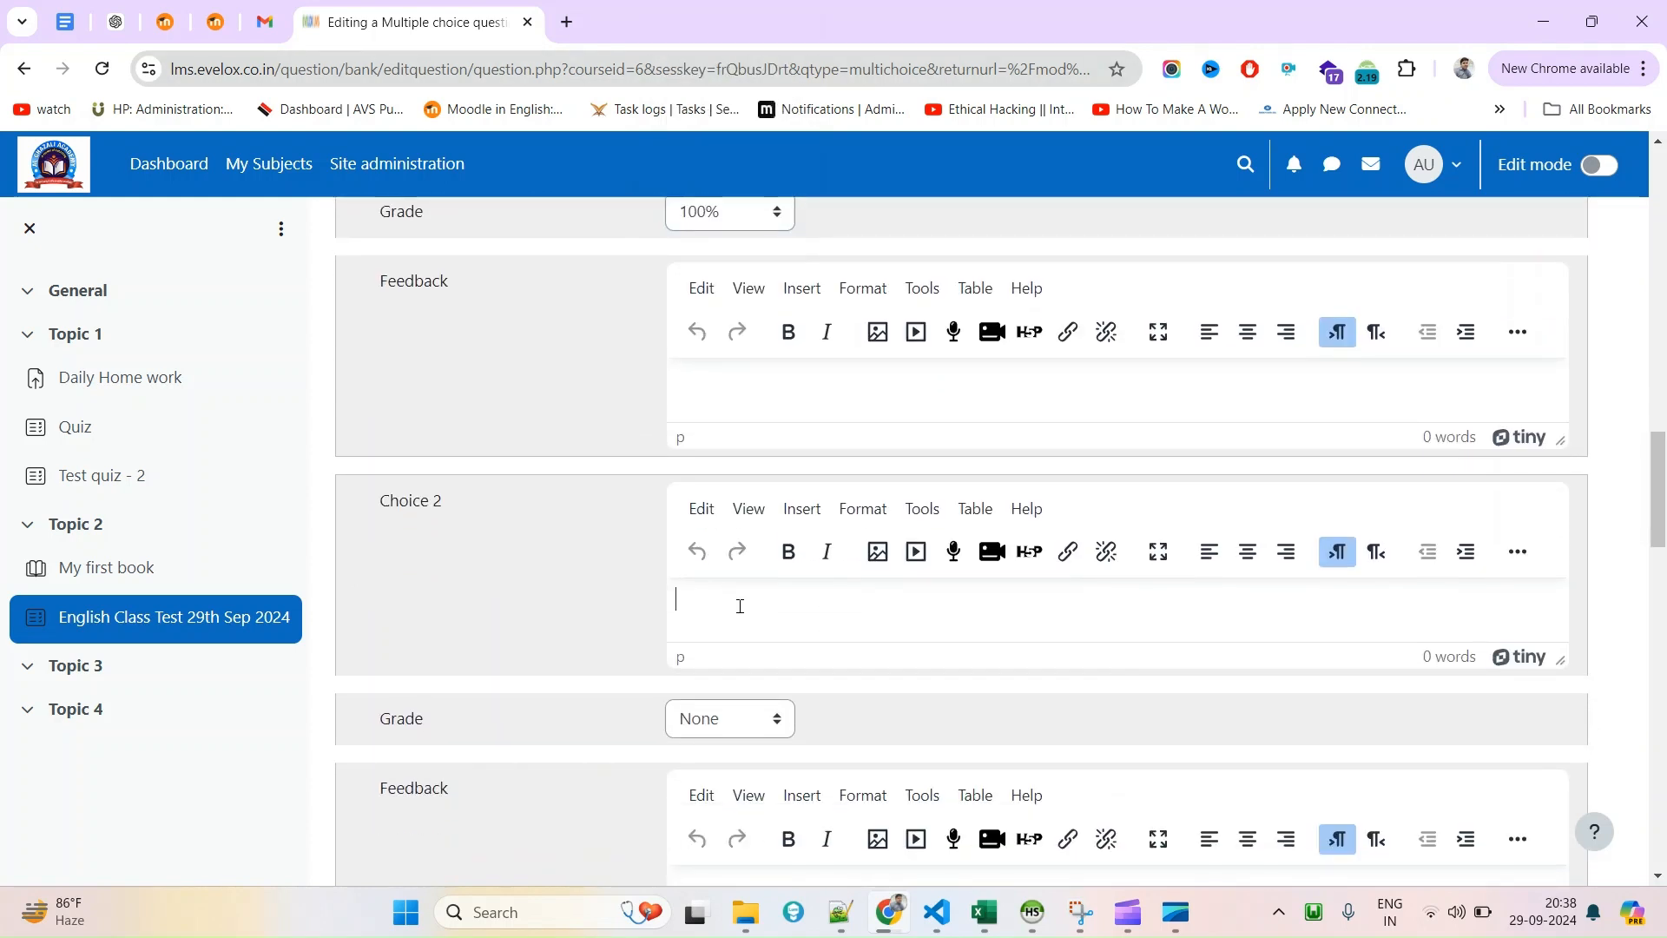
type("a")
type("ahu")
type("l Gandhi")
scroll(755, 539, "down", 2)
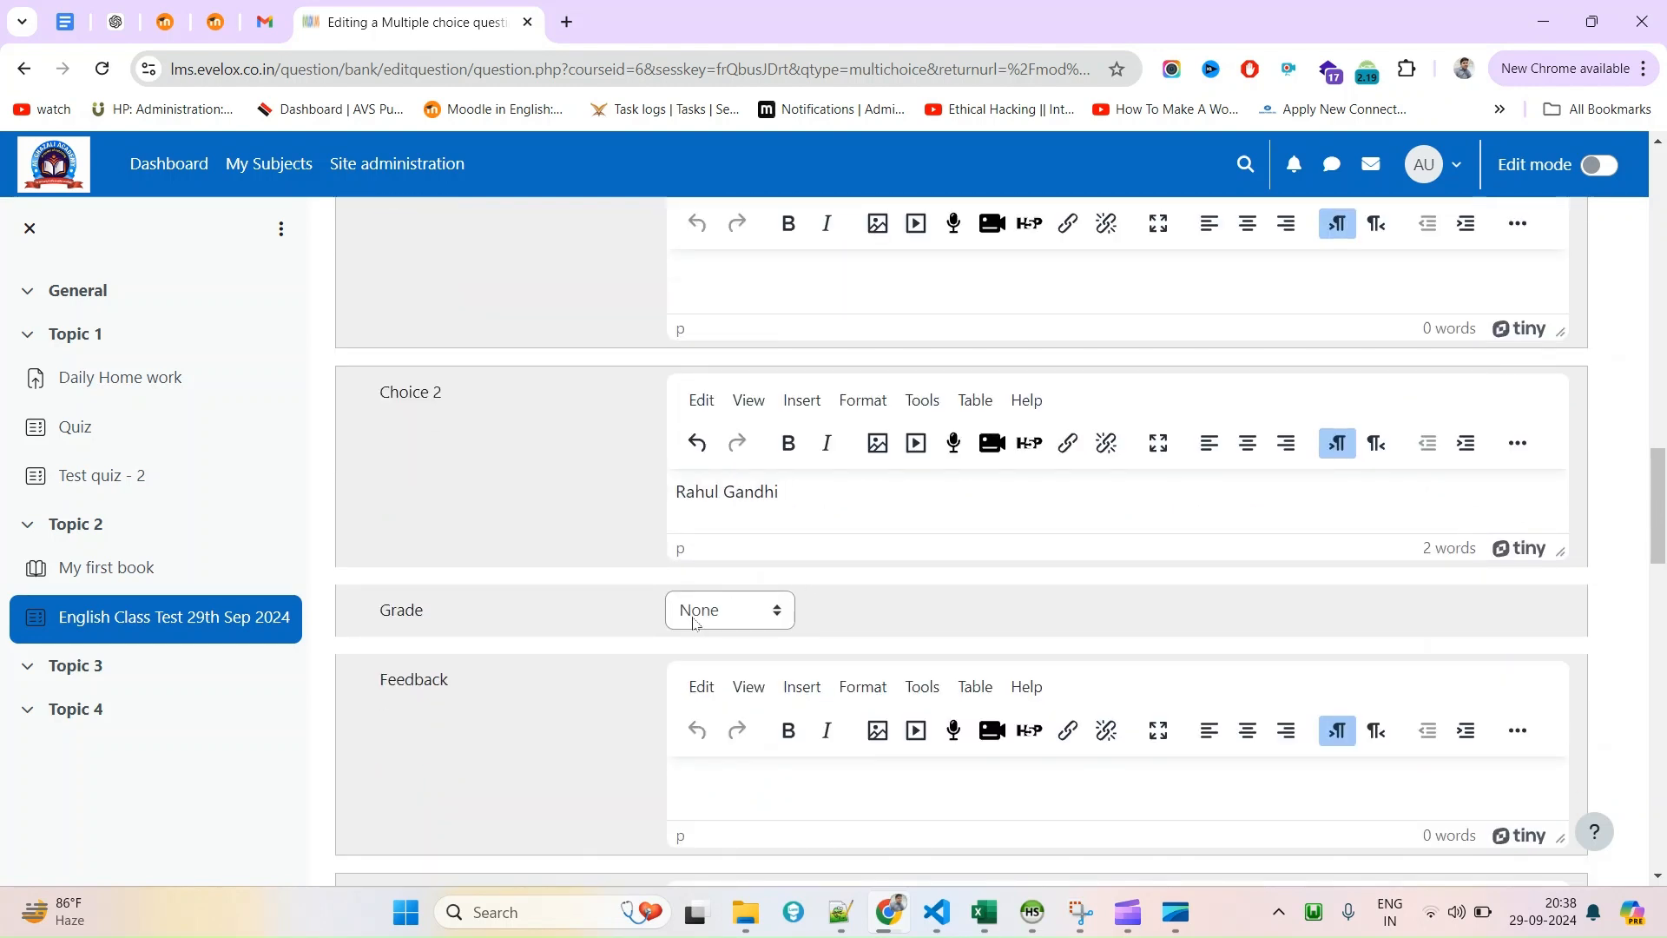
scroll(763, 489, "down", 5)
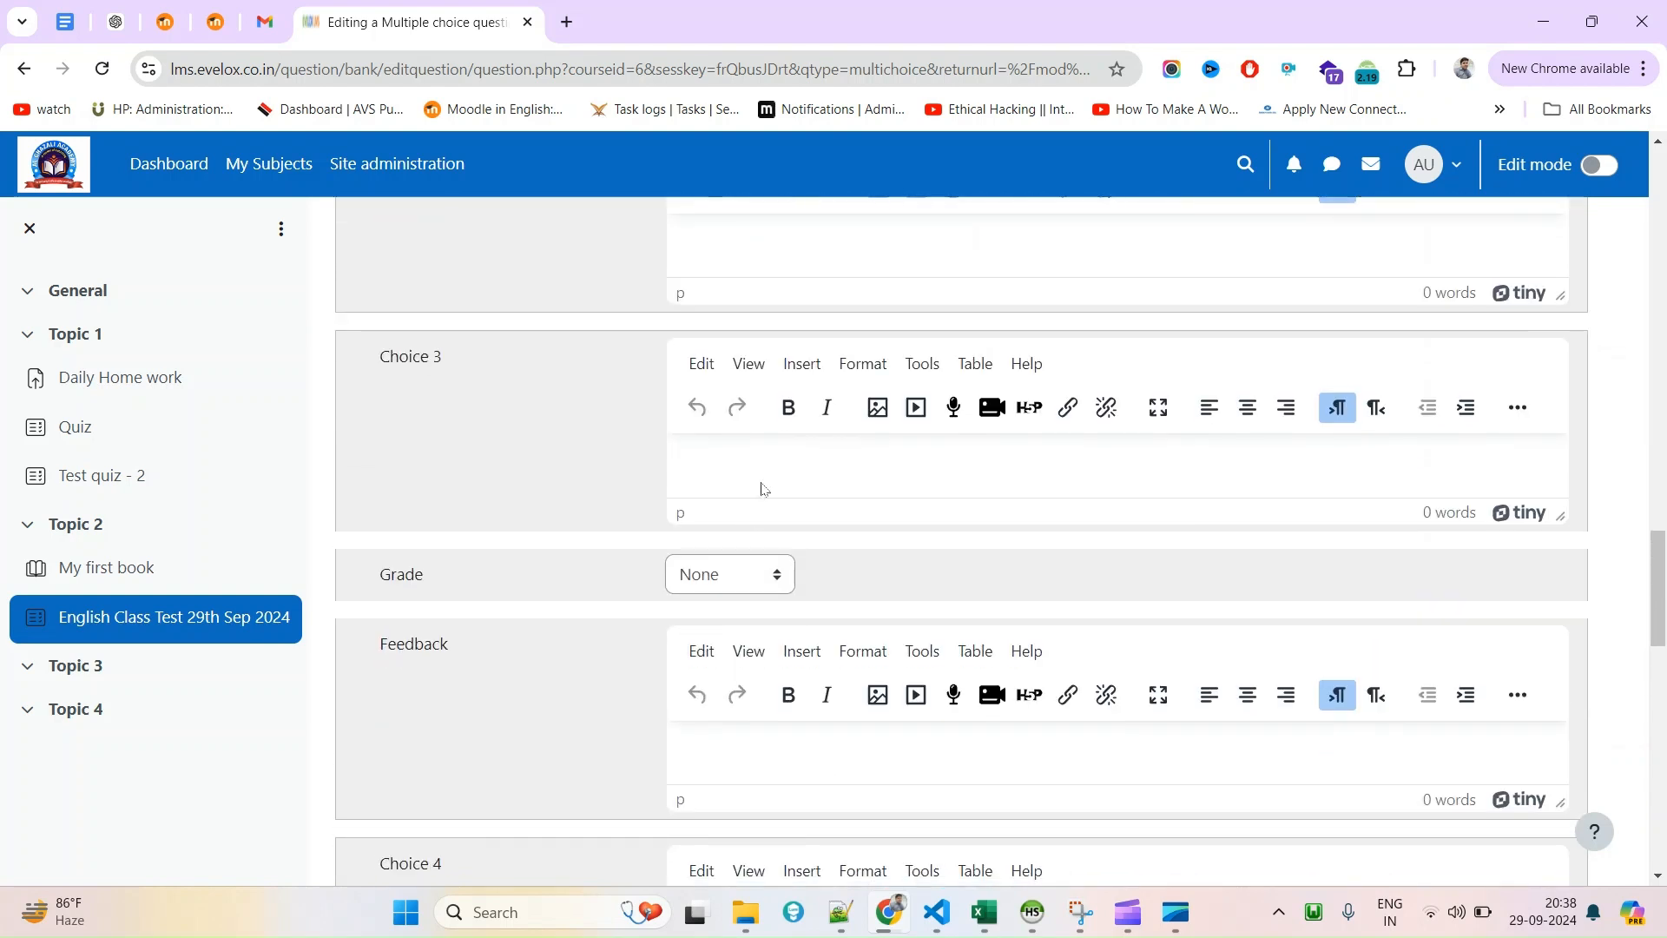
type("Amit Sa")
Add blanks for 3 more choices to the multiple choice question and look over its extended list of answers.
scroll(763, 489, "down", 15)
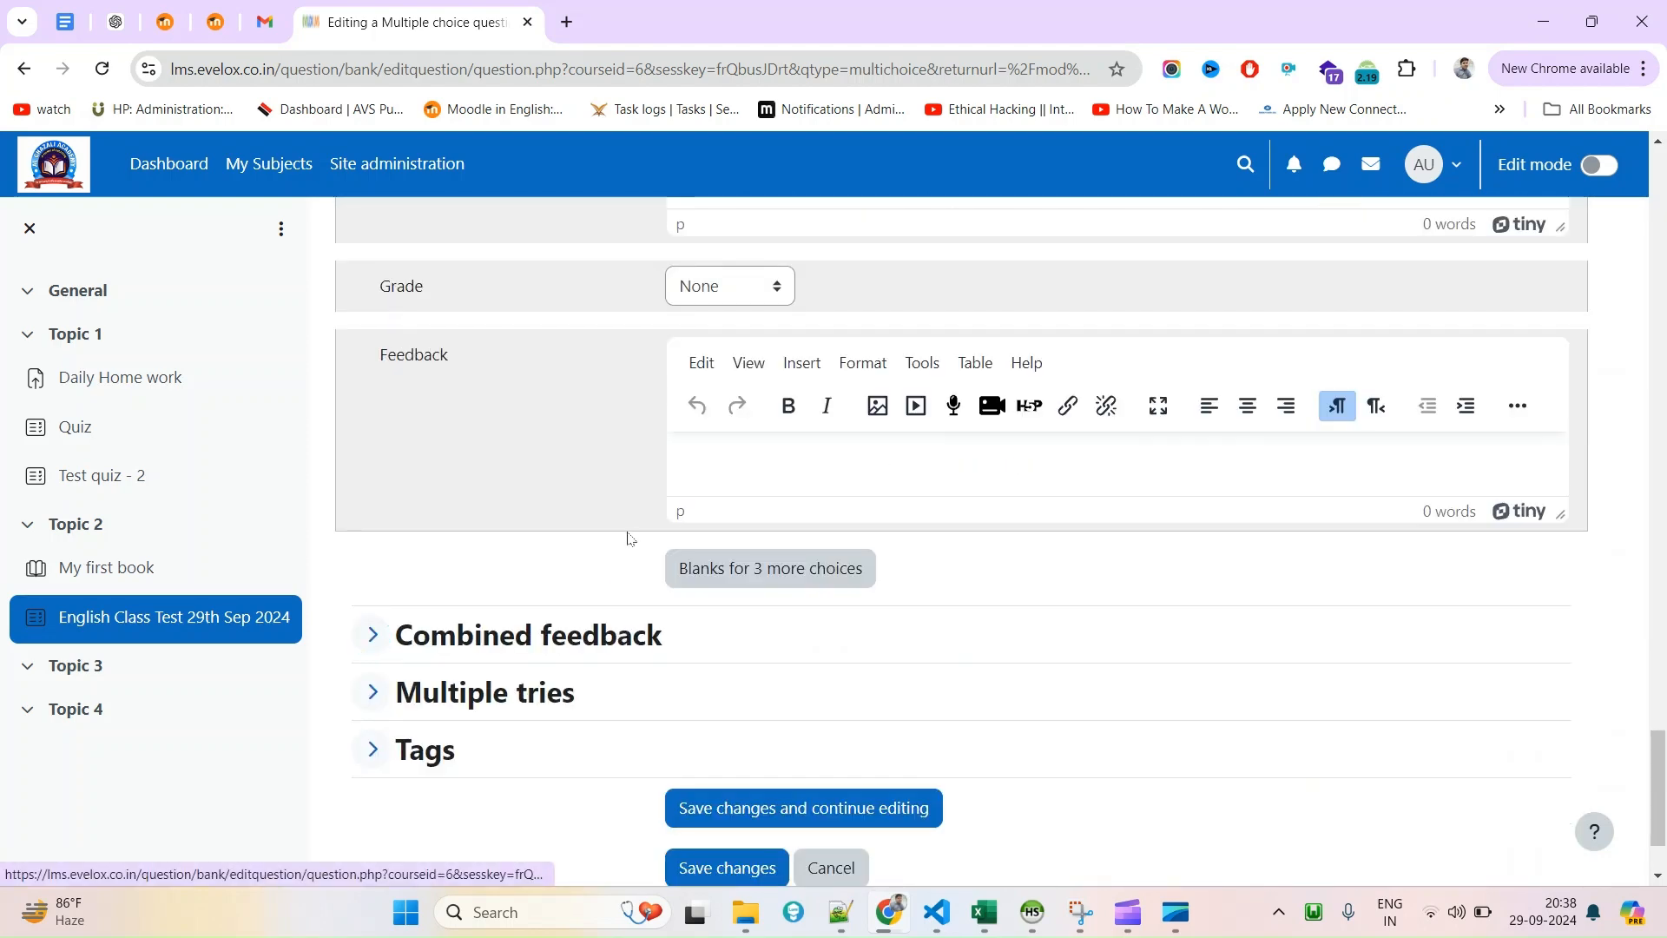
scroll(634, 513, "up", 4)
left_click_drag(460, 388, 417, 336)
scroll(503, 473, "down", 3)
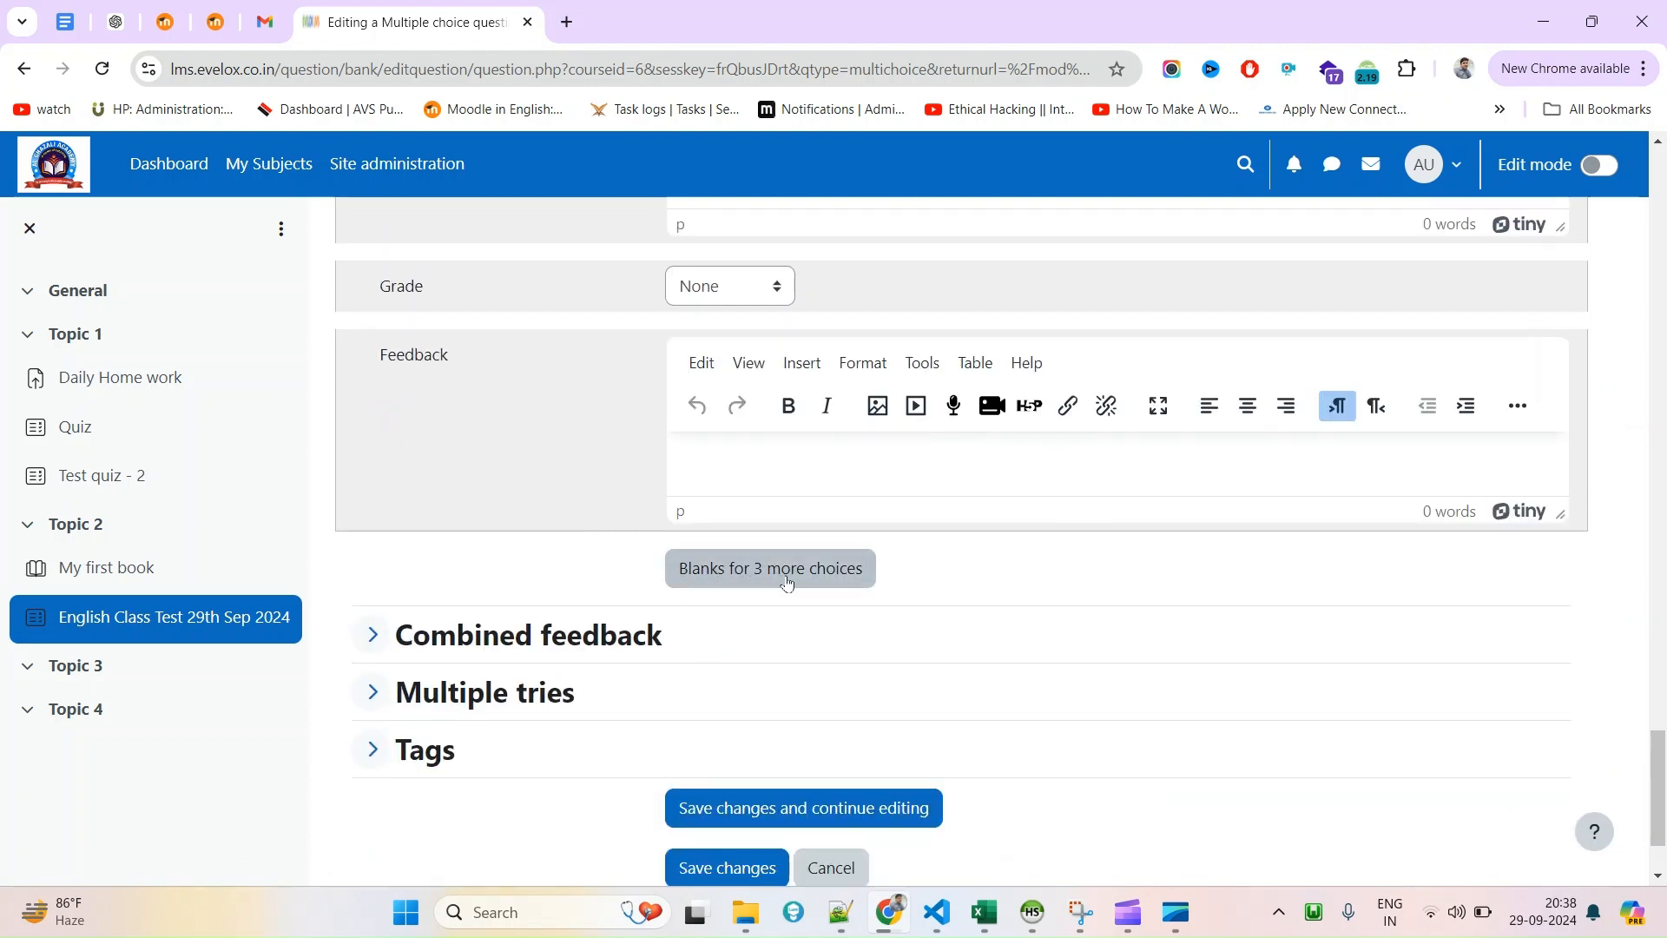
left_click(827, 588)
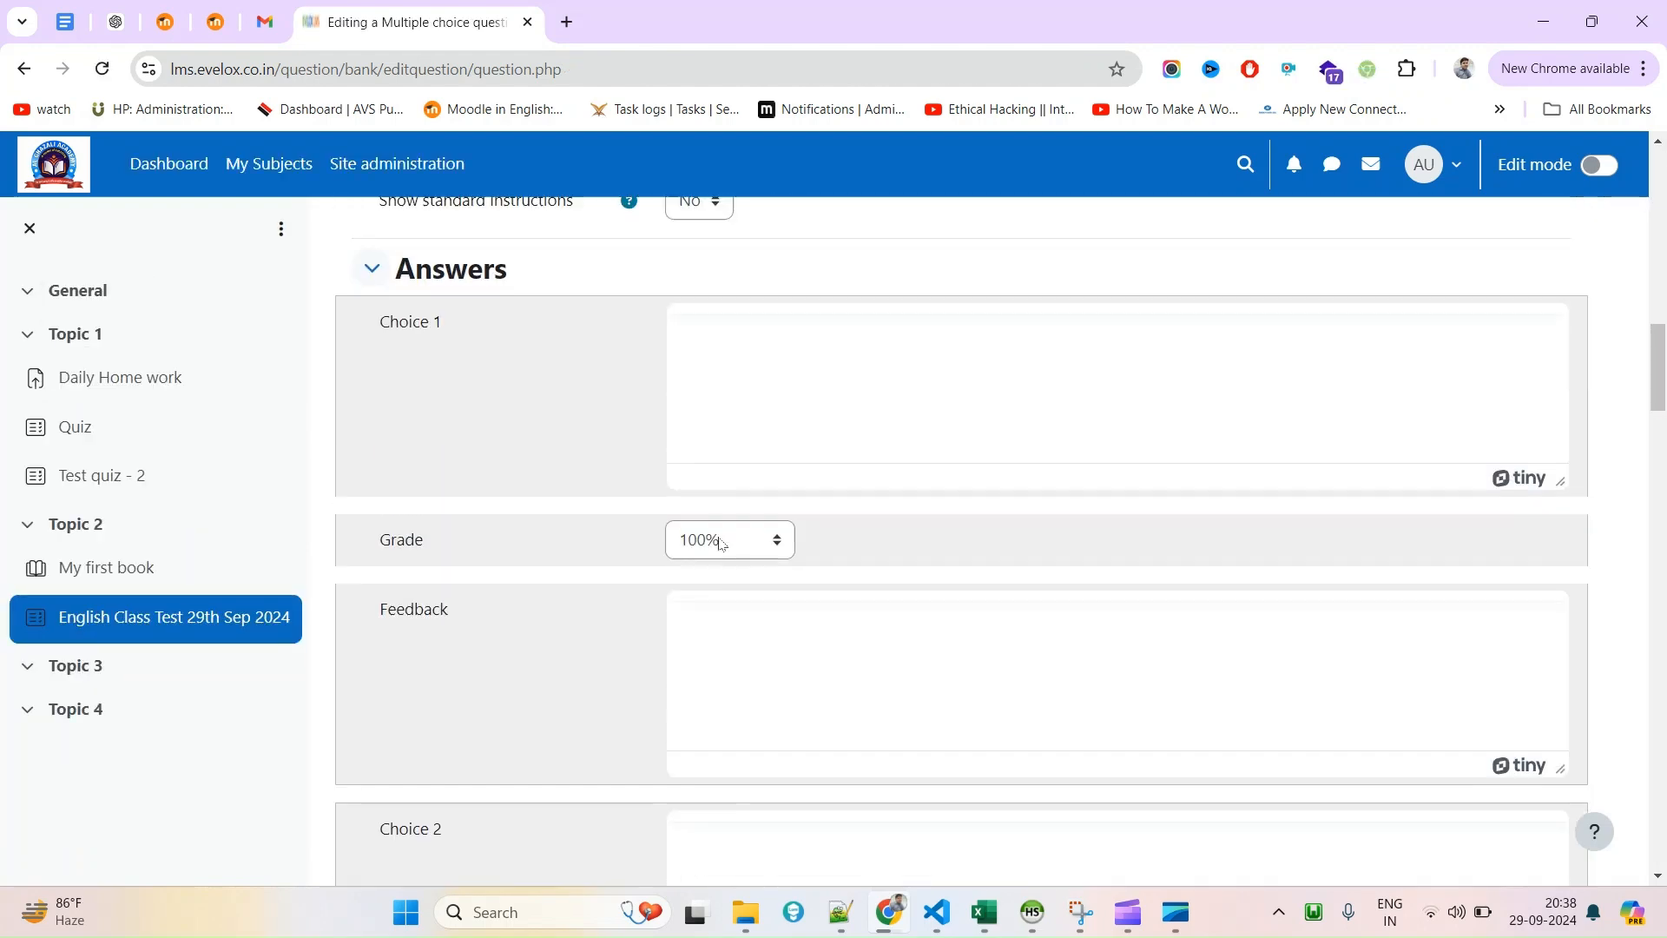
scroll(477, 599, "down", 9)
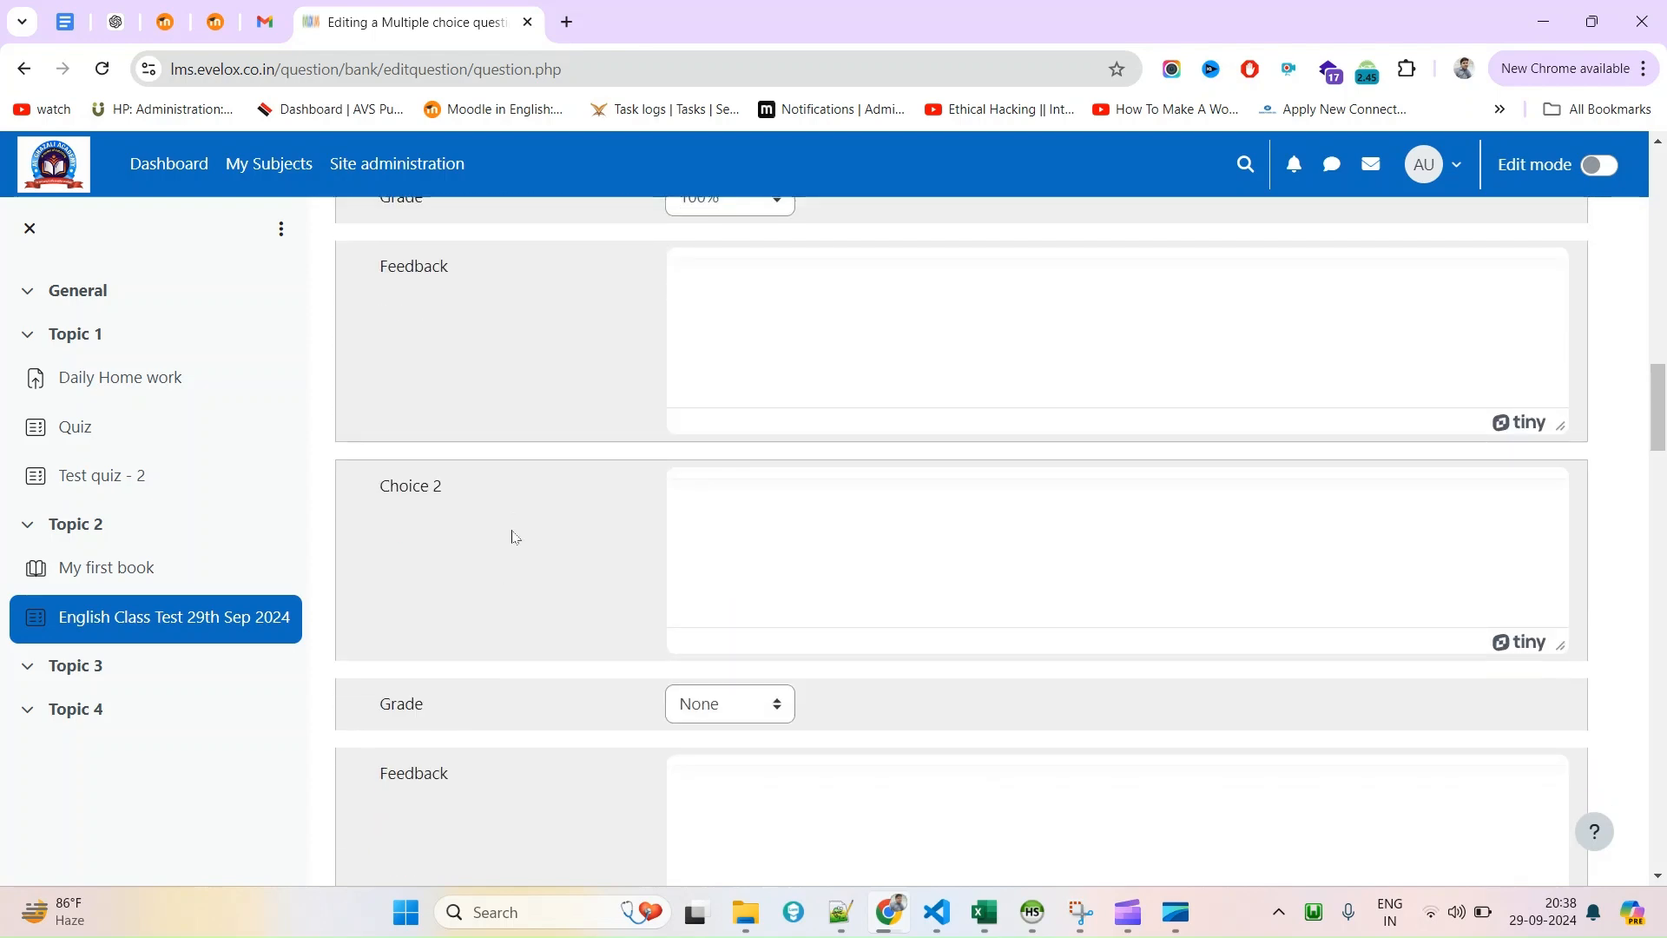
scroll(482, 609, "down", 10)
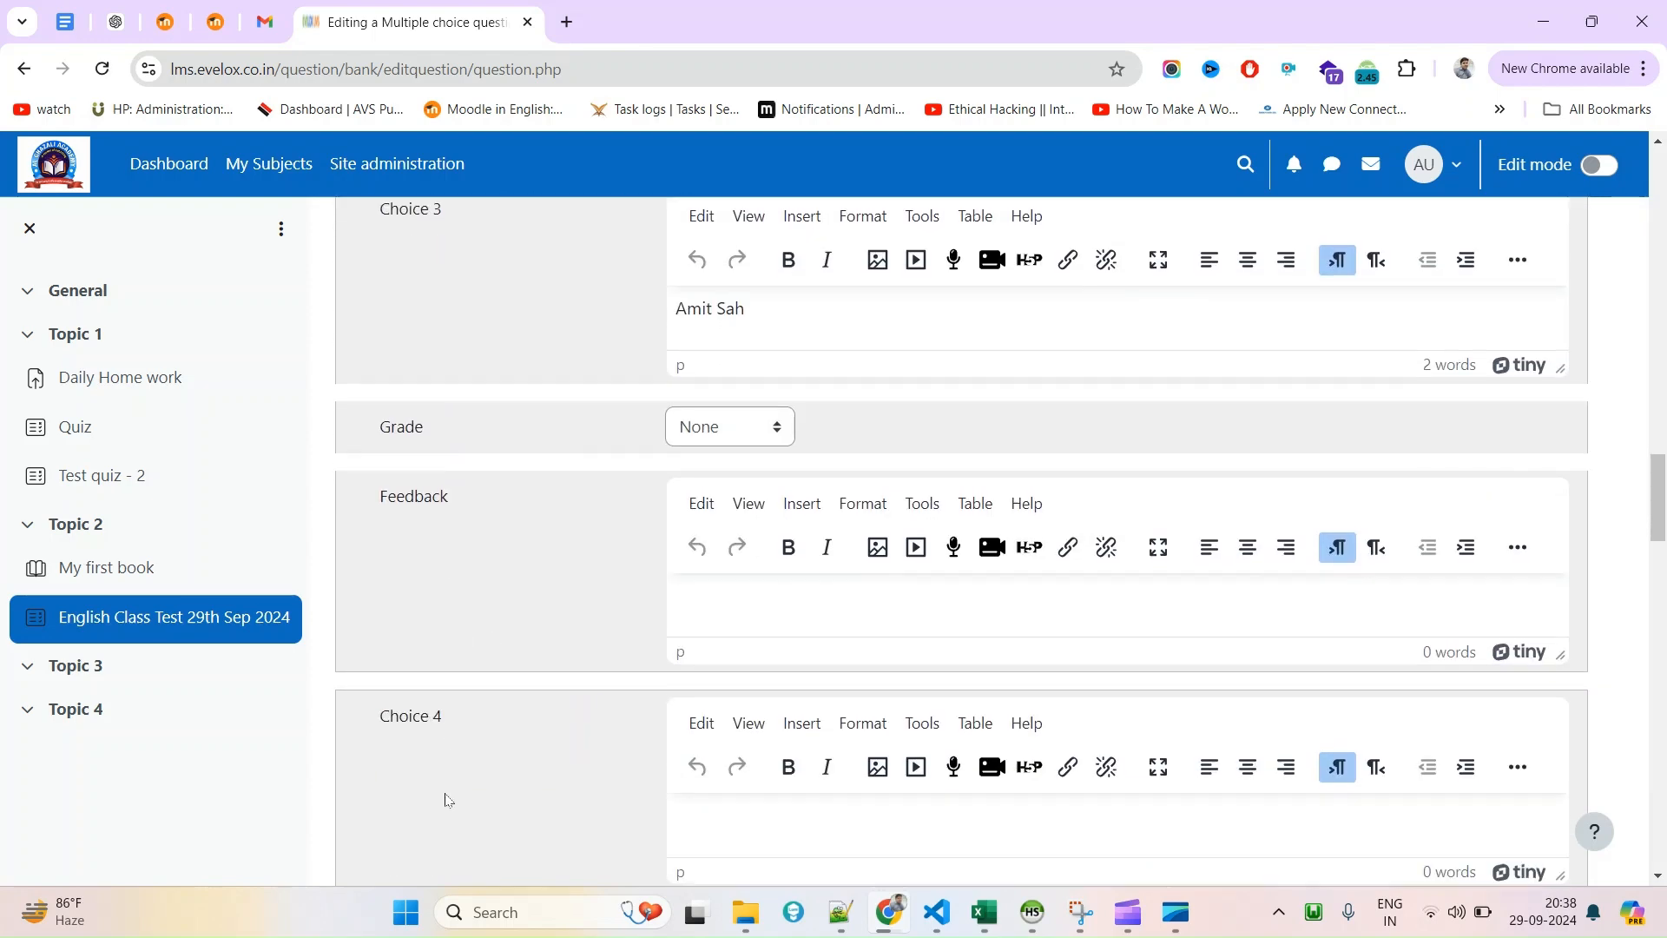
scroll(487, 695, "down", 7)
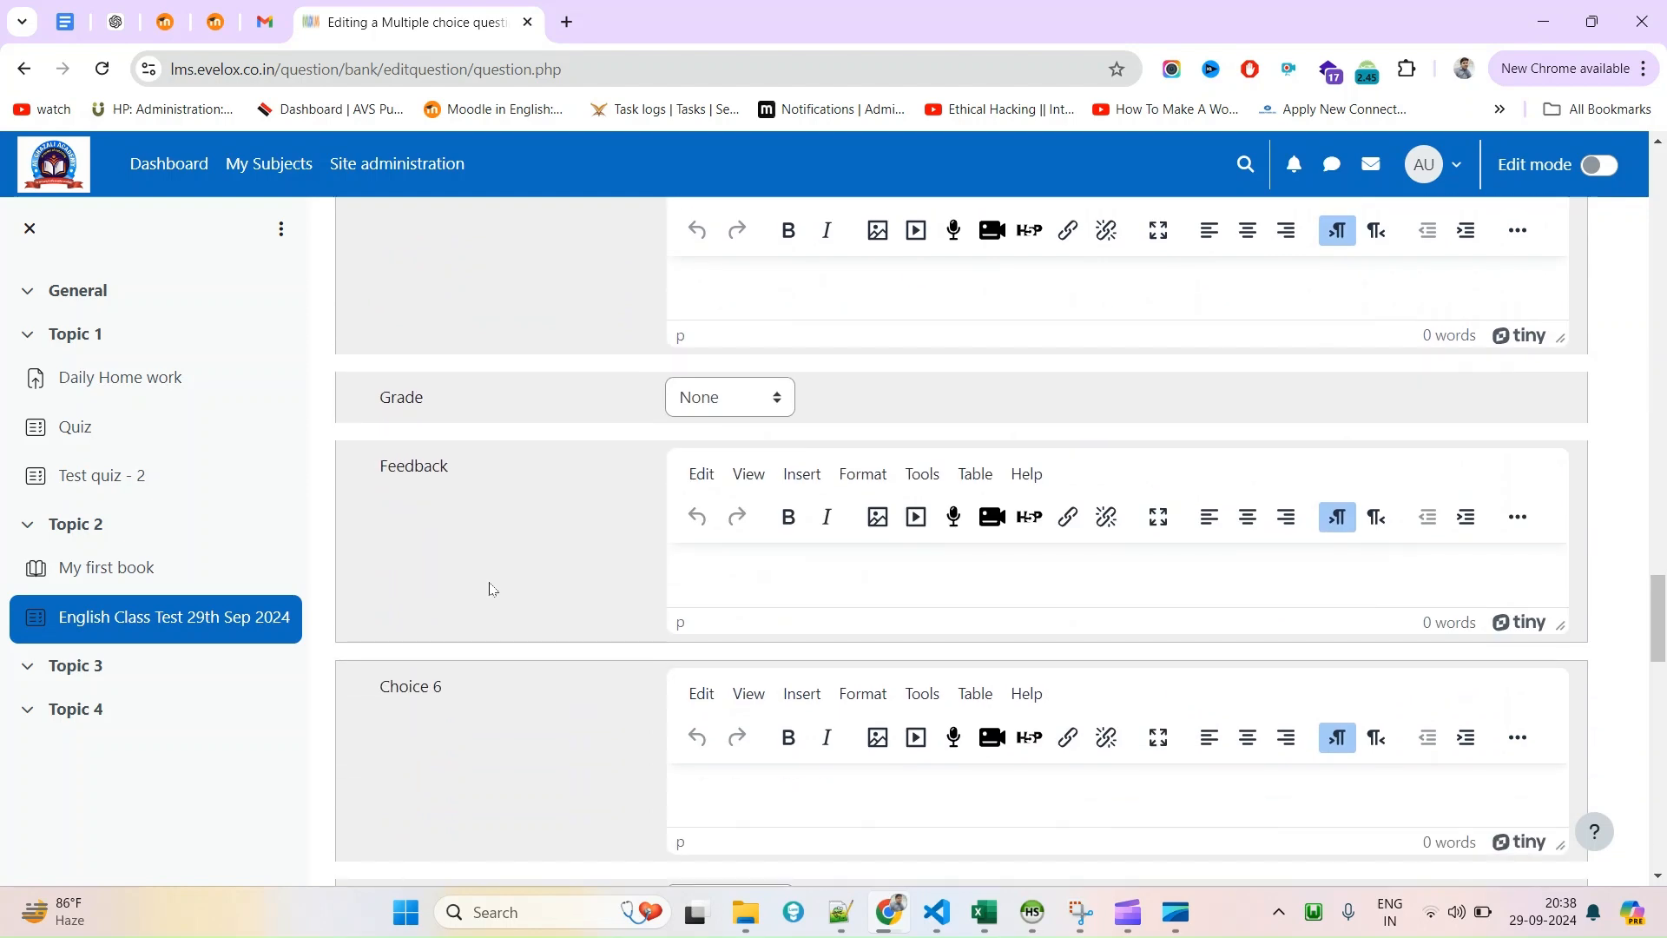
scroll(442, 654, "down", 10)
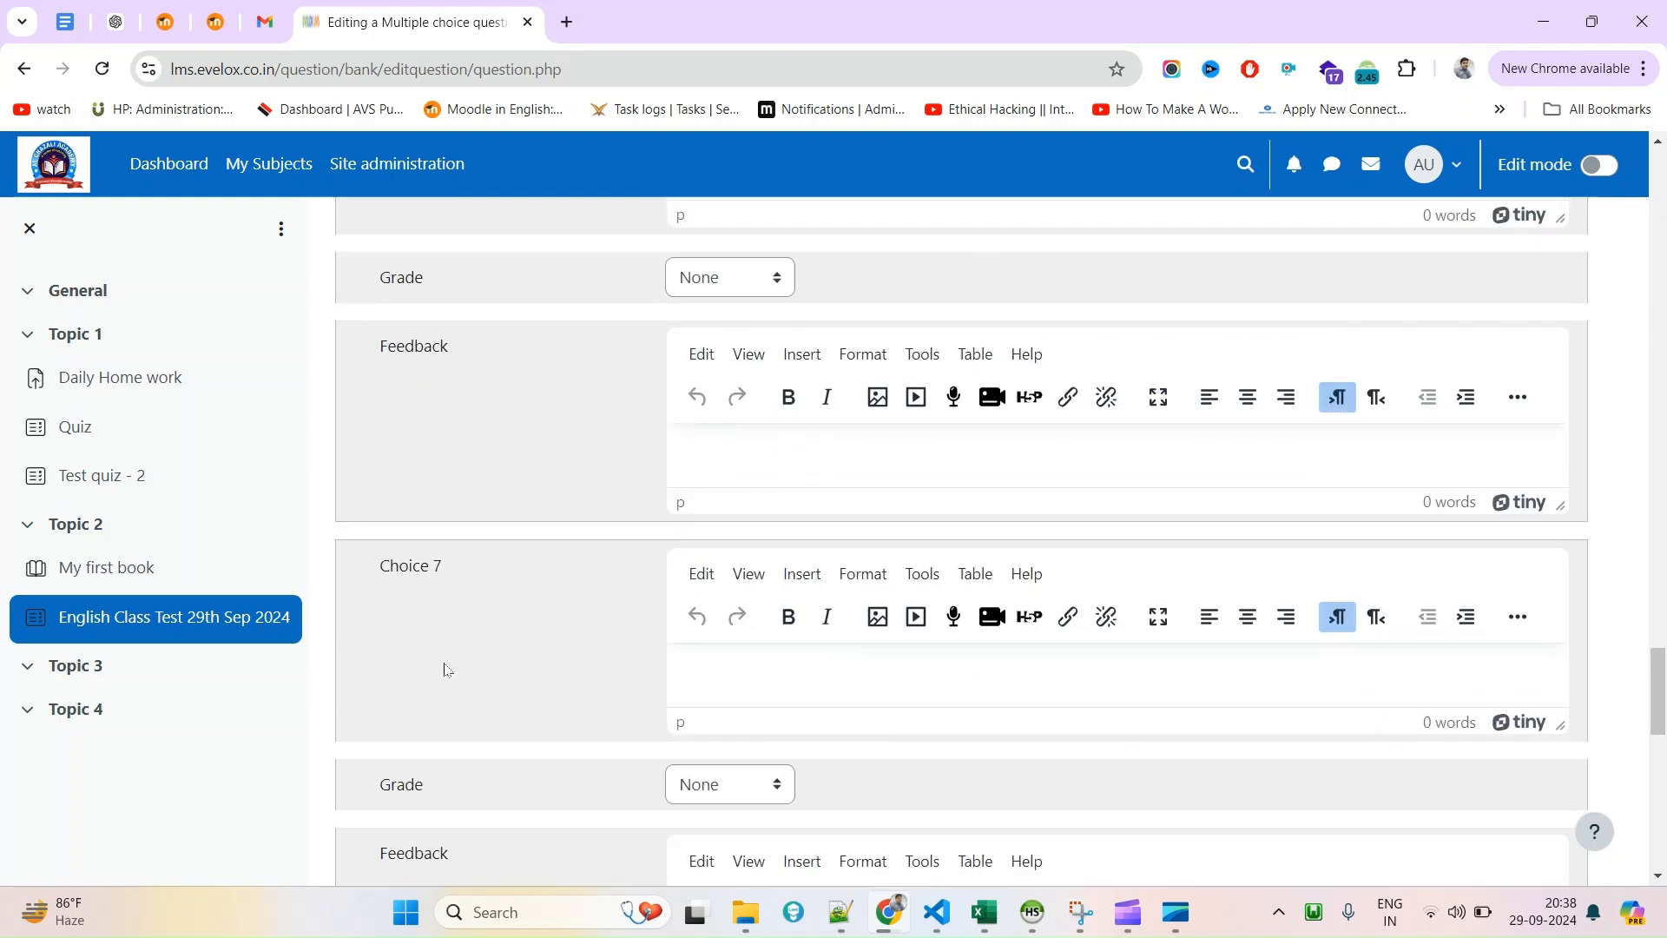
Save the multiple choice question and compare the quiz's maximum grade with its total of marks.
scroll(447, 668, "down", 5)
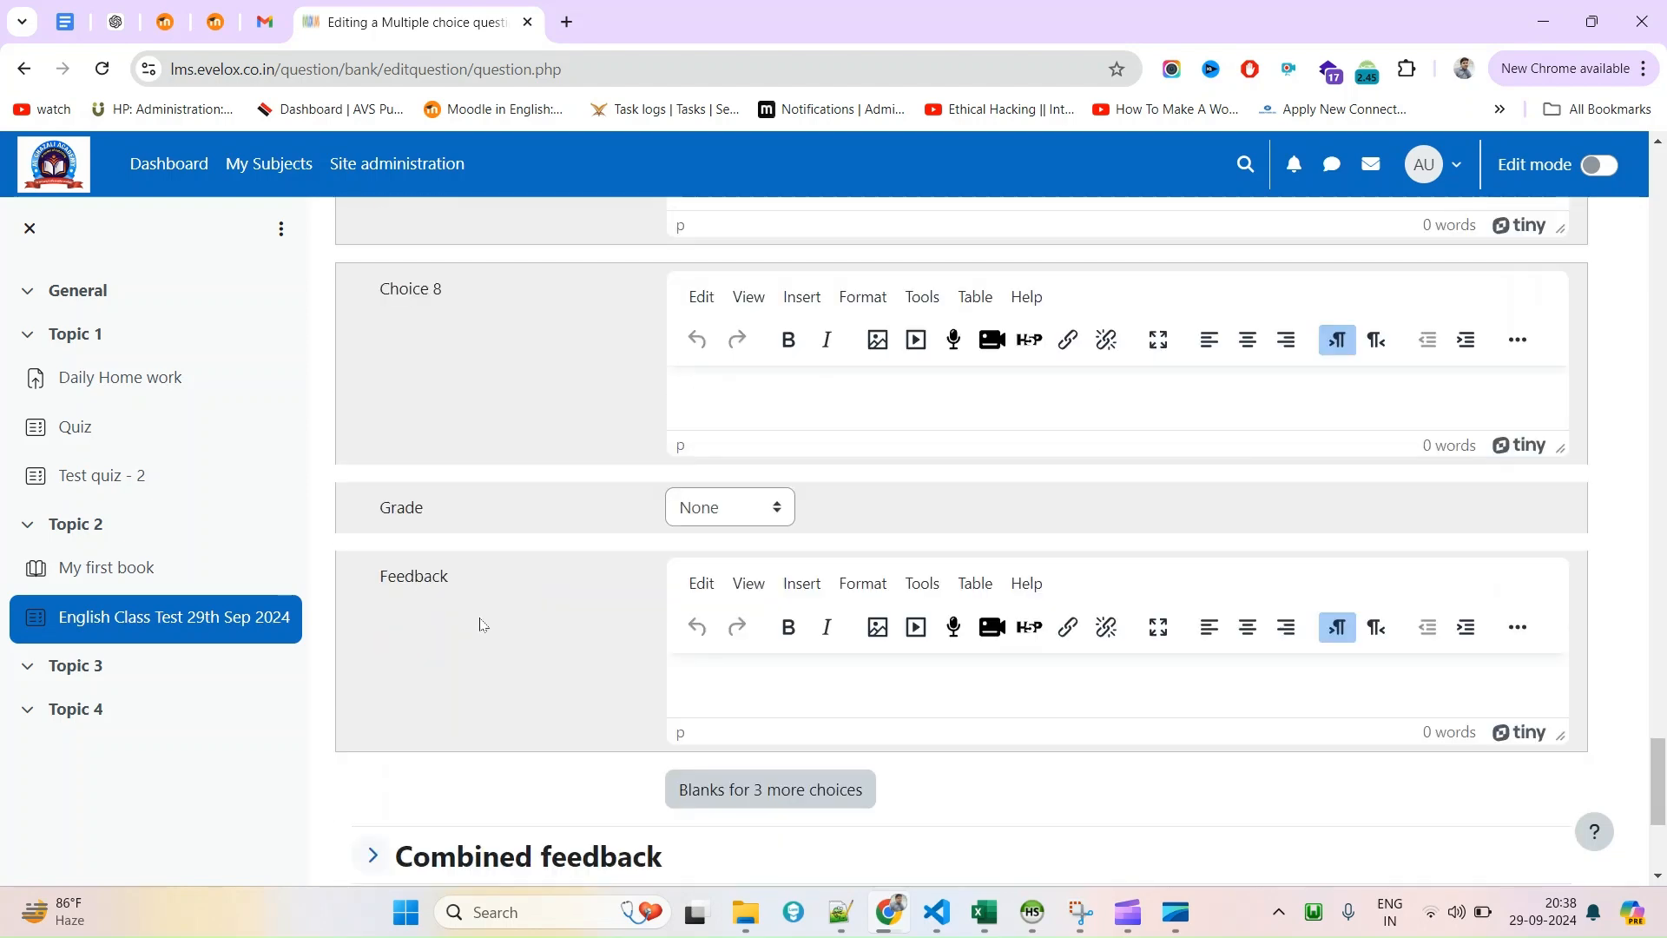
scroll(483, 624, "down", 3)
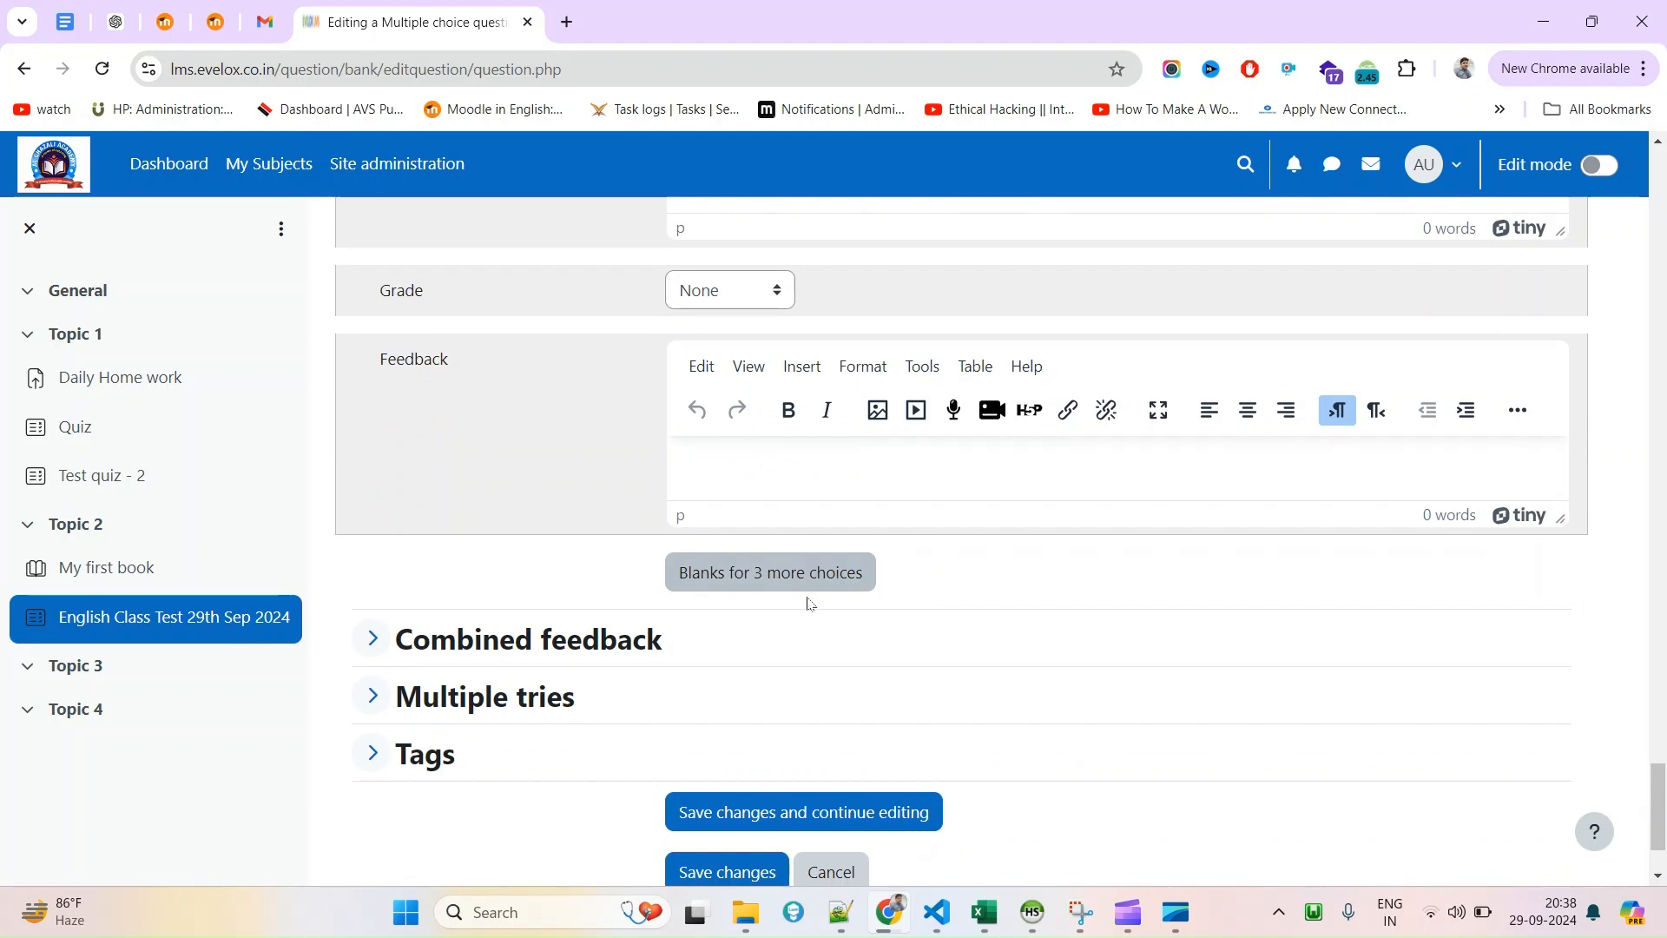
scroll(870, 570, "down", 1)
scroll(870, 570, "down", 1)
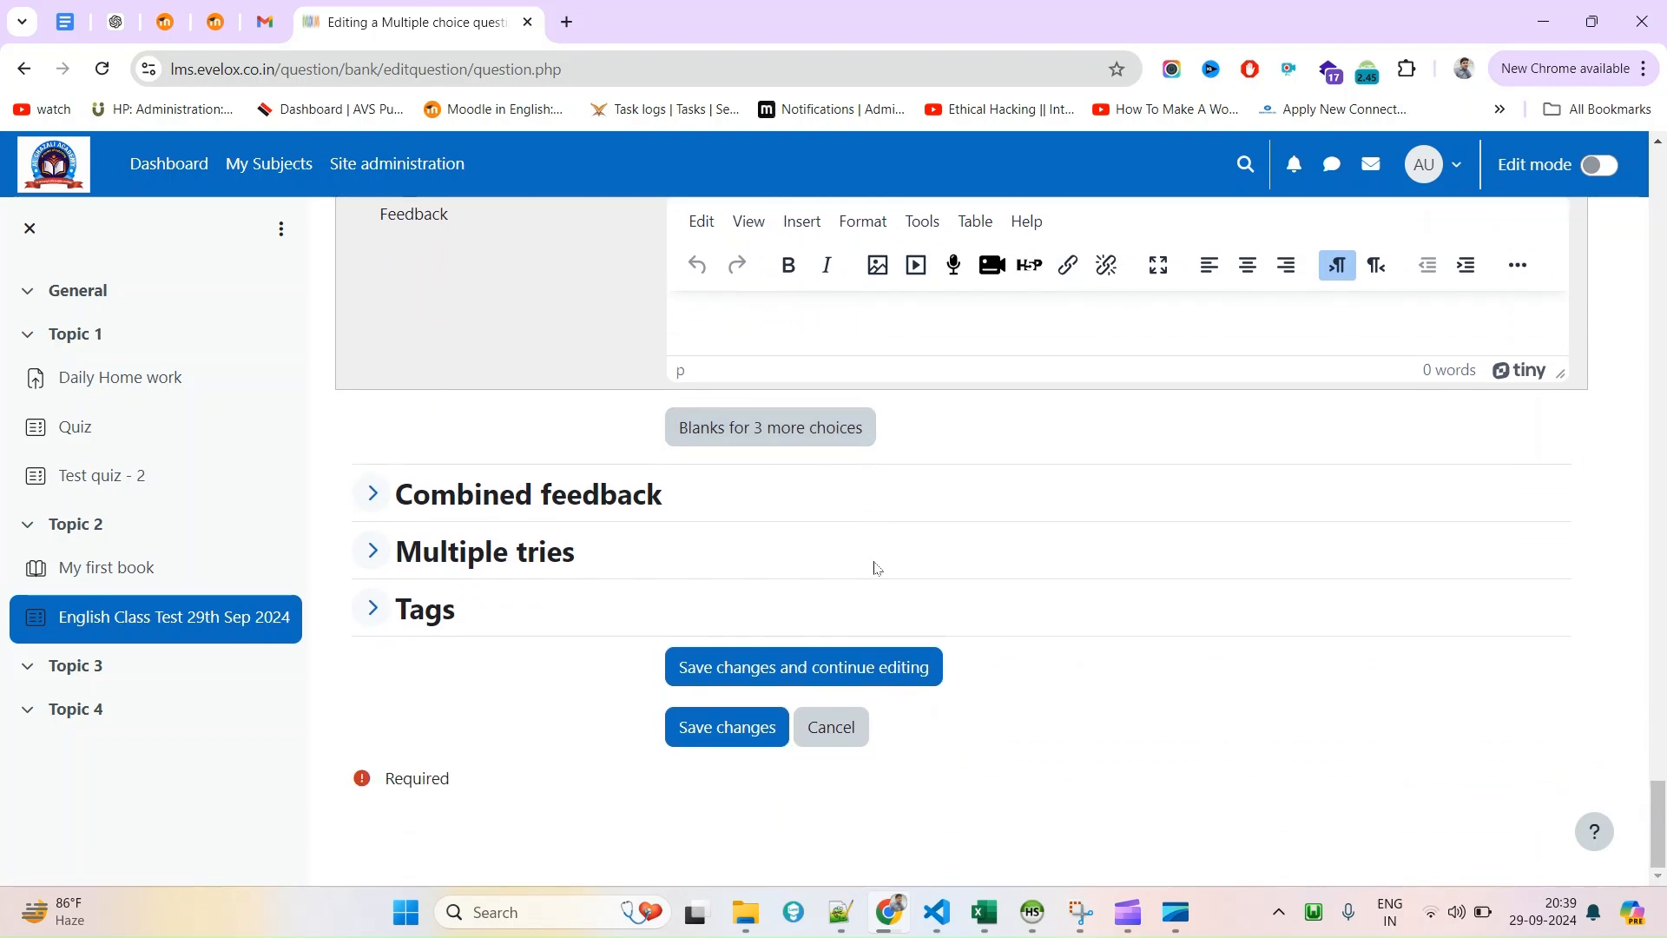
left_click(716, 738)
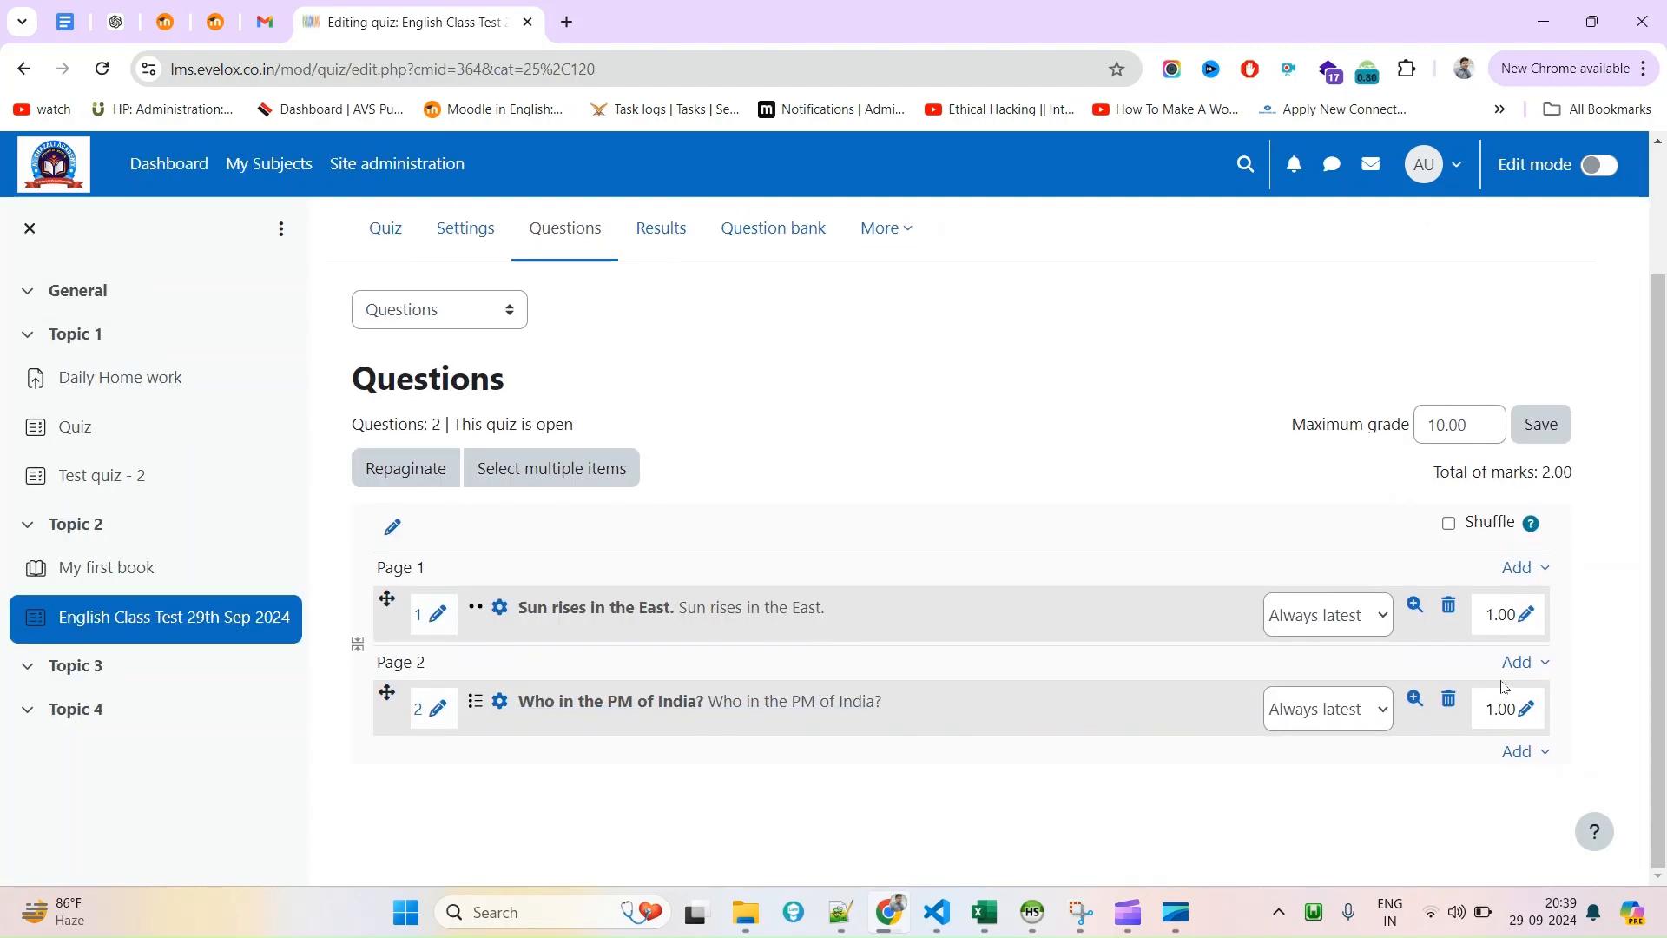
left_click(1481, 431)
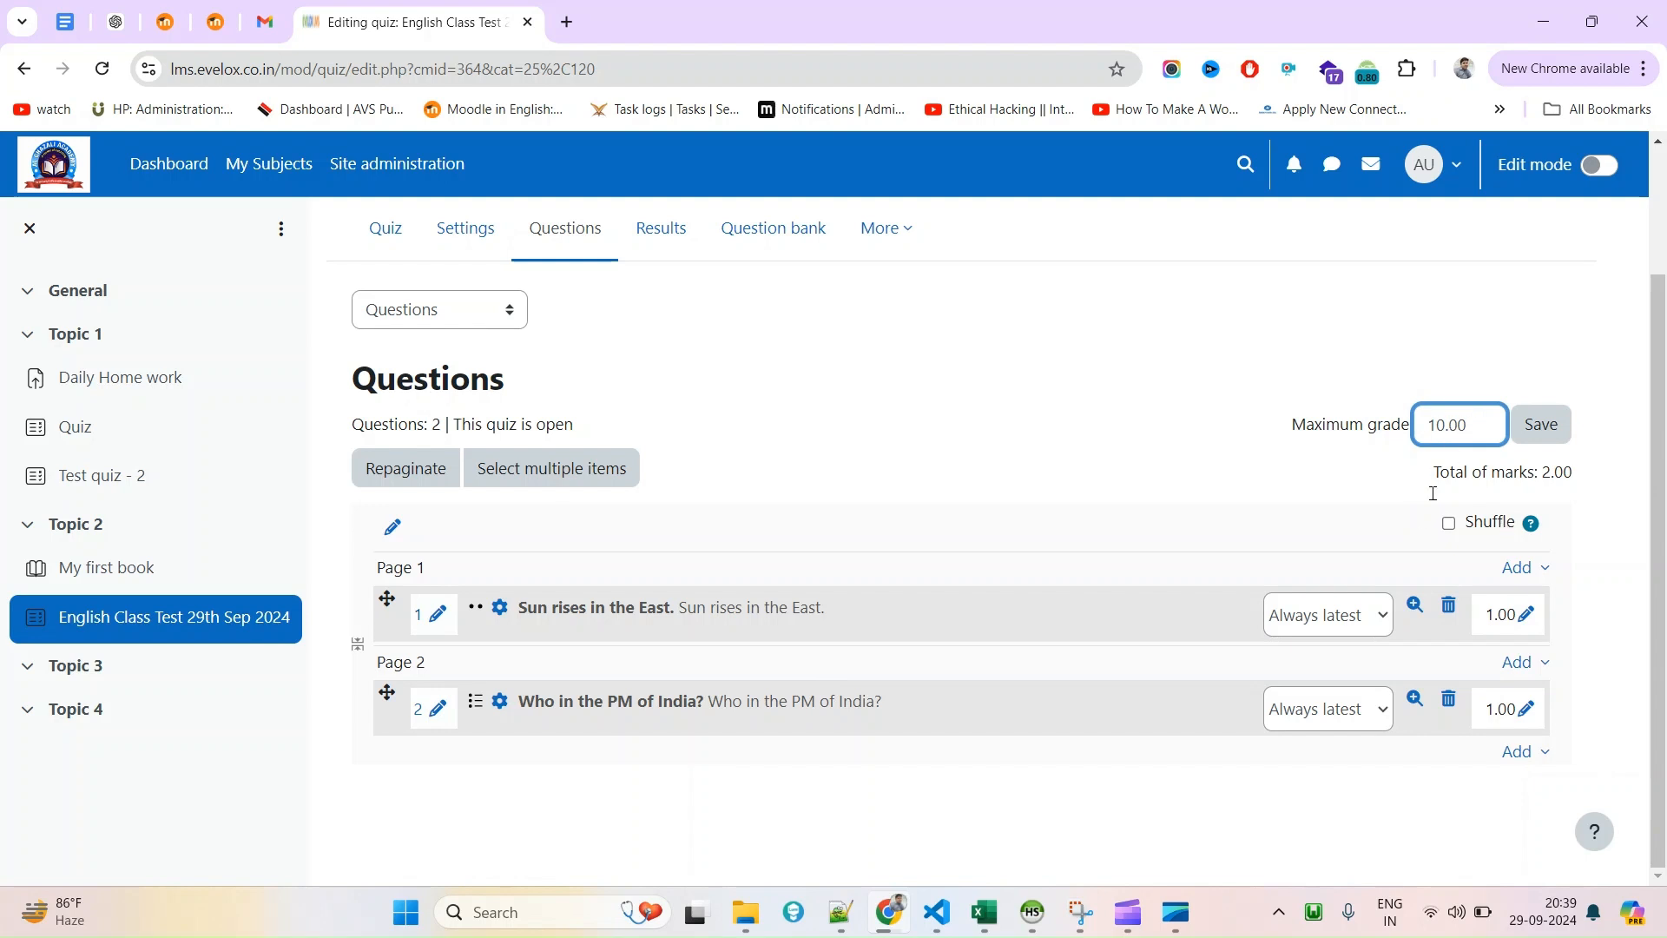
left_click_drag(1434, 473, 1535, 473)
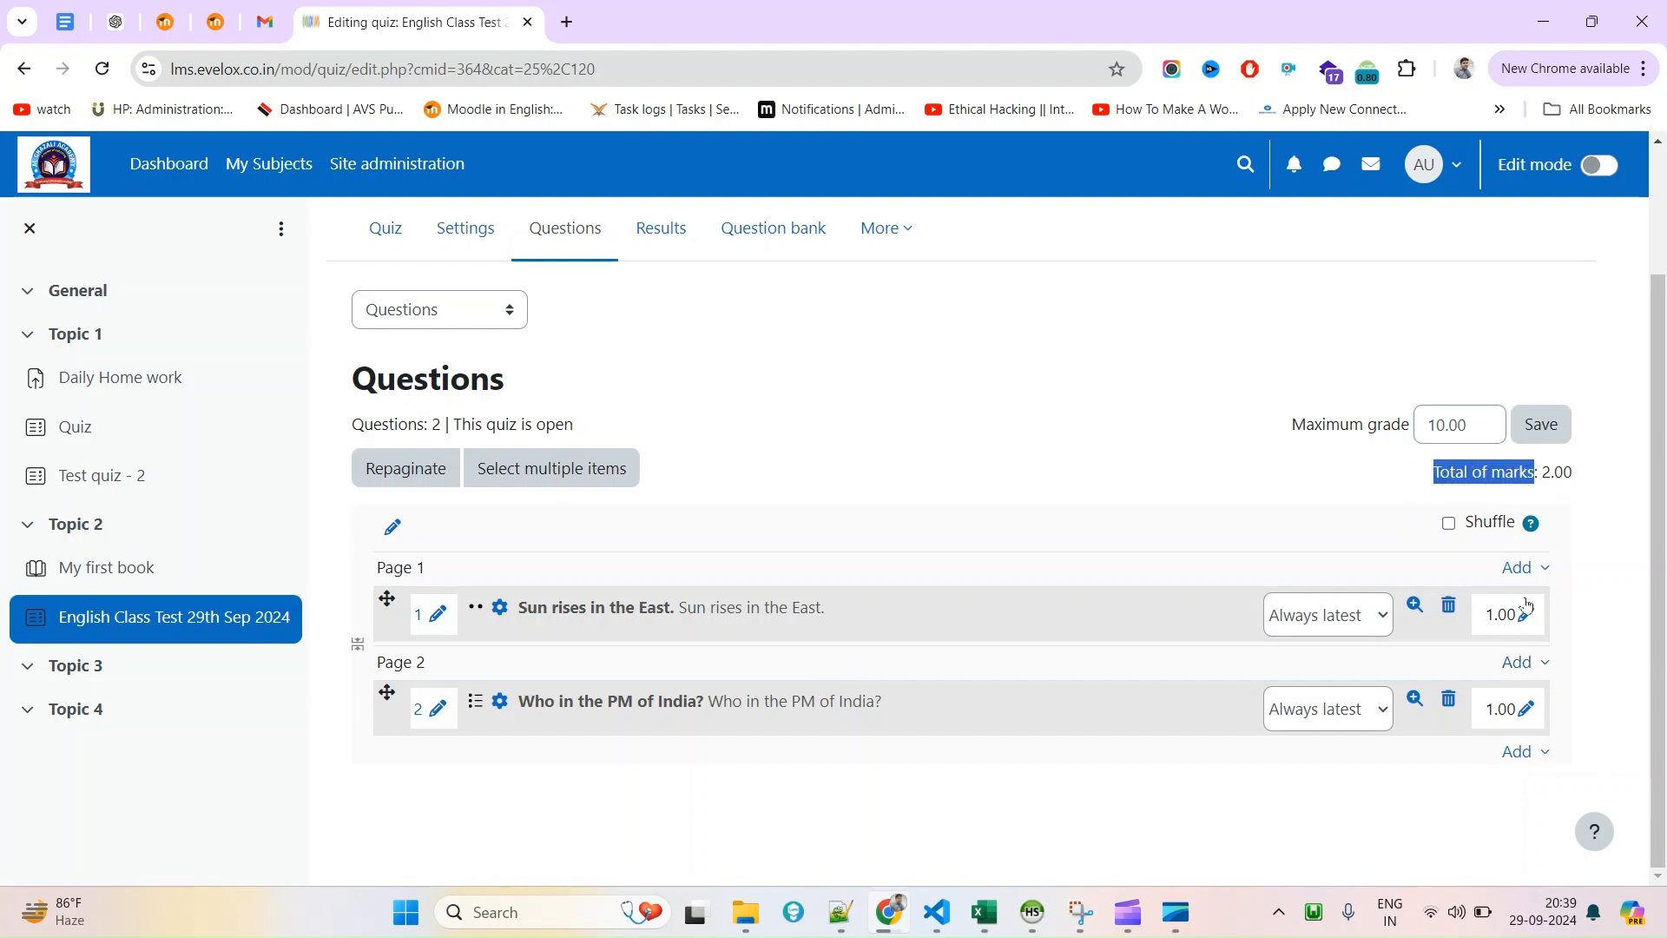
Add a new Essay question to the quiz after the multiple choice question.
left_click(1522, 752)
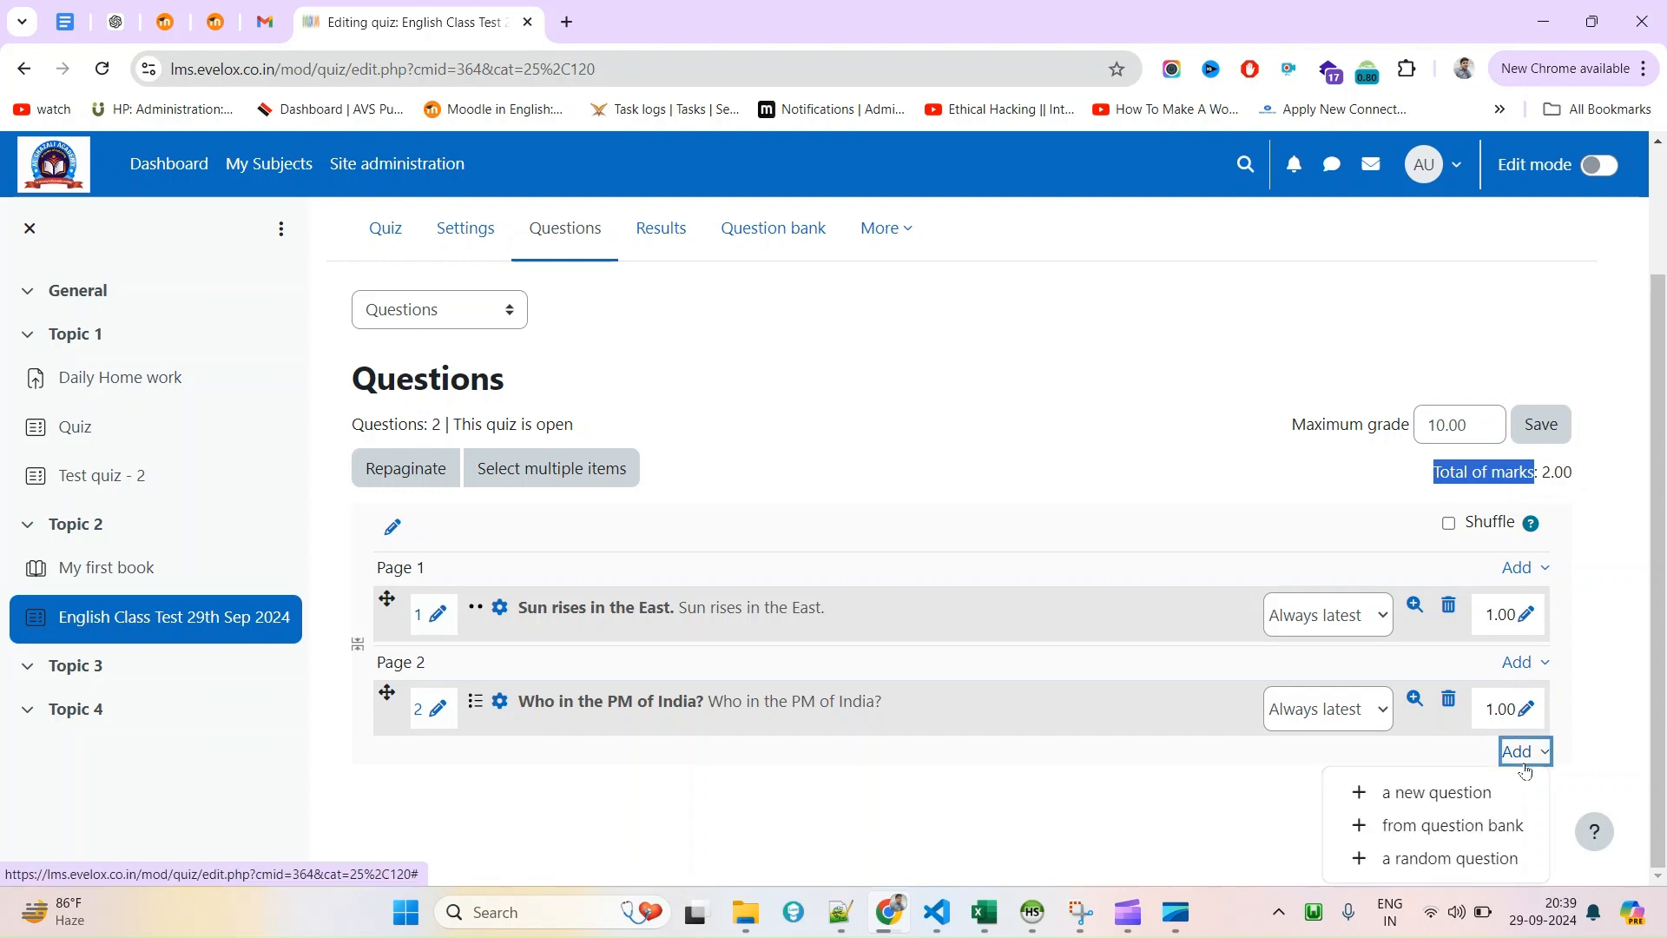
left_click(1456, 794)
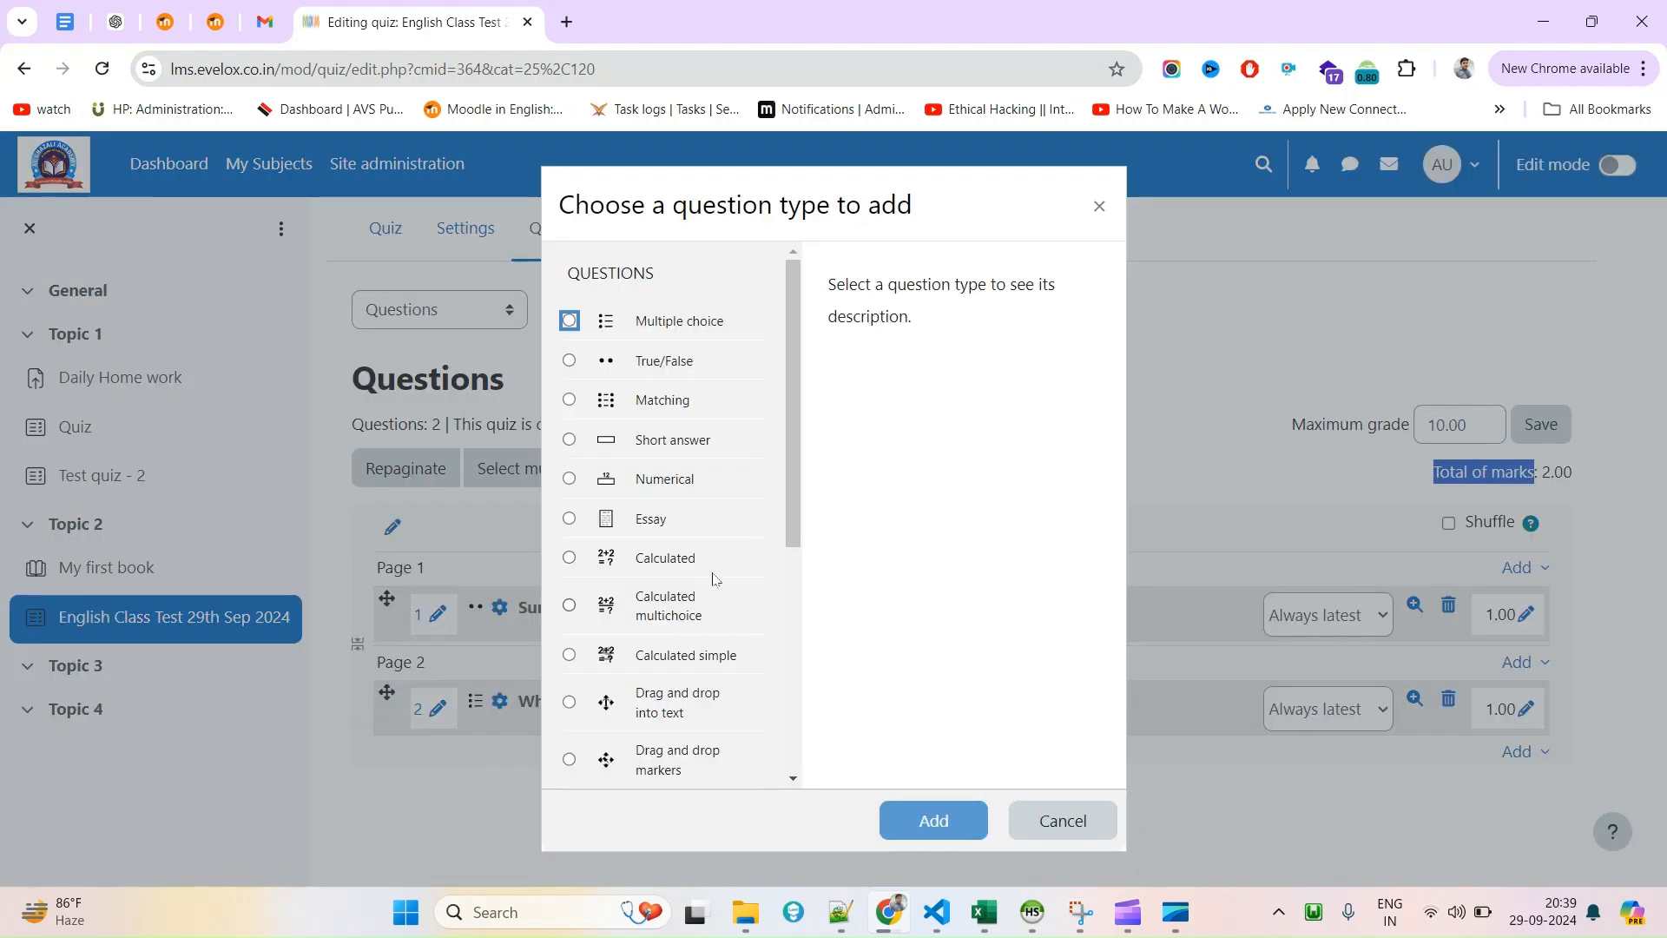
left_click(664, 524)
left_click(903, 818)
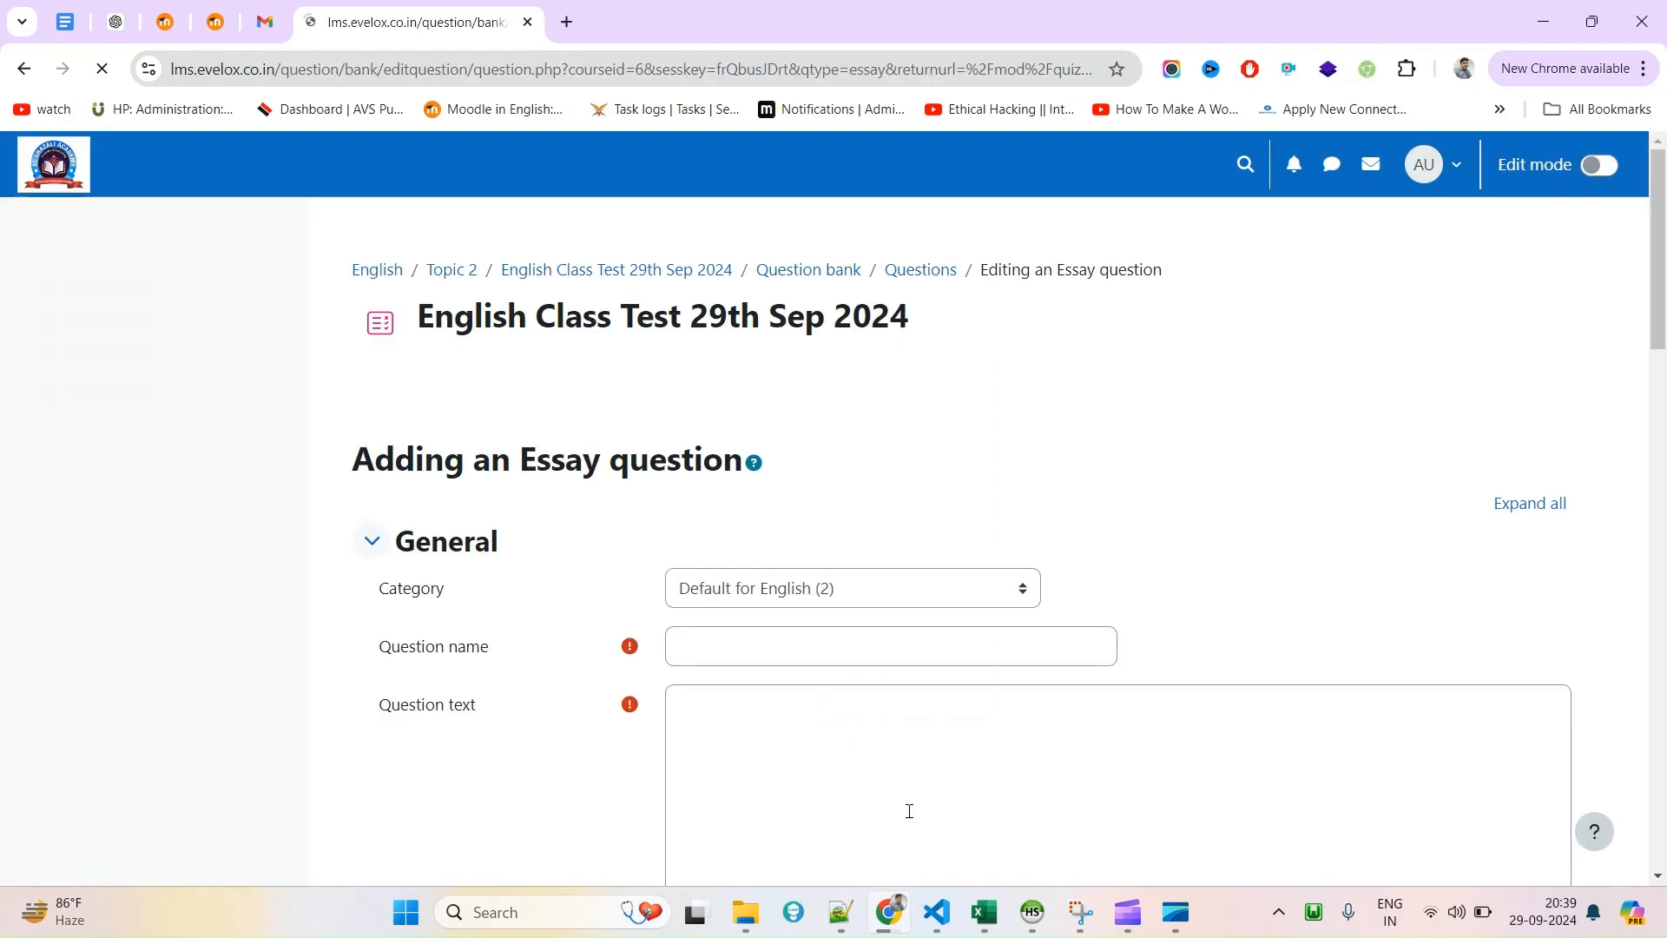
Enter "Write an essay on the United Nations." as both the name and the text of the essay question.
left_click(738, 642)
type("W")
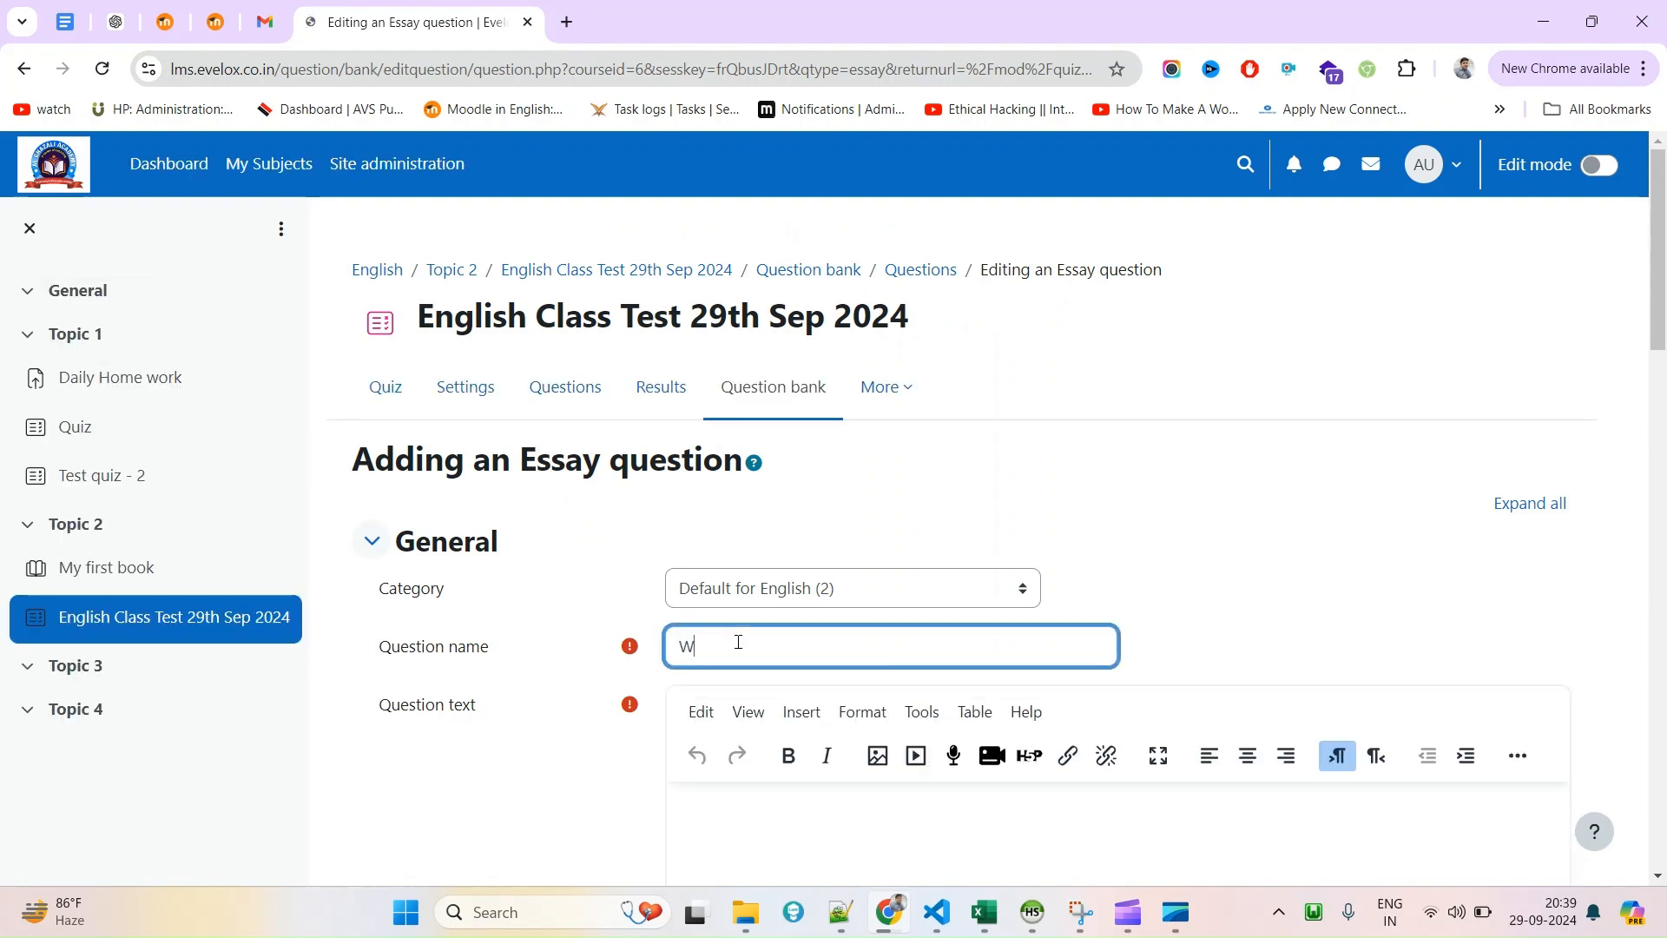
type("riteaan")
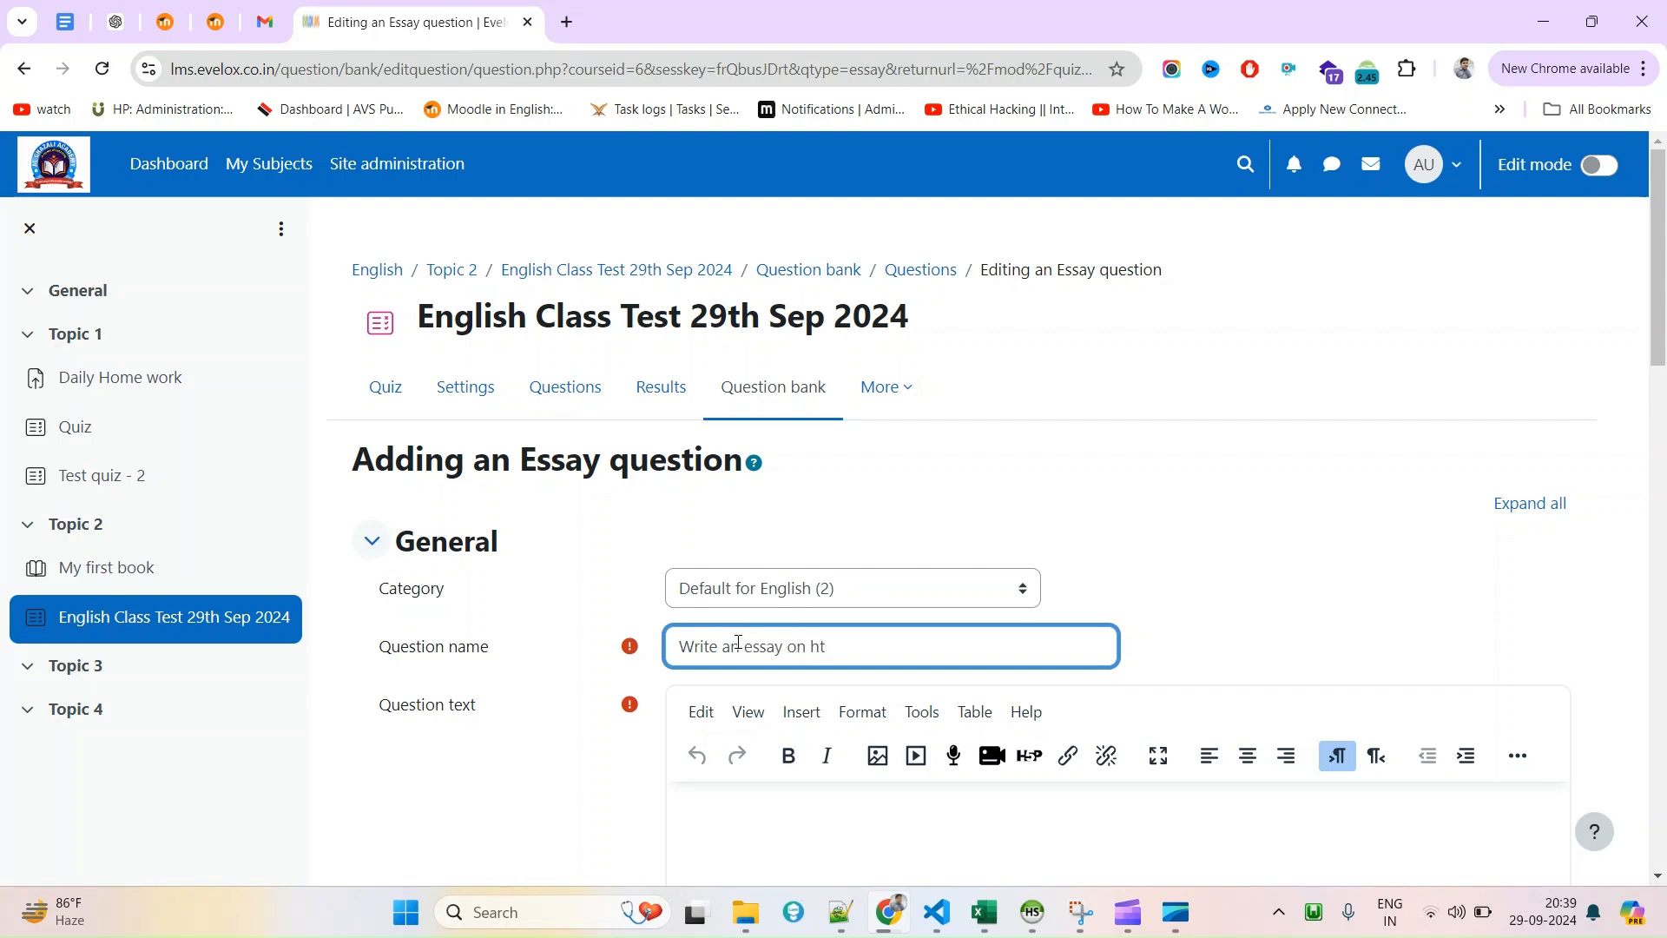
type(" essay on the United Nat")
key("ctrl+a")
key("ctrl+c")
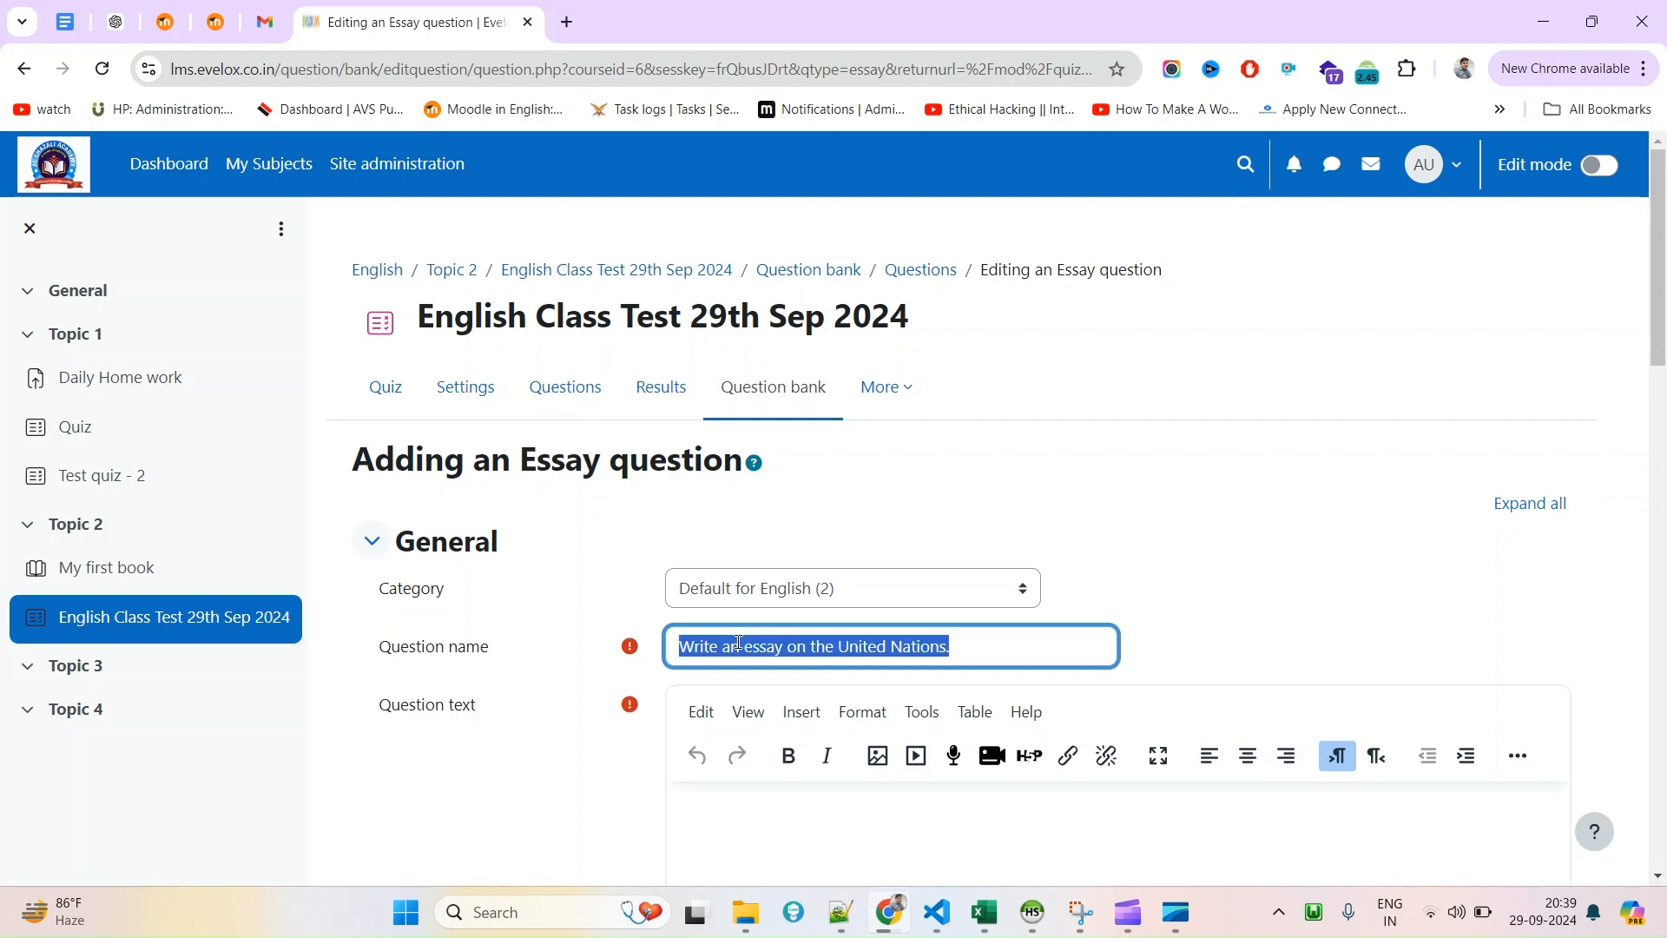
scroll(763, 633, "down", 3)
left_click(1009, 588)
key("ctrl+v")
Examine the essay question's response options: response format, whether text is required, and input box size.
scroll(1011, 590, "down", 5)
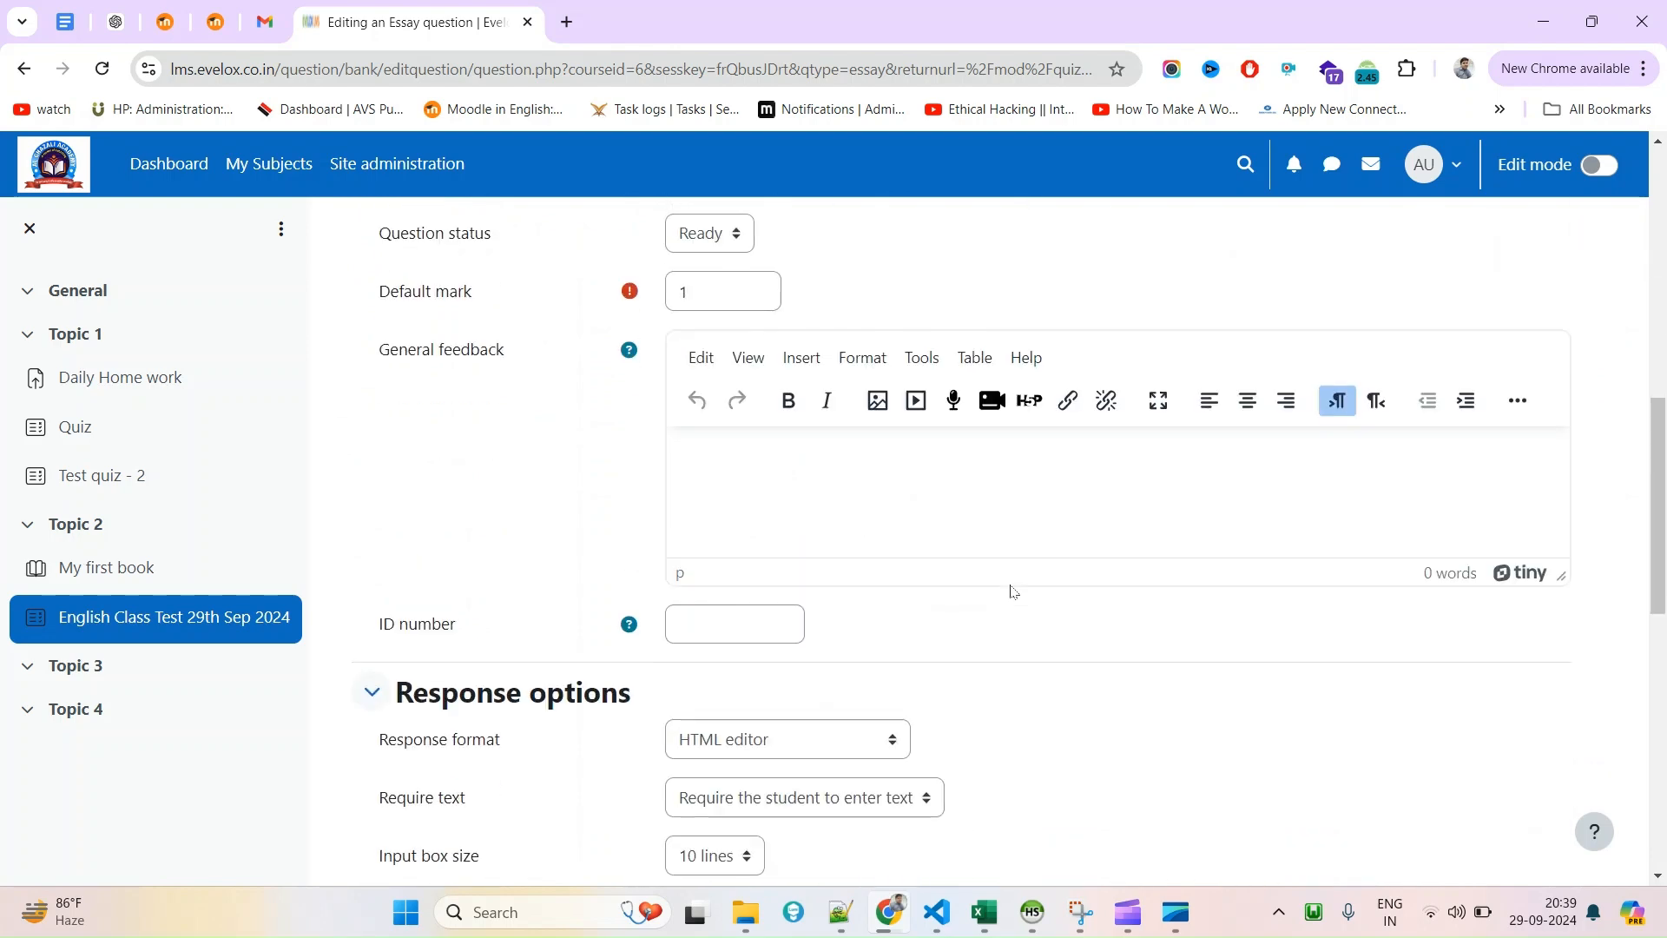
scroll(1011, 591, "down", 5)
scroll(1011, 591, "up", 10)
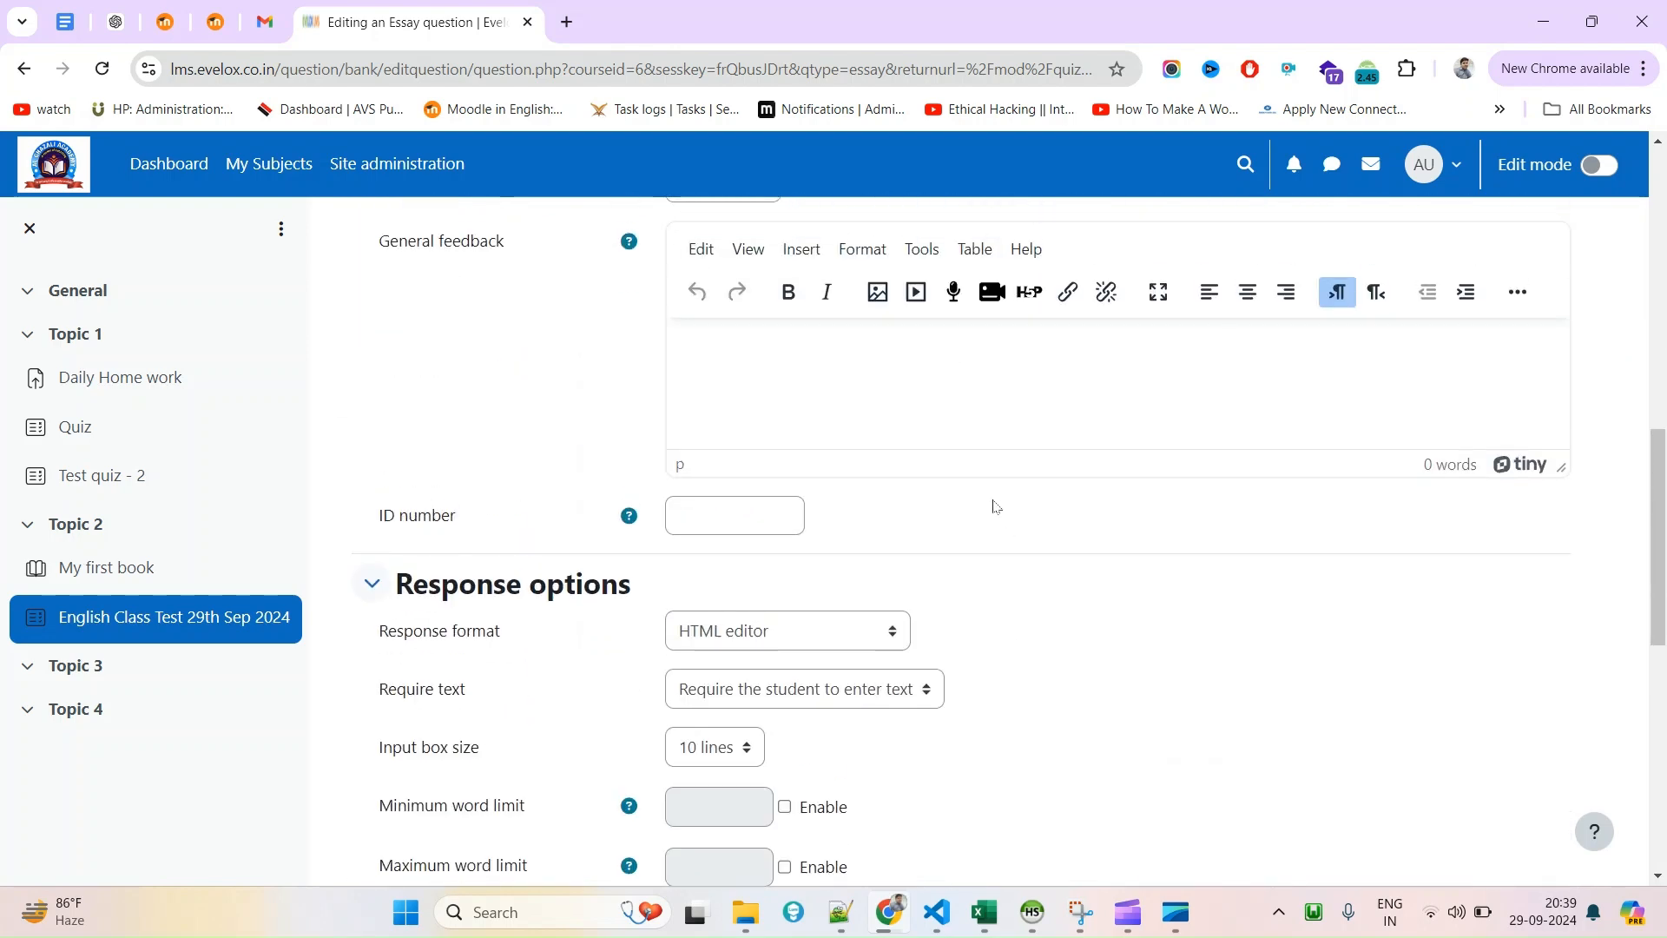
scroll(819, 488, "down", 6)
scroll(818, 633, "down", 1)
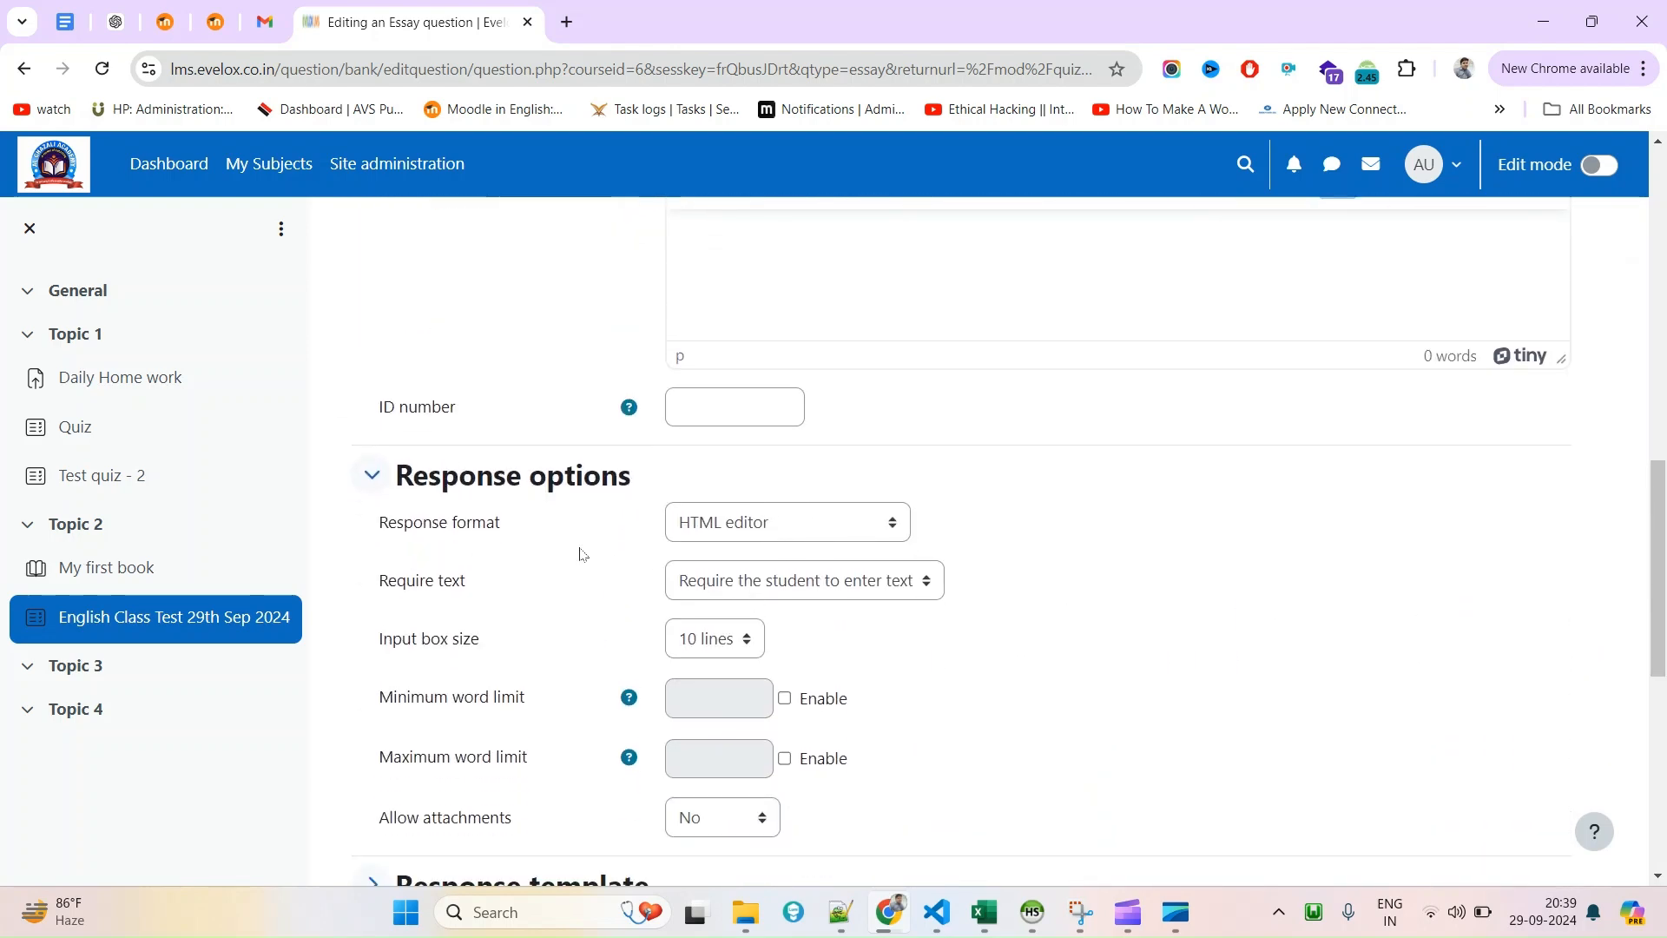
left_click_drag(396, 525, 494, 526)
left_click(694, 535)
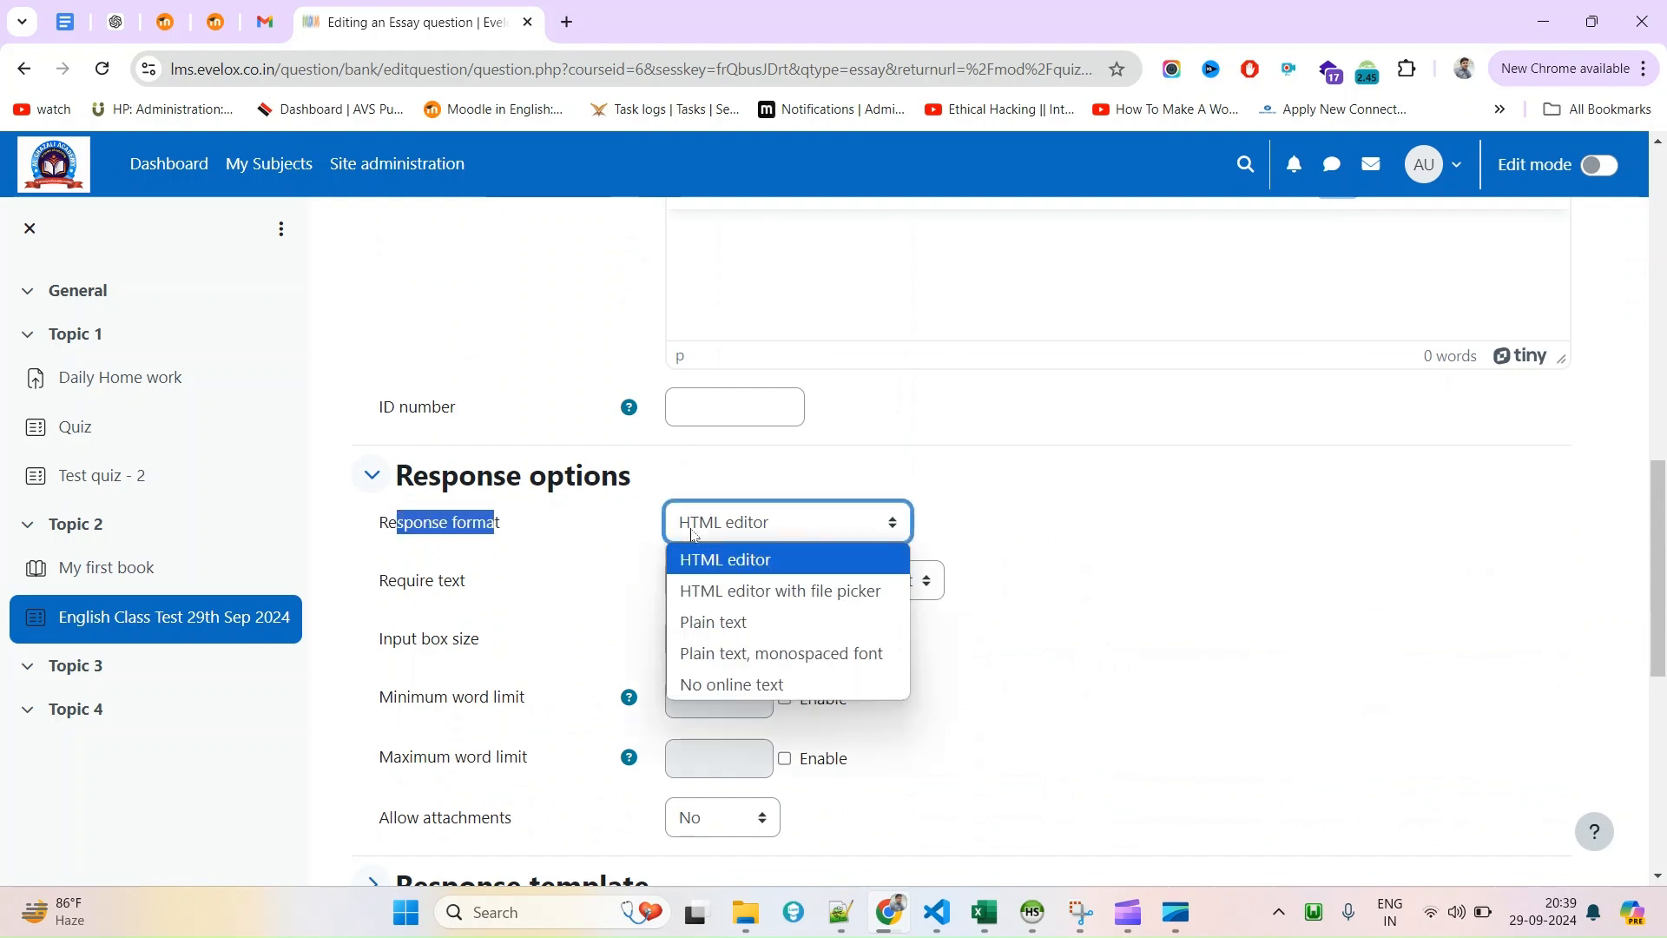
left_click(523, 572)
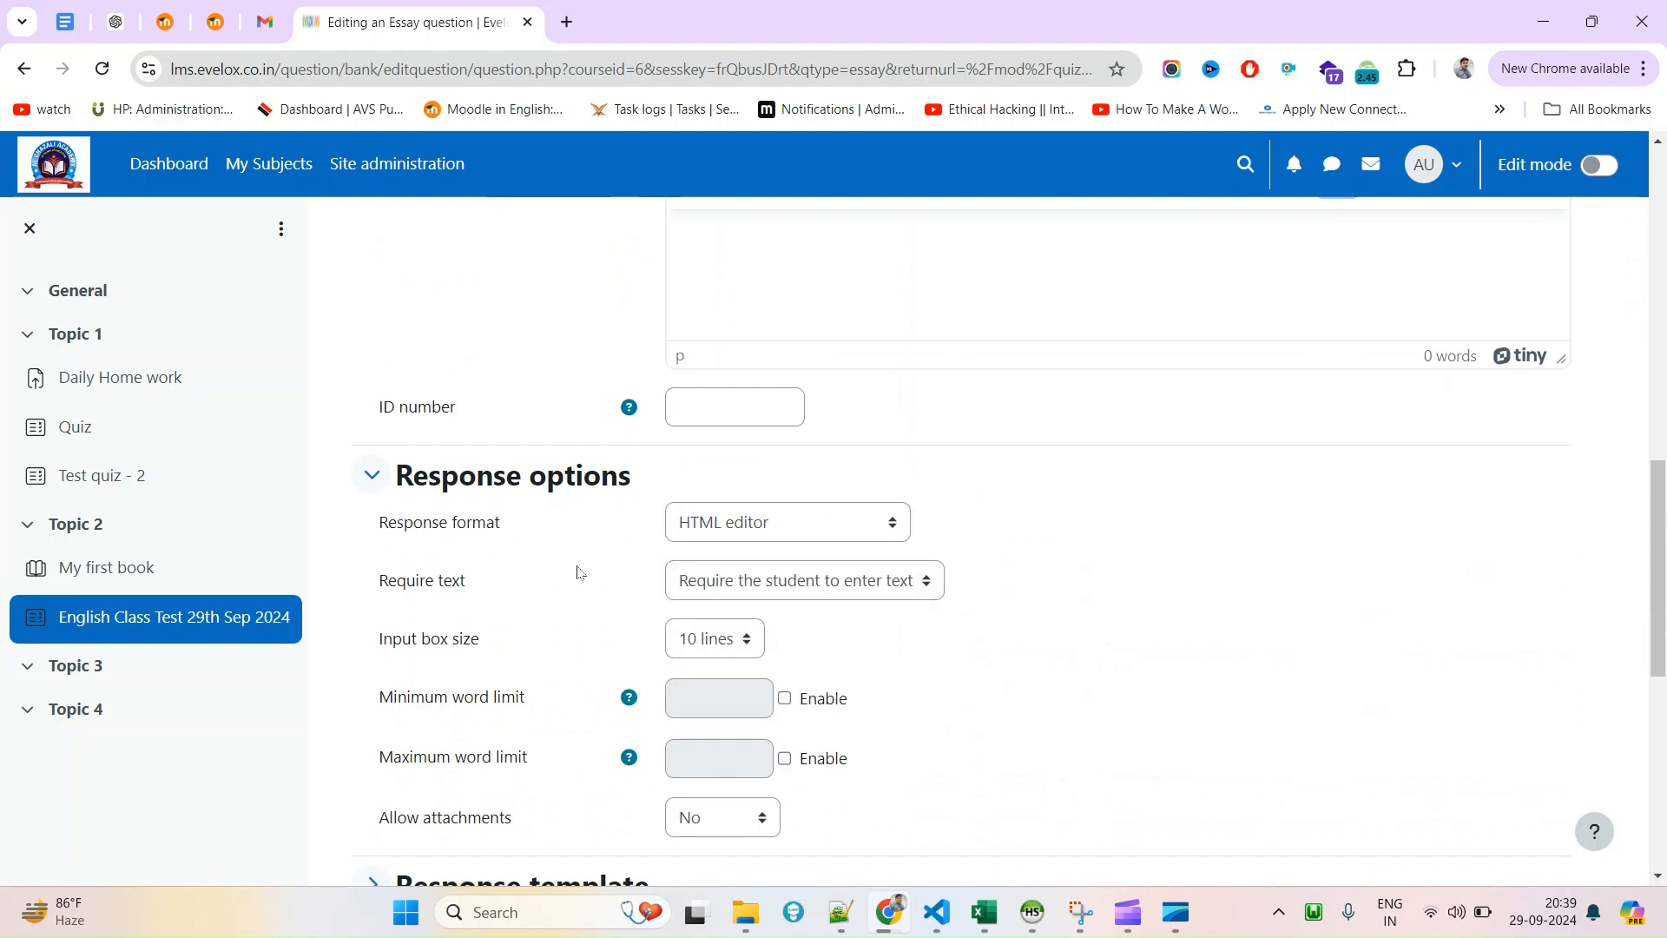
left_click(767, 579)
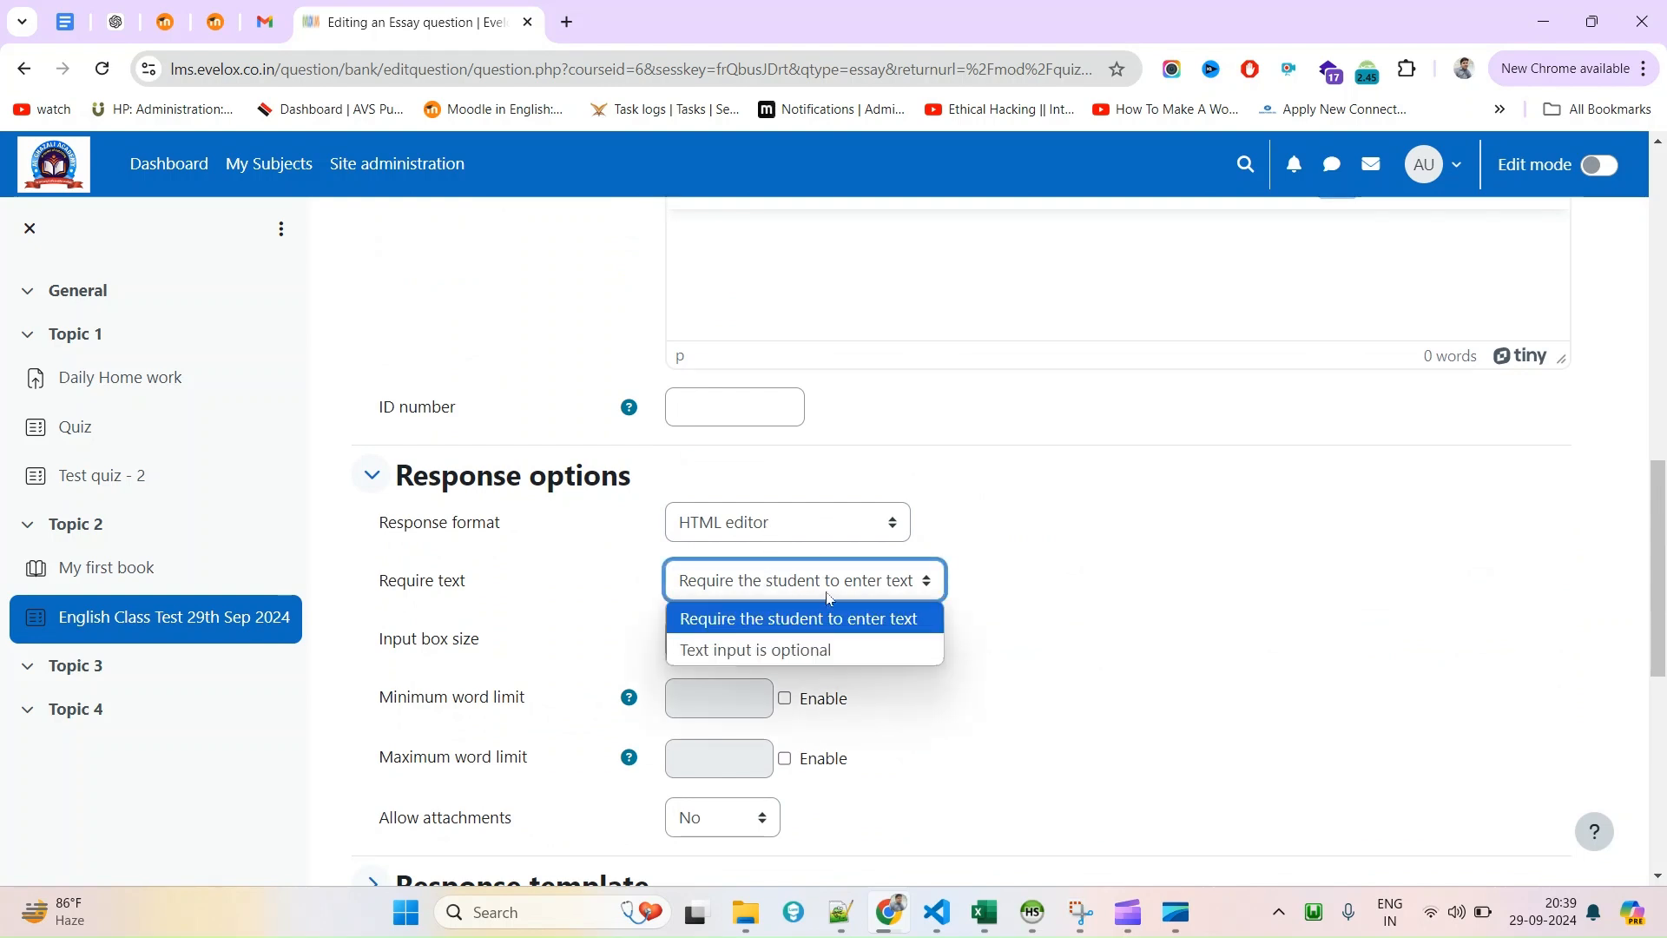
left_click(1029, 602)
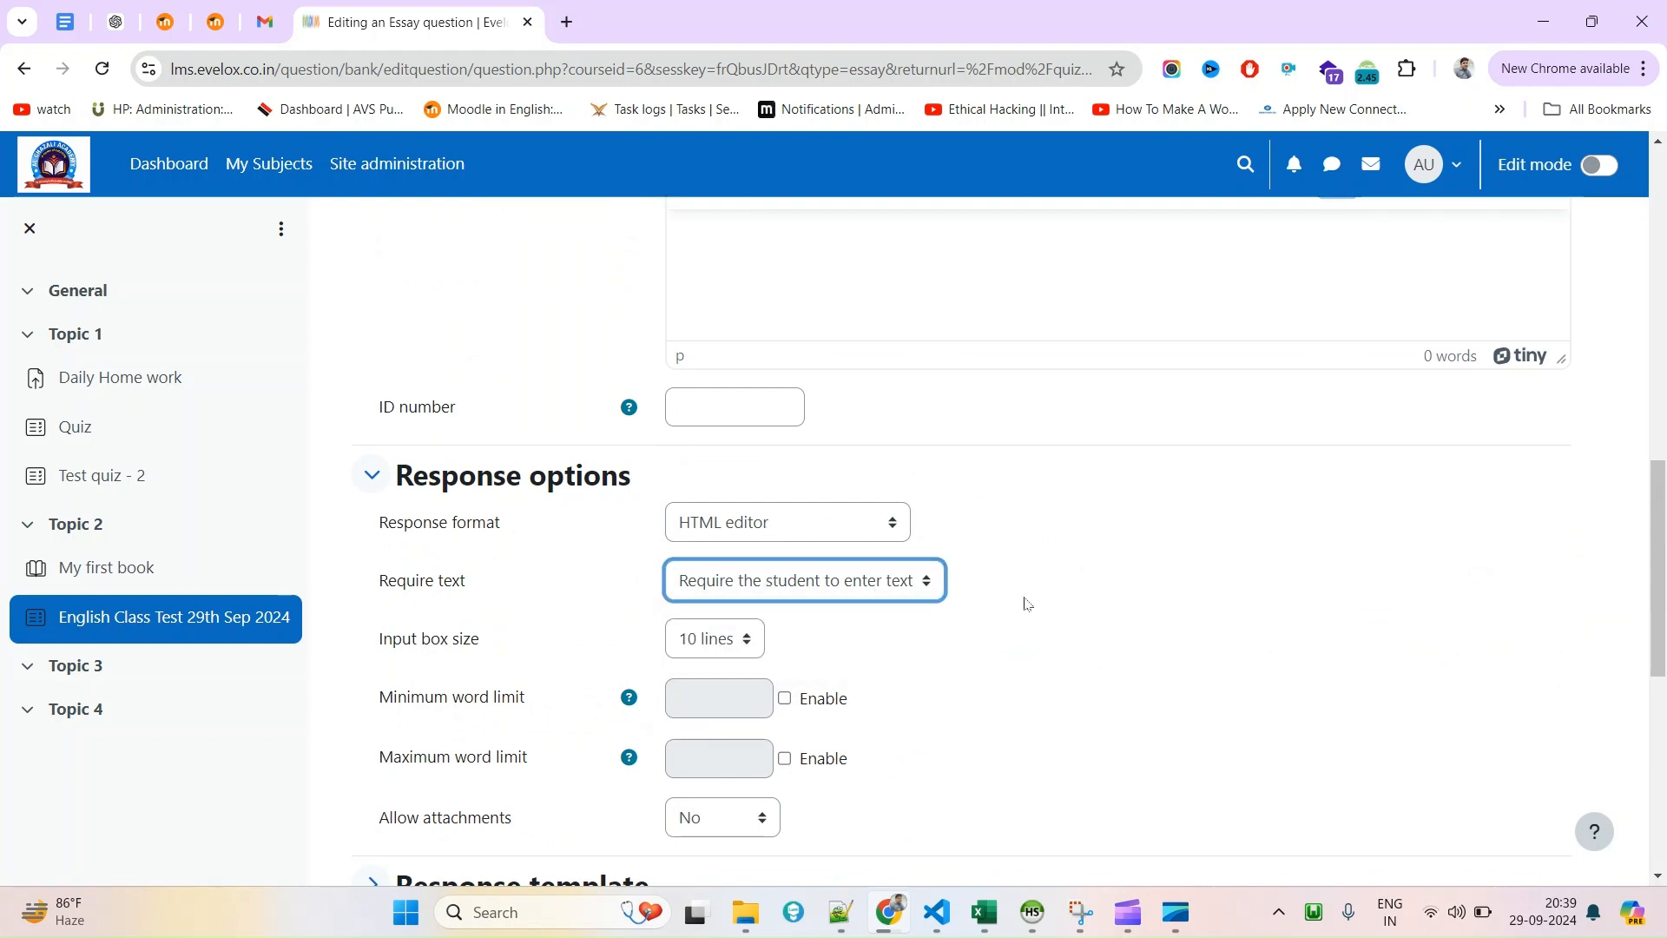
scroll(534, 695, "down", 1)
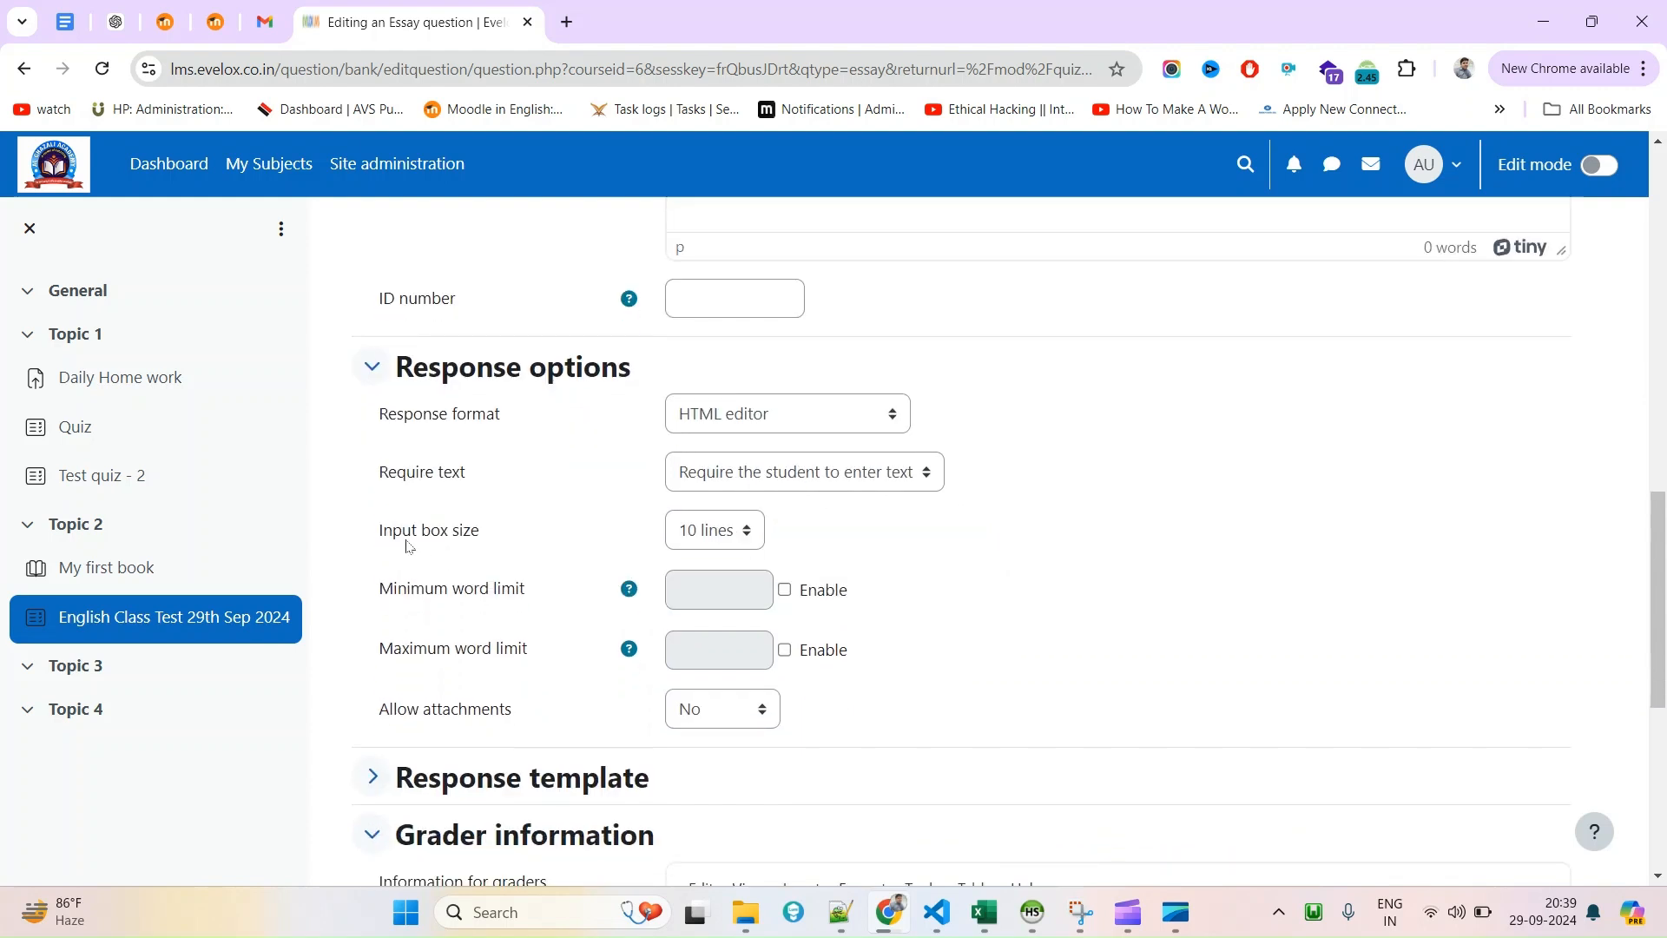
left_click(702, 547)
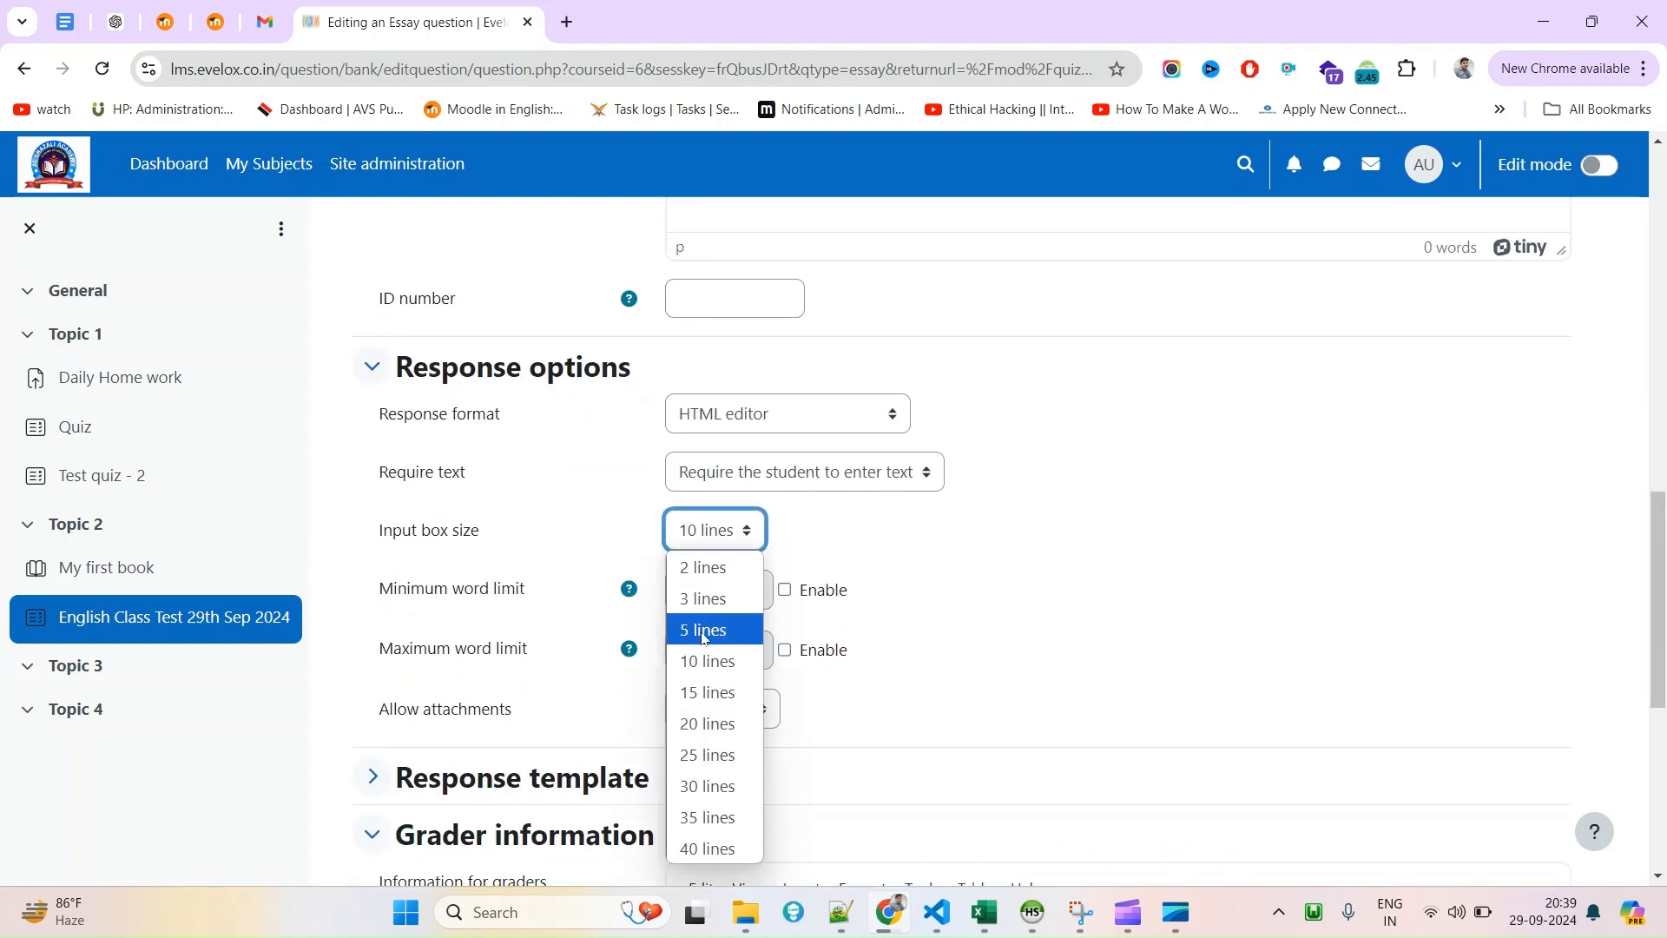
Review the essay question's general feedback field and its question text.
scroll(841, 606, "up", 1)
scroll(841, 606, "up", 4)
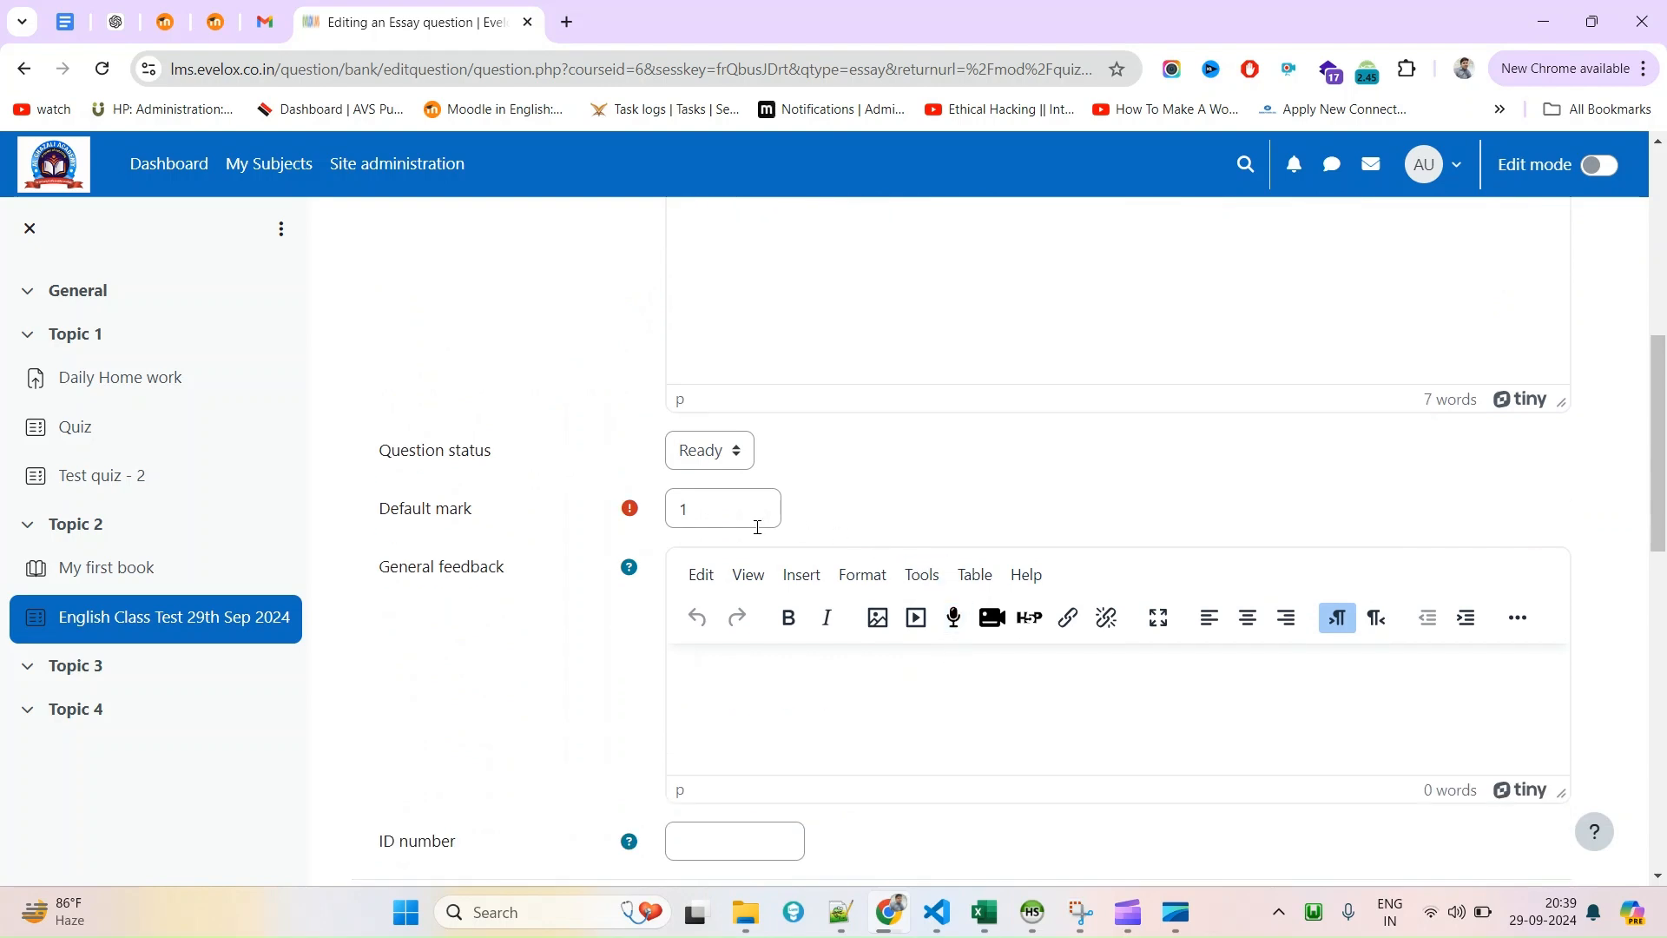
left_click_drag(529, 569, 470, 569)
left_click(682, 671)
scroll(892, 671, "up", 3)
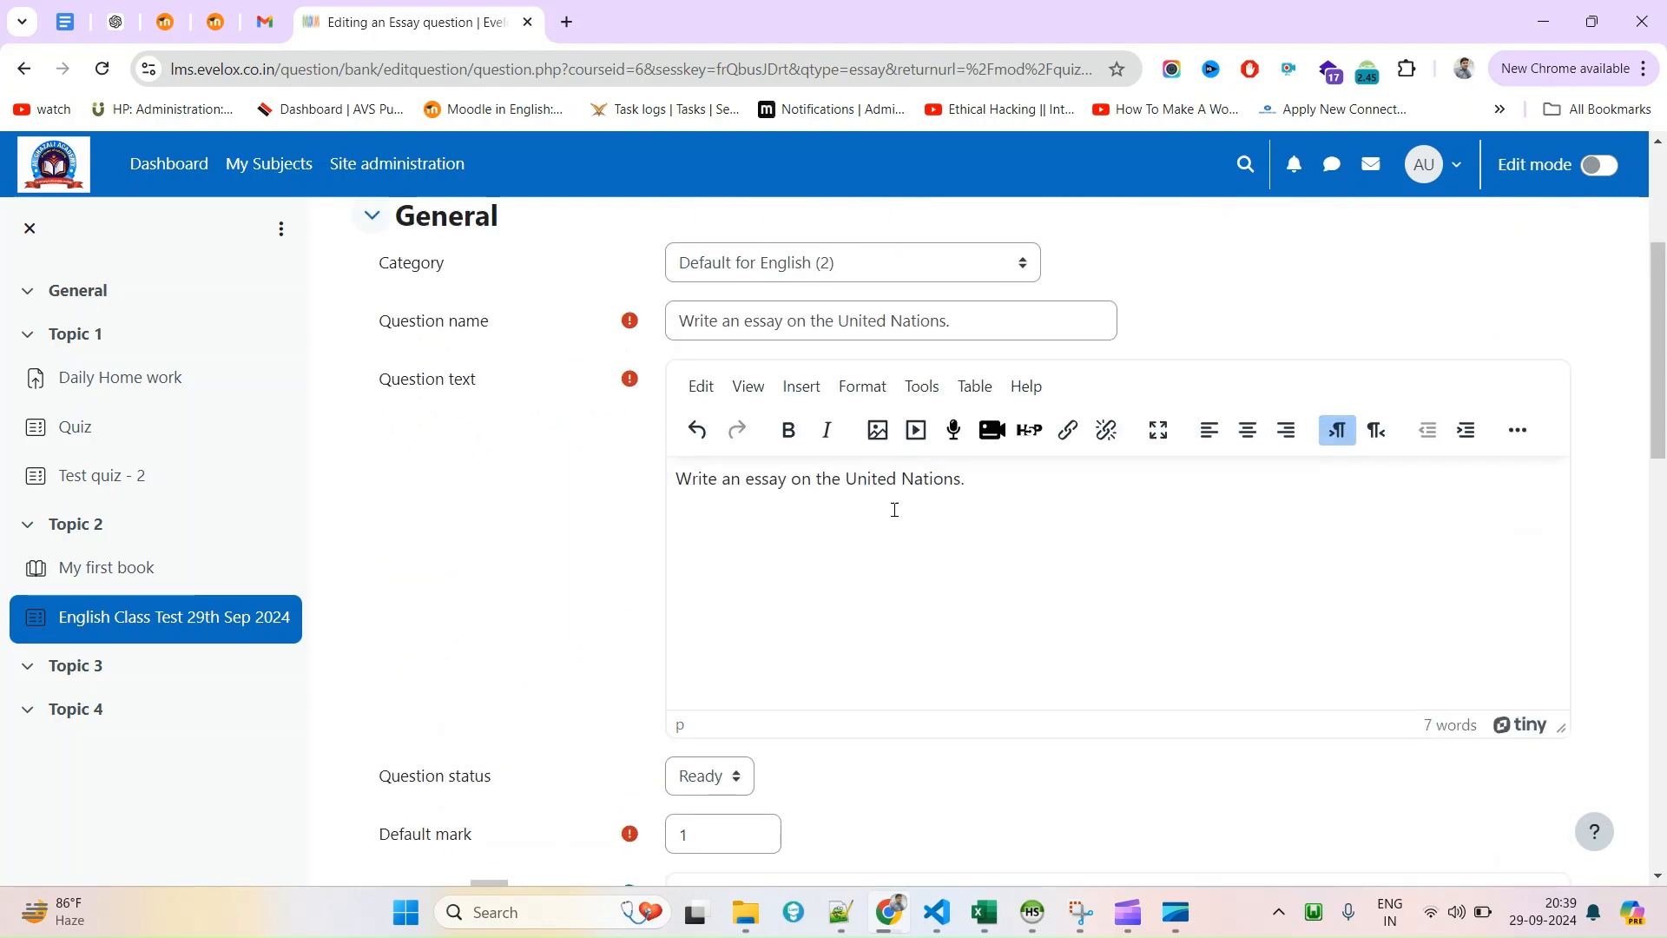
Try enabling the minimum word limit for the essay response.
scroll(905, 500, "down", 9)
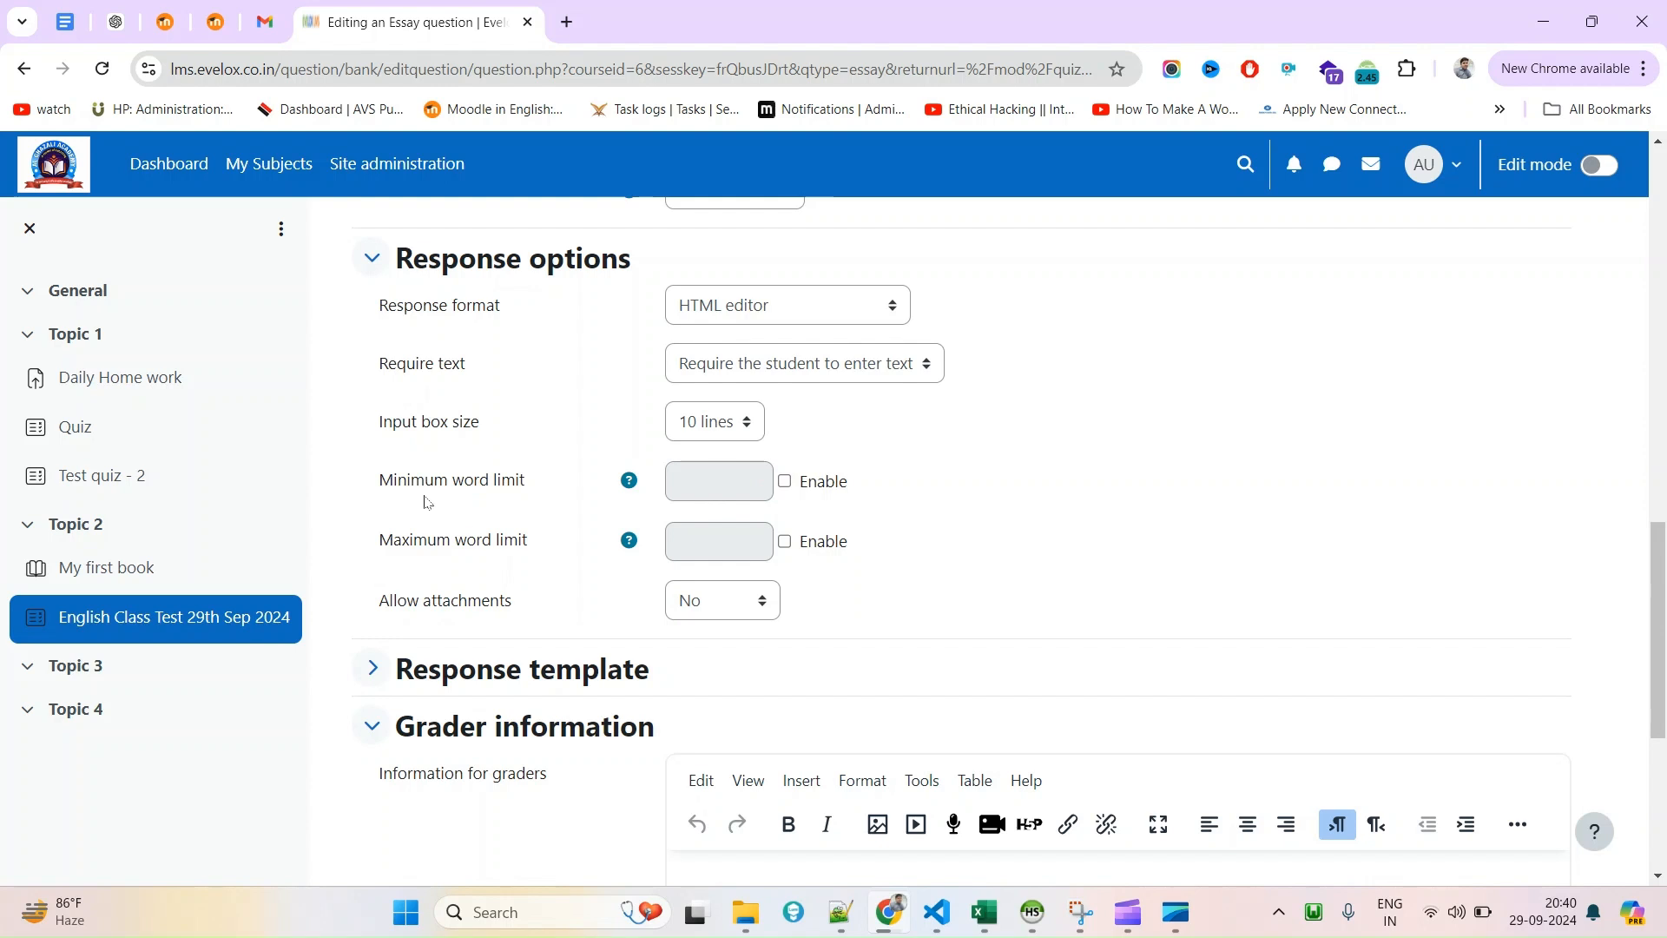
left_click(825, 488)
left_click(824, 491)
Allow 1 attachment for the essay response and save the question.
scroll(1074, 600, "down", 1)
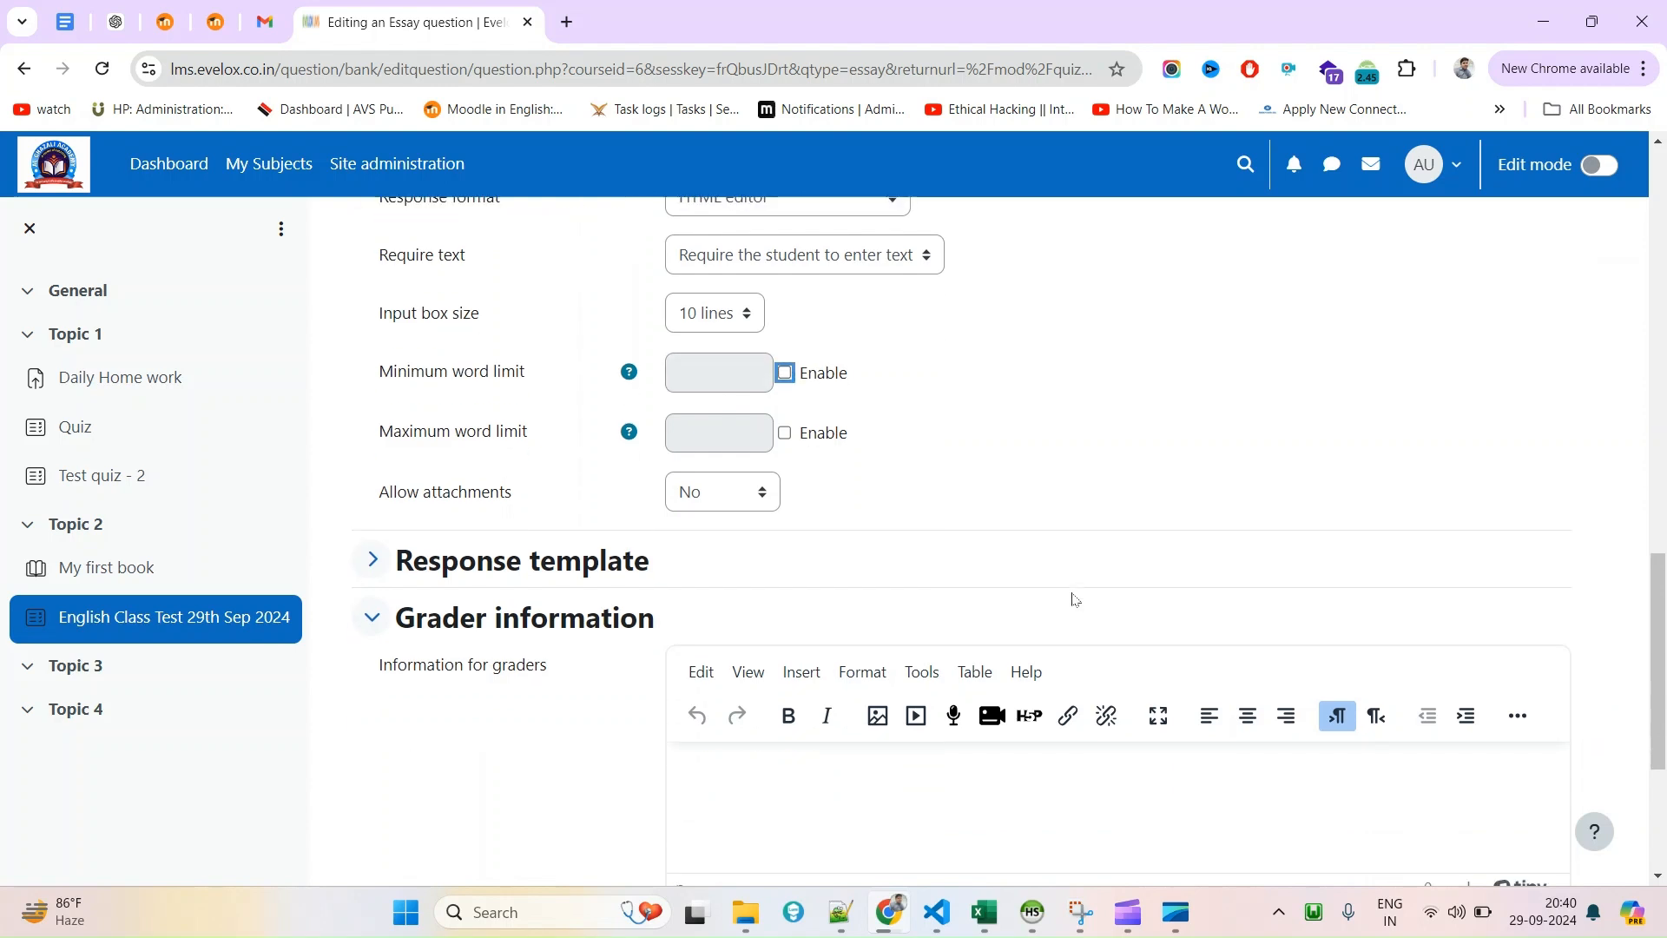
left_click(699, 506)
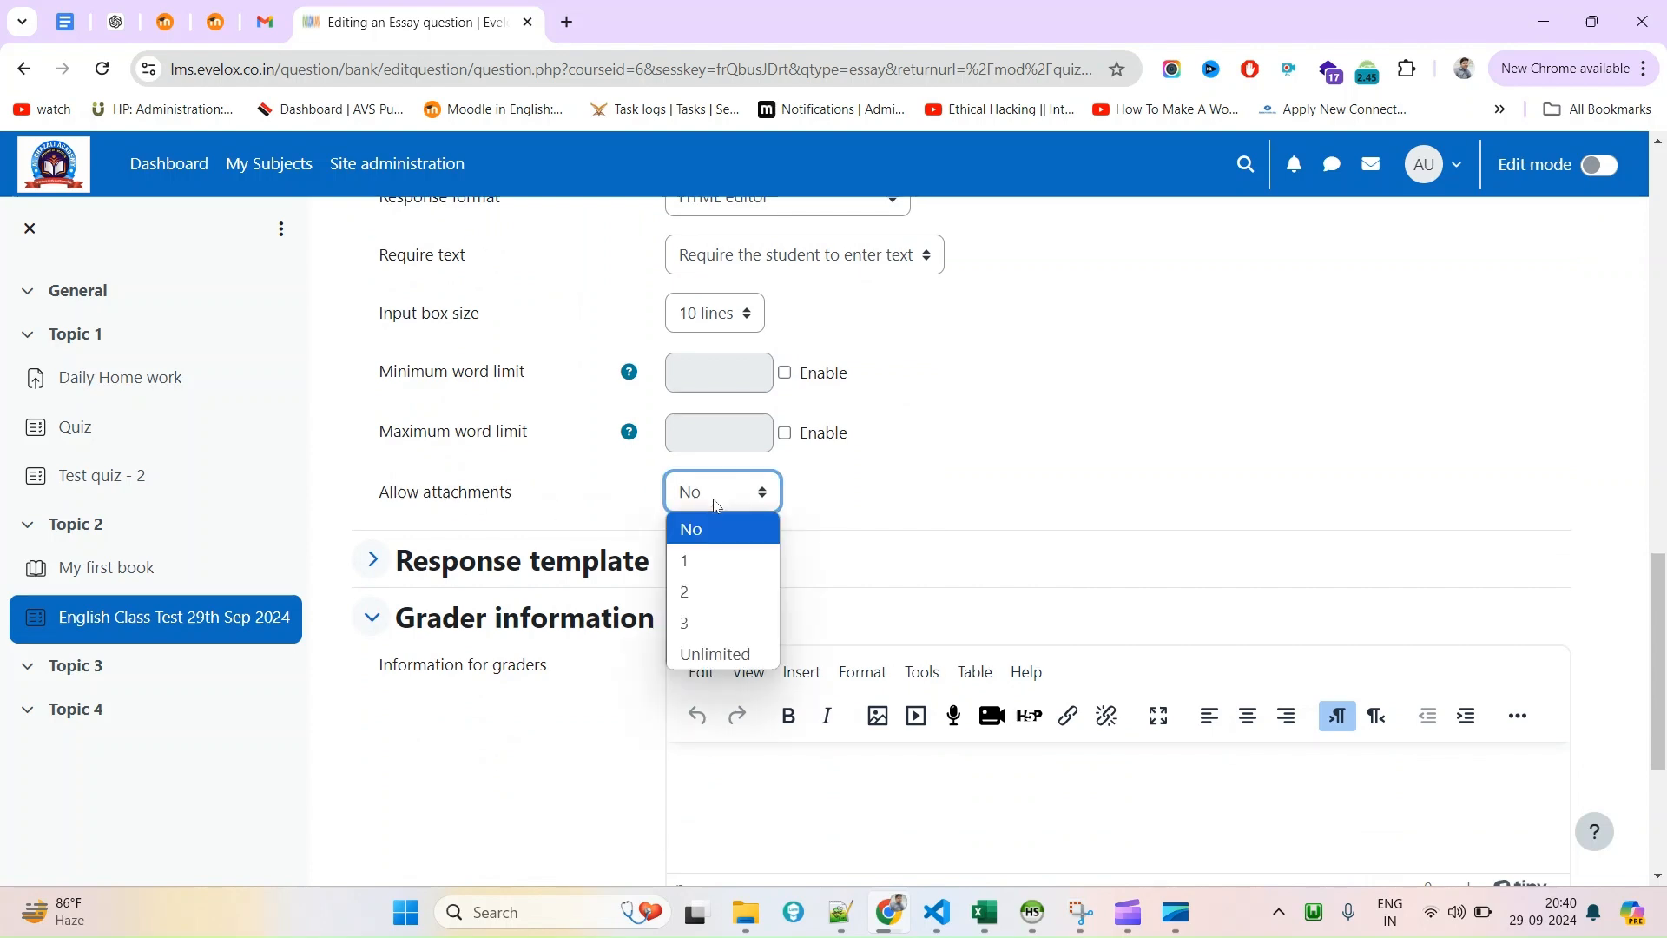
left_click(714, 578)
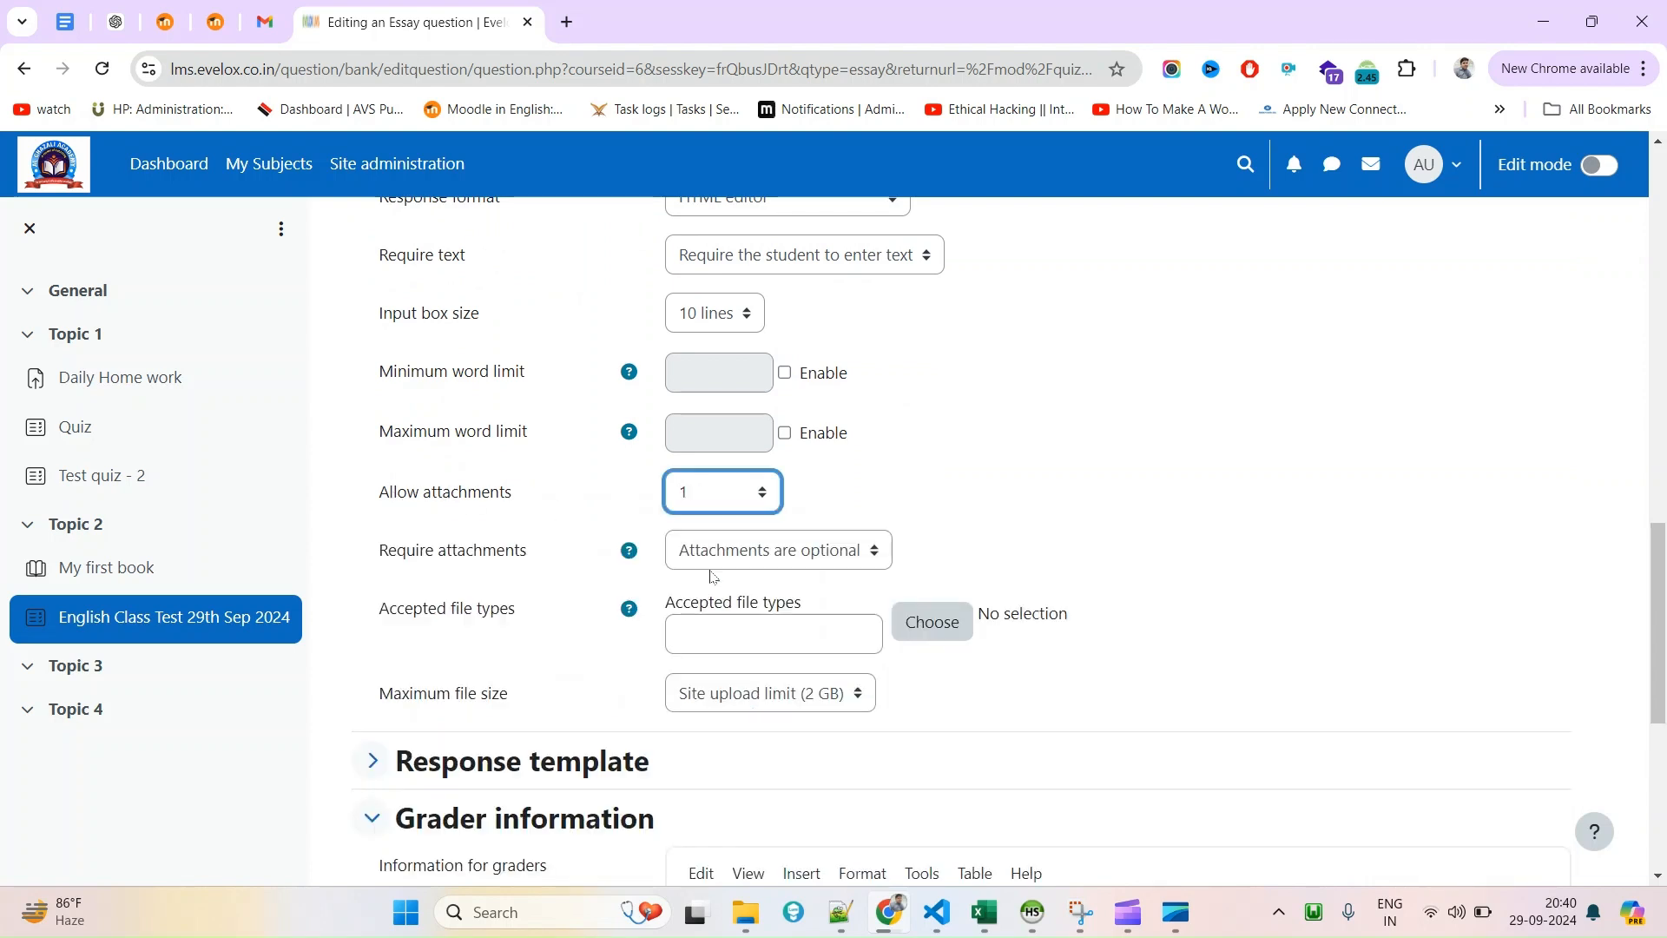
scroll(903, 556, "down", 3)
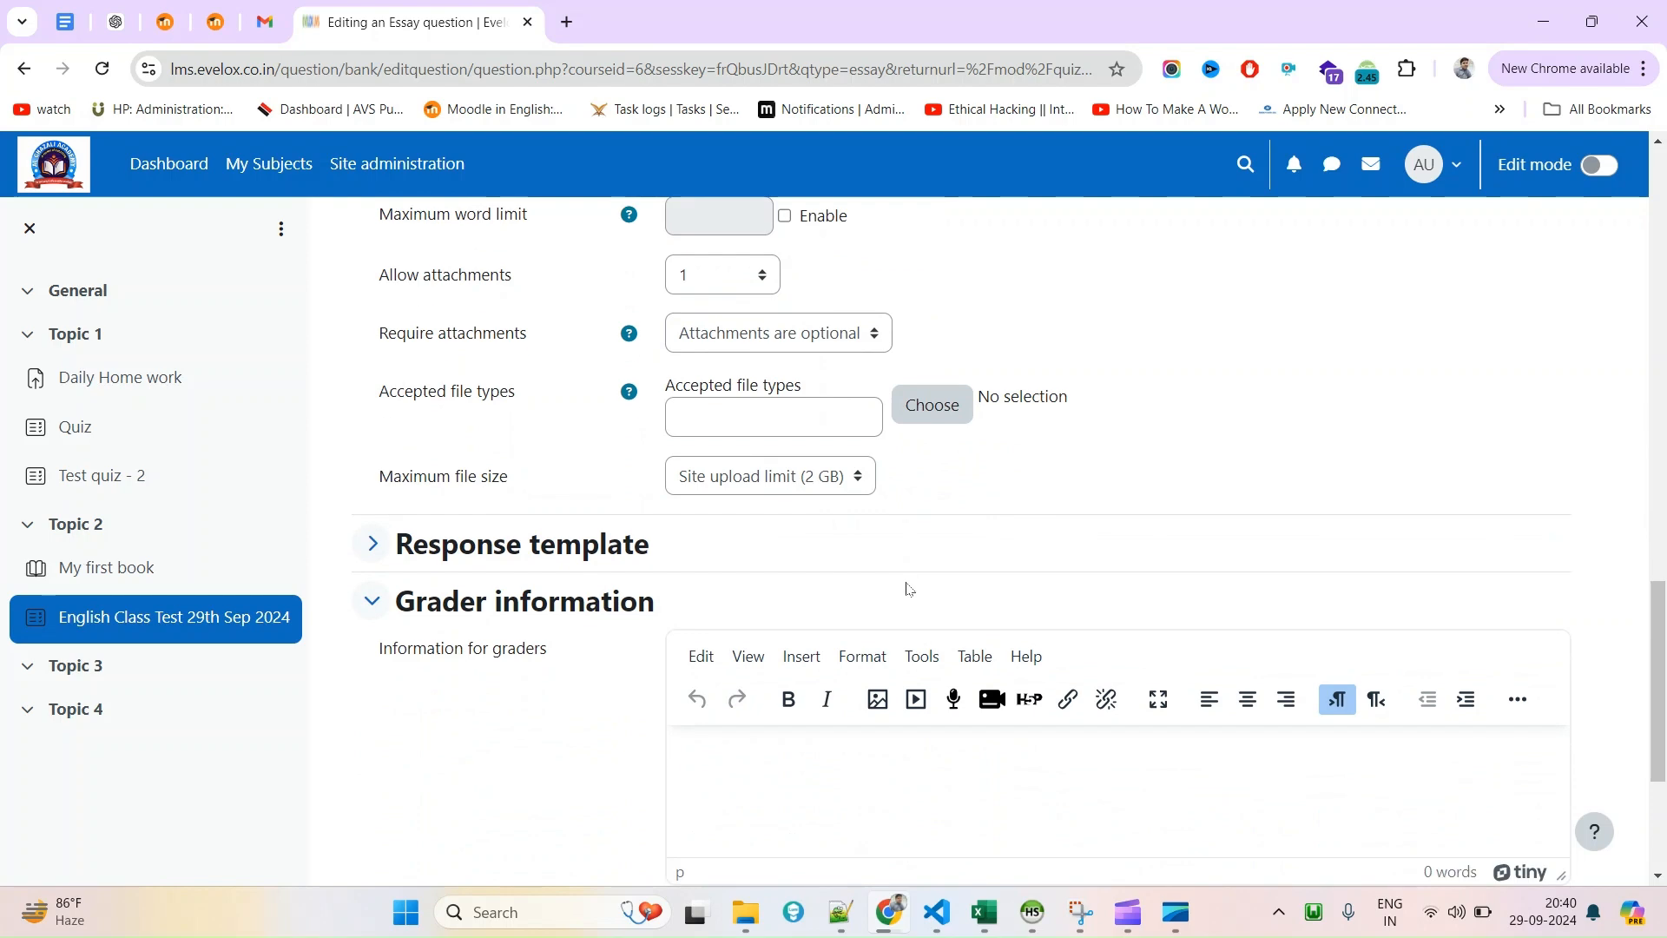
scroll(905, 569, "down", 2)
left_click(744, 731)
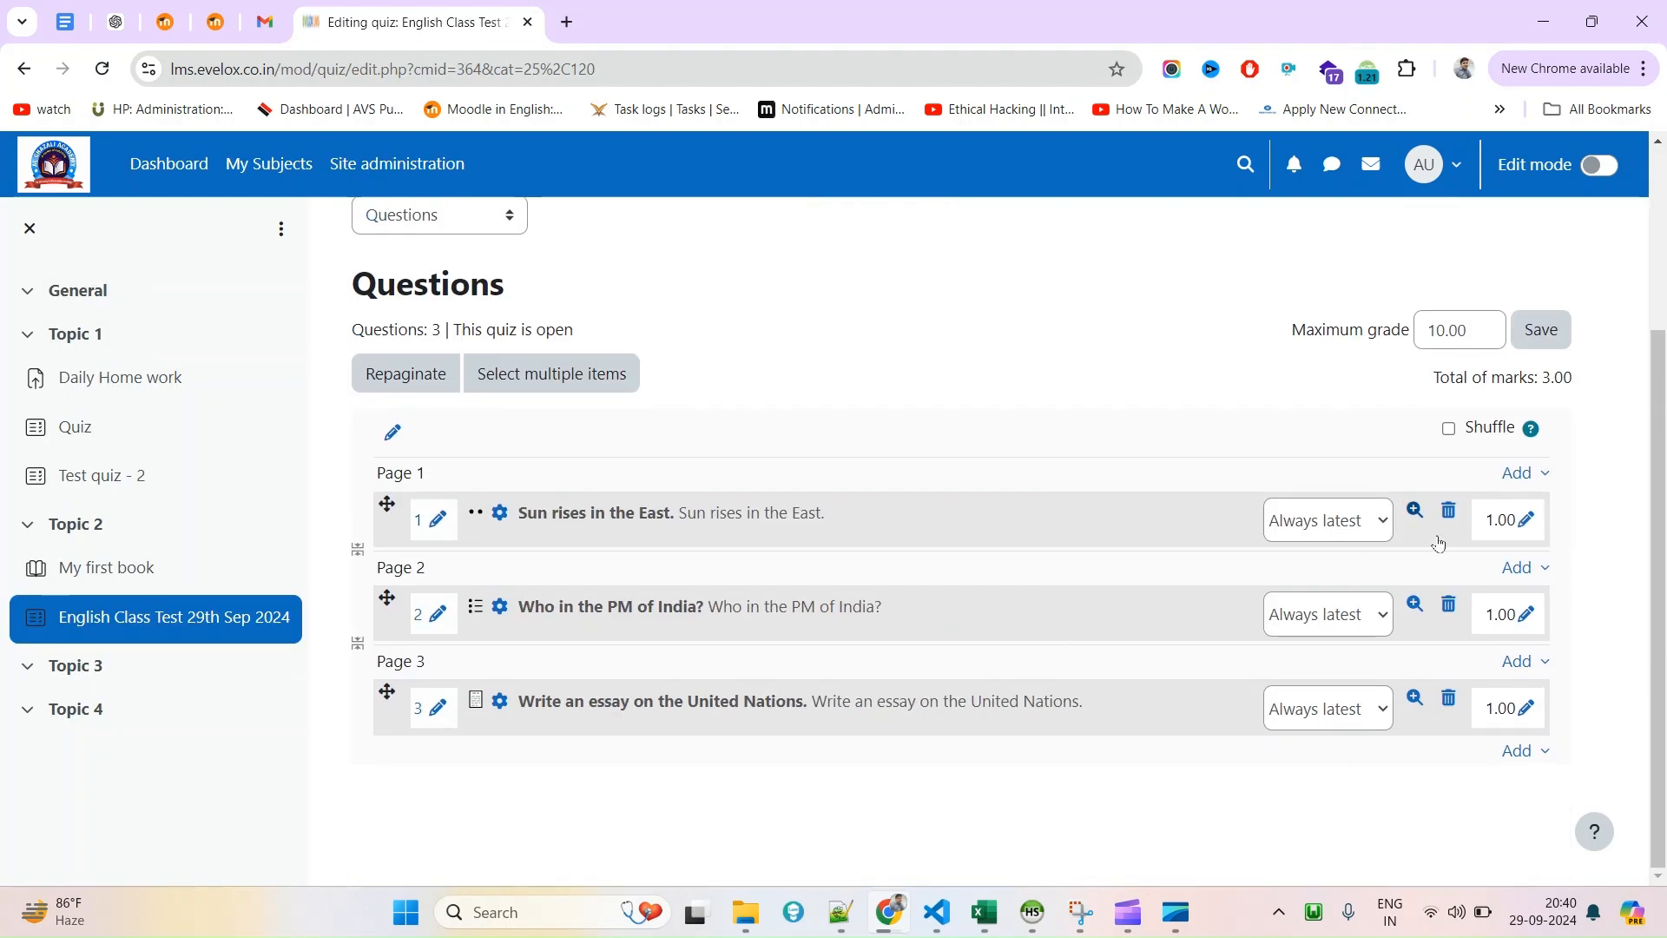
Set the marks to 2 for the True/False question, 2 for the multiple choice question and 6 for the essay question.
left_click(1527, 519)
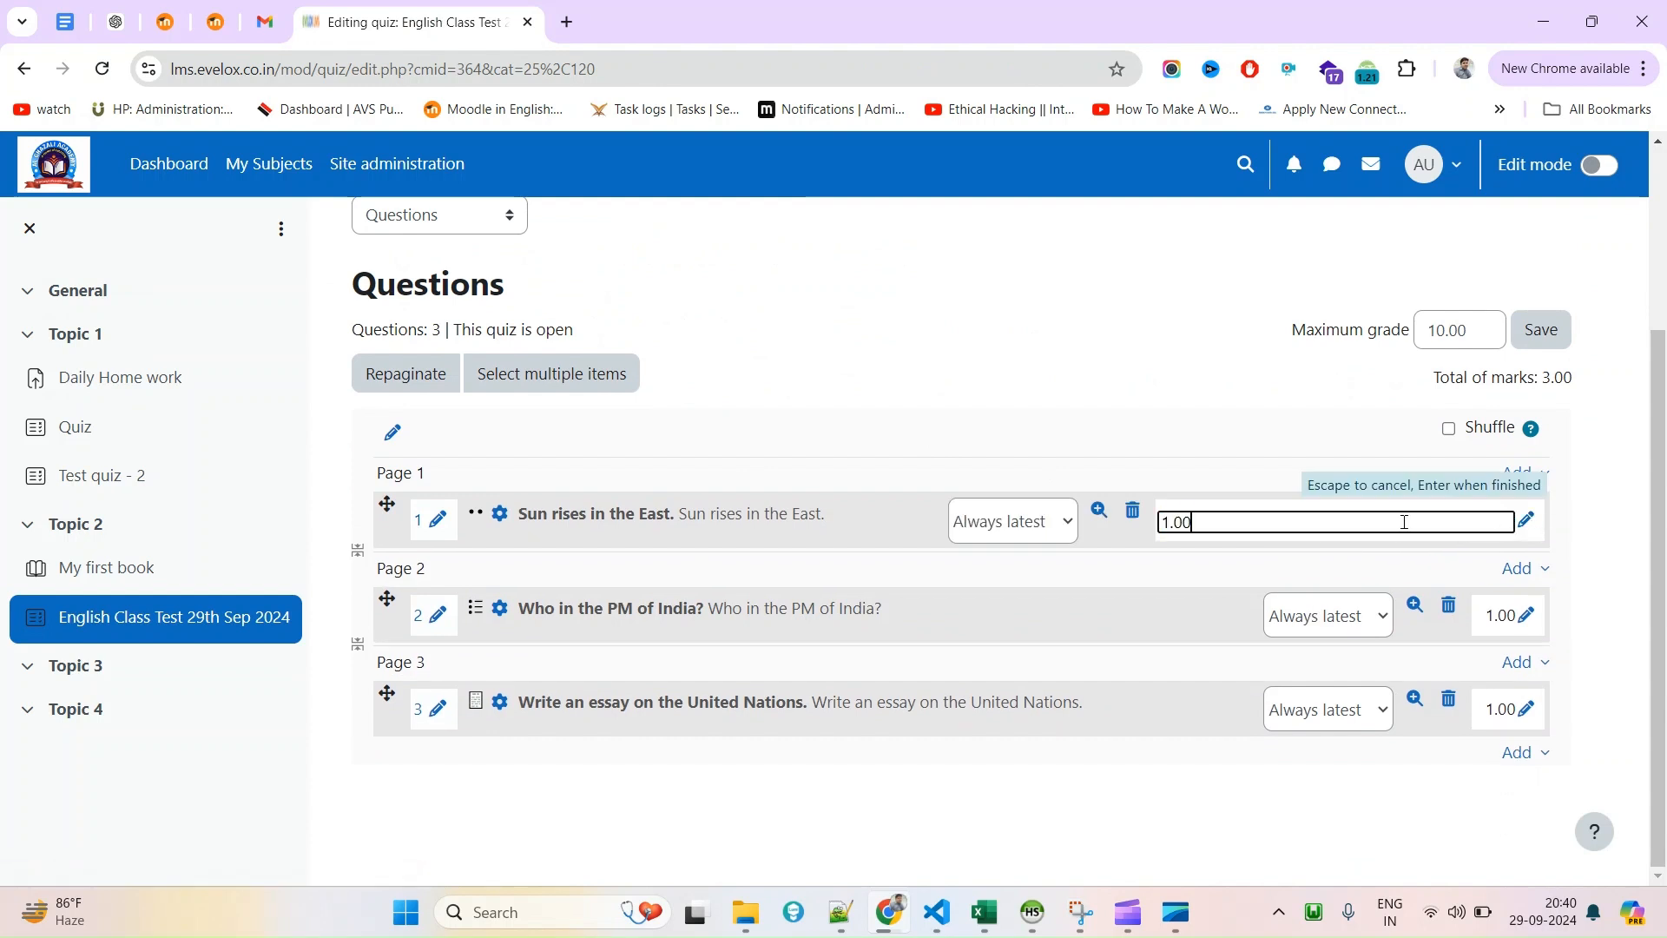
type("2")
key("Return")
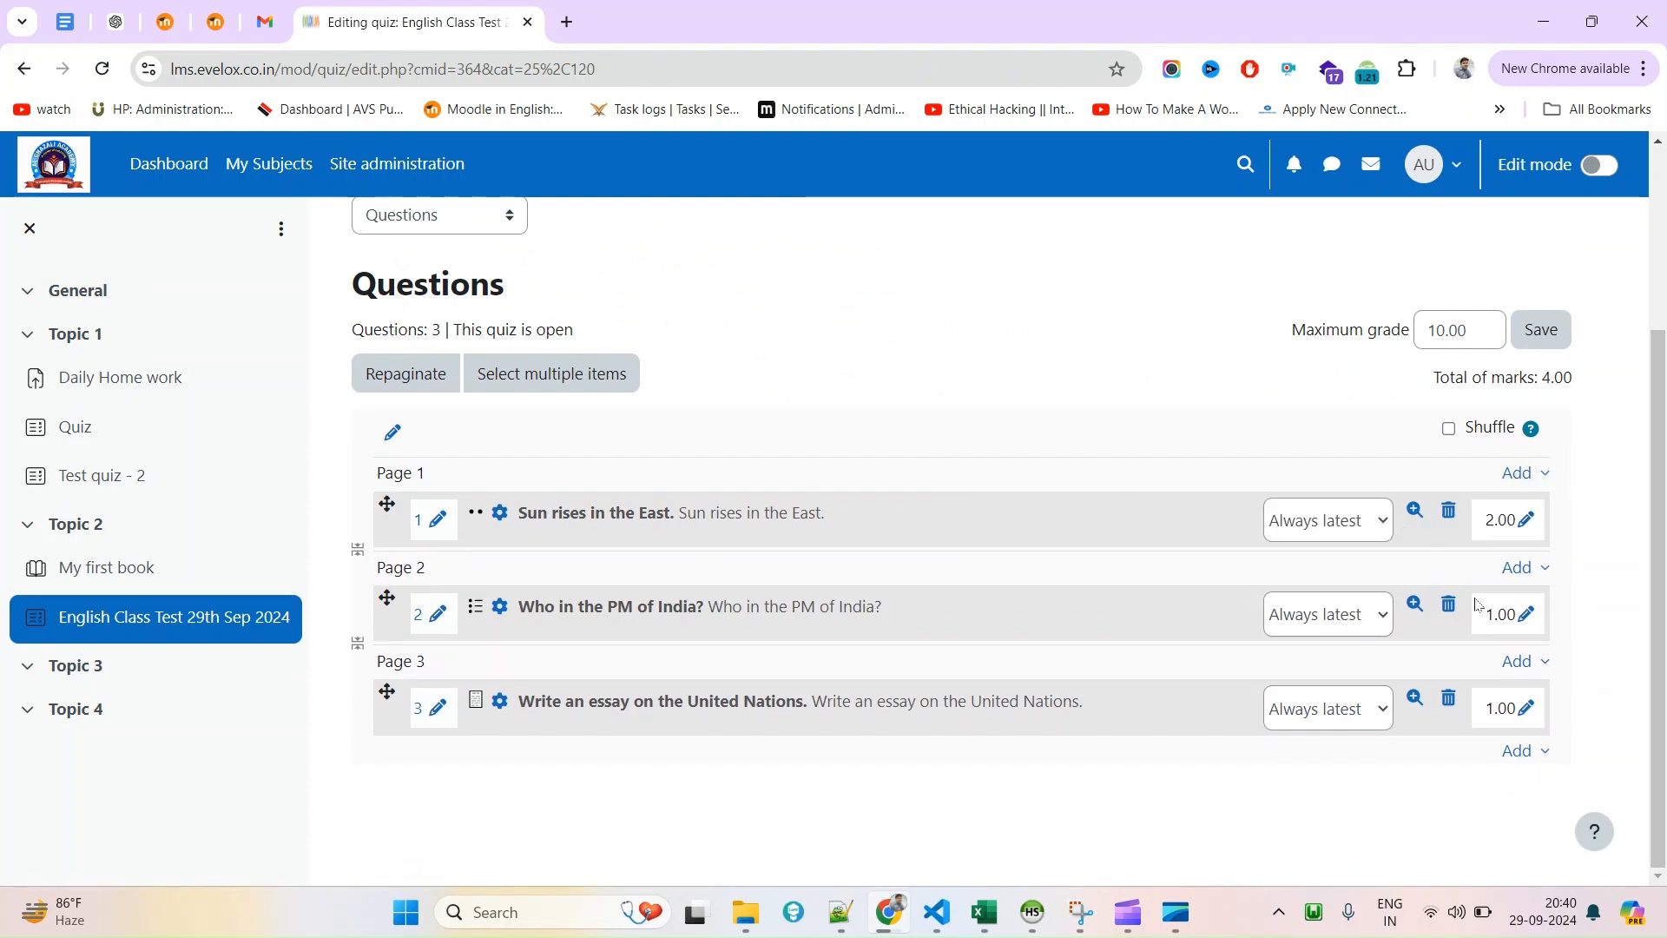
left_click(1526, 614)
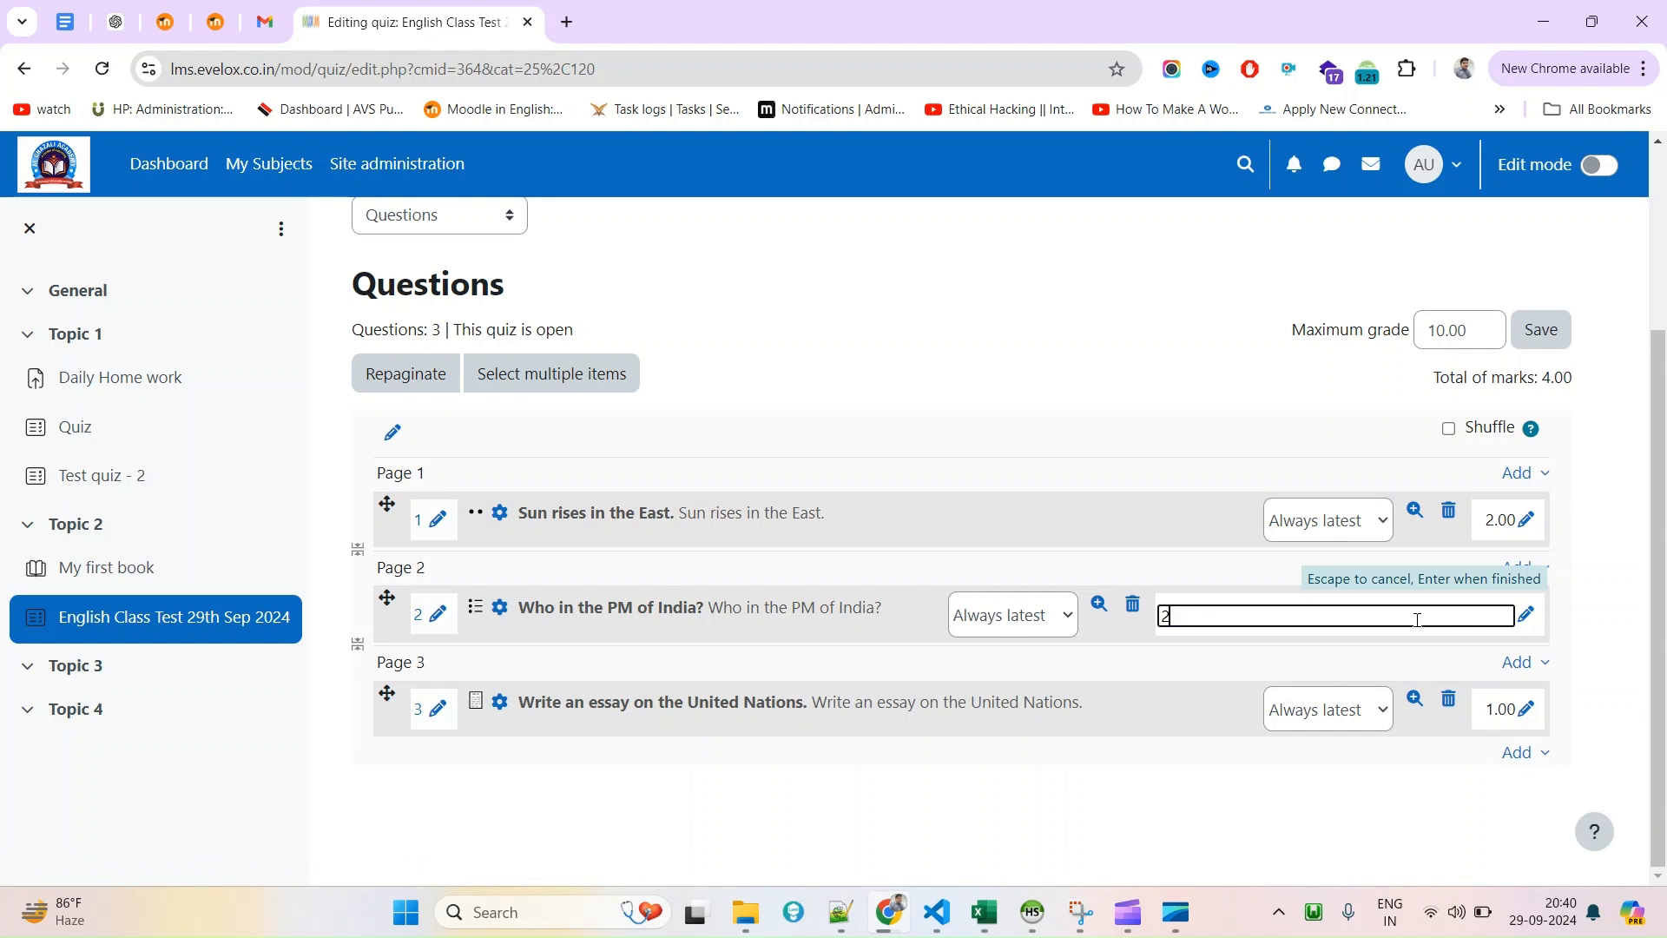
type("2")
key("Return")
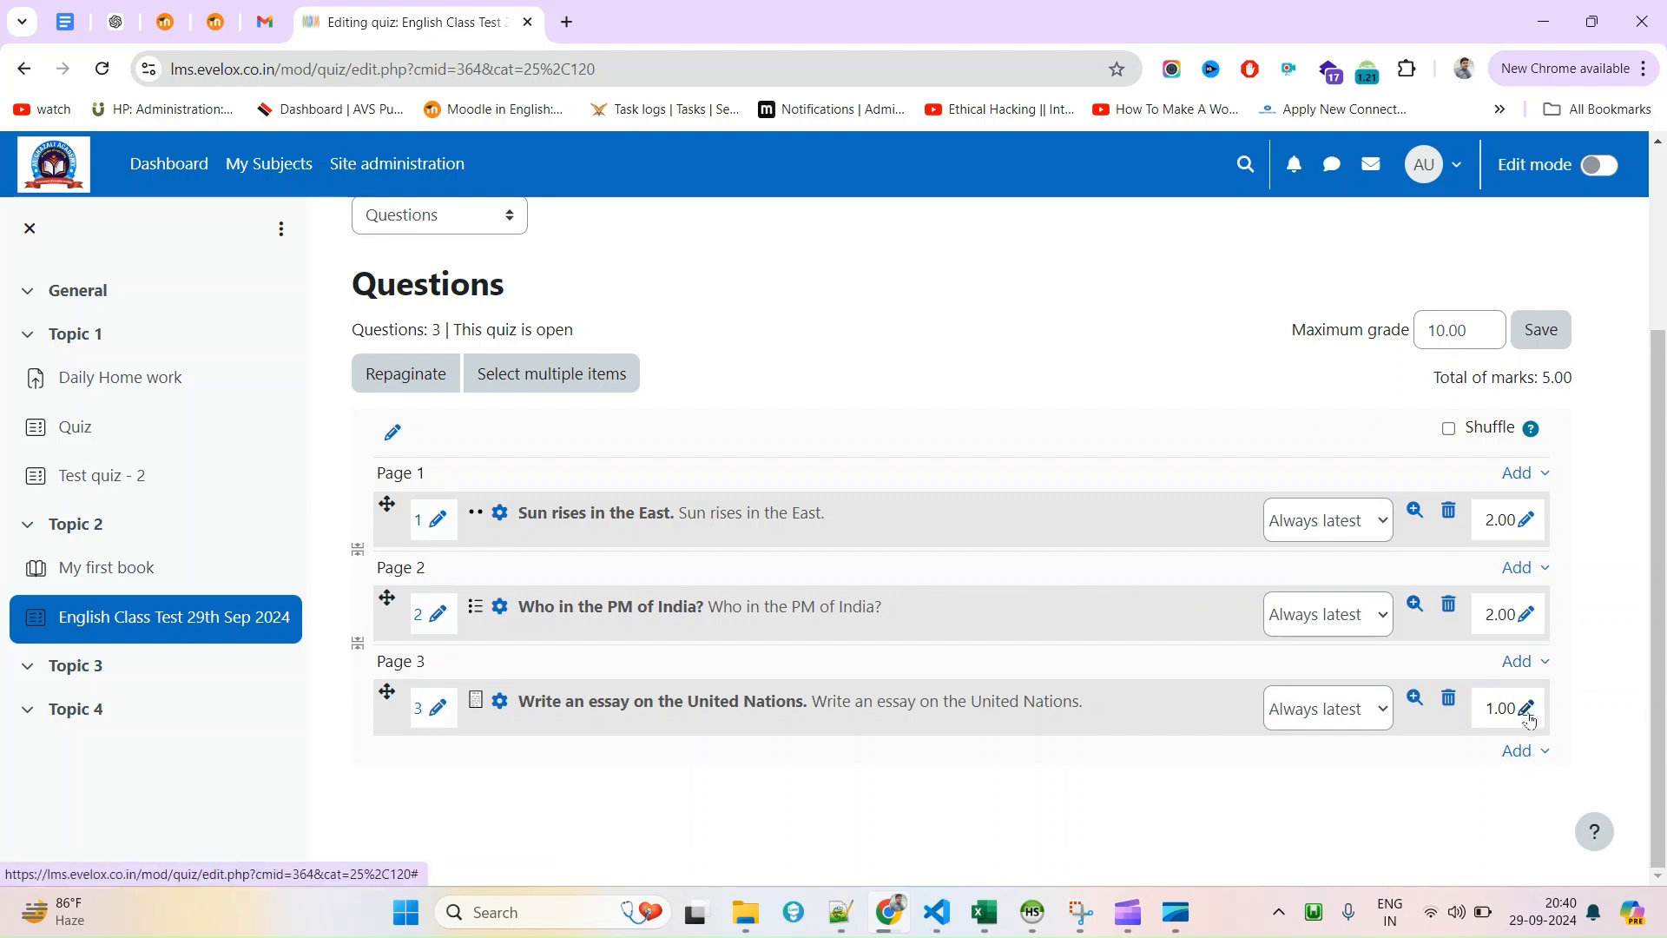
left_click(1527, 710)
type("6")
key("Return")
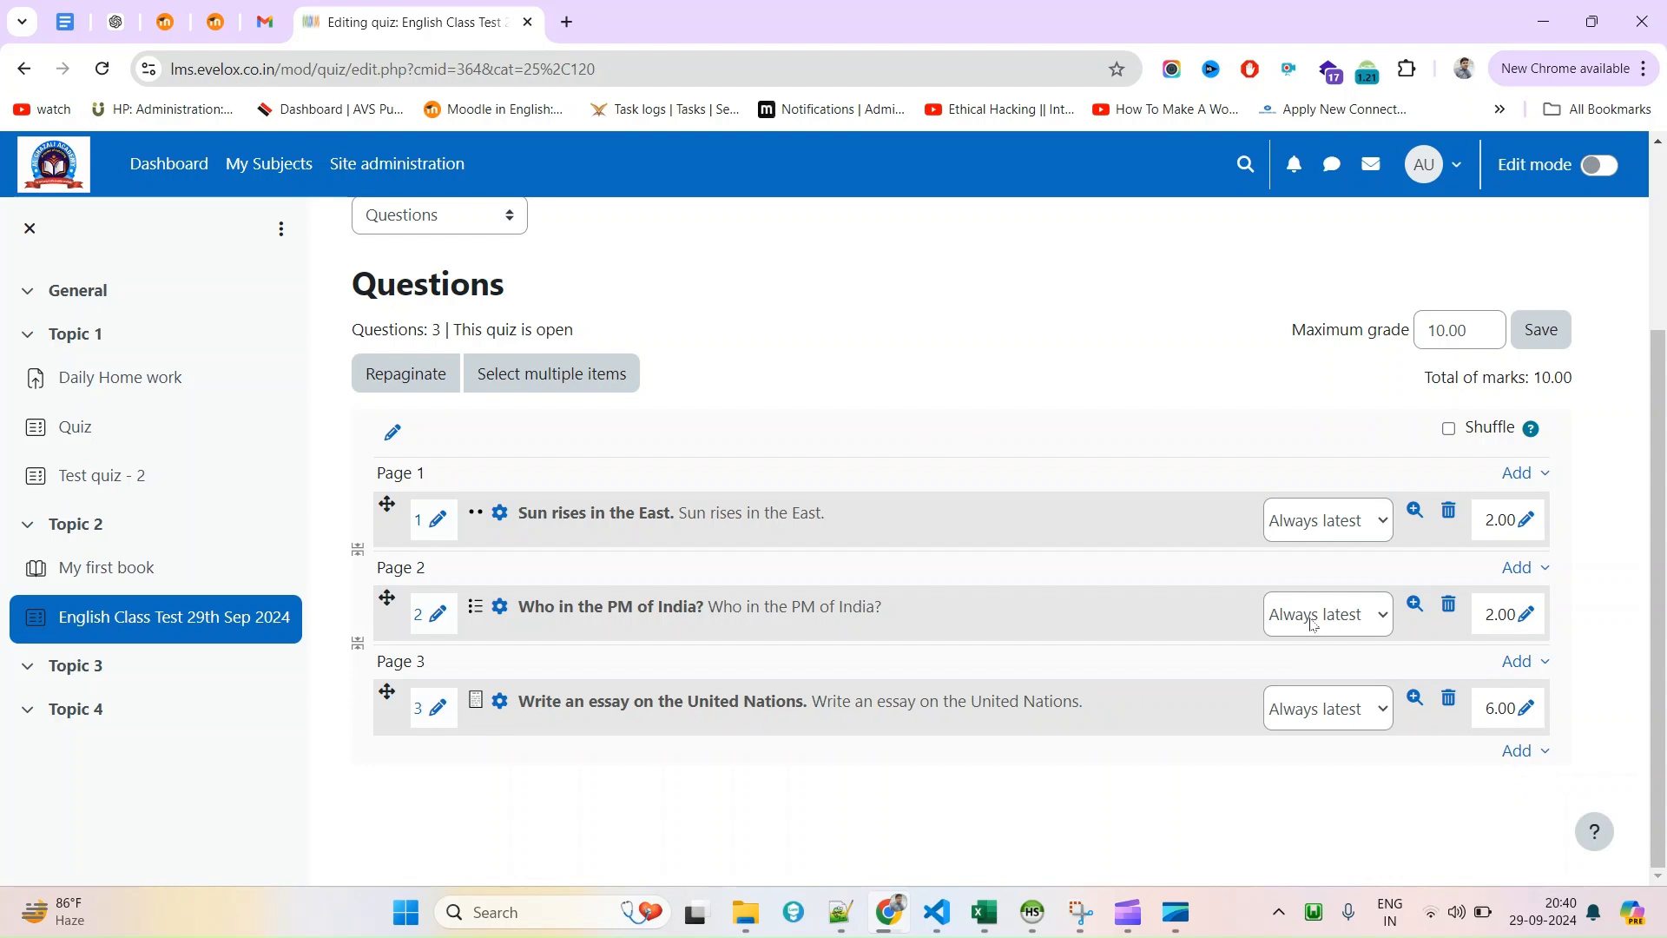
Reload the quiz's questions page and check the total of marks.
right_click(974, 373)
left_click(1061, 458)
triple_click(1490, 377)
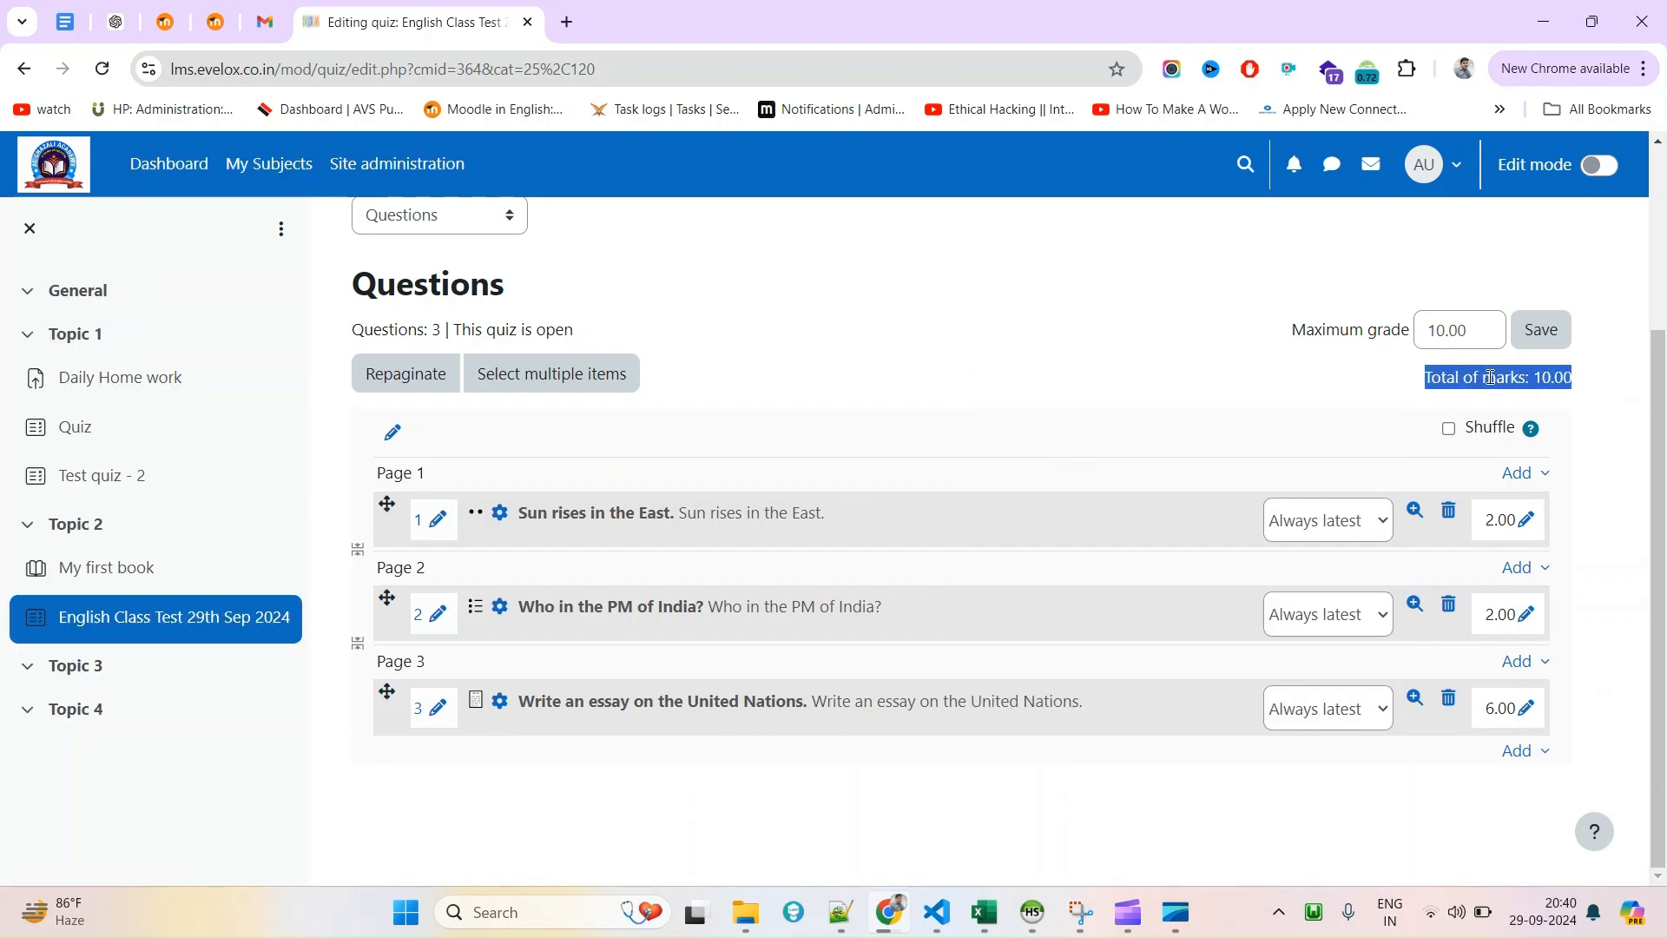
Enrol the cohort Class- 4-Student in the English course with the Student role.
scroll(1347, 384, "up", 3)
left_click(387, 391)
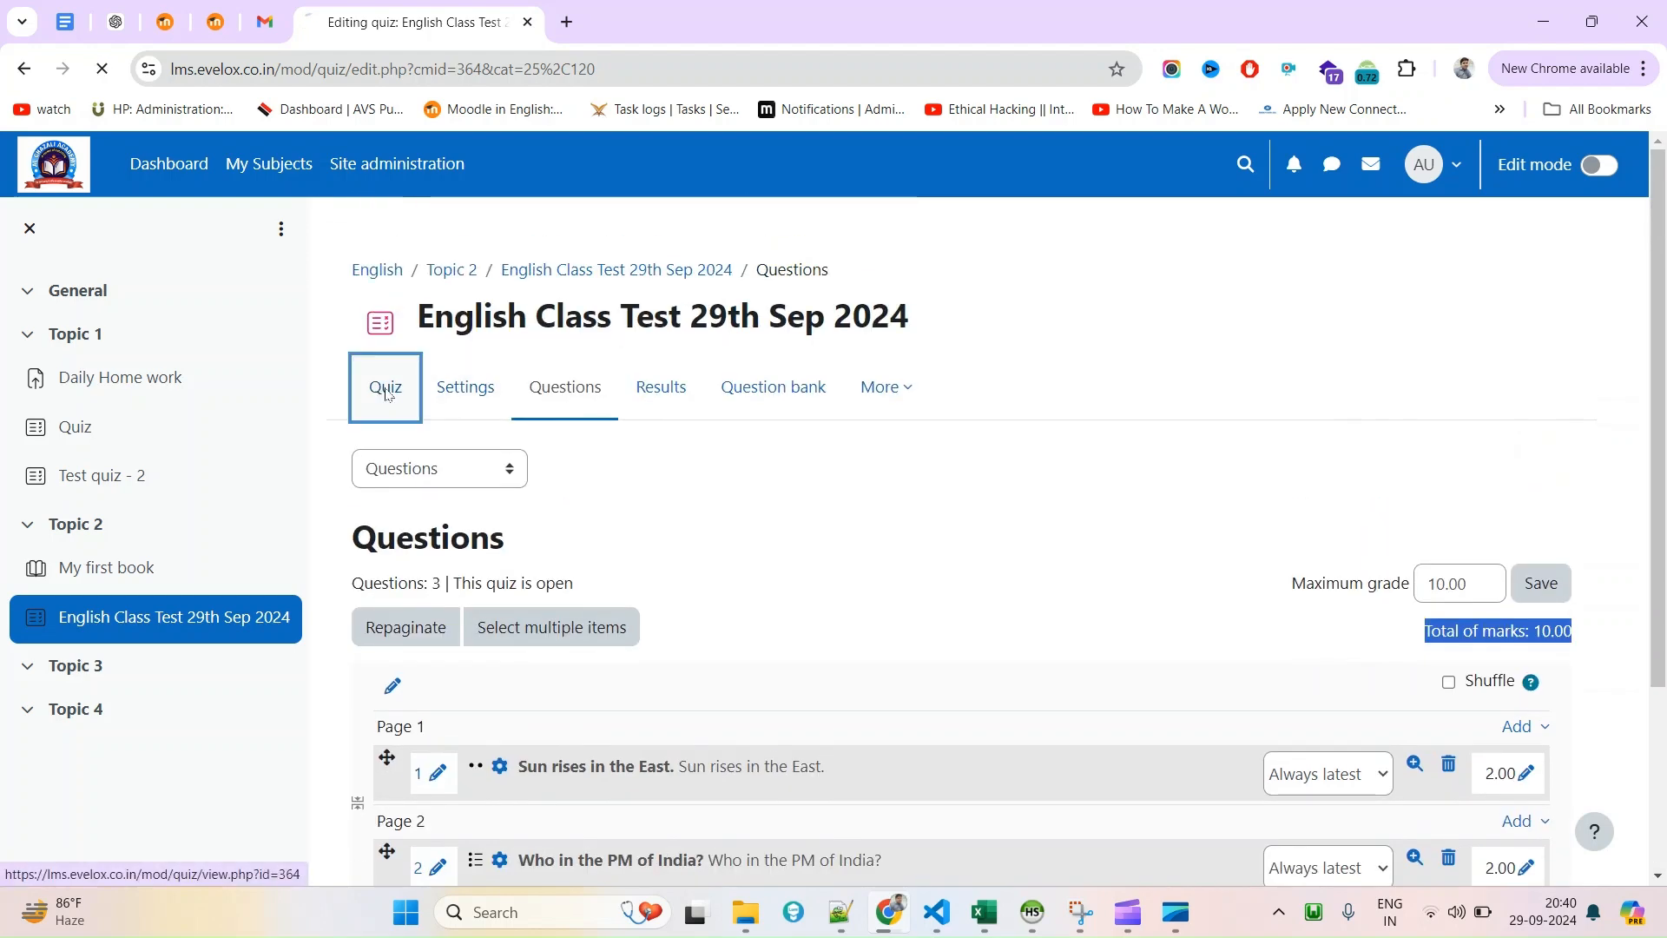
left_click(377, 270)
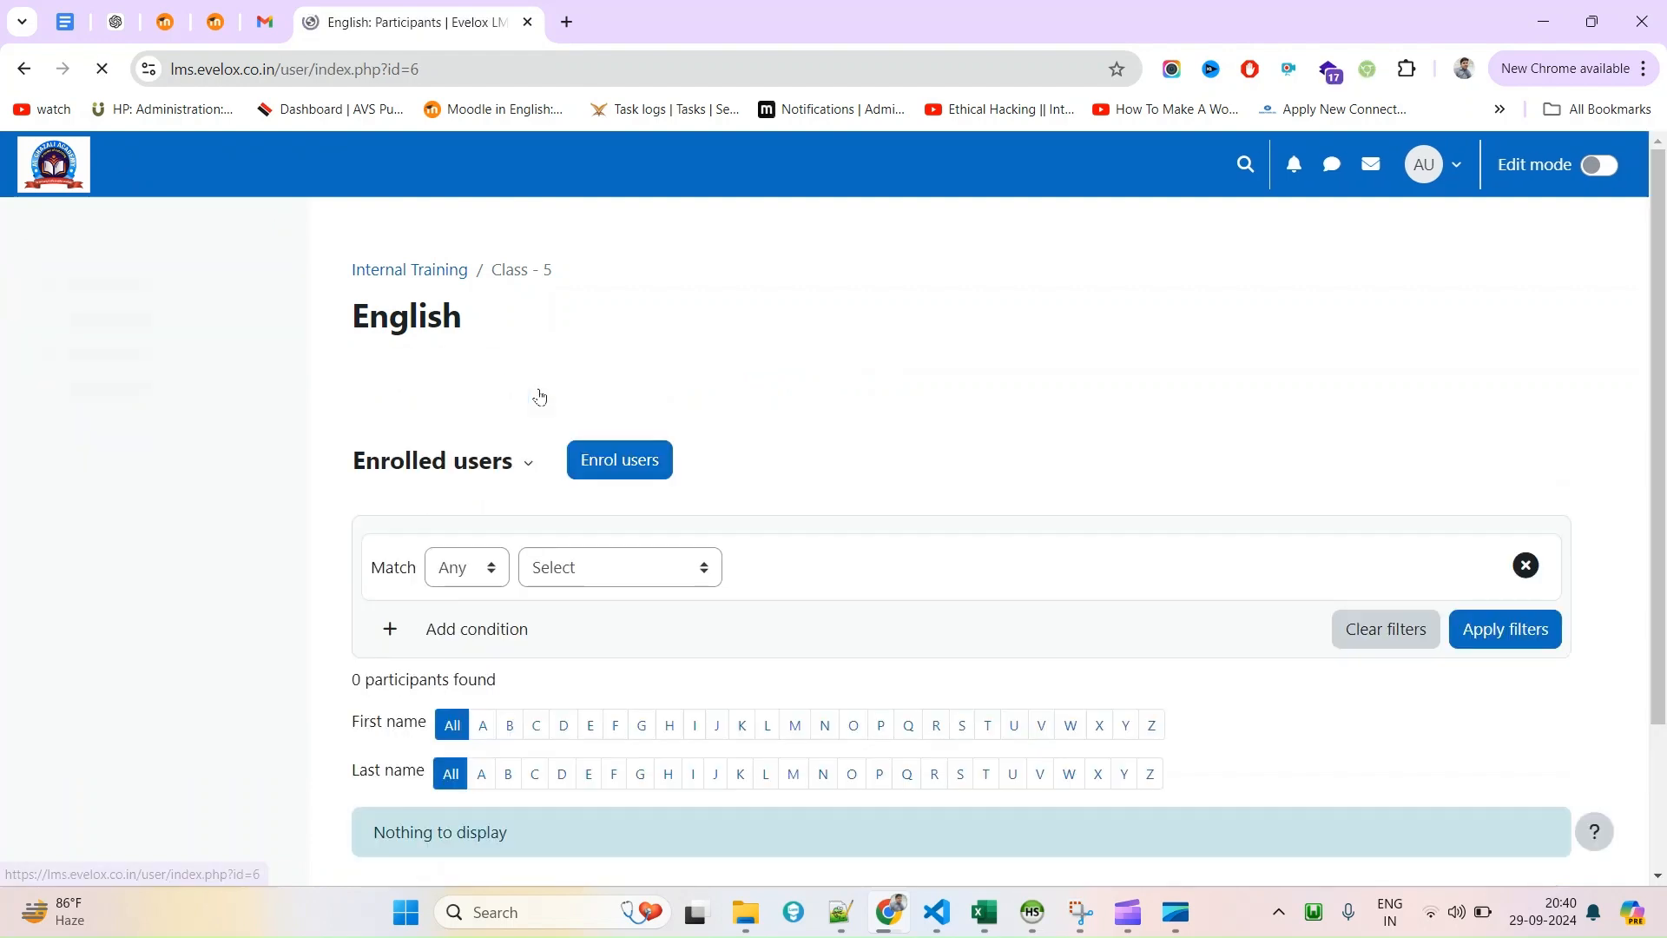
scroll(608, 521, "down", 1)
left_click(654, 284)
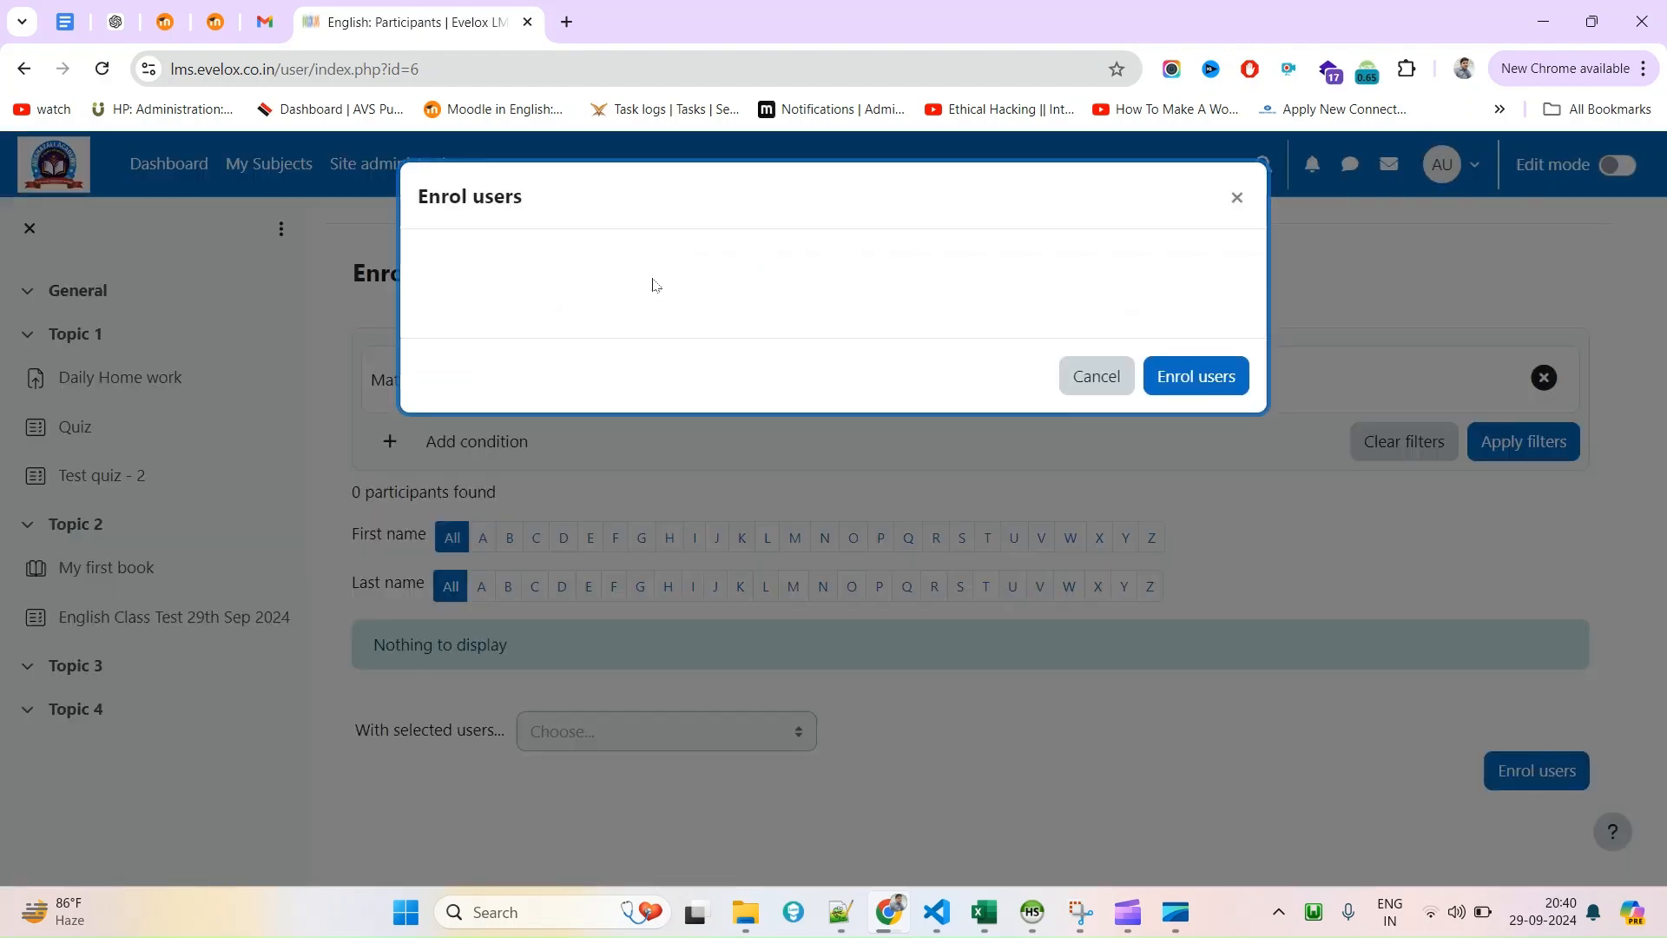
left_click(720, 468)
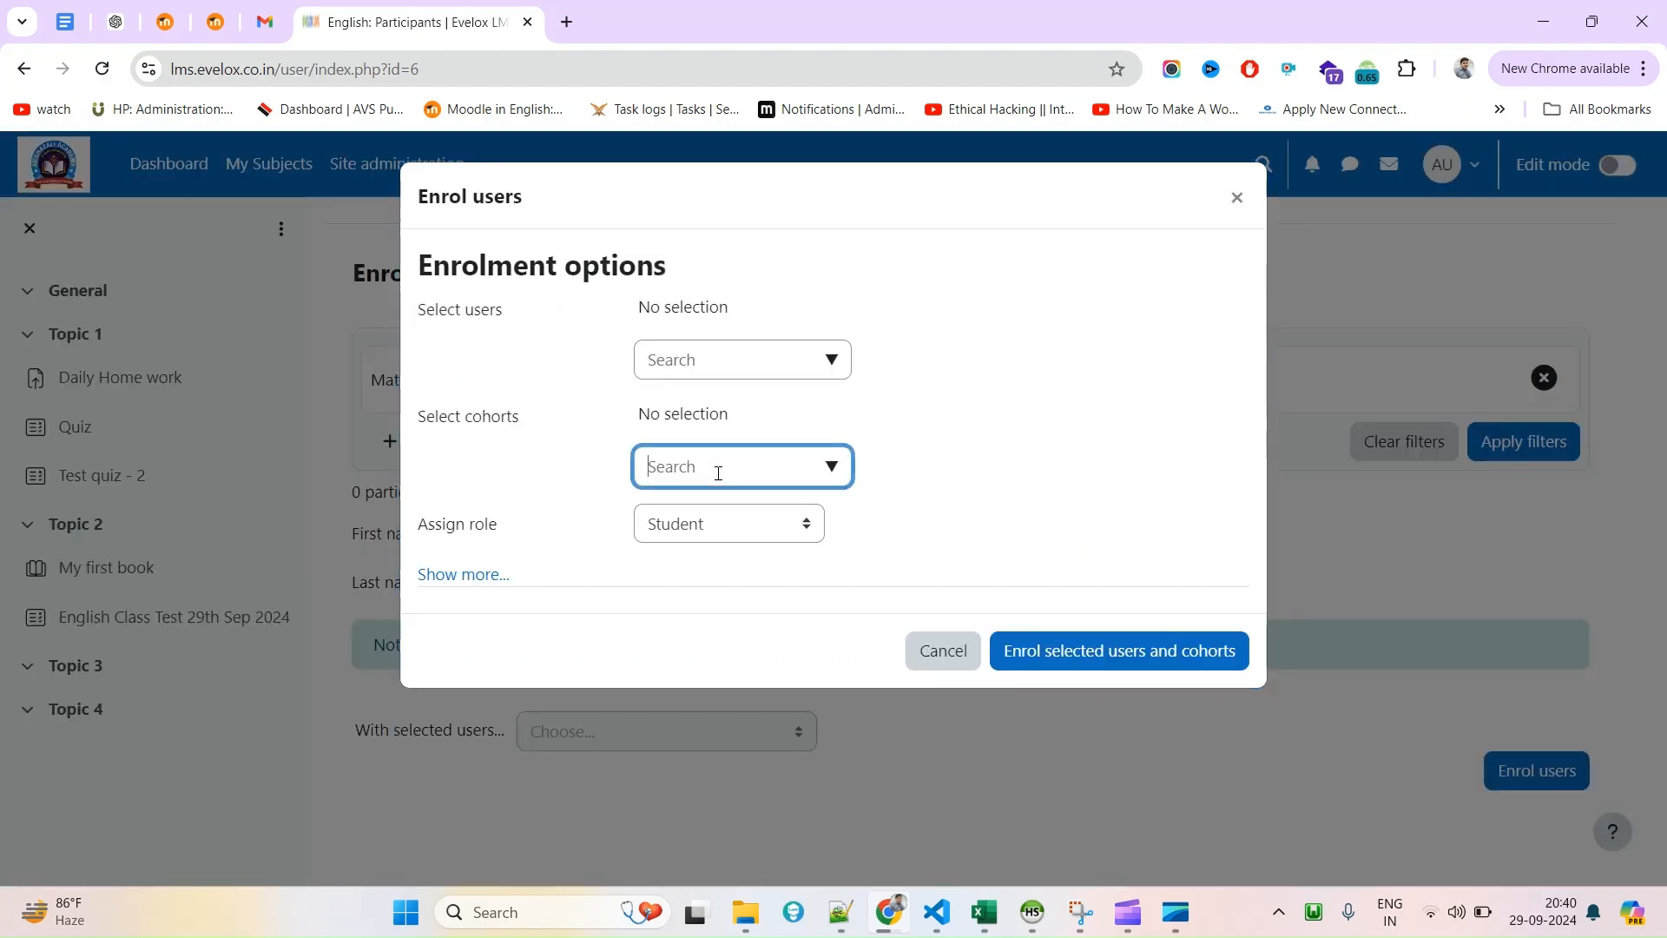
type("stu")
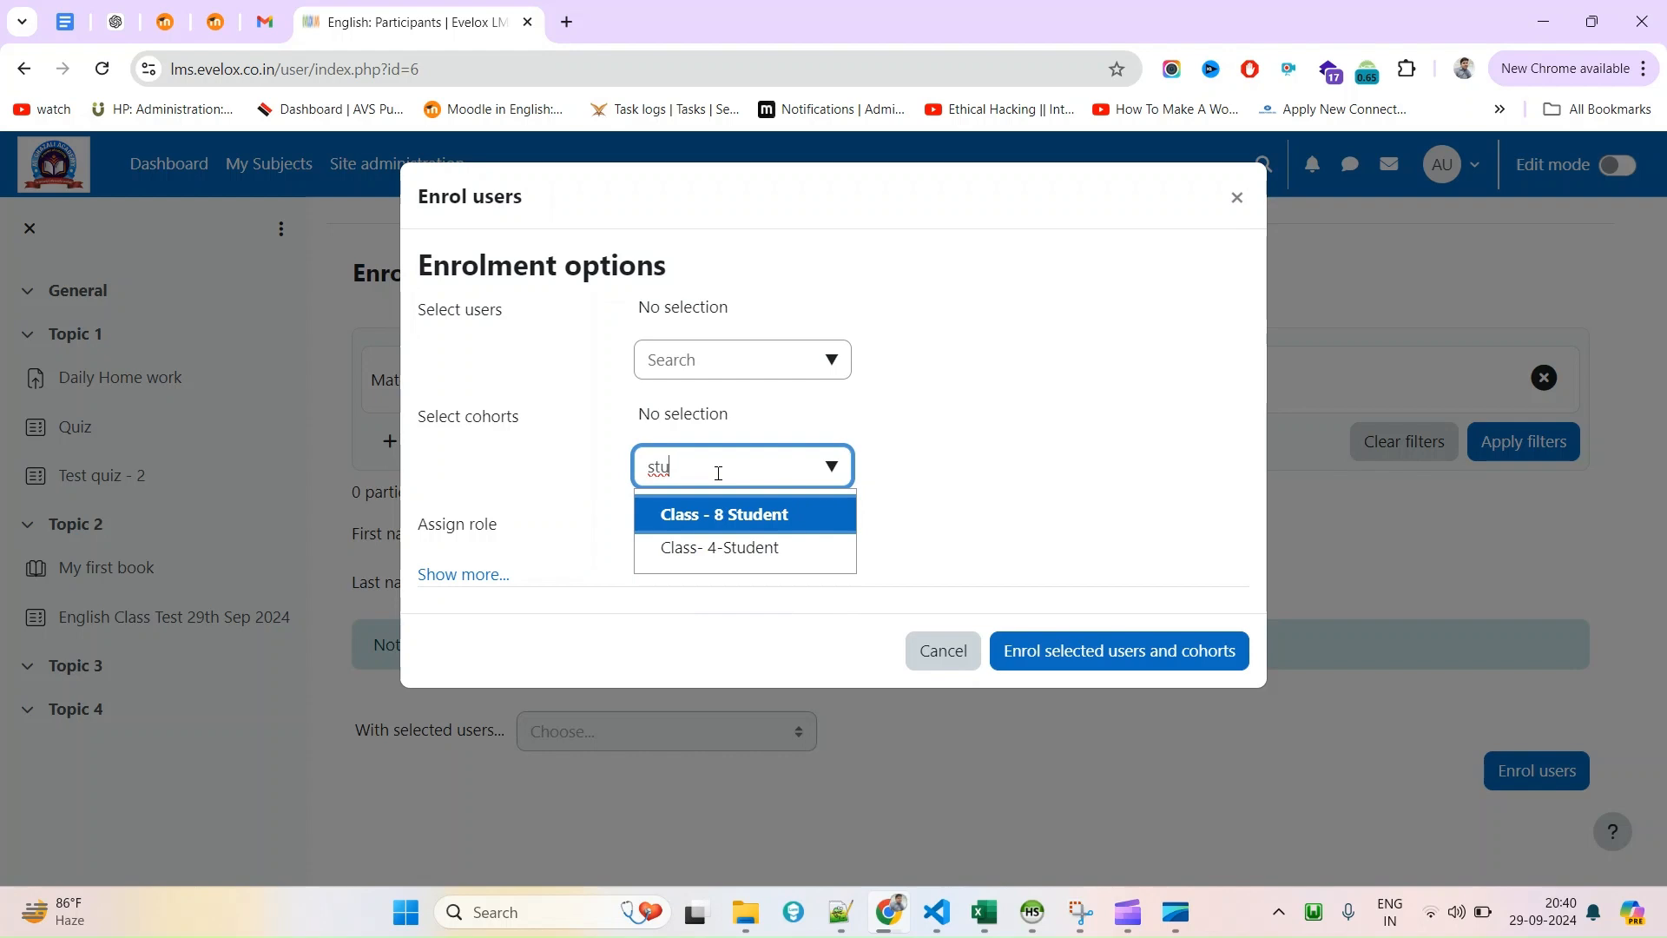
key("ctrl+a")
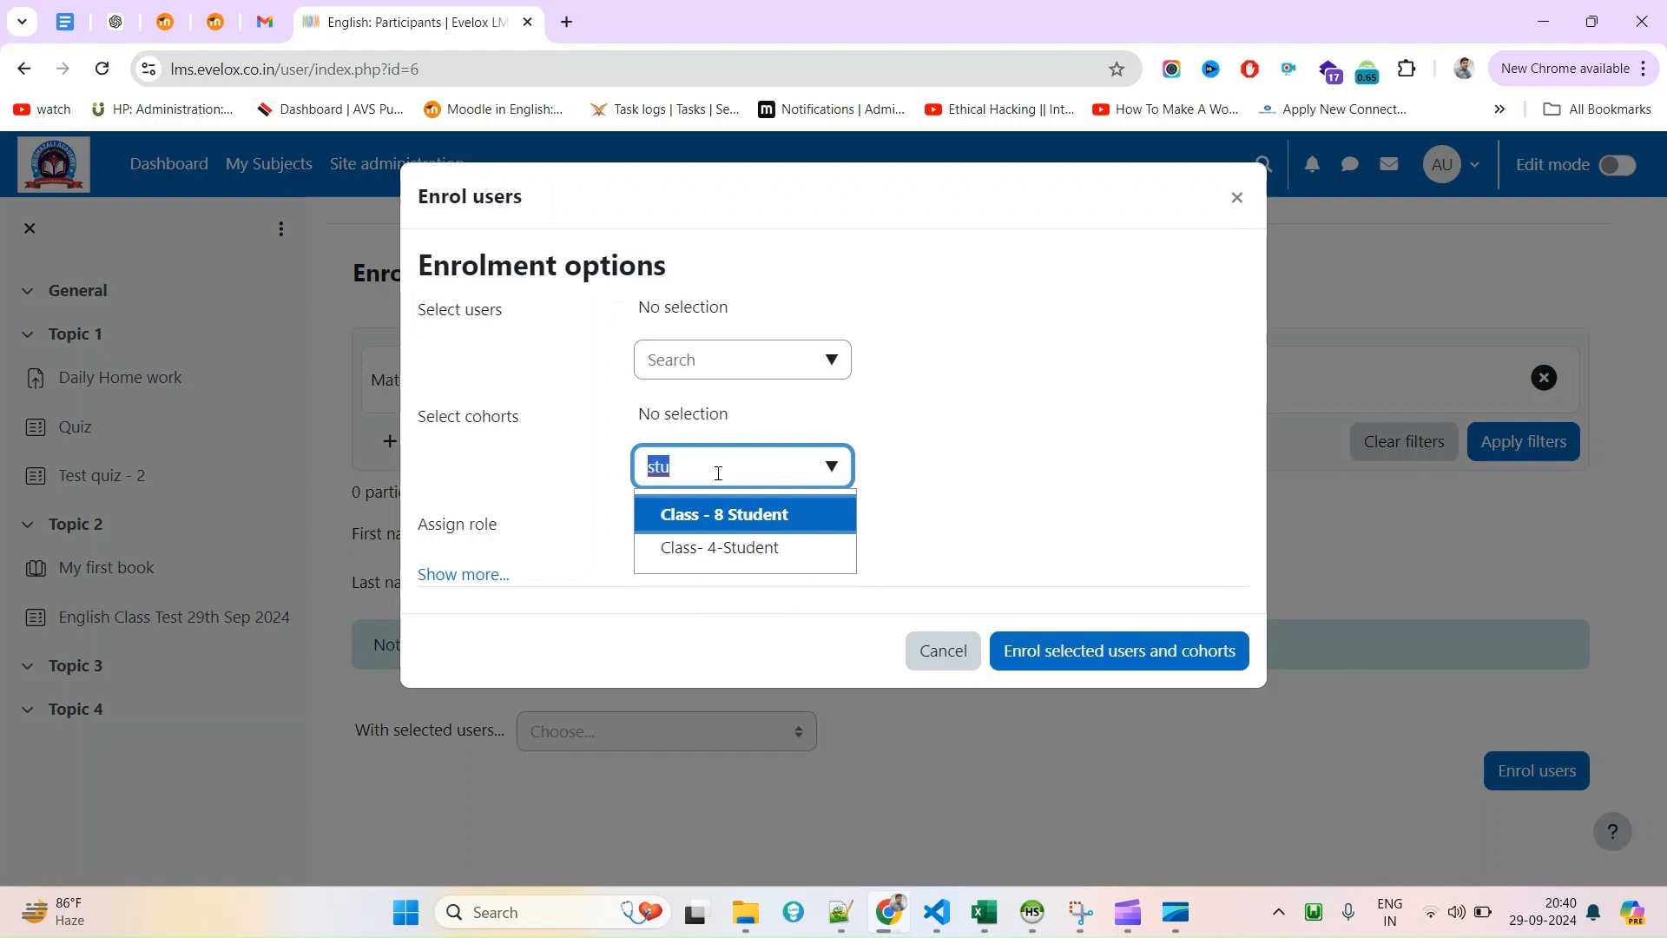
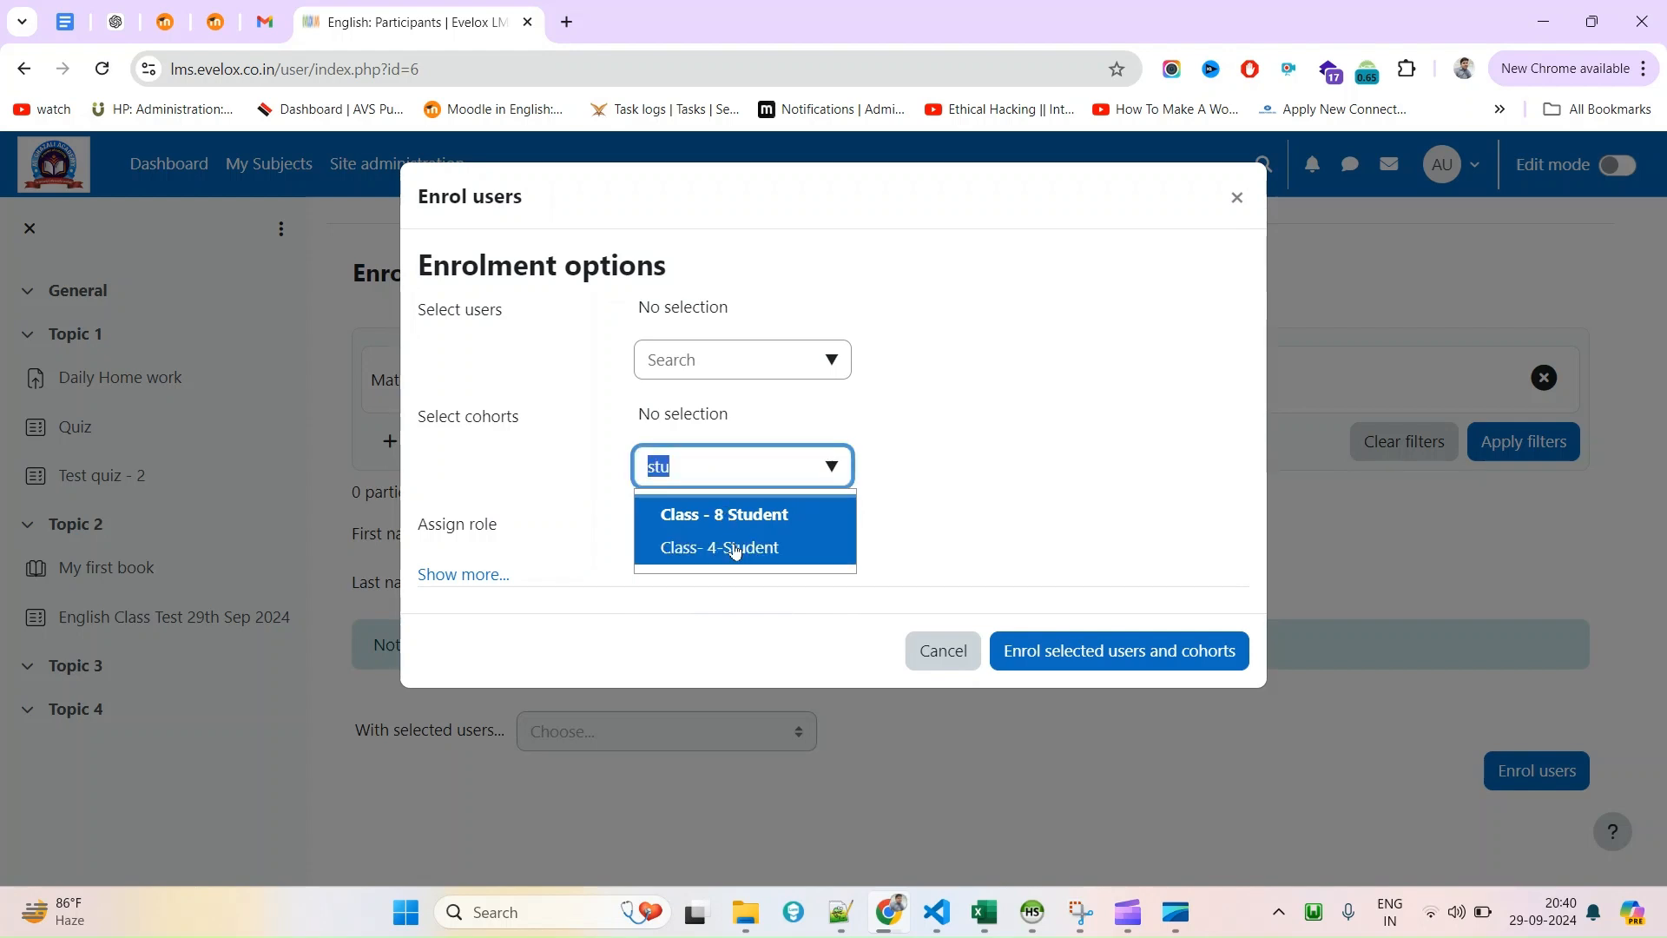
left_click(737, 545)
left_click(1084, 651)
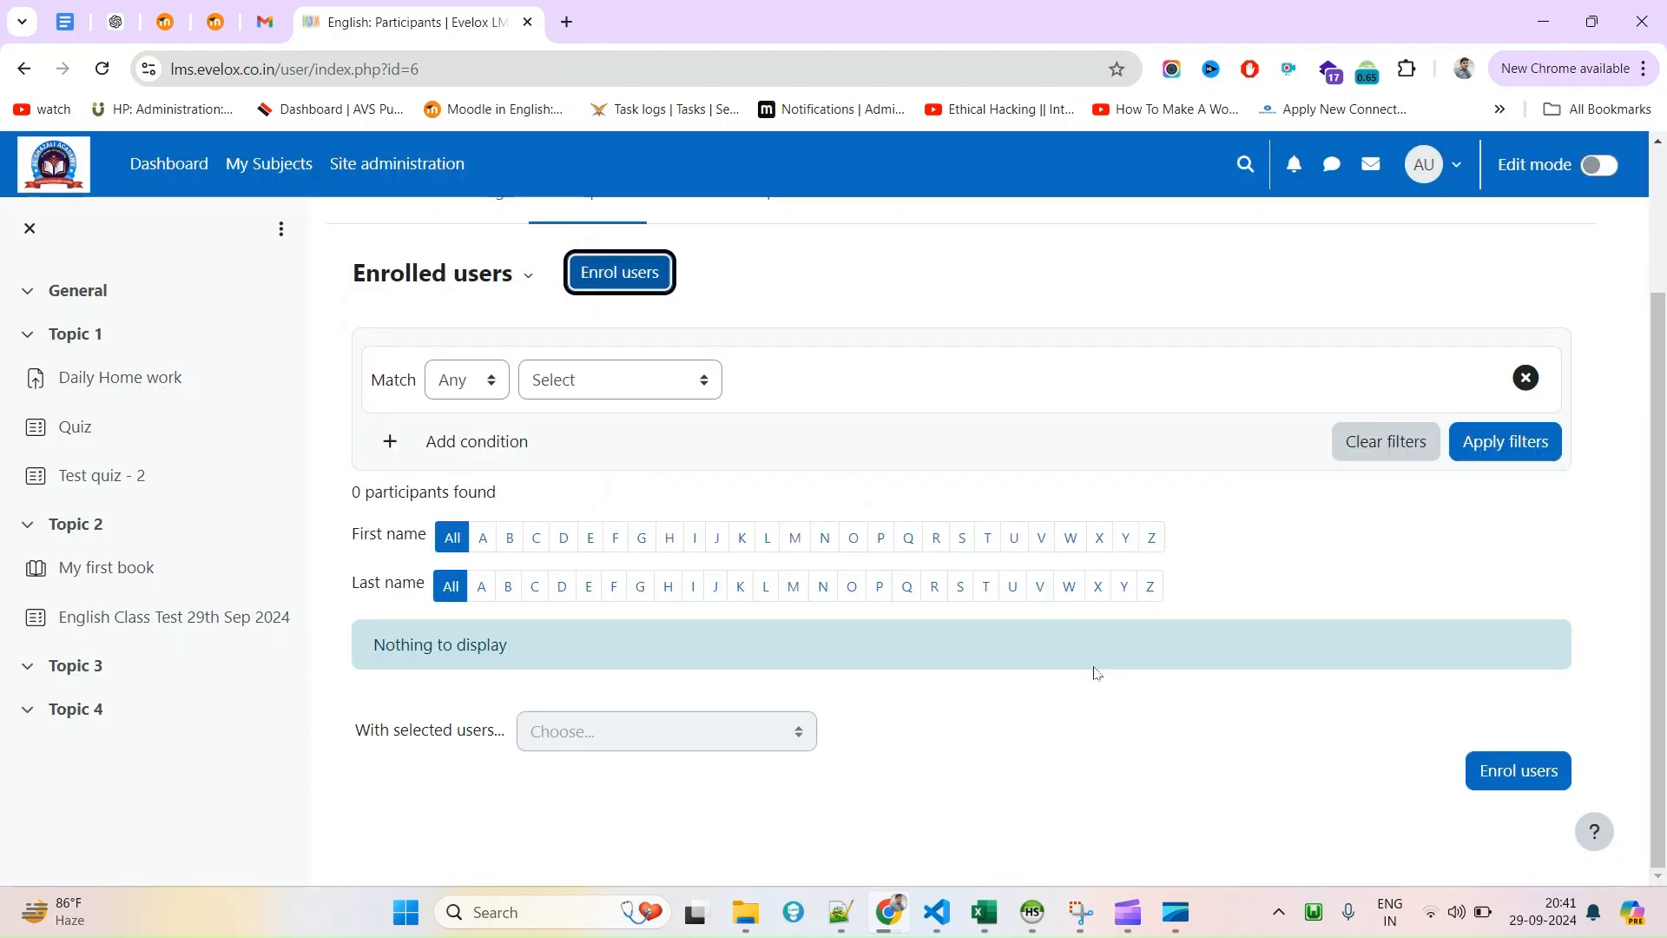
scroll(644, 707, "down", 1)
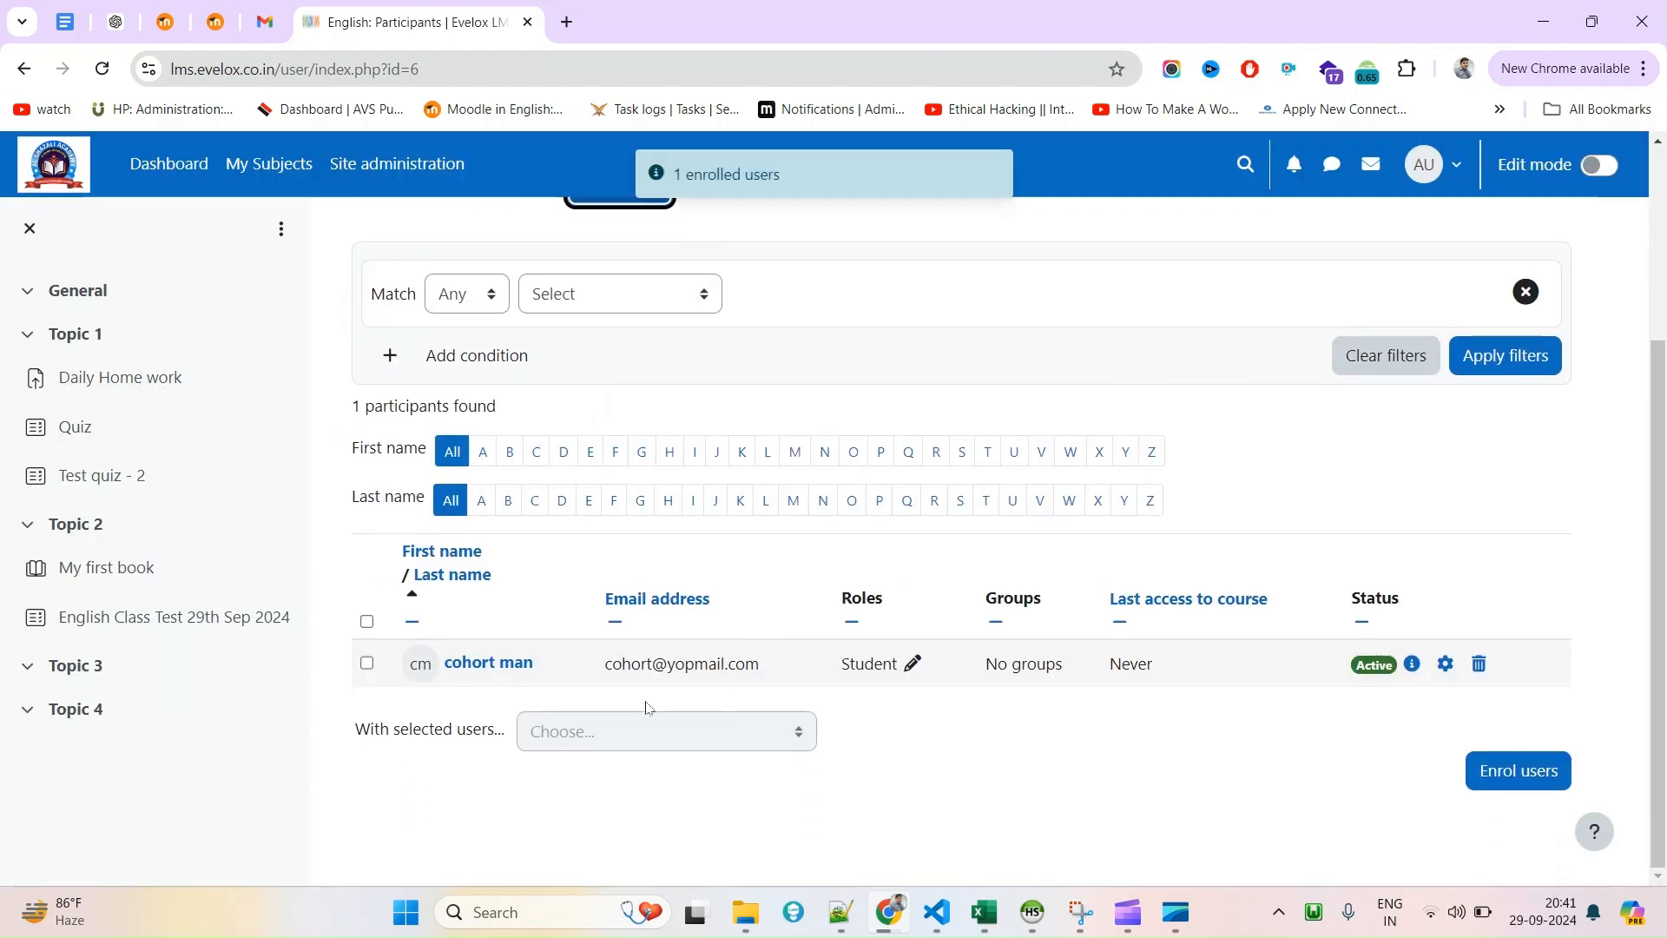
Log in as the newly enrolled student from their course profile and continue to the English course.
left_click(508, 677)
scroll(514, 655, "down", 5)
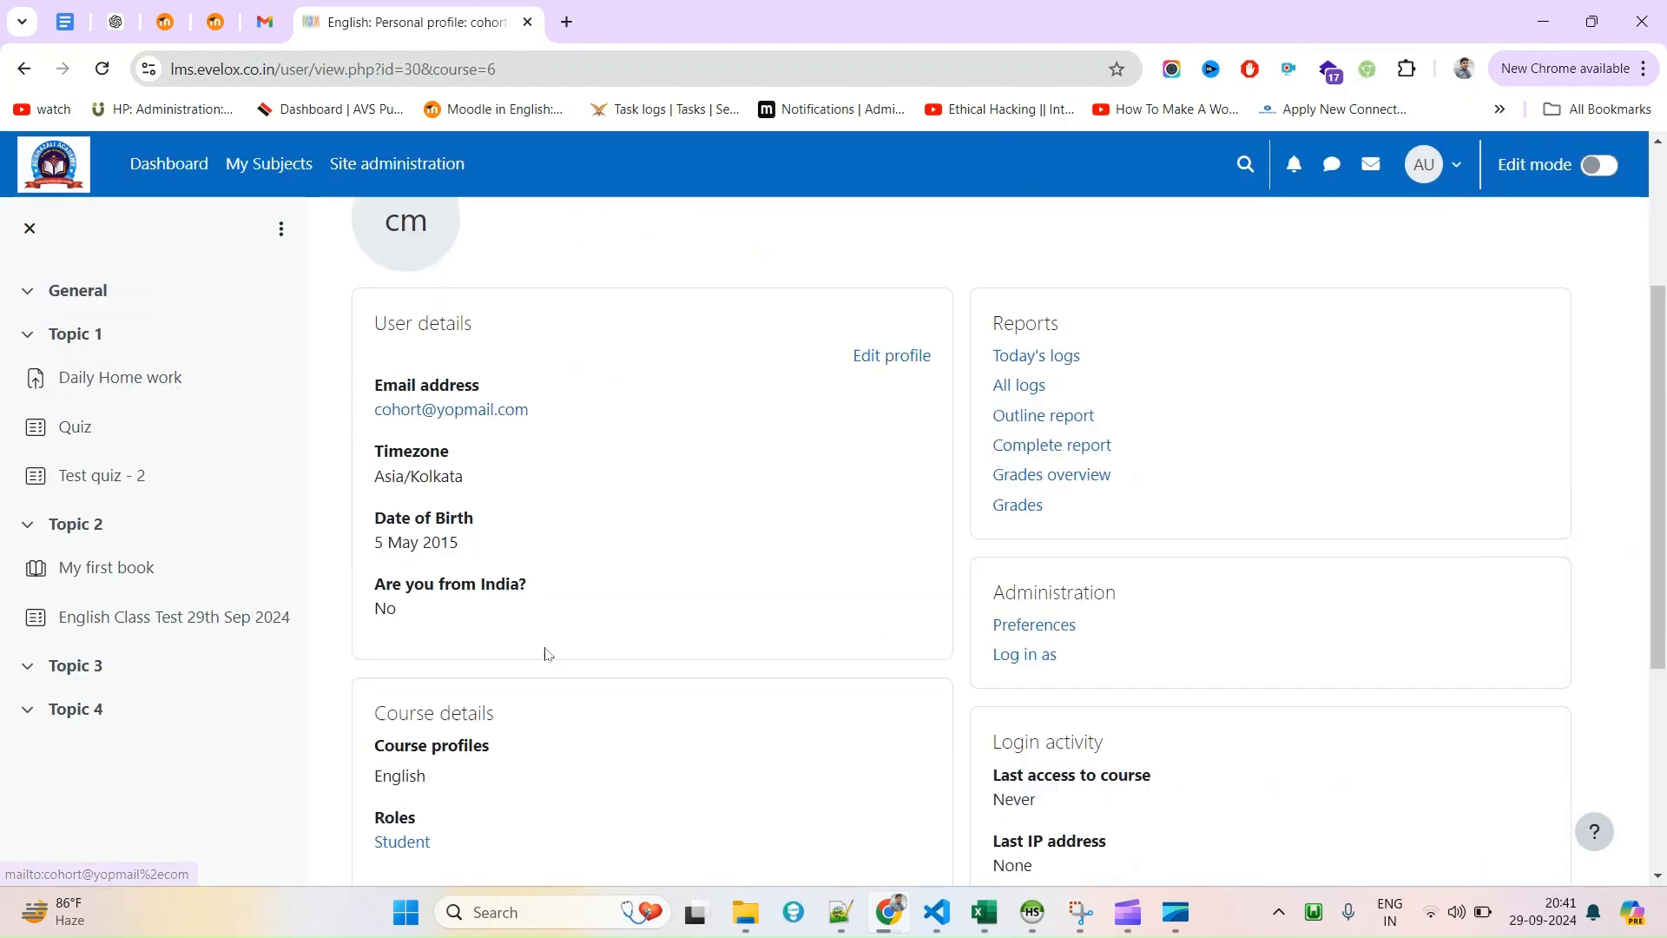
left_click(1038, 384)
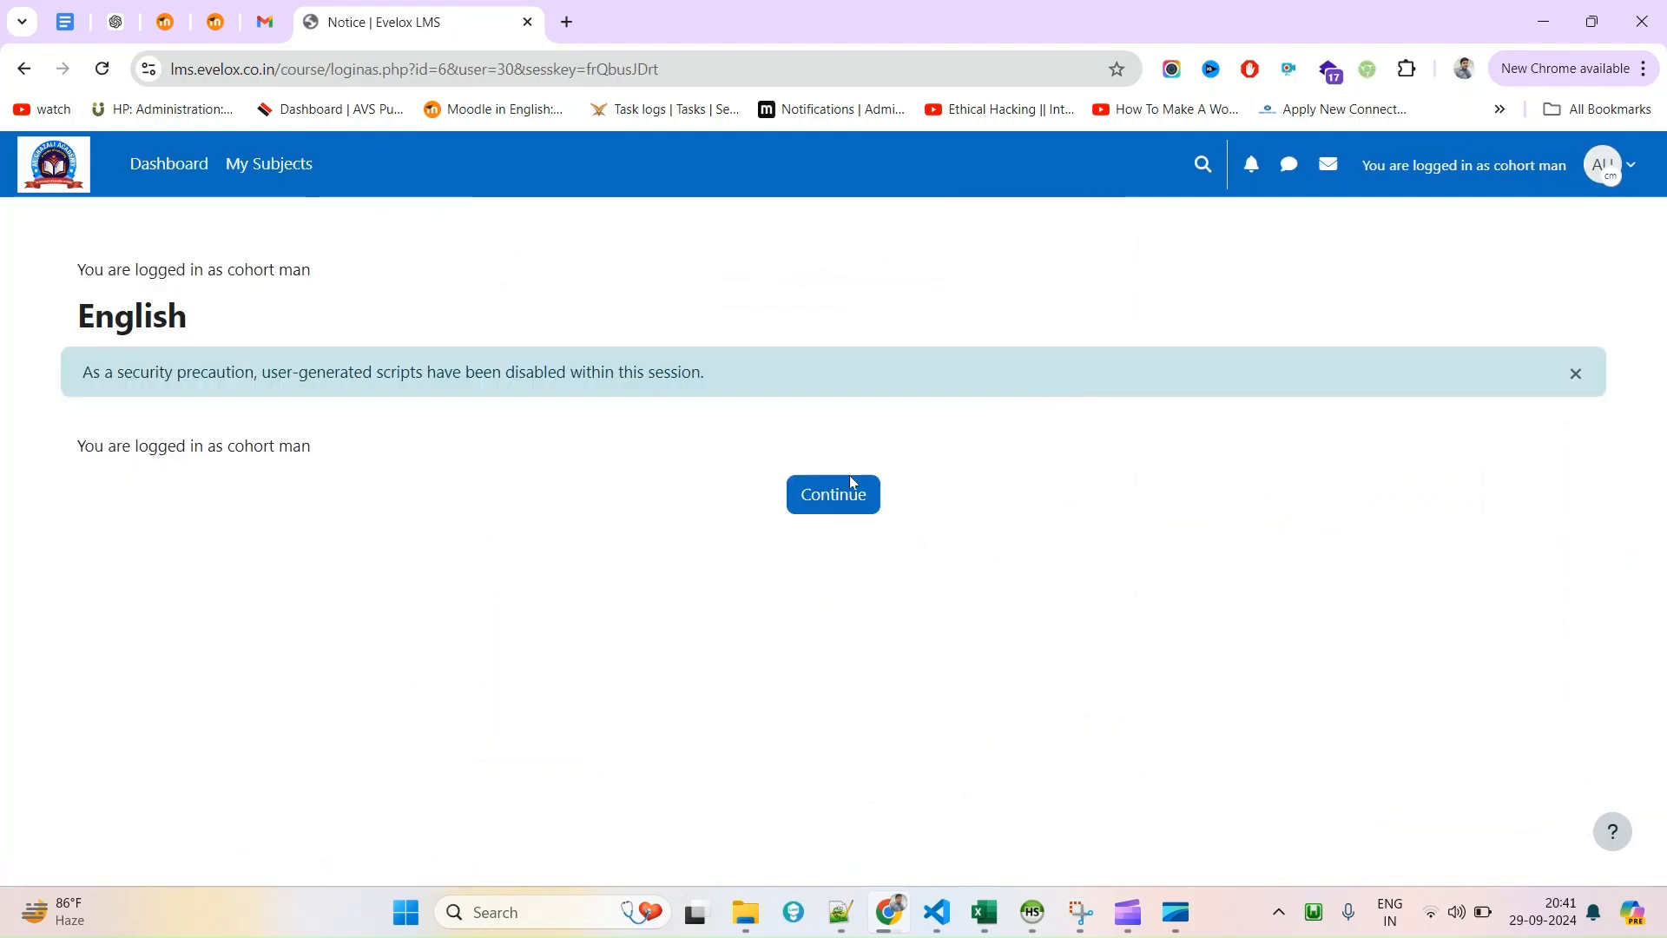
left_click(843, 495)
Open the quiz English Class Test 29th Sep 2024 in Topic 2 of the course.
scroll(559, 670, "down", 6)
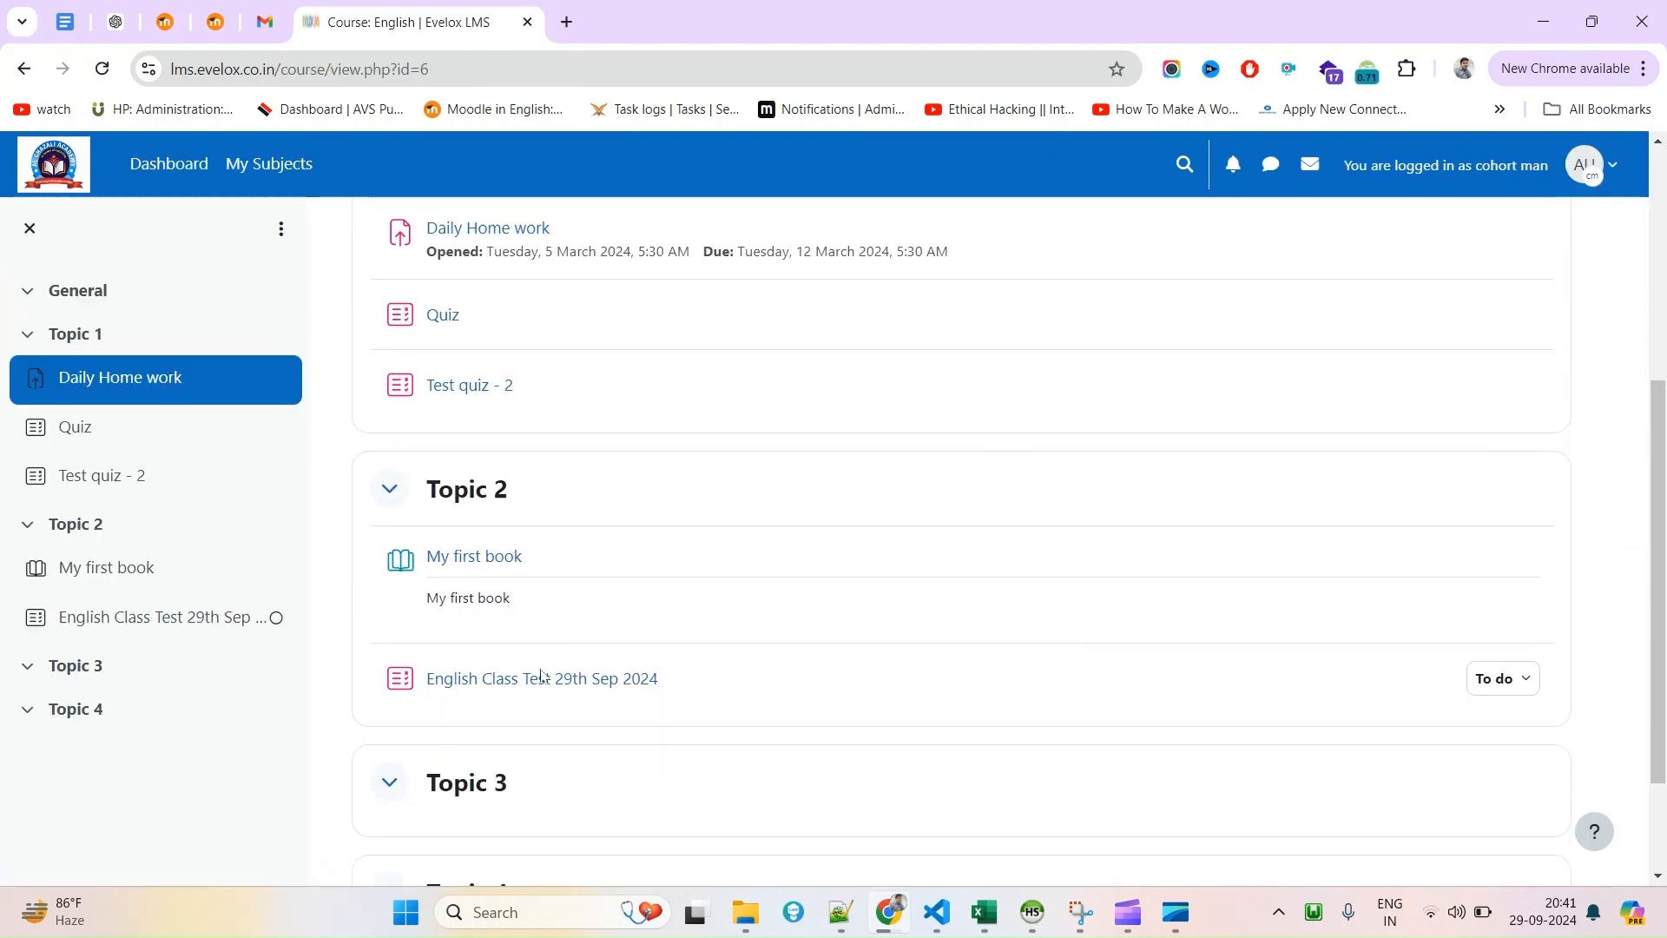
scroll(472, 729, "up", 3)
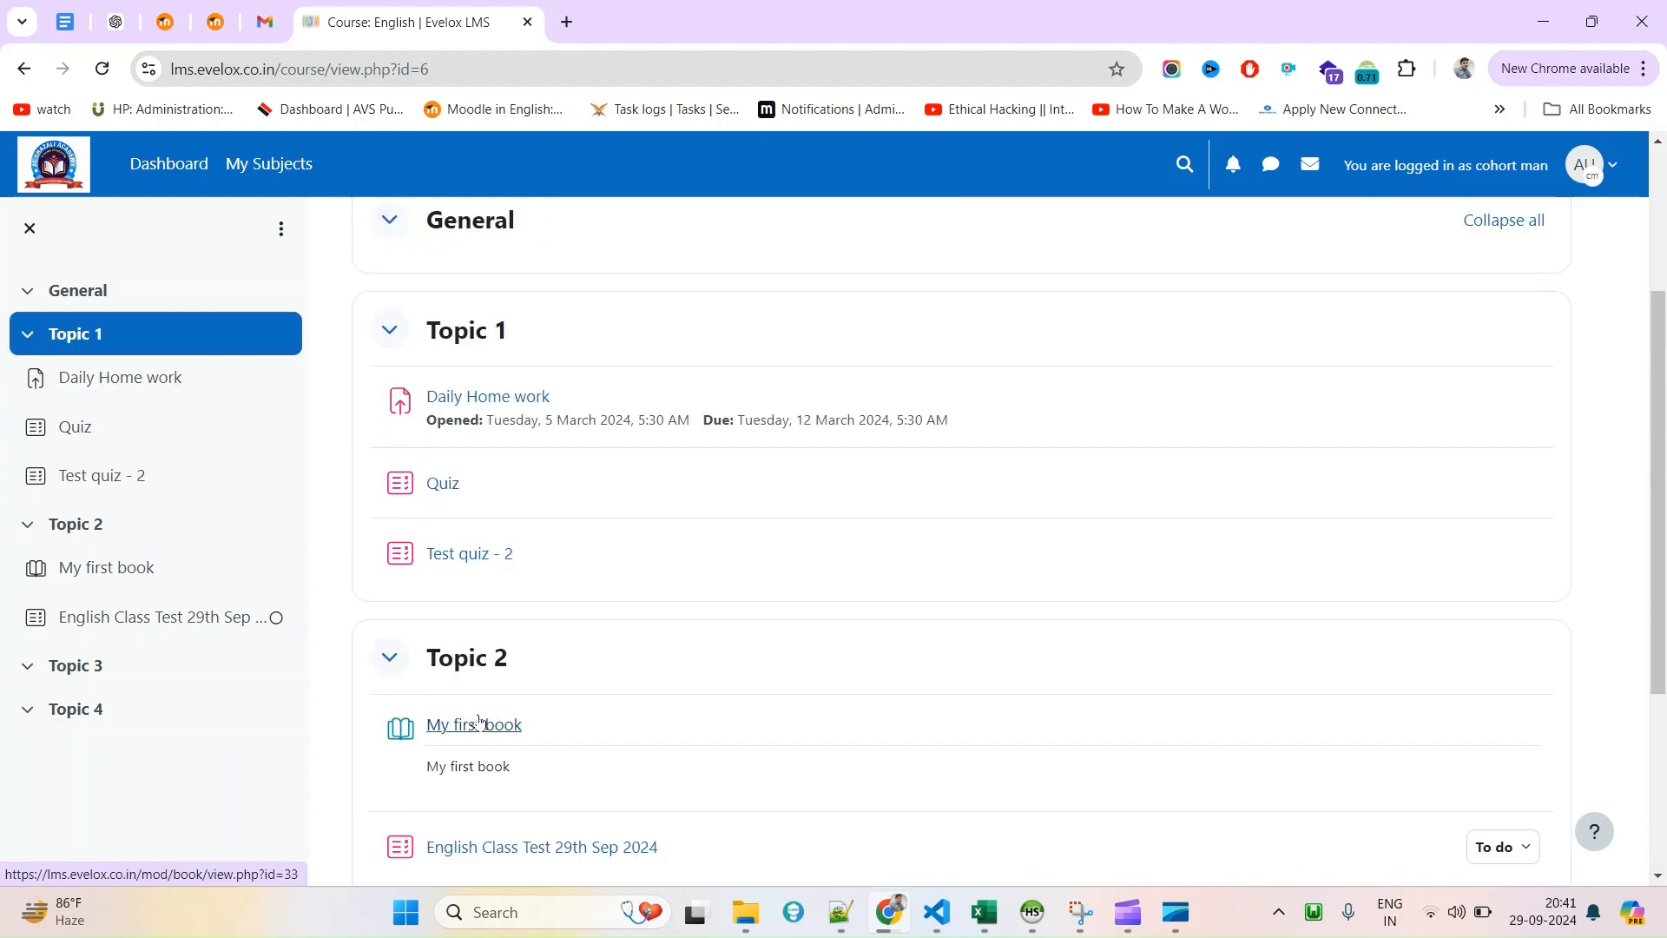
scroll(476, 715, "down", 2)
left_click(531, 632)
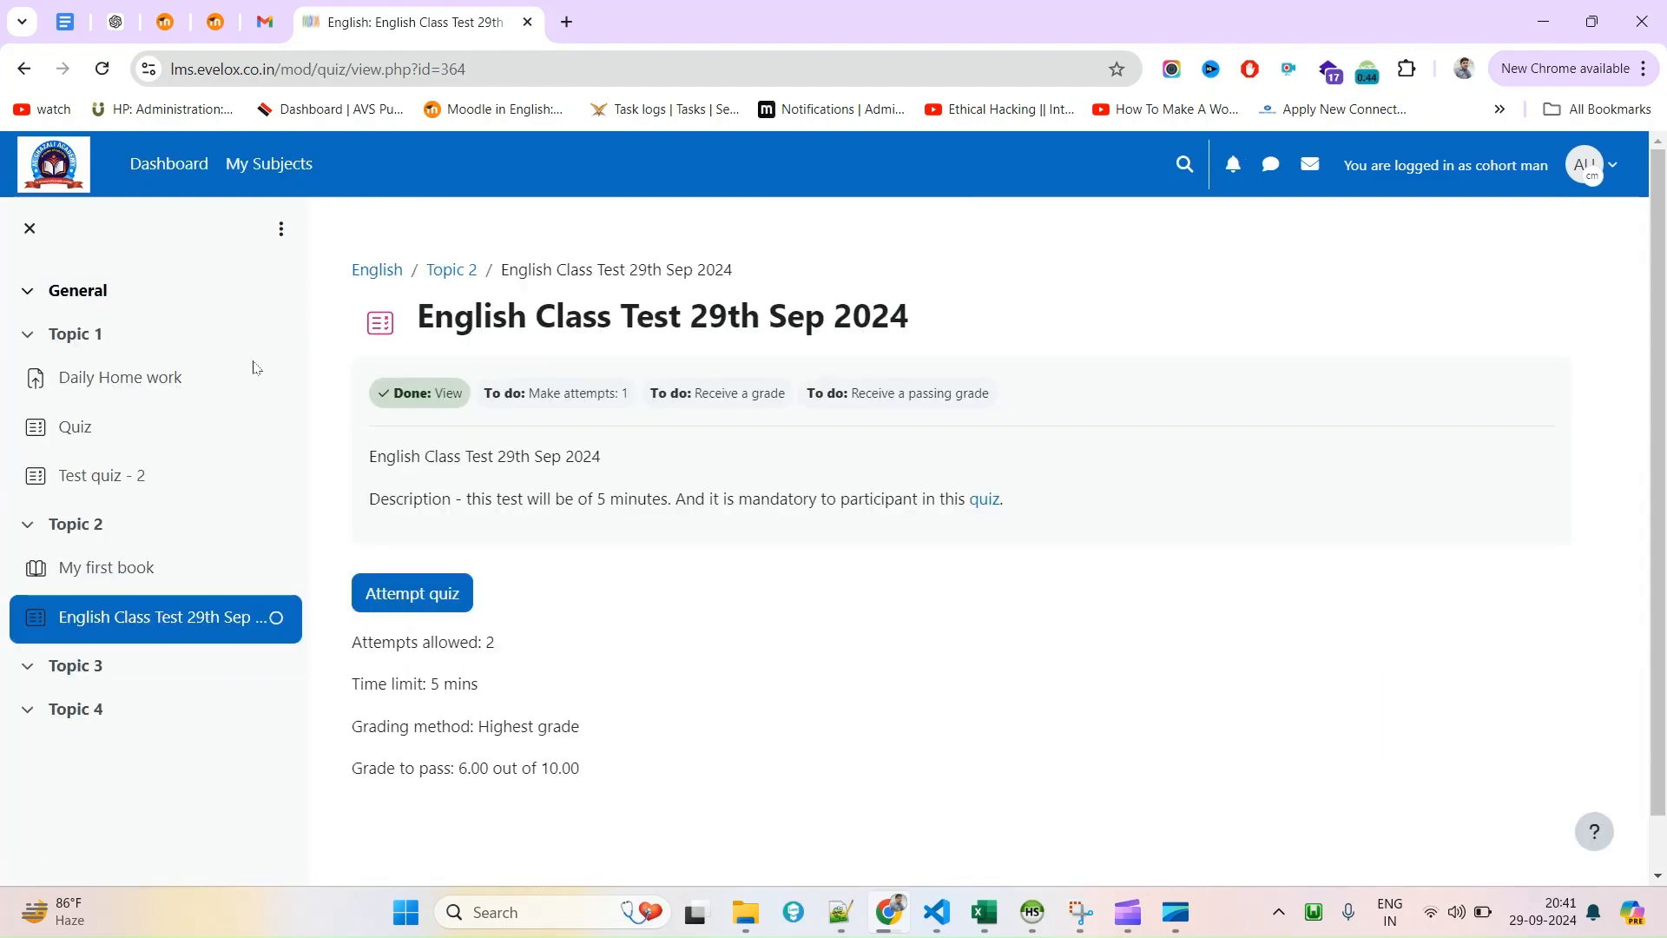
left_click(29, 228)
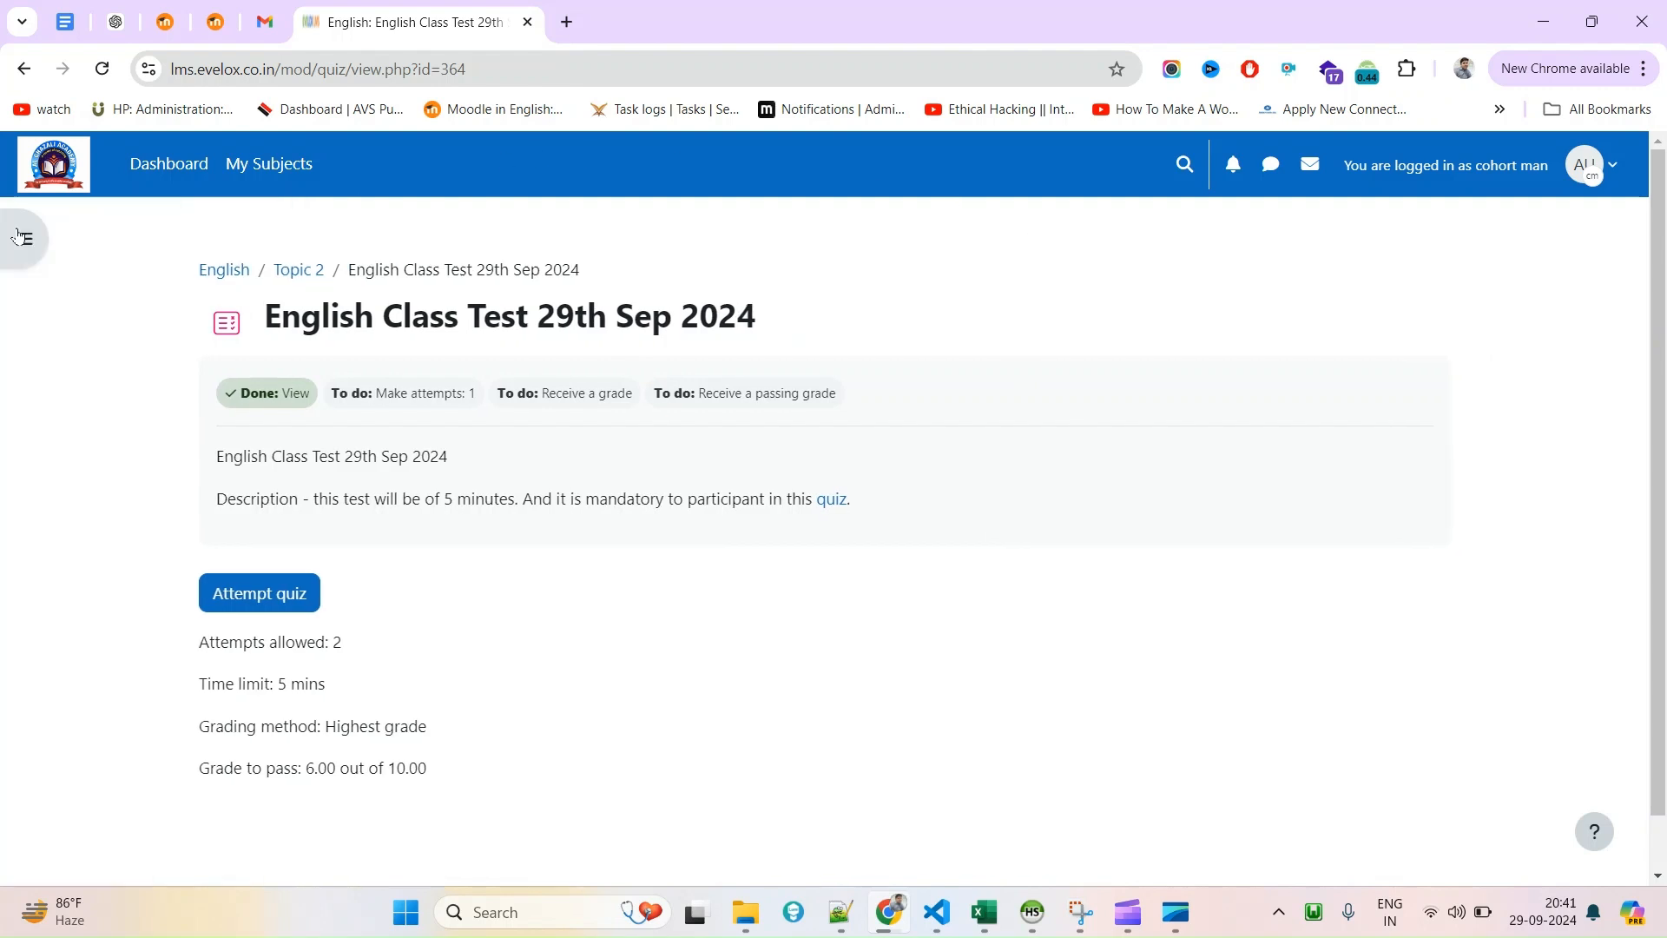
left_click(26, 238)
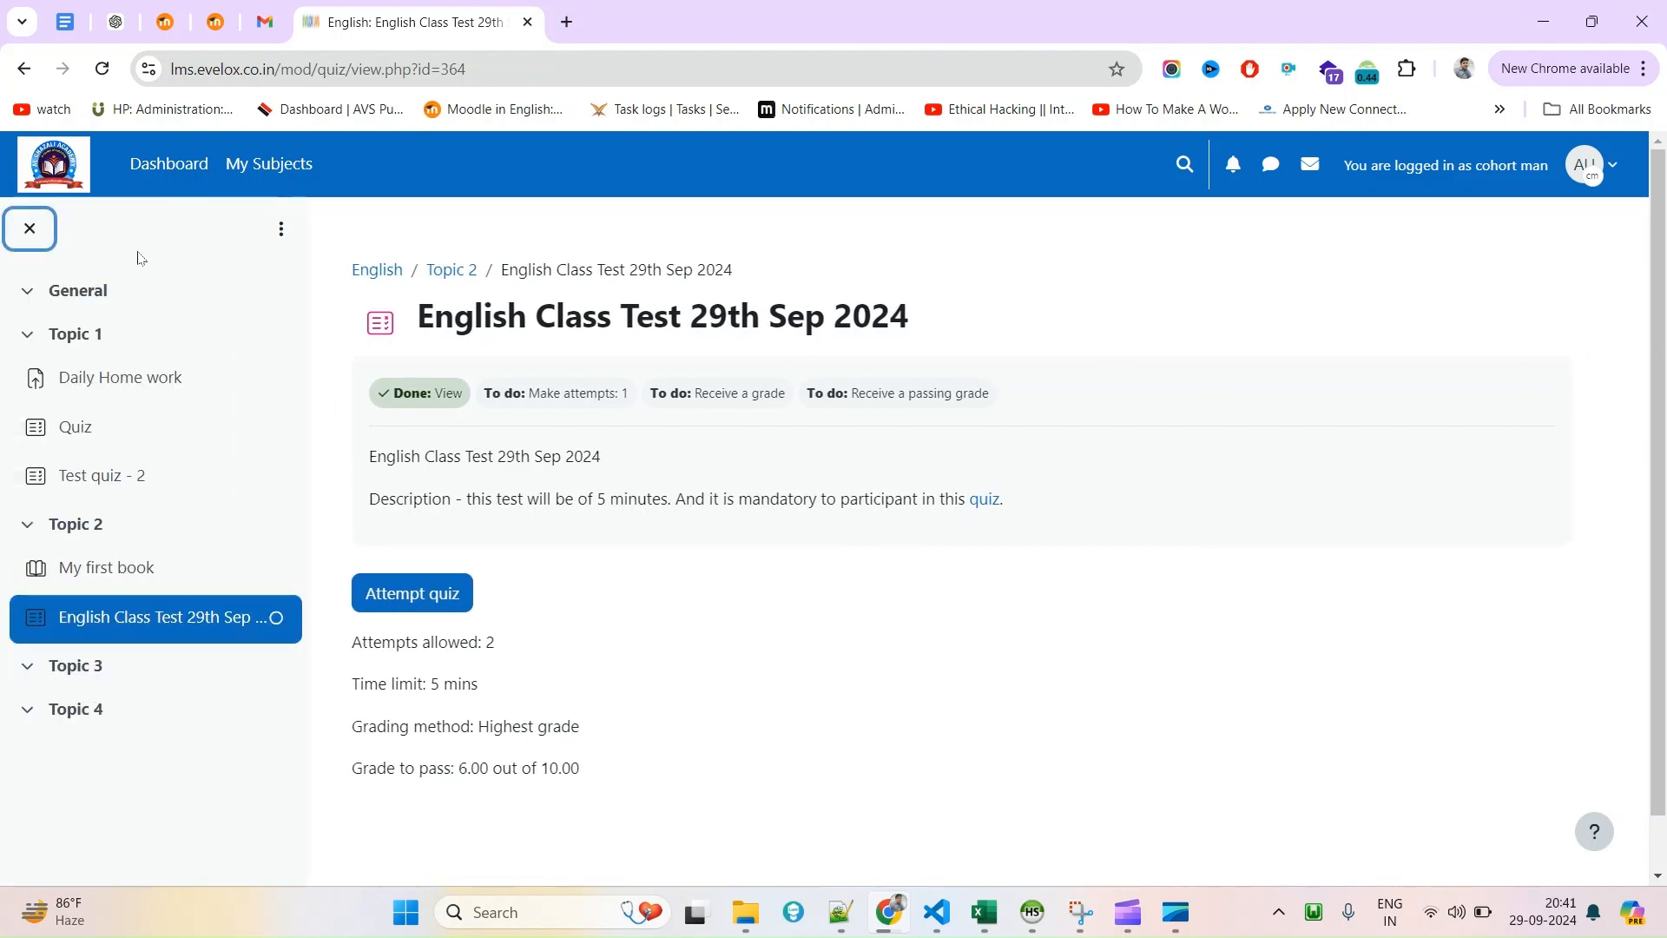
left_click(27, 243)
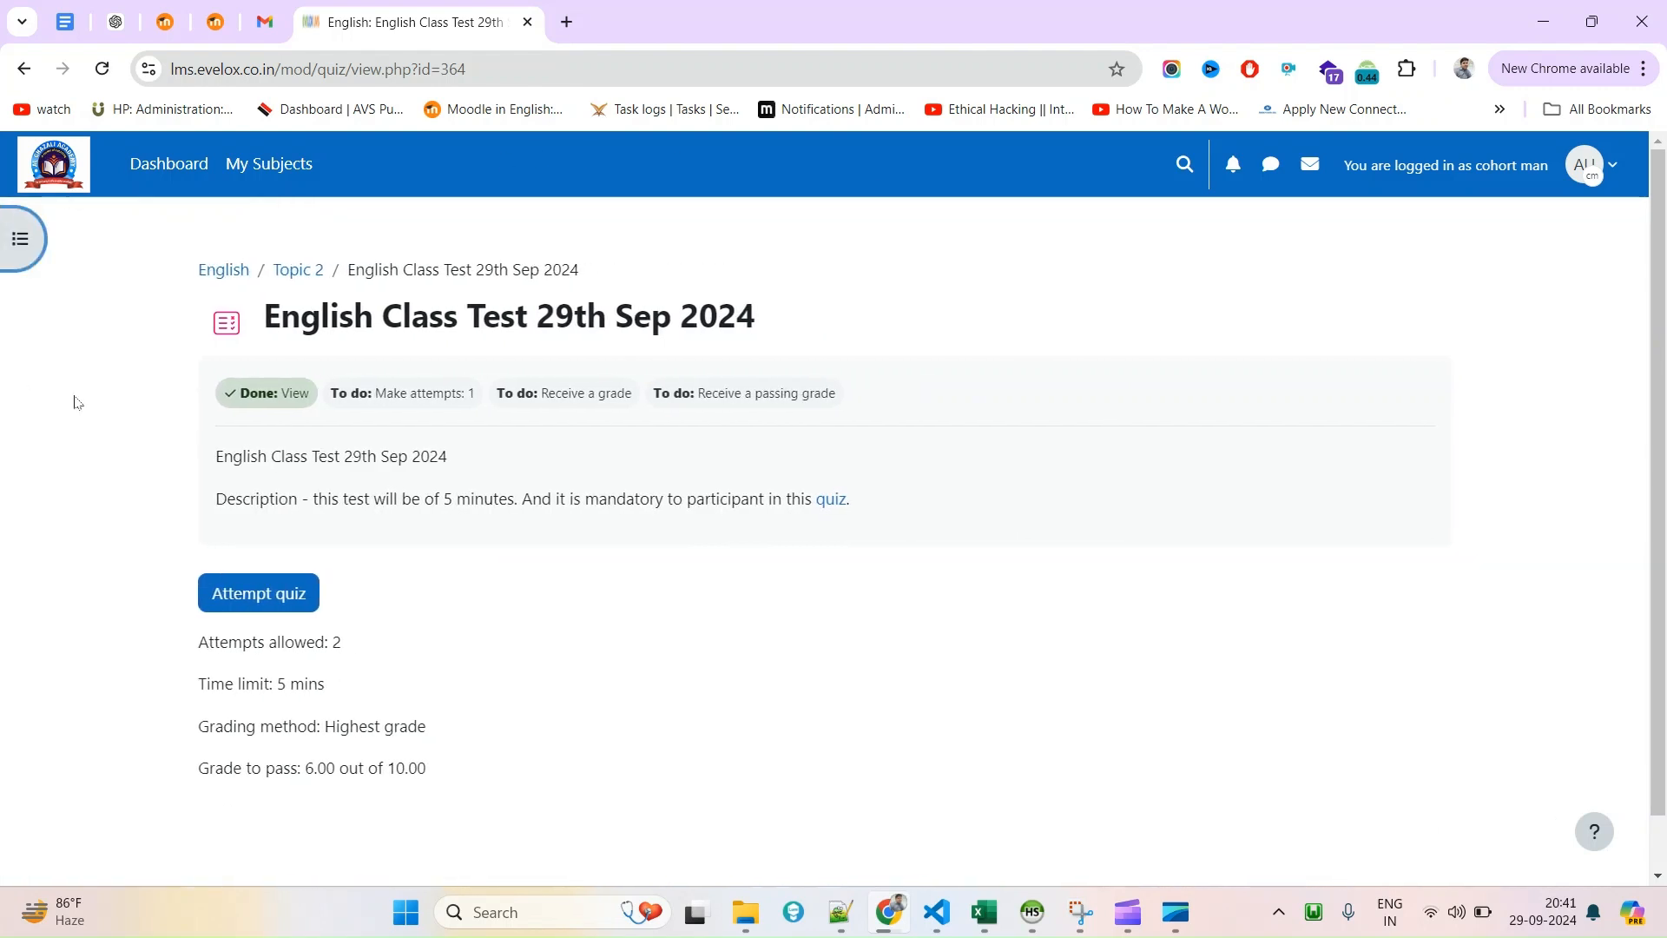
left_click(33, 250)
Check the quiz's completion requirements for viewing, making attempts, receiving a grade and receiving a passing grade.
triple_click(439, 392)
left_click_drag(530, 395, 577, 396)
left_click_drag(695, 395, 786, 396)
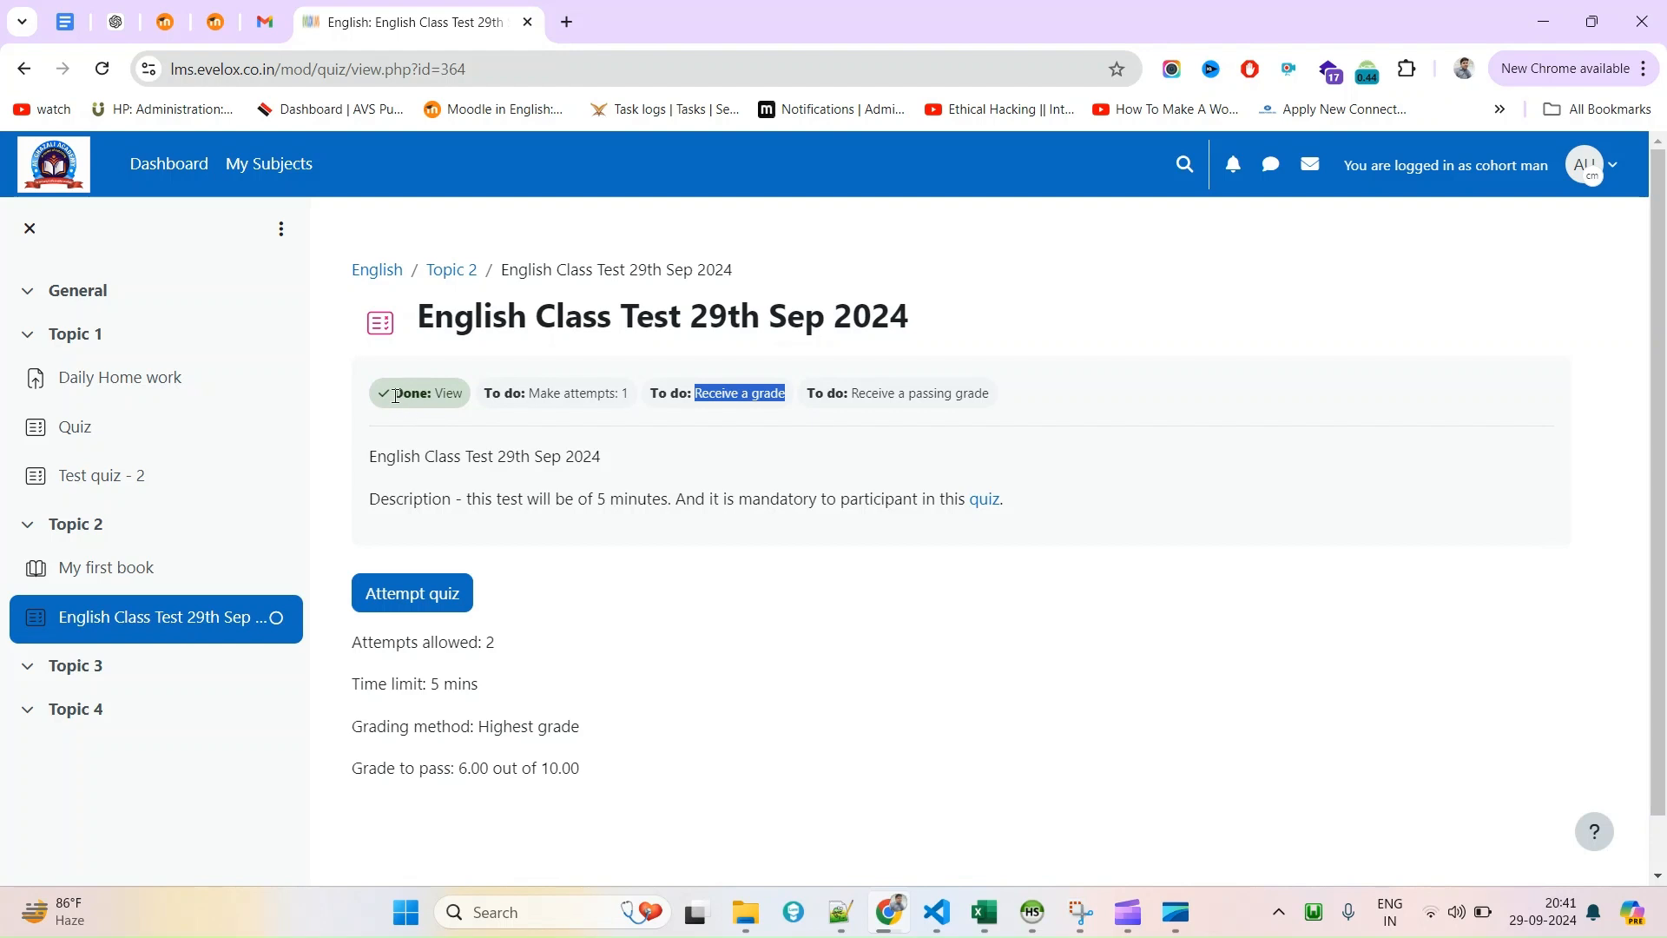
left_click(880, 410)
left_click_drag(1037, 402, 835, 401)
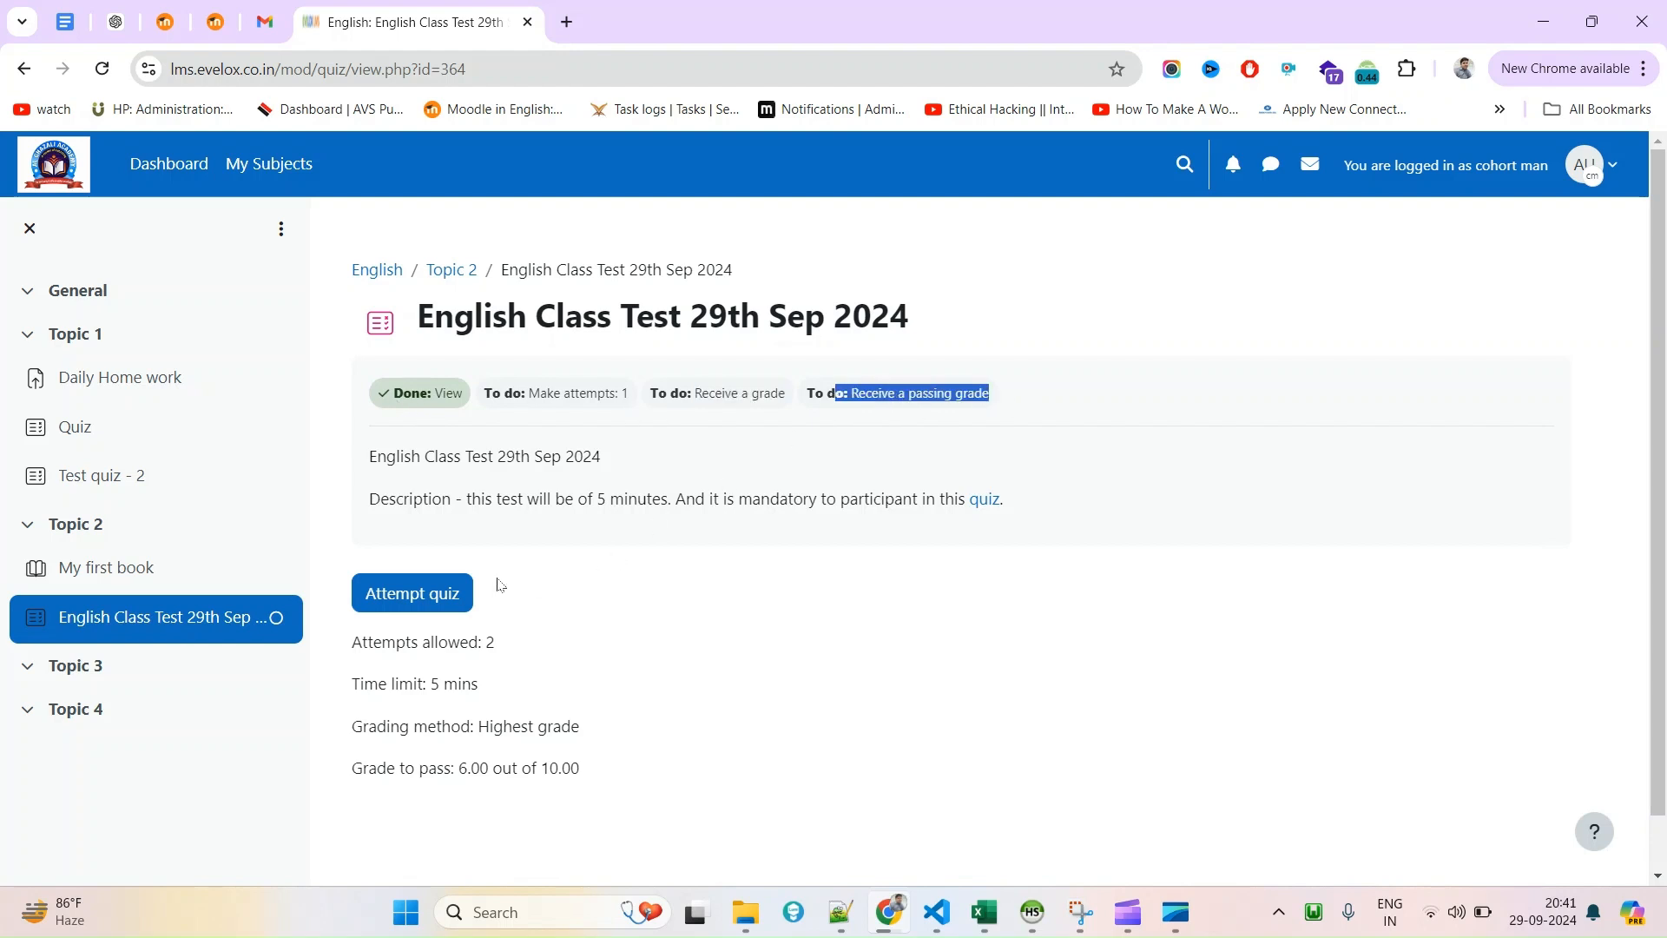
Check the time limit for the quiz and start the attempt.
left_click(427, 590)
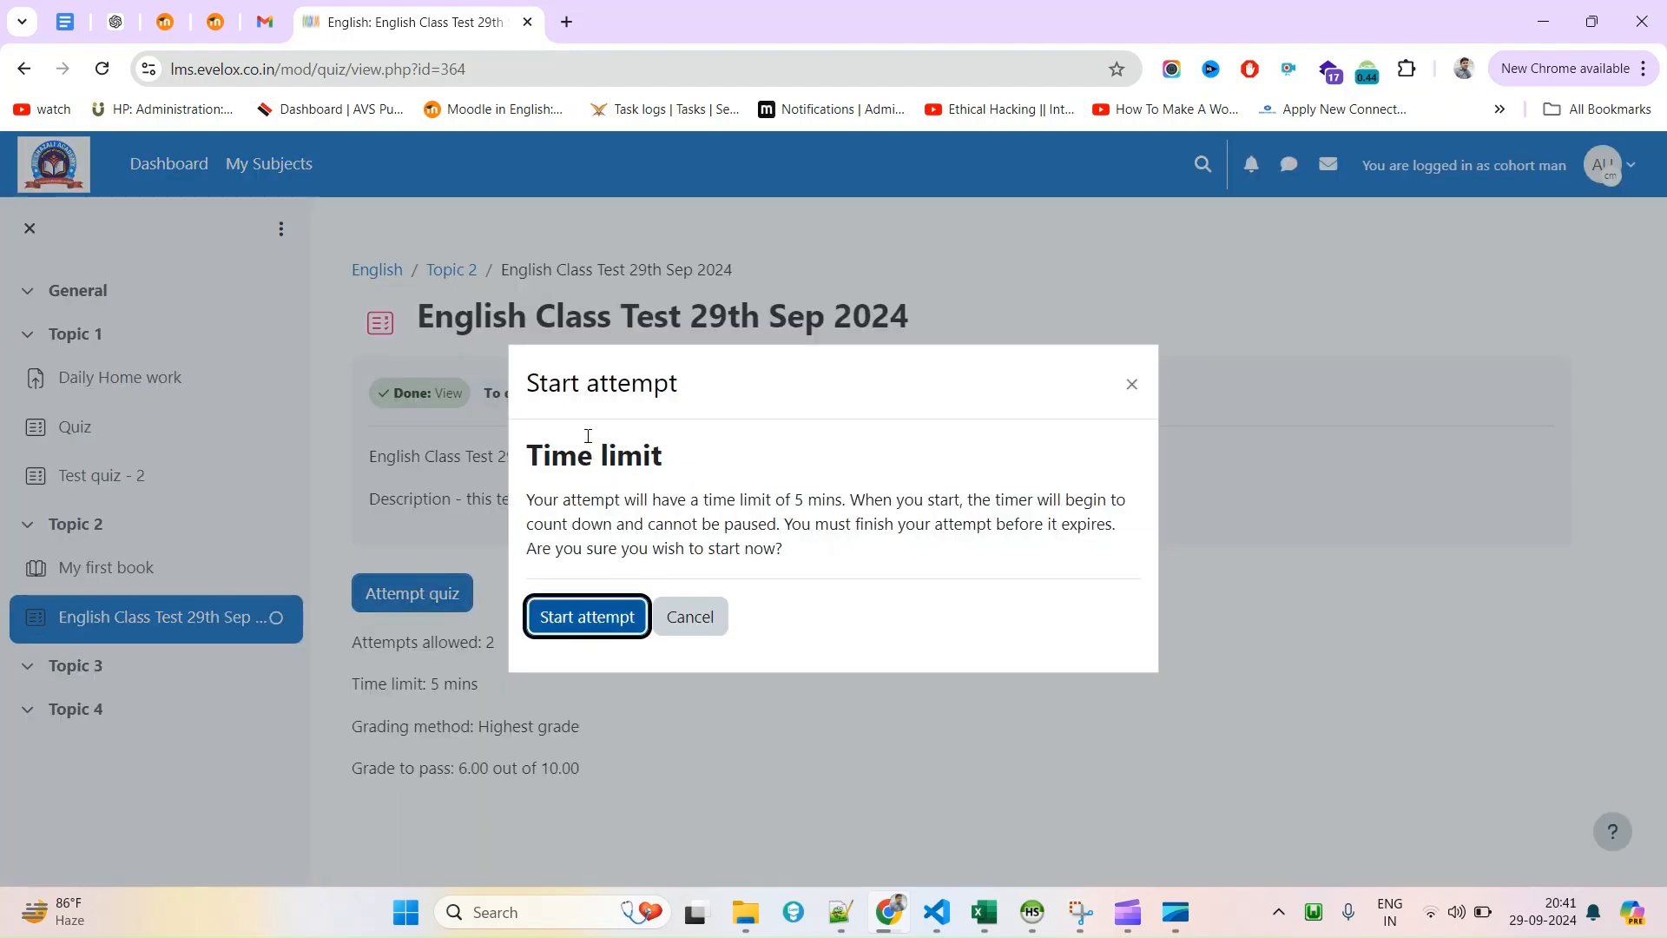
left_click_drag(794, 501, 835, 501)
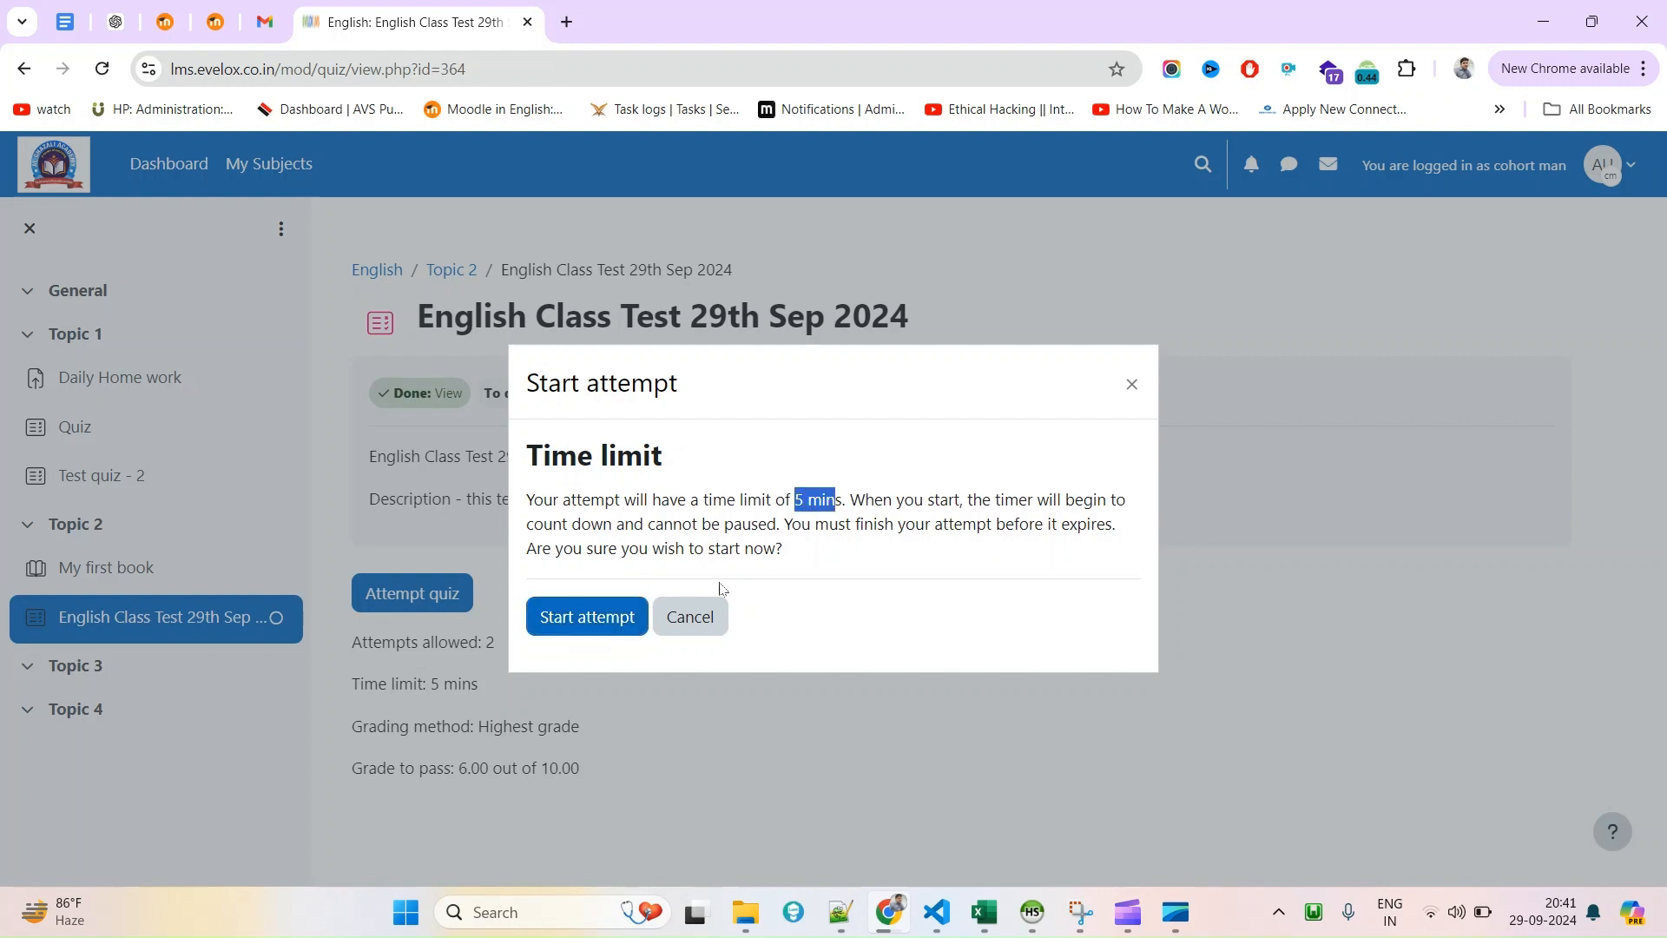
left_click(599, 616)
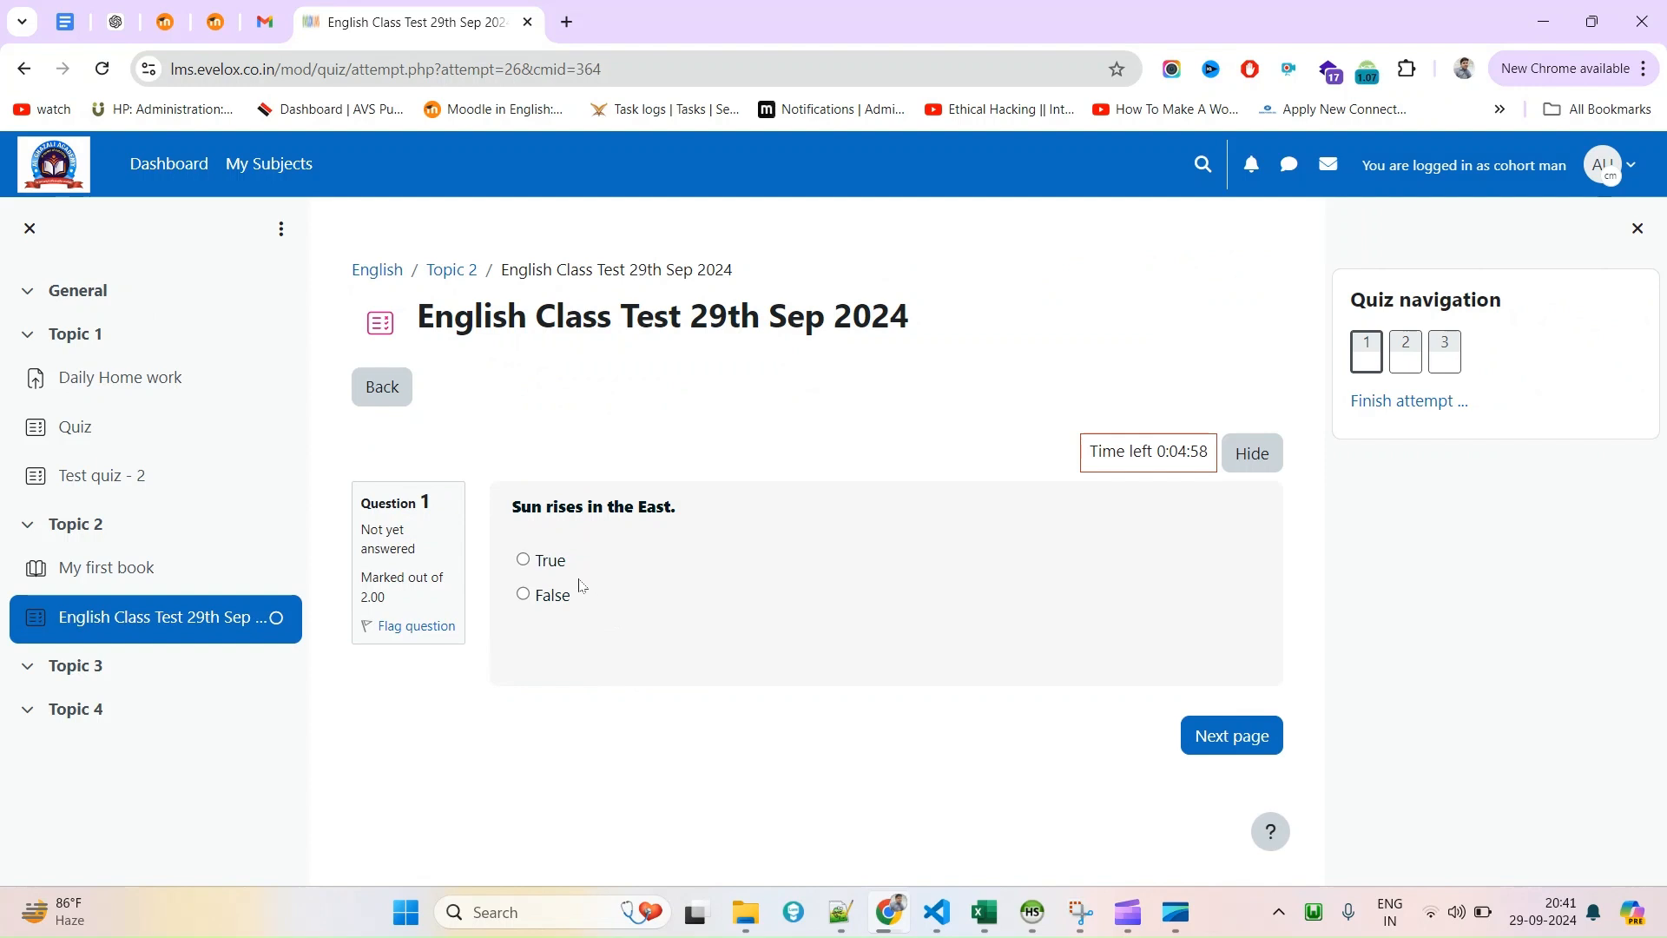
Answer True to the sunrise question and N Modi to the PM of India question, continuing to the essay question.
left_click(551, 561)
left_click(1239, 737)
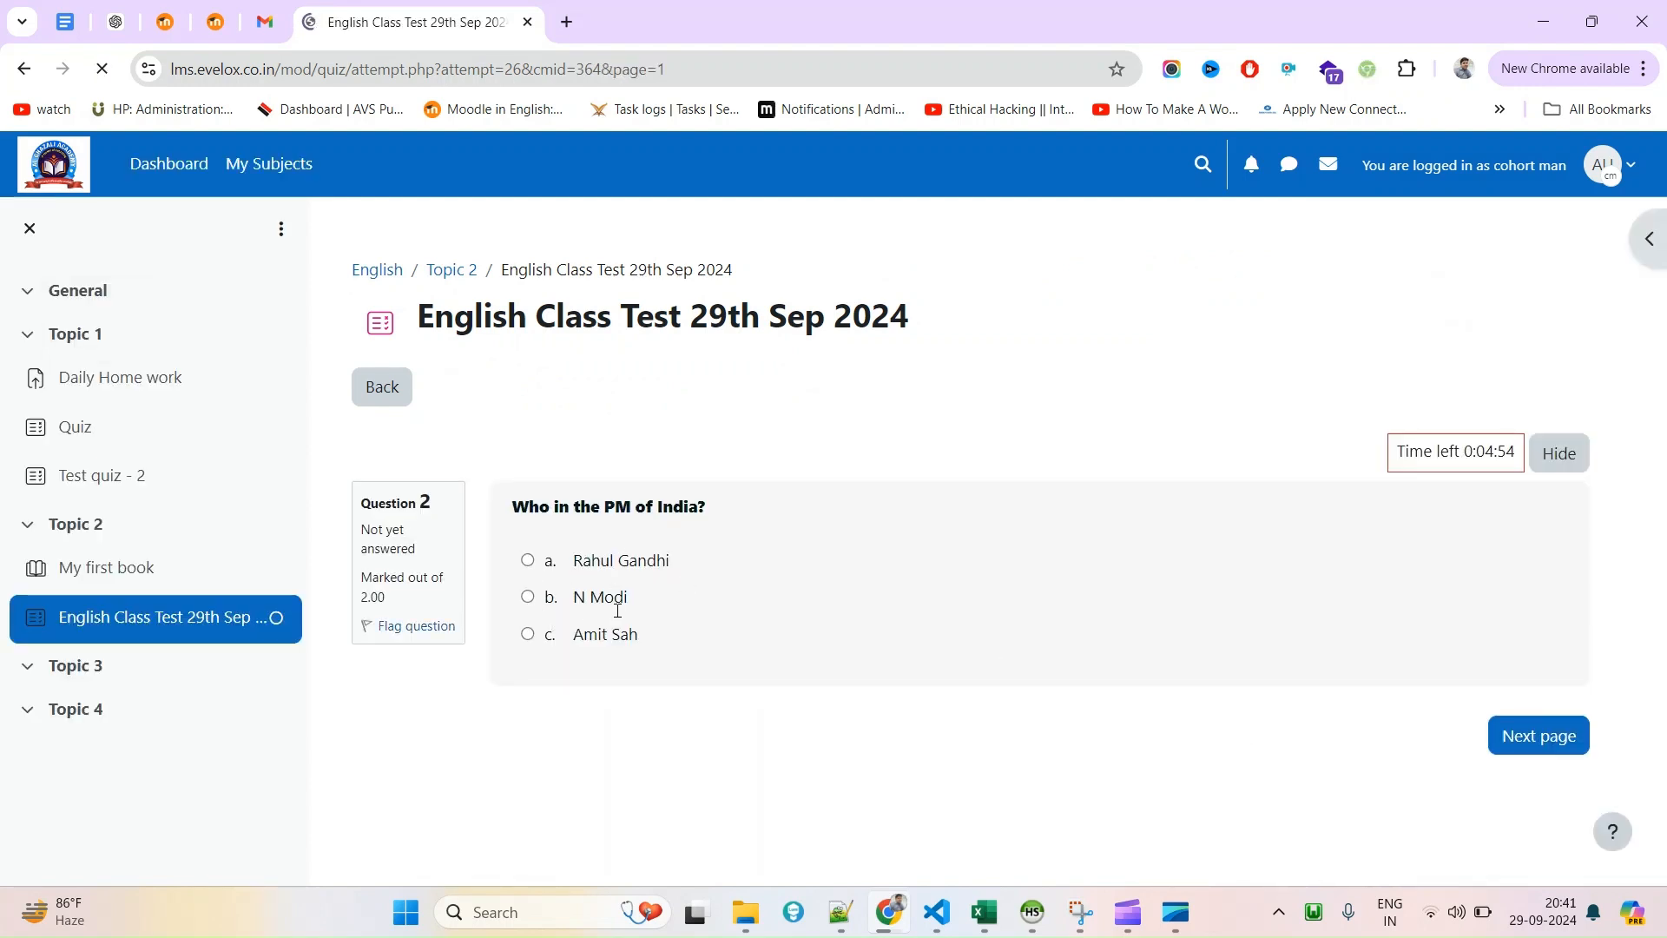
left_click(591, 595)
left_click(1560, 767)
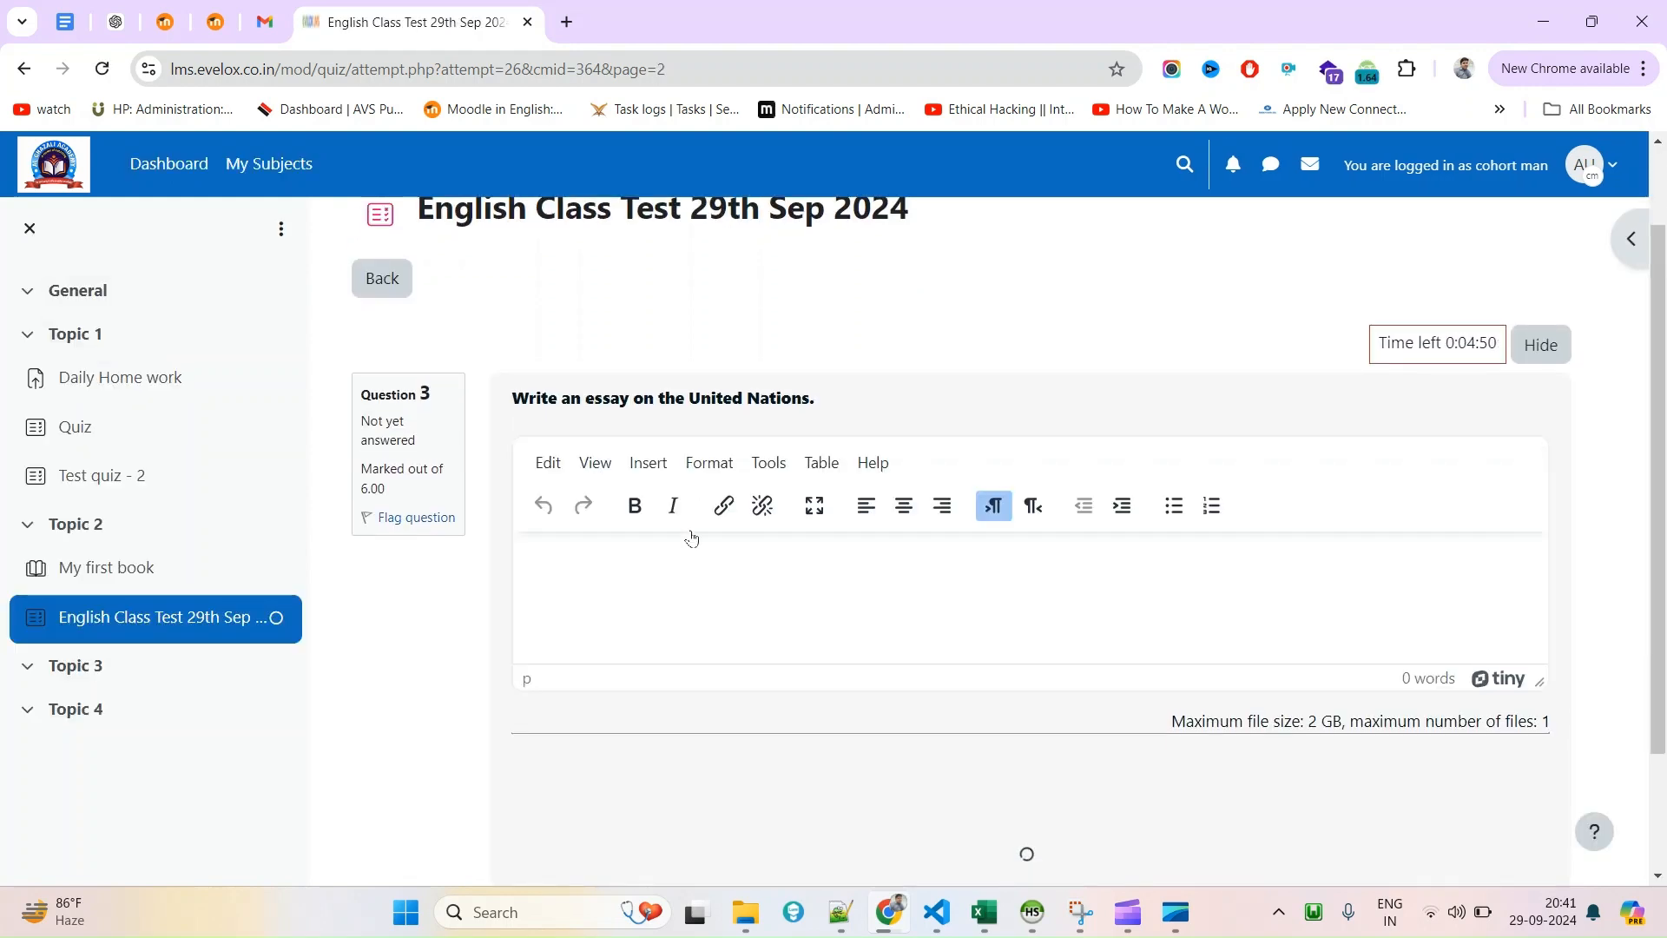
Fill the essay answer with six pasted copies of the question text "Write an essay on the United Nations.".
scroll(717, 607, "down", 3)
left_click(733, 409)
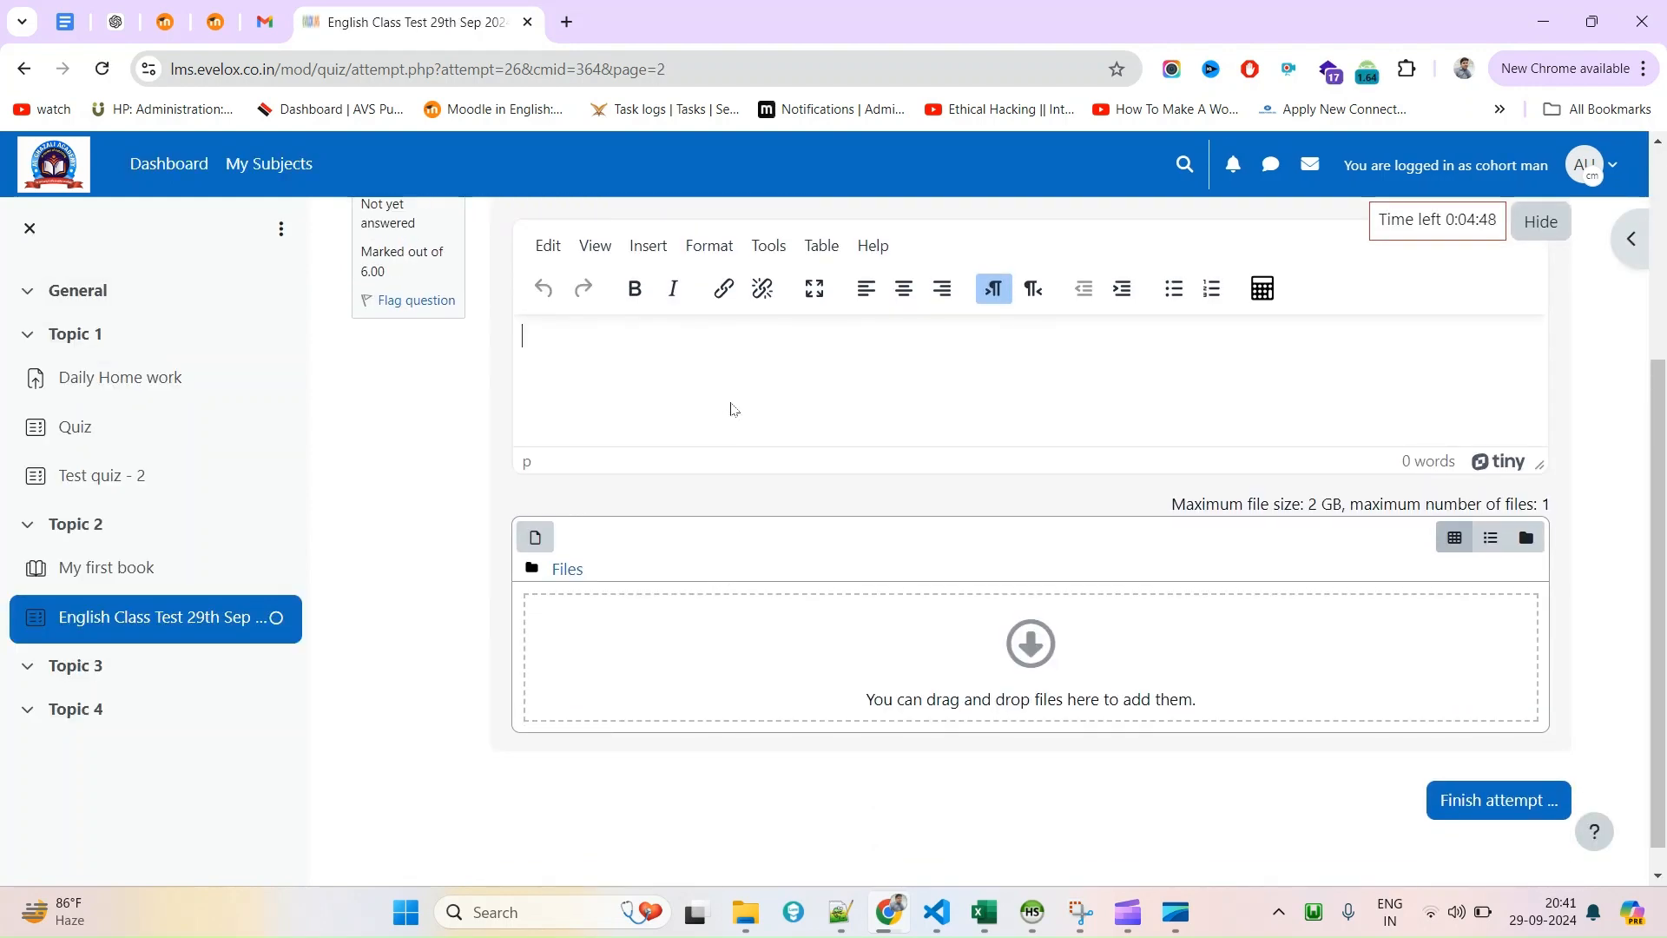
scroll(735, 441, "up", 2)
scroll(734, 492, "up", 1)
triple_click(716, 398)
key("ctrl+c")
left_click(677, 564)
key("ctrl+v")
key("ctrl+v")
key("ctrl+v")
key("ctrl+v")
key("ctrl+v")
key("ctrl+v")
scroll(955, 608, "down", 3)
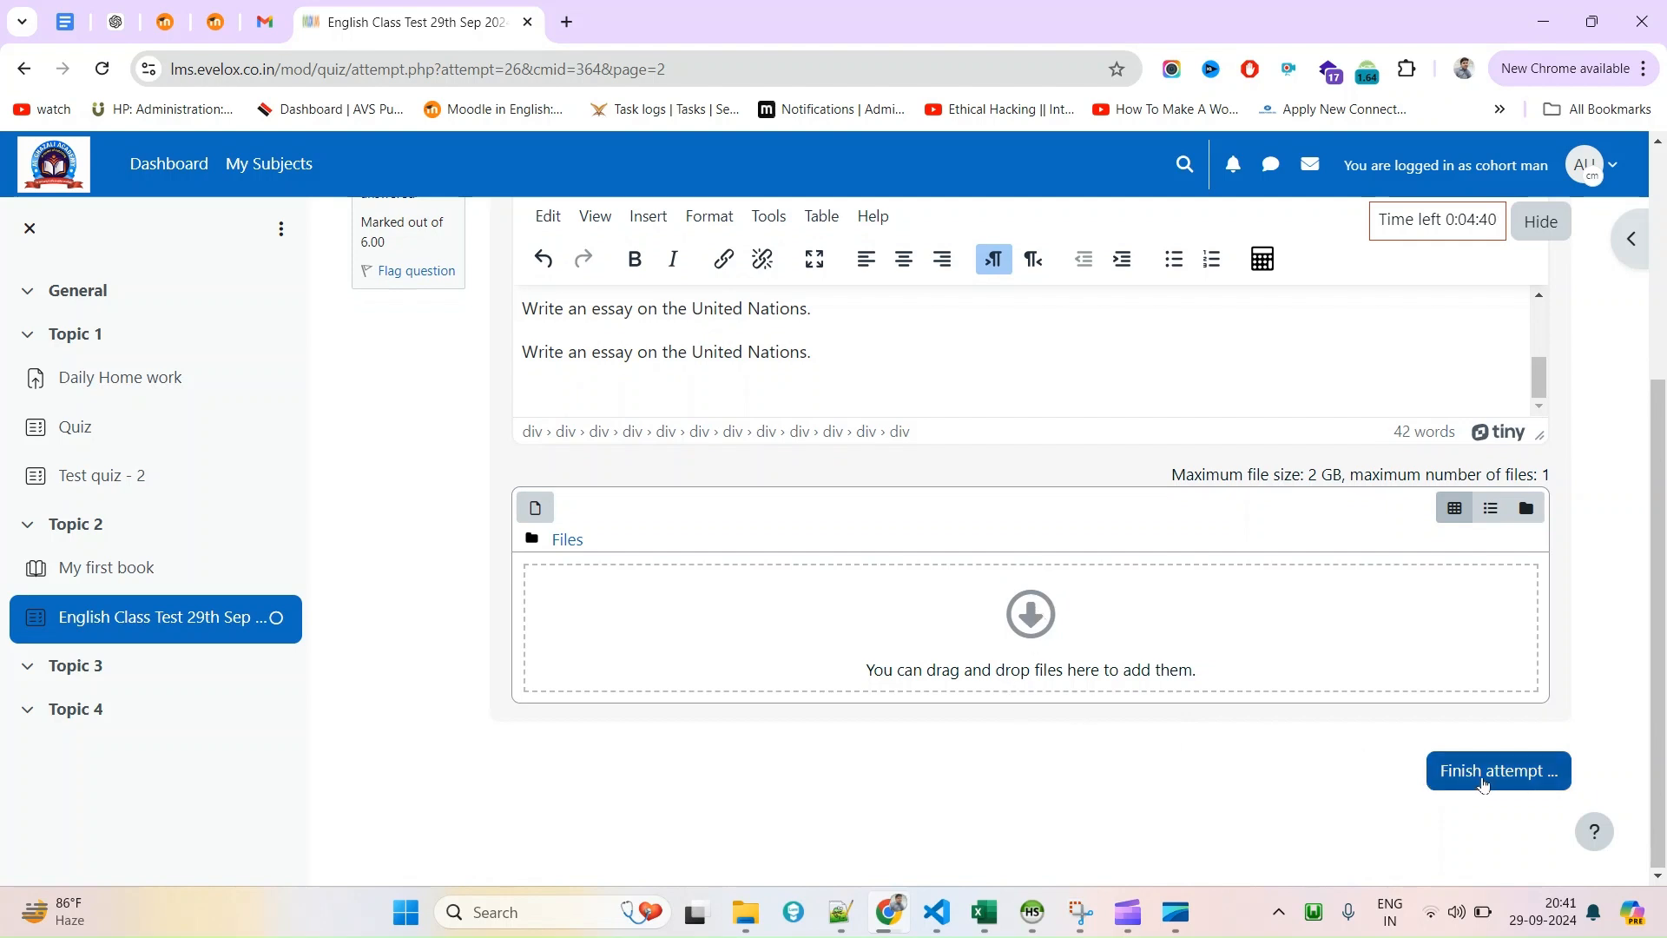
Finish the attempt and submit all answers, confirming the submission.
left_click(1485, 783)
scroll(1389, 764, "down", 3)
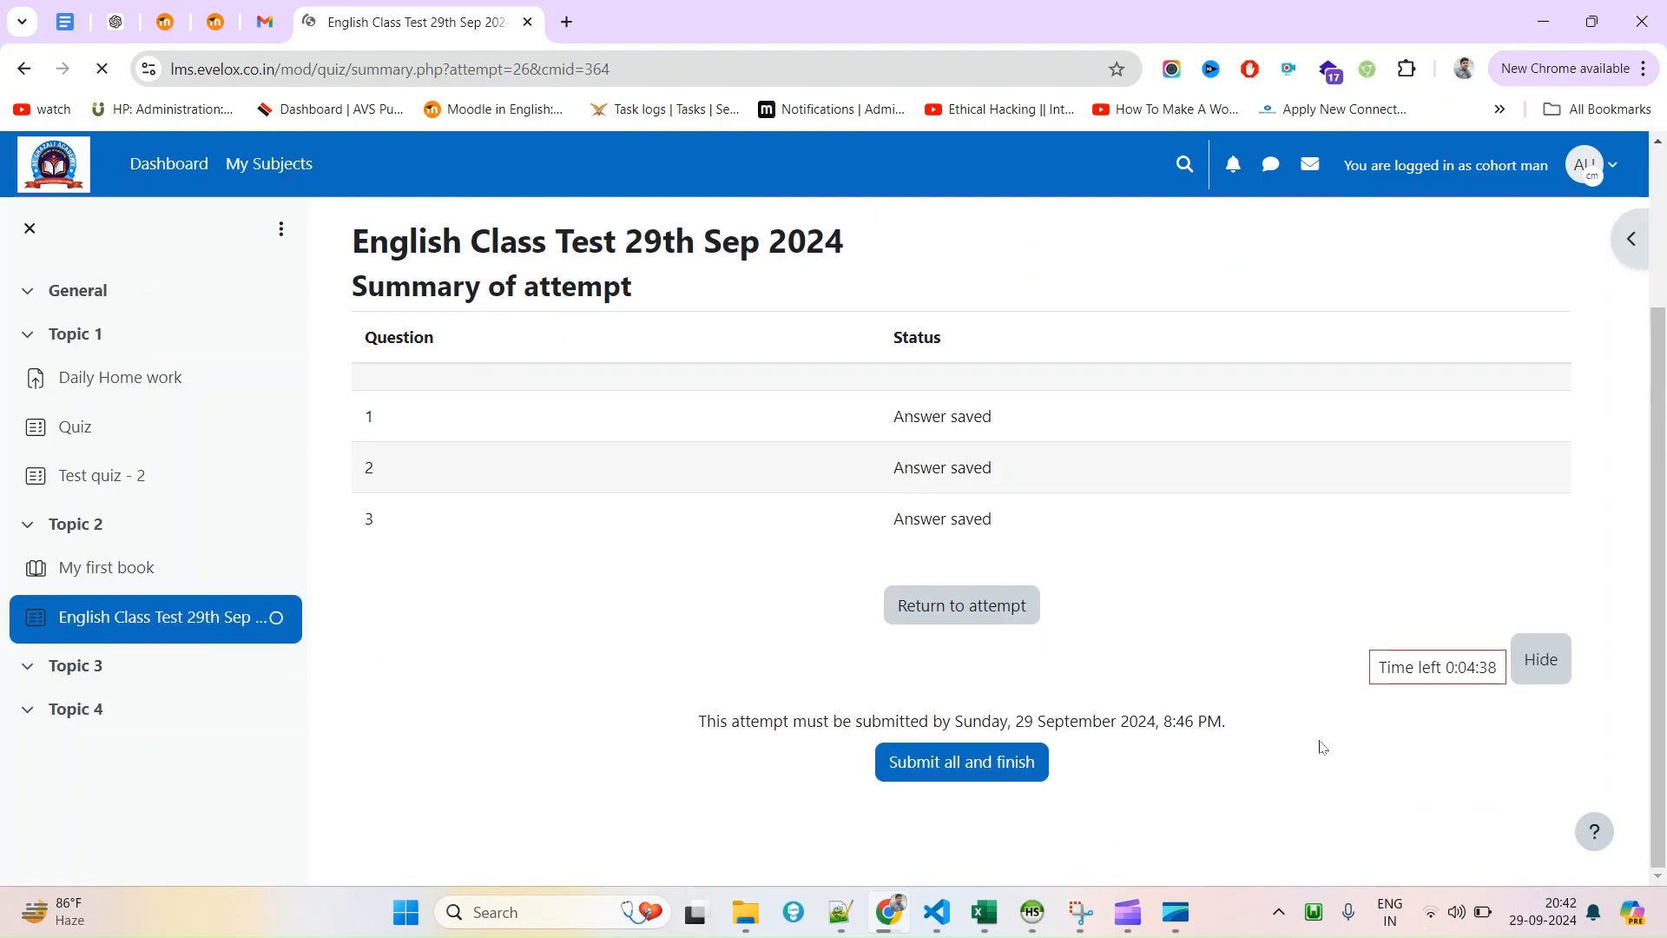
left_click(981, 769)
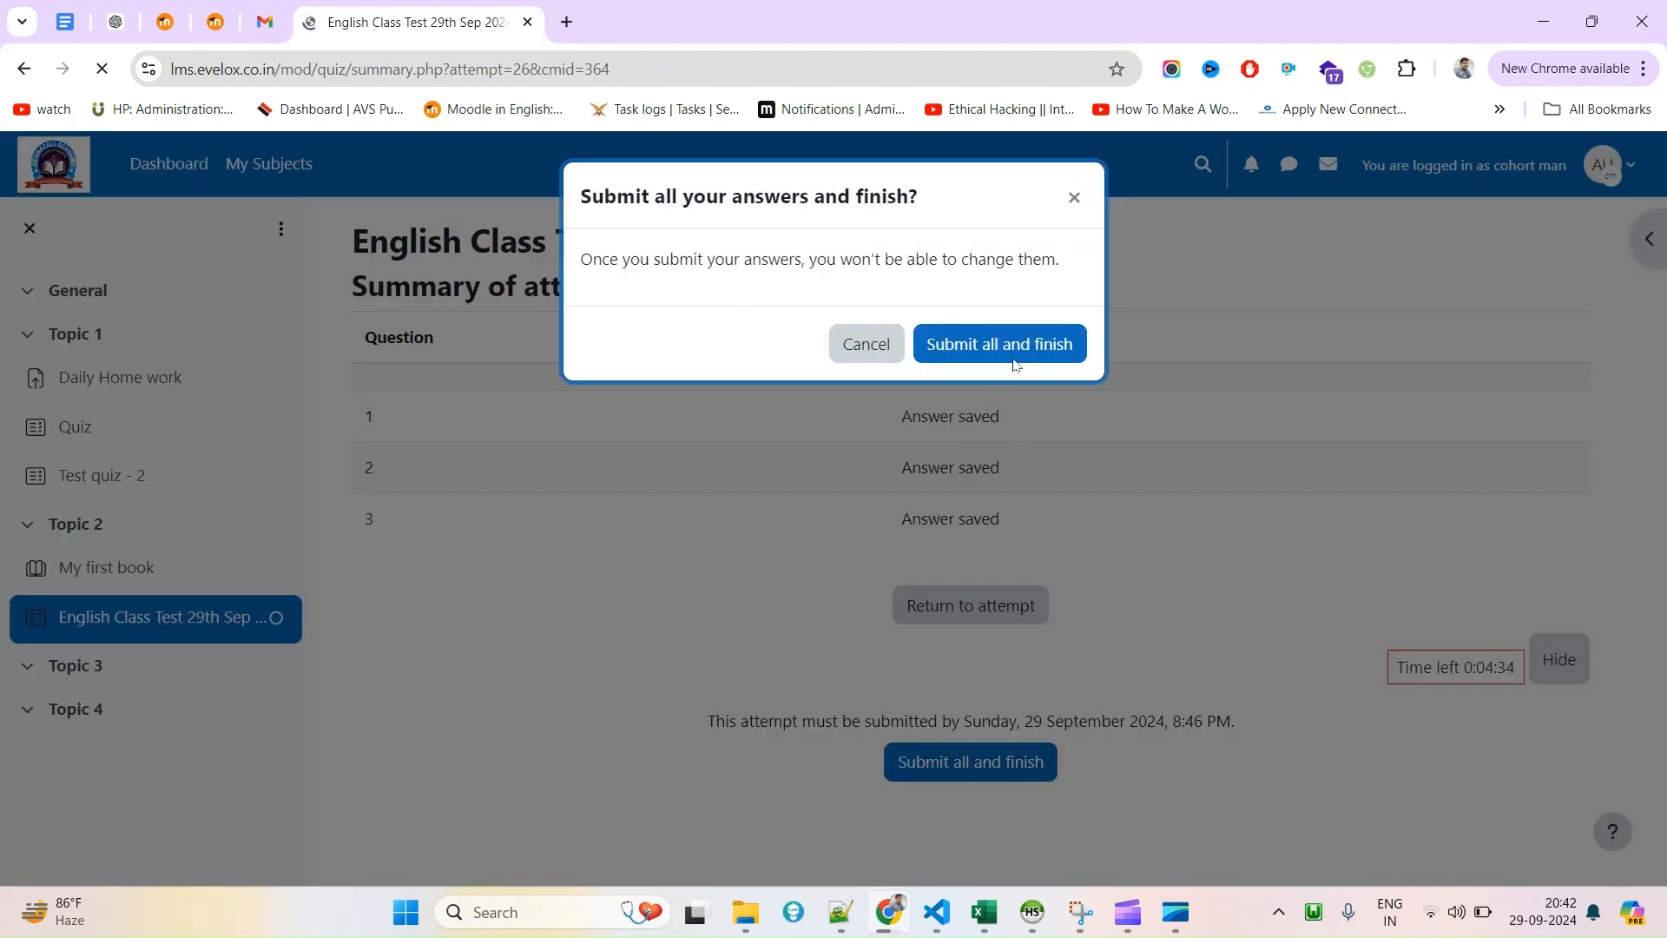
left_click(1010, 356)
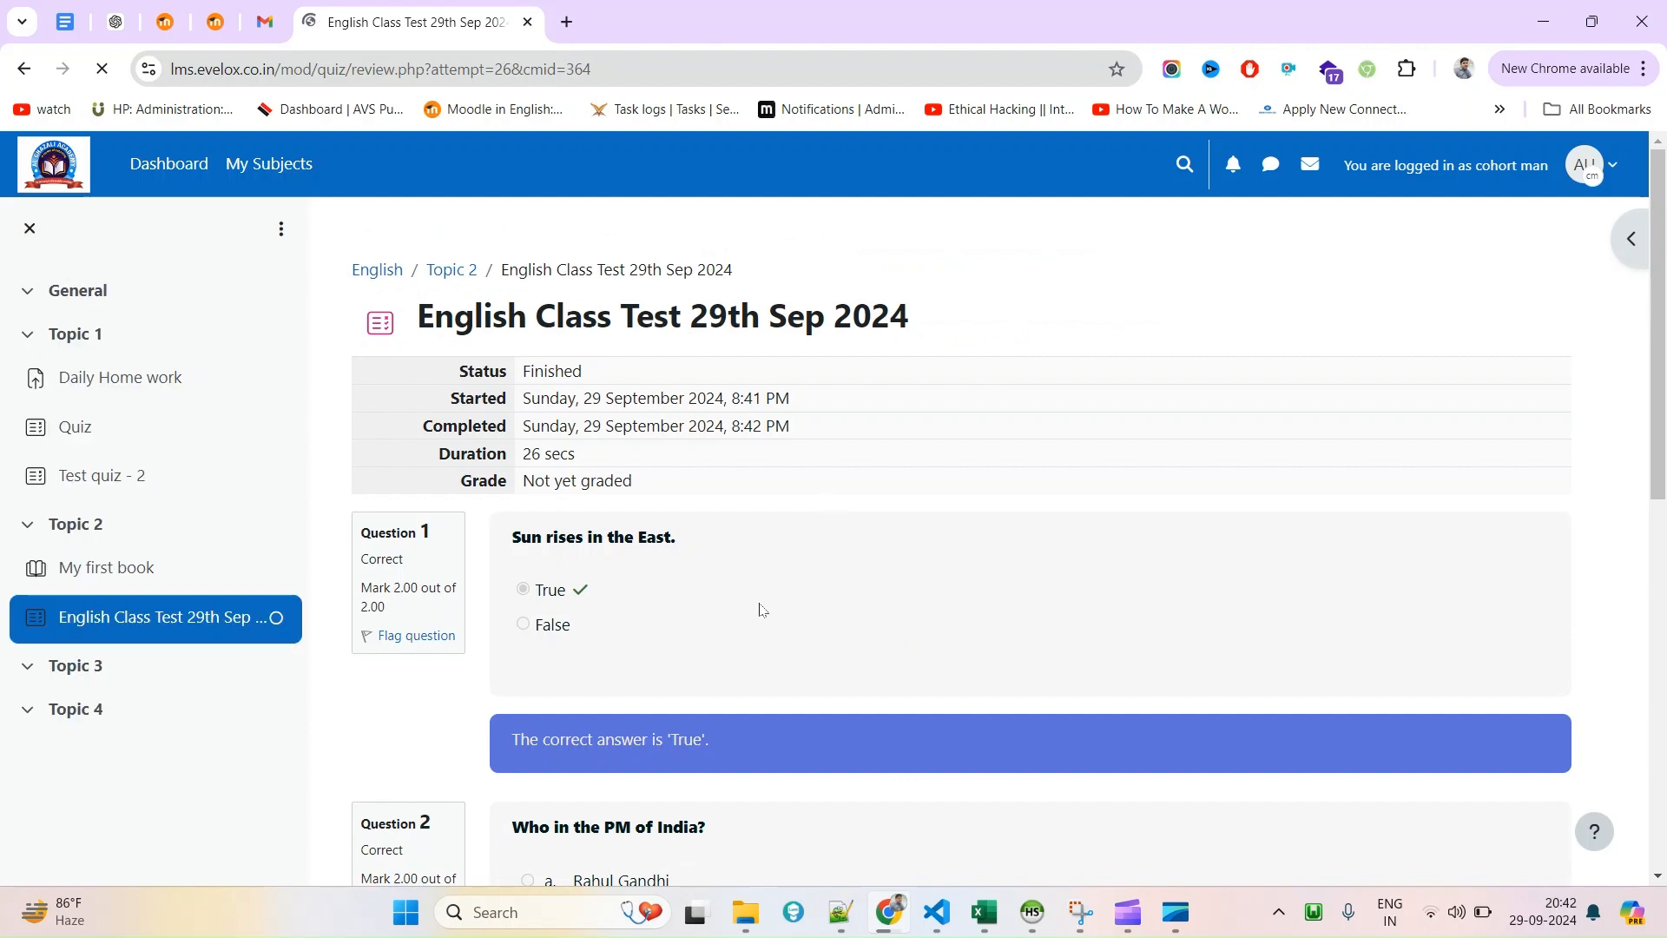
Review the marking and feedback of the three submitted answers, and finish the review.
scroll(761, 610, "down", 2)
scroll(518, 469, "up", 2)
scroll(745, 483, "down", 2)
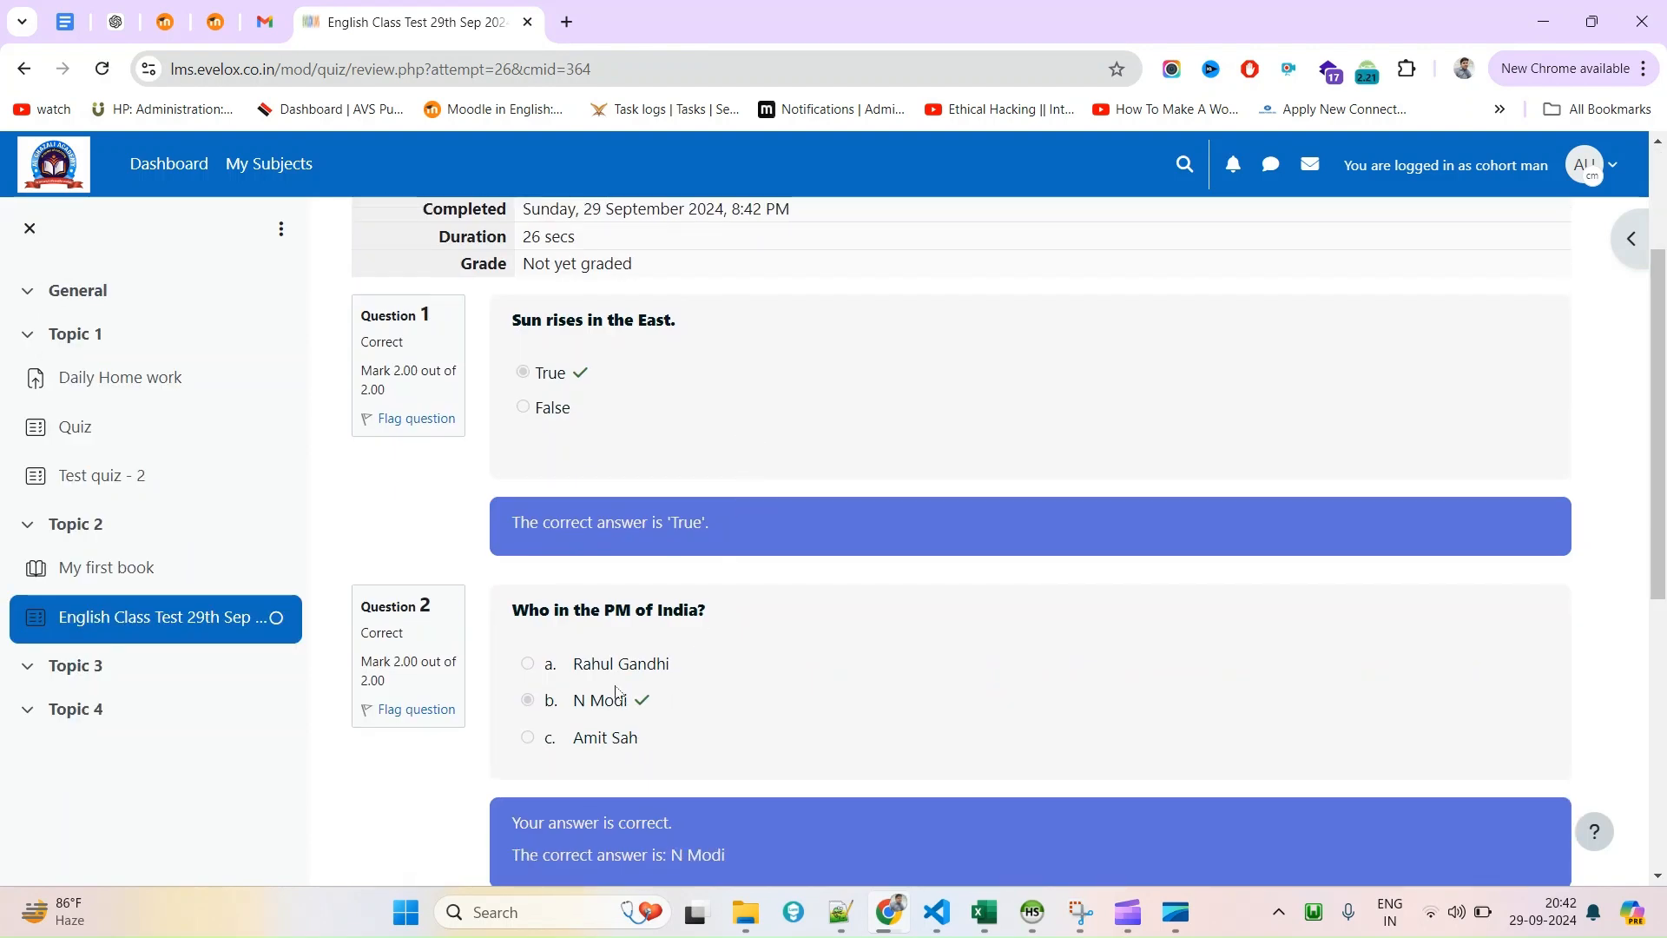
scroll(615, 692, "down", 5)
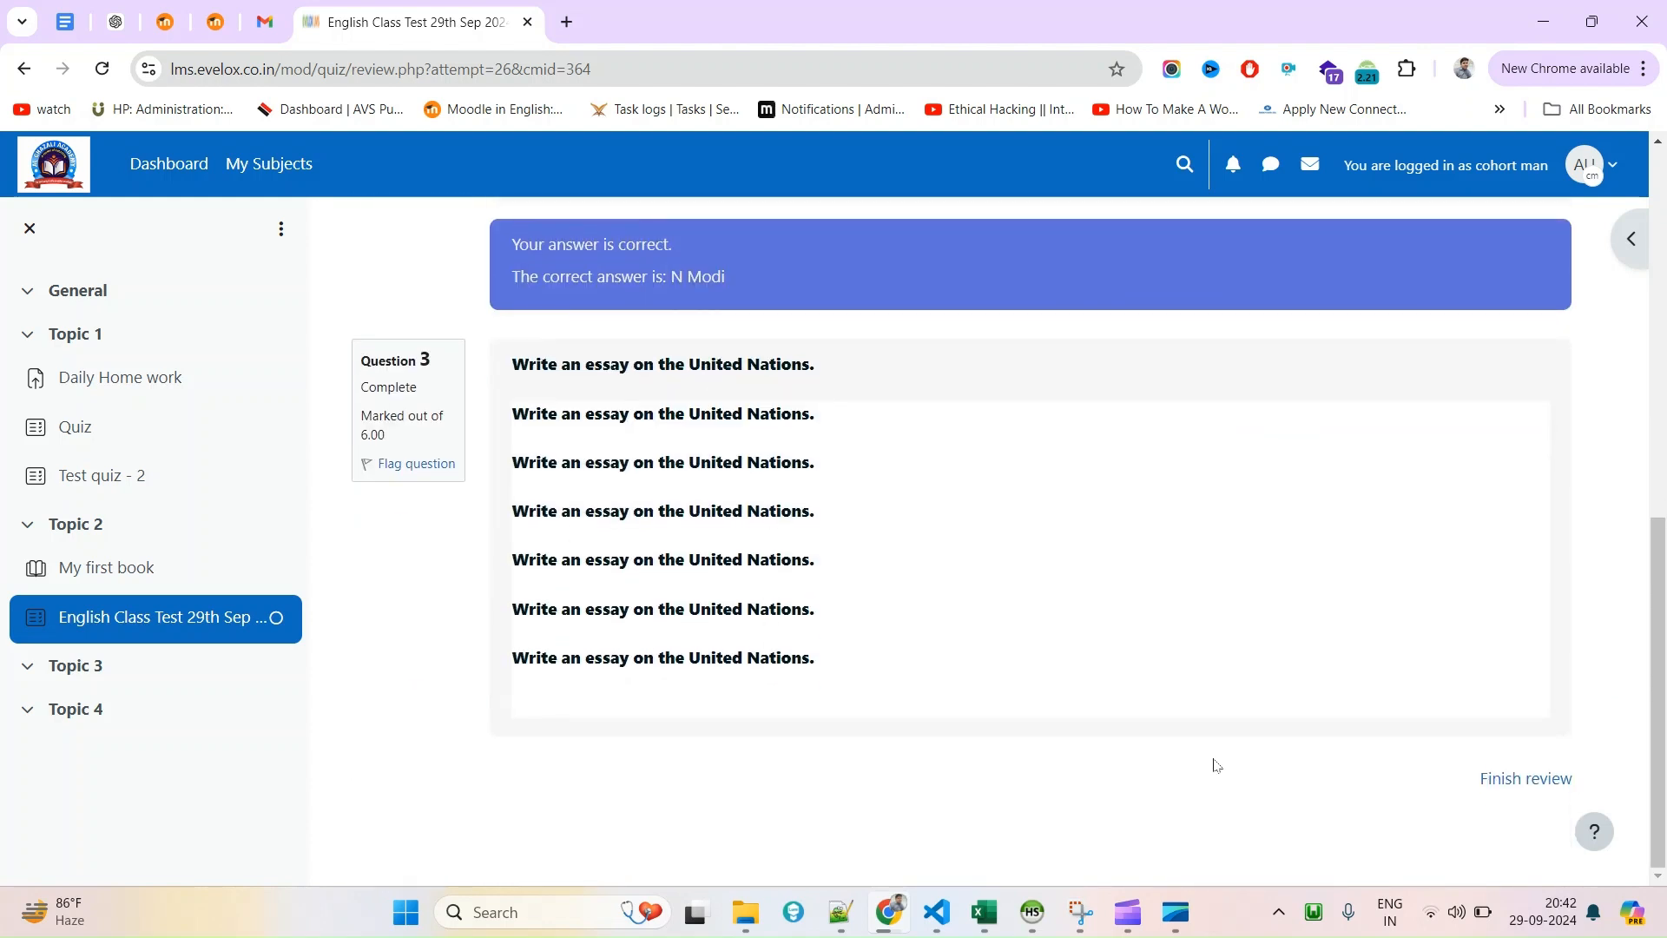
left_click(1524, 779)
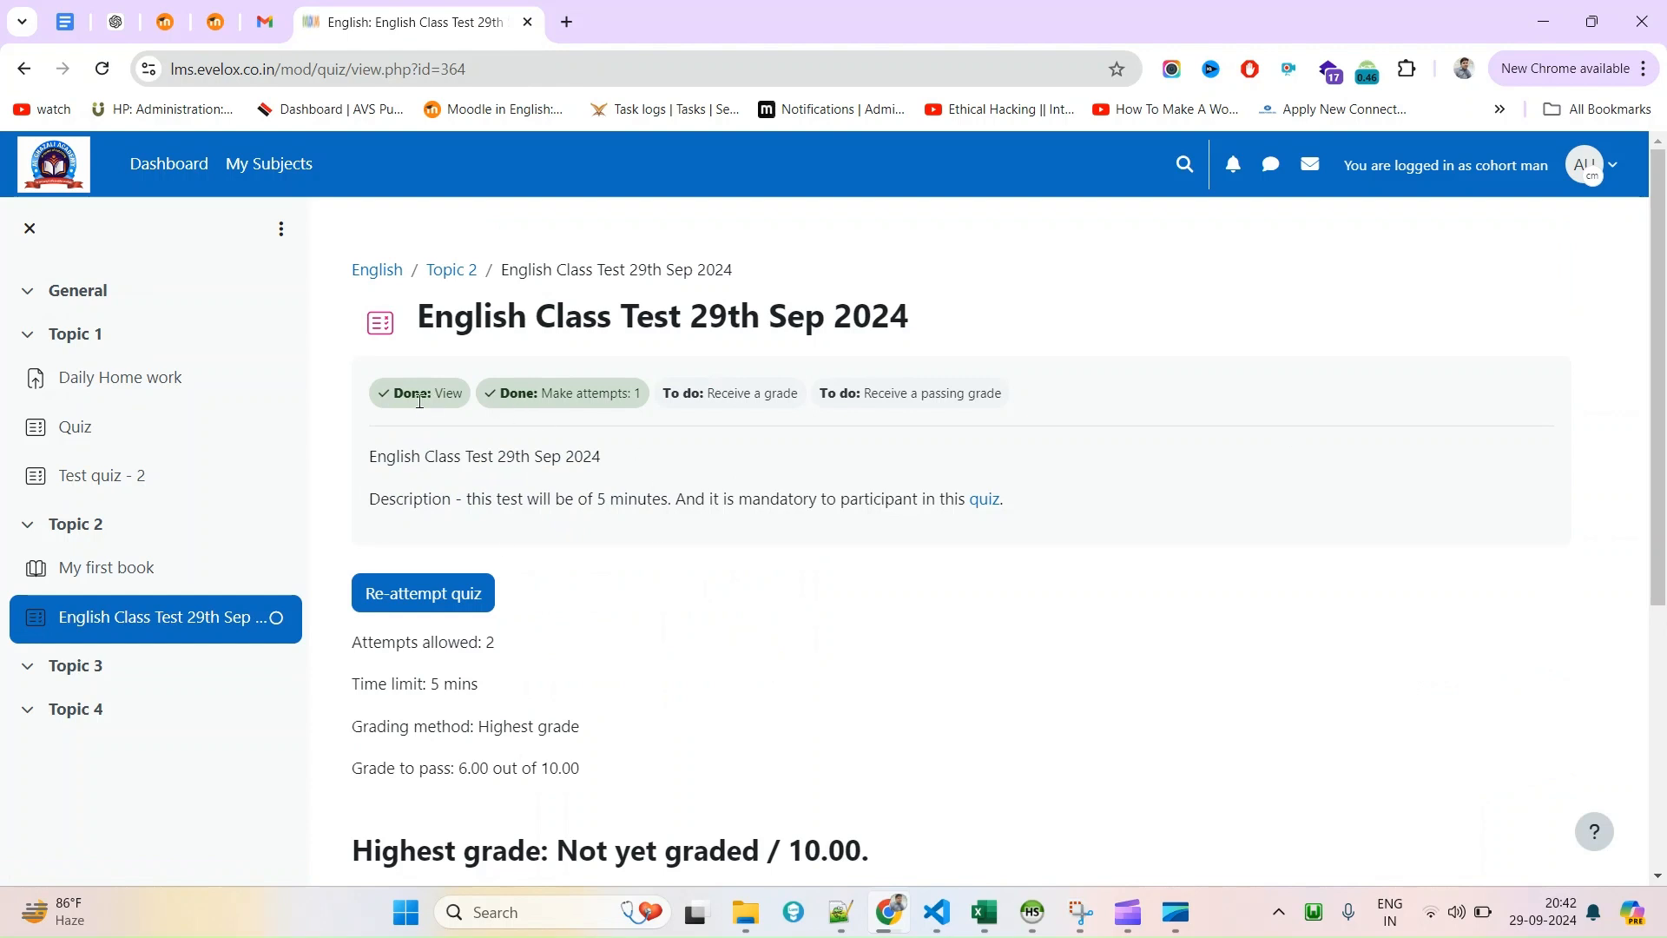
Check the quiz's completion conditions after the submission and the summary of the first attempt.
left_click_drag(407, 399, 442, 399)
left_click_drag(542, 393, 627, 392)
double_click(730, 396)
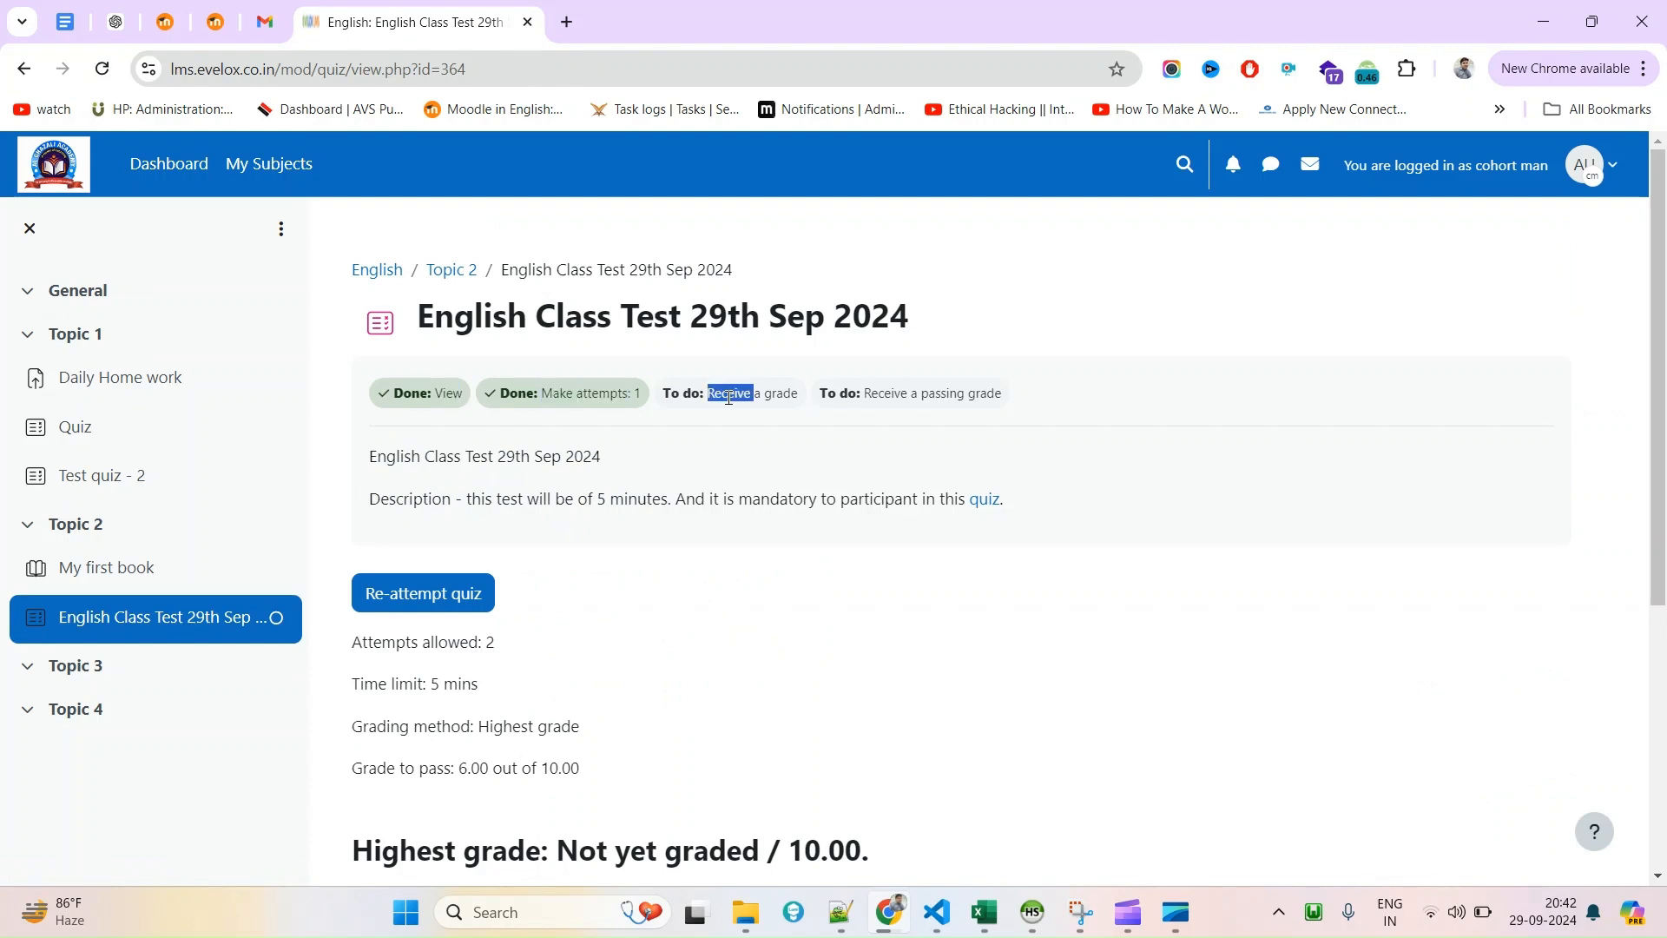
left_click_drag(729, 397, 767, 402)
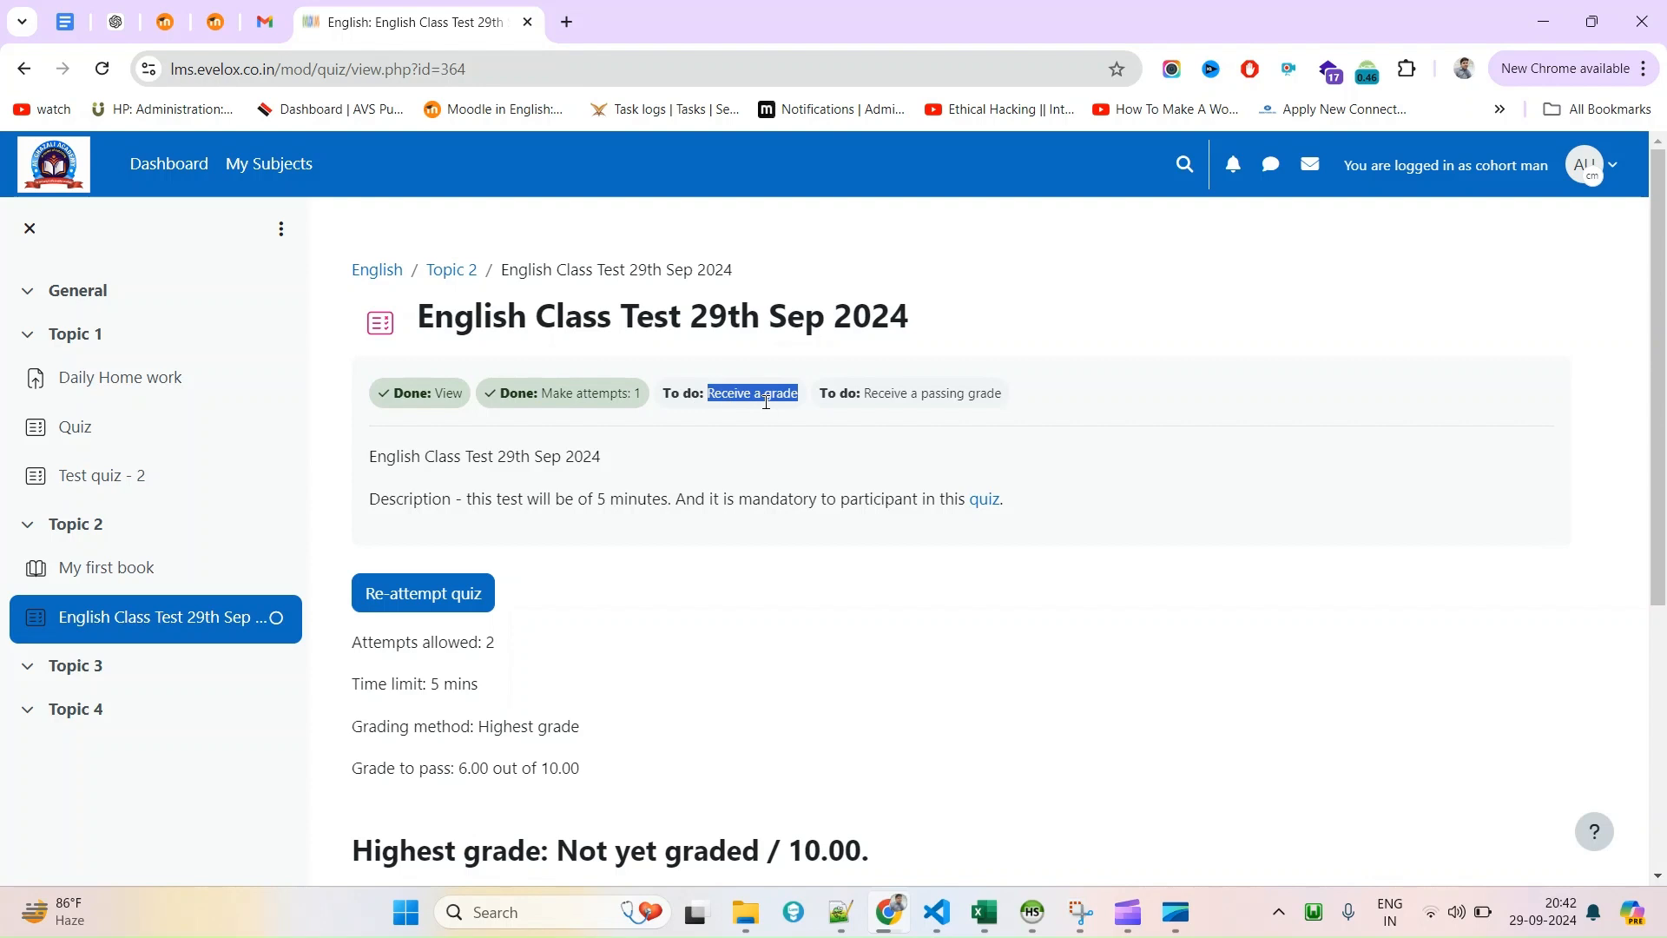
double_click(878, 395)
left_click_drag(878, 395, 998, 395)
scroll(726, 572, "down", 2)
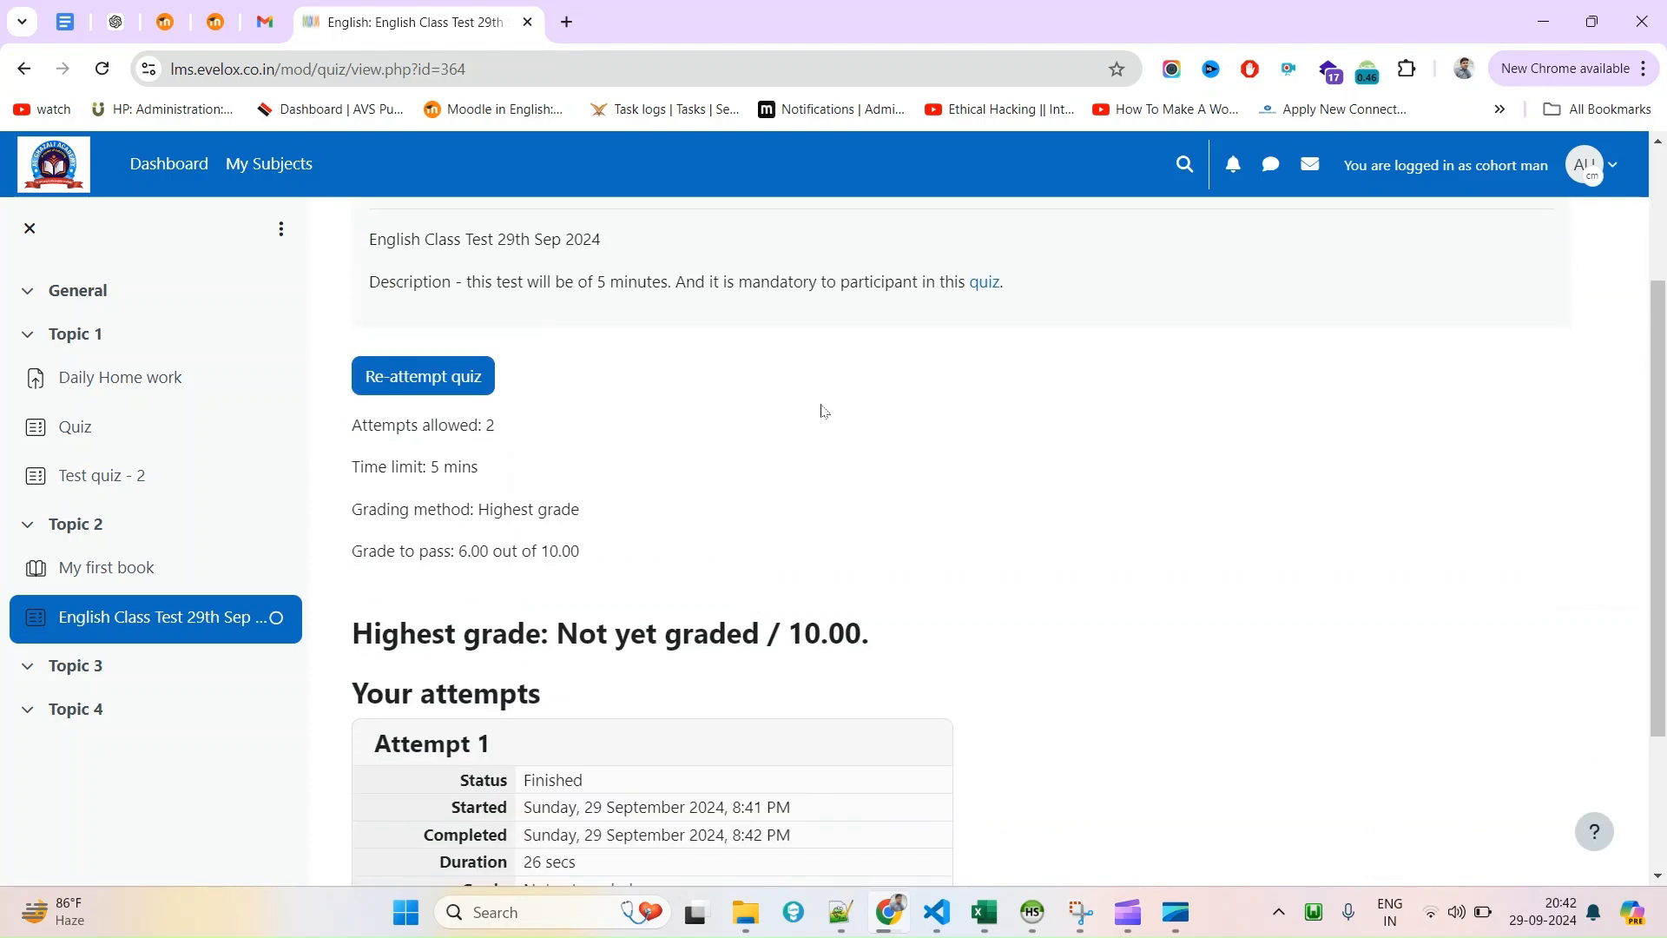
Compare the quiz's grade to pass and completion conditions with the grading status of attempt 1.
scroll(824, 407, "up", 2)
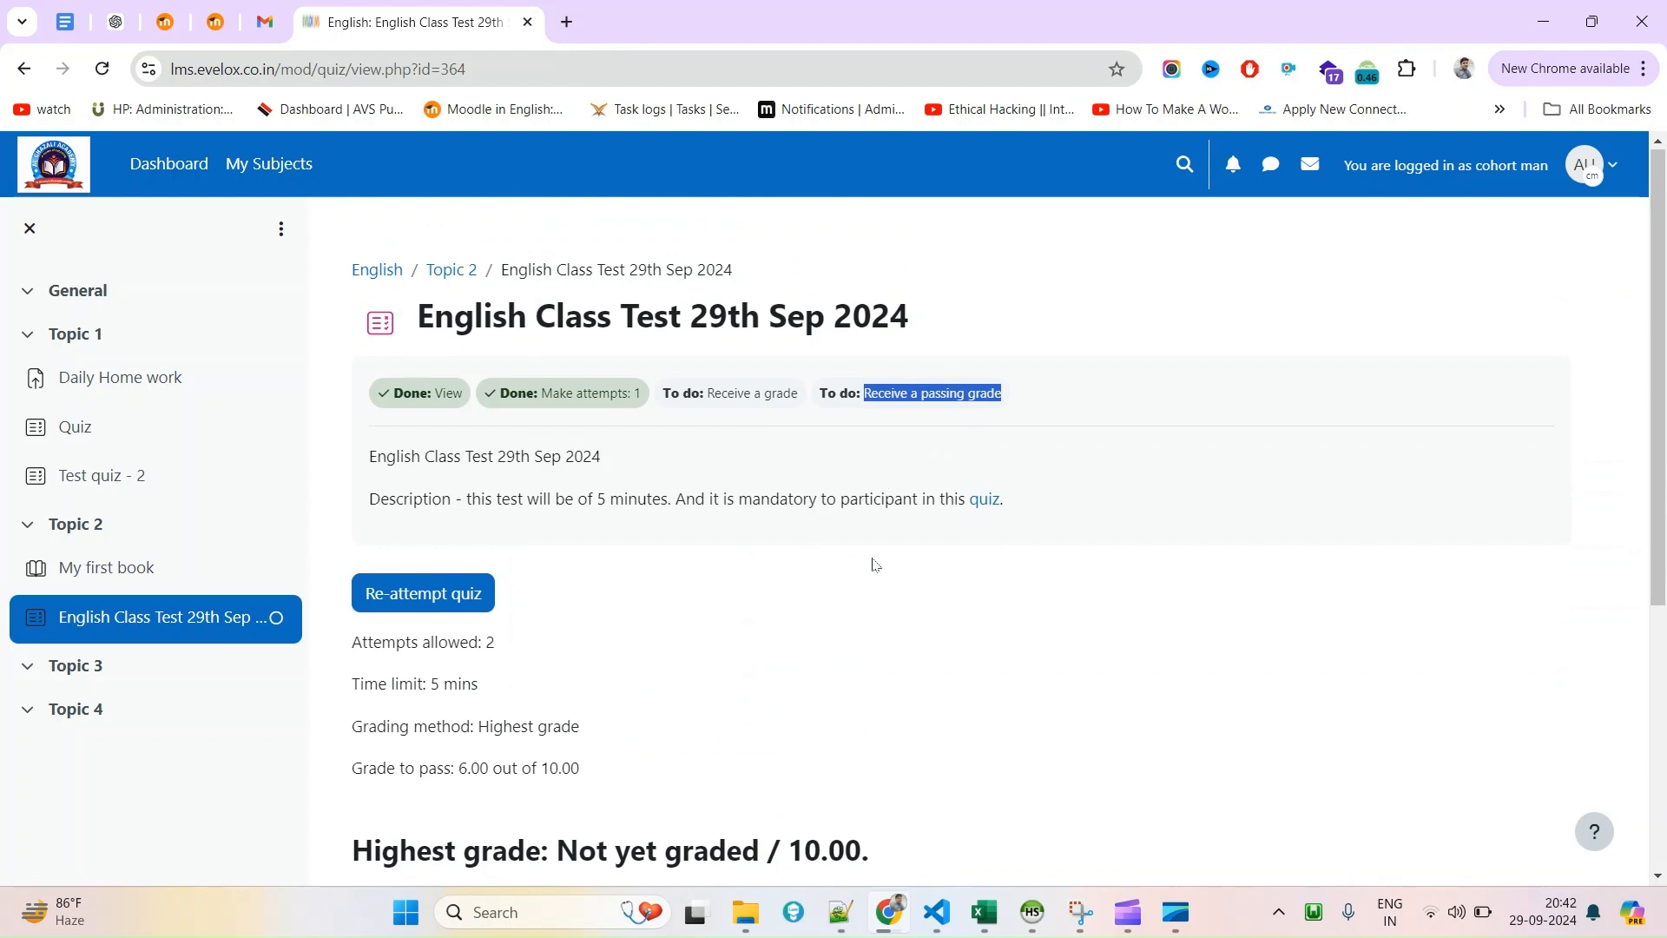
left_click(375, 773)
left_click_drag(375, 773, 452, 770)
left_click(573, 770)
scroll(682, 598, "down", 1)
scroll(813, 662, "down", 4)
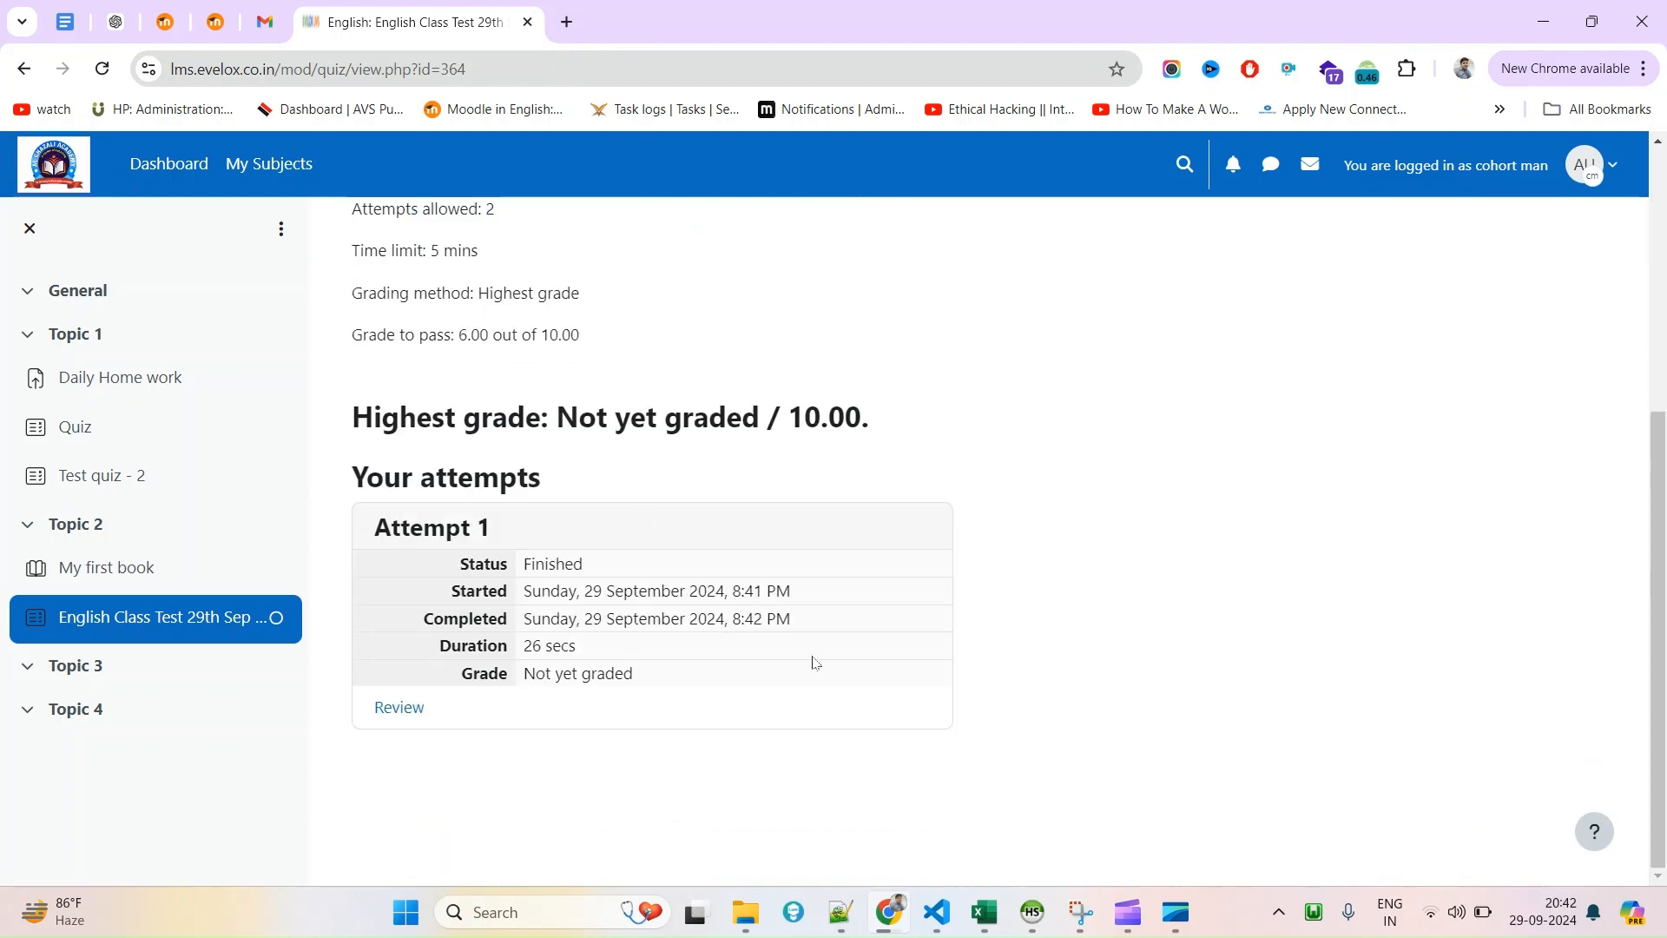
scroll(726, 503, "up", 4)
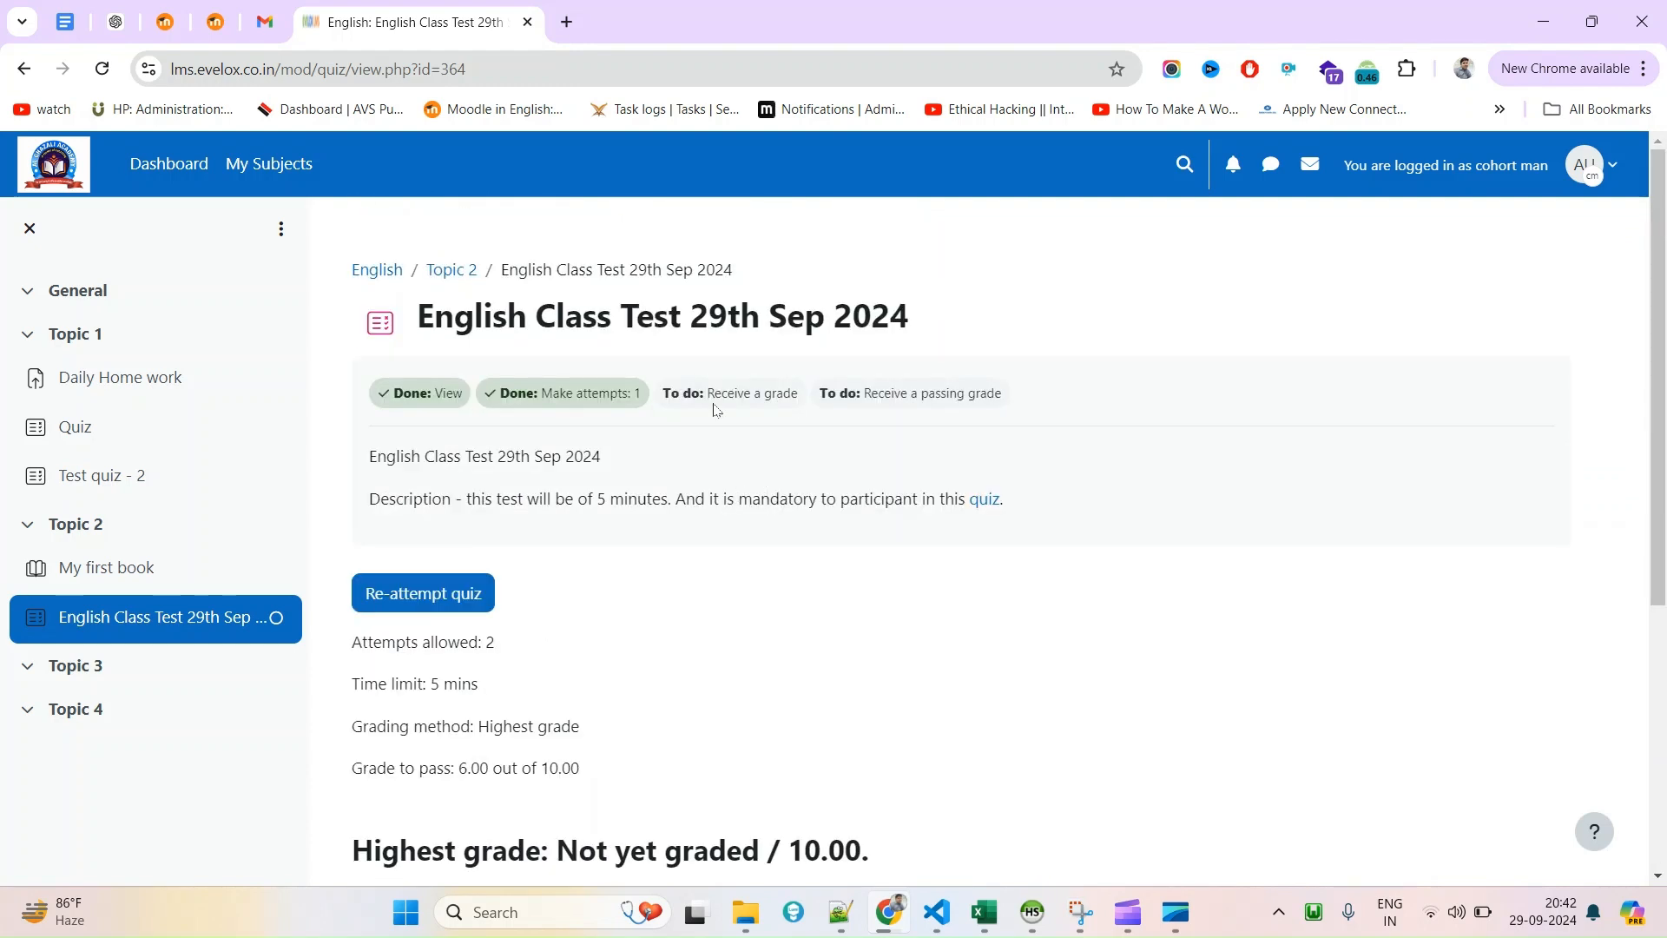
scroll(752, 647, "down", 4)
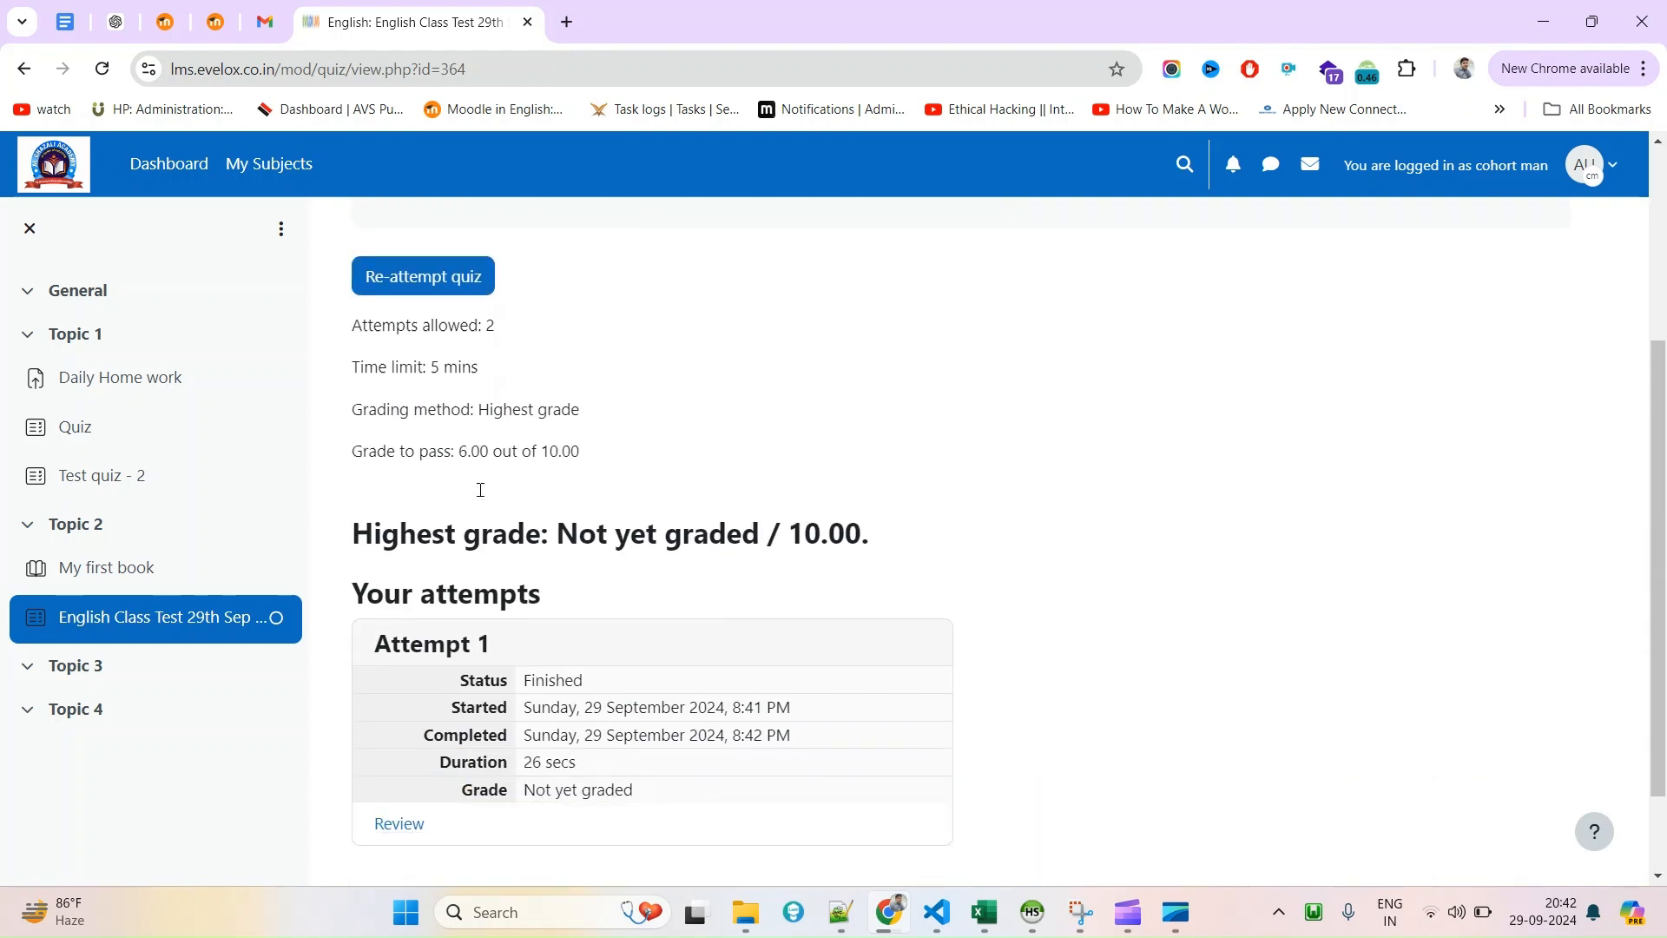
scroll(482, 429, "up", 4)
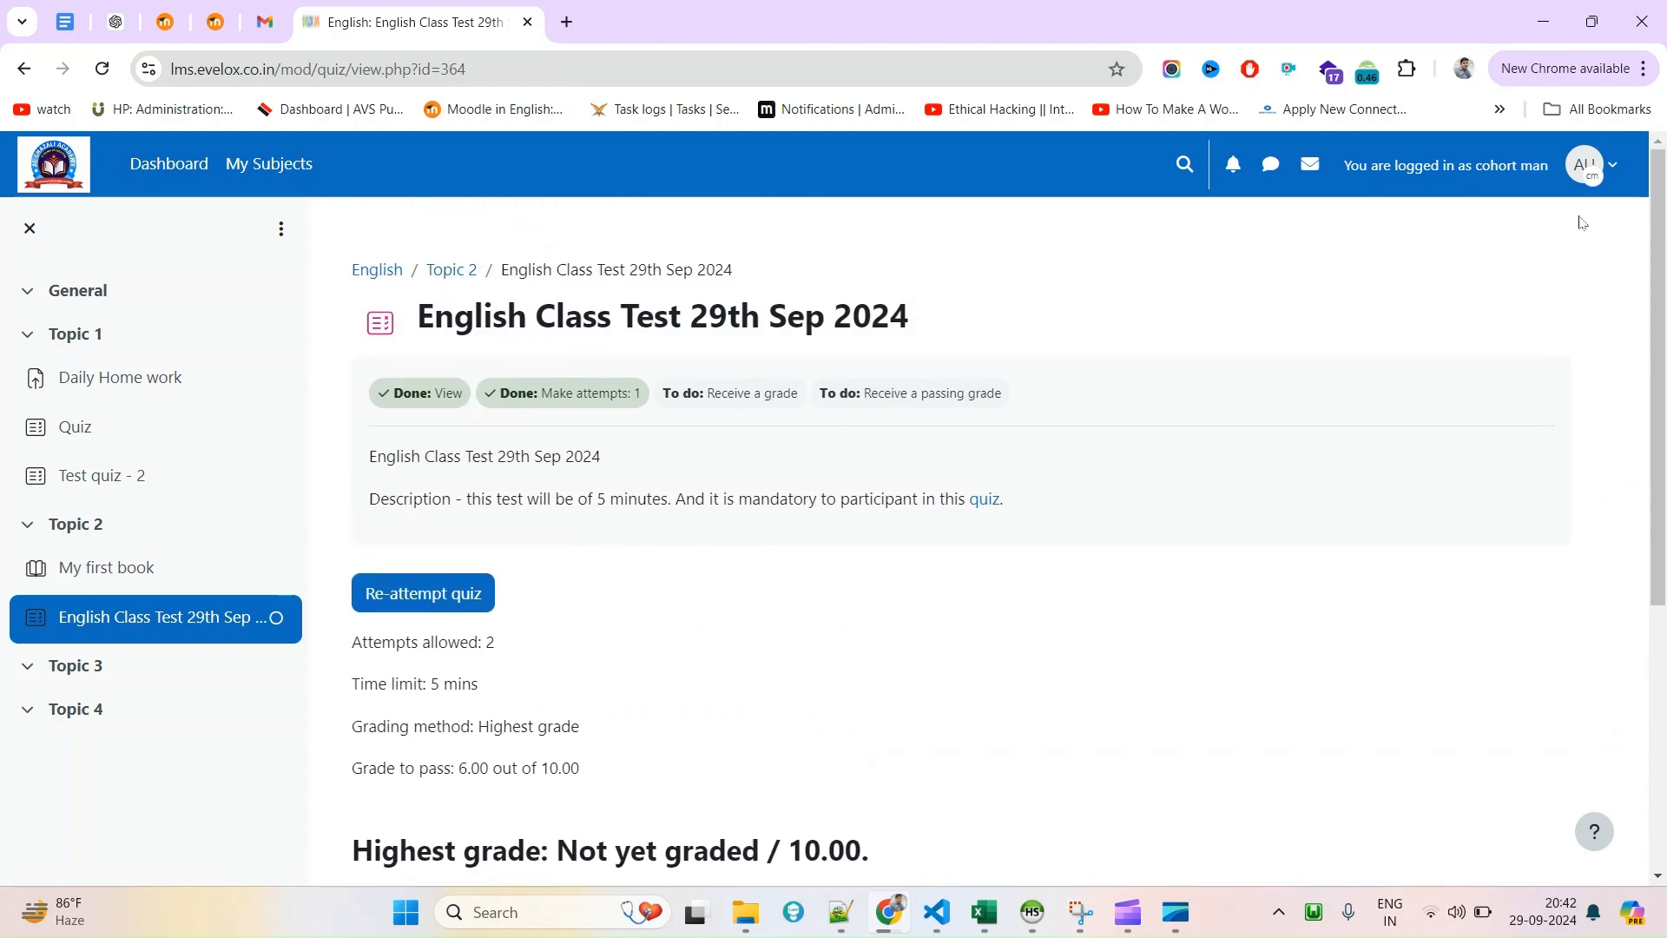
Log out of the student account and log in to the site as admin.
left_click(1590, 164)
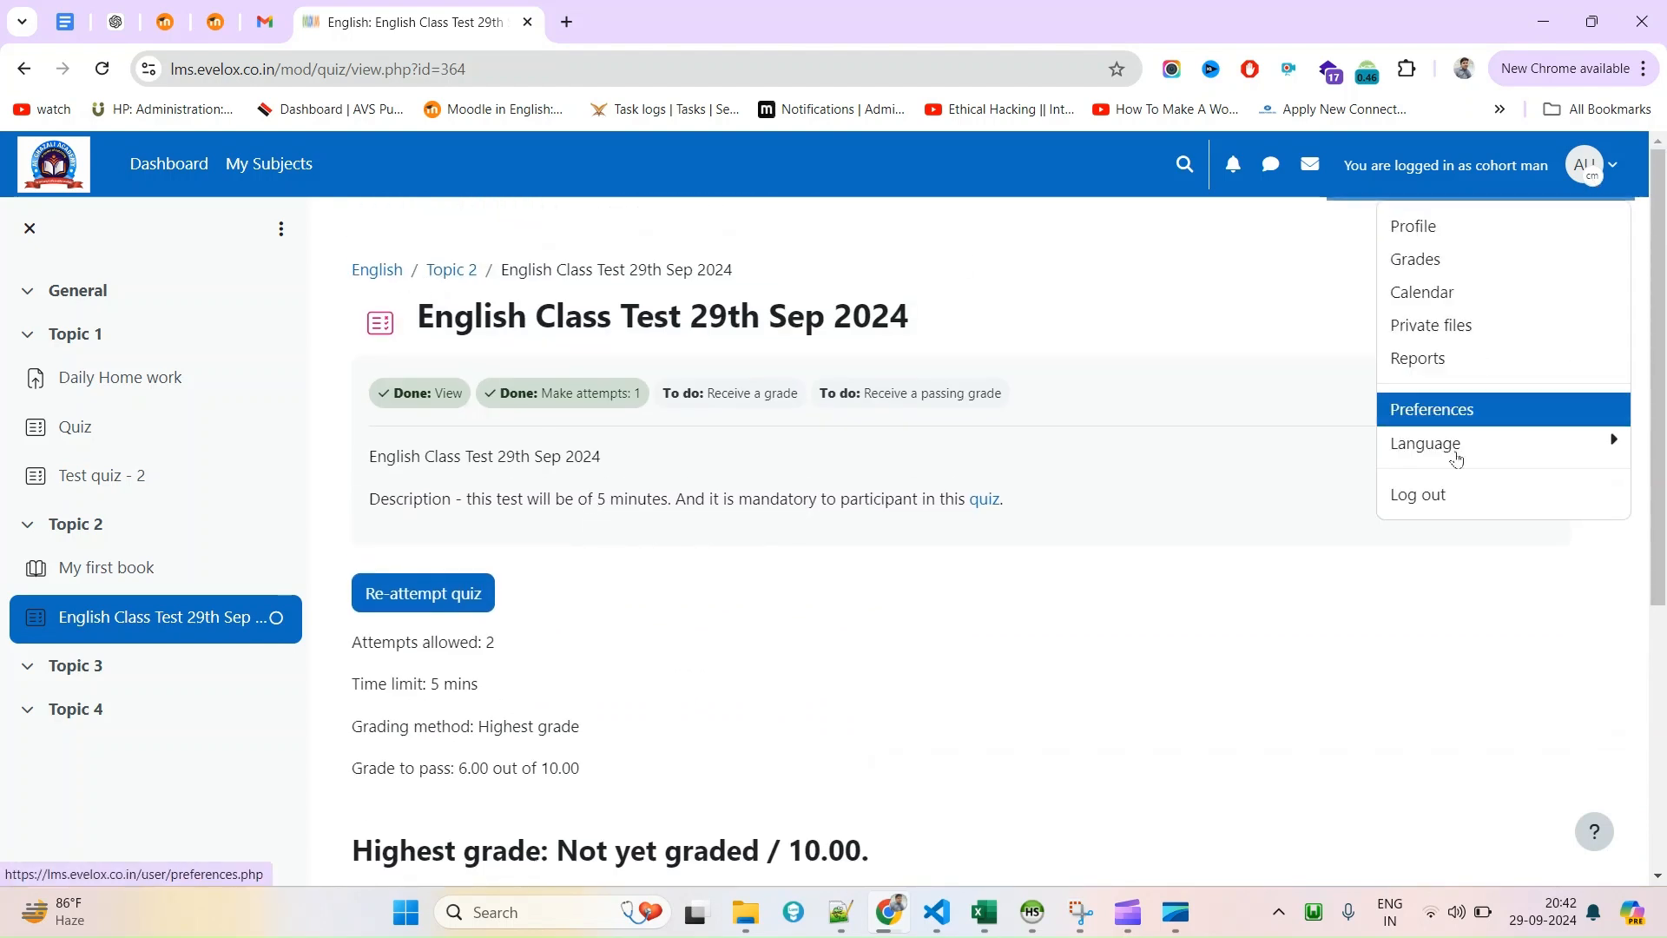
left_click(1433, 496)
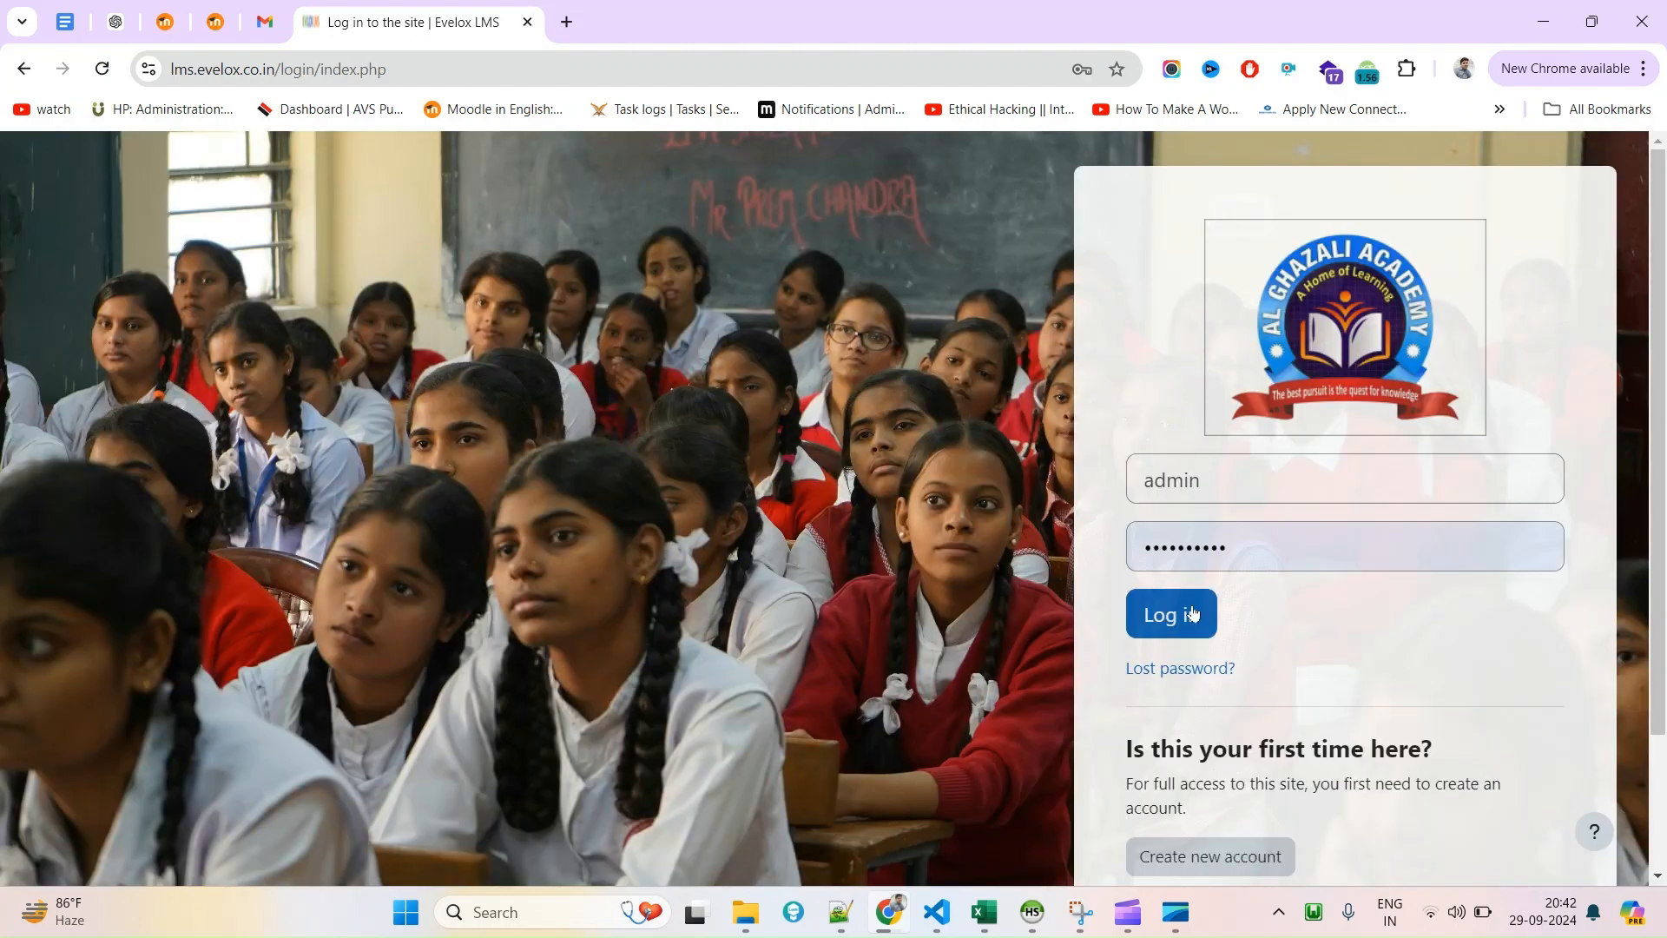
left_click(1193, 614)
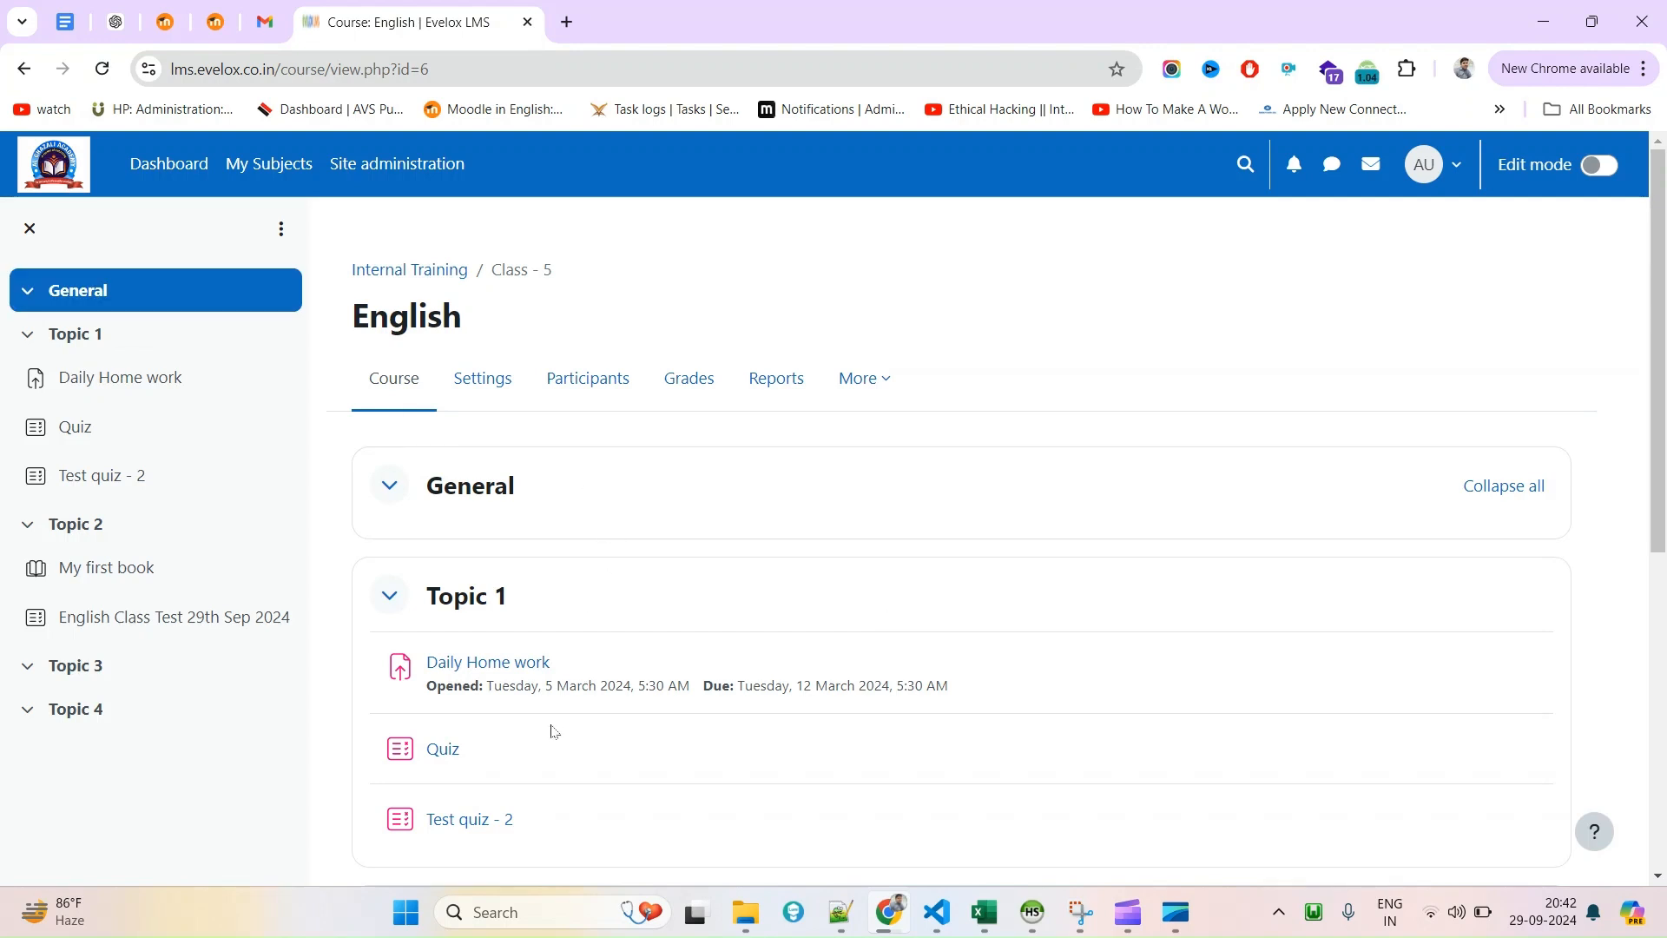
Open the English Class Test 29th Sep 2024 quiz from Topic 2 and go to its results.
scroll(553, 731, "down", 5)
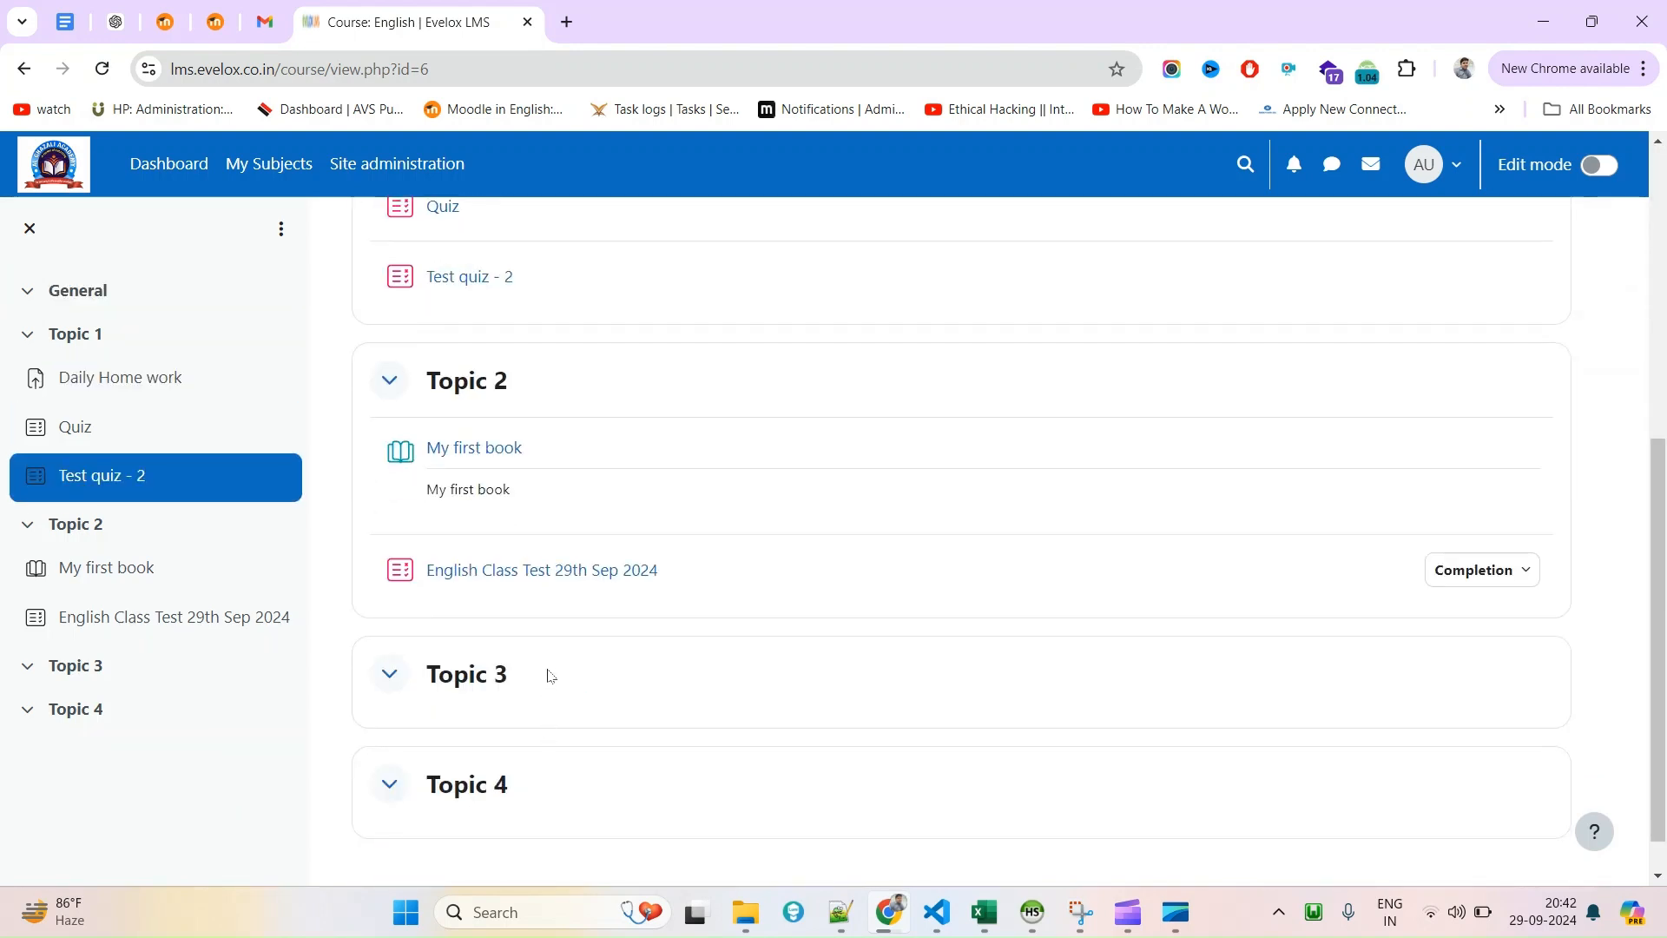
left_click(585, 575)
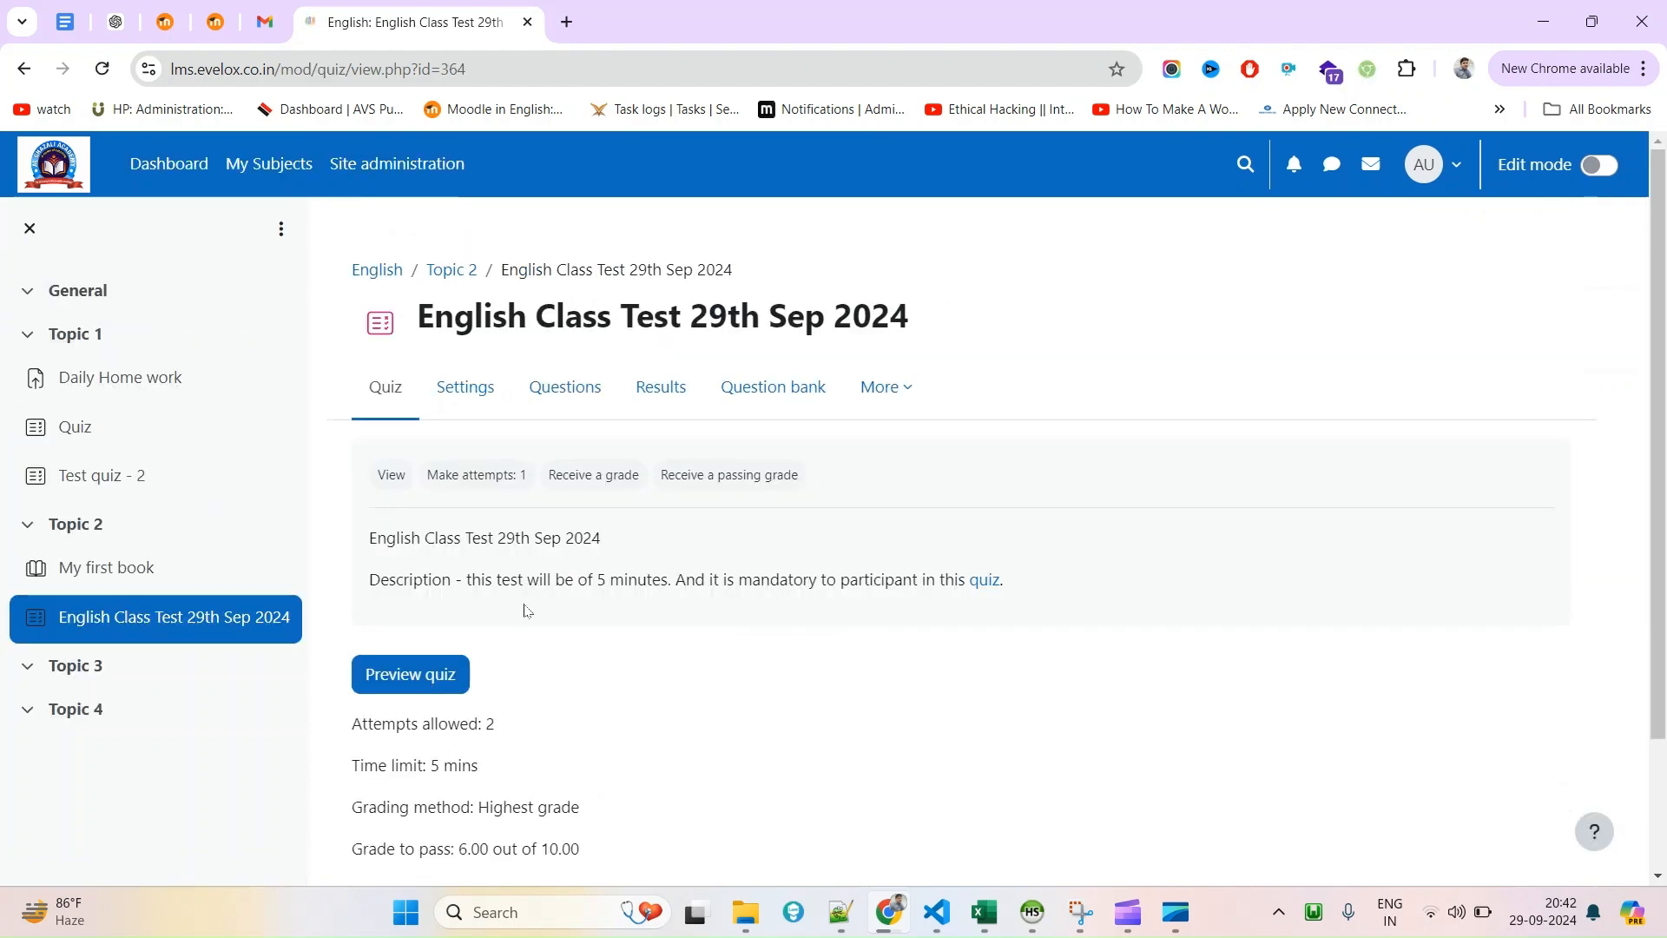
left_click(890, 393)
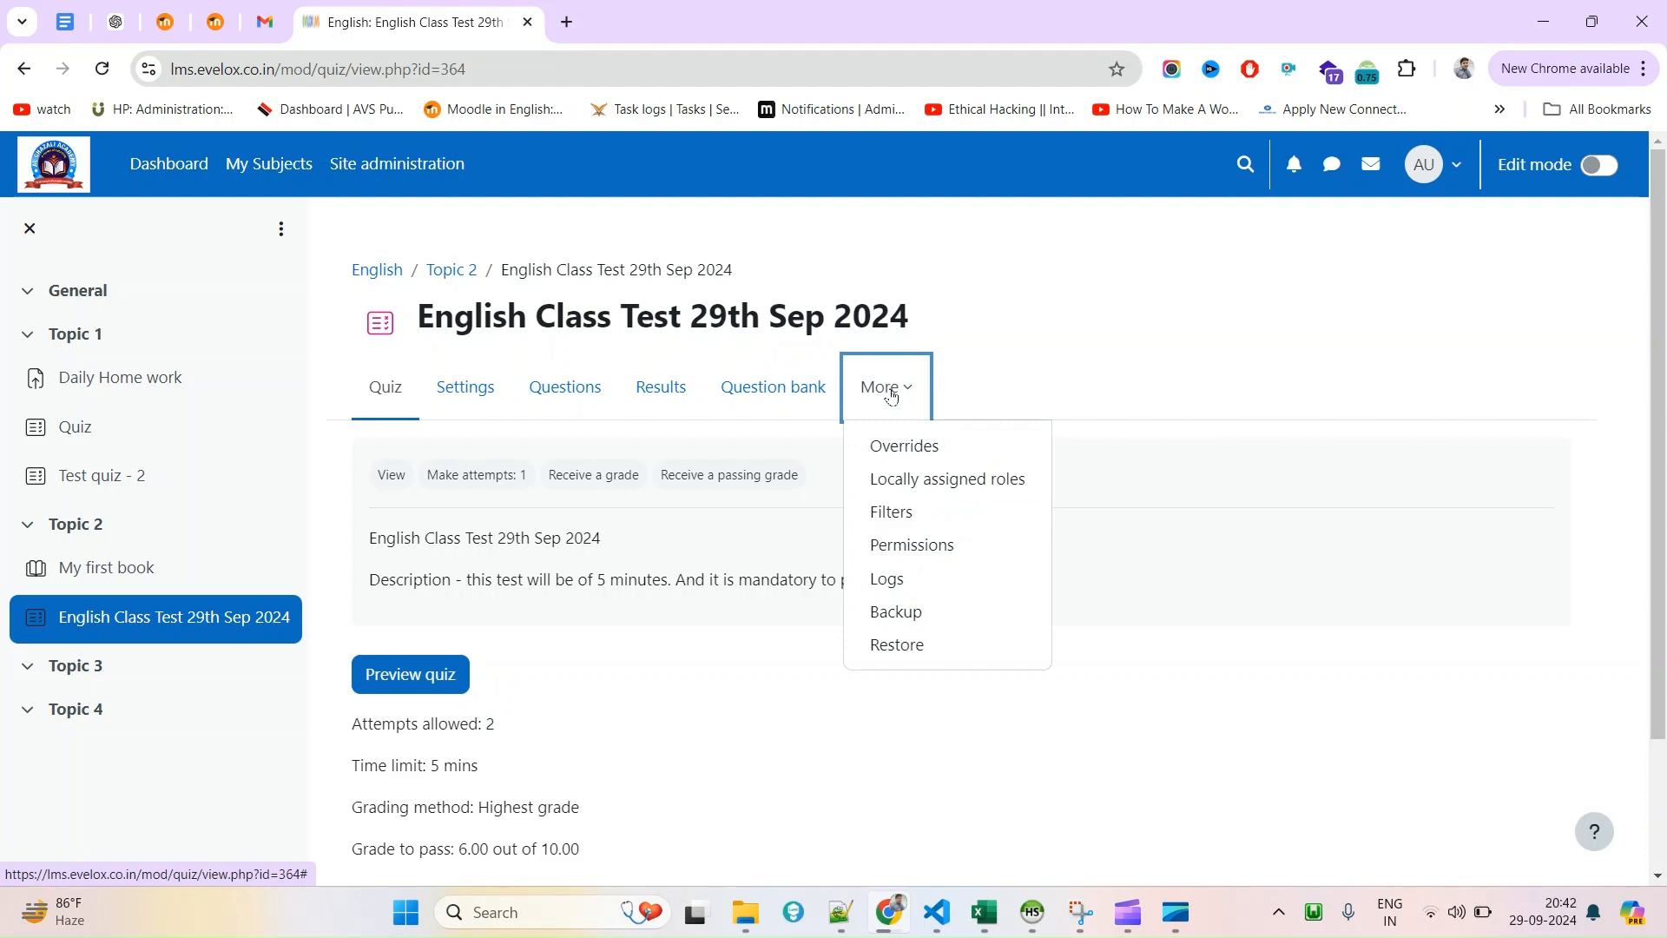
left_click(692, 404)
Examine the student's attempt in the grades report, including e-mail, status, start time and question marks.
scroll(656, 667, "down", 5)
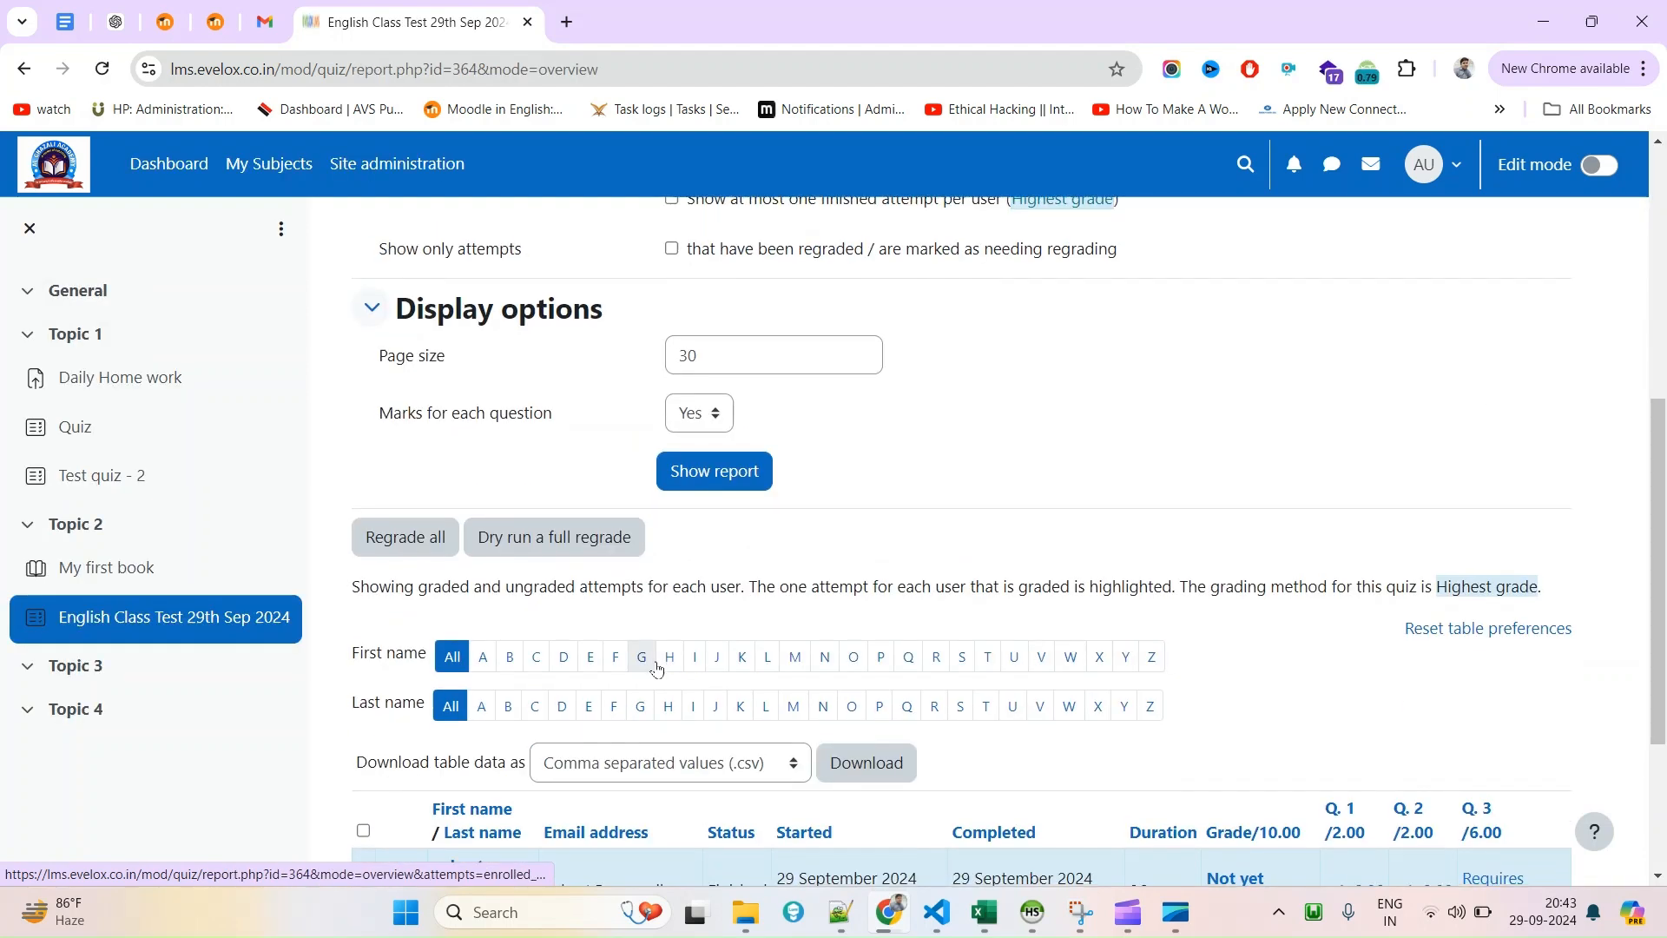
scroll(657, 667, "down", 3)
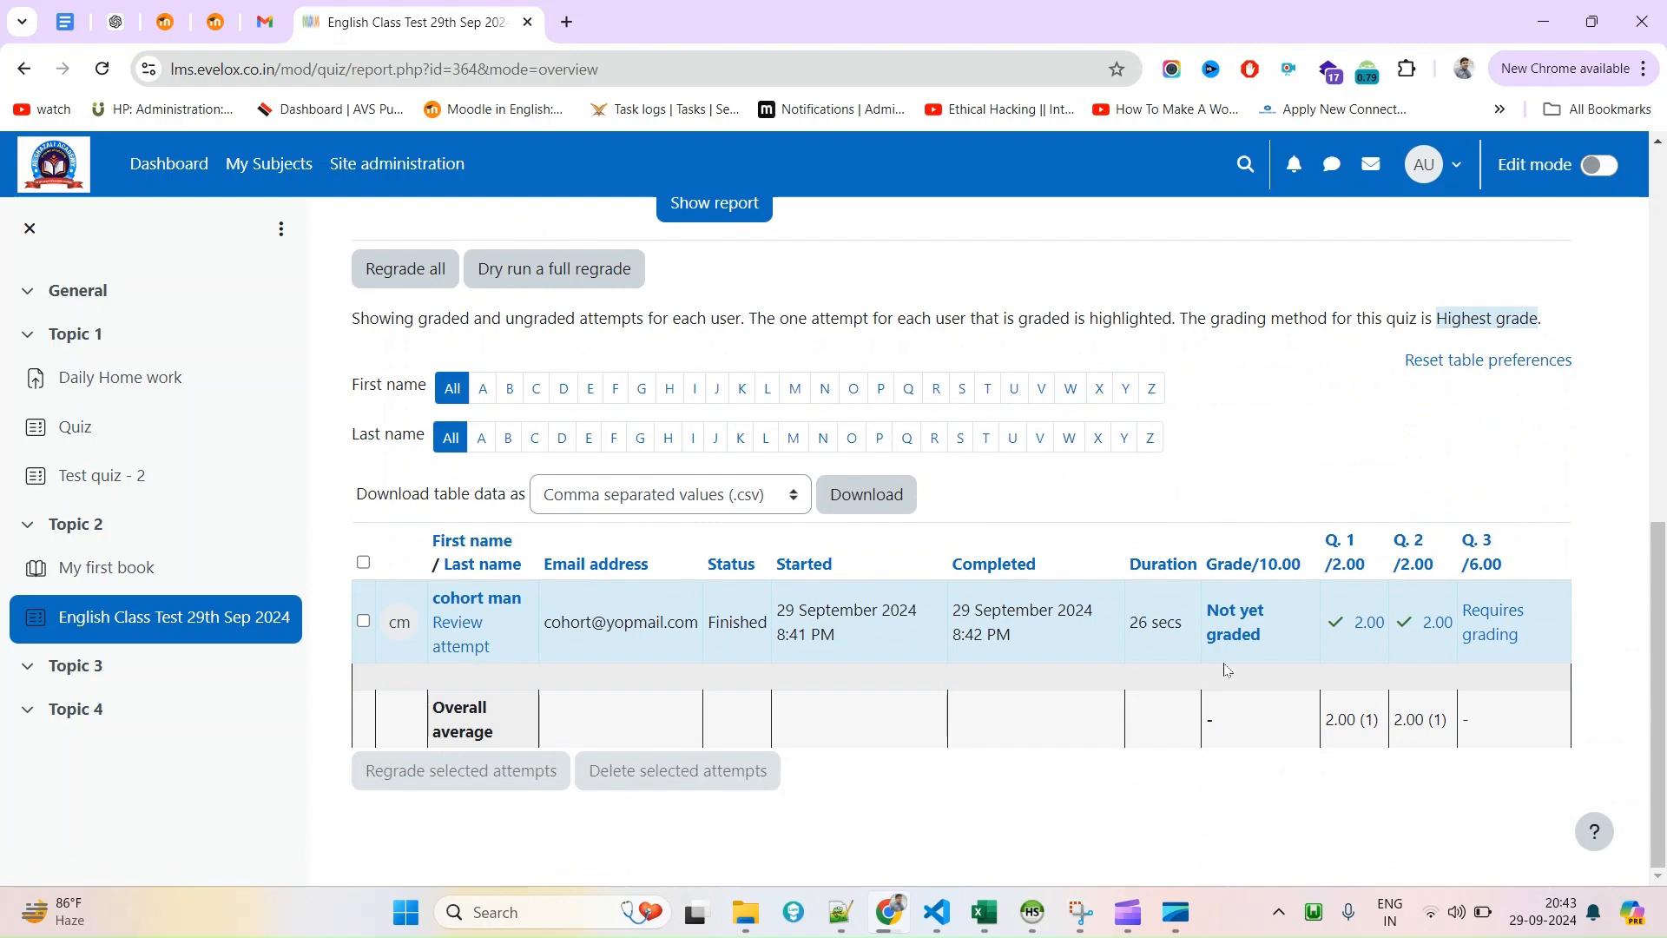
key("ctrl+minus")
key("ctrl+plus")
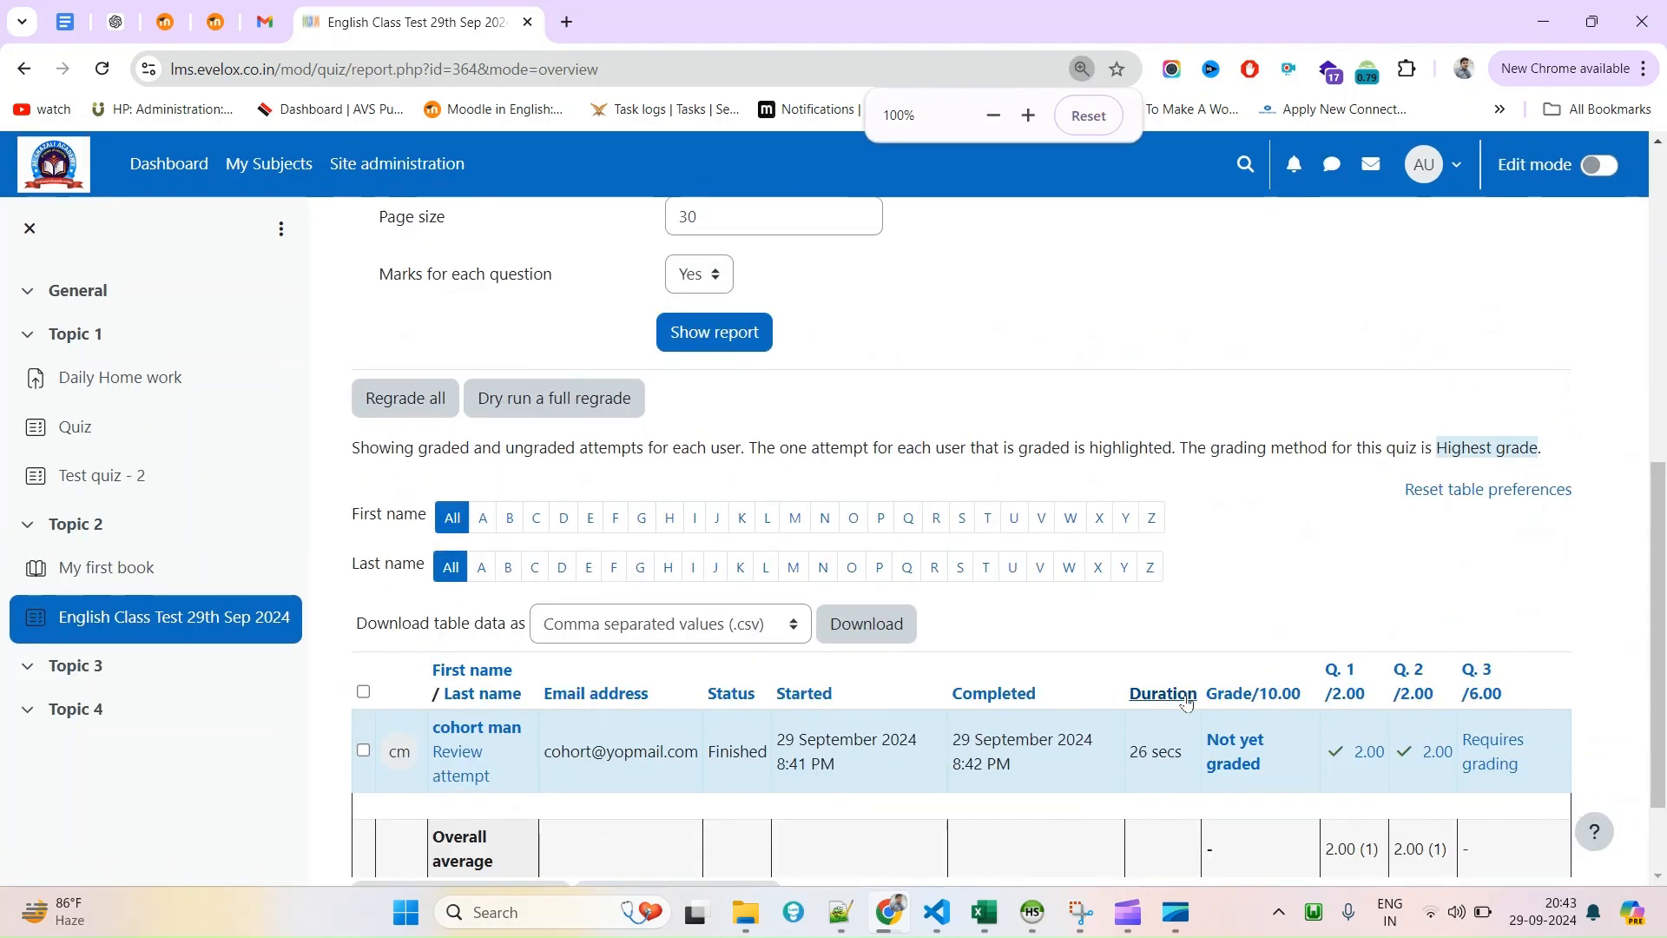
scroll(1188, 702, "down", 2)
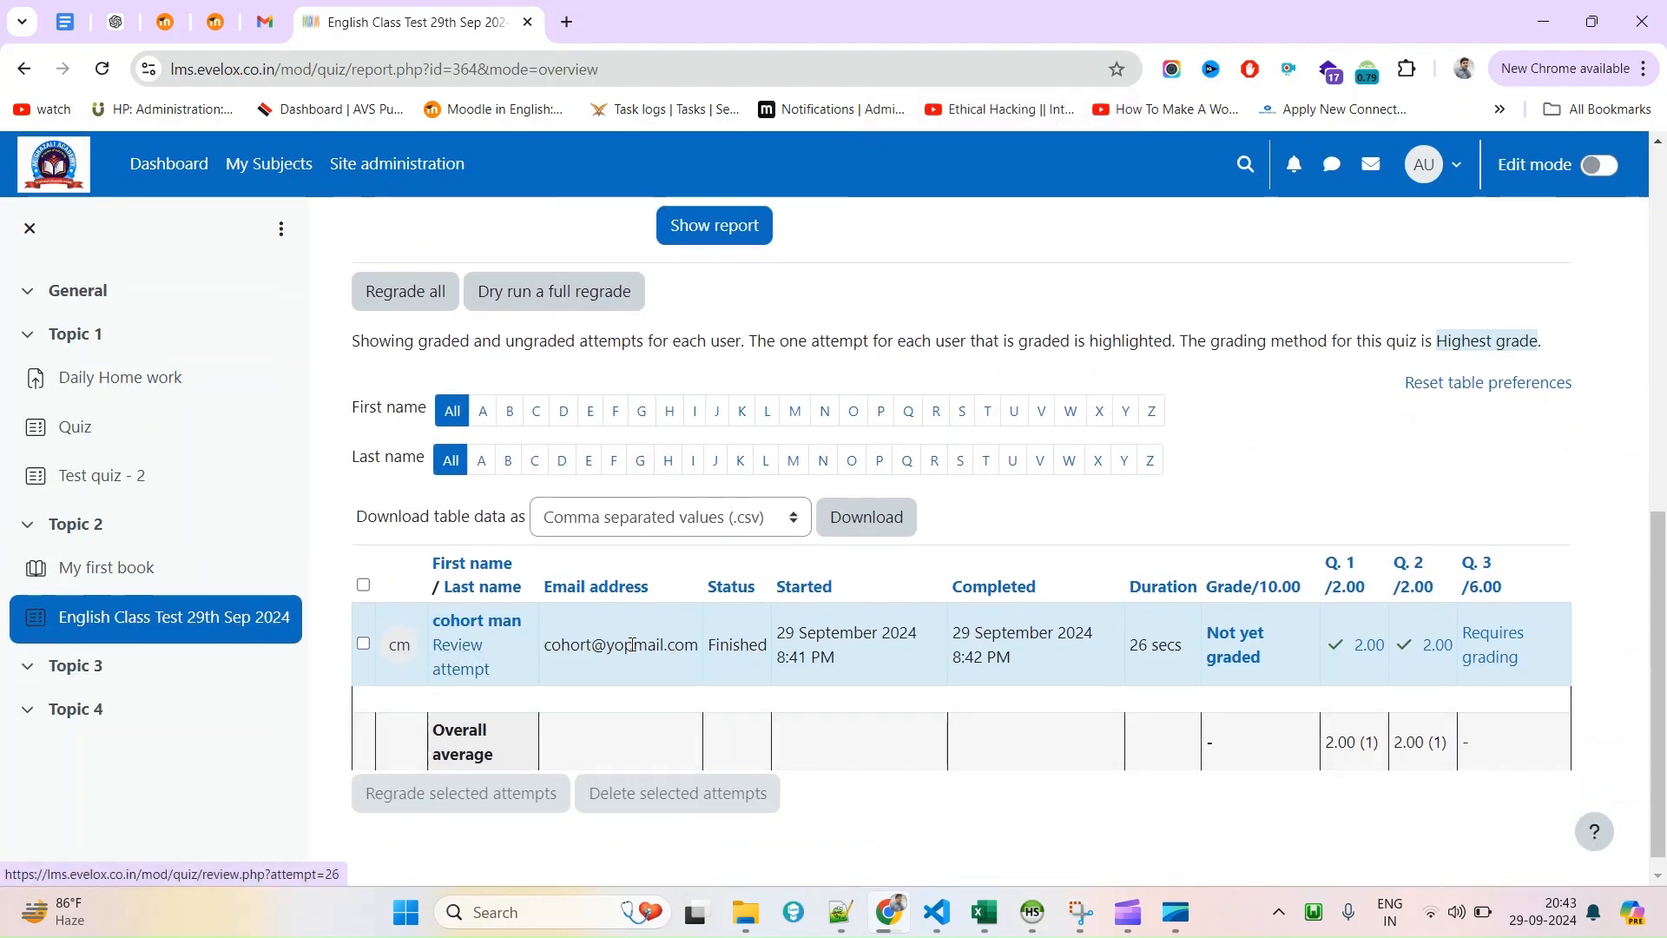
left_click_drag(543, 645, 698, 645)
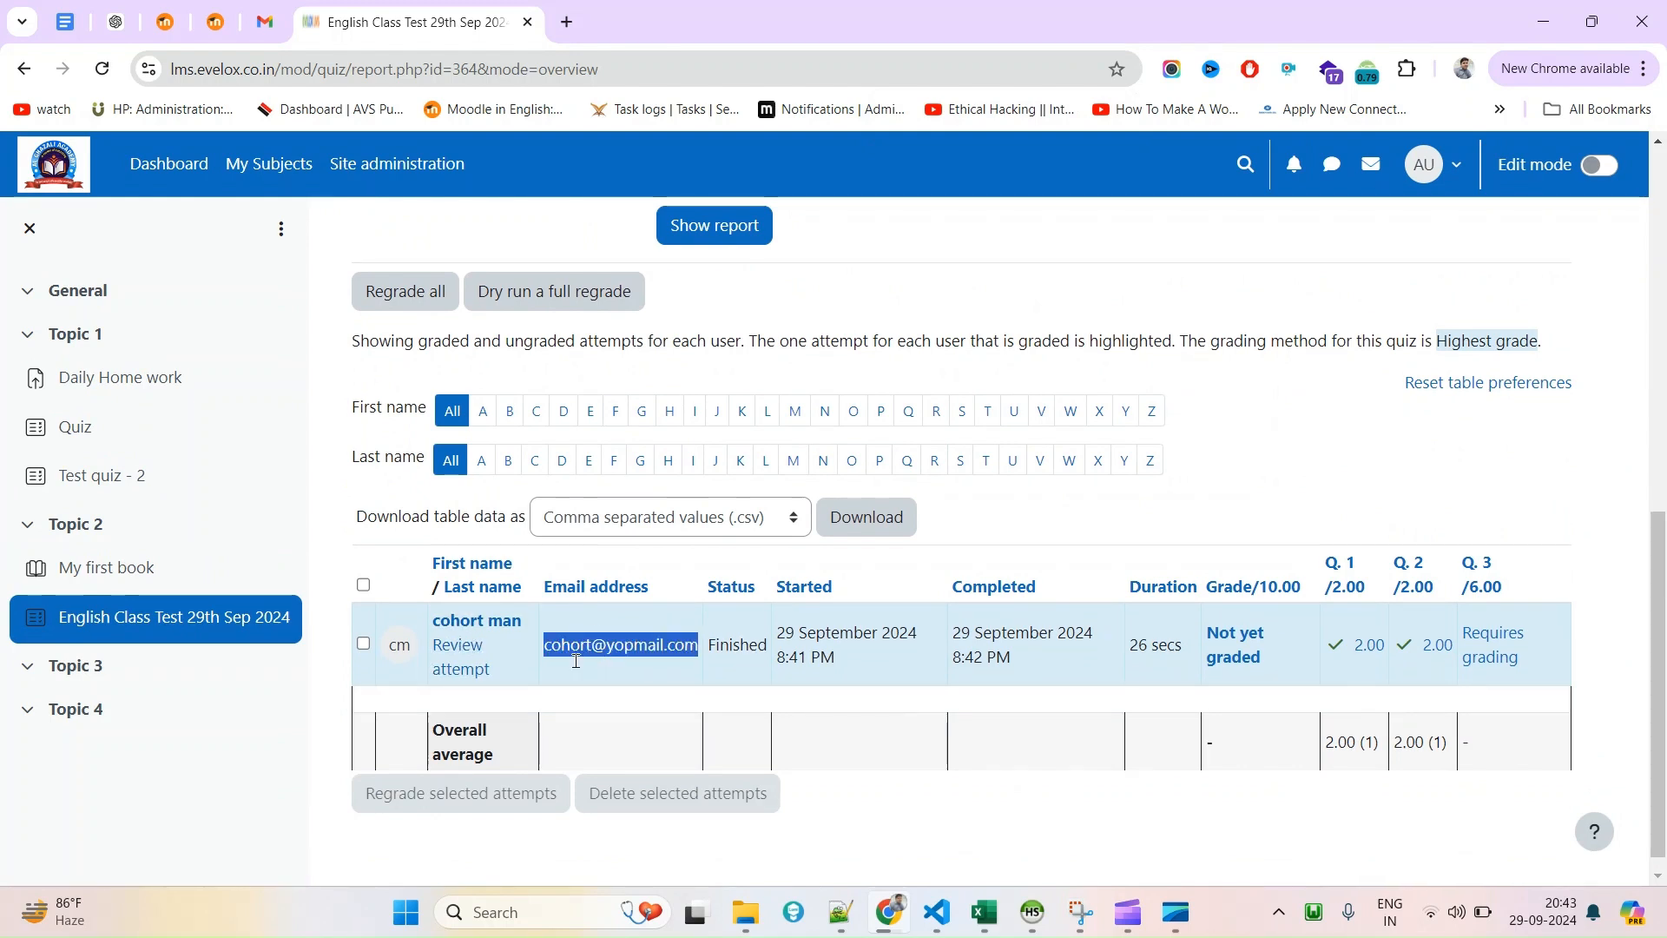
triple_click(807, 649)
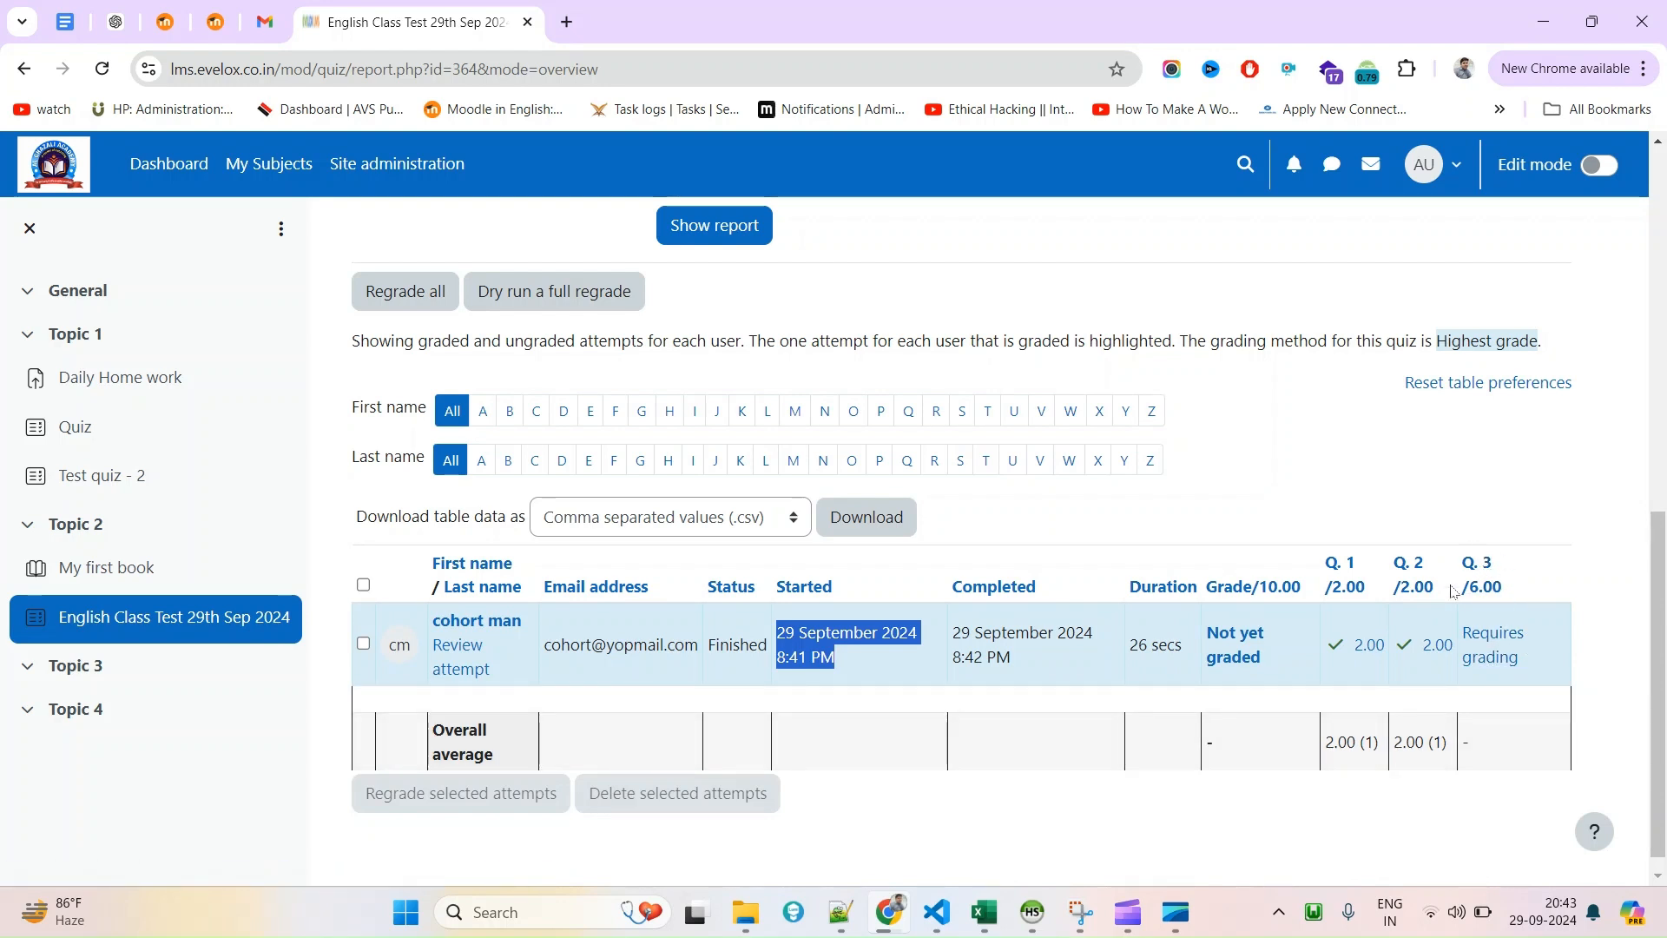
Review the question 3 essay response that requires grading and its response history, and close the review window.
left_click(1506, 647)
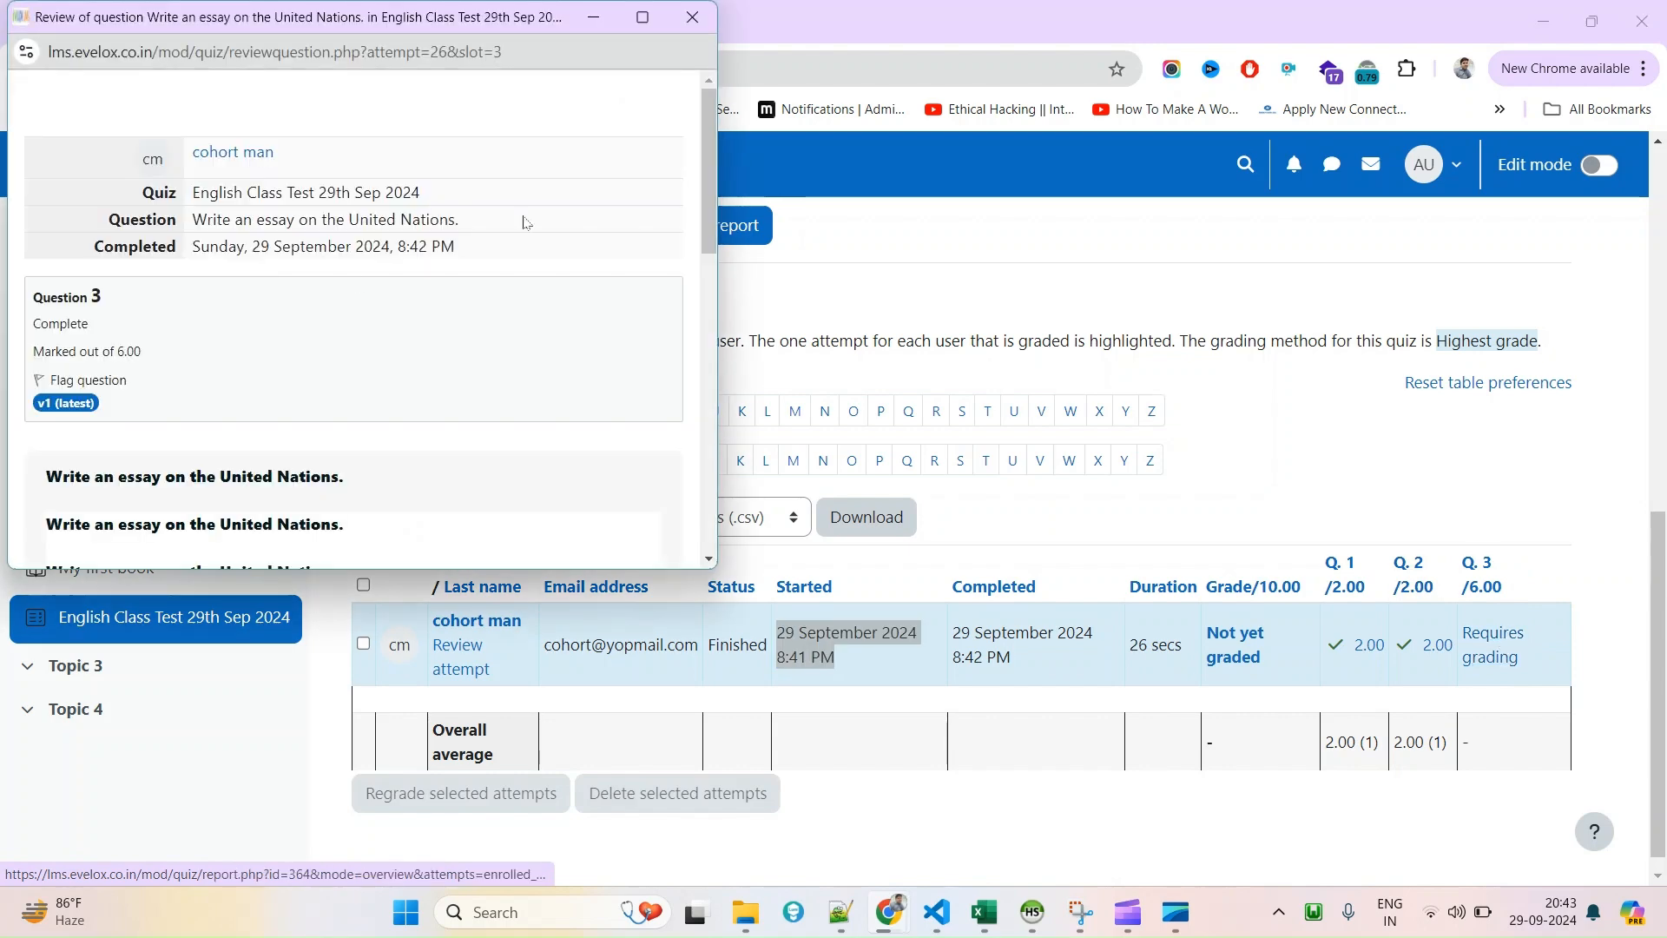
scroll(350, 436, "down", 5)
scroll(350, 436, "down", 3)
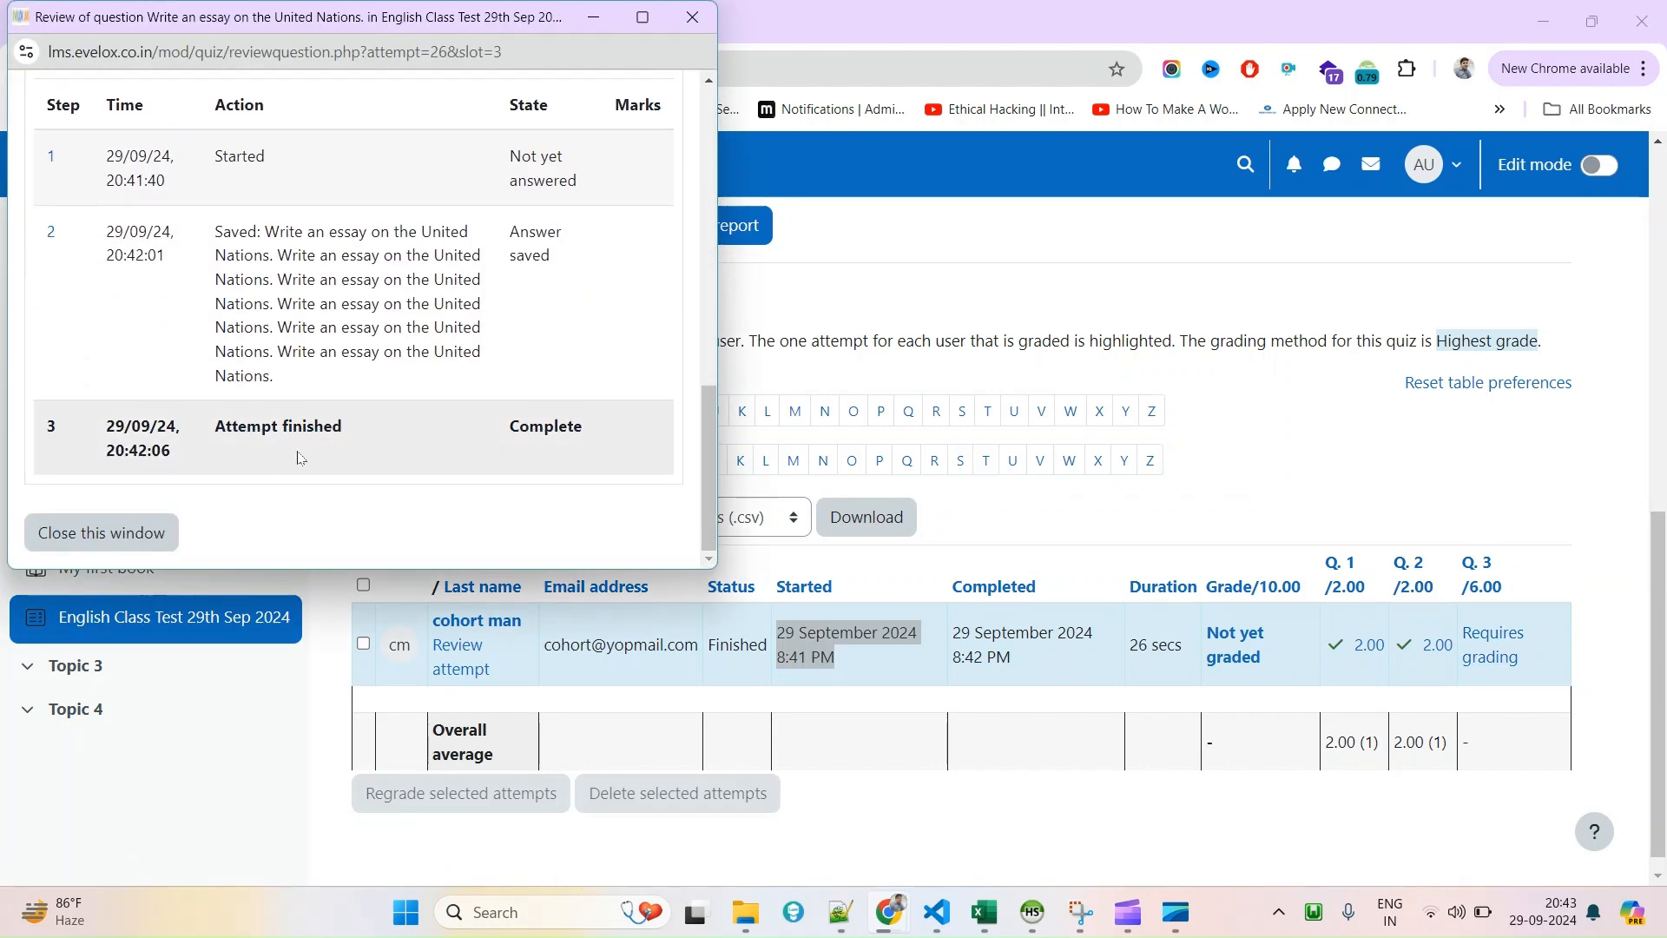
left_click(101, 533)
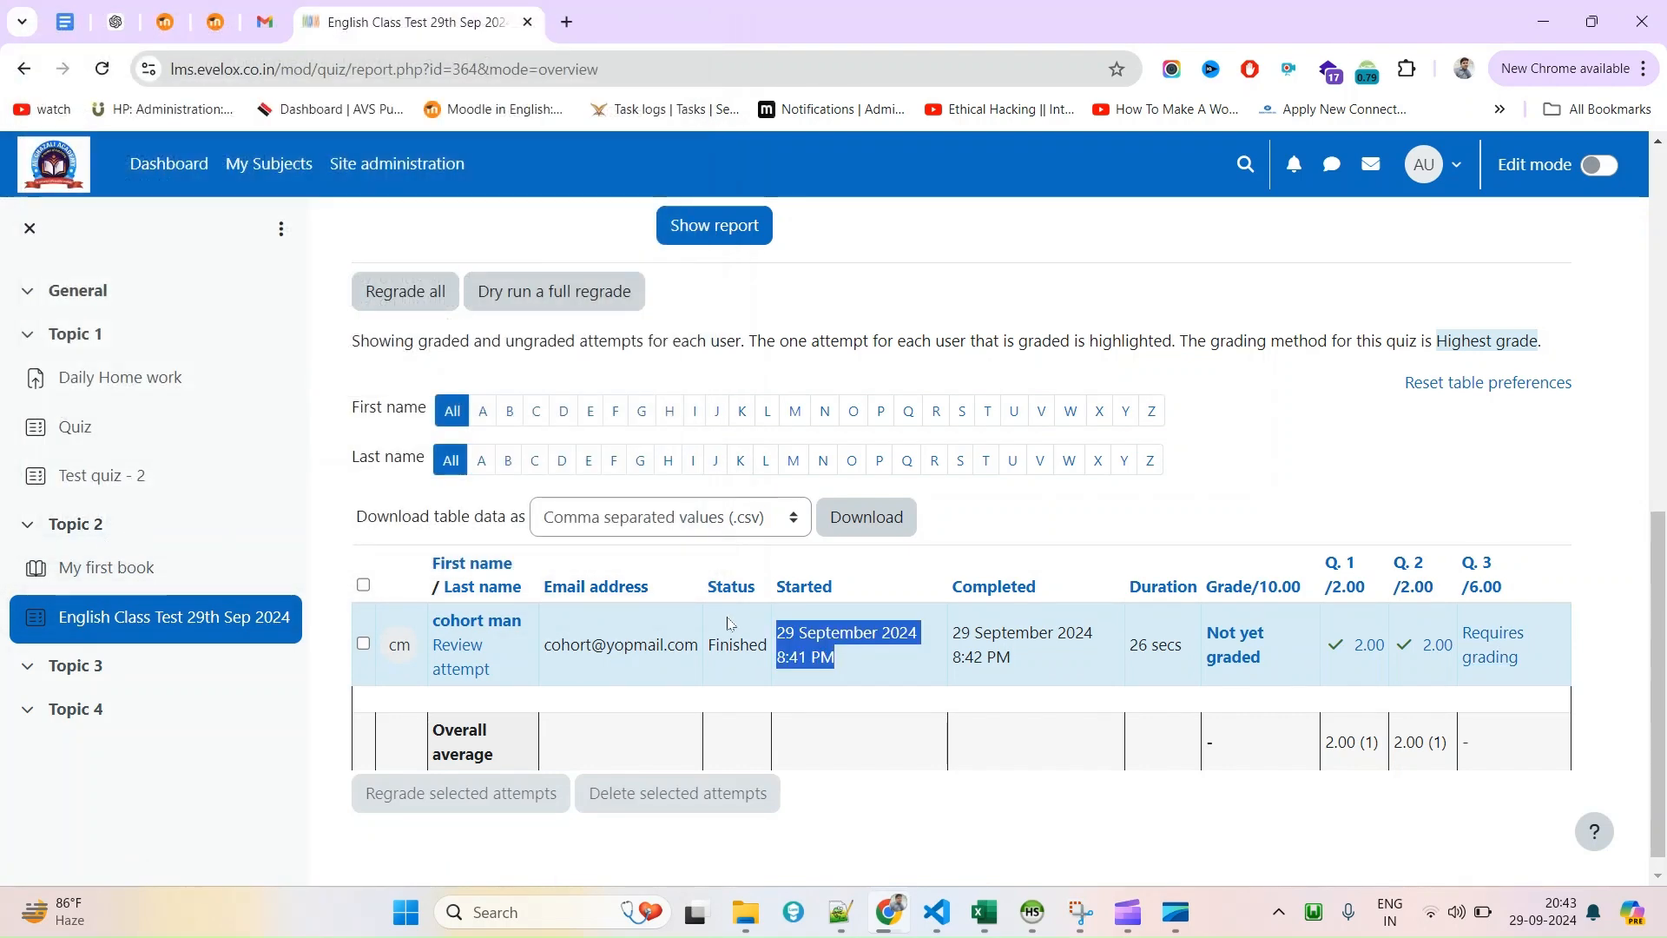
Look through the grades report's options, the available report types and the essay mark that requires grading.
scroll(848, 701, "up", 2)
scroll(848, 701, "up", 2)
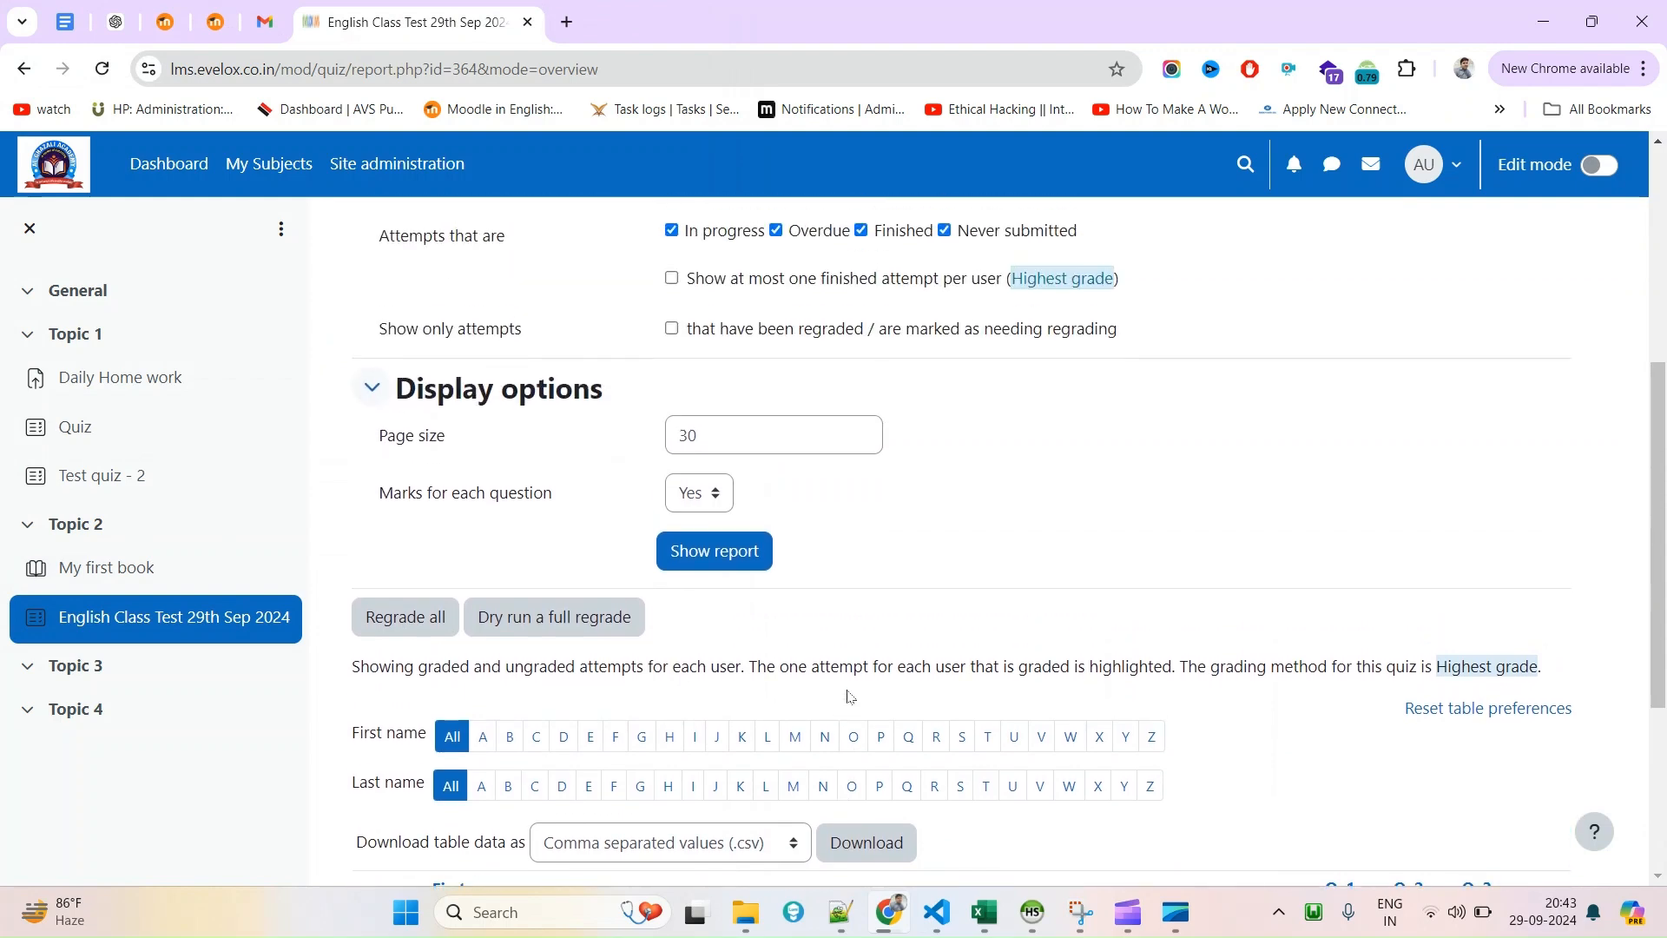
scroll(794, 733, "down", 3)
scroll(794, 695, "up", 8)
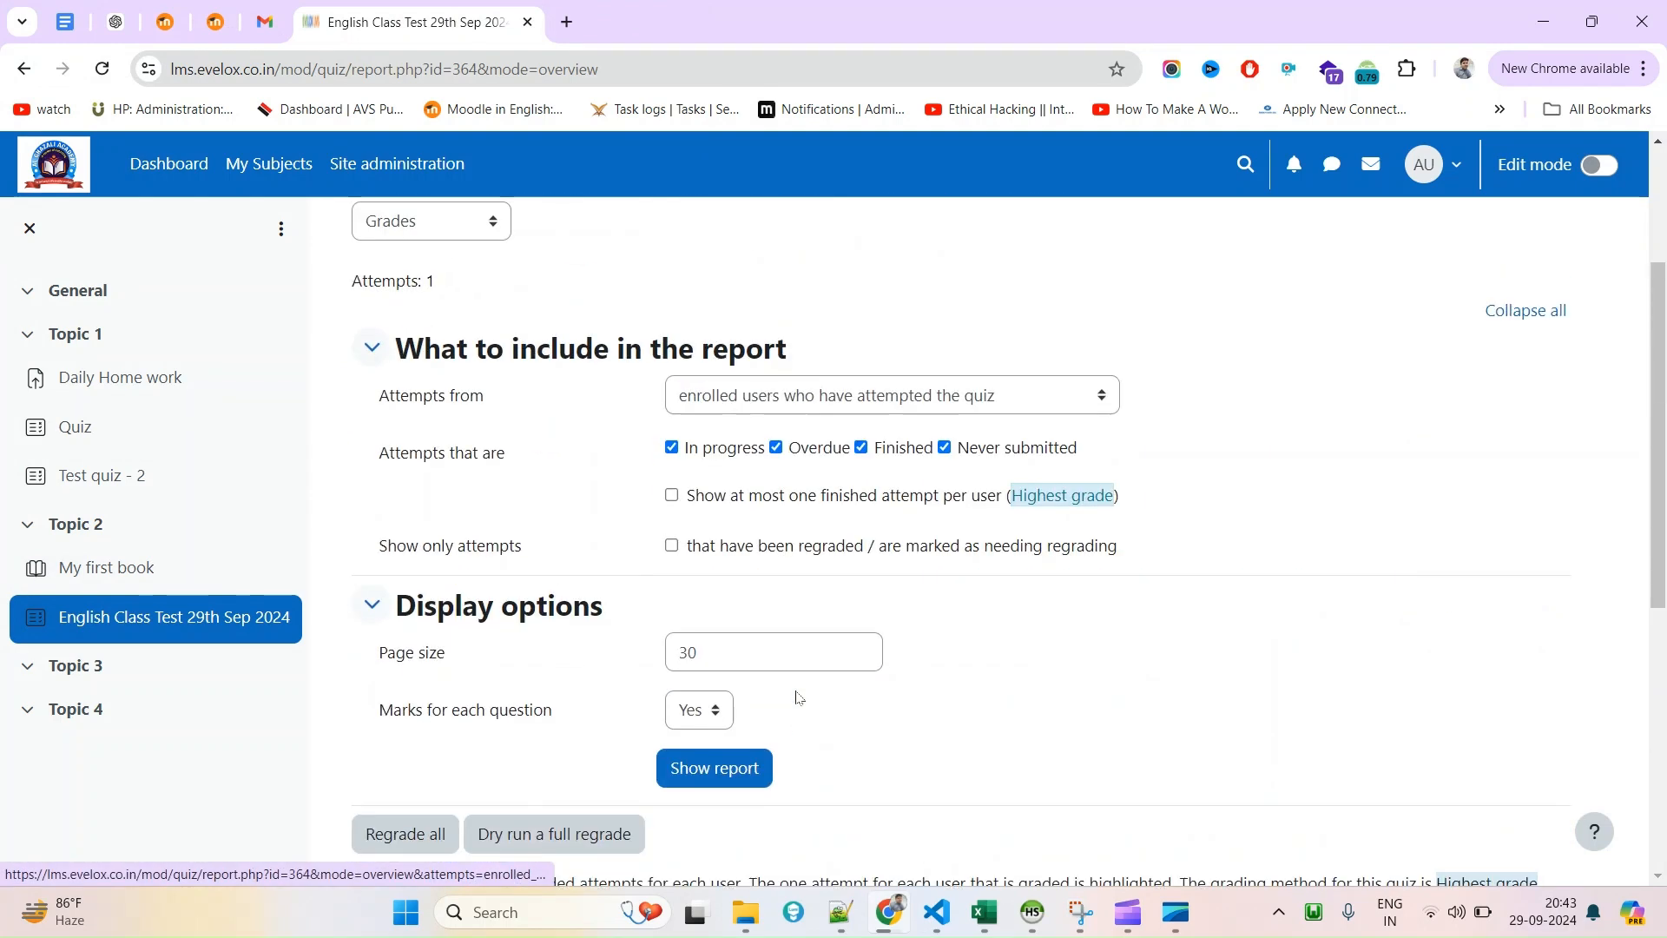
left_click(457, 479)
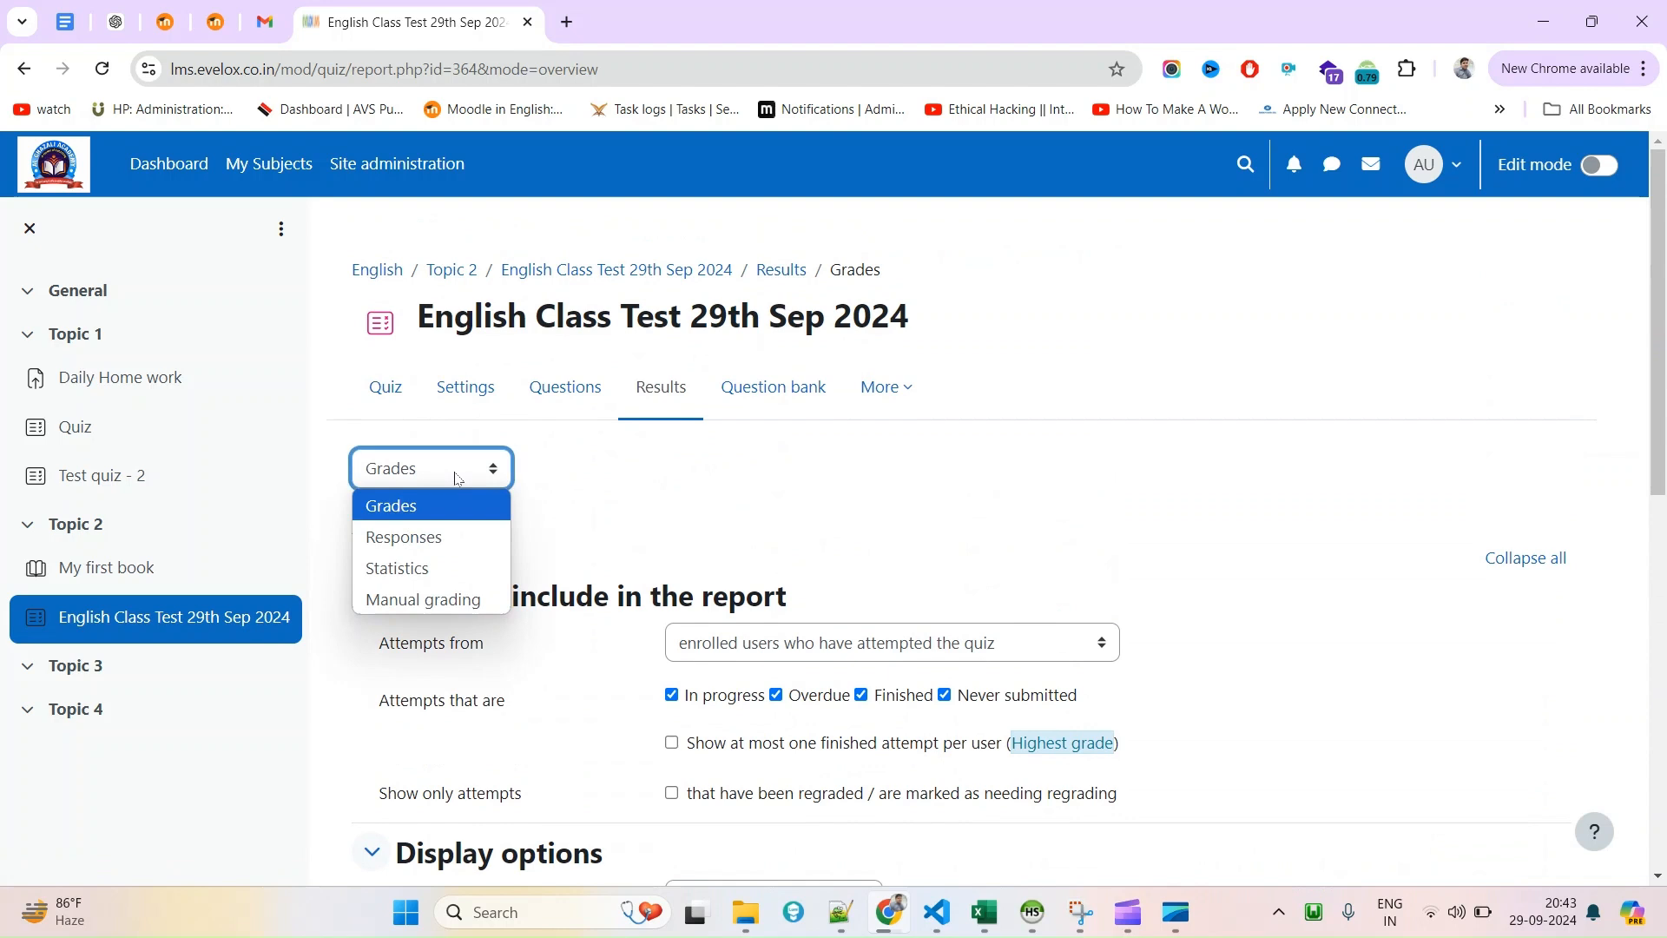
left_click(671, 480)
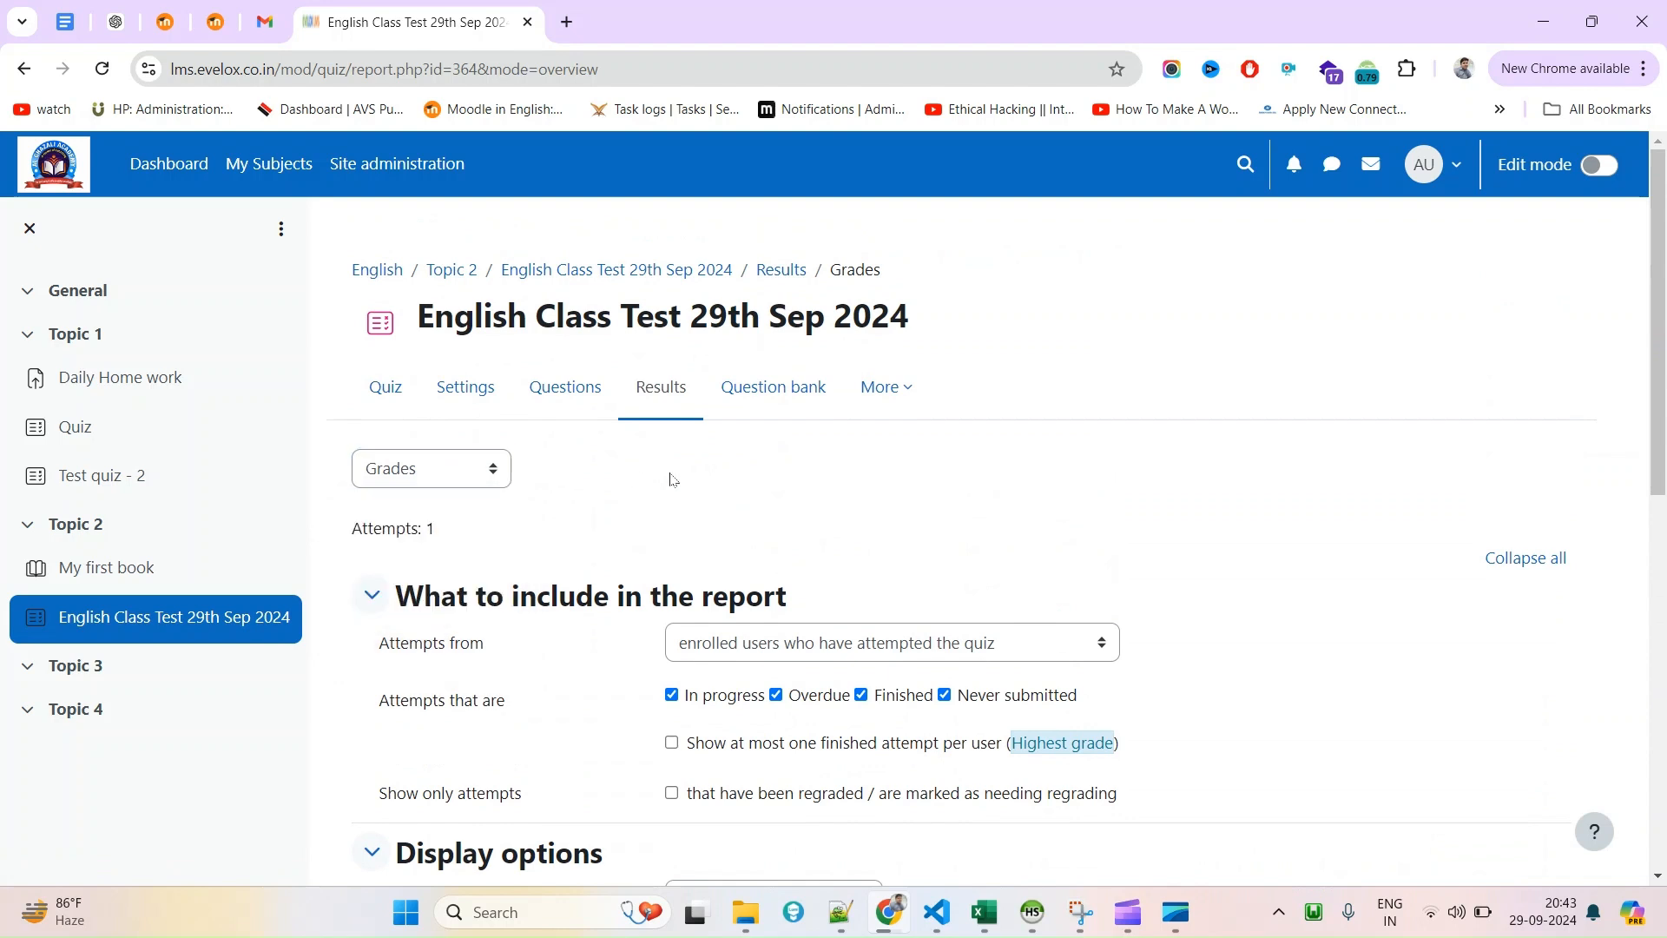
left_click(438, 479)
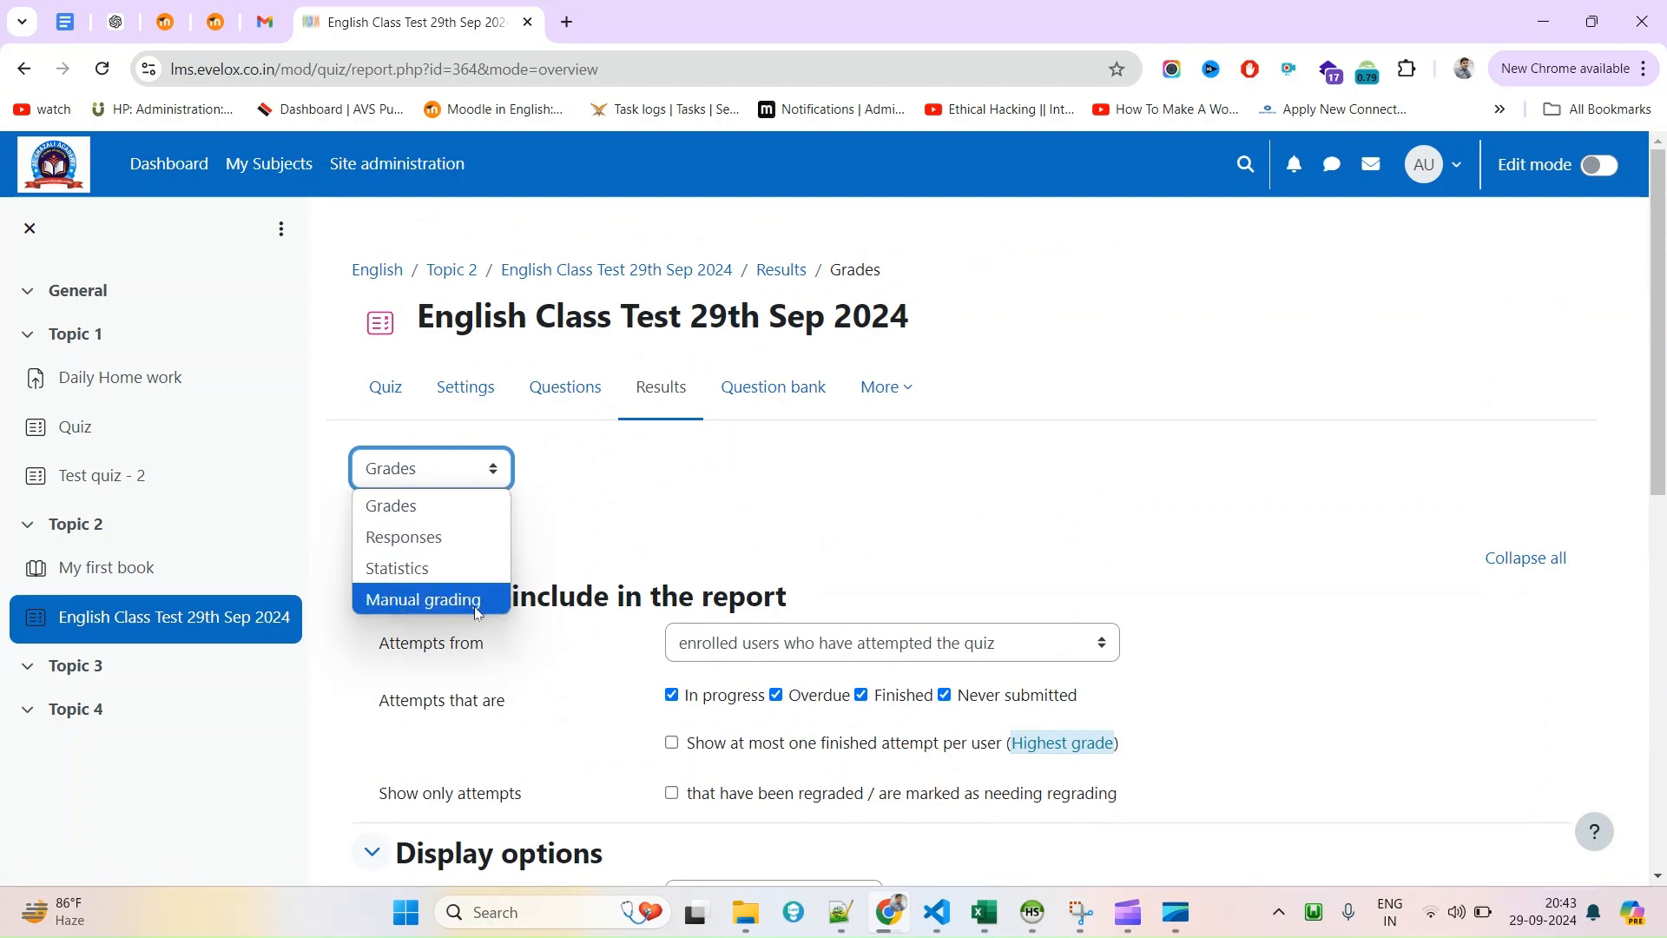
scroll(1232, 708, "down", 9)
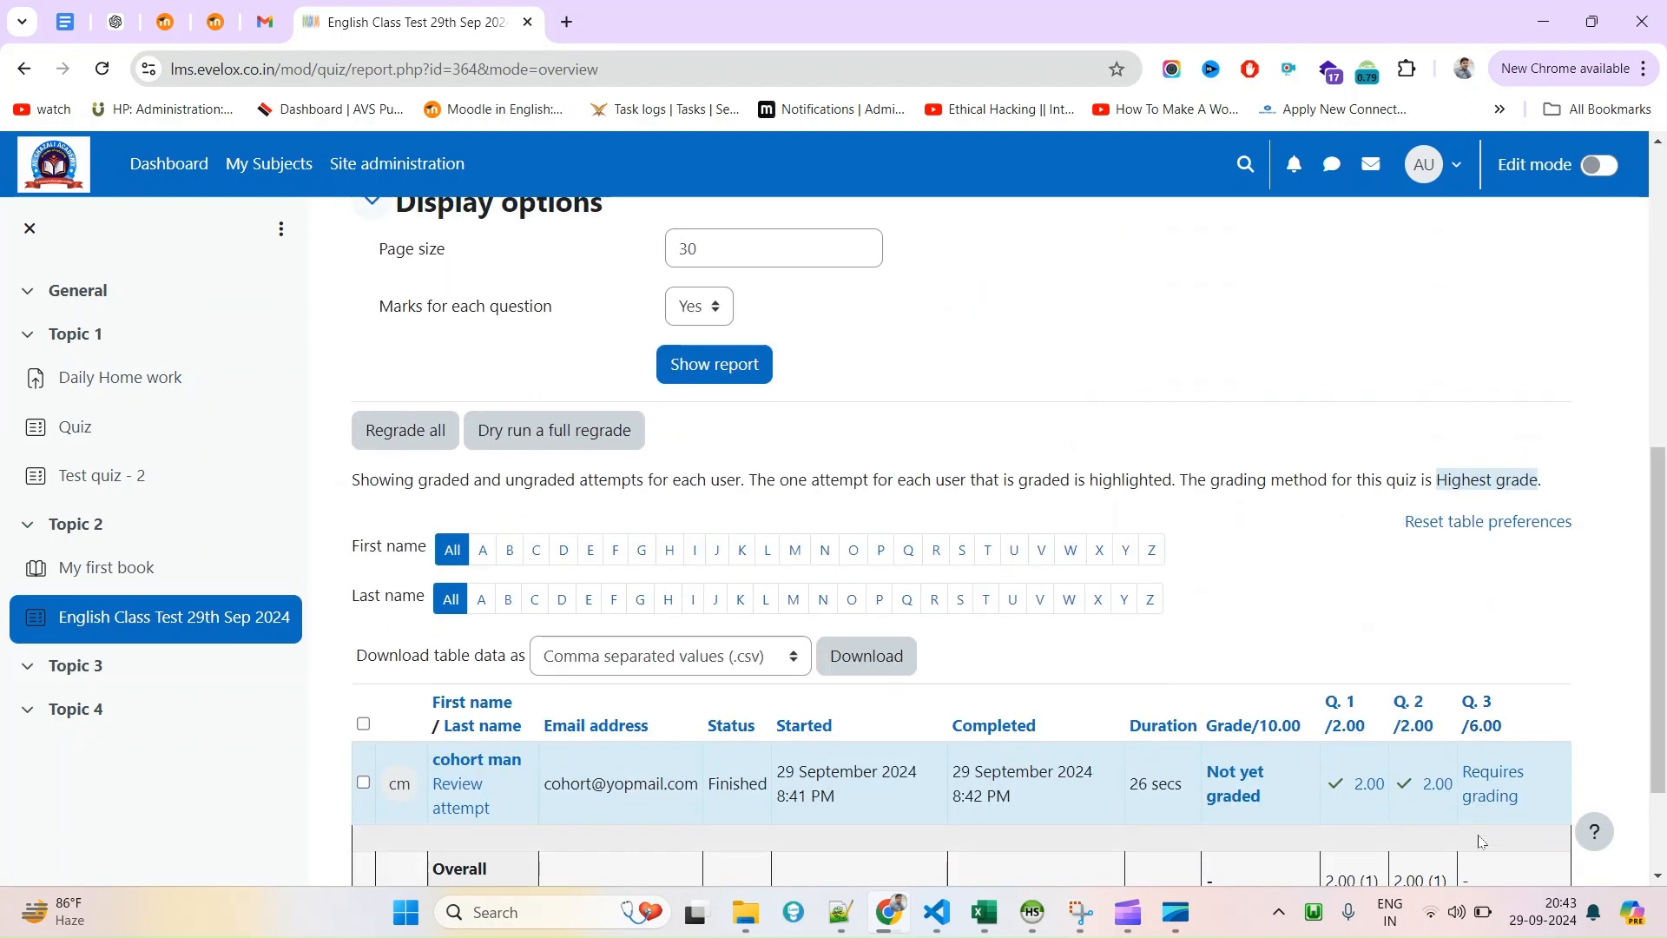
scroll(1068, 643, "up", 9)
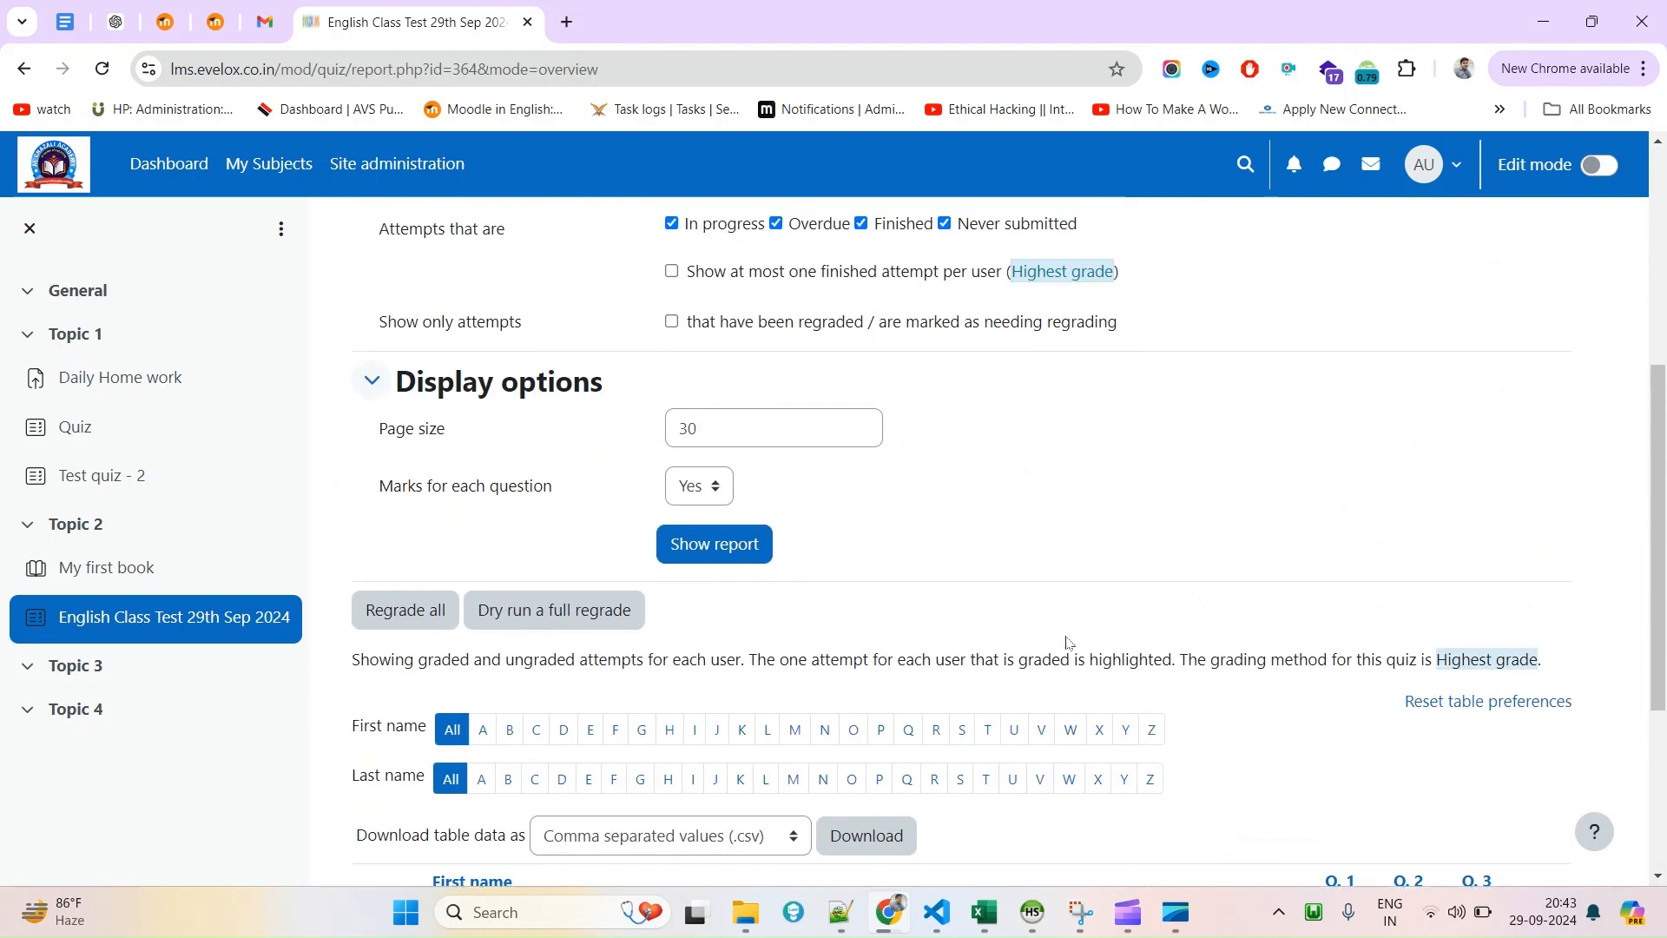
Switch the results to manual grading and open the ungraded attempt for the United Nations essay question.
left_click(434, 469)
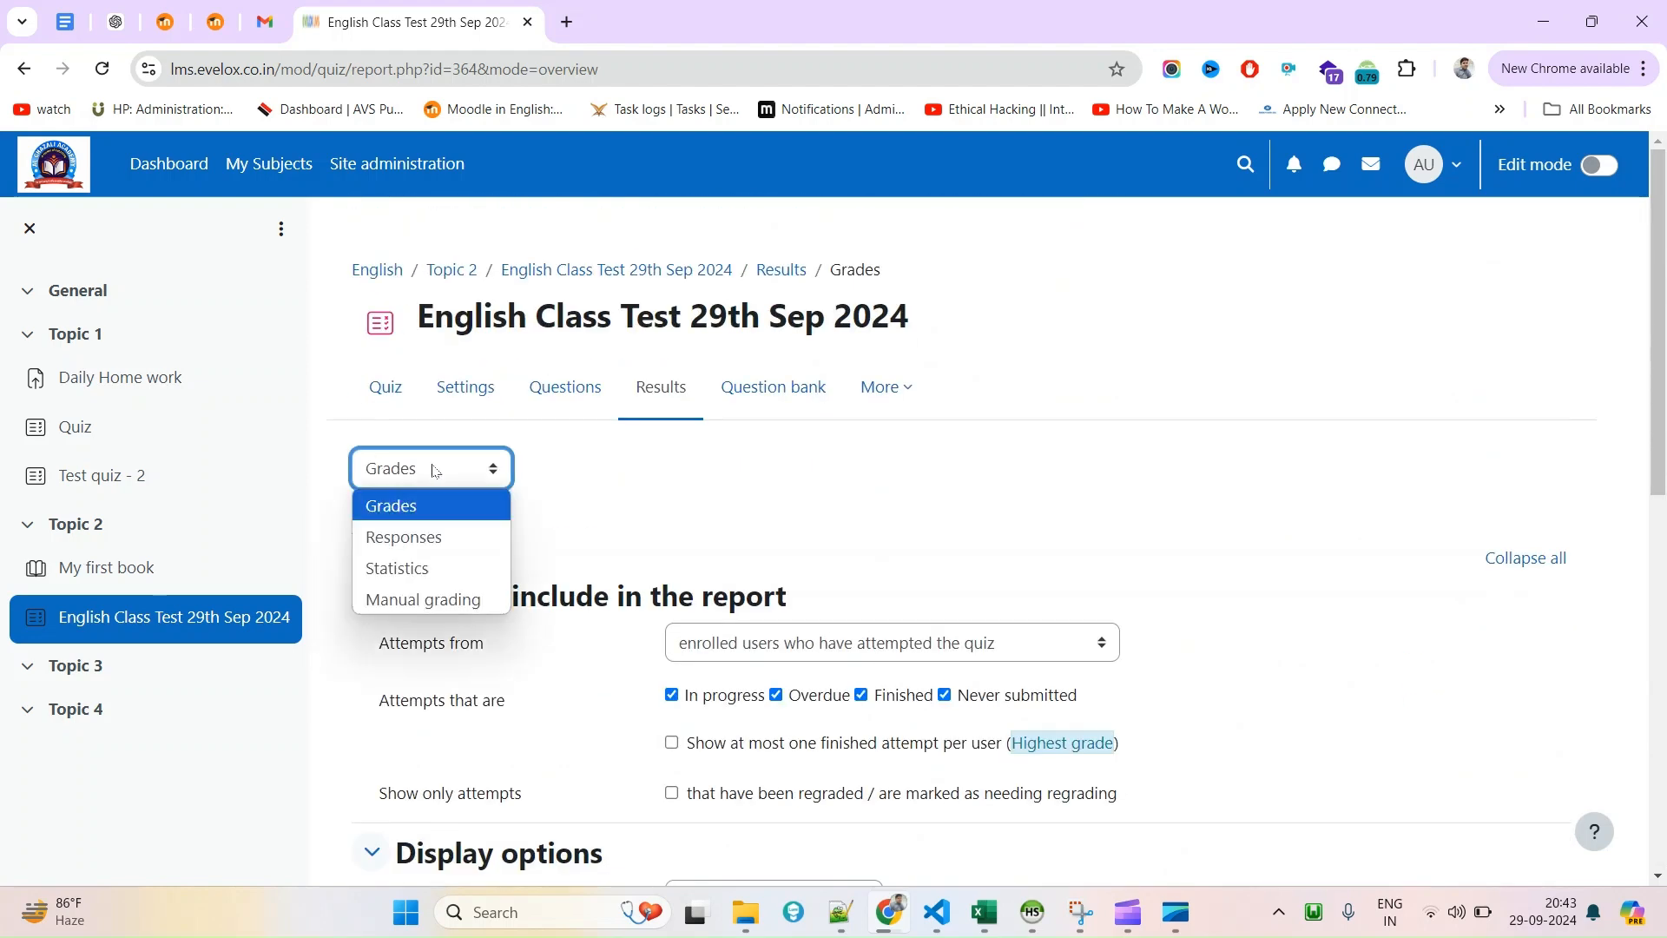
left_click(423, 599)
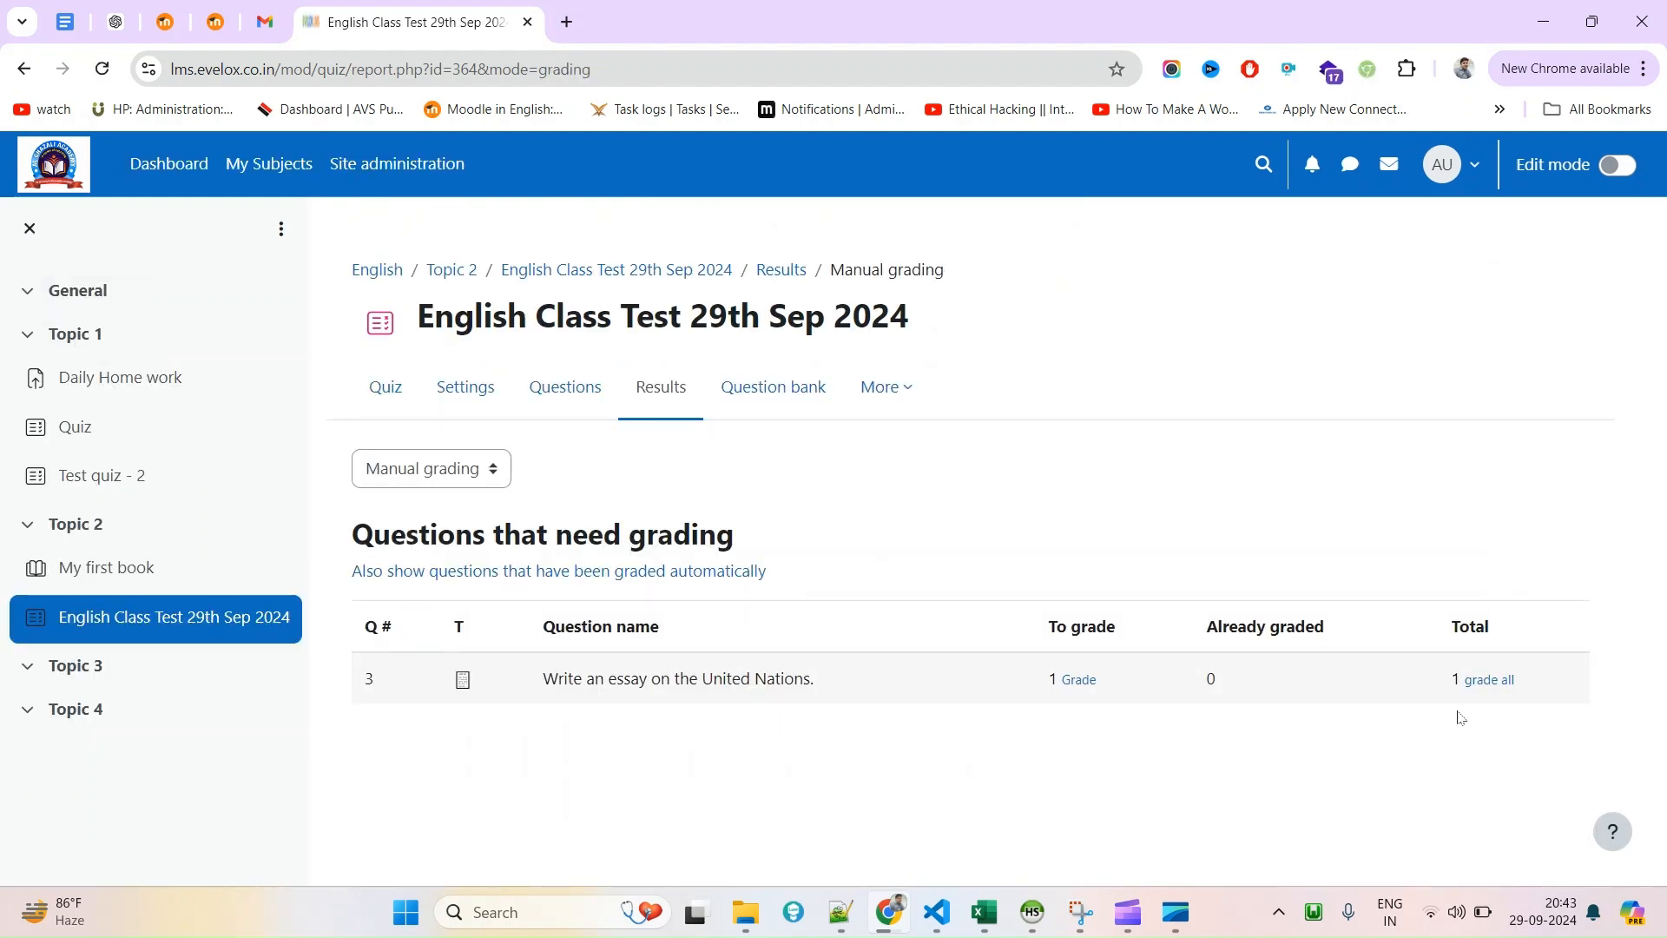
left_click(1080, 680)
scroll(1079, 689, "down", 3)
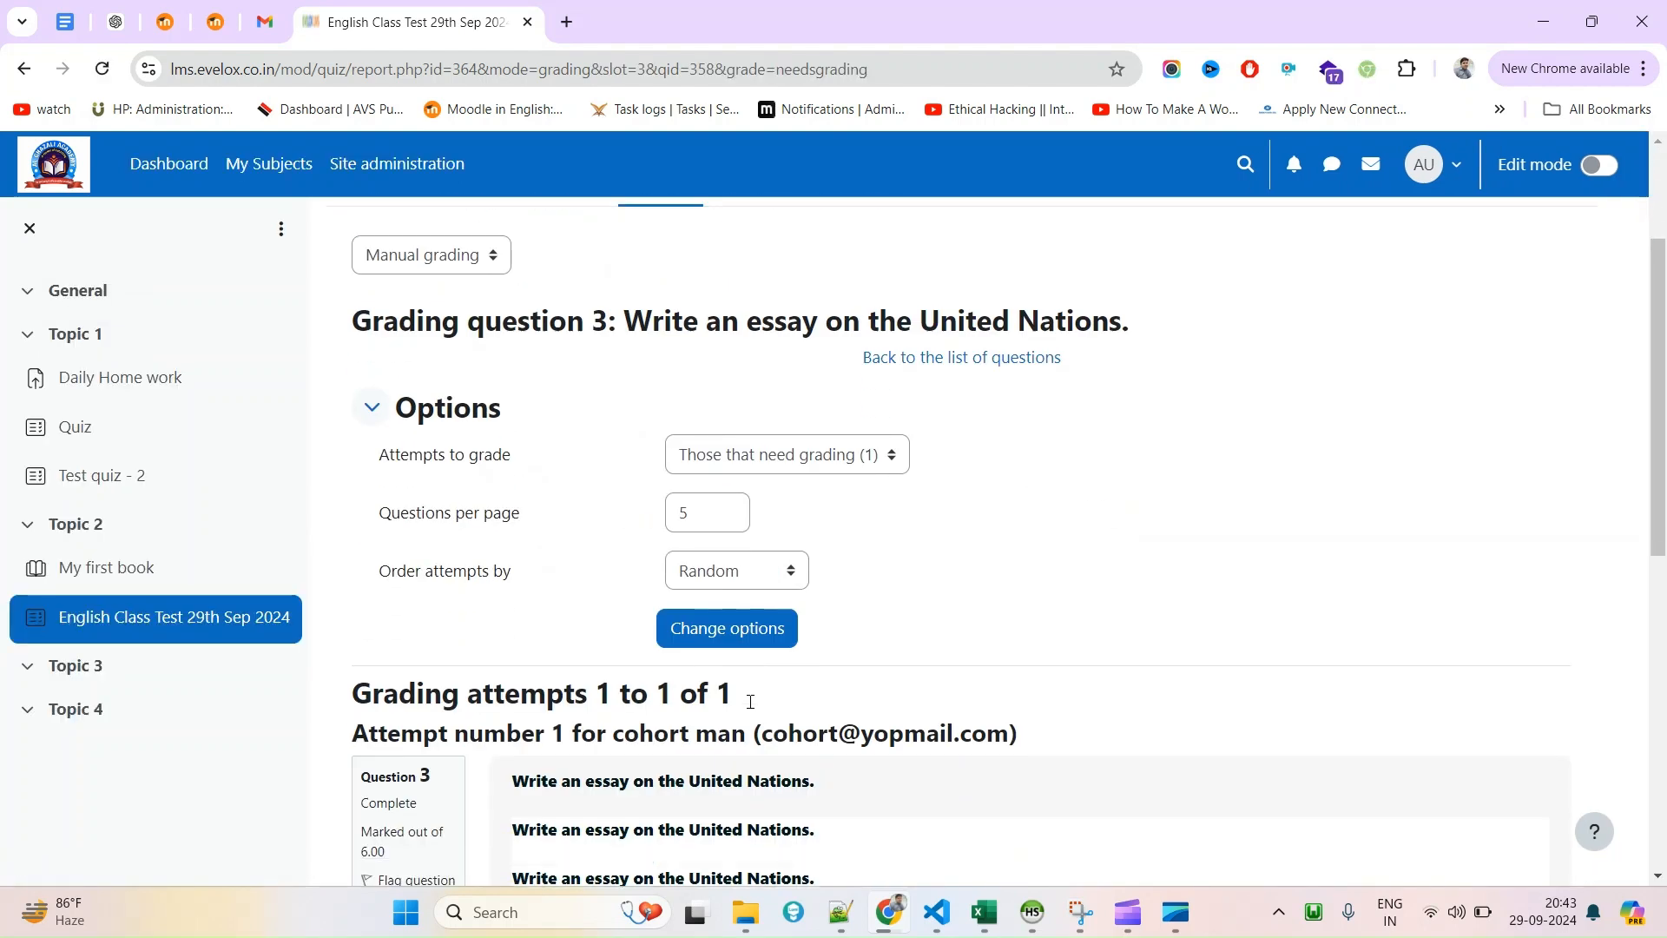
Add the comment "You have done the nice job!" to the essay answer, enter its mark out of 6.00, and save the grading.
scroll(761, 597, "down", 8)
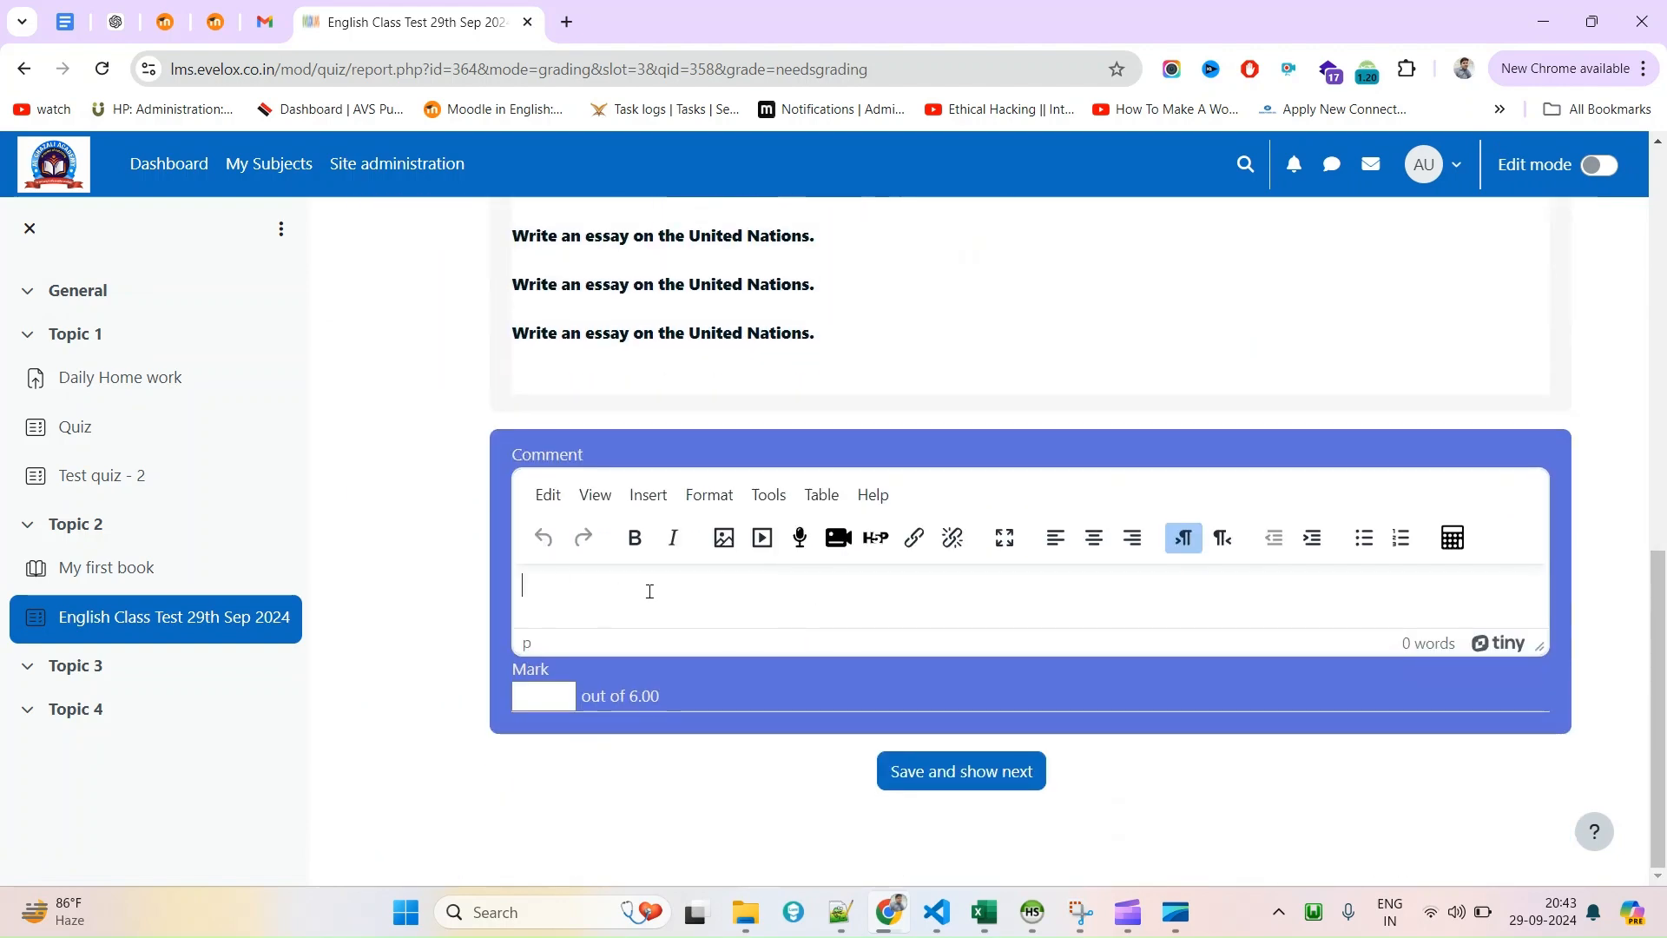
type("ou have done the")
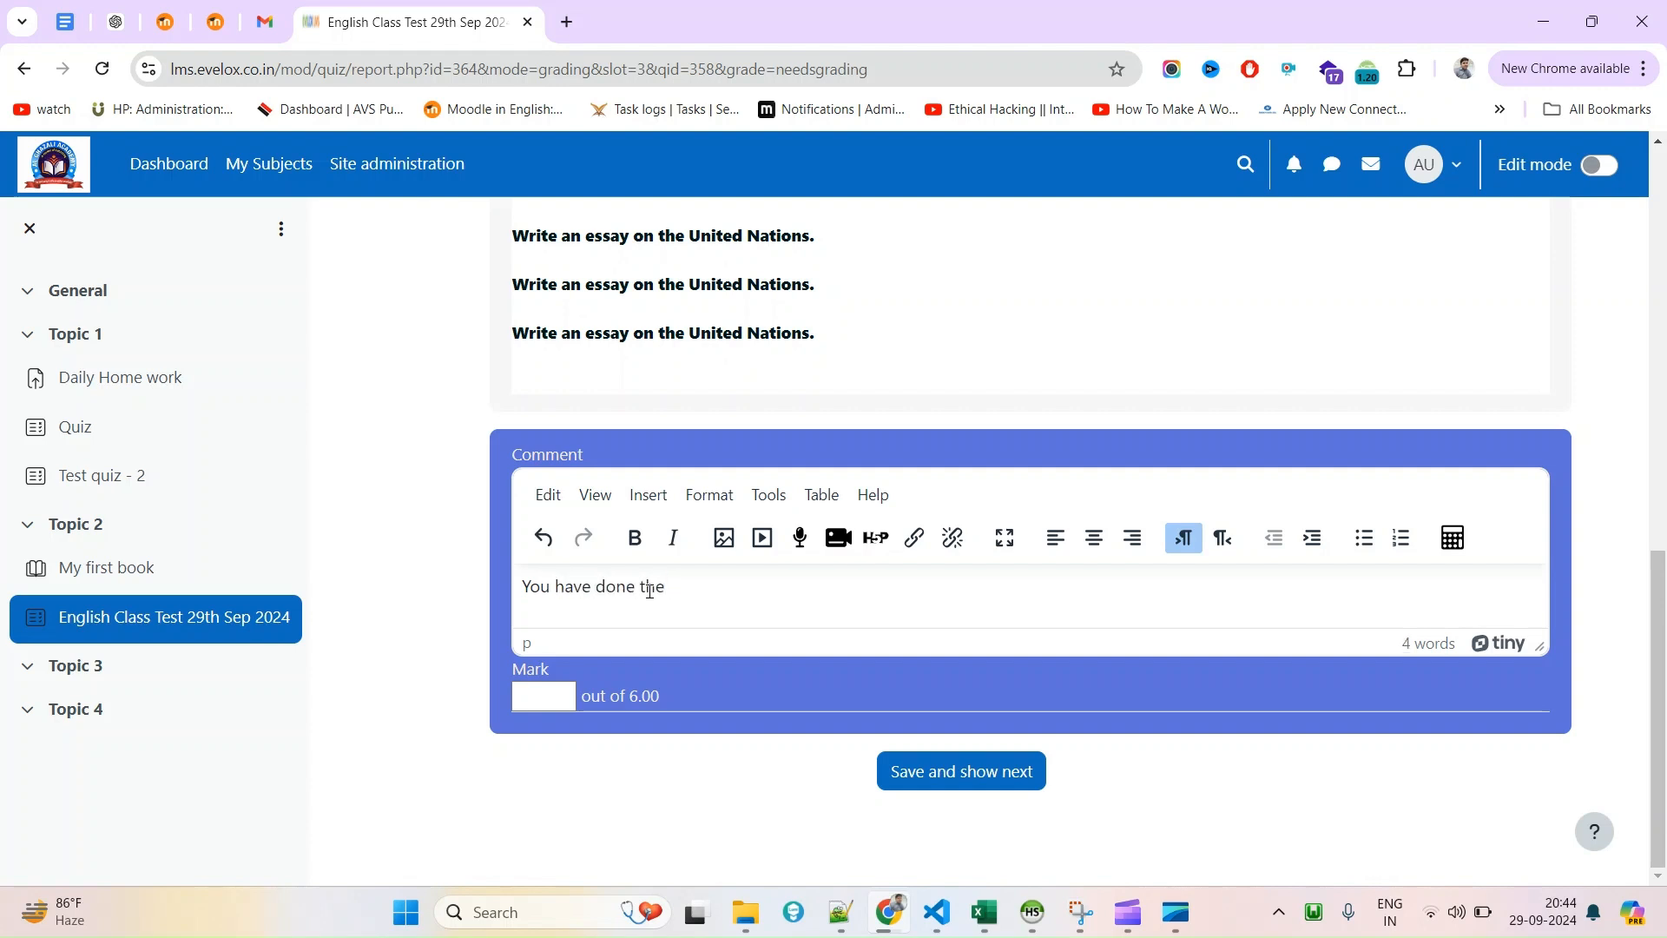
type(" nice job!")
left_click(551, 696)
left_click_drag(667, 699, 586, 694)
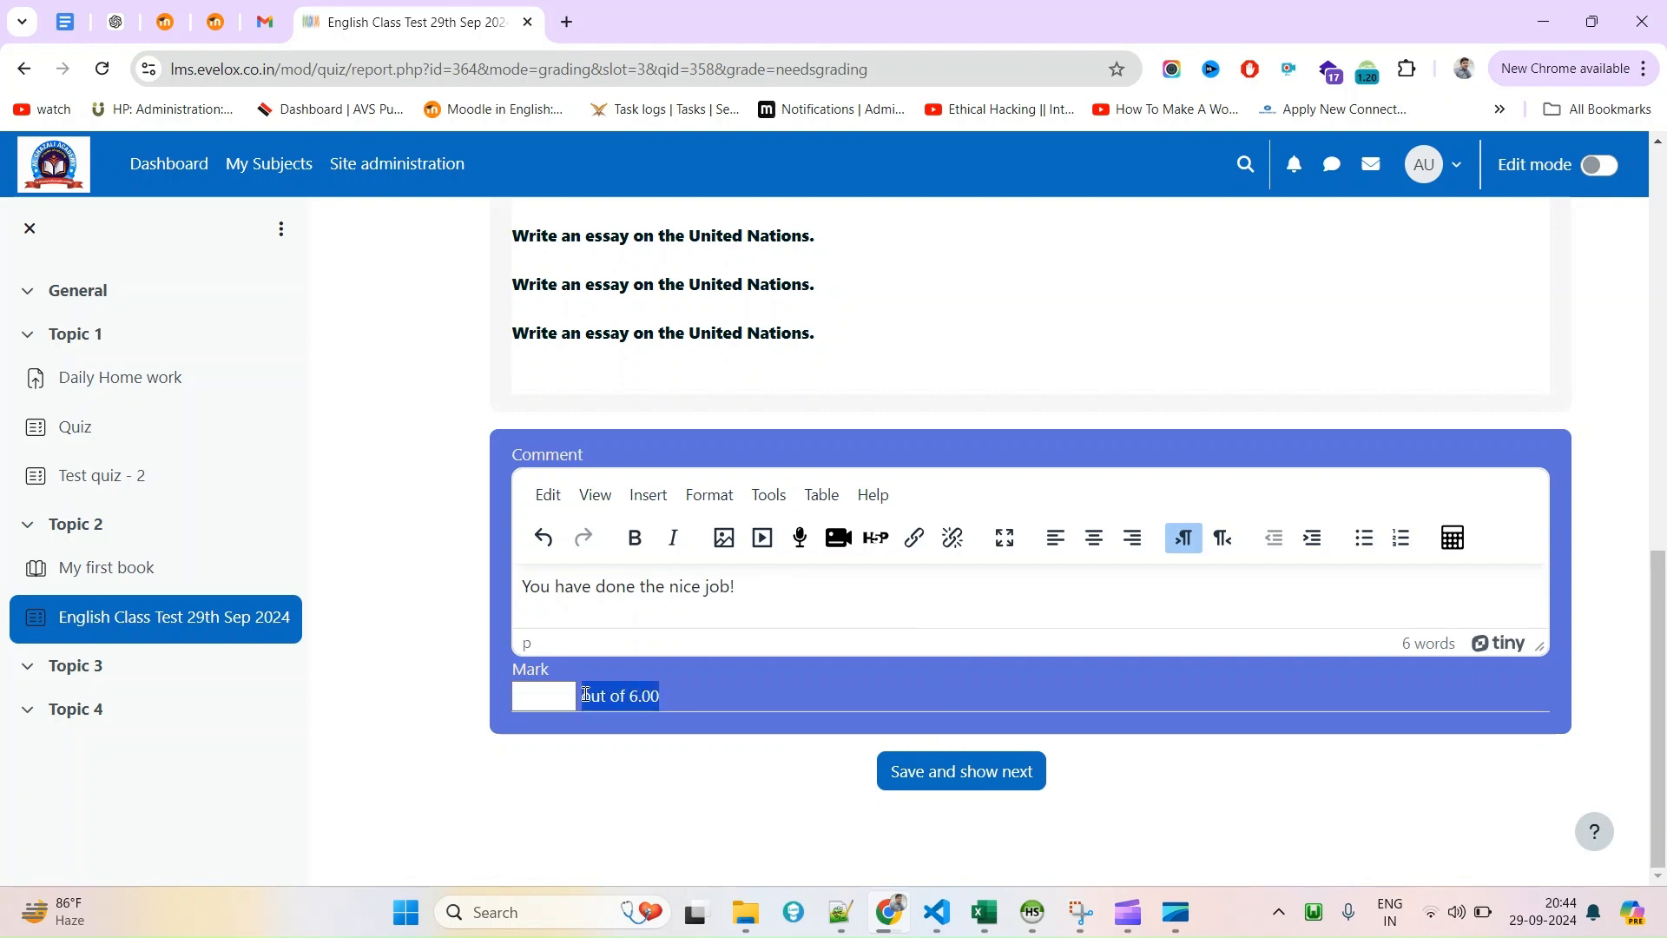
left_click(549, 700)
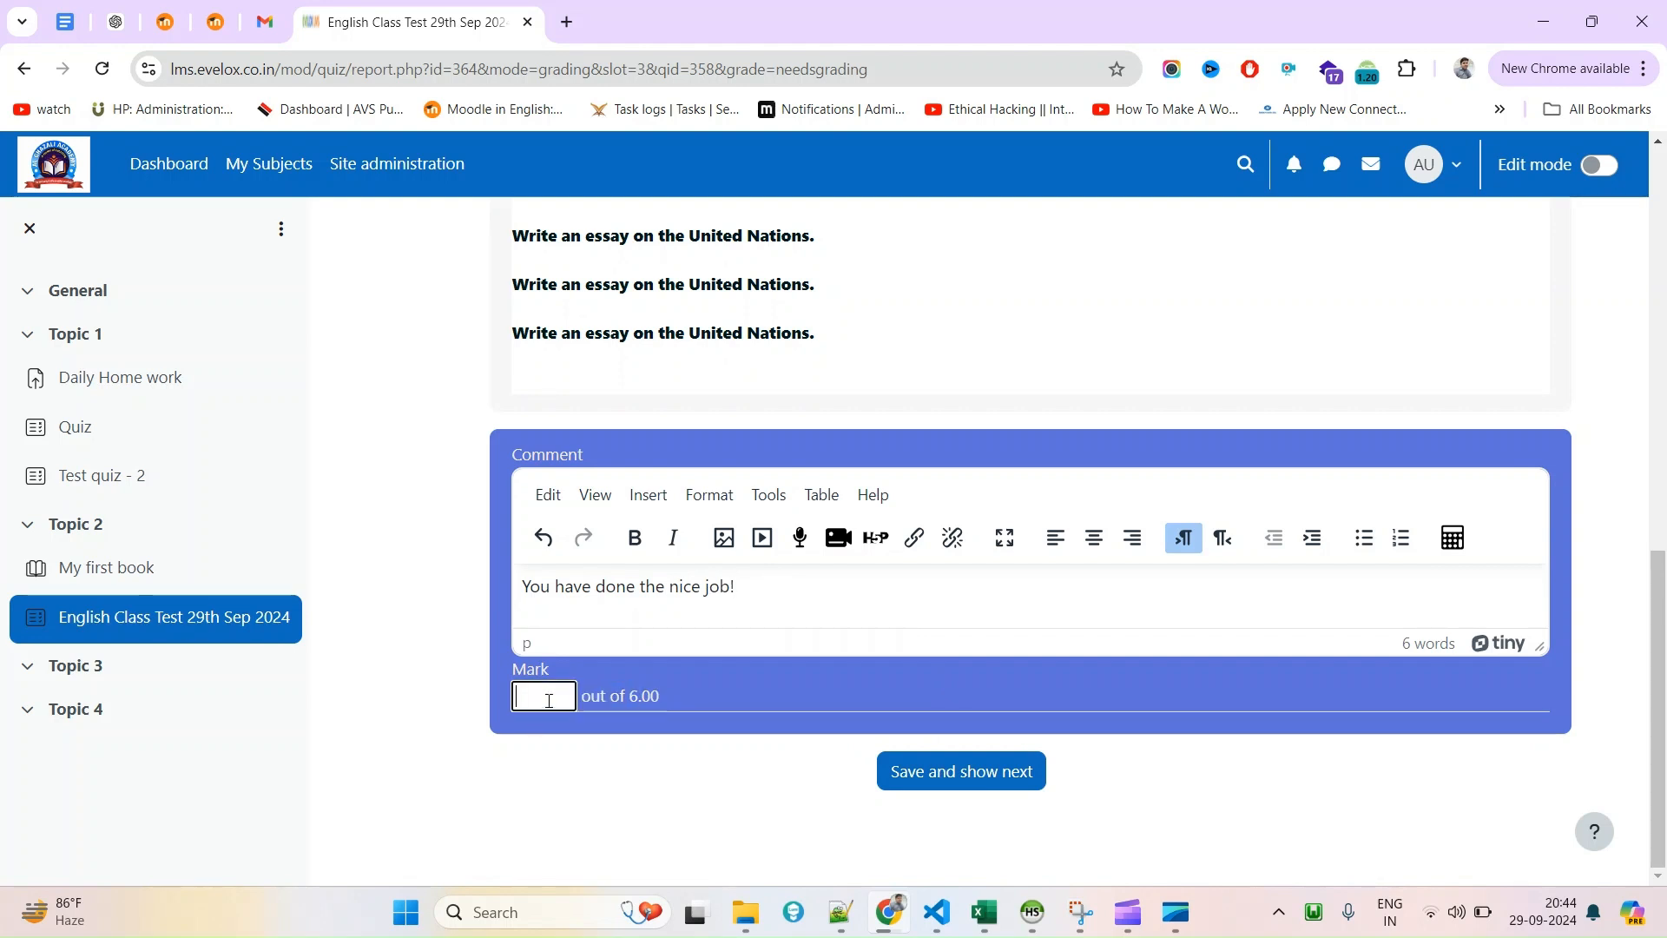
left_click(942, 777)
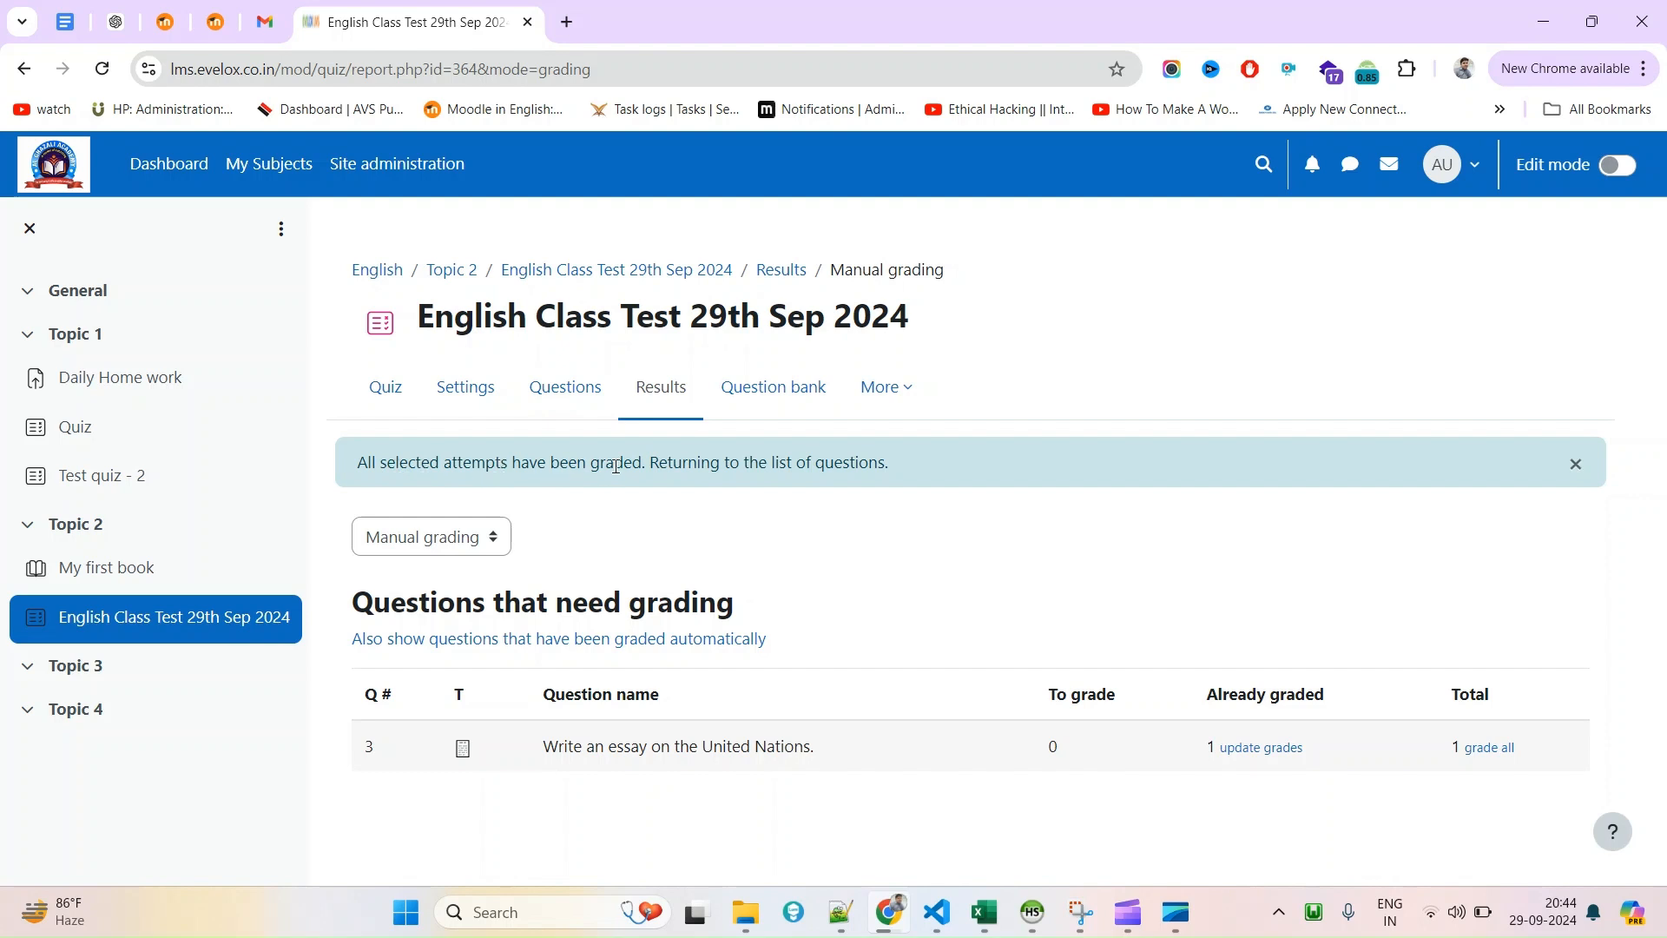
Switch the quiz results to the grades report and check the essay mark and the overall average grade.
left_click_drag(671, 466, 844, 466)
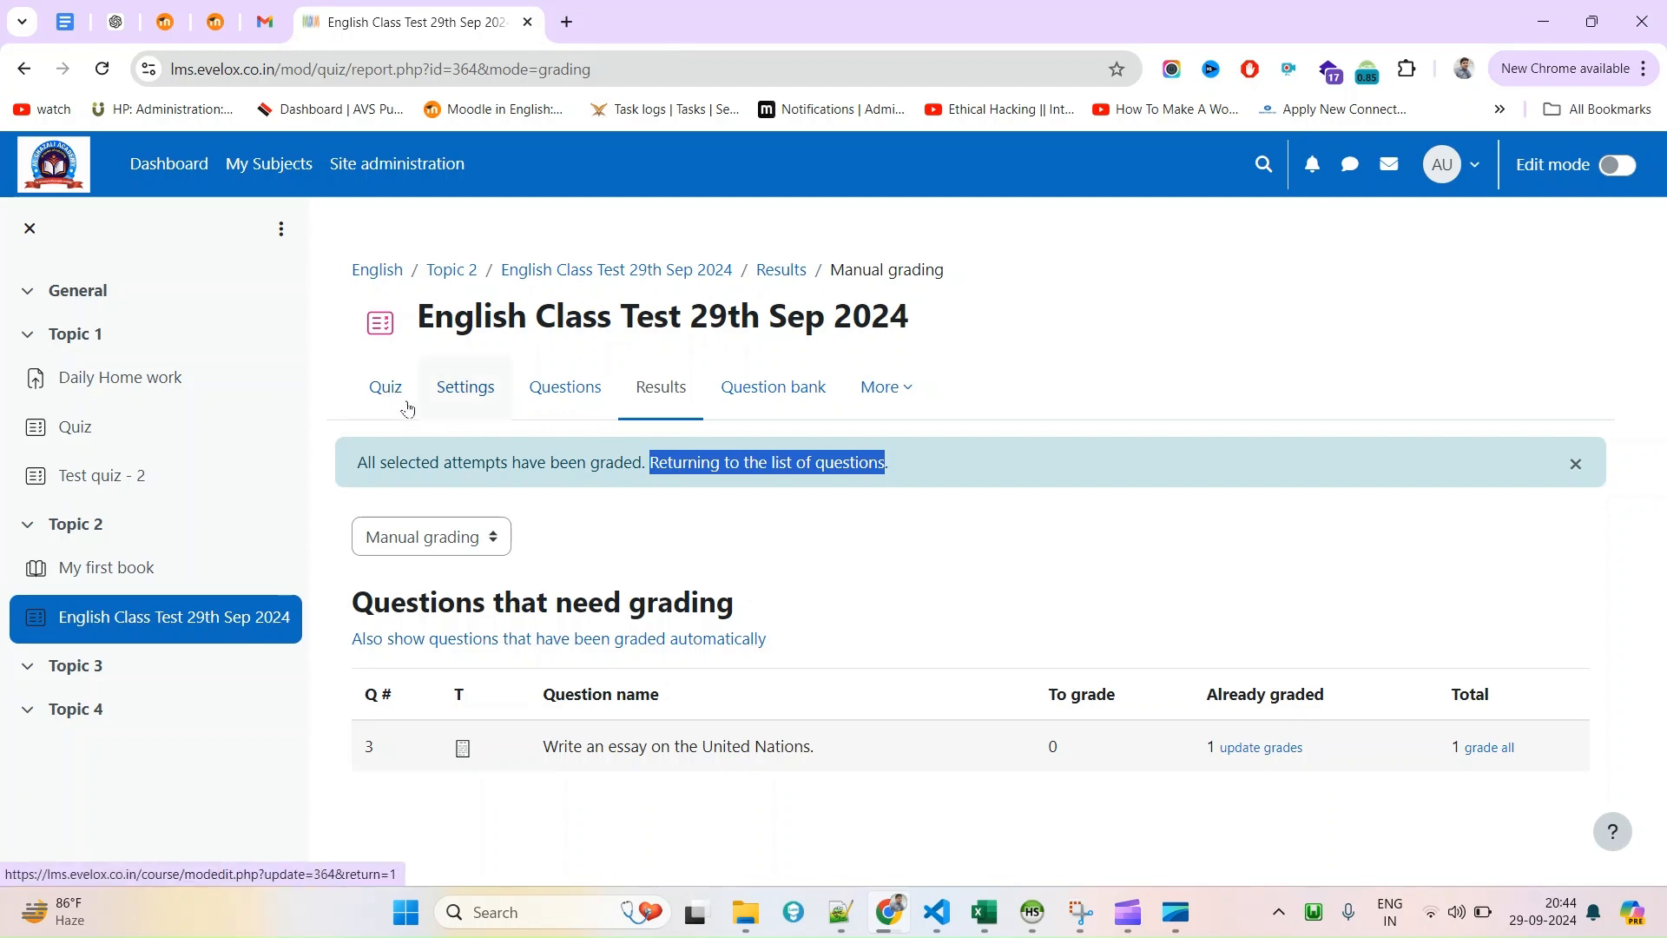
left_click(412, 536)
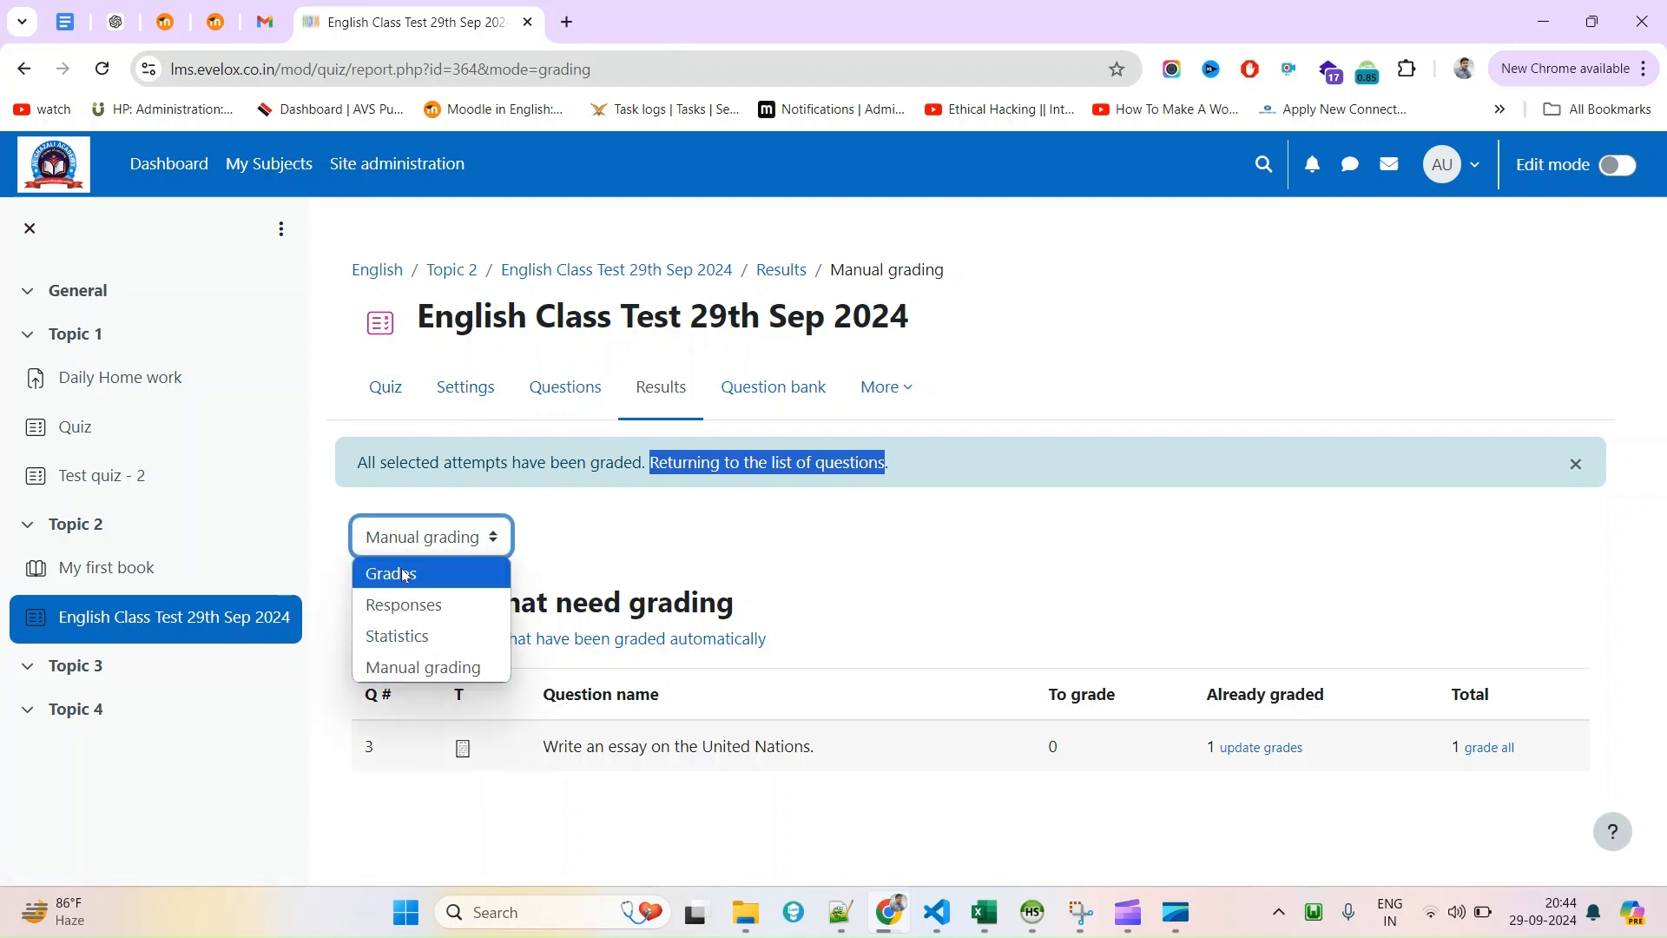
left_click(405, 570)
scroll(692, 562, "down", 10)
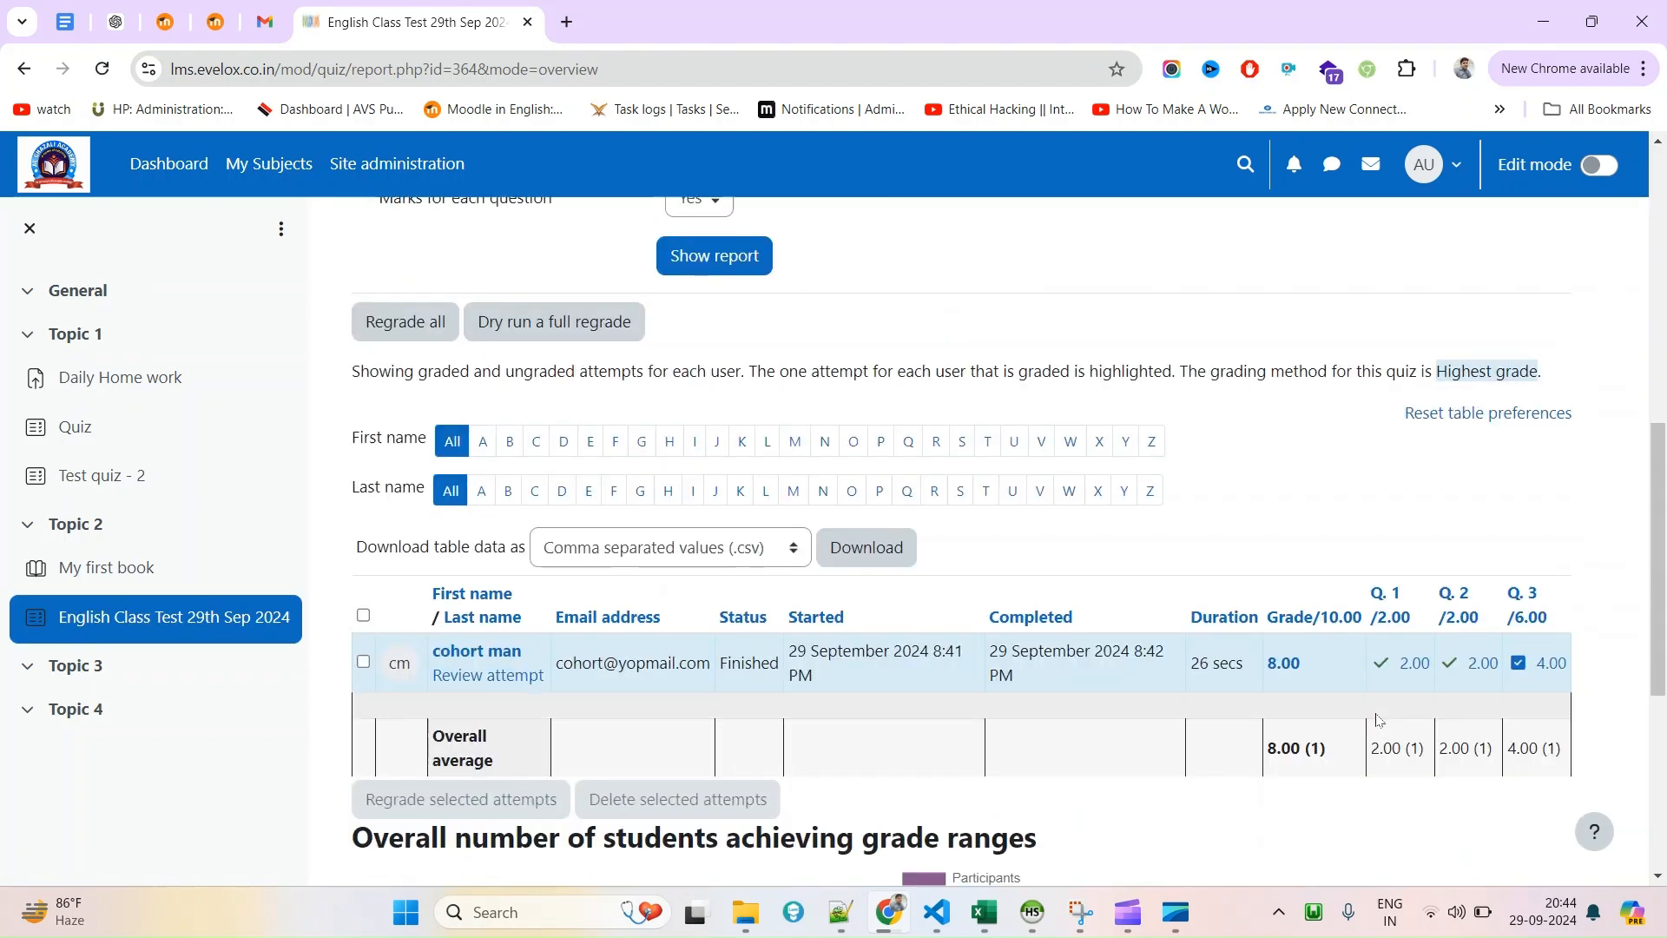
double_click(1522, 641)
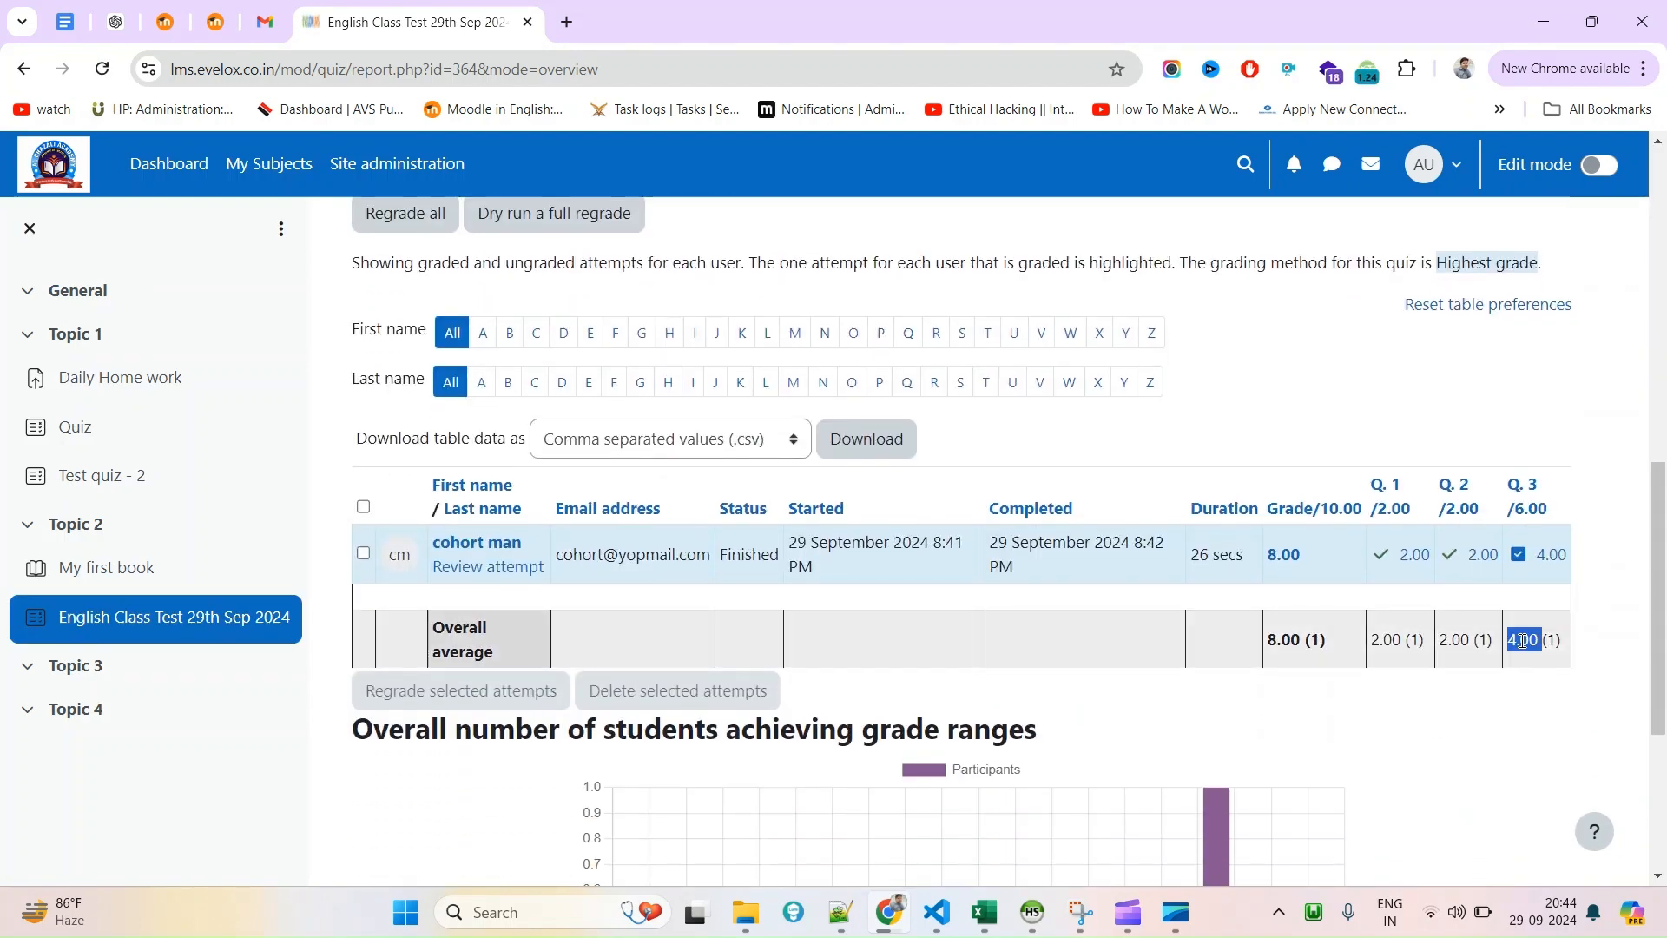
triple_click(1465, 649)
double_click(1285, 641)
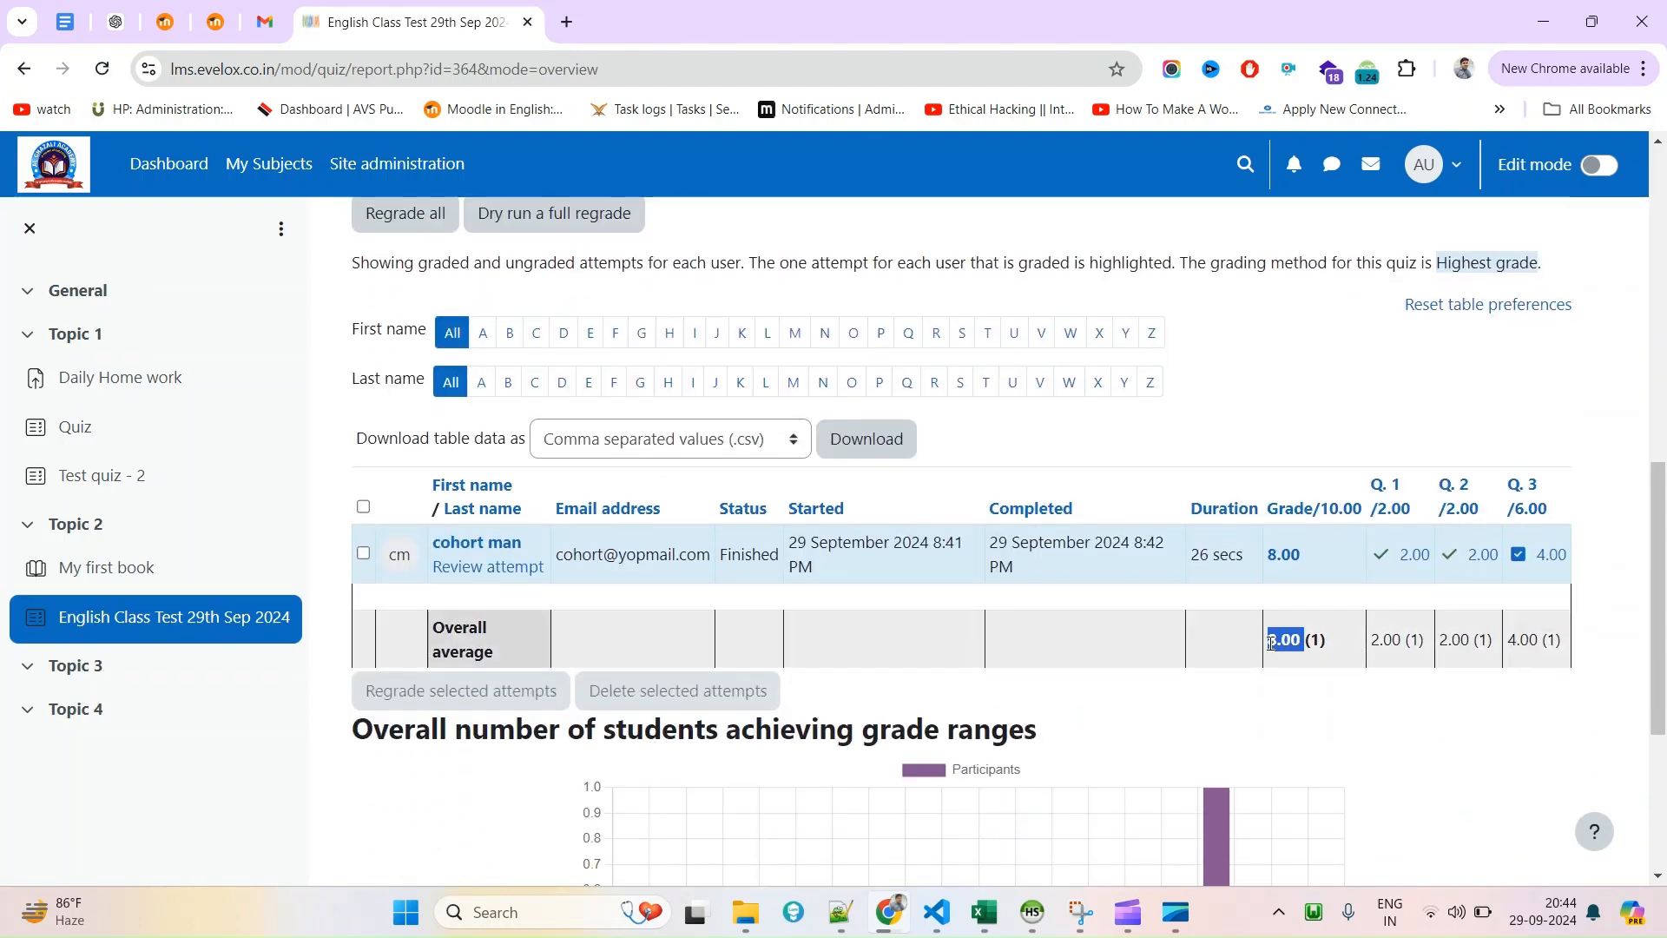
scroll(1068, 673, "up", 4)
scroll(1068, 674, "up", 5)
scroll(1068, 673, "down", 7)
scroll(1068, 674, "up", 8)
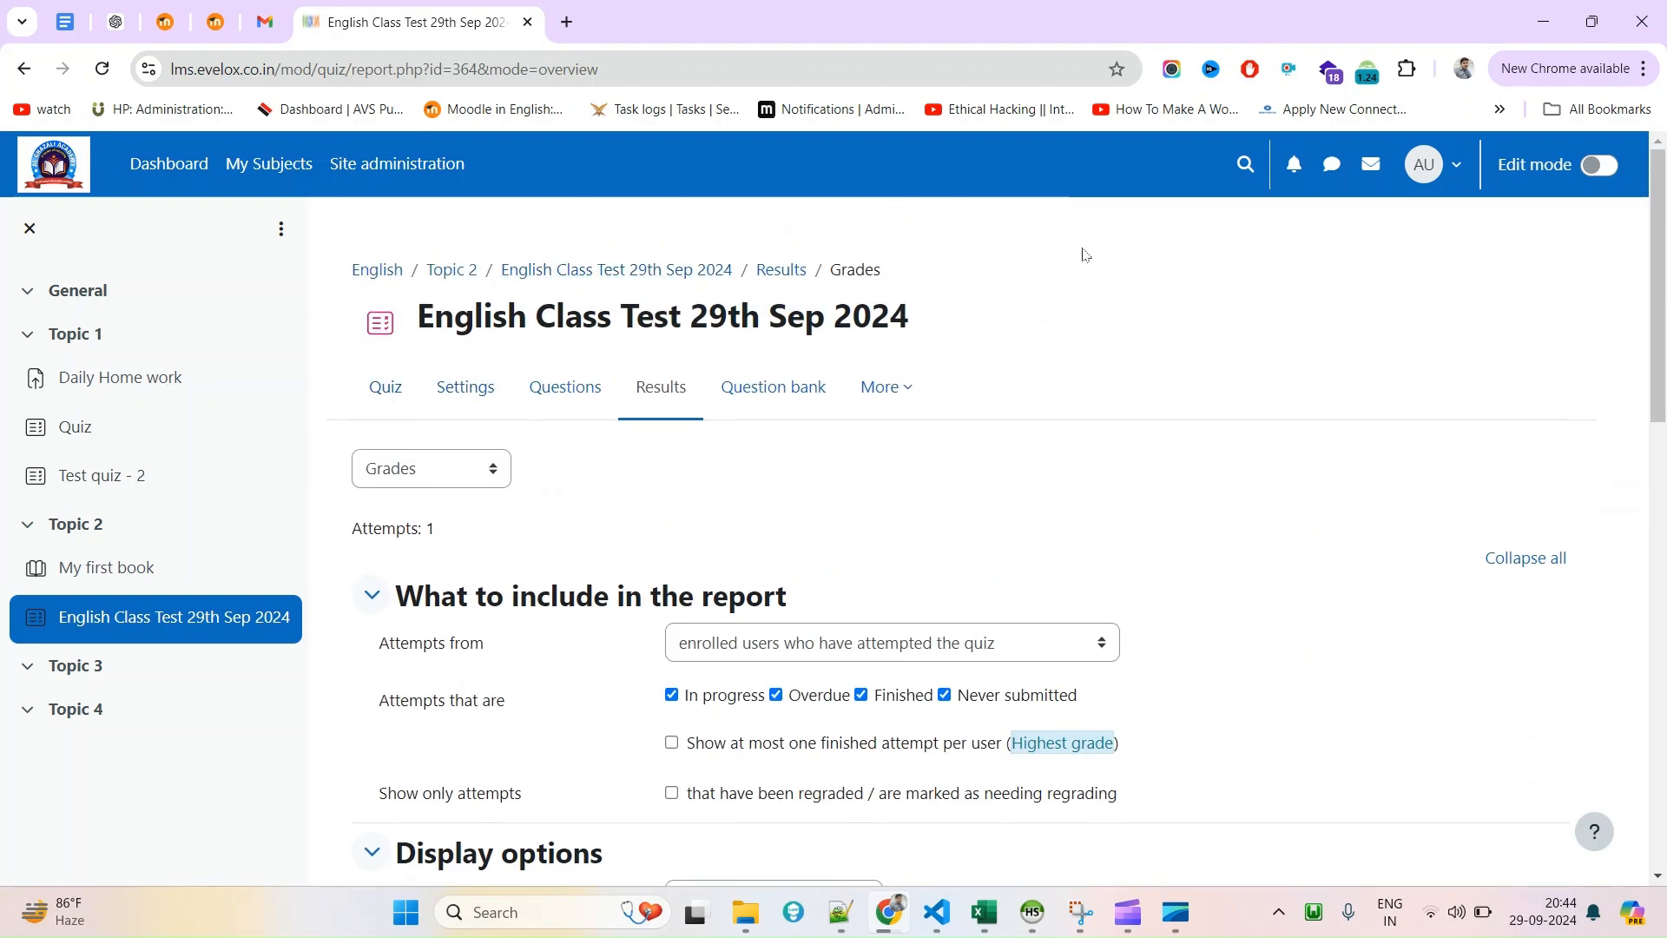
Return to the quiz overview, and open the English course's grader report to check the student's quiz grade.
left_click(385, 385)
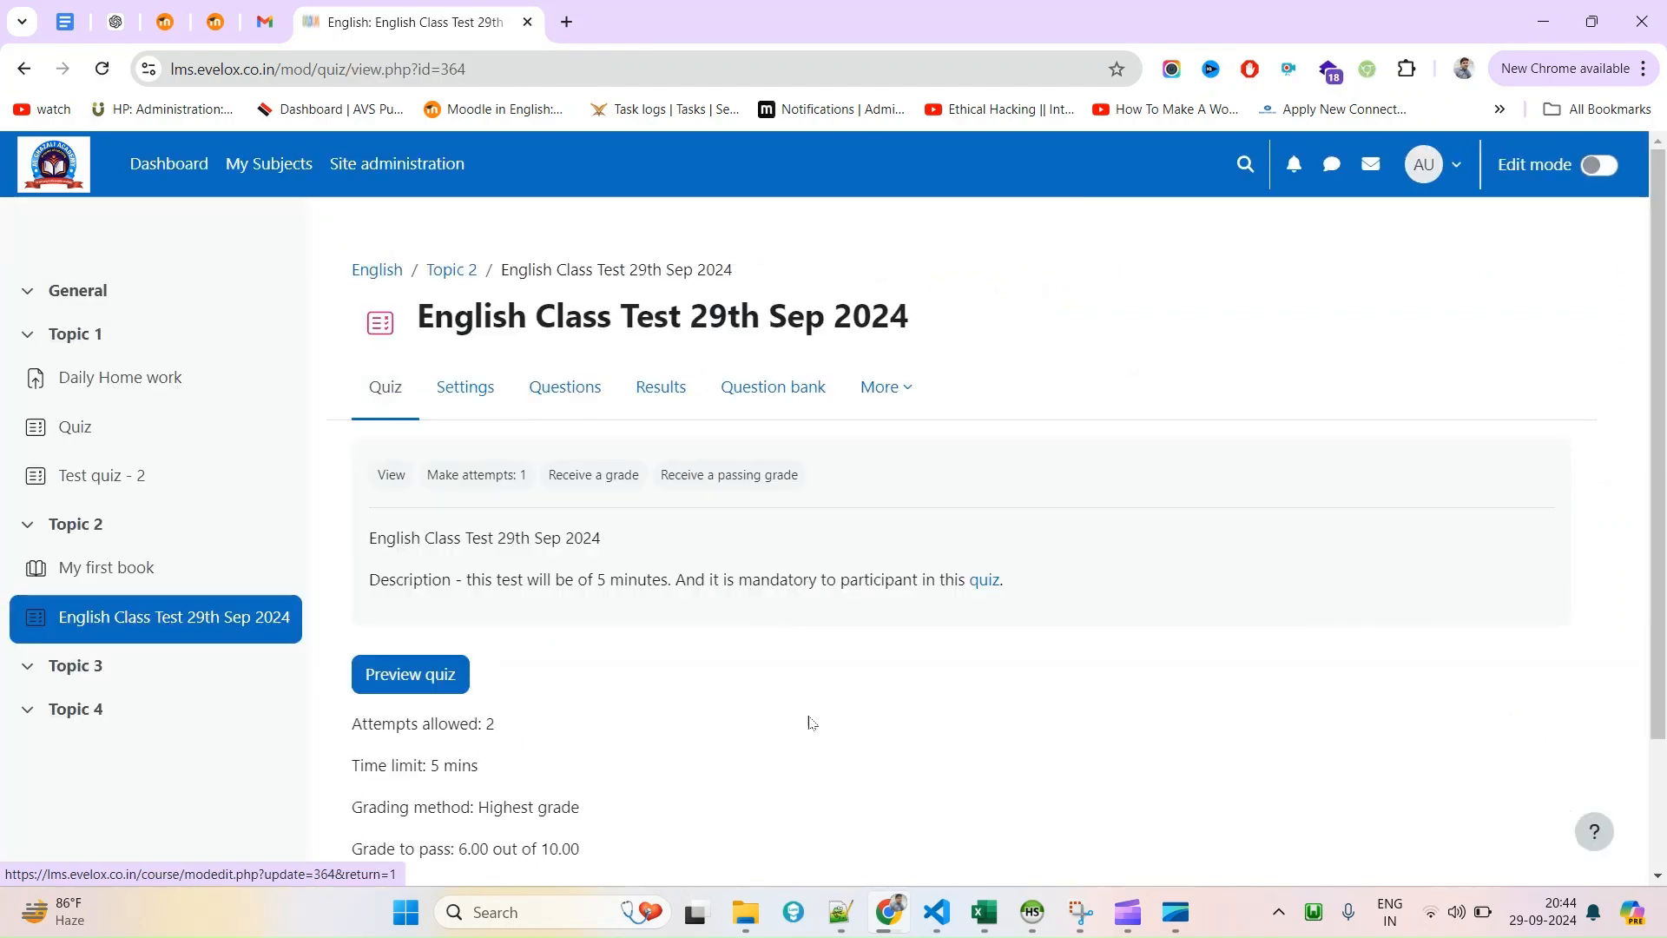
scroll(812, 721, "down", 2)
scroll(812, 722, "up", 2)
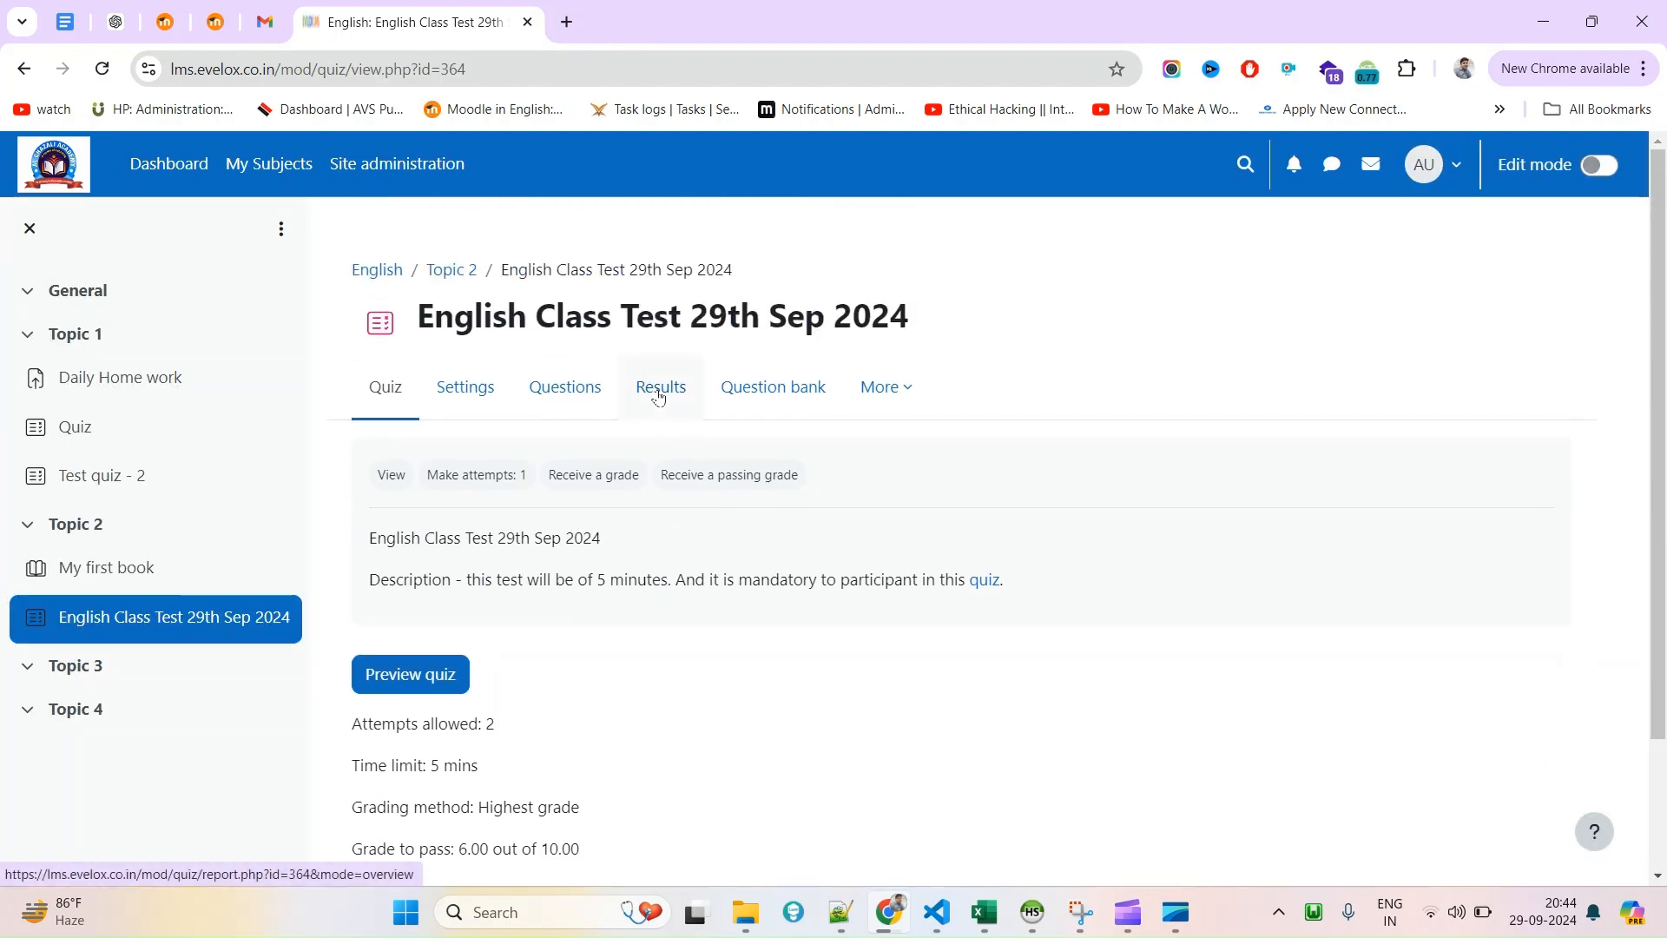
left_click(376, 269)
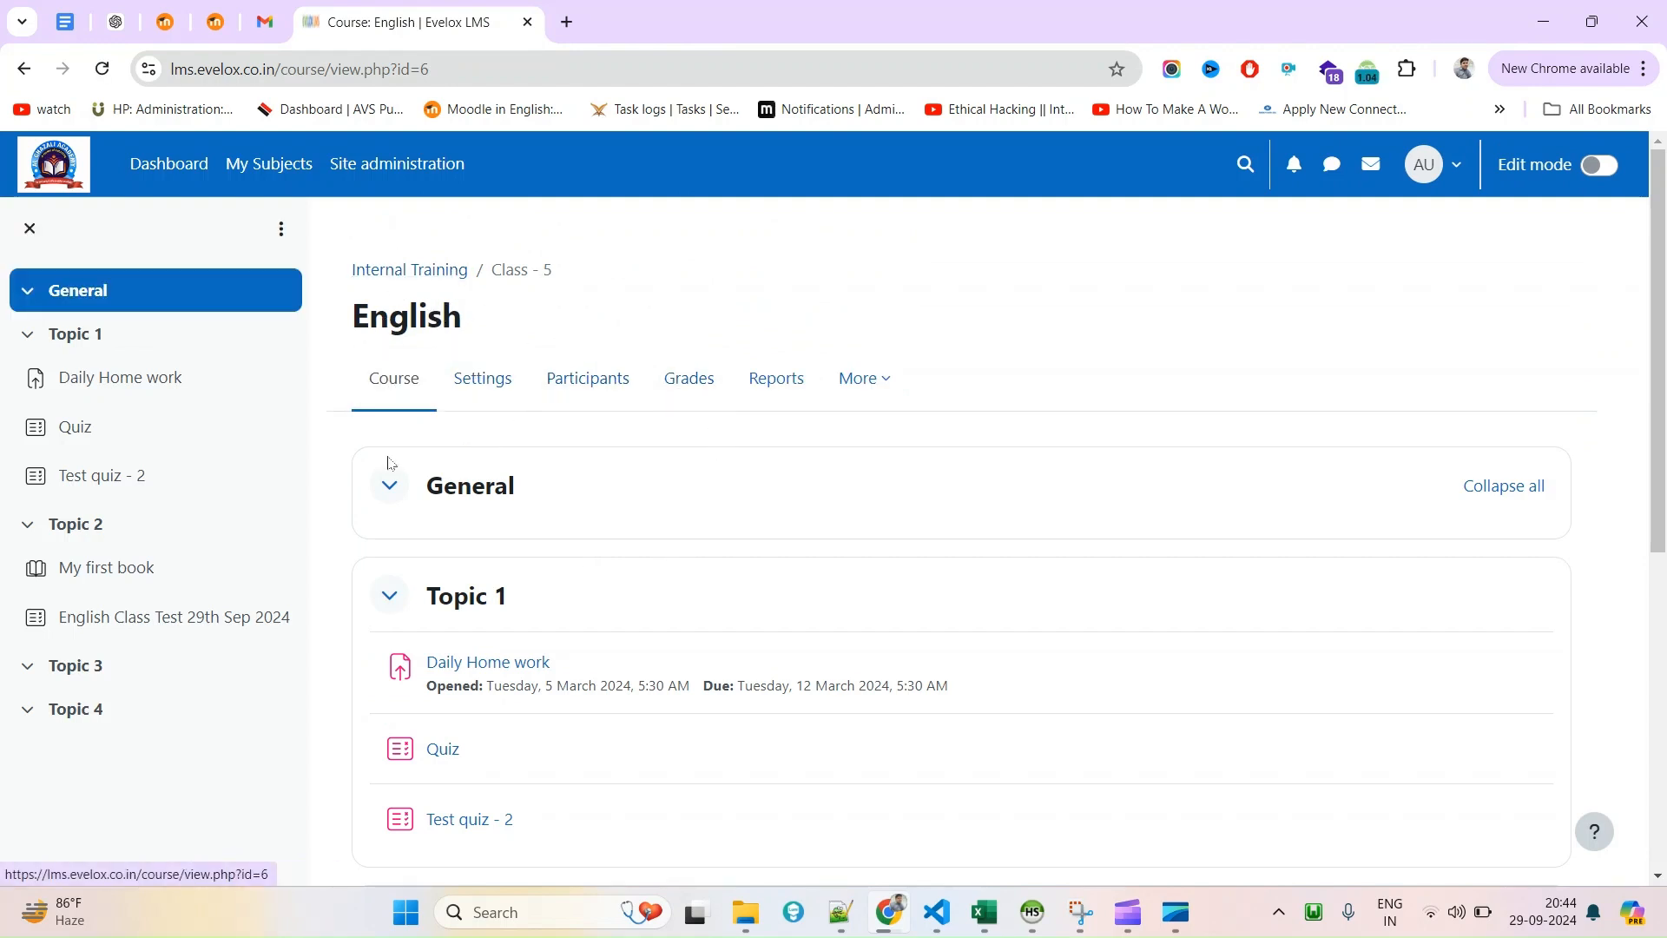
left_click(787, 389)
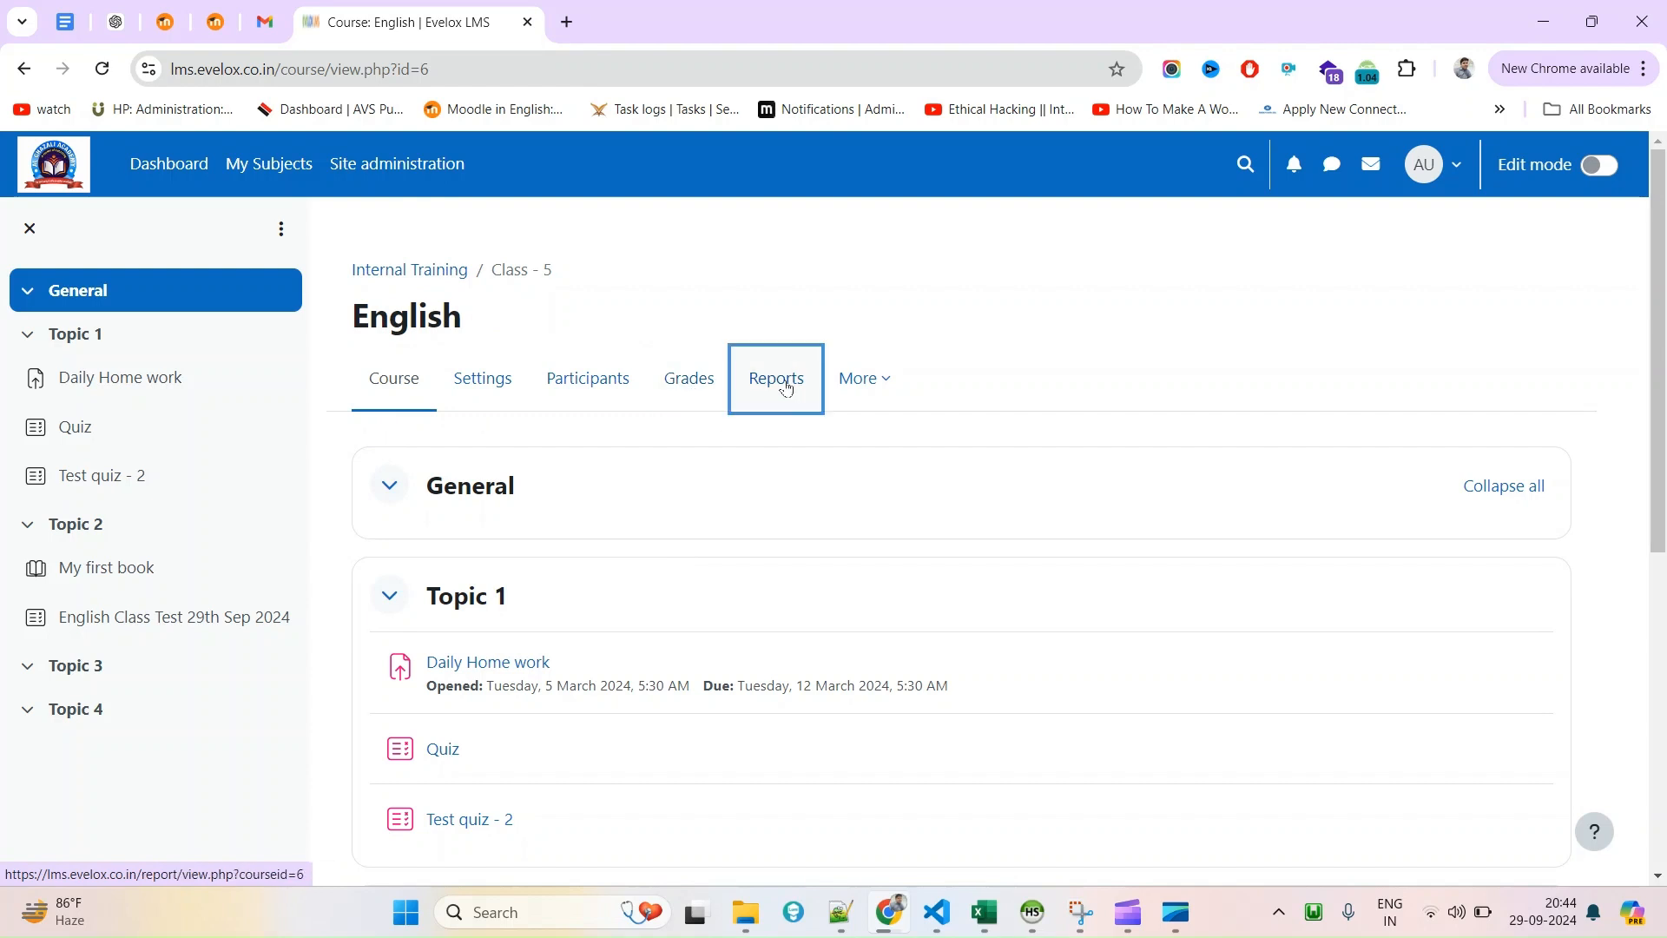
left_click(687, 380)
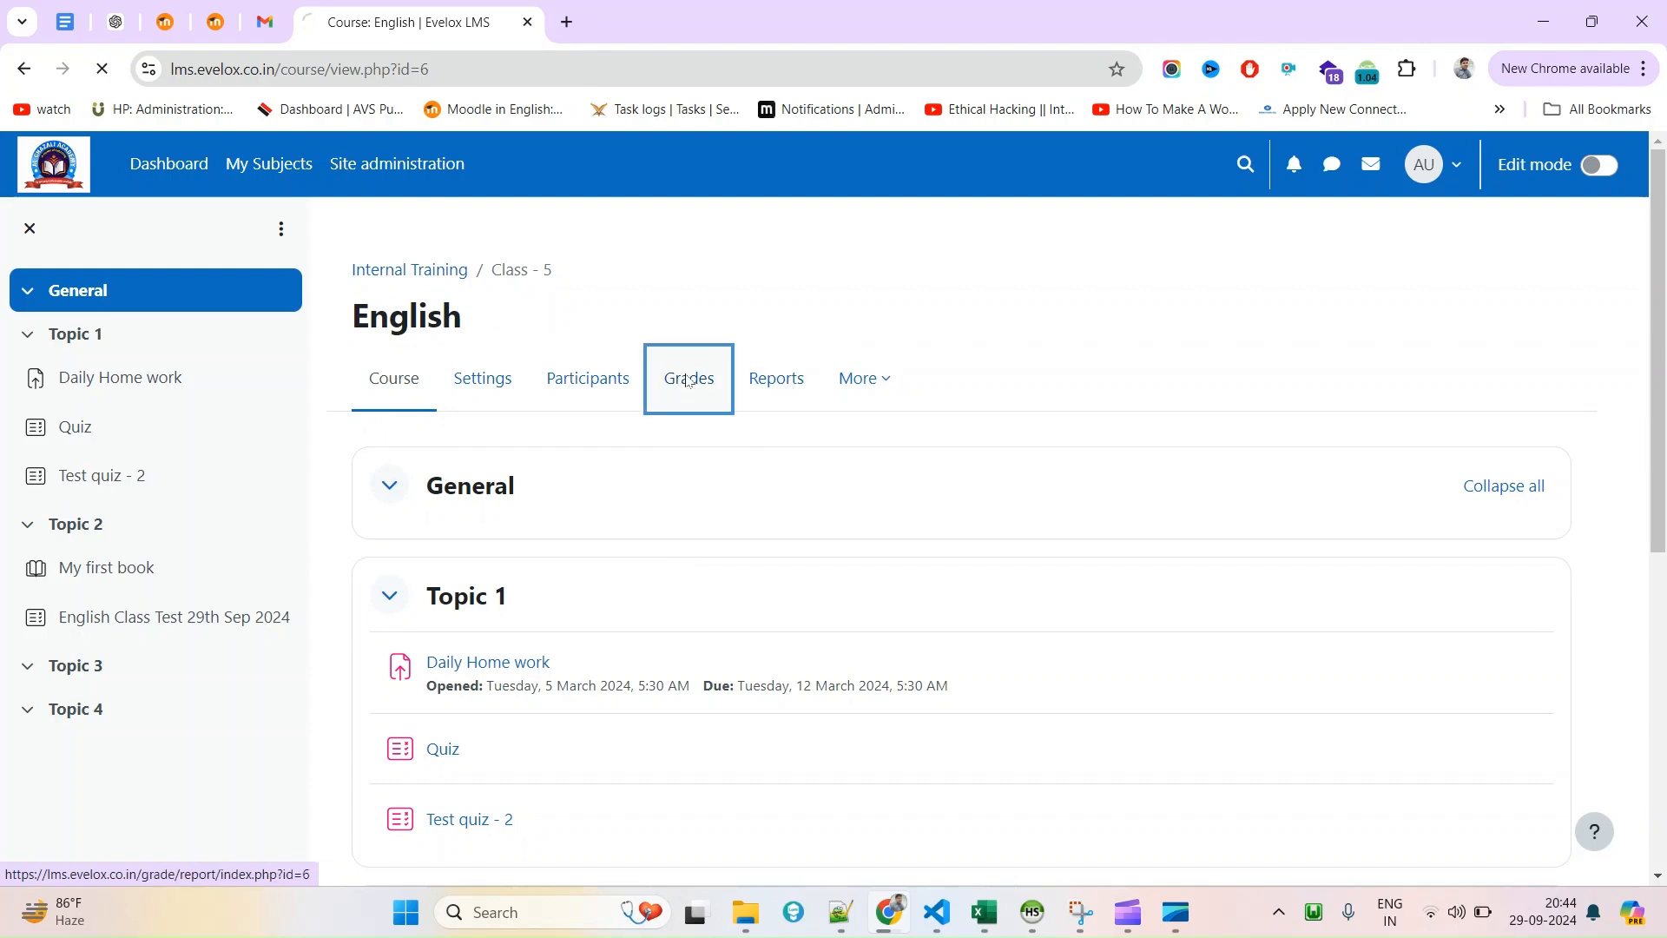
scroll(874, 692, "down", 2)
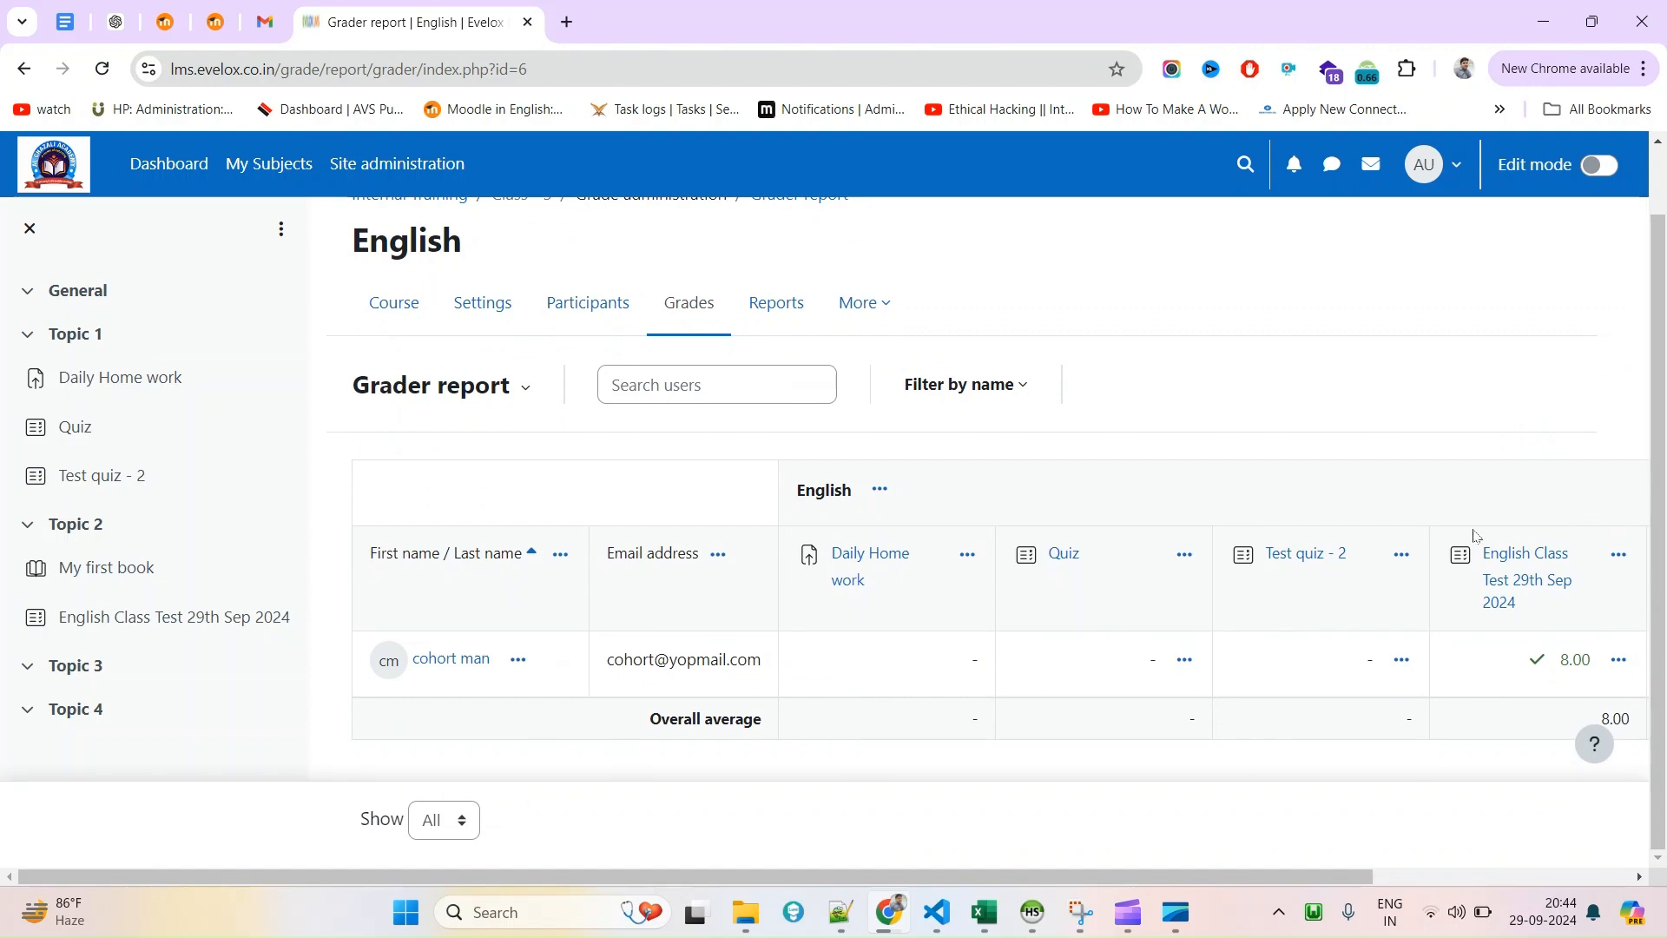
left_click_drag(1347, 877, 1265, 892)
Open the student's profile from the grader report, log in as that student, and continue to the dashboard.
left_click(448, 665)
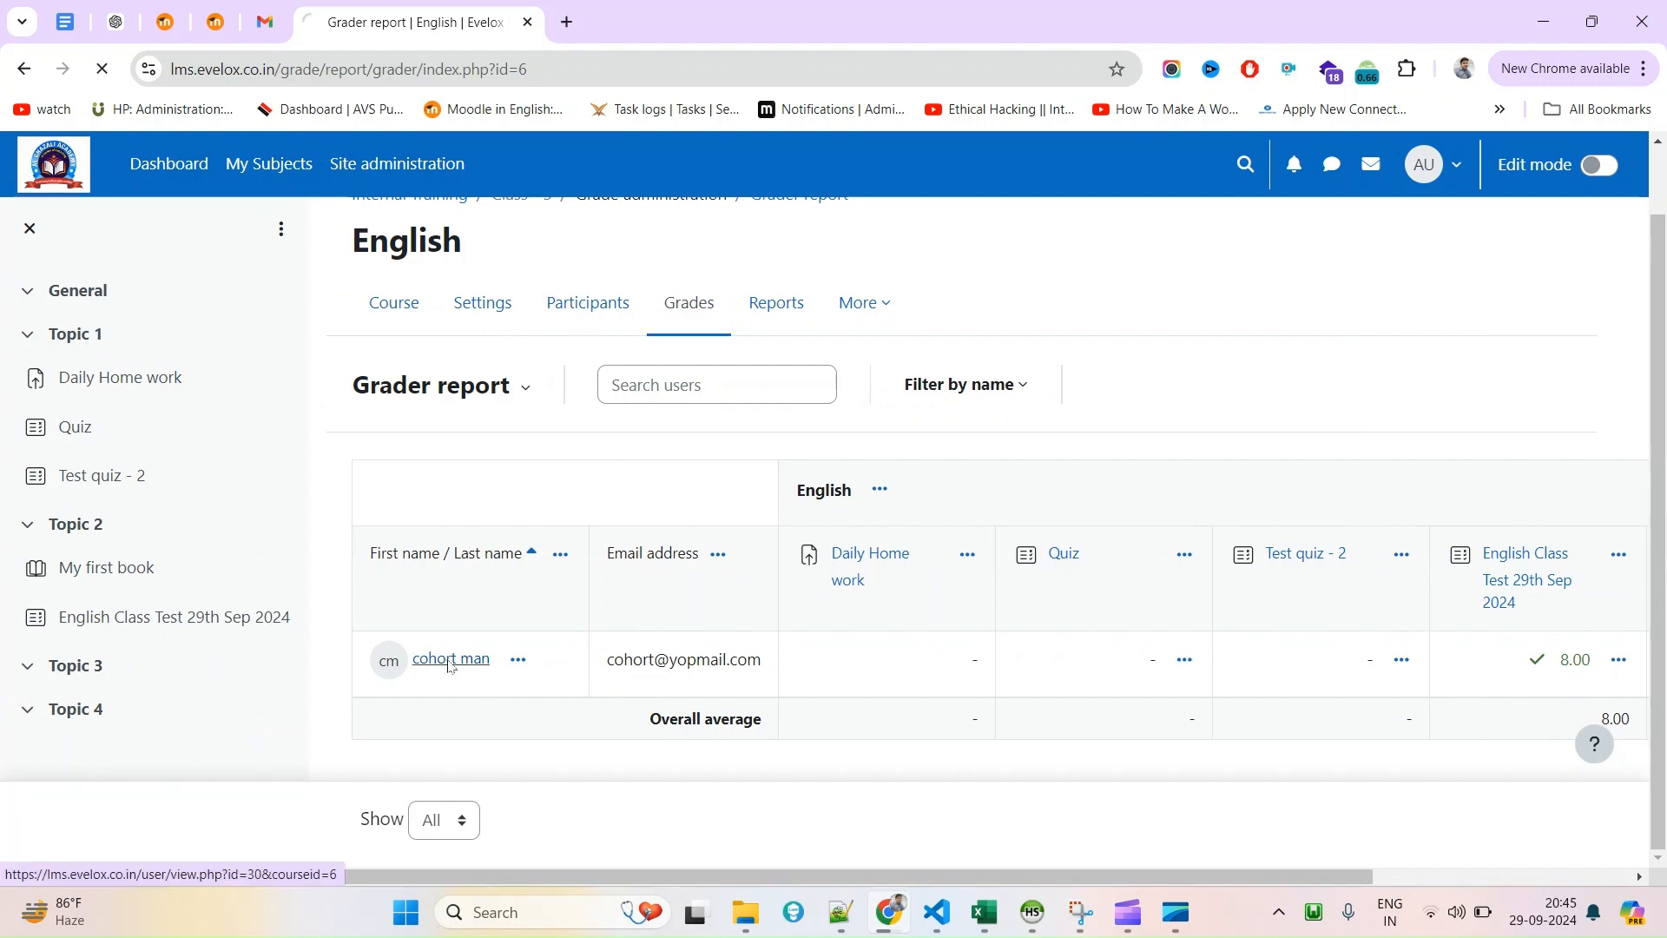
scroll(951, 710, "down", 3)
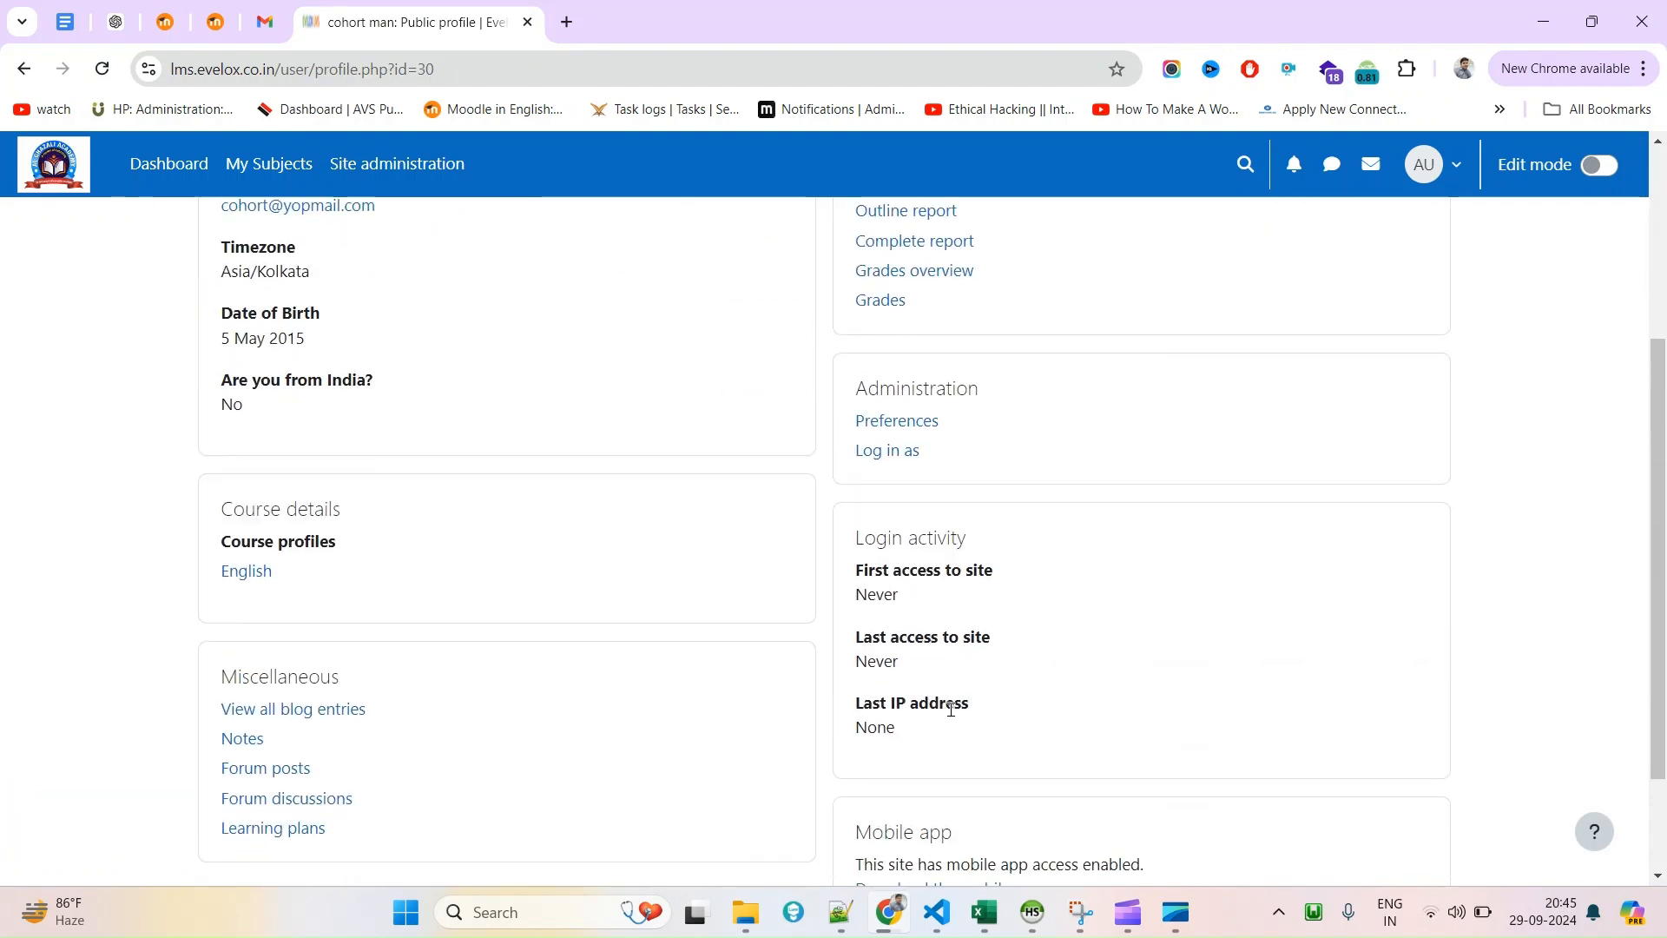
left_click(888, 451)
left_click(815, 495)
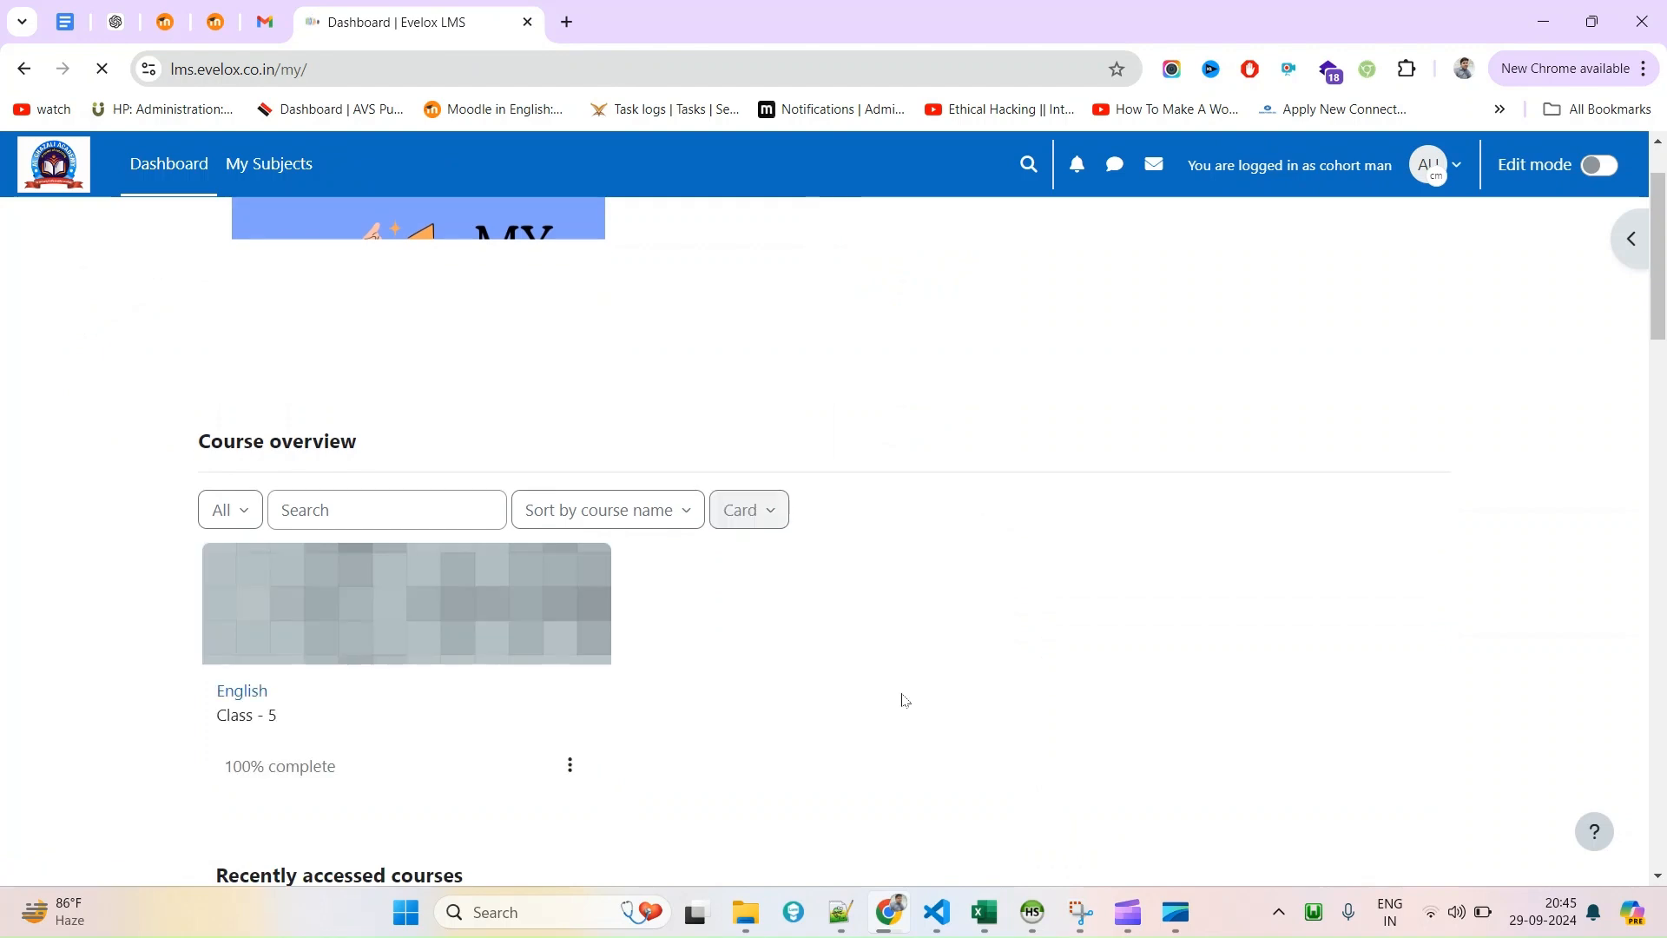
Open the English course from the student's dashboard and go to the quiz English Class Test 29th Sep 2024 in Topic 2.
scroll(855, 655, "down", 3)
scroll(643, 586, "up", 2)
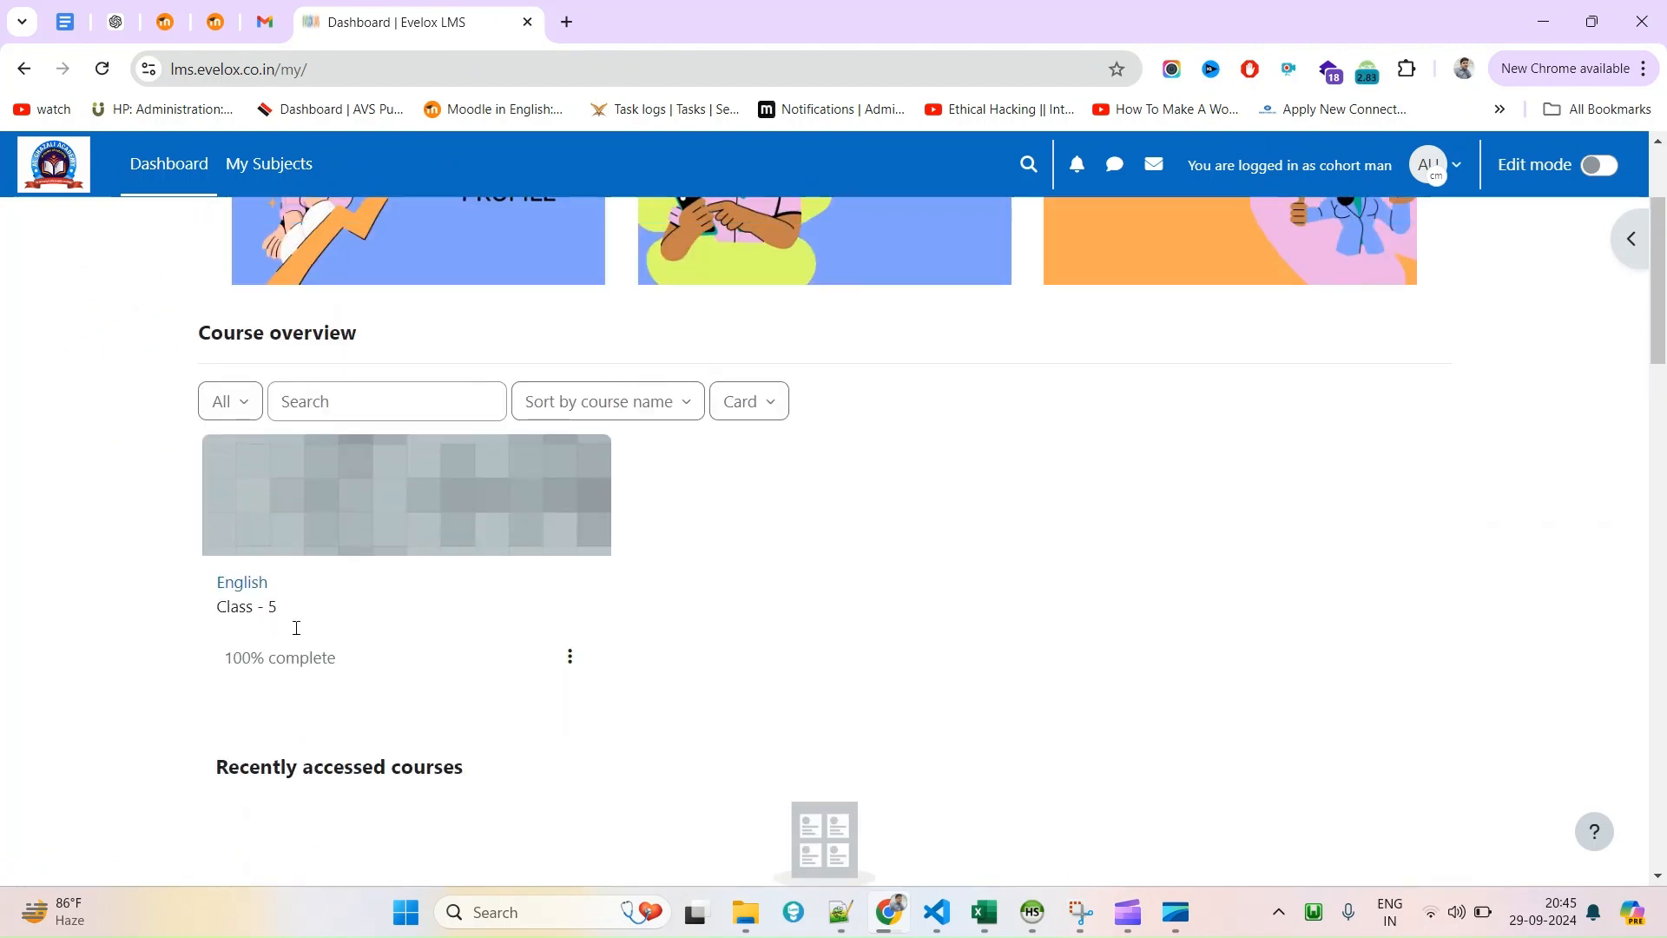
left_click(325, 525)
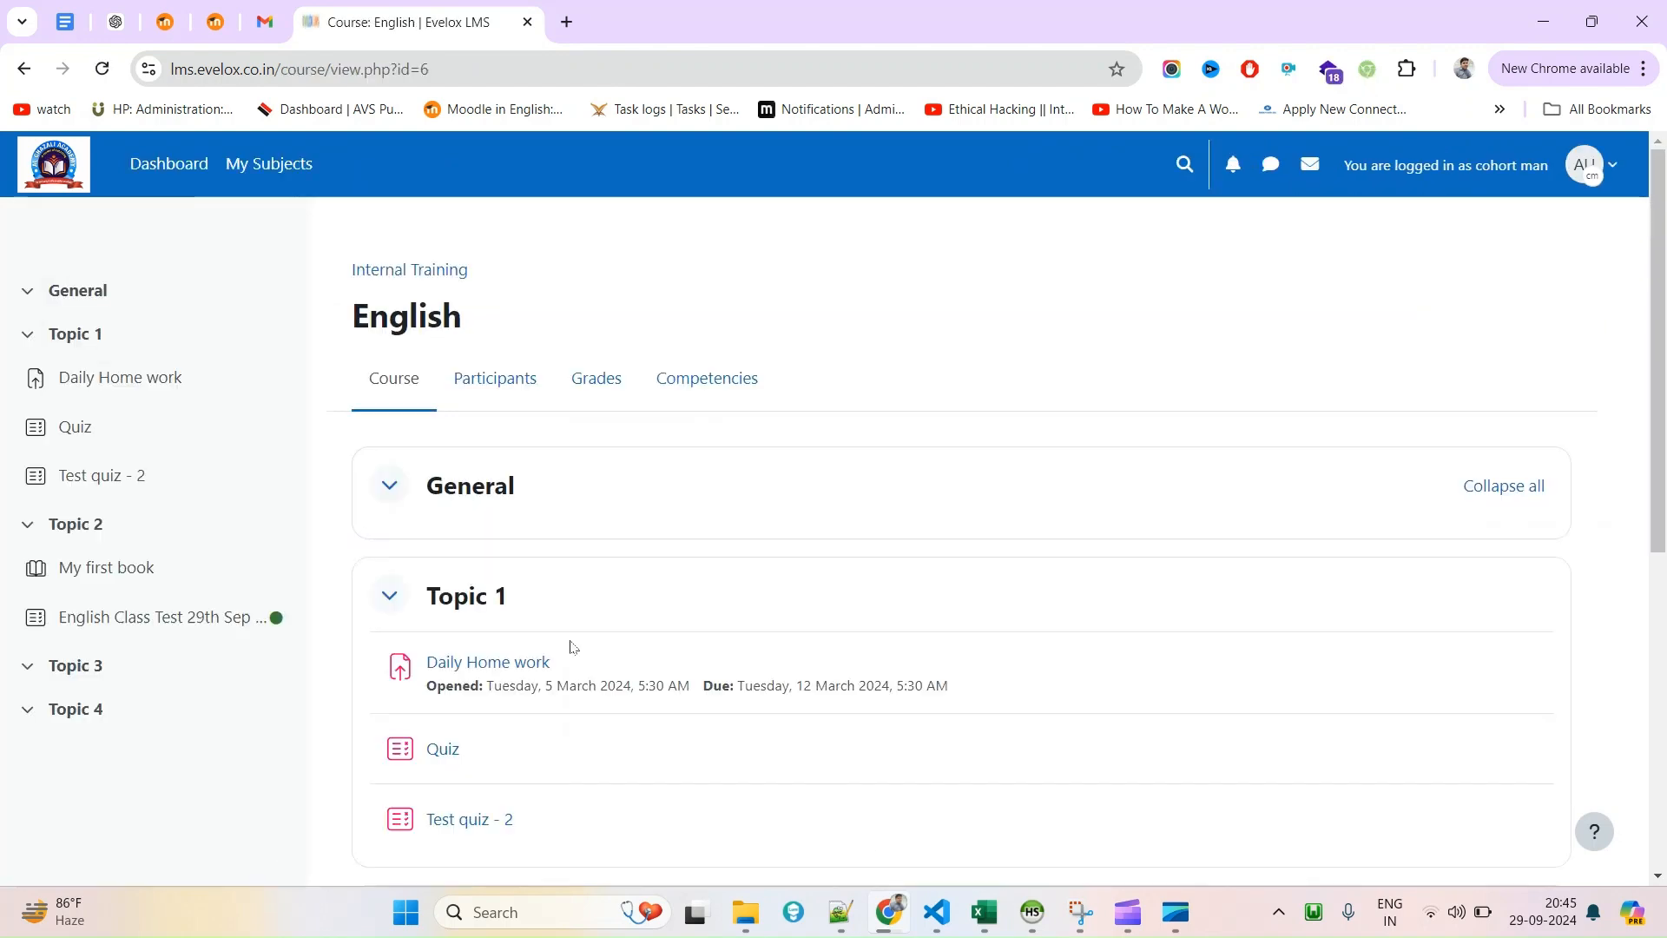
scroll(573, 647, "down", 4)
scroll(581, 658, "down", 3)
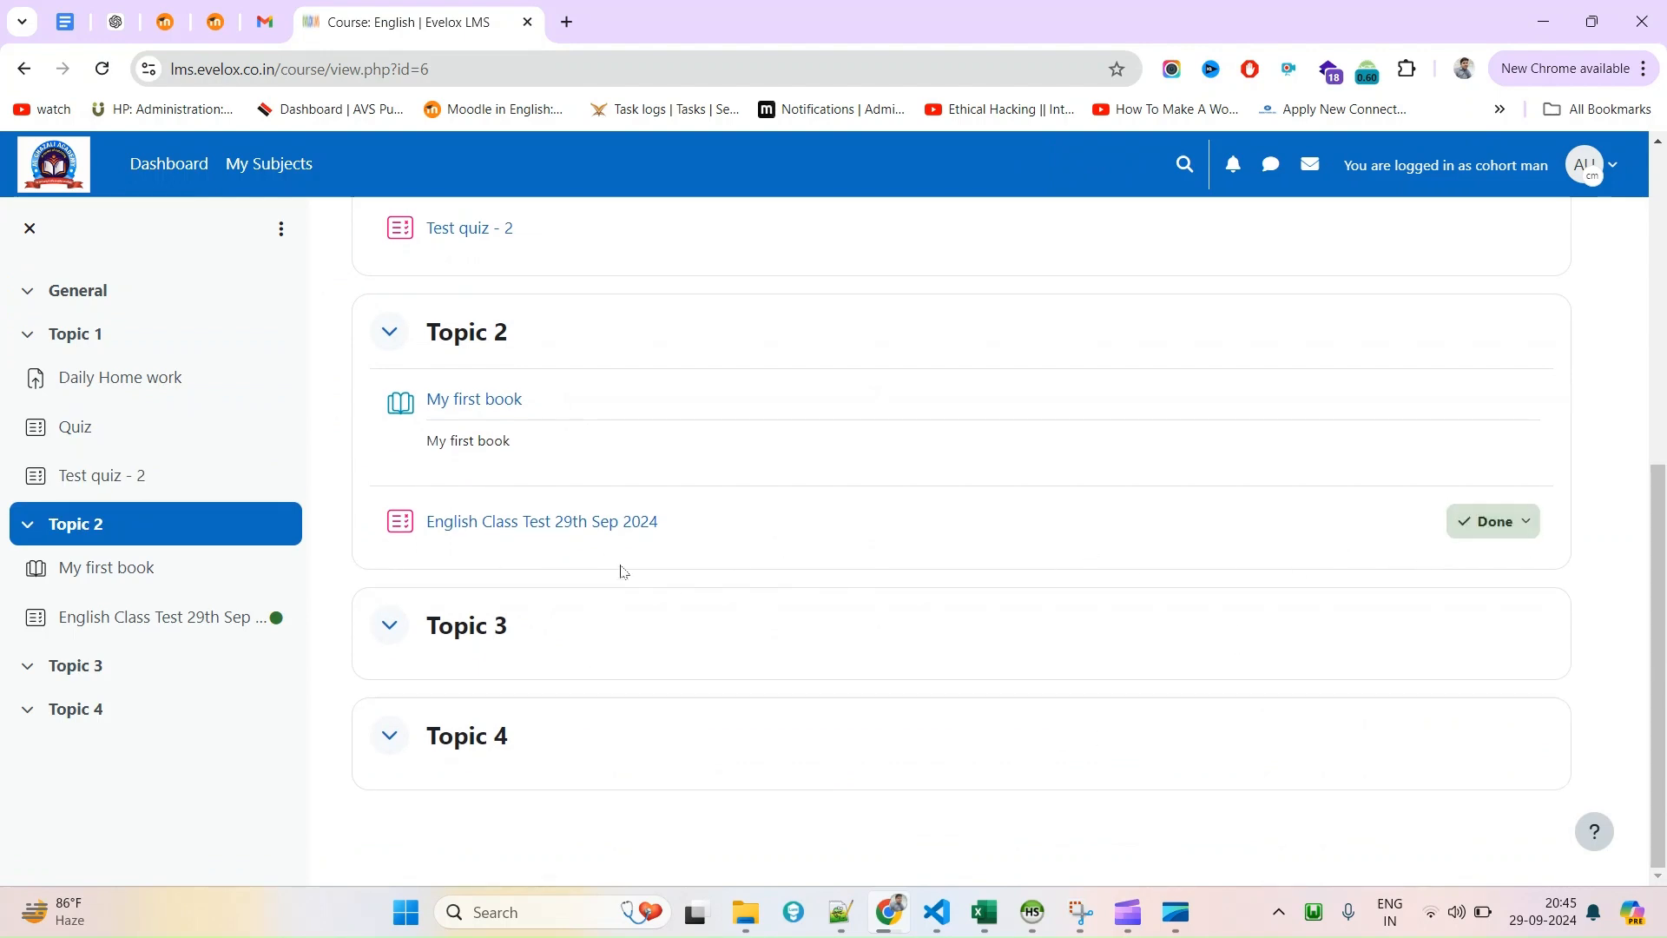
left_click(550, 525)
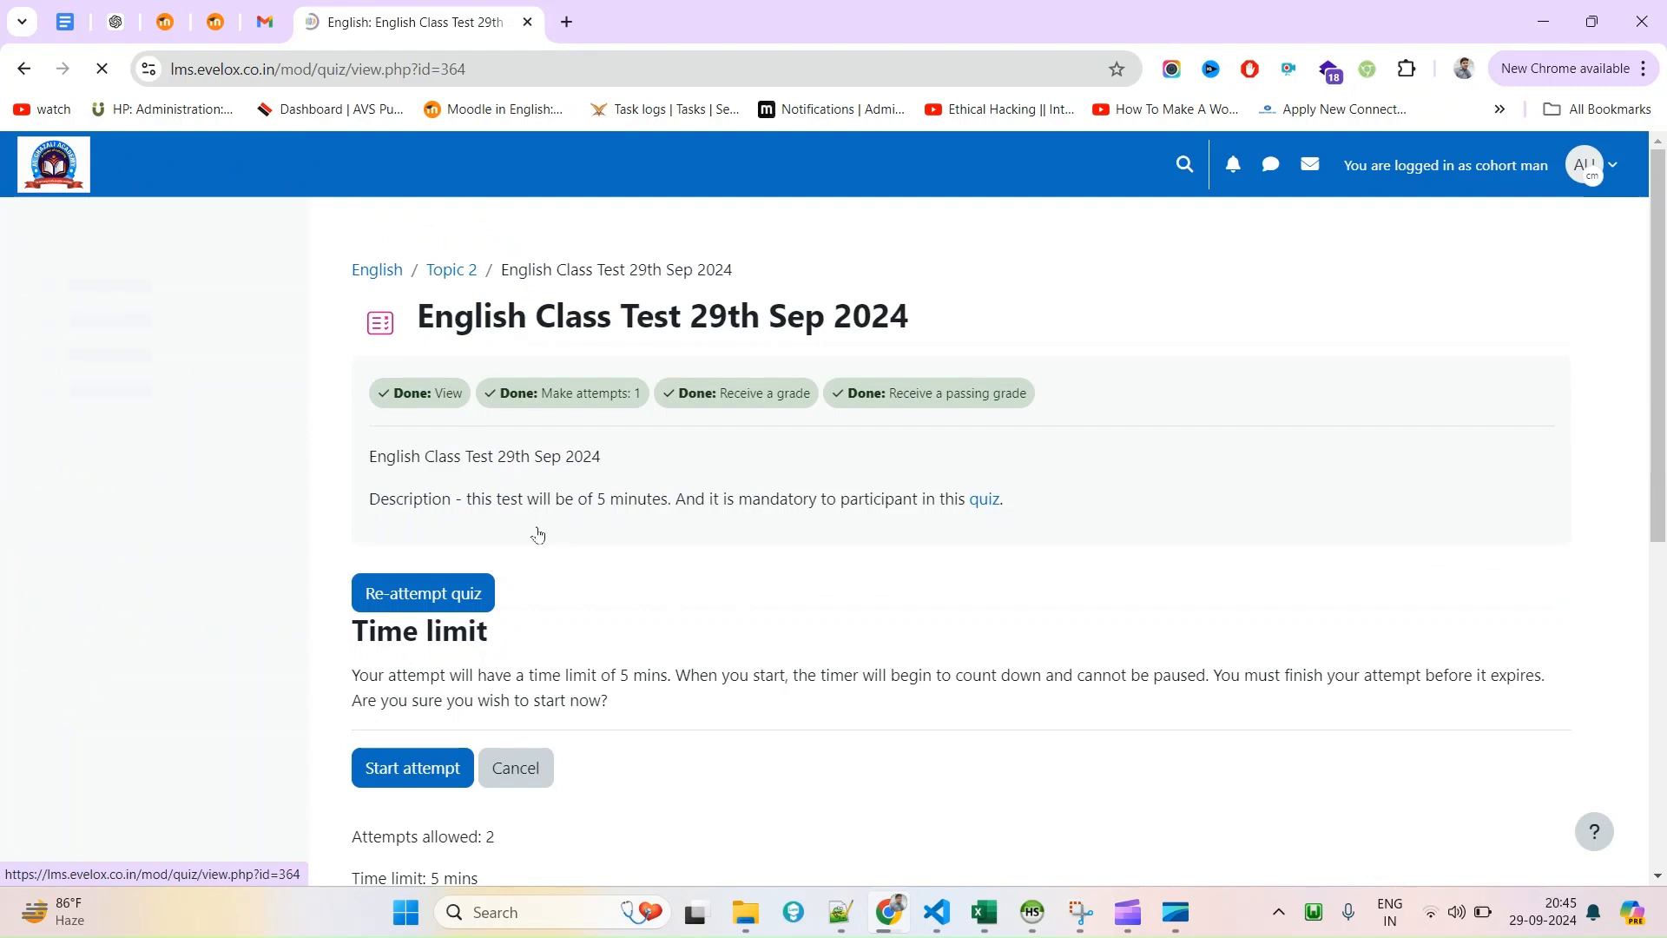
Review the quiz's completion conditions for viewing, making an attempt, receiving a grade and receiving a passing grade.
triple_click(413, 397)
left_click(567, 438)
left_click_drag(566, 392, 612, 393)
left_click(692, 450)
left_click_drag(746, 393, 819, 402)
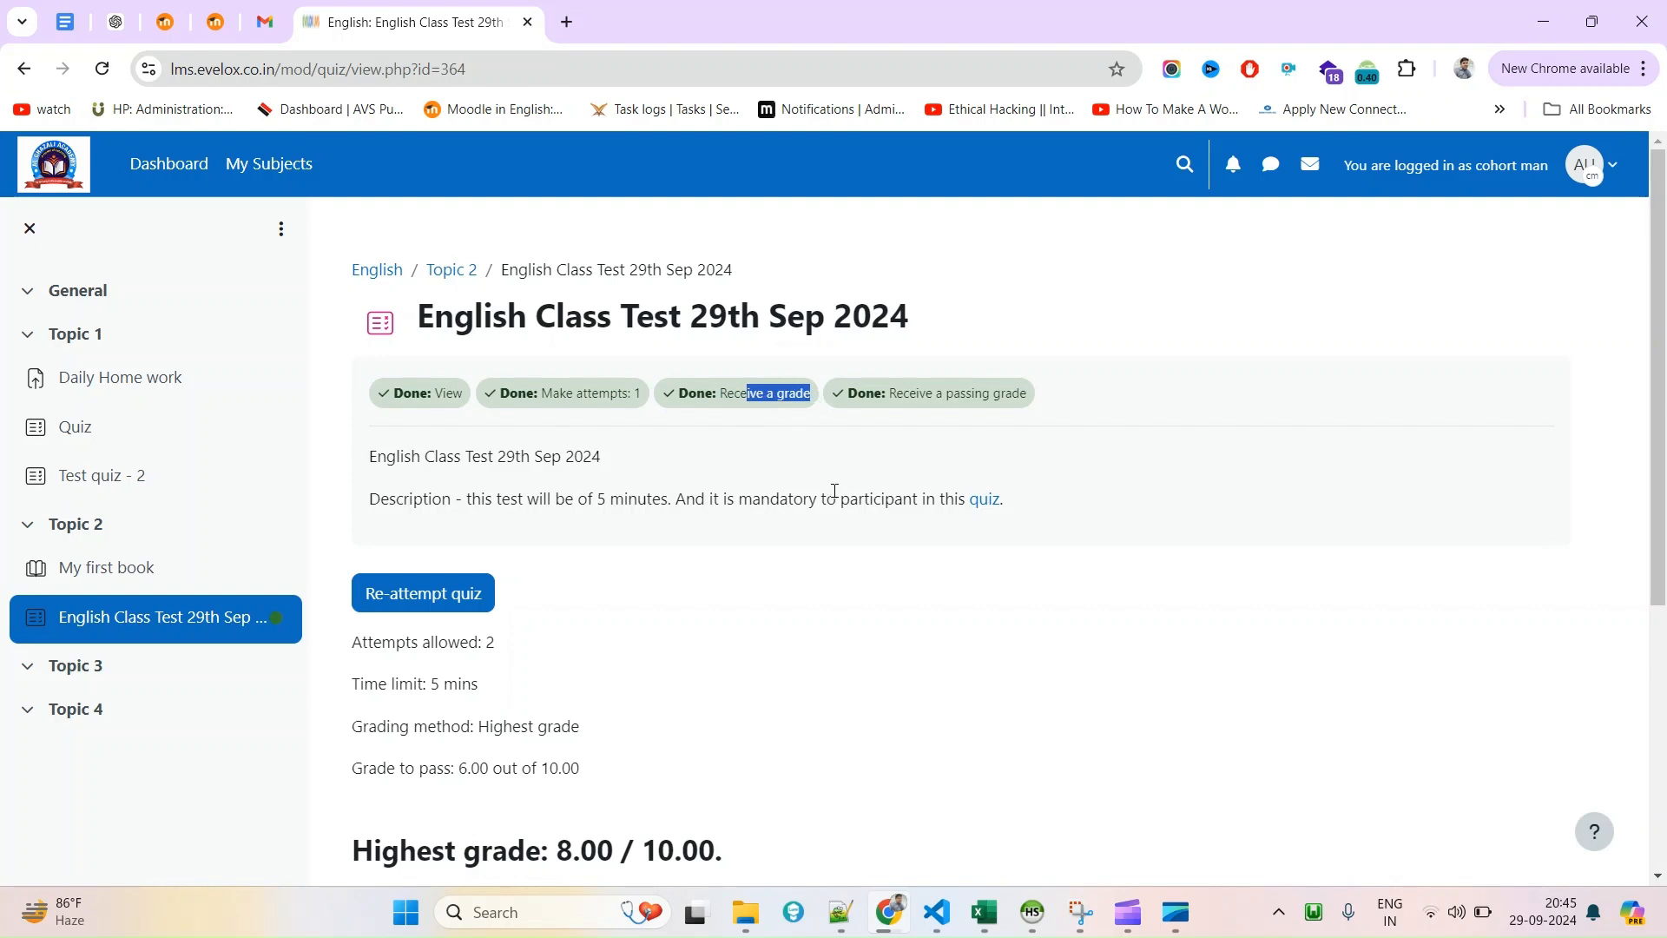
left_click_drag(890, 392, 1012, 413)
left_click(1041, 454)
Compare the quiz's grade to pass with the student's highest grade and look over the attempt summary.
scroll(567, 712, "down", 1)
scroll(461, 659, "down", 1)
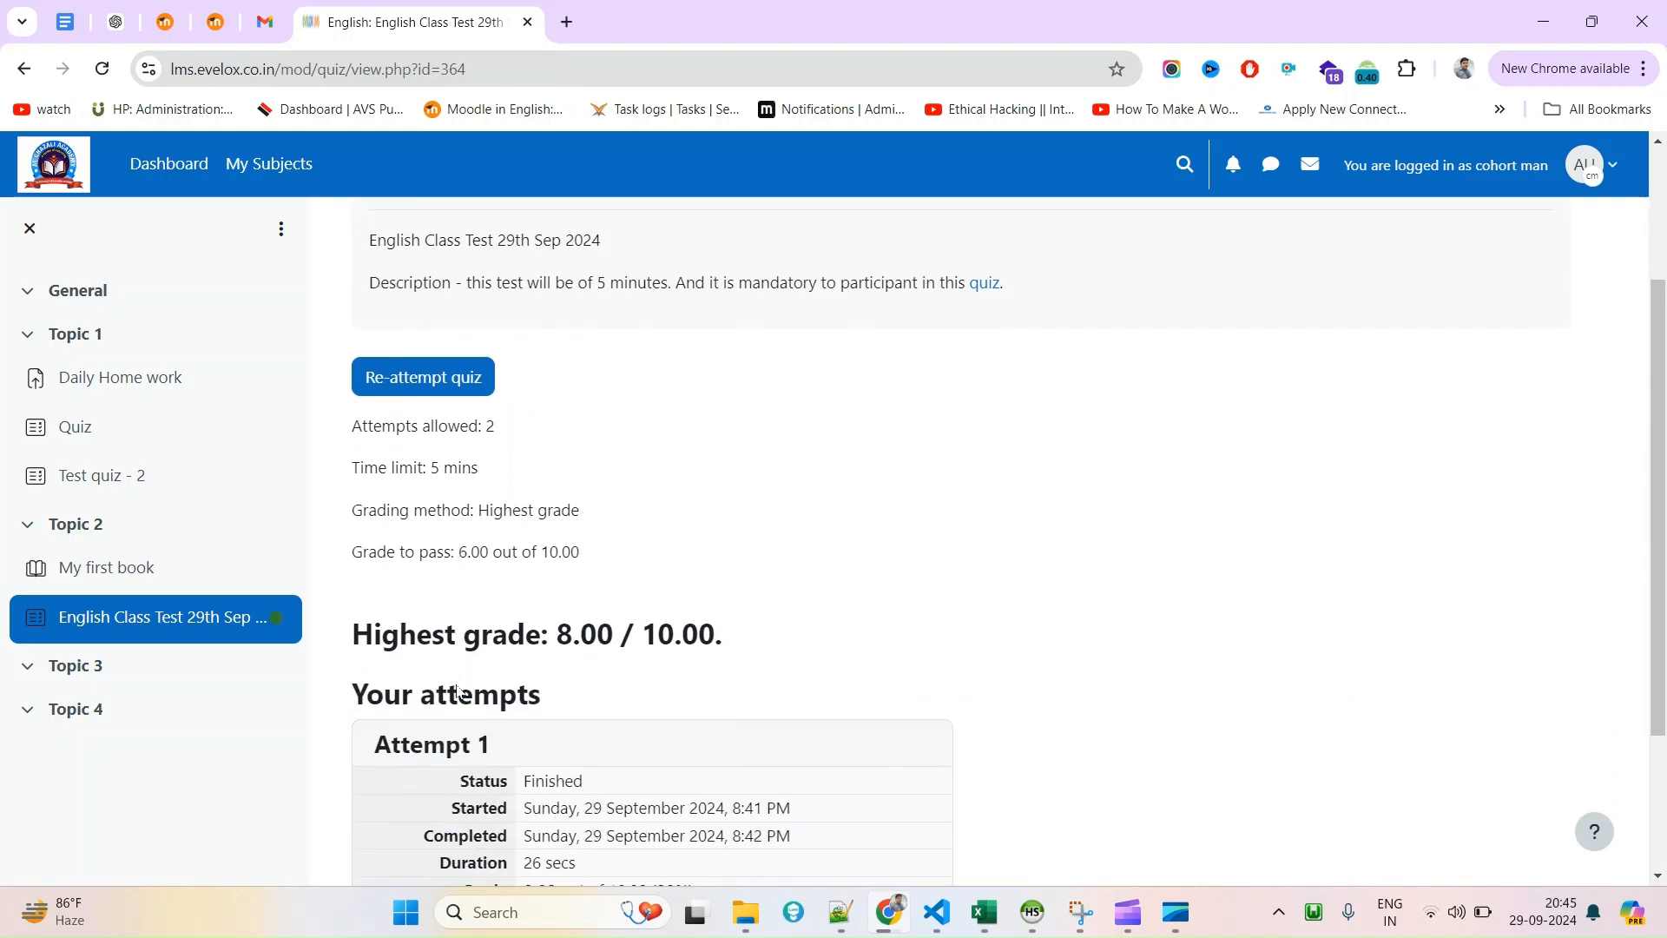
left_click_drag(461, 550, 601, 561)
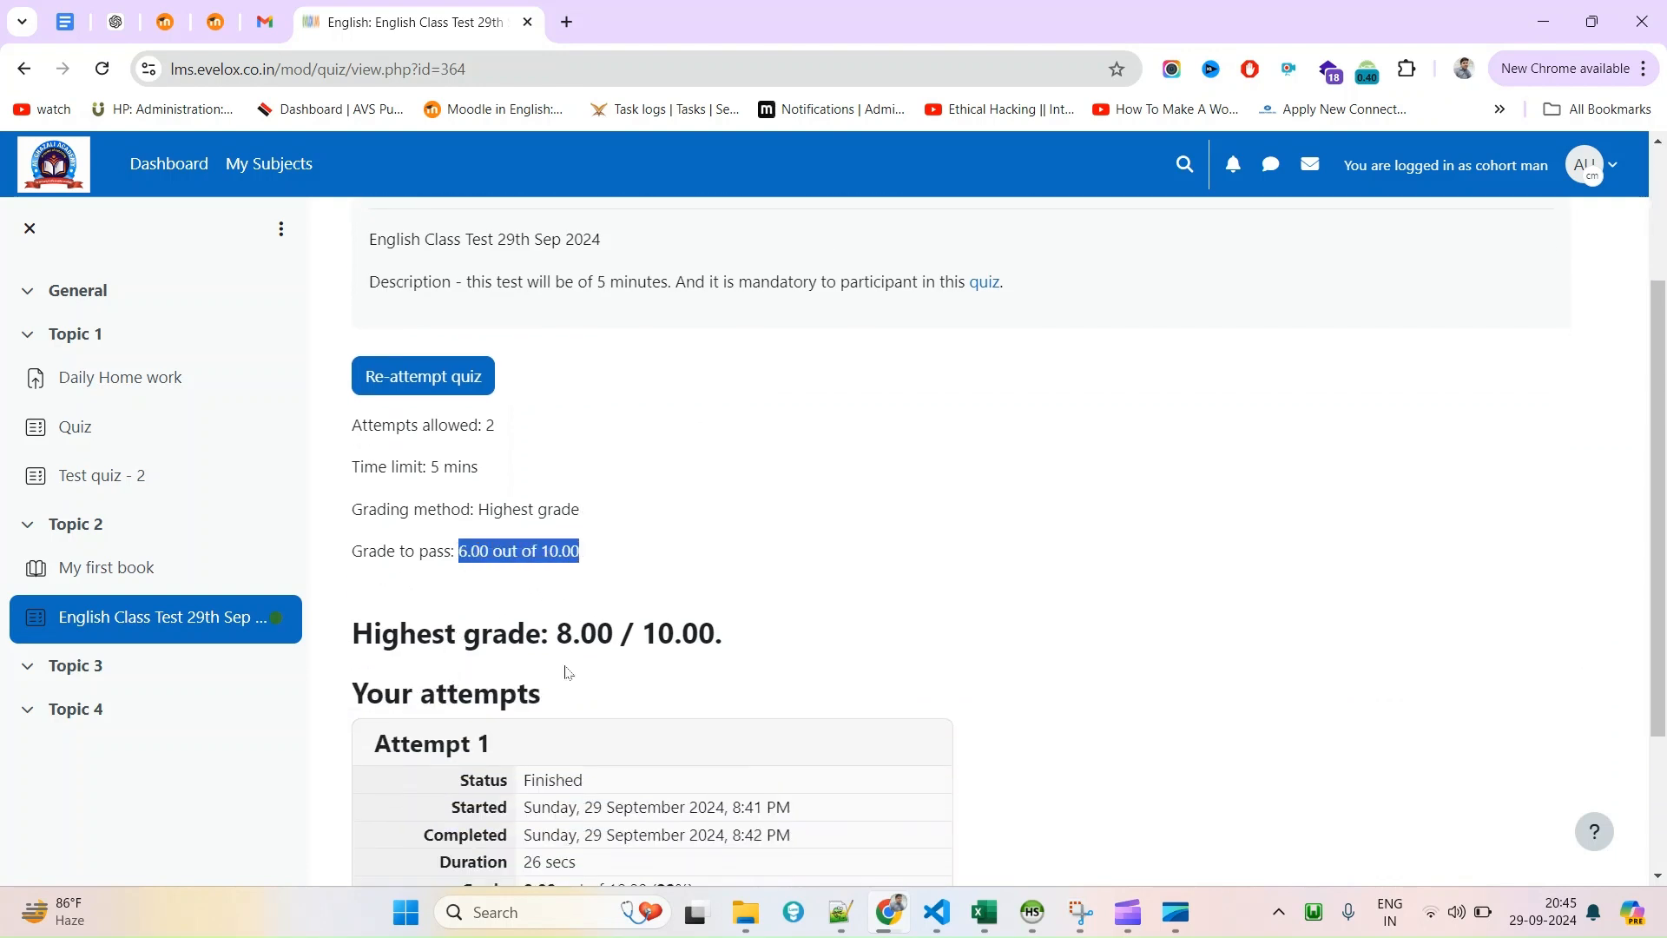
double_click(581, 640)
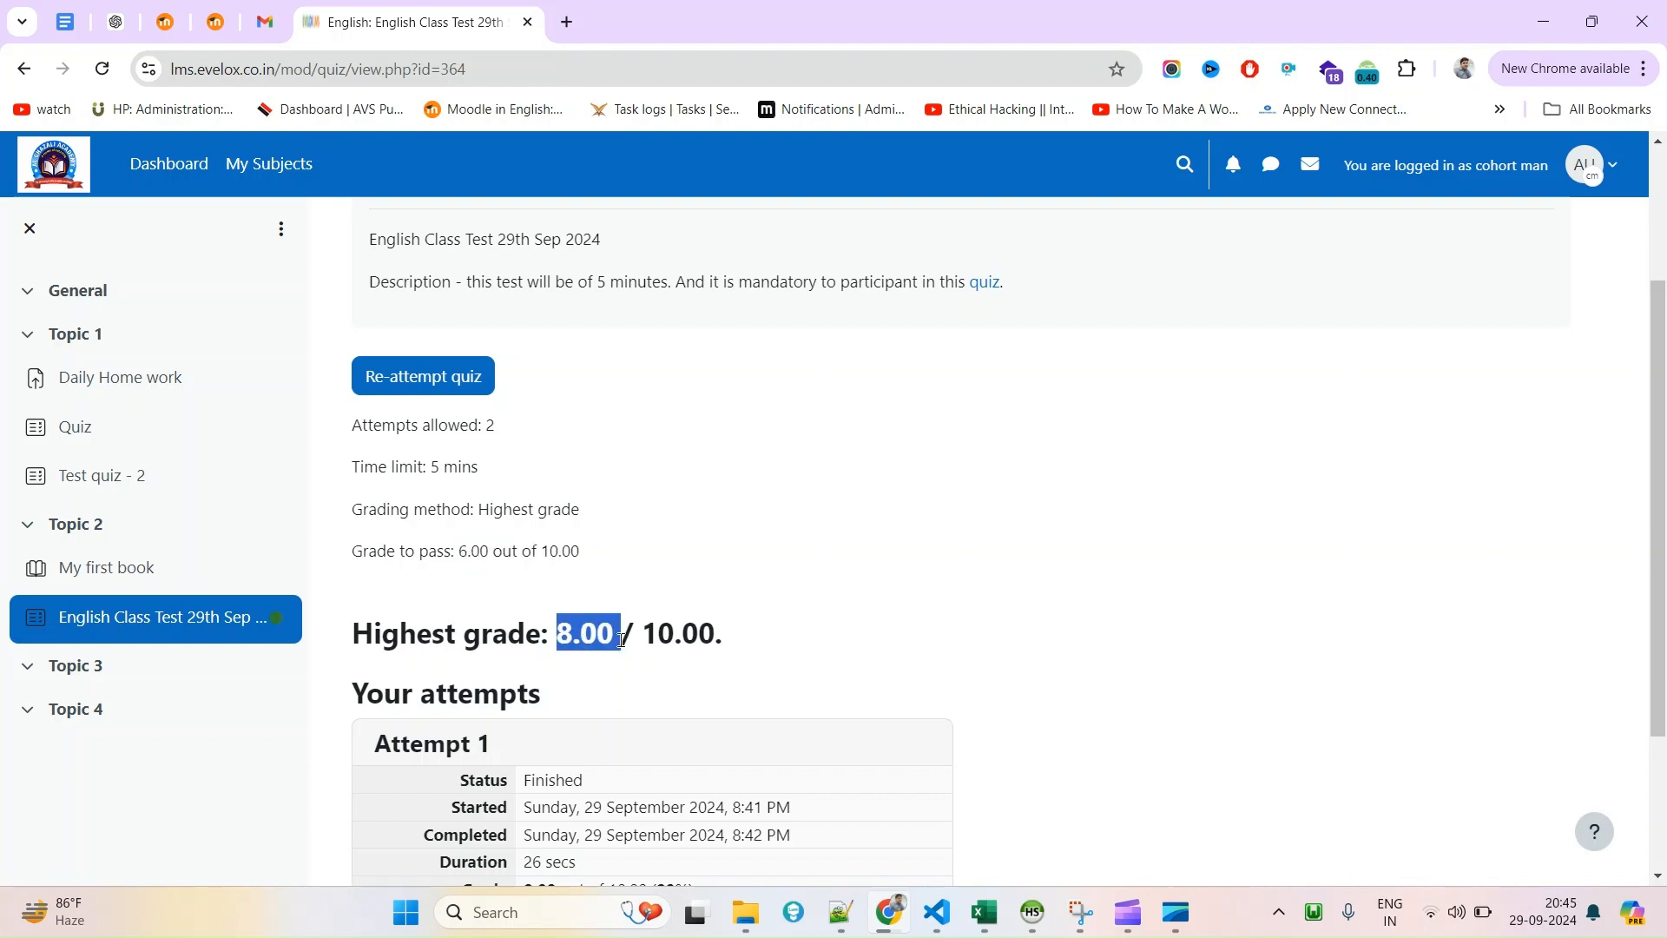
scroll(813, 679, "down", 2)
scroll(857, 722, "up", 4)
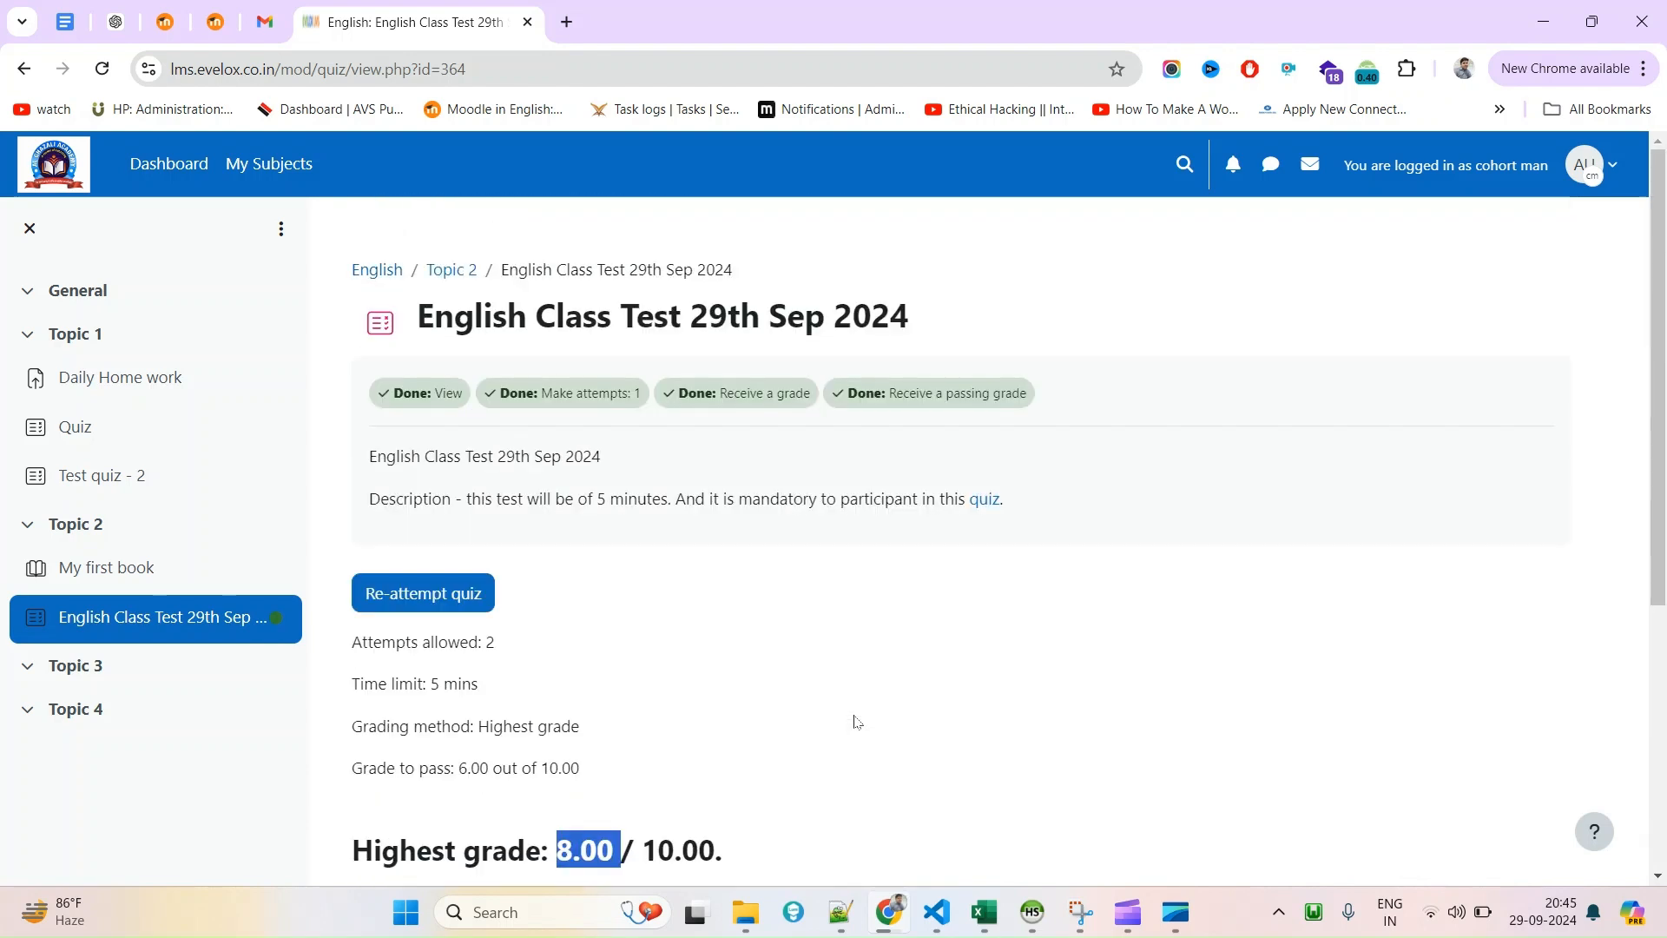